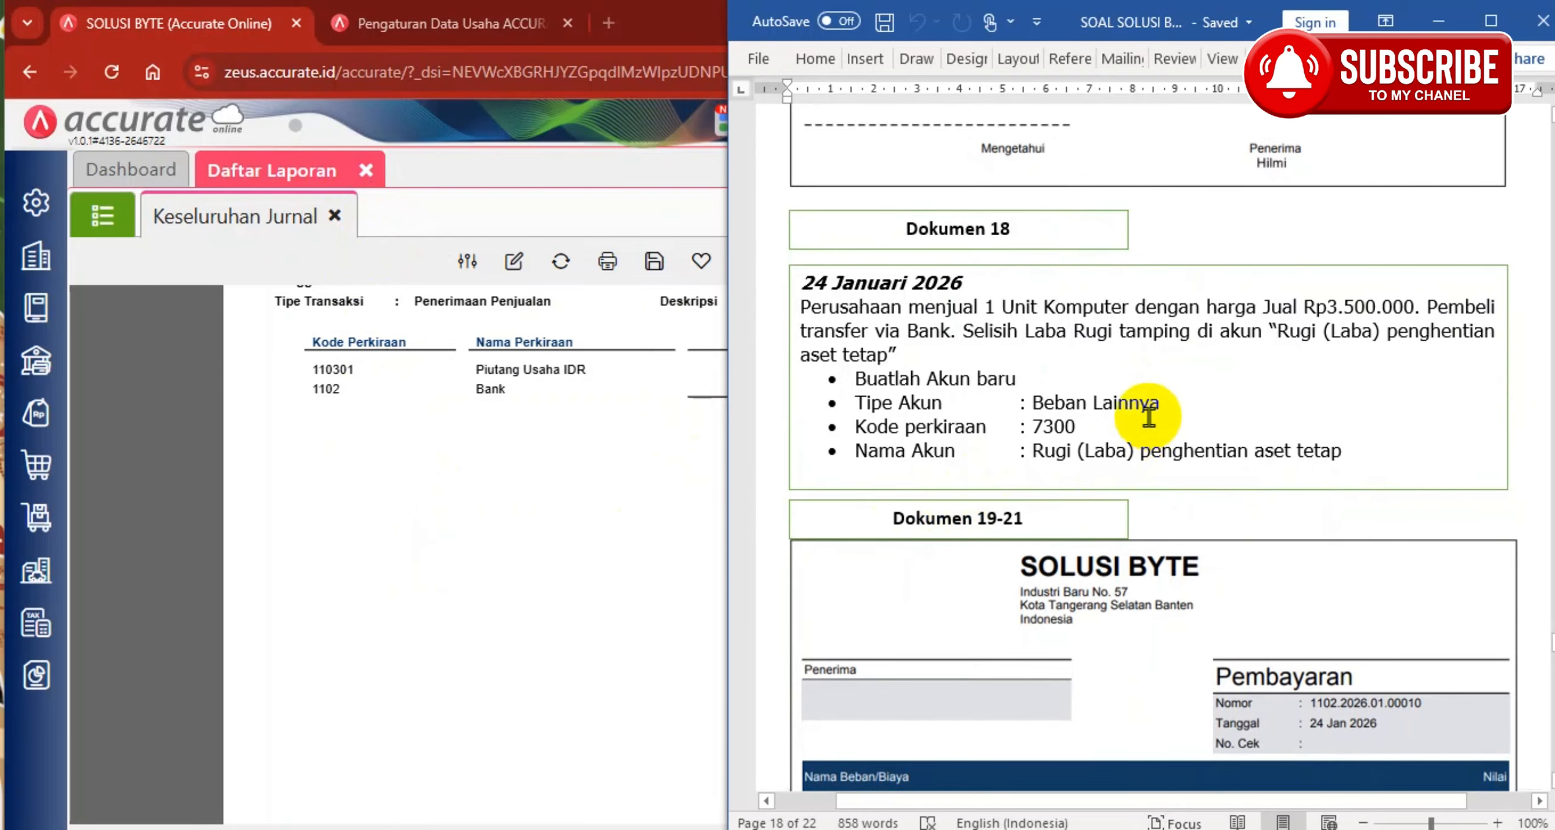
Start a new Akun Perkiraan record and set its account type to Beban Lainnya
{"action": "double_click", "coordinate": [1128, 417]}
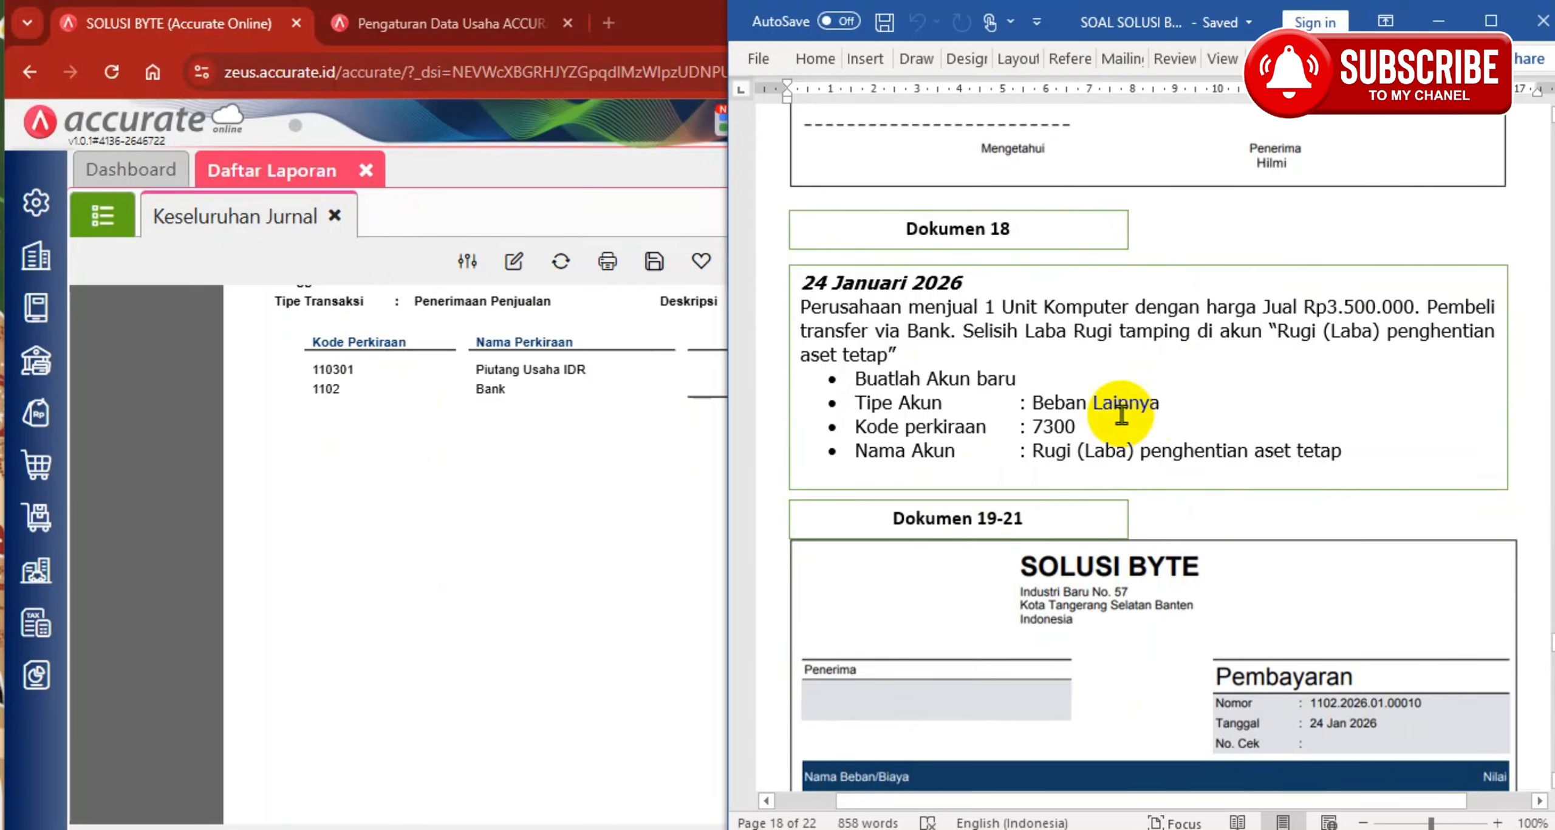
{"action": "left_click", "coordinate": [91, 225]}
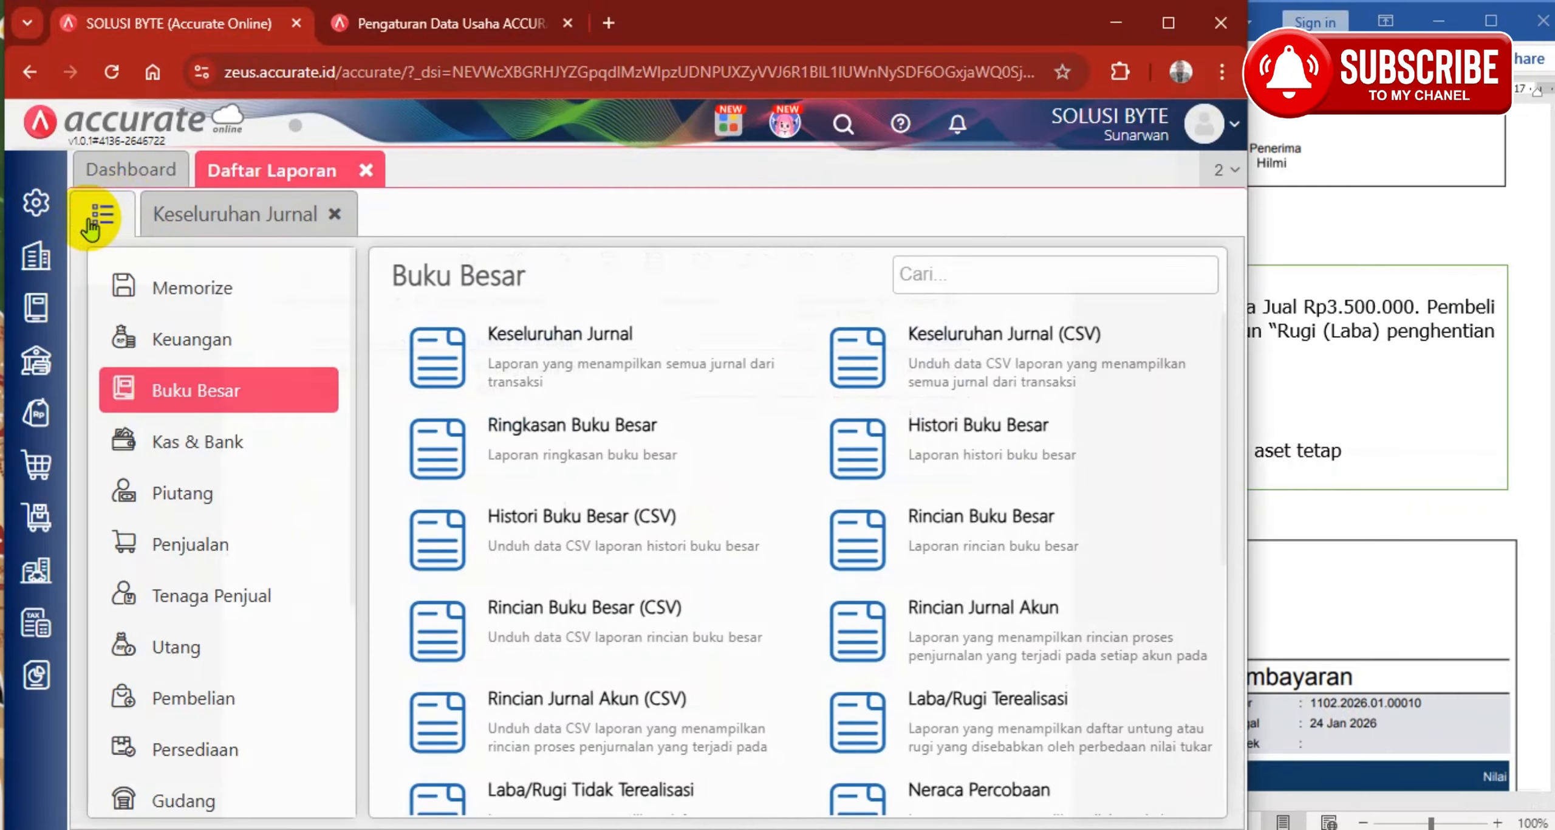
{"action": "left_click", "coordinate": [36, 306]}
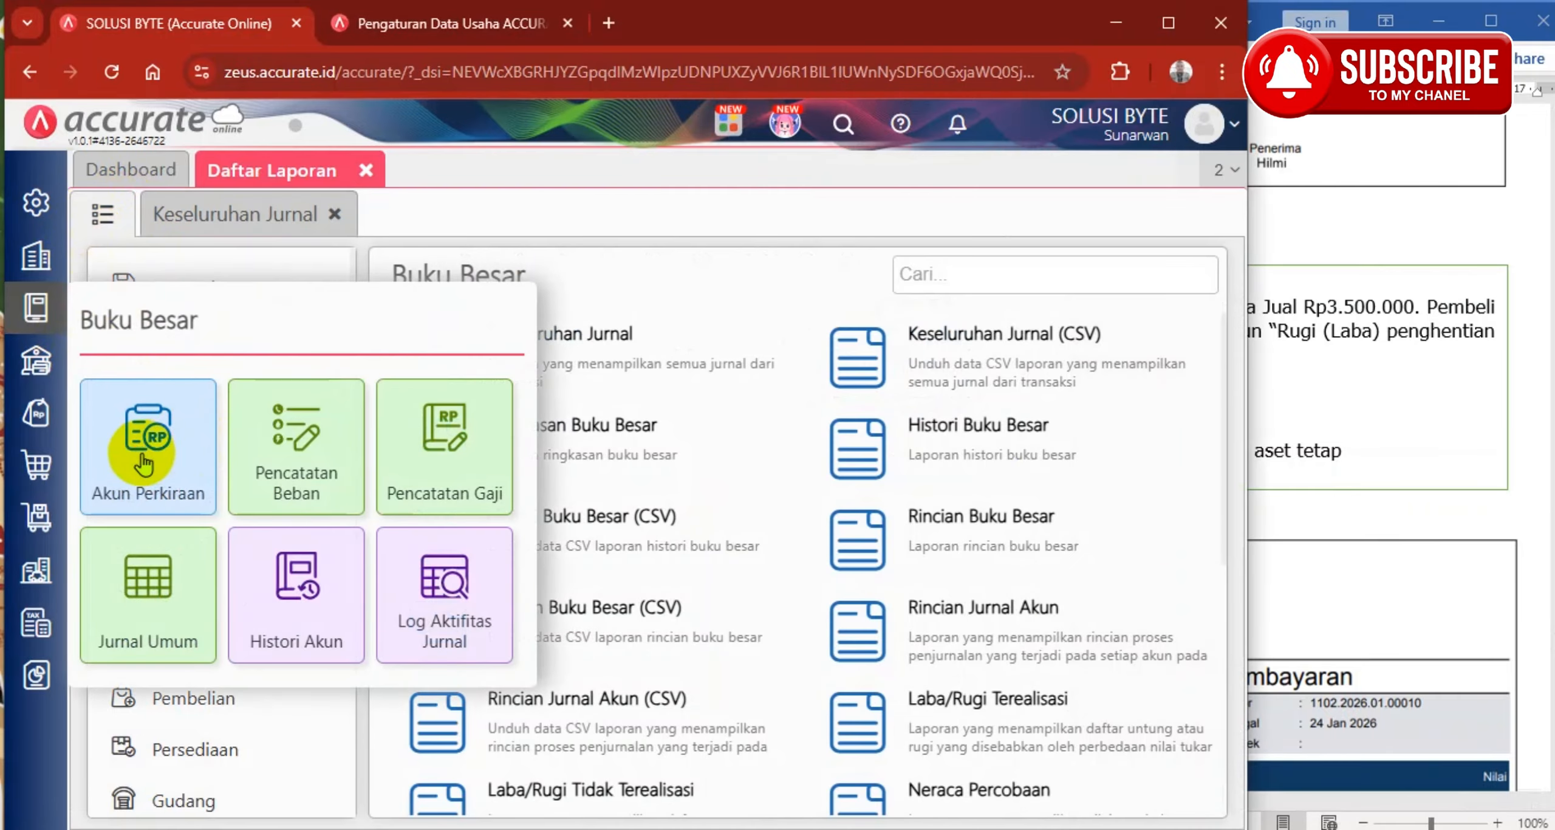
{"action": "left_click", "coordinate": [177, 446]}
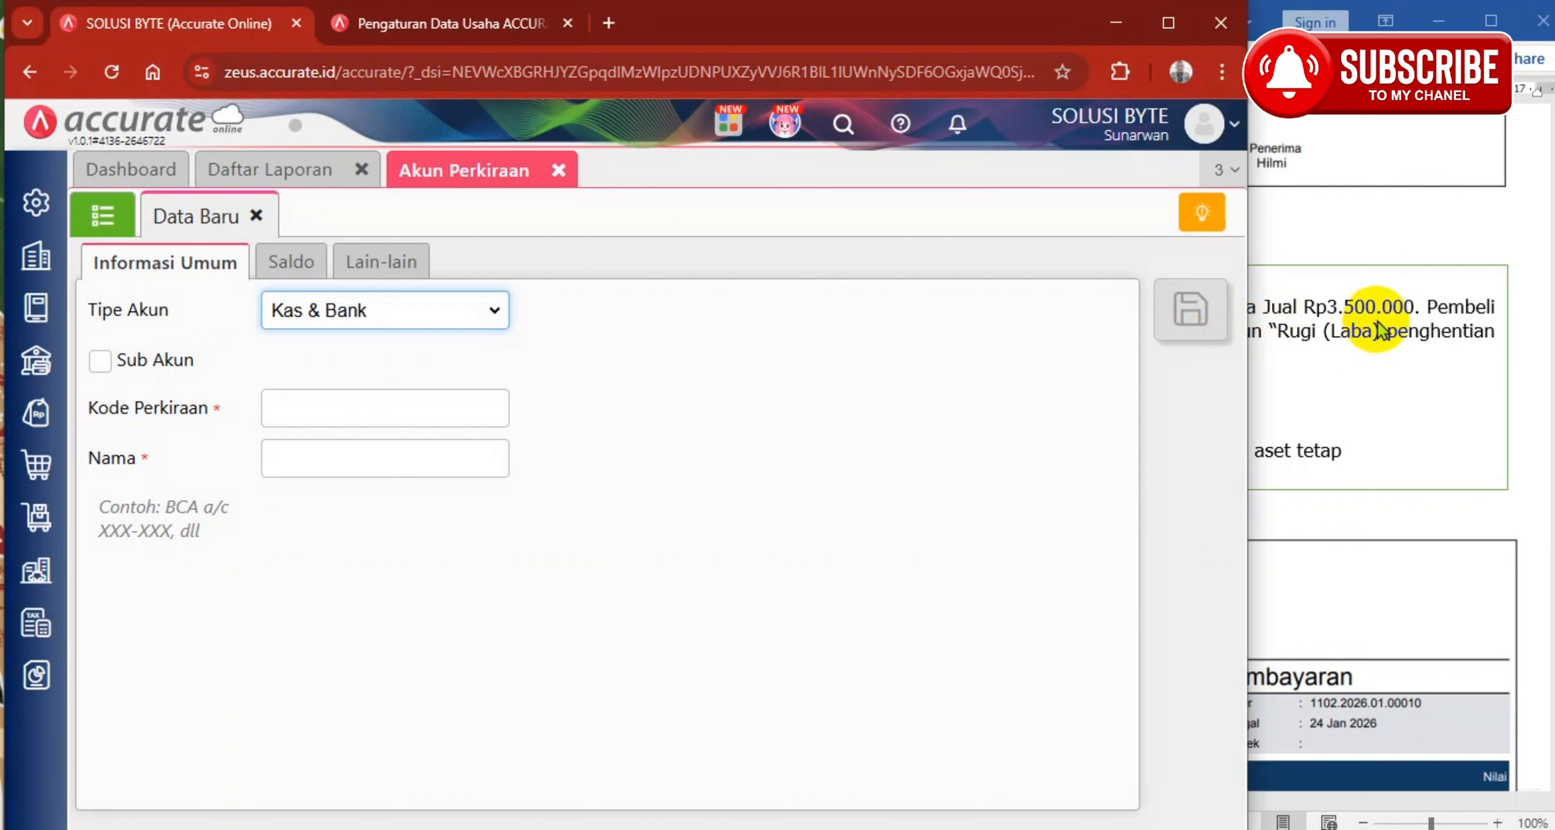
{"action": "left_click", "coordinate": [1294, 352]}
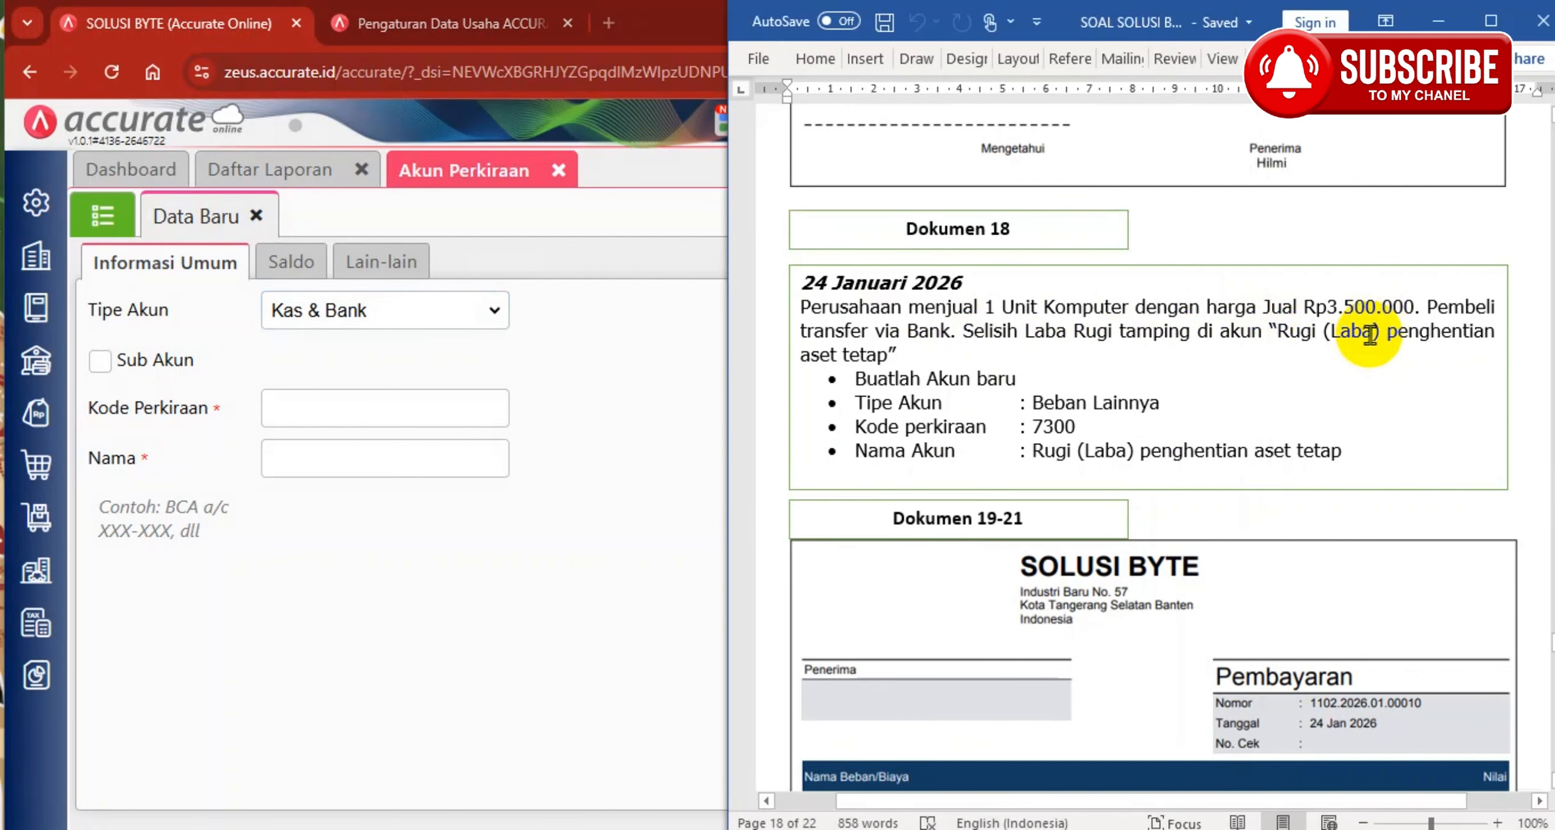
{"action": "left_click", "coordinate": [494, 311]}
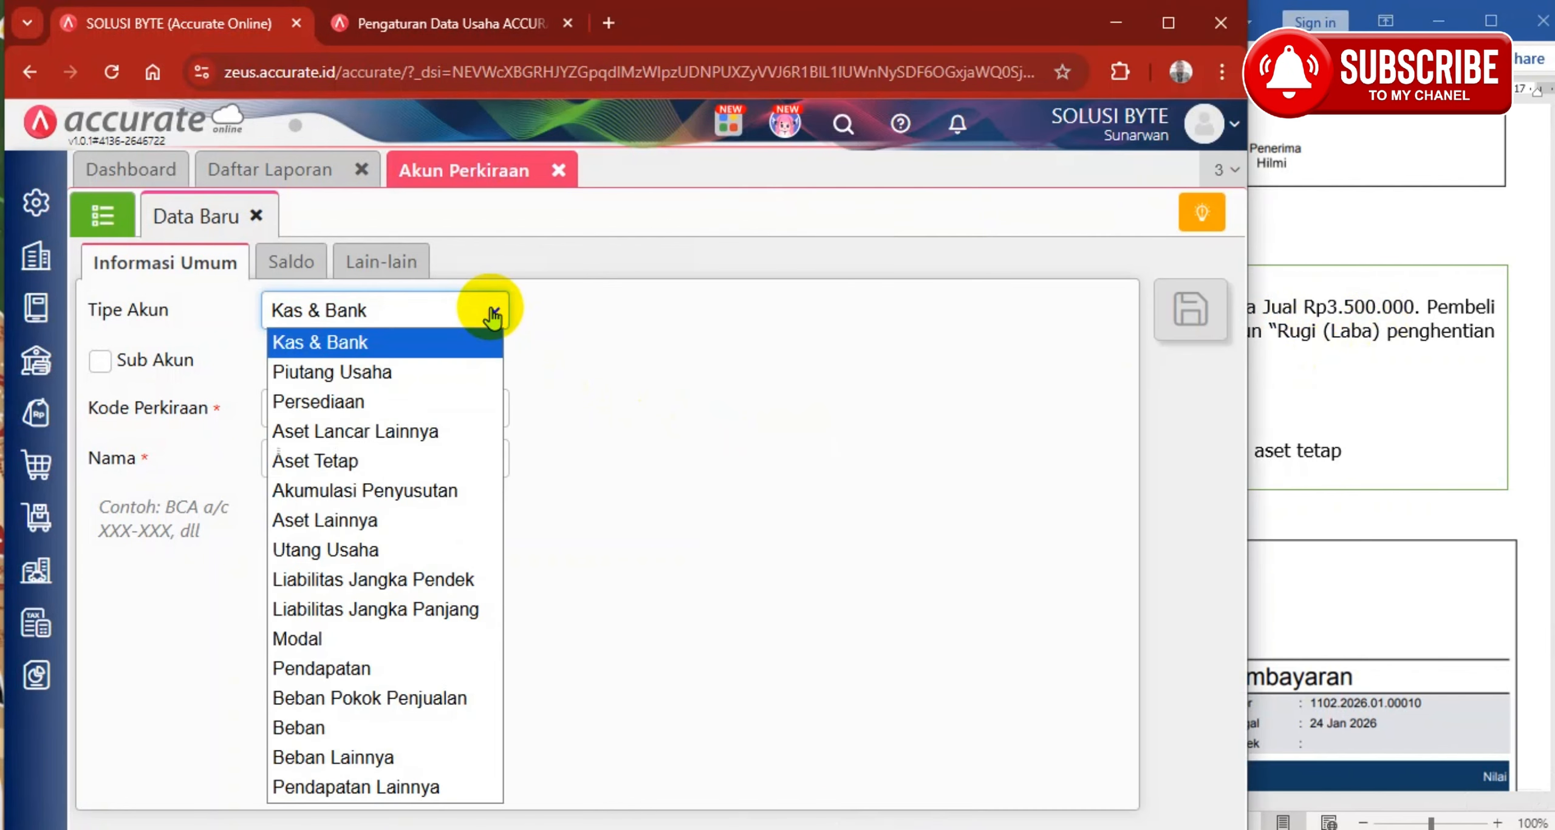
{"action": "left_click", "coordinate": [309, 757]}
Copy the name "Rugi (Laba) penghentian aset tetap" from the Word document into the new account and set its Kode Perkiraan to 7300
{"action": "left_click", "coordinate": [1389, 469]}
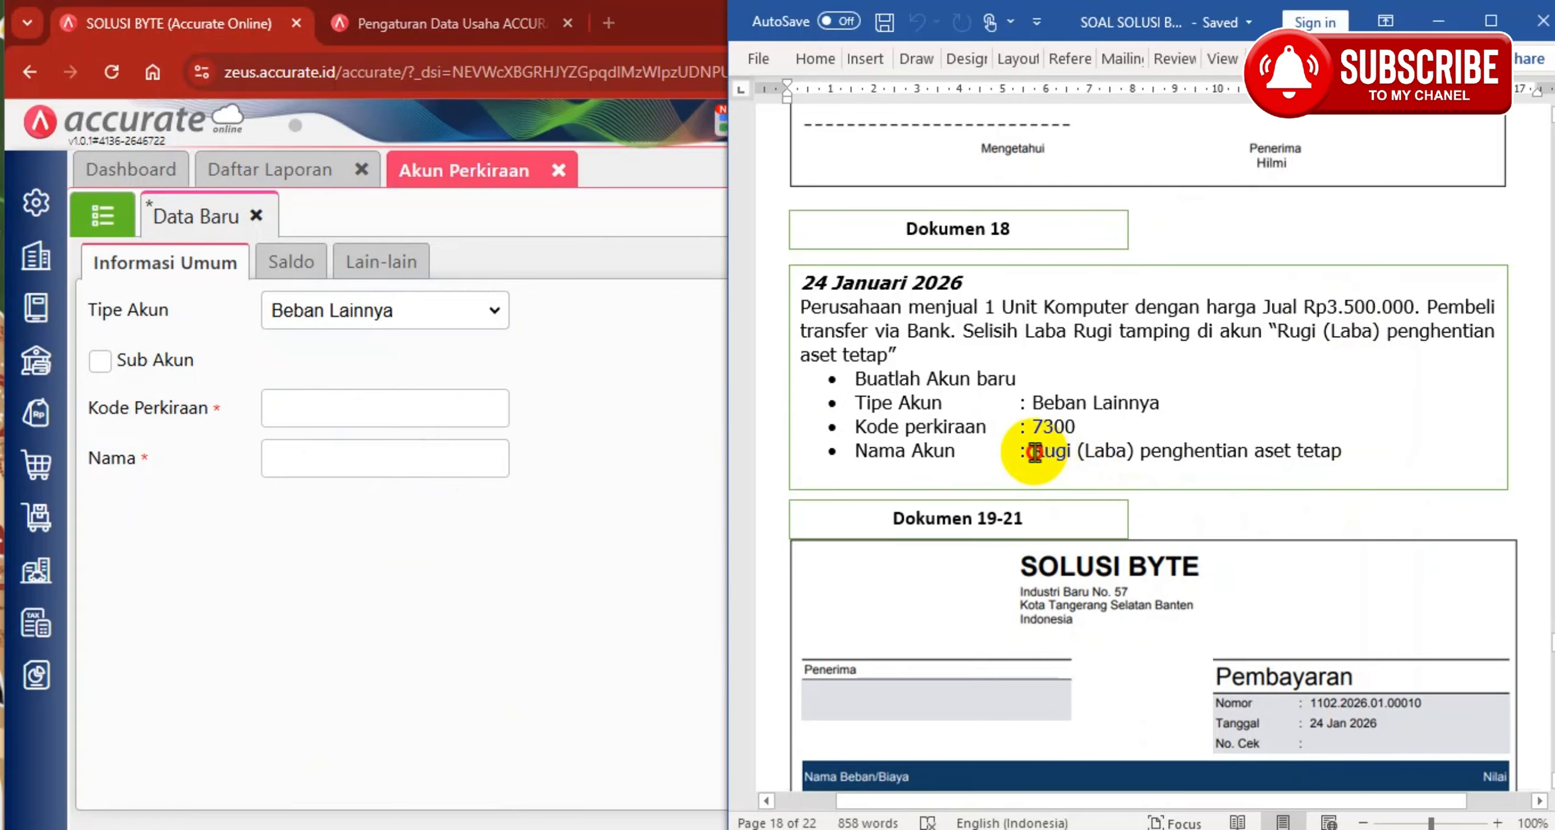
{"action": "left_click_drag", "start_coordinate": [1035, 452], "coordinate": [1342, 455]}
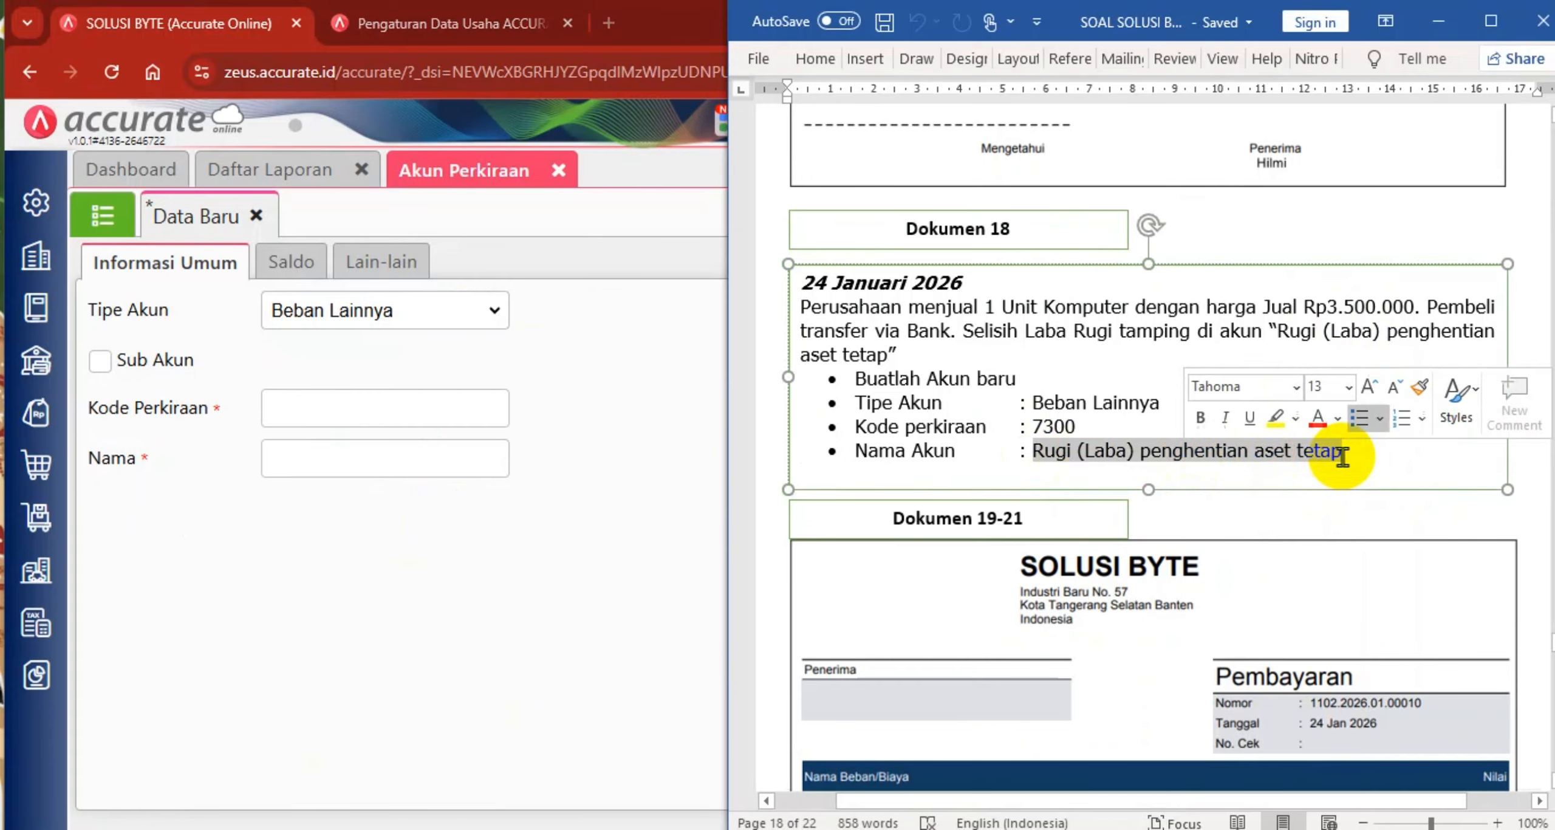
{"action": "key", "text": "ctrl+c"}
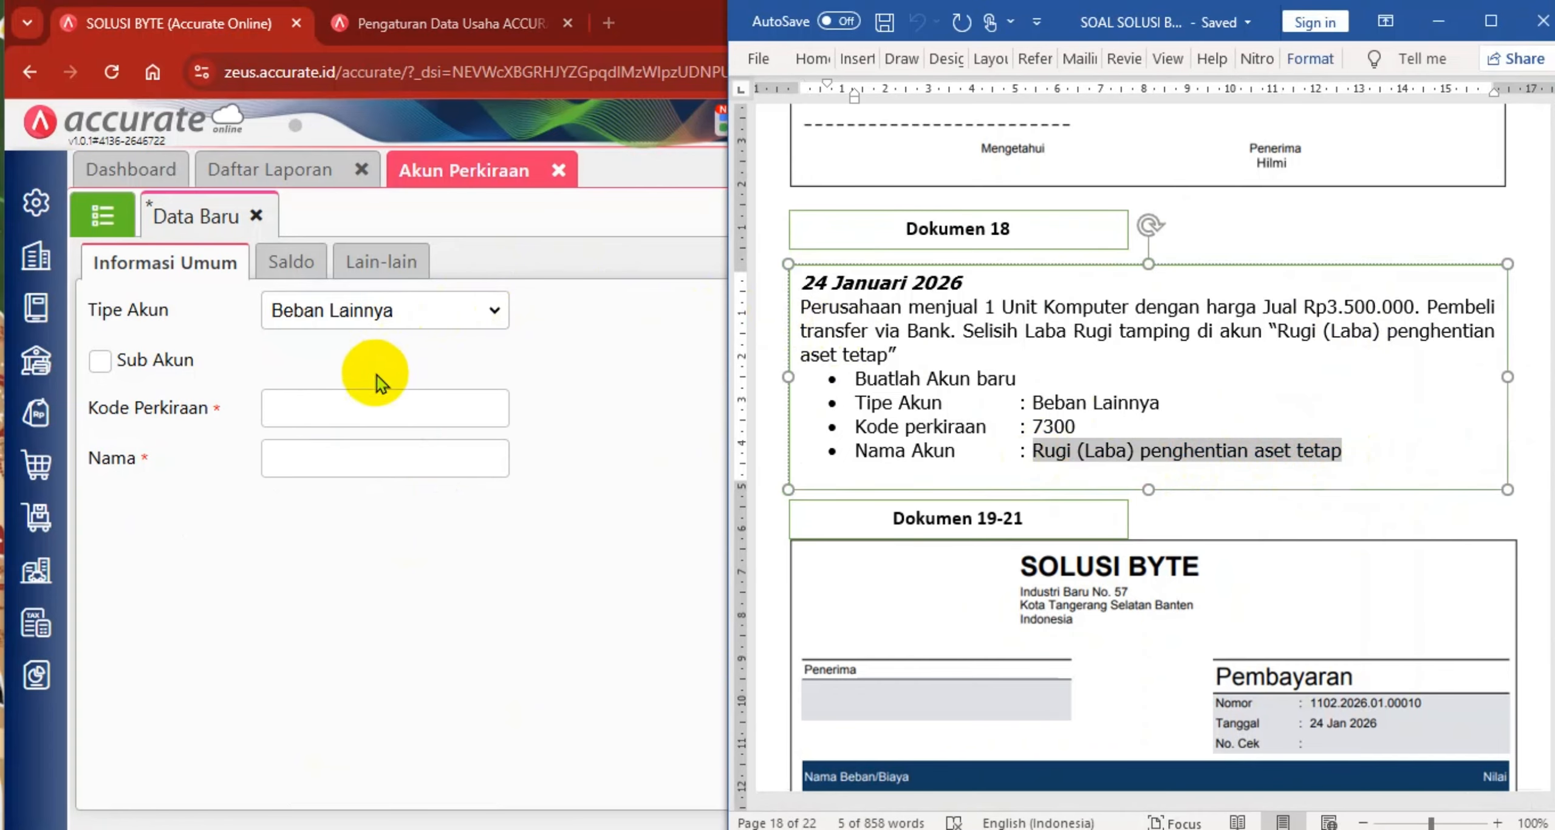
{"action": "left_click", "coordinate": [312, 458]}
{"action": "key", "text": "ctrl+v"}
{"action": "left_click", "coordinate": [325, 412]}
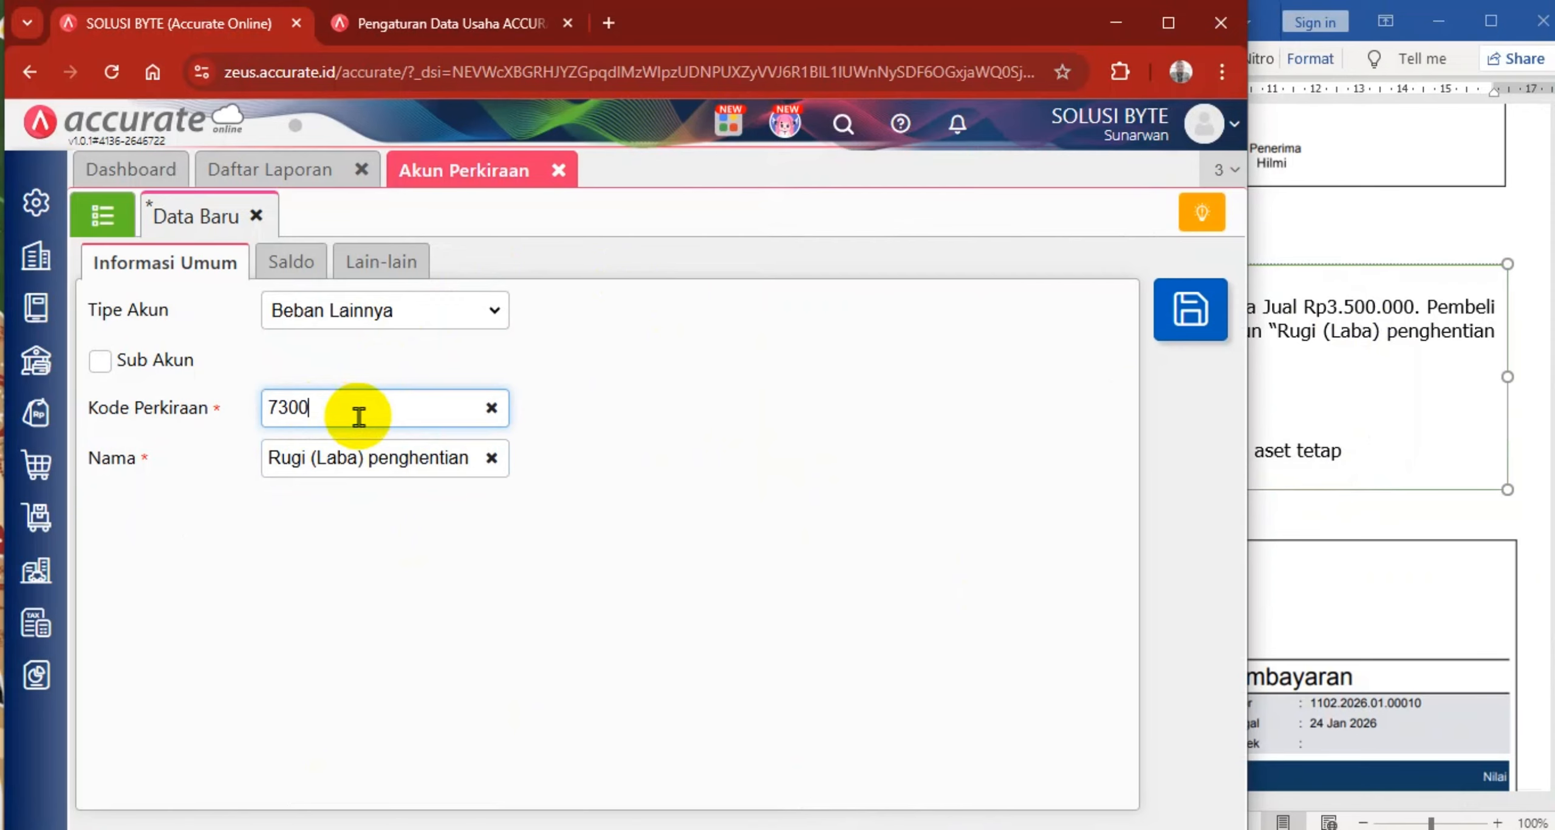
Check the account details against the Word document, save the new account, and close the blank entry form
{"action": "left_click", "coordinate": [1404, 417]}
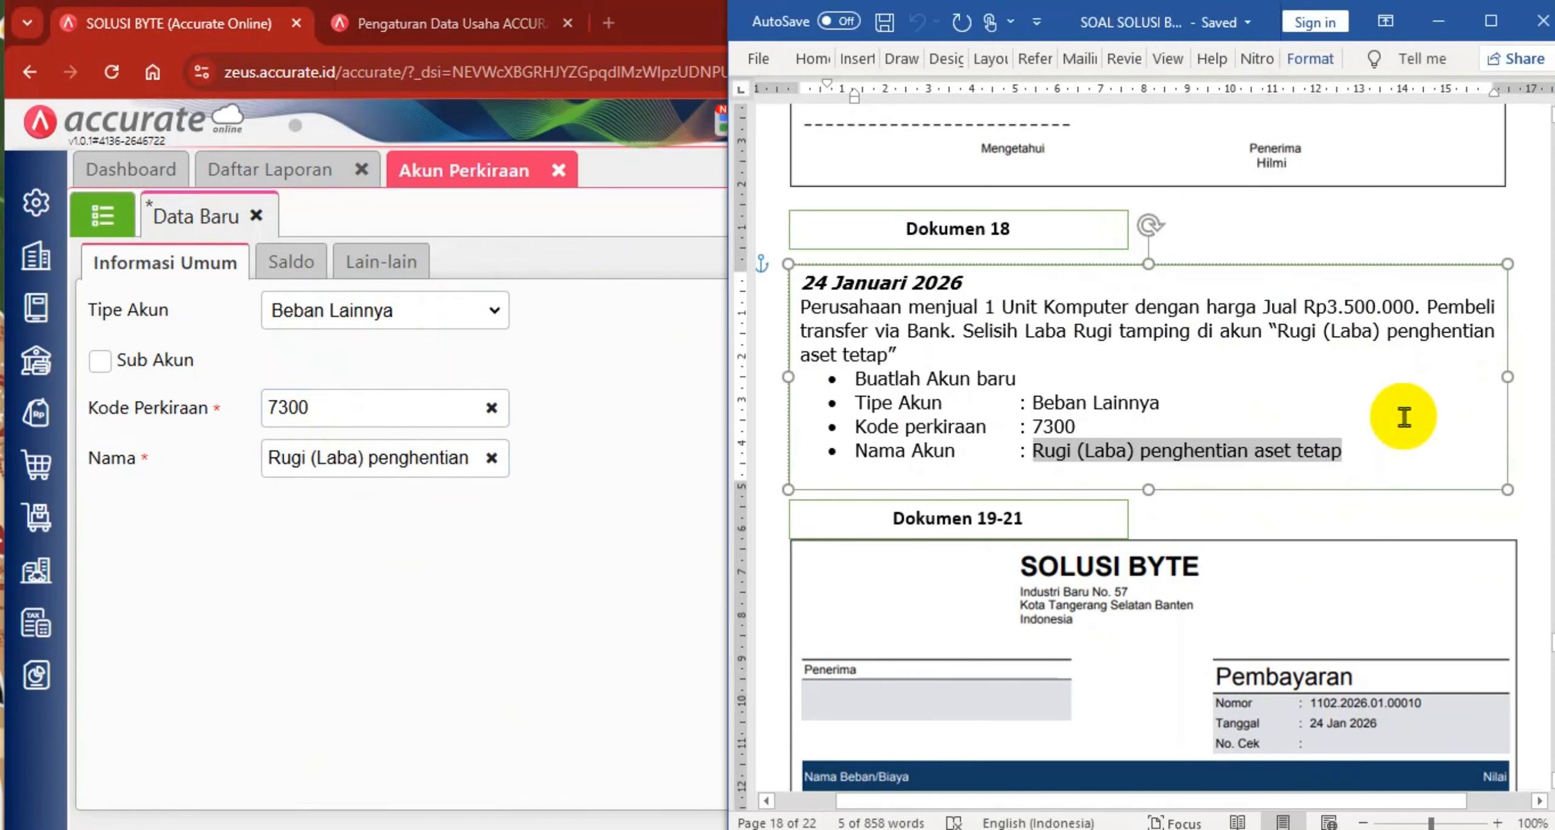
{"action": "left_click", "coordinate": [583, 399]}
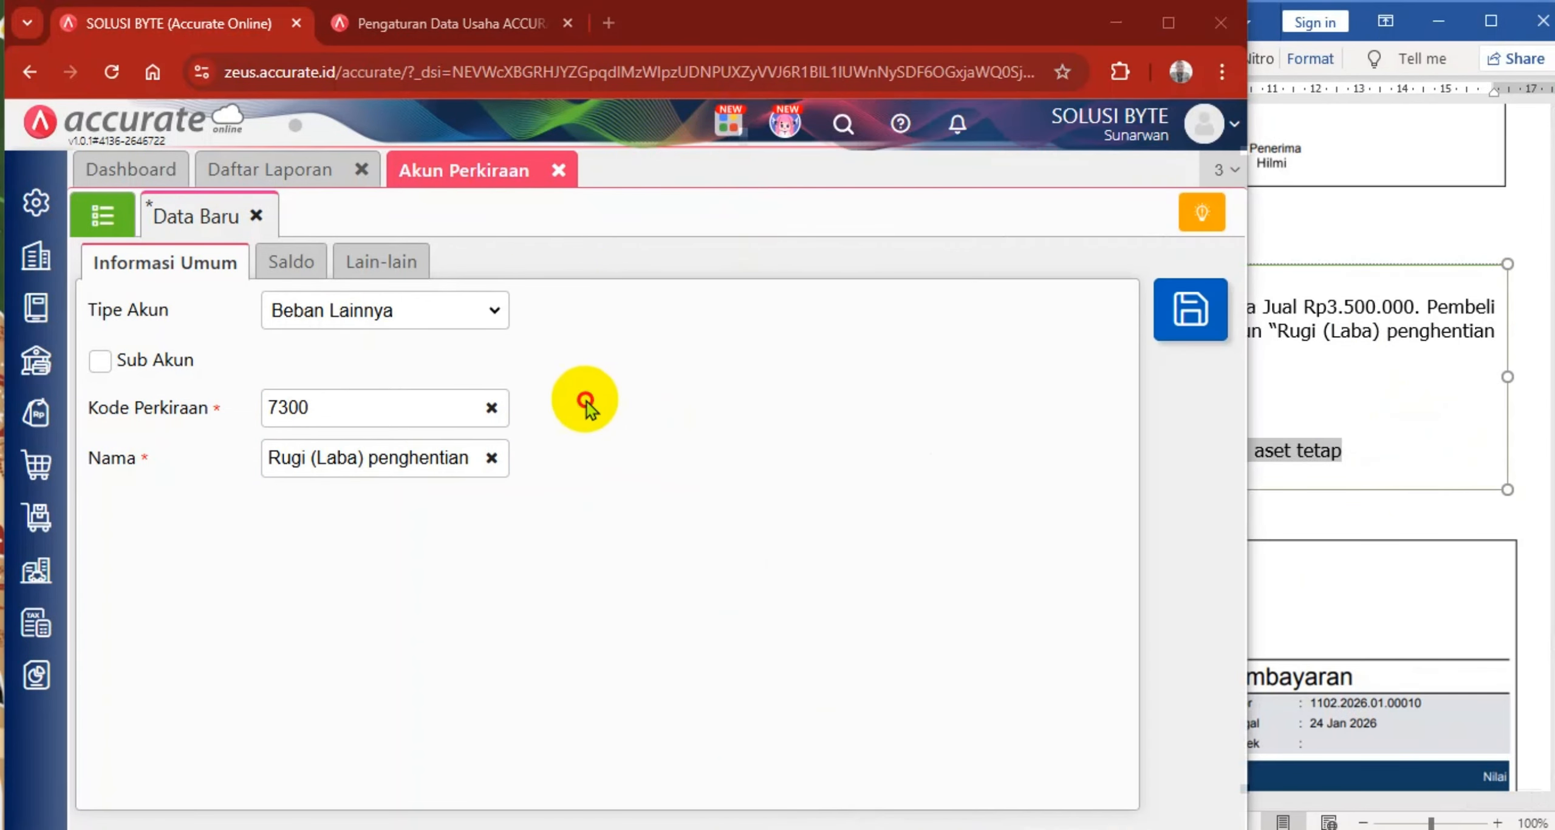
{"action": "left_click", "coordinate": [1201, 311]}
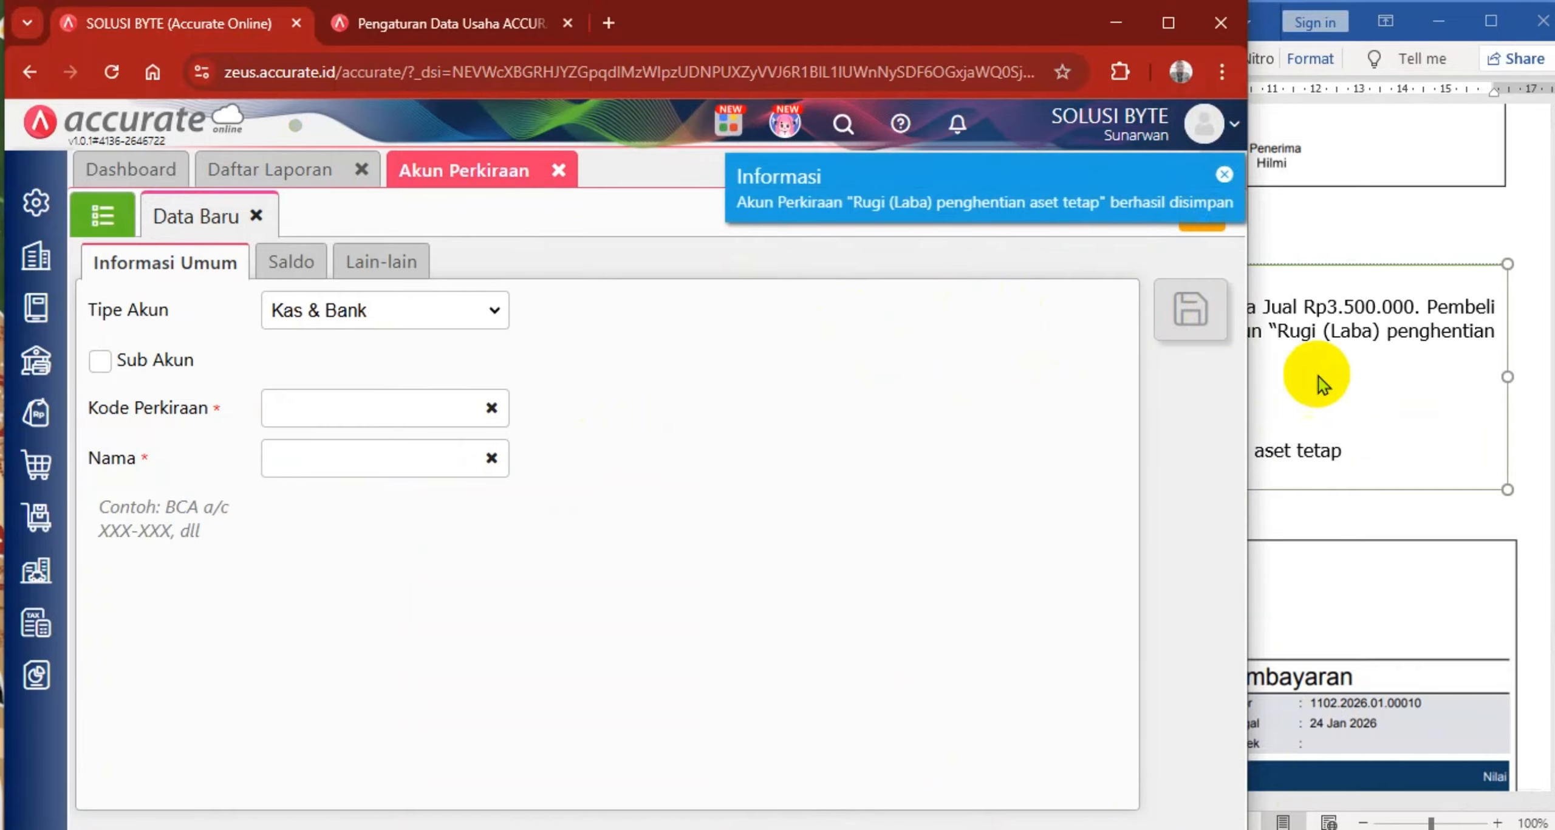
{"action": "left_click", "coordinate": [1344, 375]}
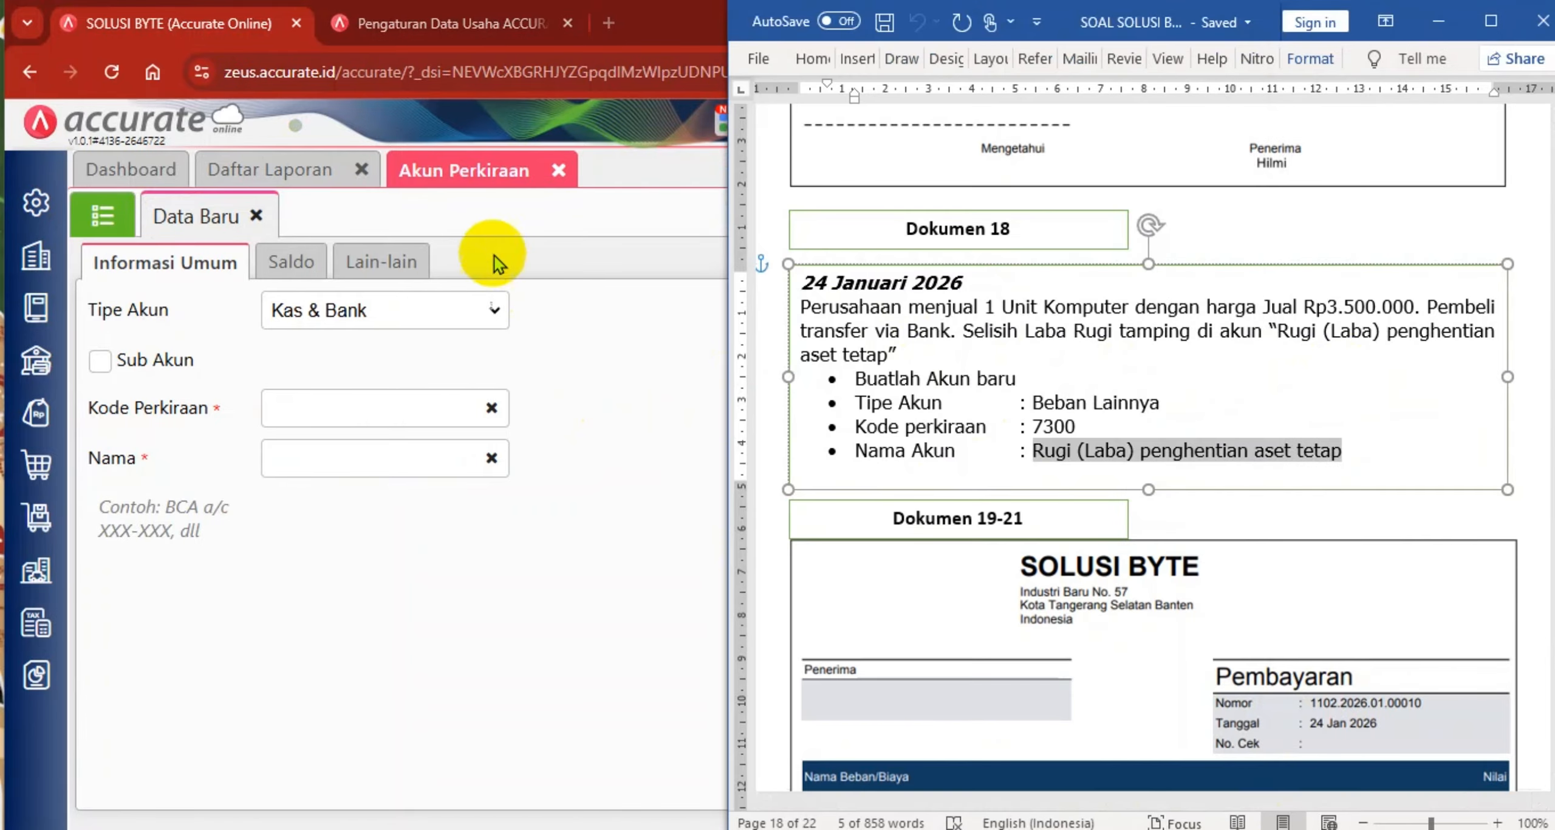
{"action": "left_click", "coordinate": [256, 216]}
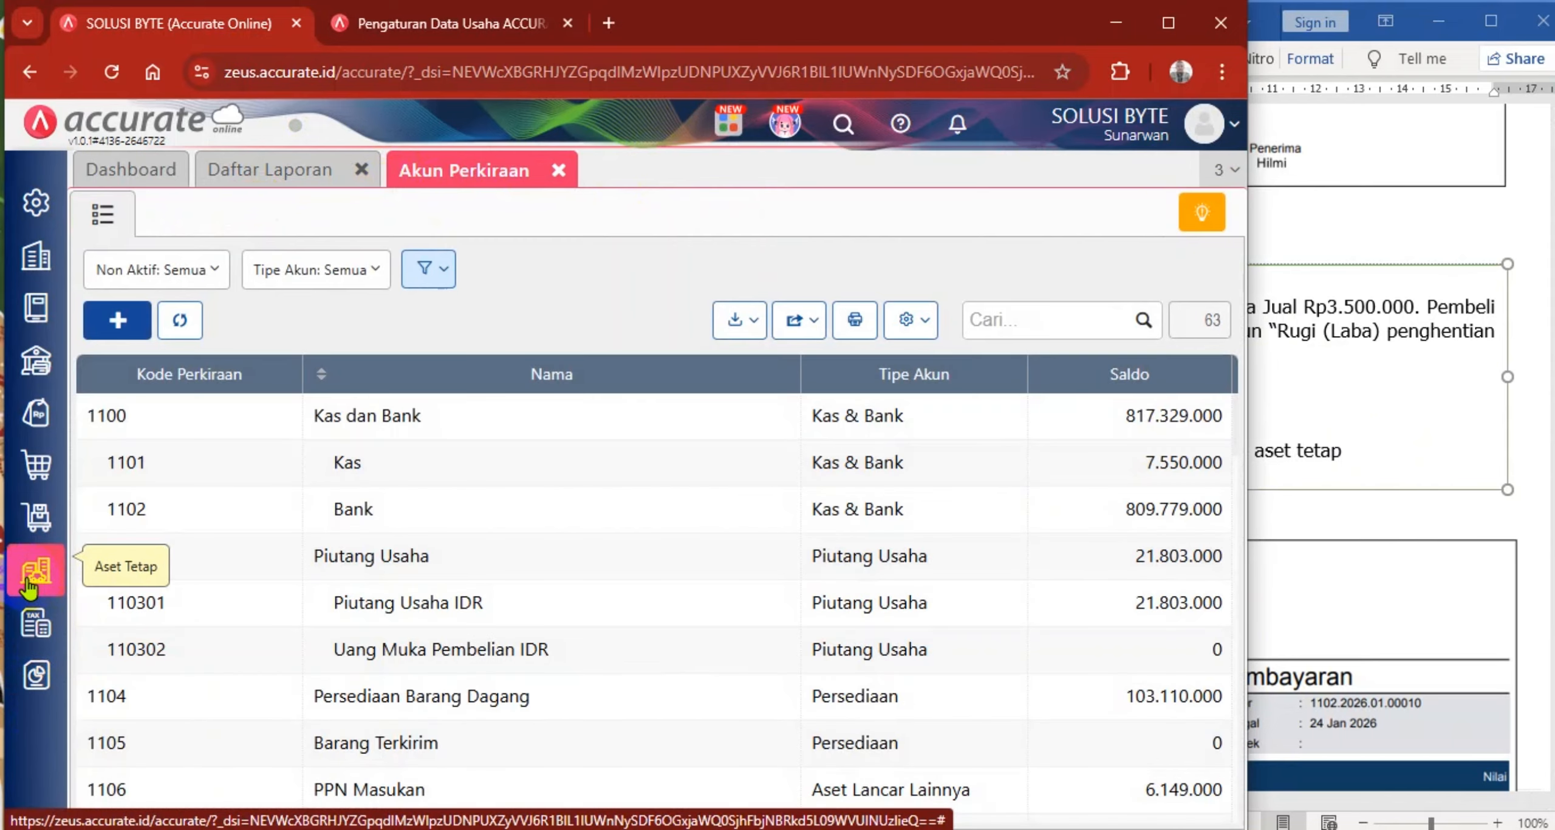
Open the Komputer fixed asset (FA02) and start a Disposisi Aset Tetap for it
{"action": "left_click", "coordinate": [28, 584]}
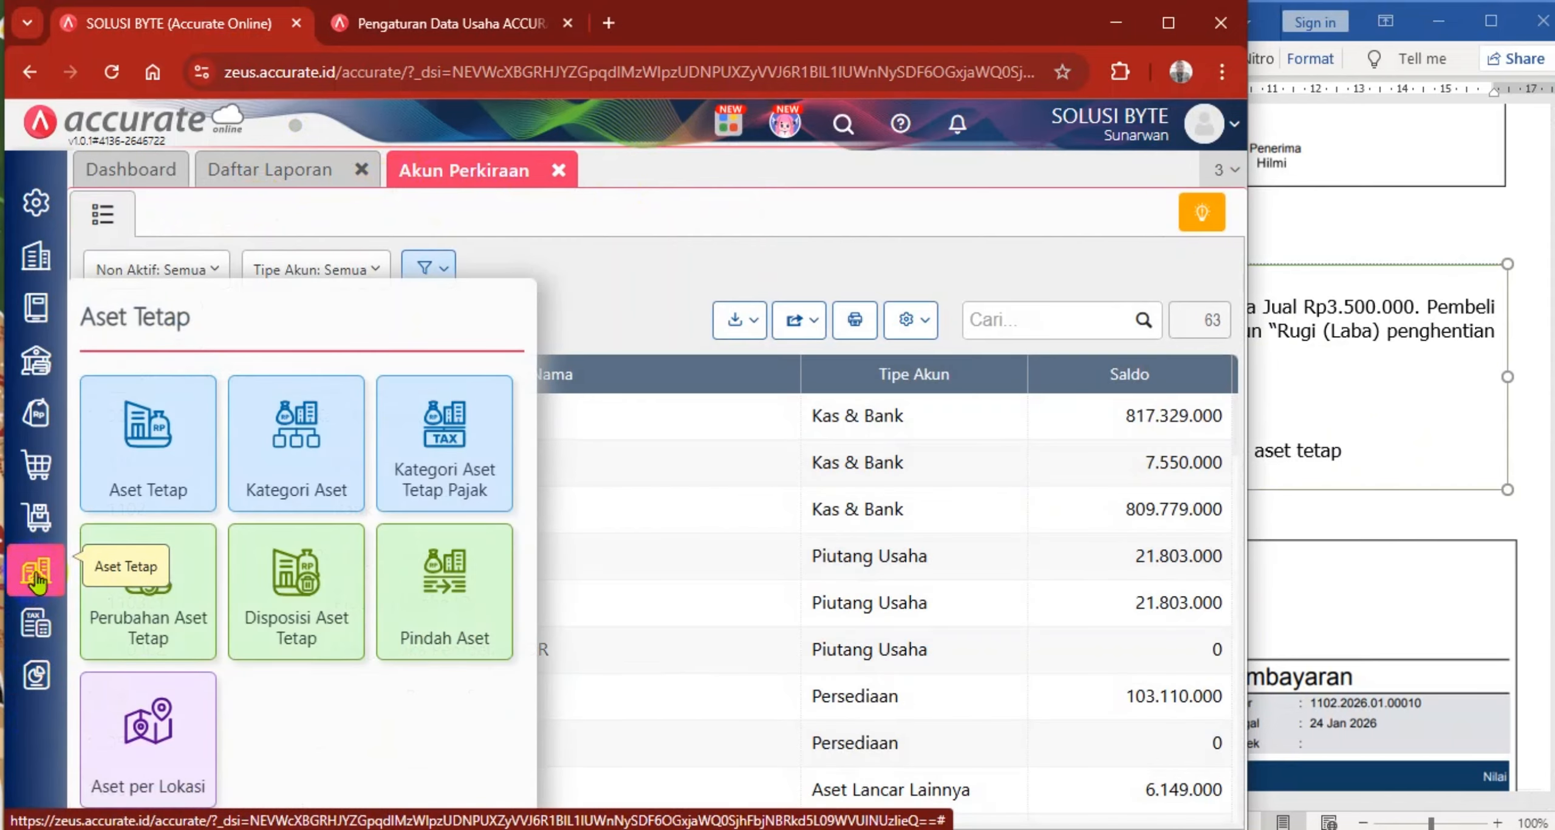
{"action": "left_click", "coordinate": [149, 435]}
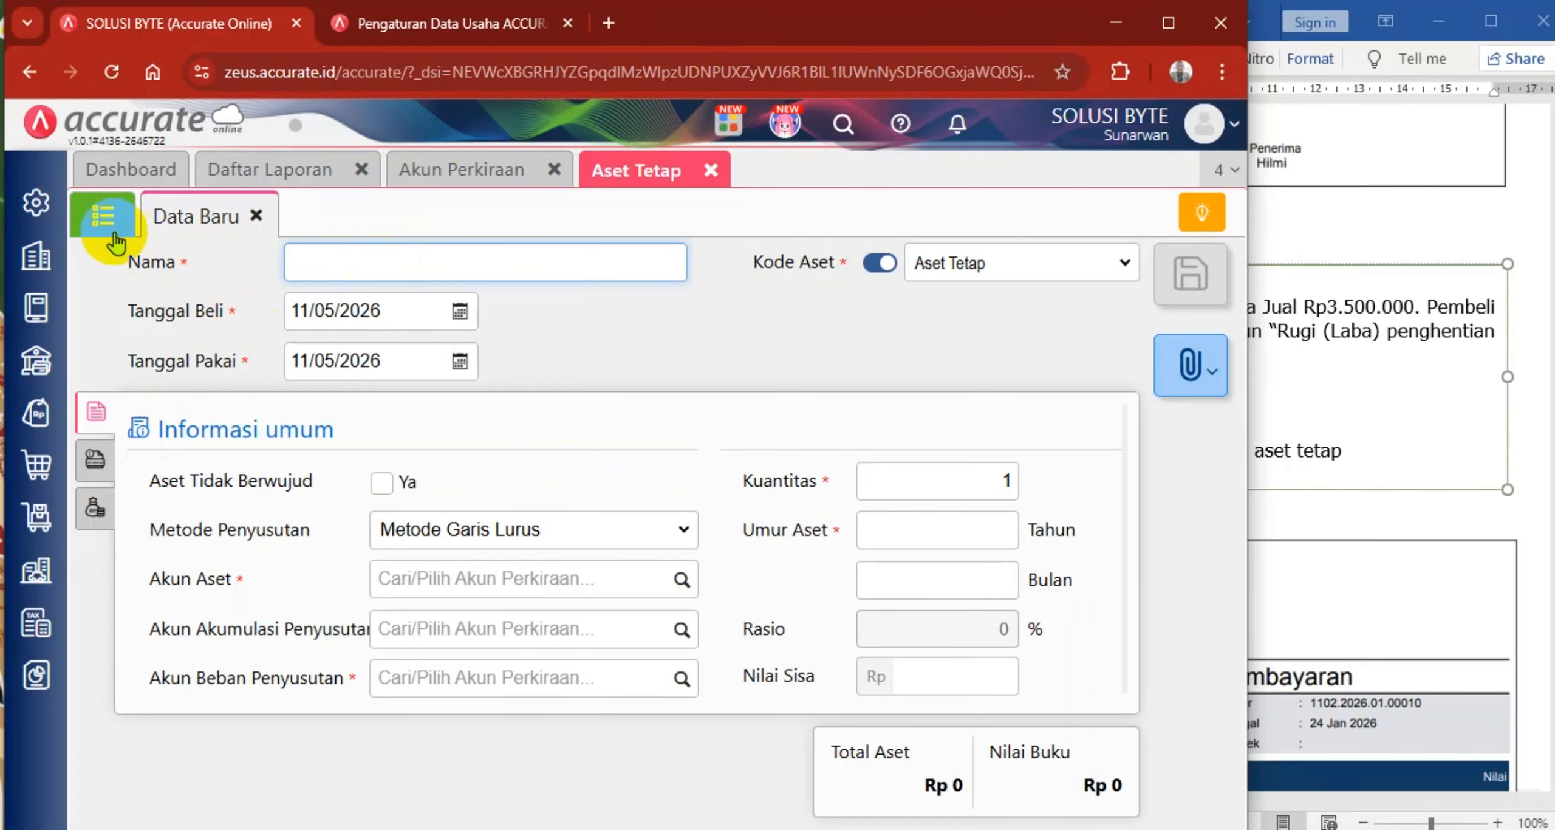
{"action": "left_click", "coordinate": [103, 217]}
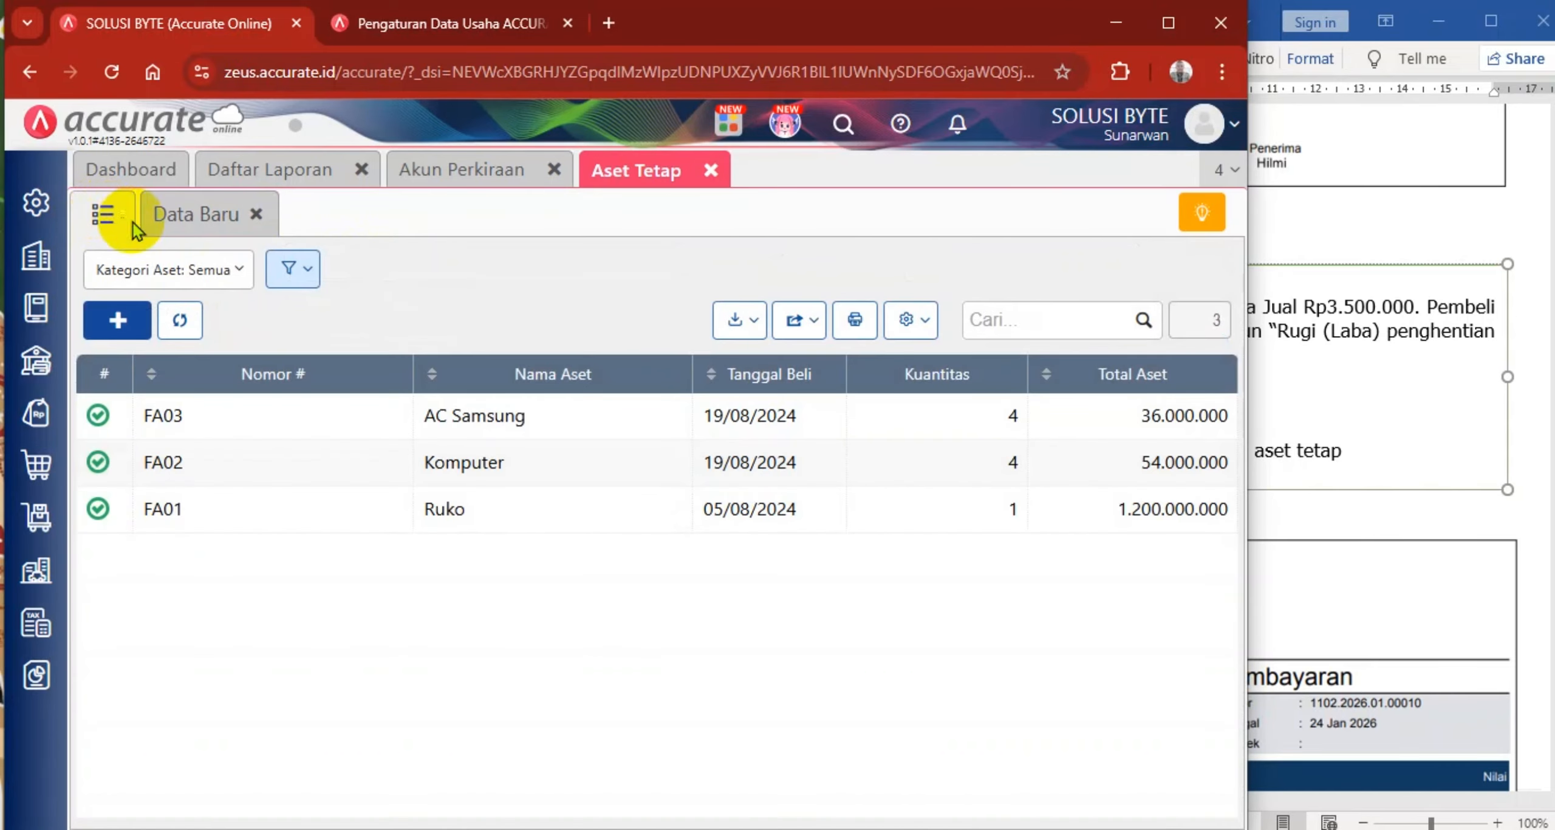
{"action": "left_click", "coordinate": [481, 463]}
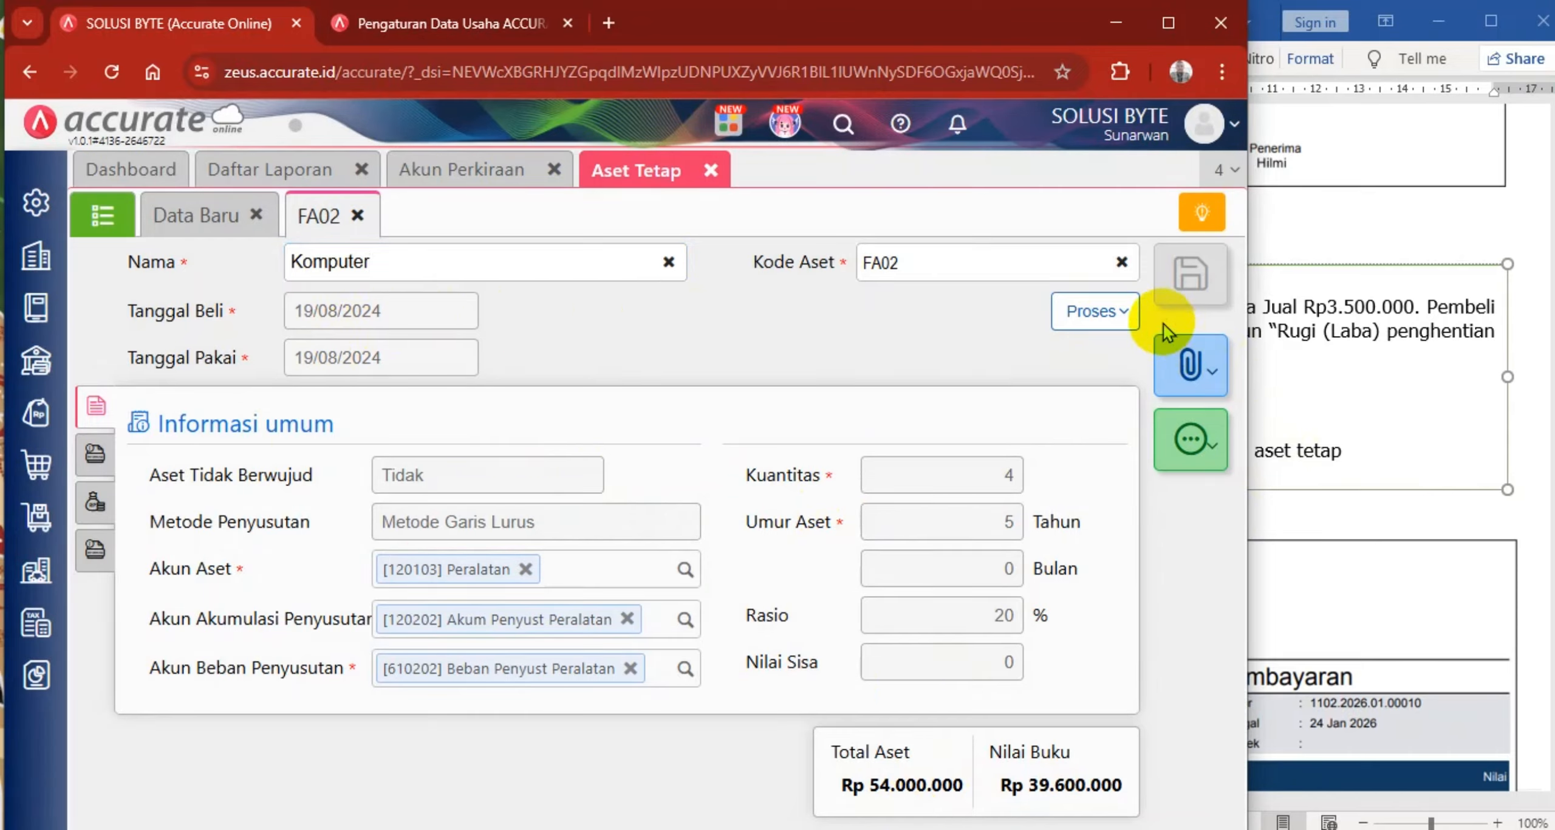
{"action": "left_click", "coordinate": [1116, 317]}
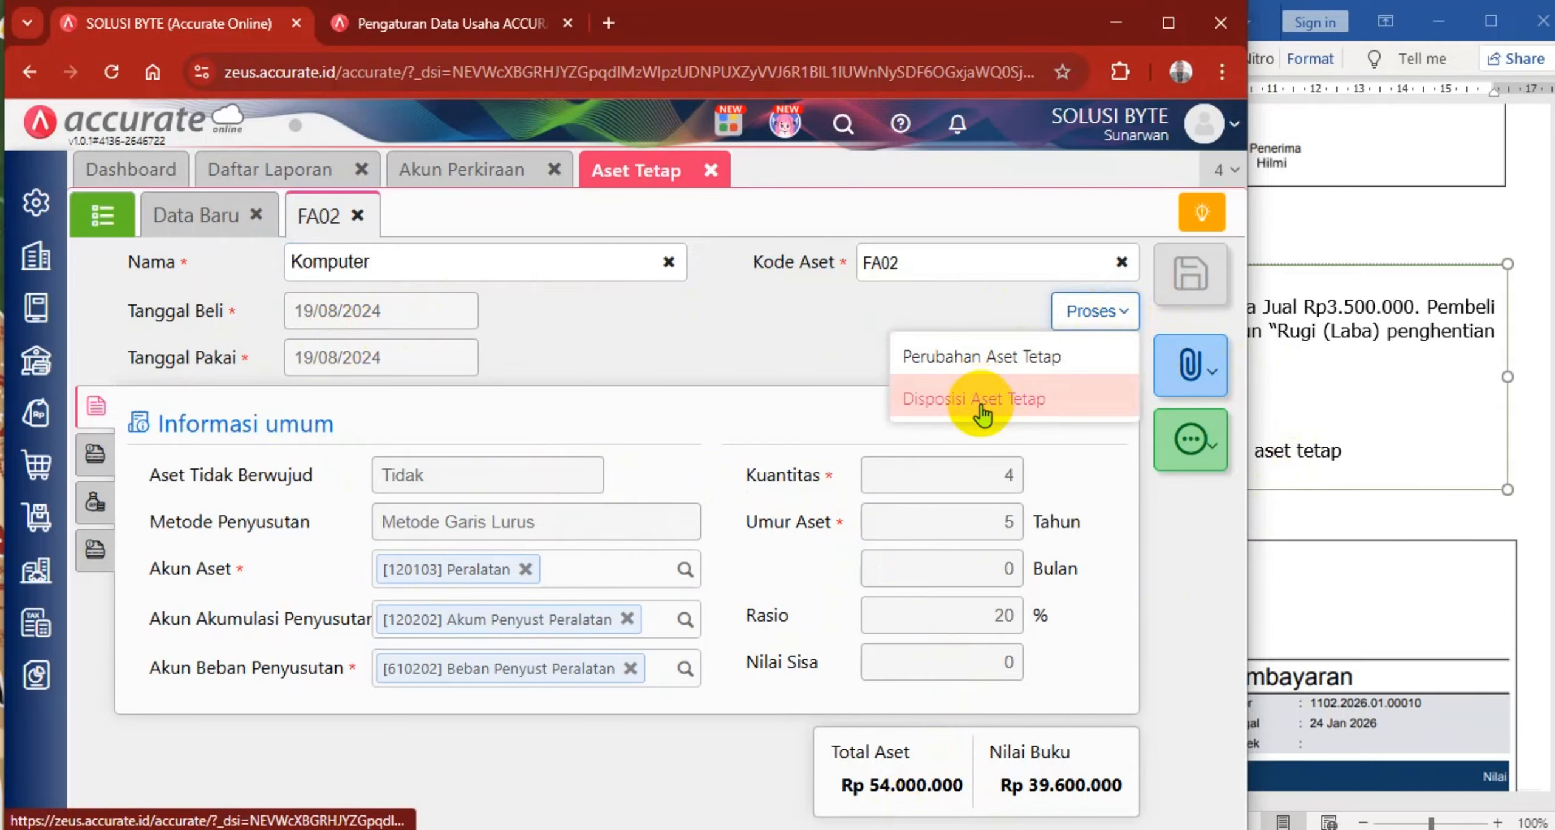
{"action": "left_click", "coordinate": [977, 402]}
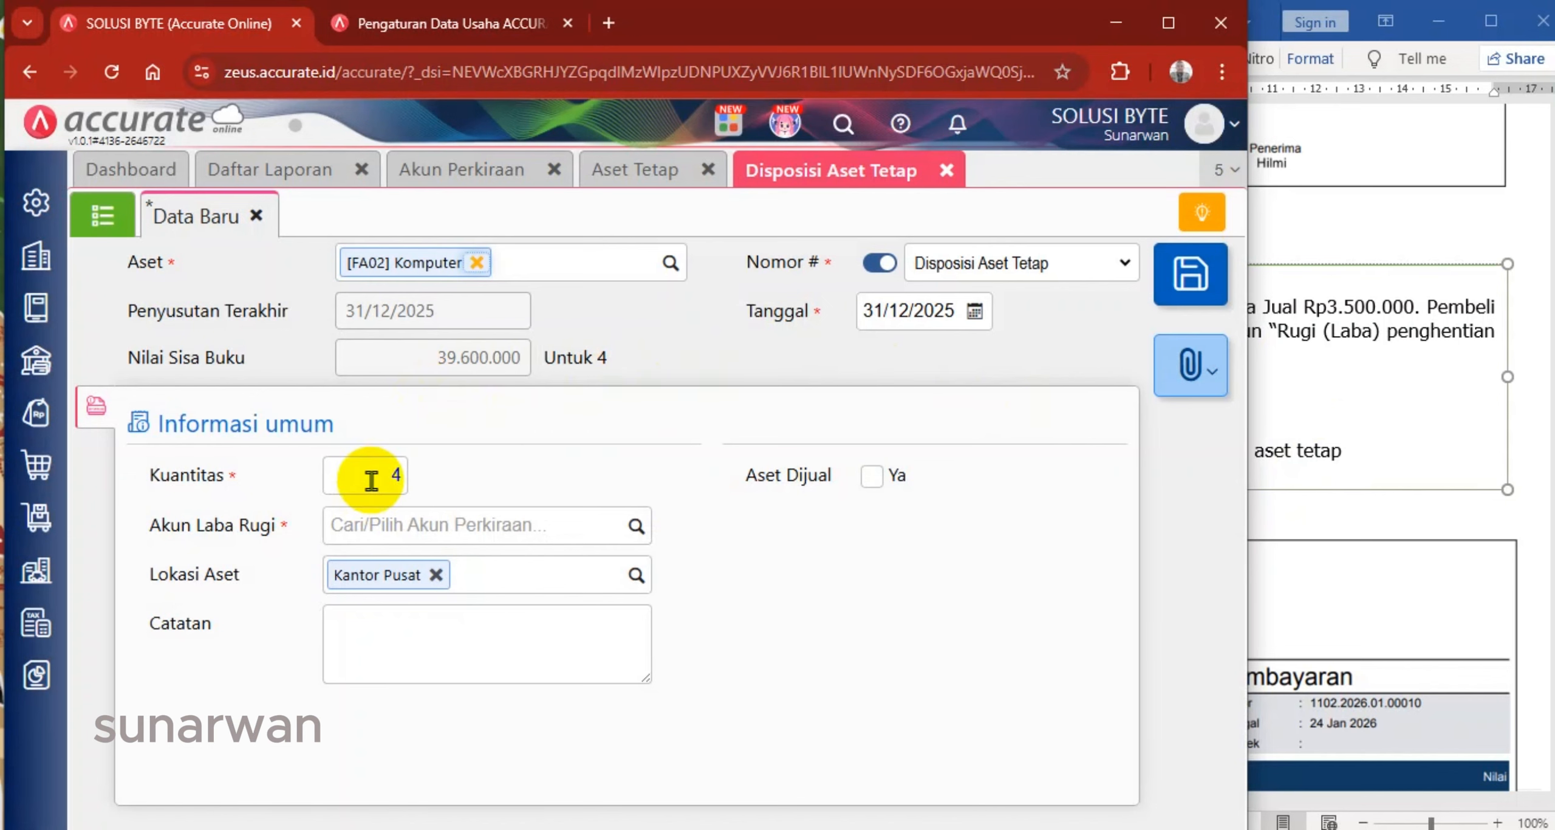
Set the disposal quantity to 1, mark the asset as sold, and enter a price of 3.500.000
{"action": "left_click", "coordinate": [419, 480]}
{"action": "type", "text": "1"}
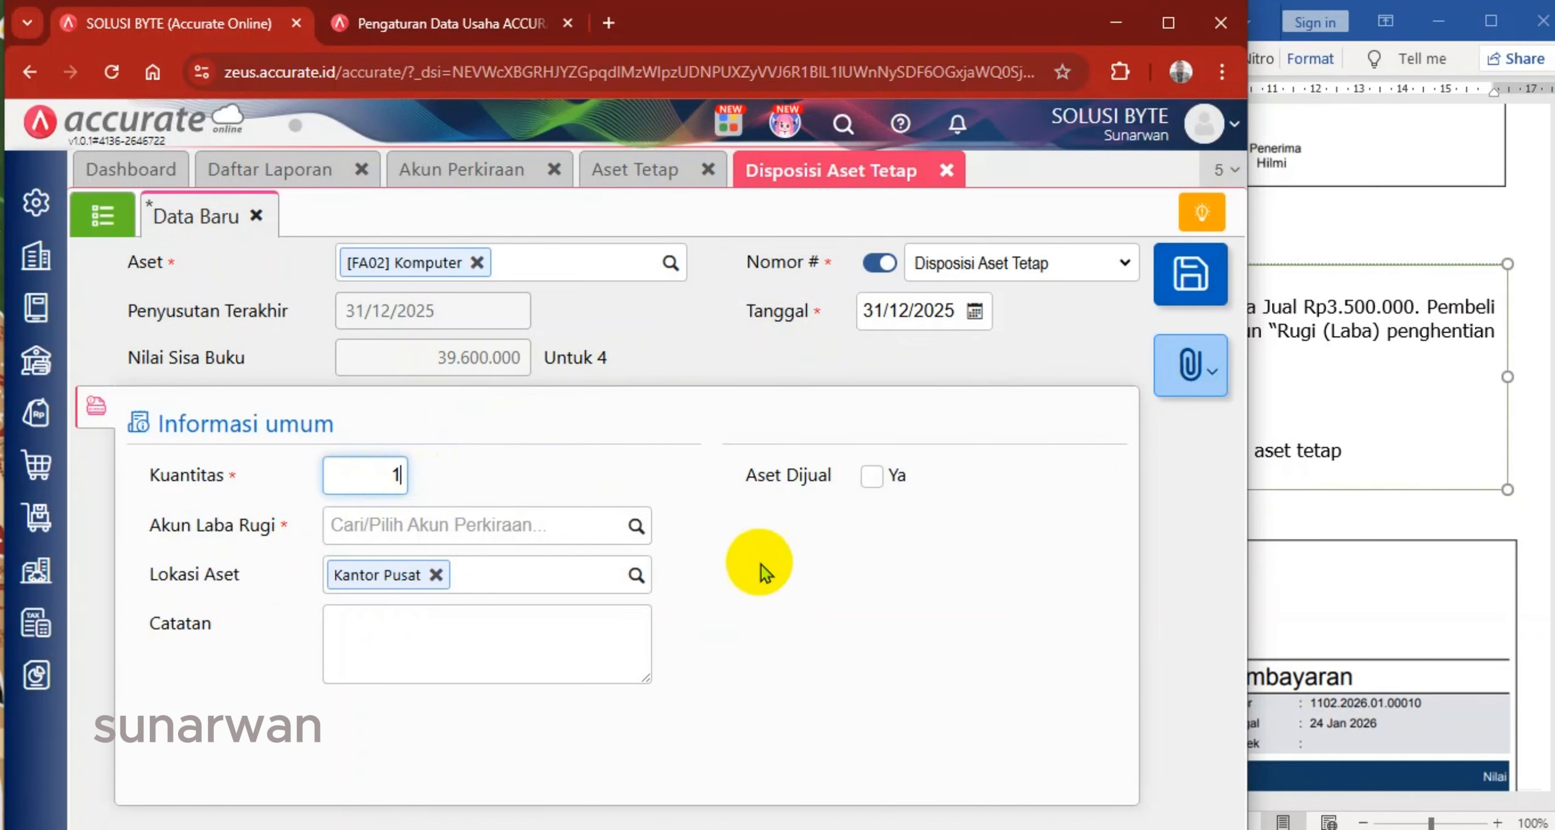
{"action": "left_click", "coordinate": [1292, 515]}
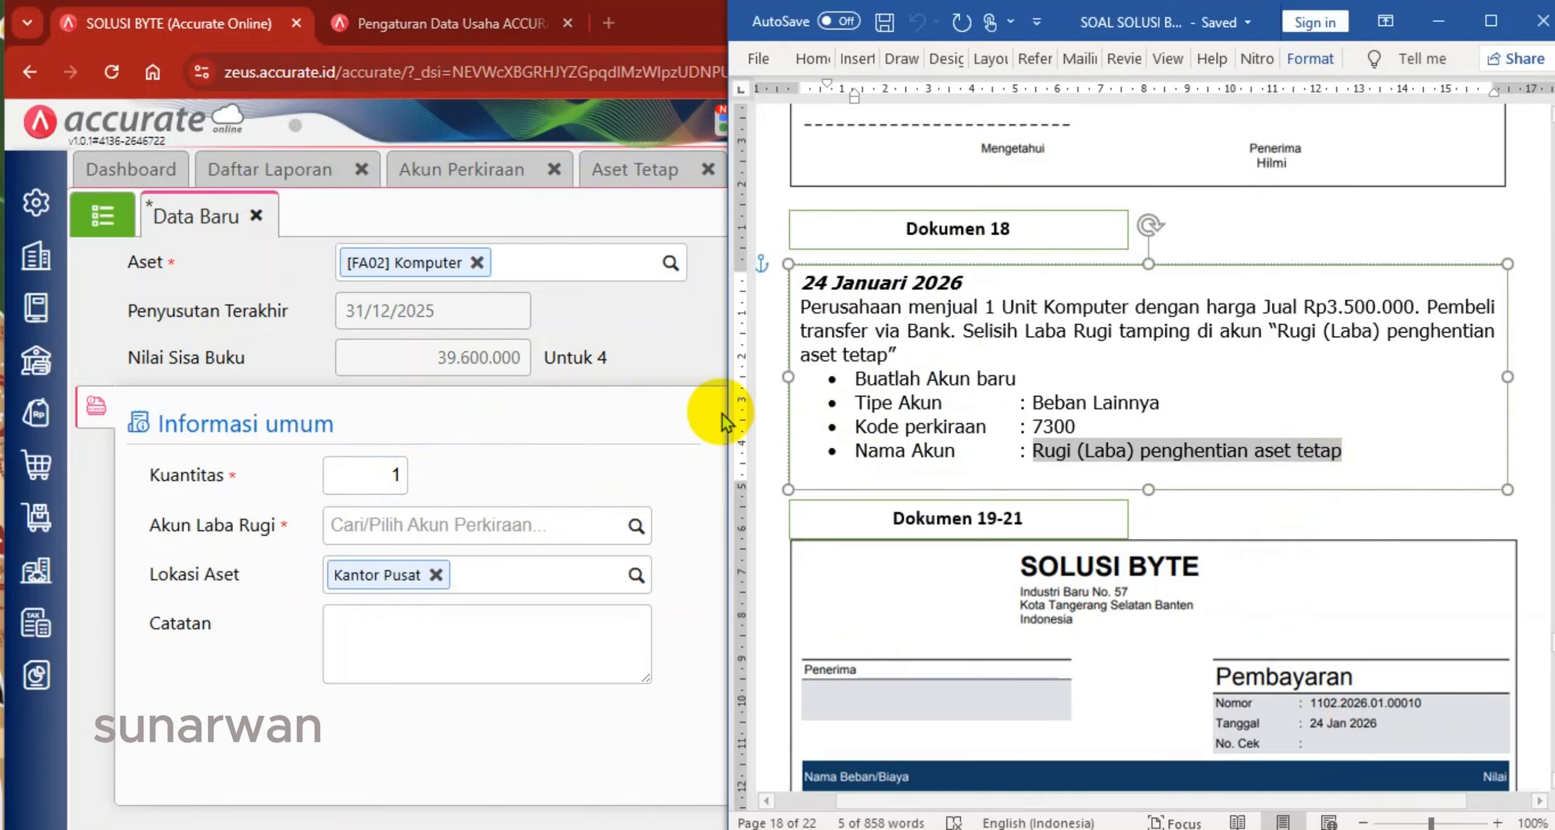
{"action": "left_click", "coordinate": [662, 418]}
{"action": "left_click", "coordinate": [872, 475]}
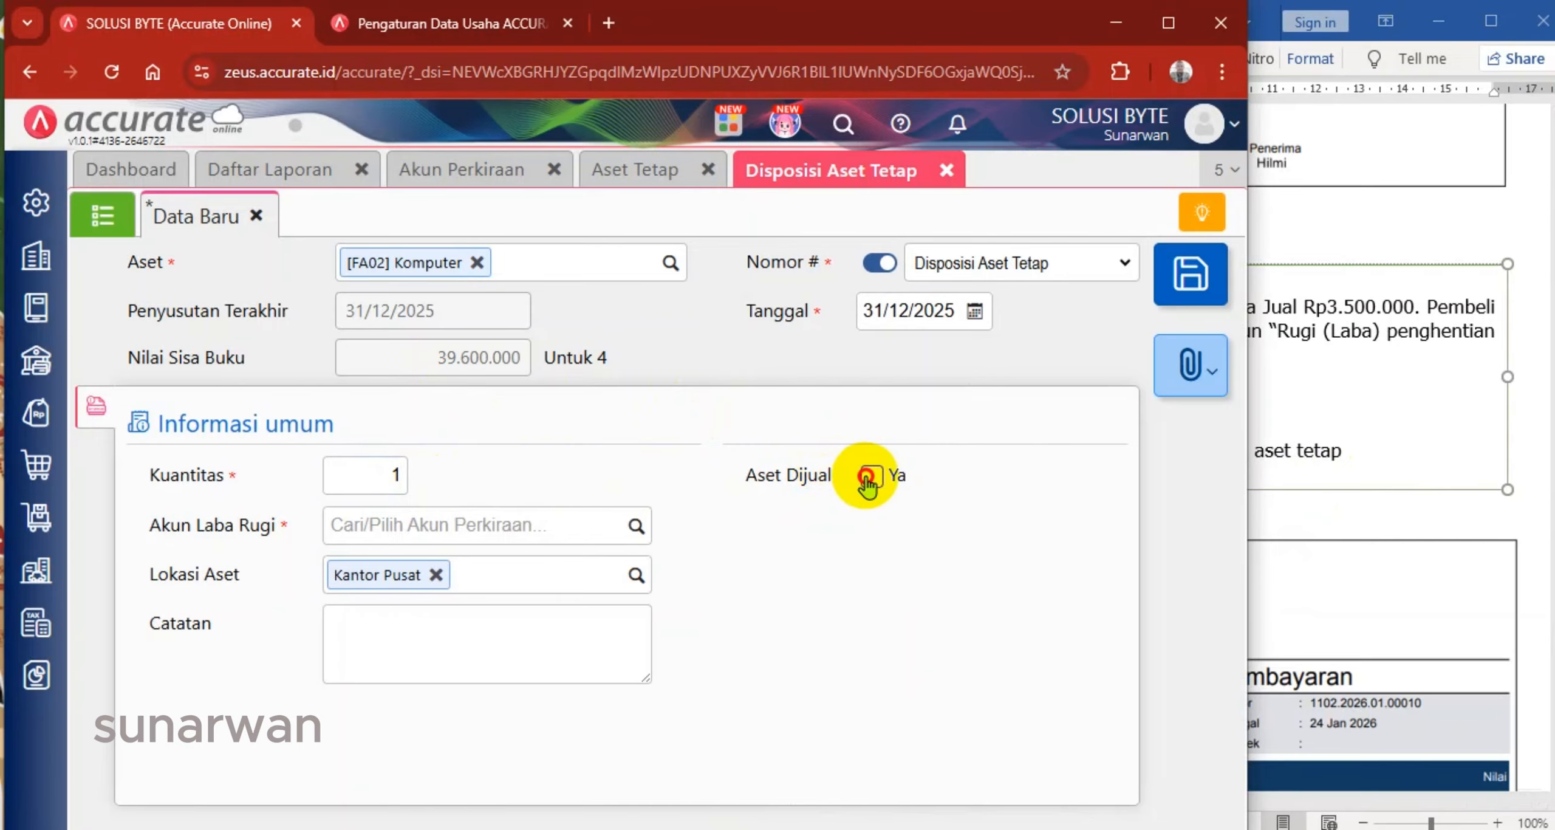
{"action": "left_click", "coordinate": [938, 528]}
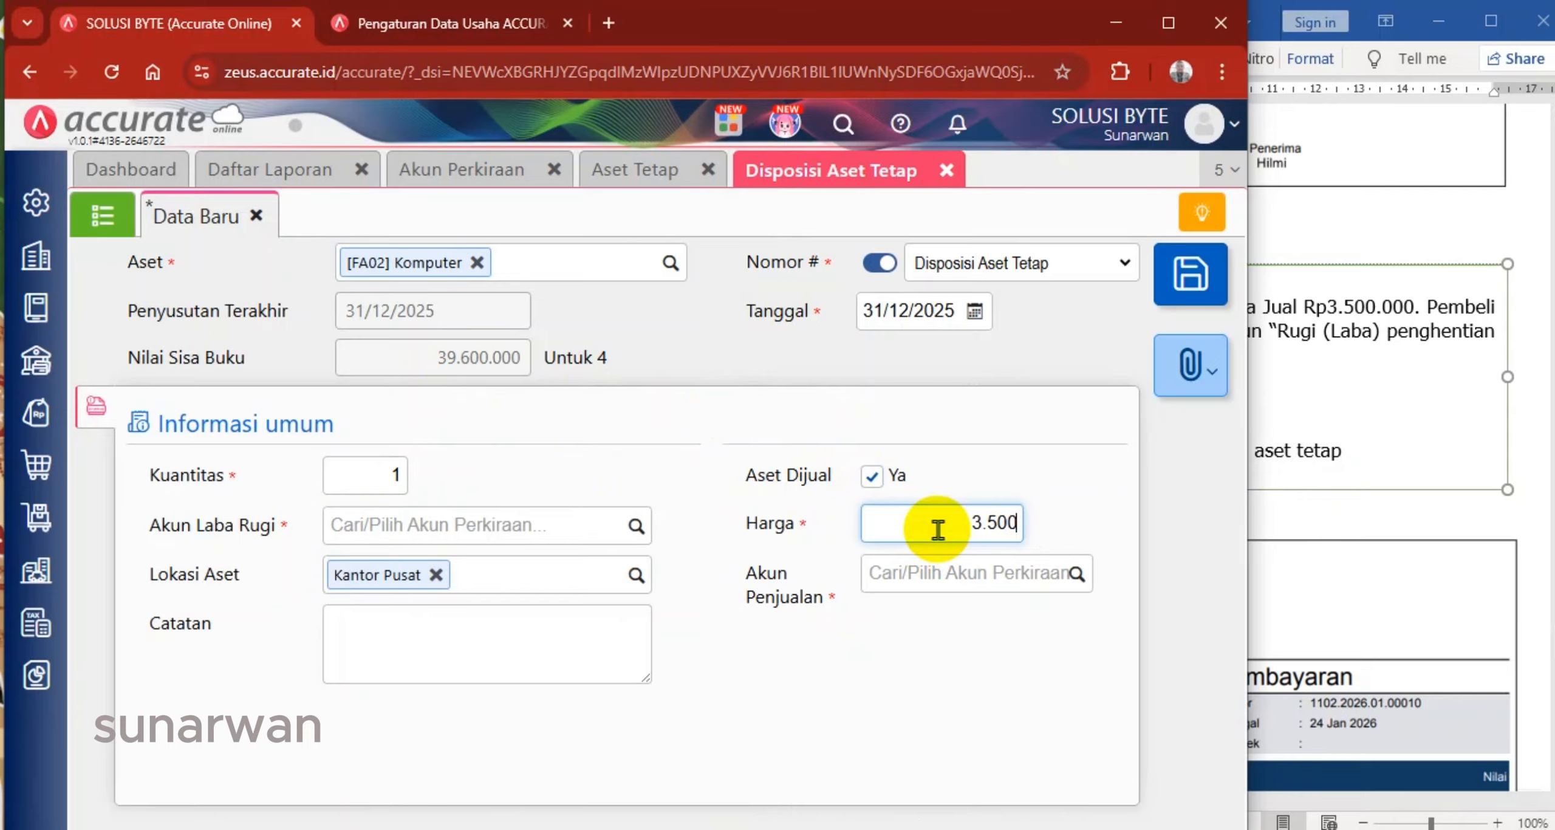
Assign Bank (1102) as the Akun Penjualan and Rugi (Laba) penghentian aset tetap (7300) as the Akun Laba Rugi
{"action": "left_click", "coordinate": [1011, 571]}
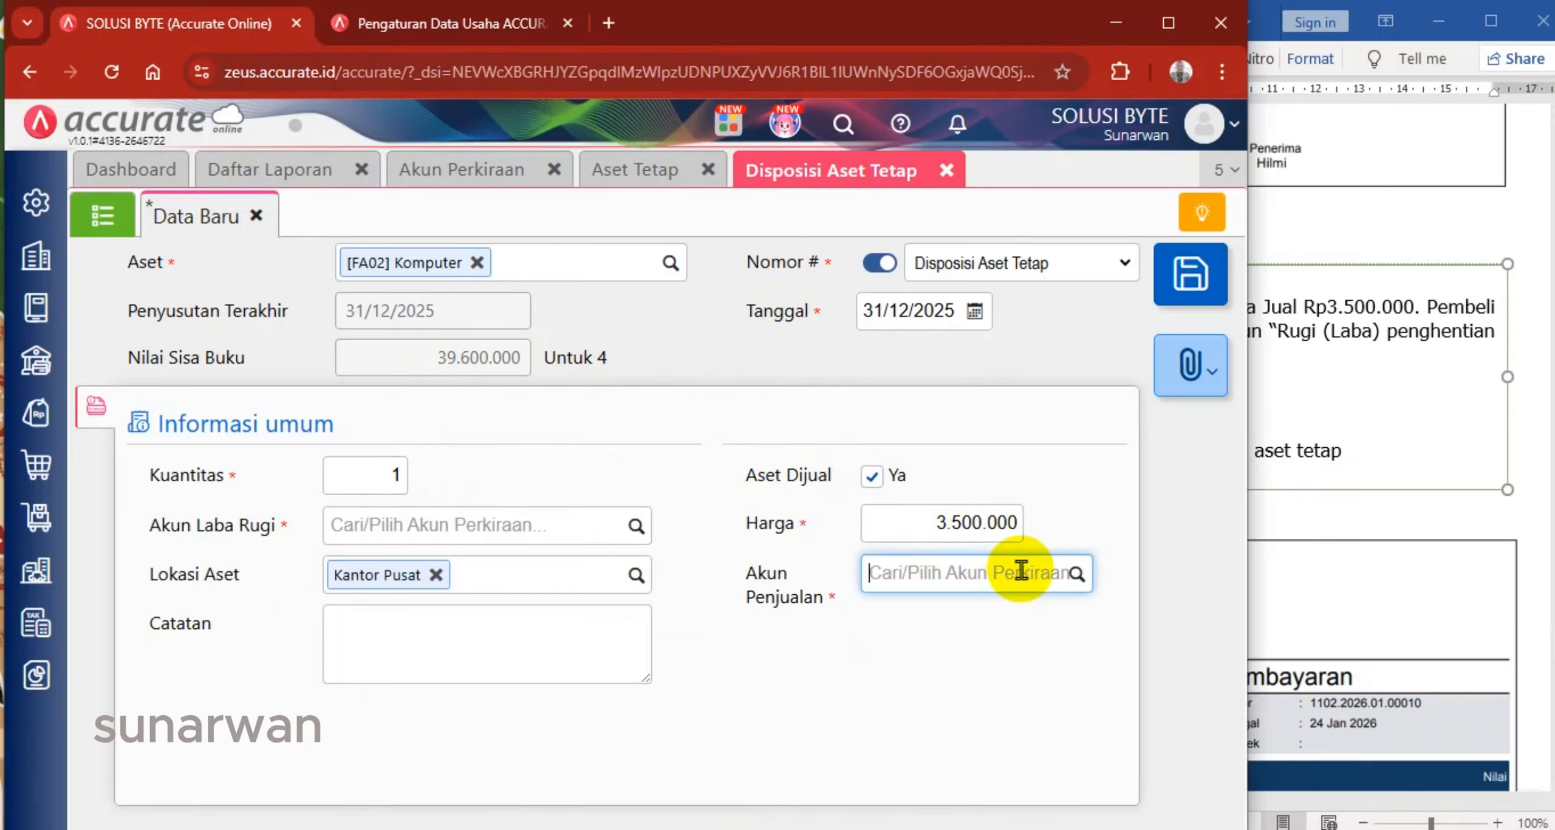
{"action": "left_click", "coordinate": [1077, 573]}
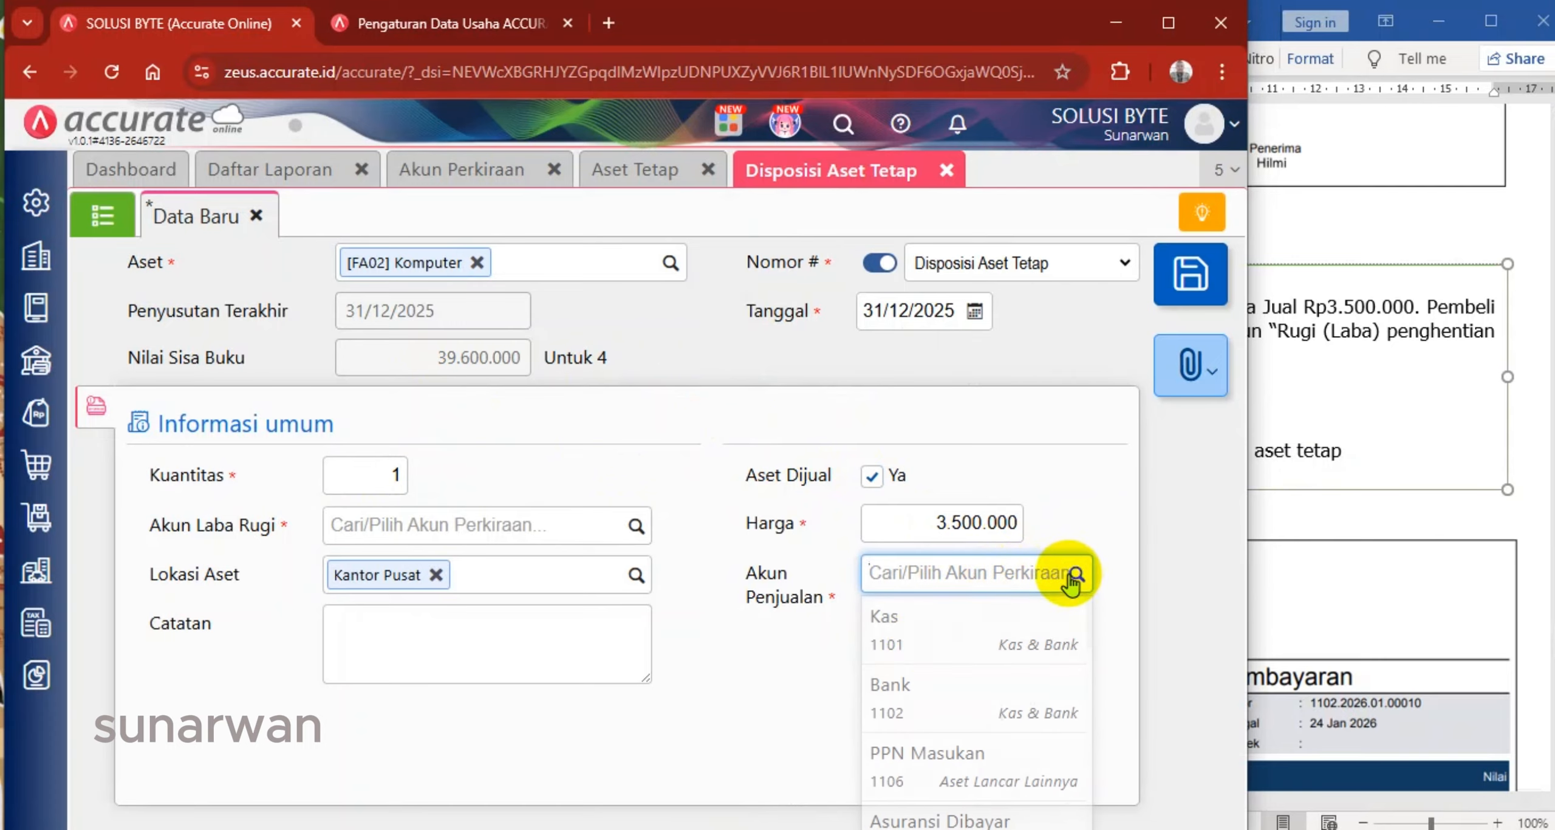
{"action": "left_click", "coordinate": [892, 687]}
{"action": "left_click", "coordinate": [635, 525]}
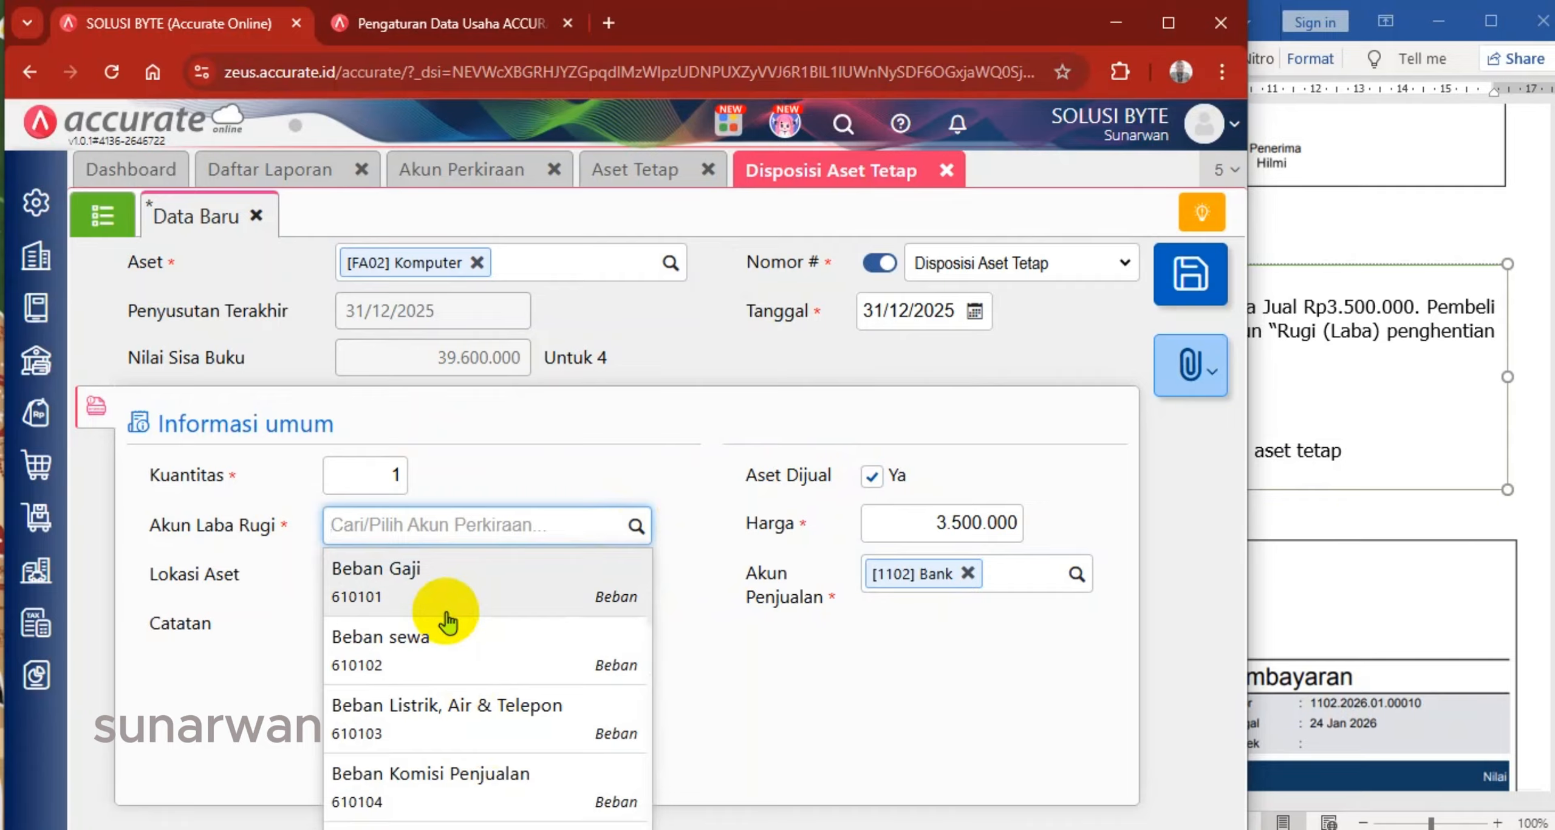
{"action": "type", "text": "laba"}
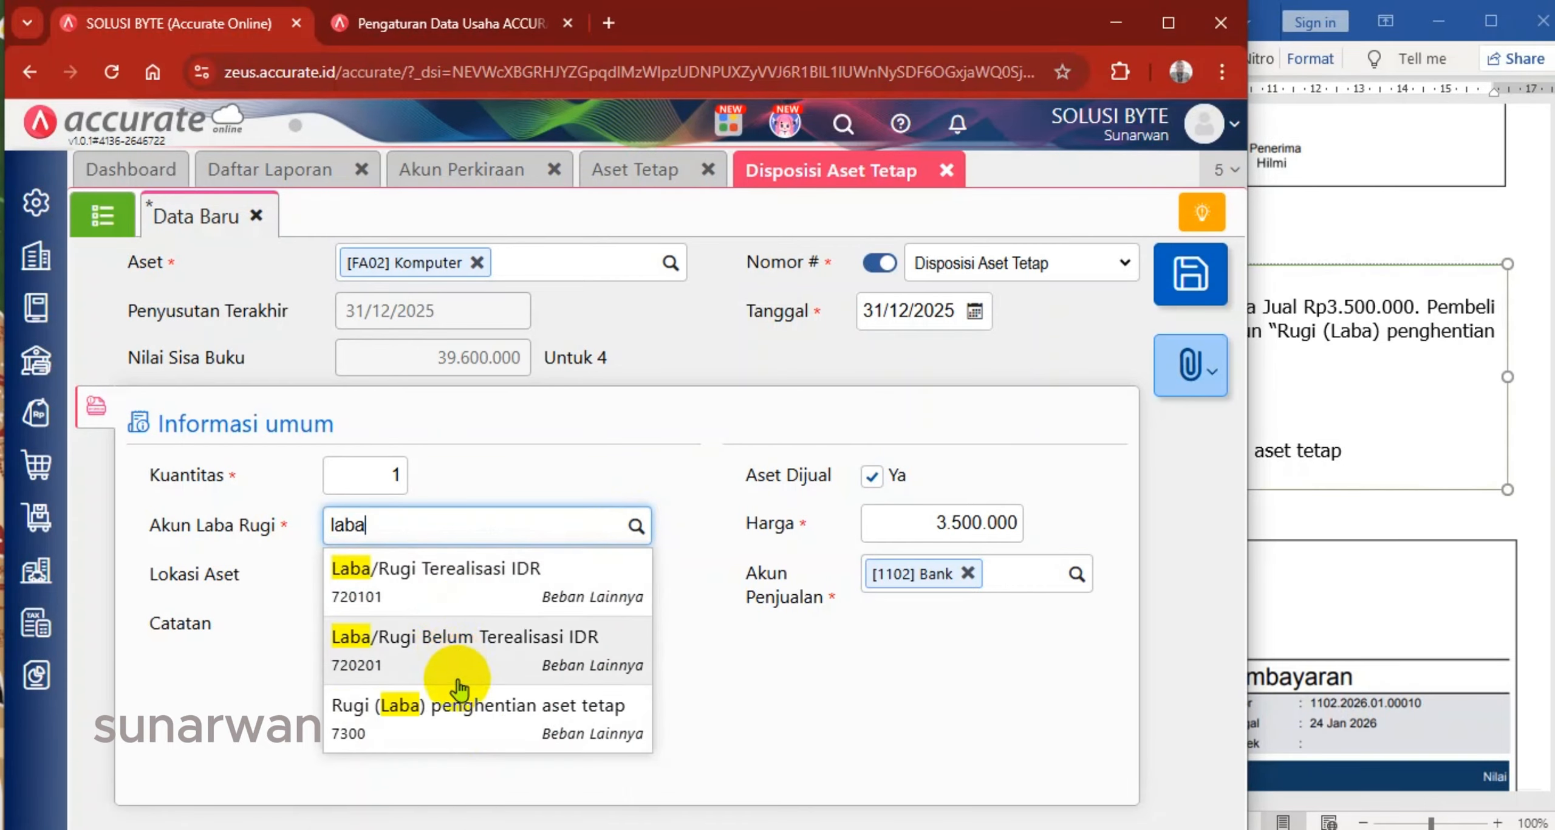
{"action": "left_click", "coordinate": [463, 719]}
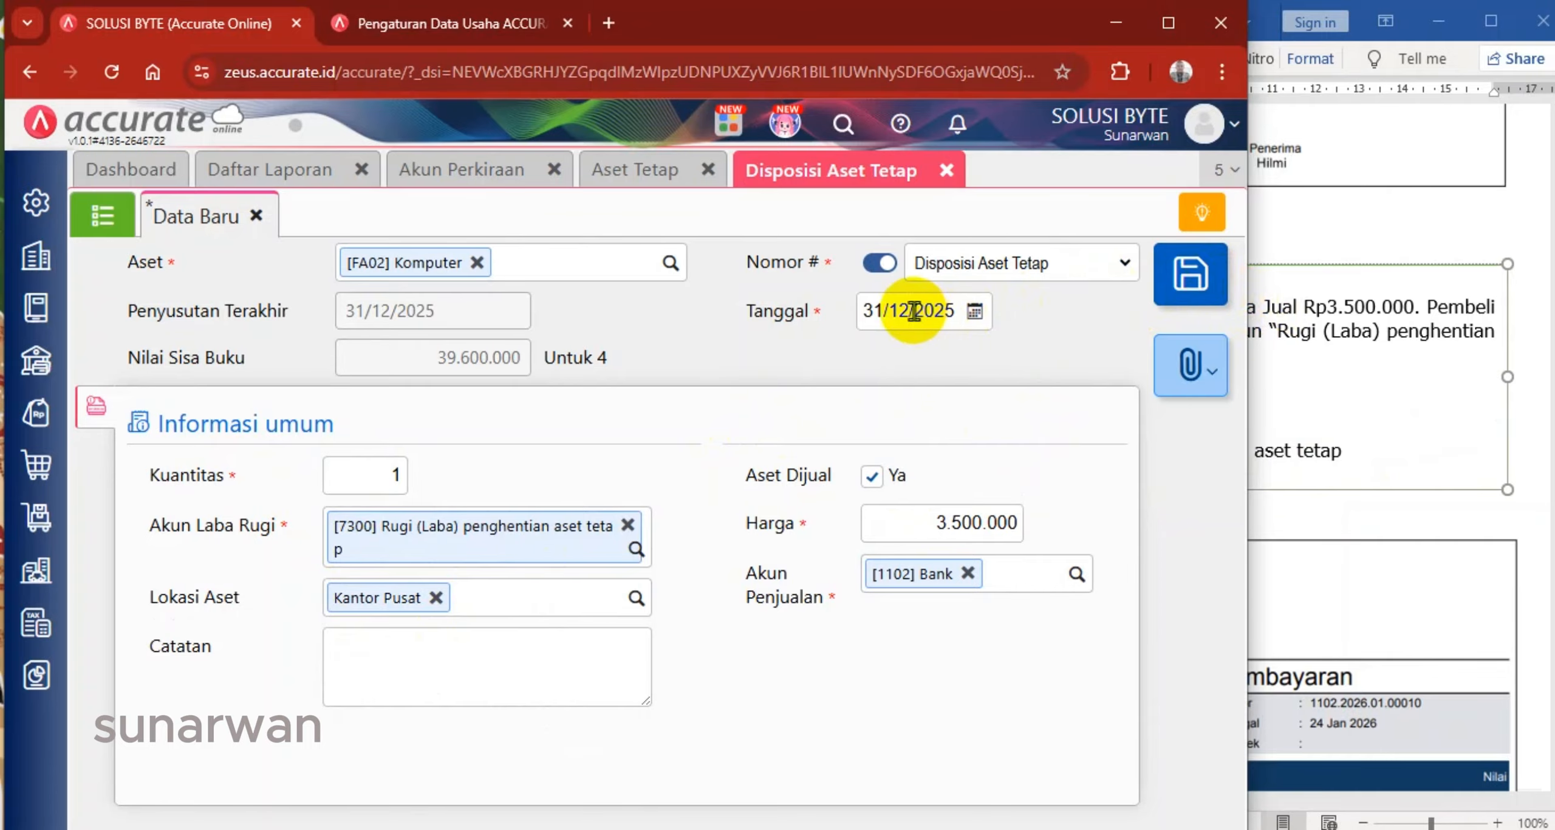
Set the disposal date to 24/01/2026 and save the asset disposal
{"action": "left_click", "coordinate": [1324, 304]}
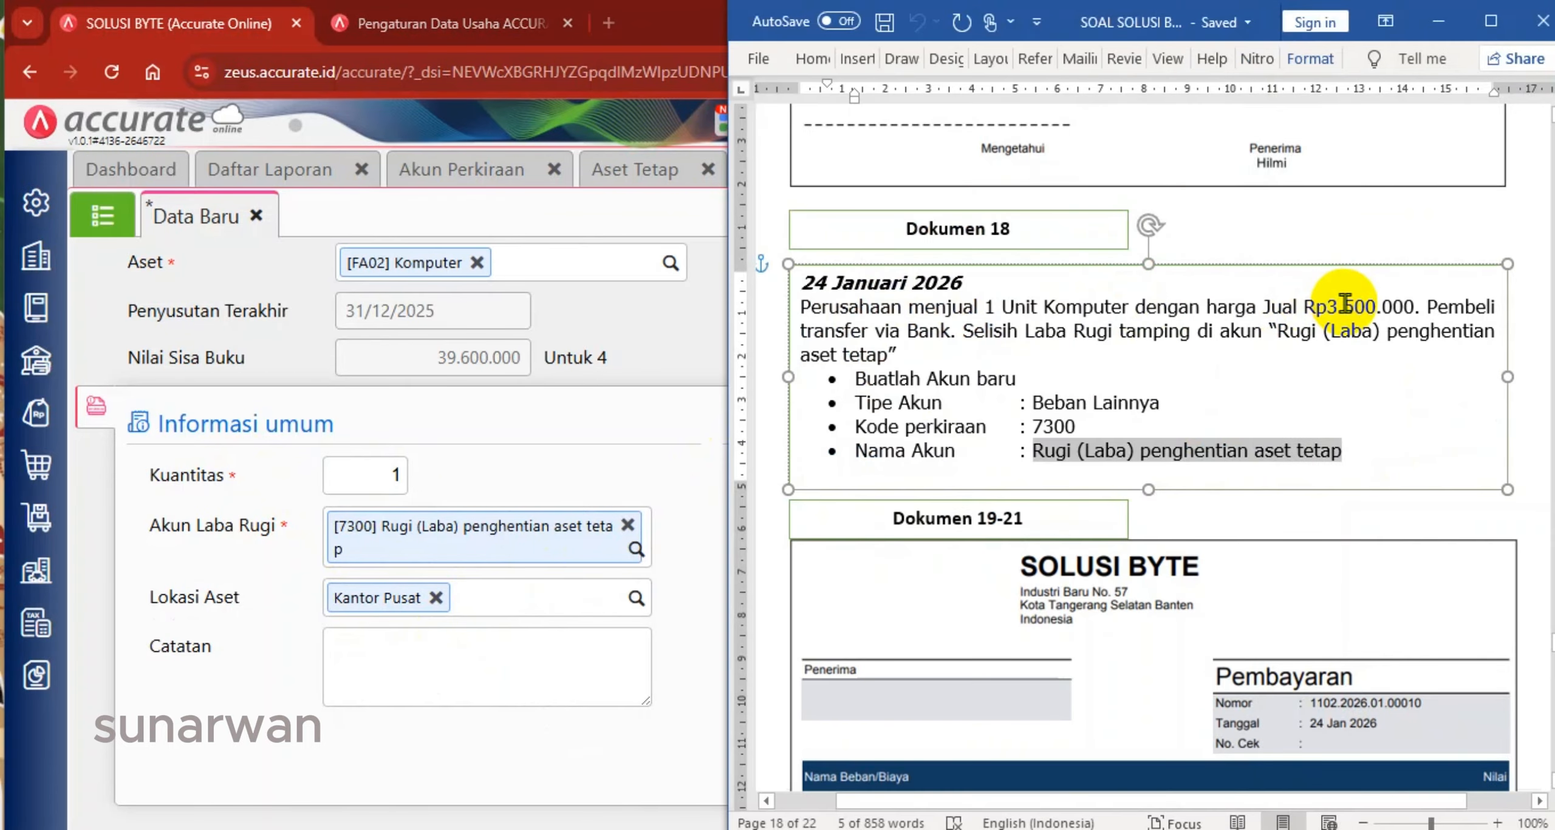
{"action": "left_click", "coordinate": [654, 321]}
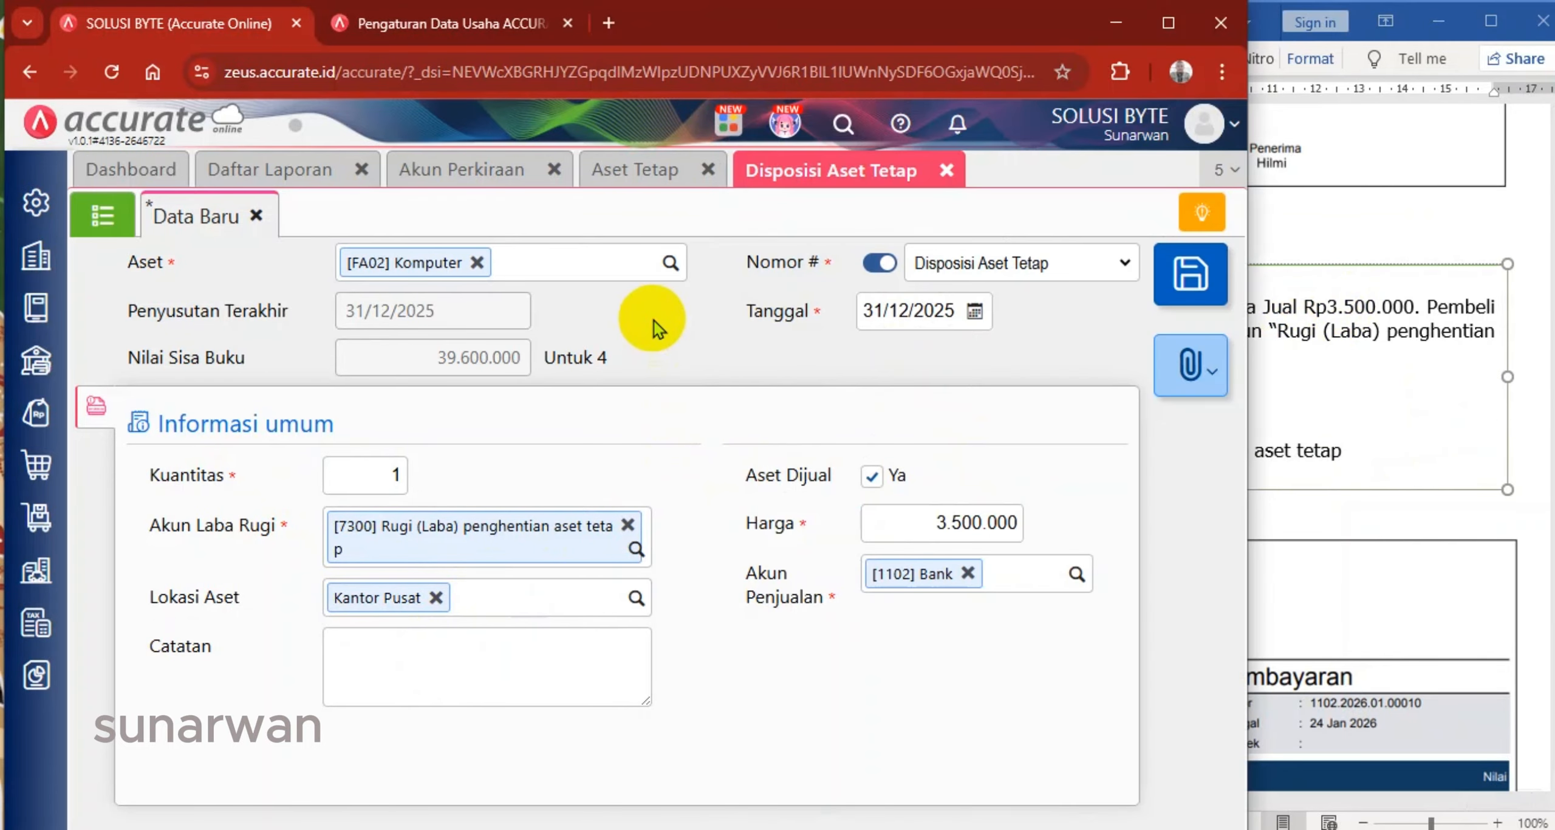
{"action": "left_click", "coordinate": [967, 312]}
{"action": "left_click", "coordinate": [955, 308]}
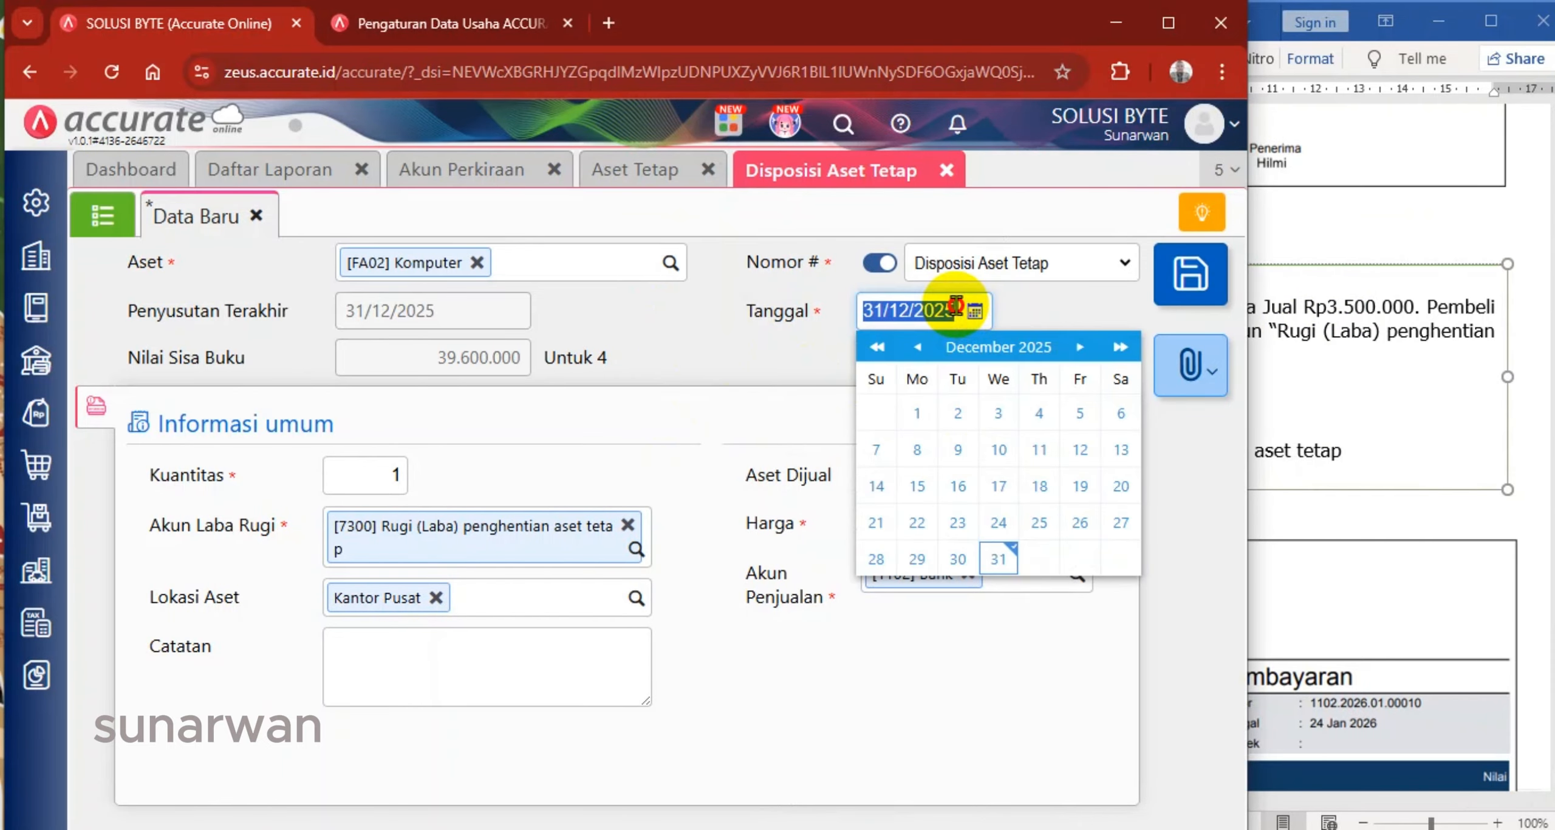
{"action": "type", "text": "24/0"}
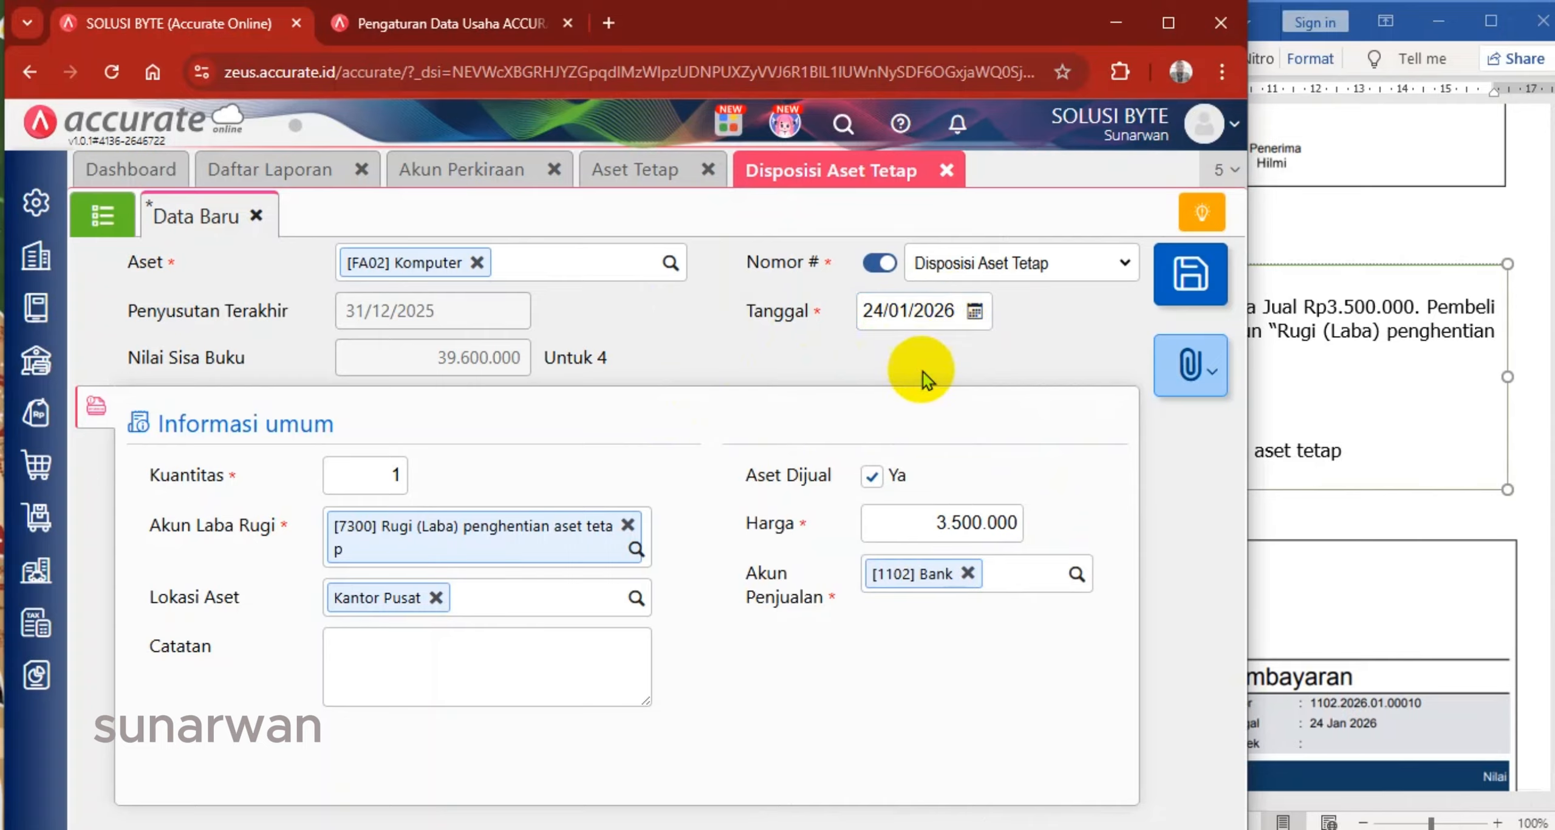
{"action": "left_click", "coordinate": [1184, 276]}
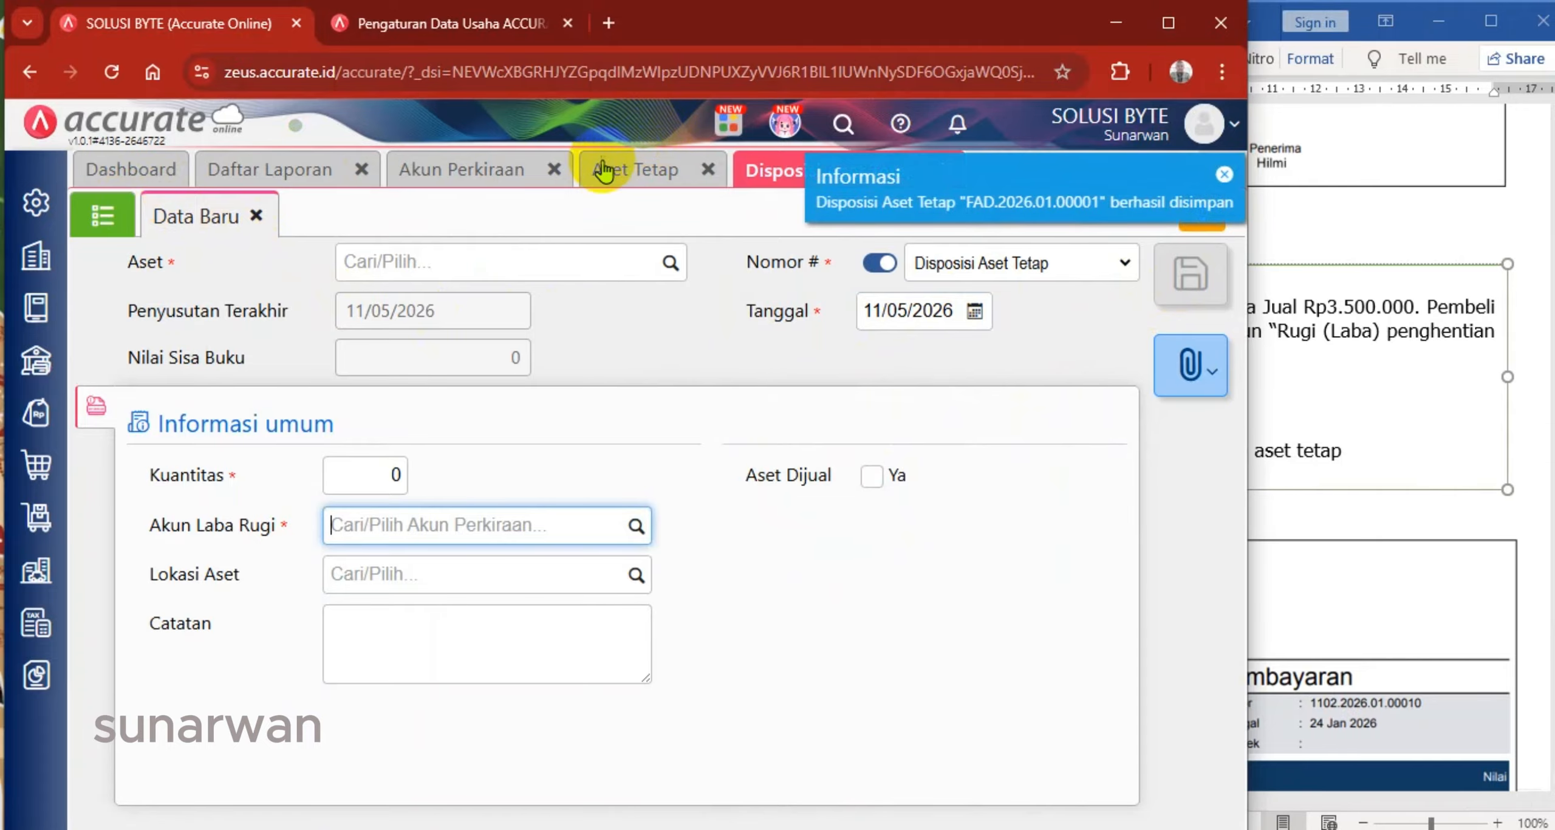
Close the Akun Perkiraan, Aset Tetap and Disposisi Aset Tetap modules, keeping Daftar Laporan open
{"action": "left_click", "coordinate": [554, 169]}
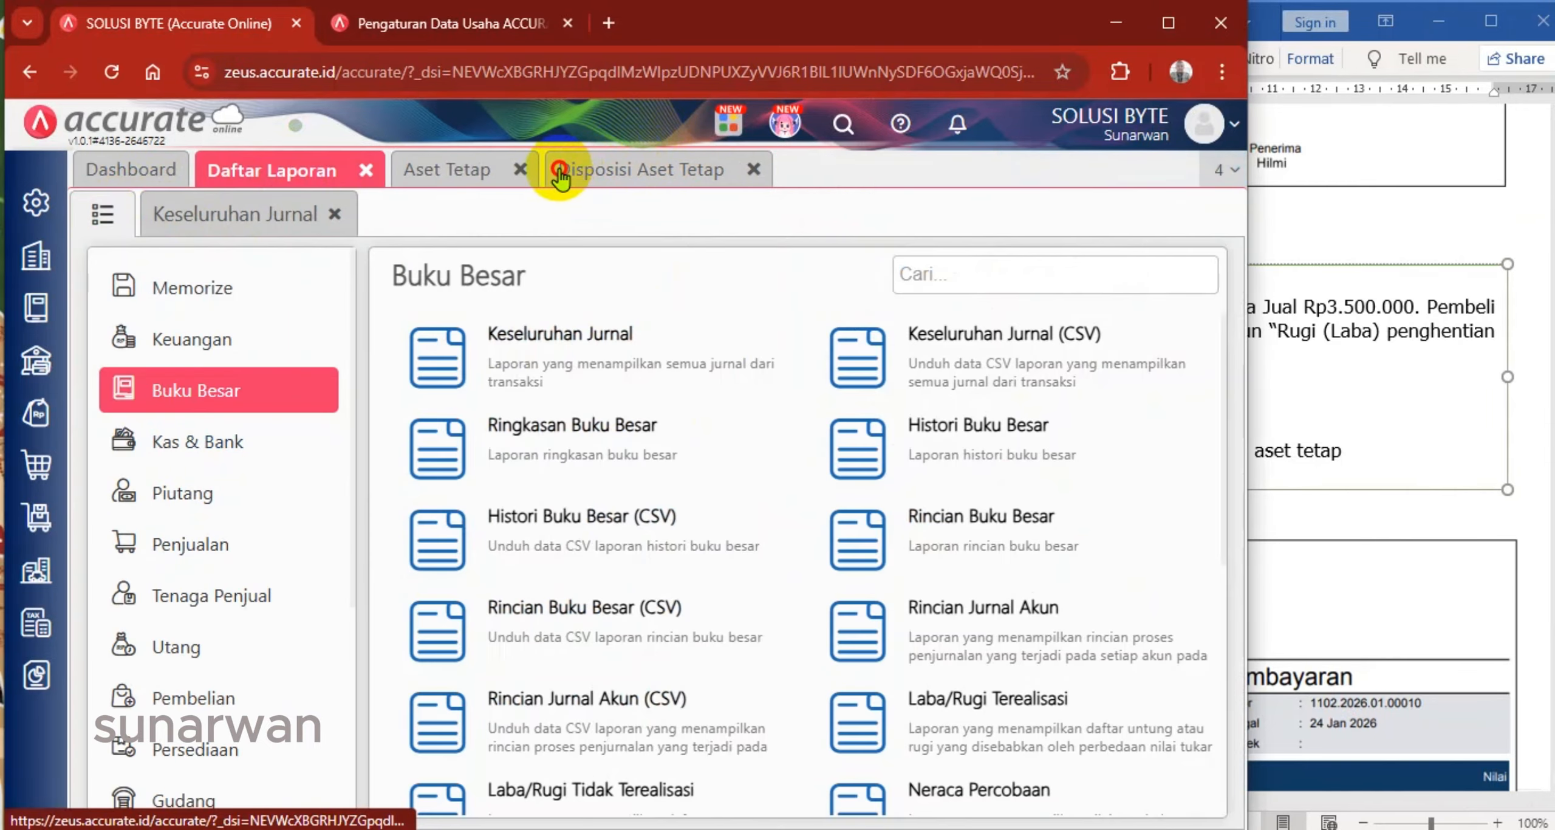
{"action": "left_click", "coordinate": [560, 173]}
{"action": "left_click", "coordinate": [516, 170]}
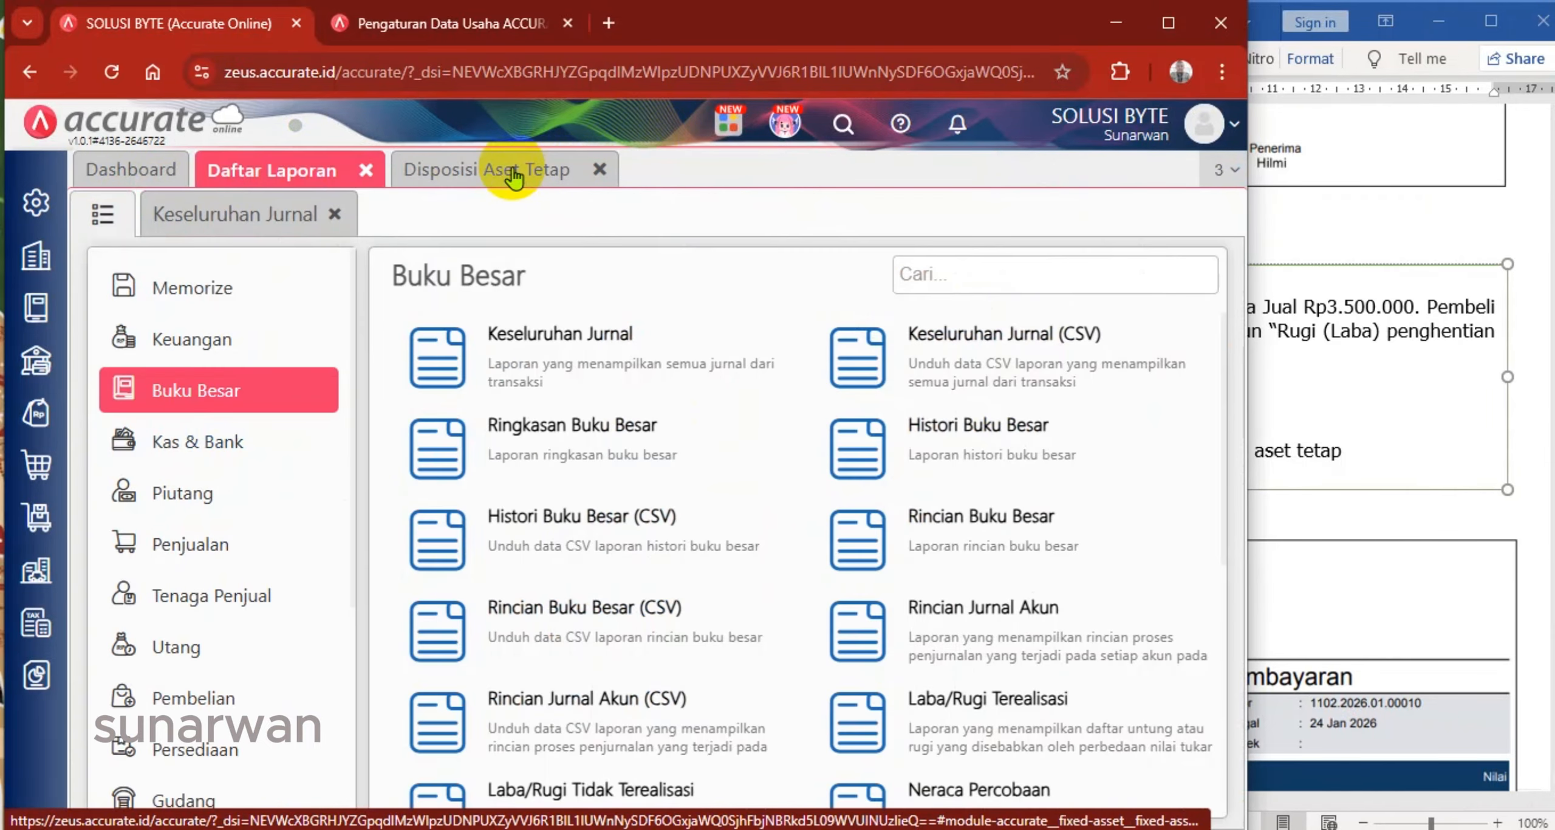
{"action": "left_click", "coordinate": [599, 169]}
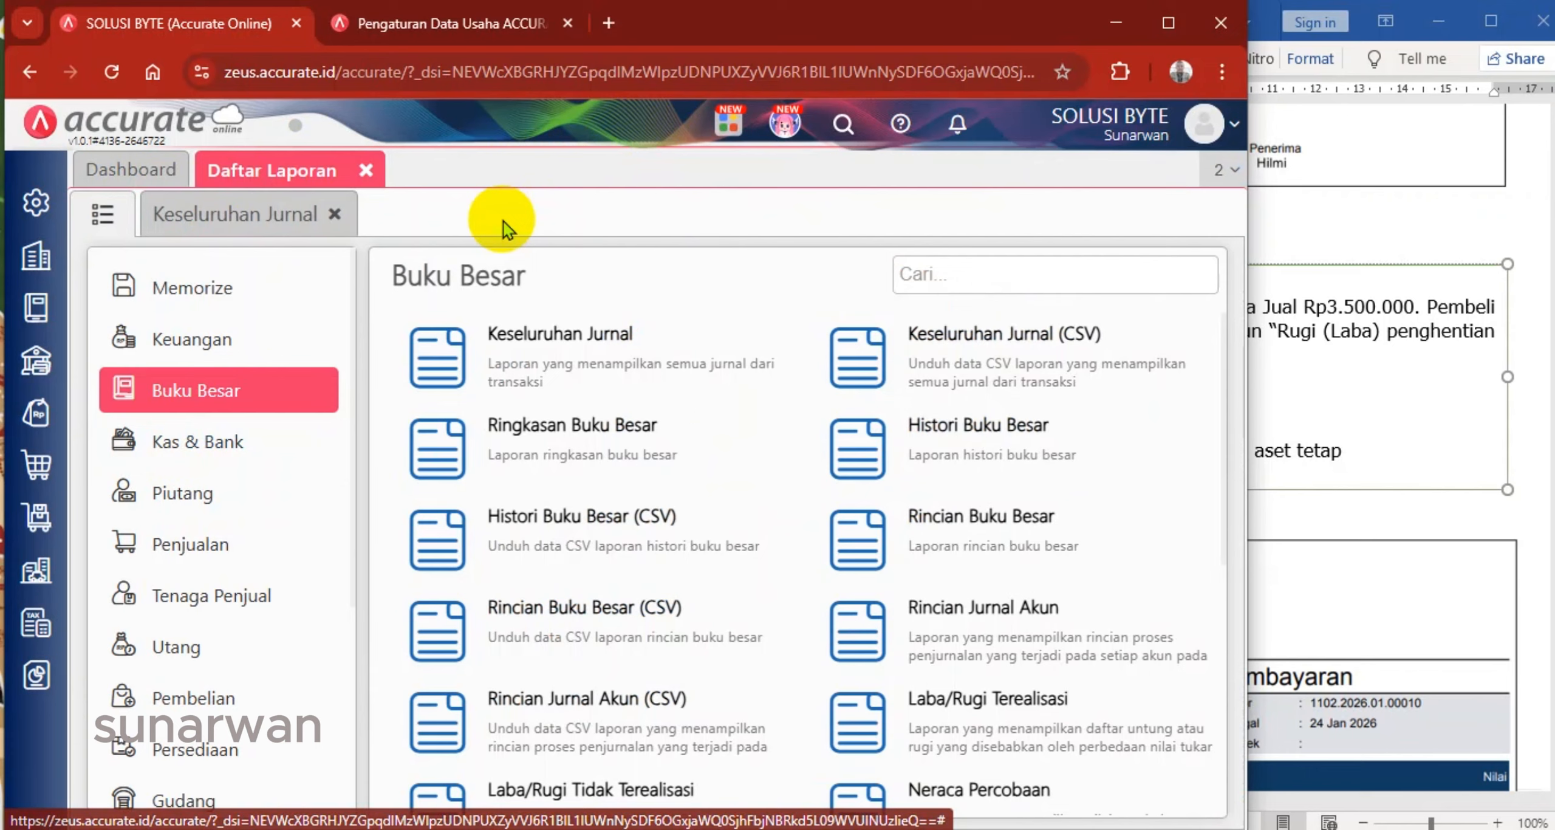
Refresh the Keseluruhan Jurnal report and examine the journal entry for the 24 Jan 2026 computer disposal
{"action": "left_click", "coordinate": [230, 230]}
{"action": "left_click", "coordinate": [564, 262]}
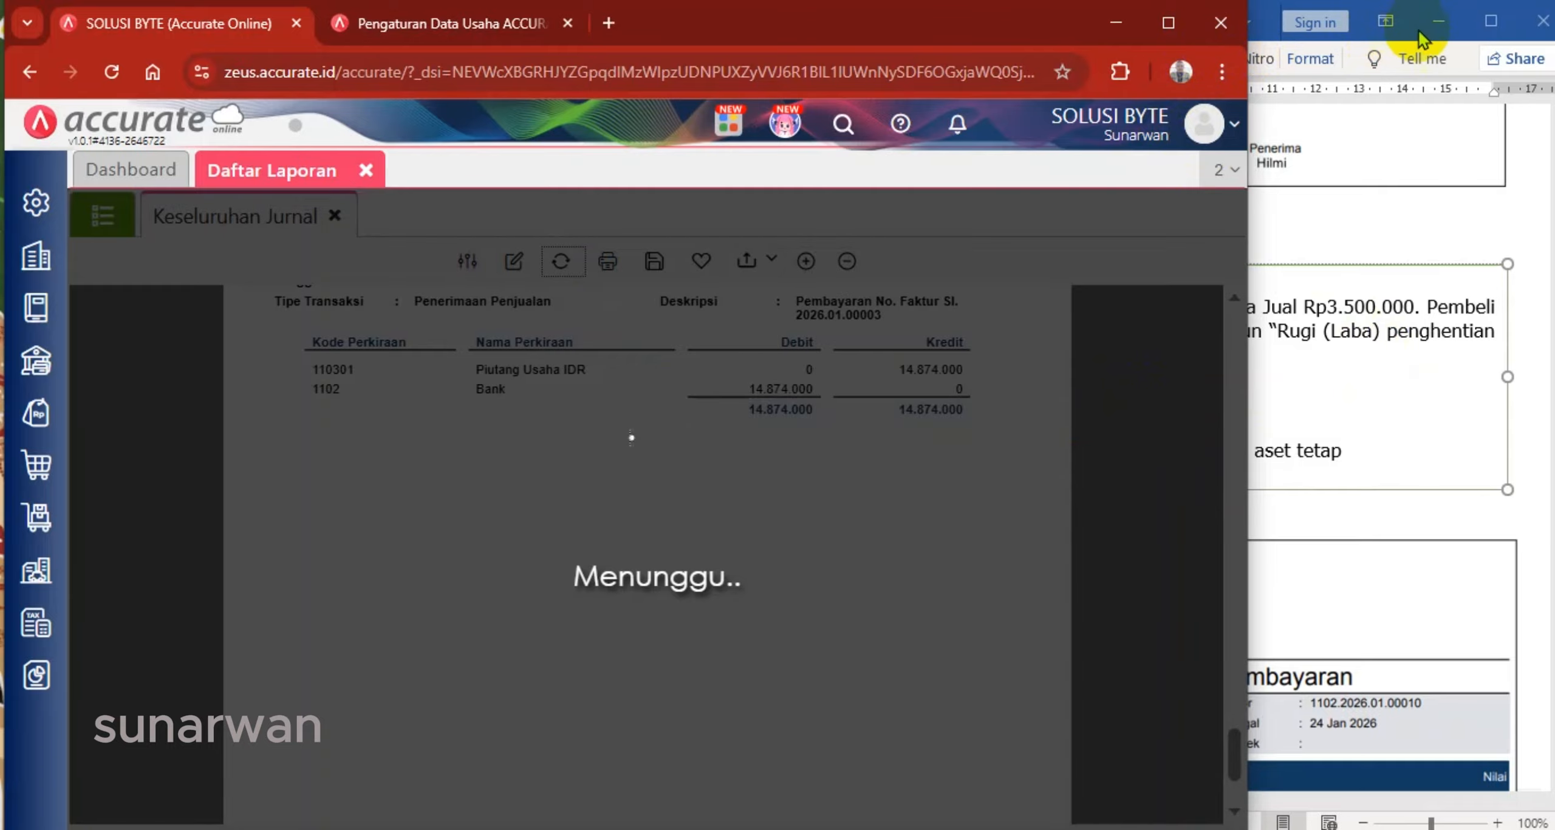
{"action": "left_click", "coordinate": [1437, 22]}
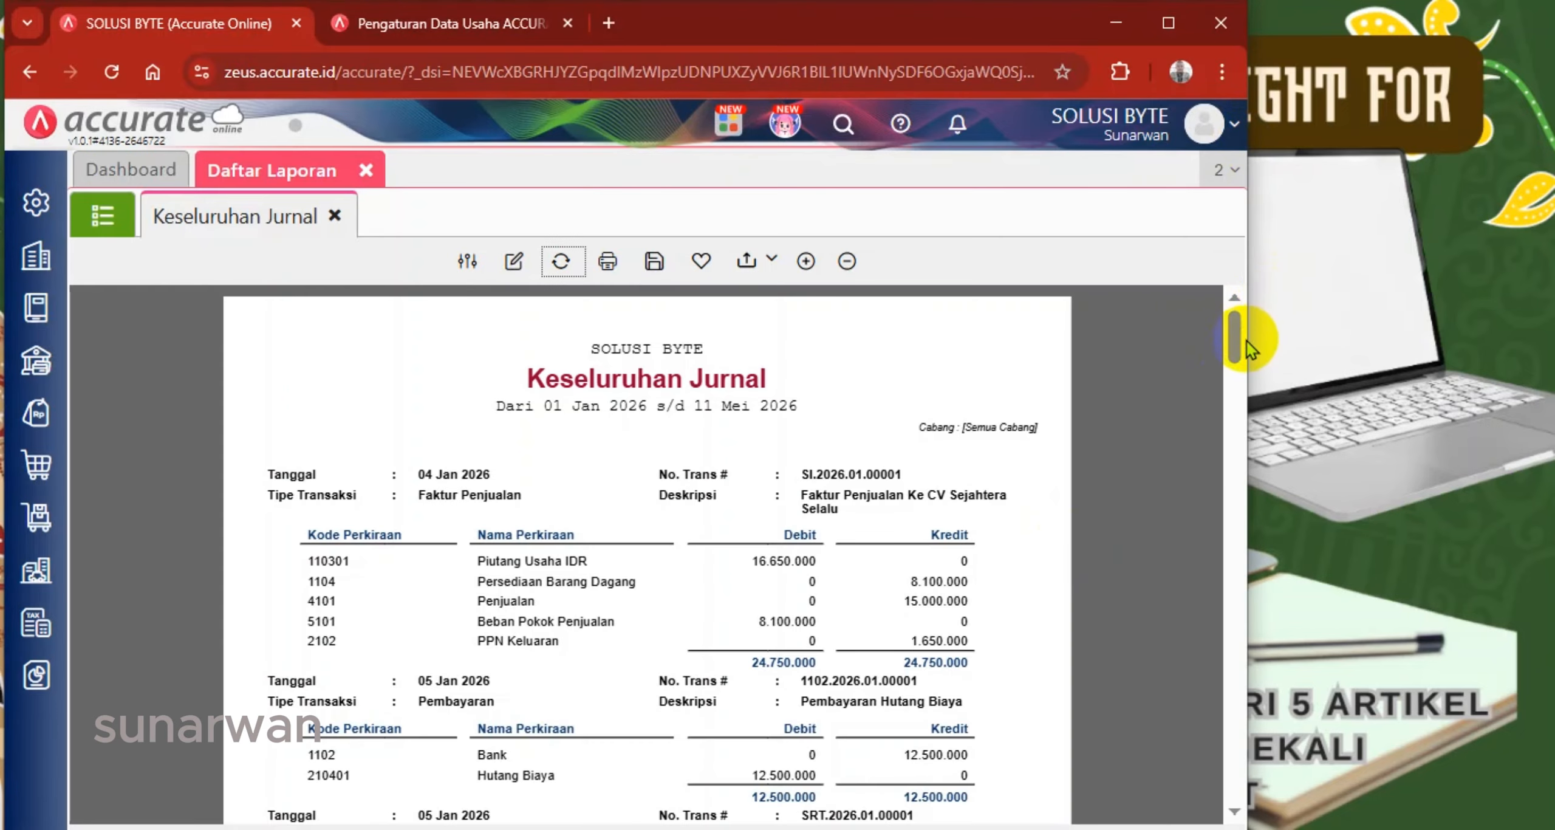
{"action": "left_click_drag", "start_coordinate": [1233, 337], "coordinate": [1266, 757]}
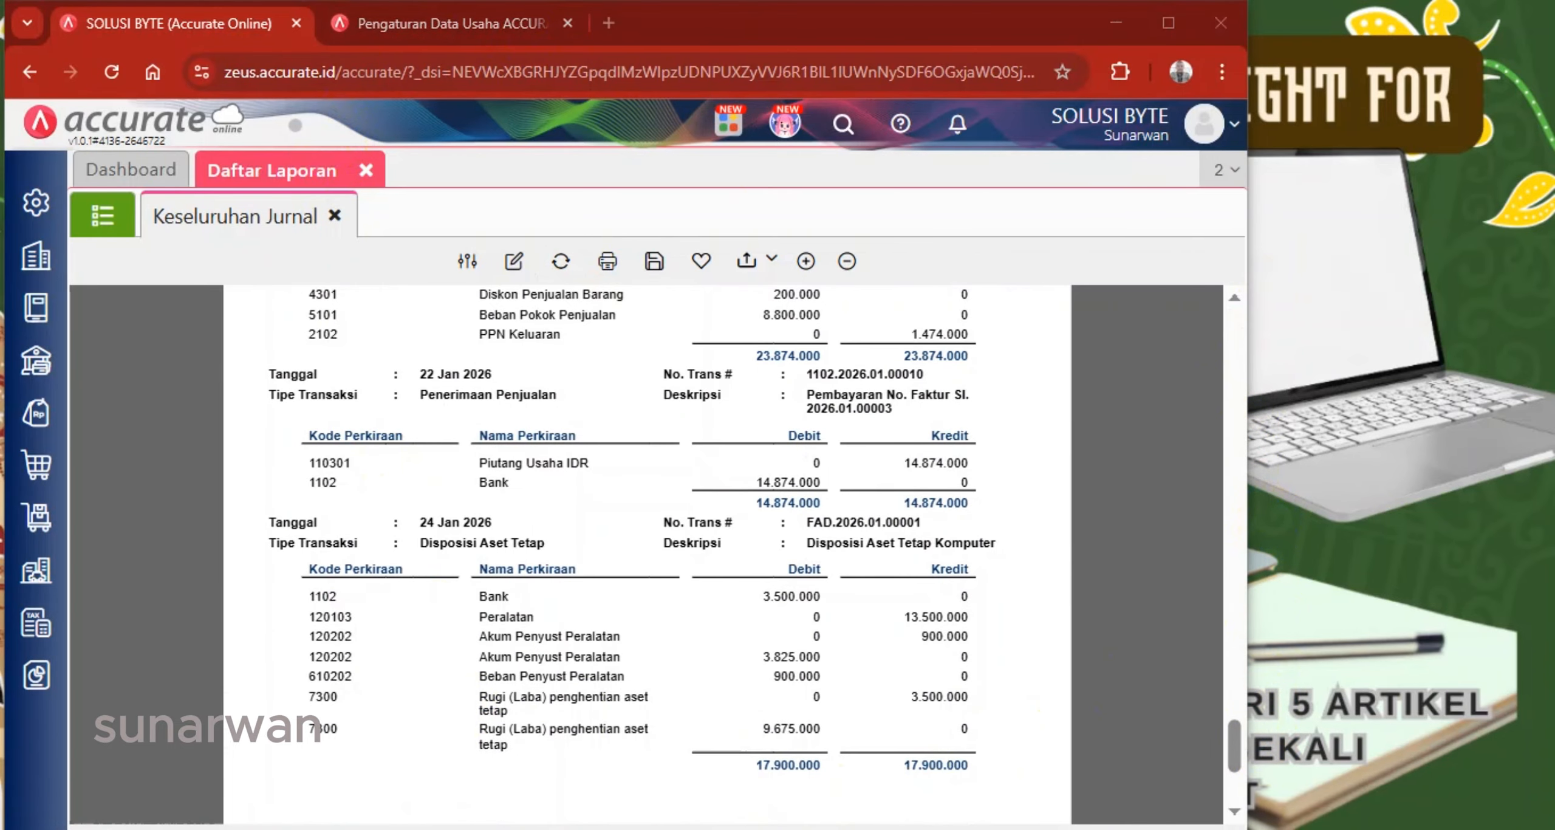
Bring up Dokumen 19-21 in the Word document and open a new Kas & Bank Pembayaran in Accurate Online
{"action": "key", "text": "alt+Tab"}
{"action": "scroll", "coordinate": [1210, 408], "scroll_direction": "down", "scroll_amount": 5}
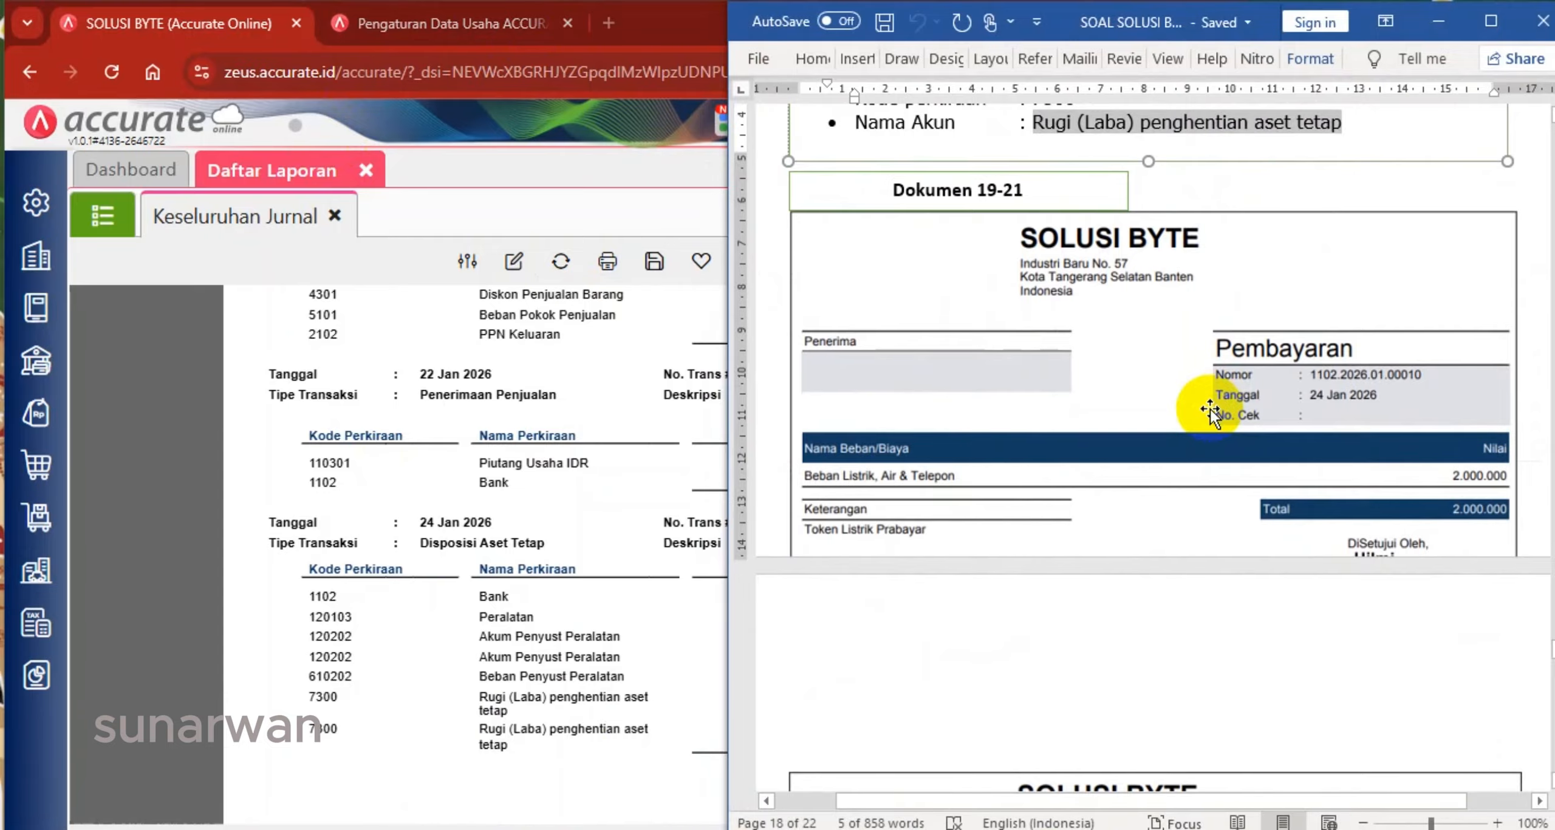
{"action": "scroll", "coordinate": [1210, 408], "scroll_direction": "up", "scroll_amount": 7}
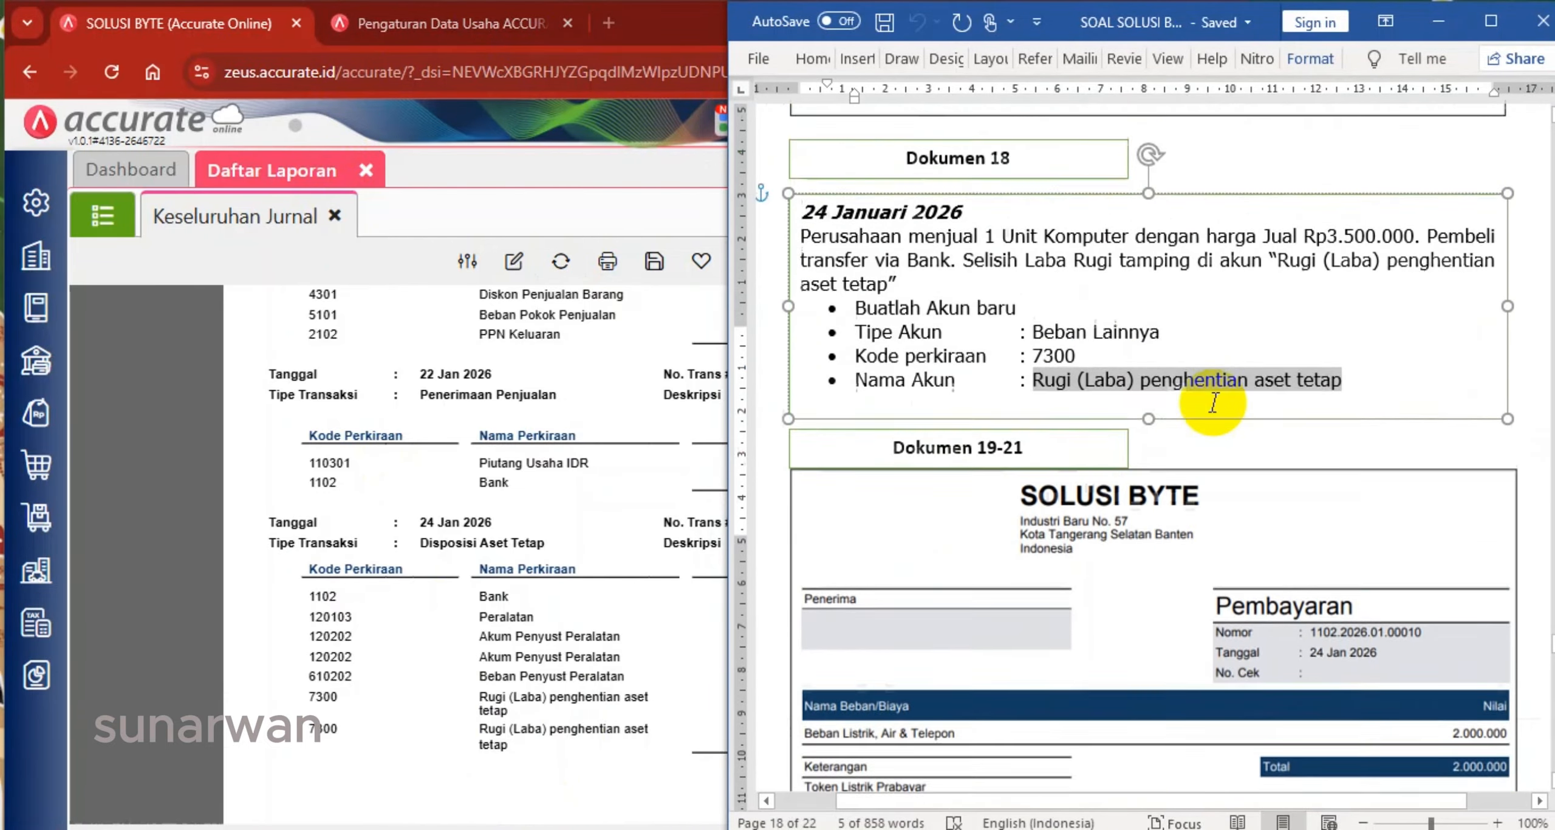
{"action": "scroll", "coordinate": [1205, 361], "scroll_direction": "down", "scroll_amount": 7}
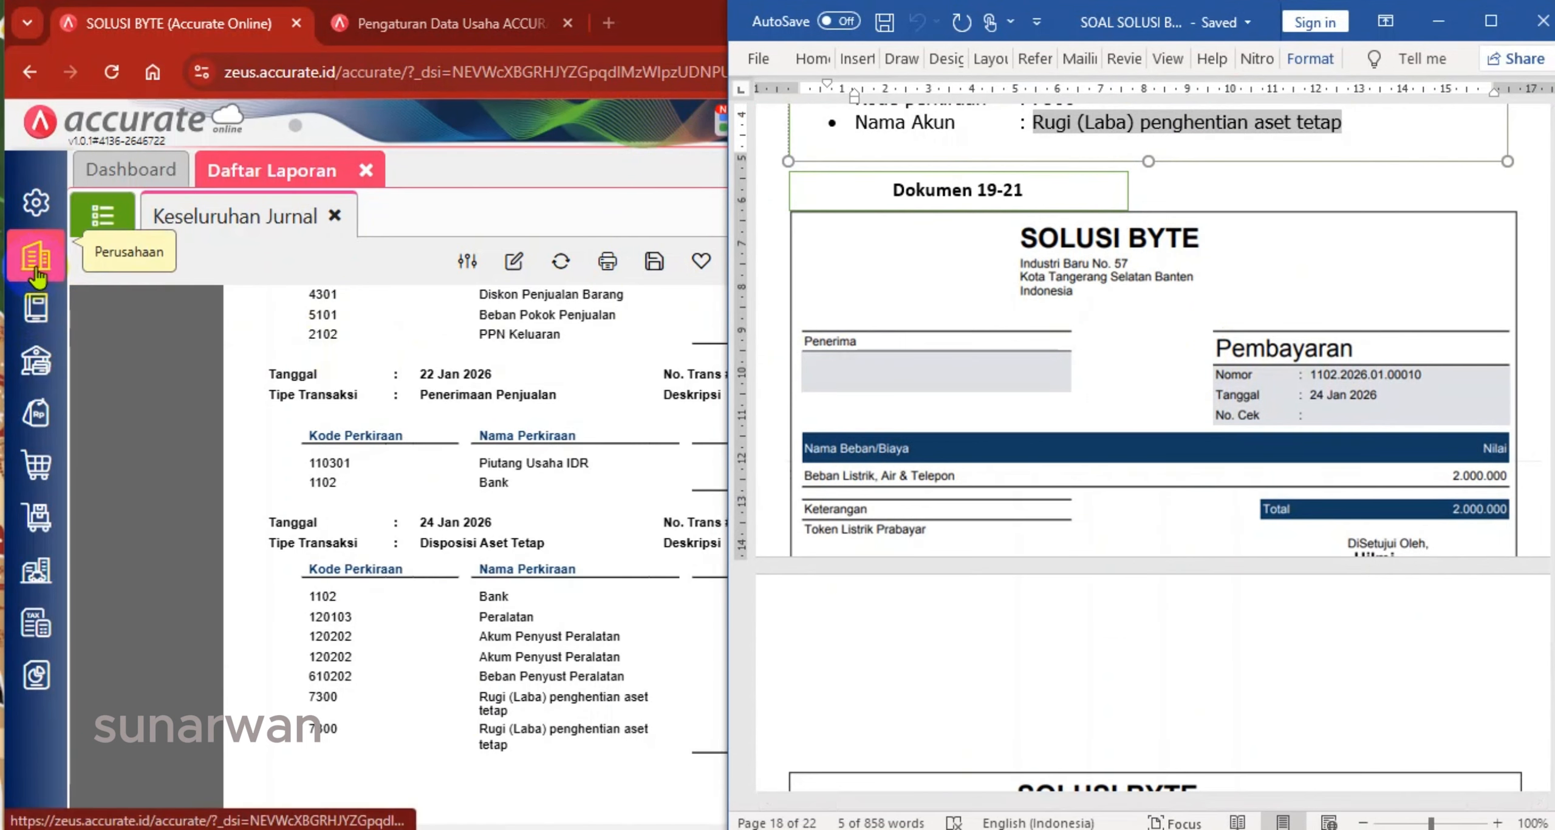
{"action": "left_click", "coordinate": [36, 361]}
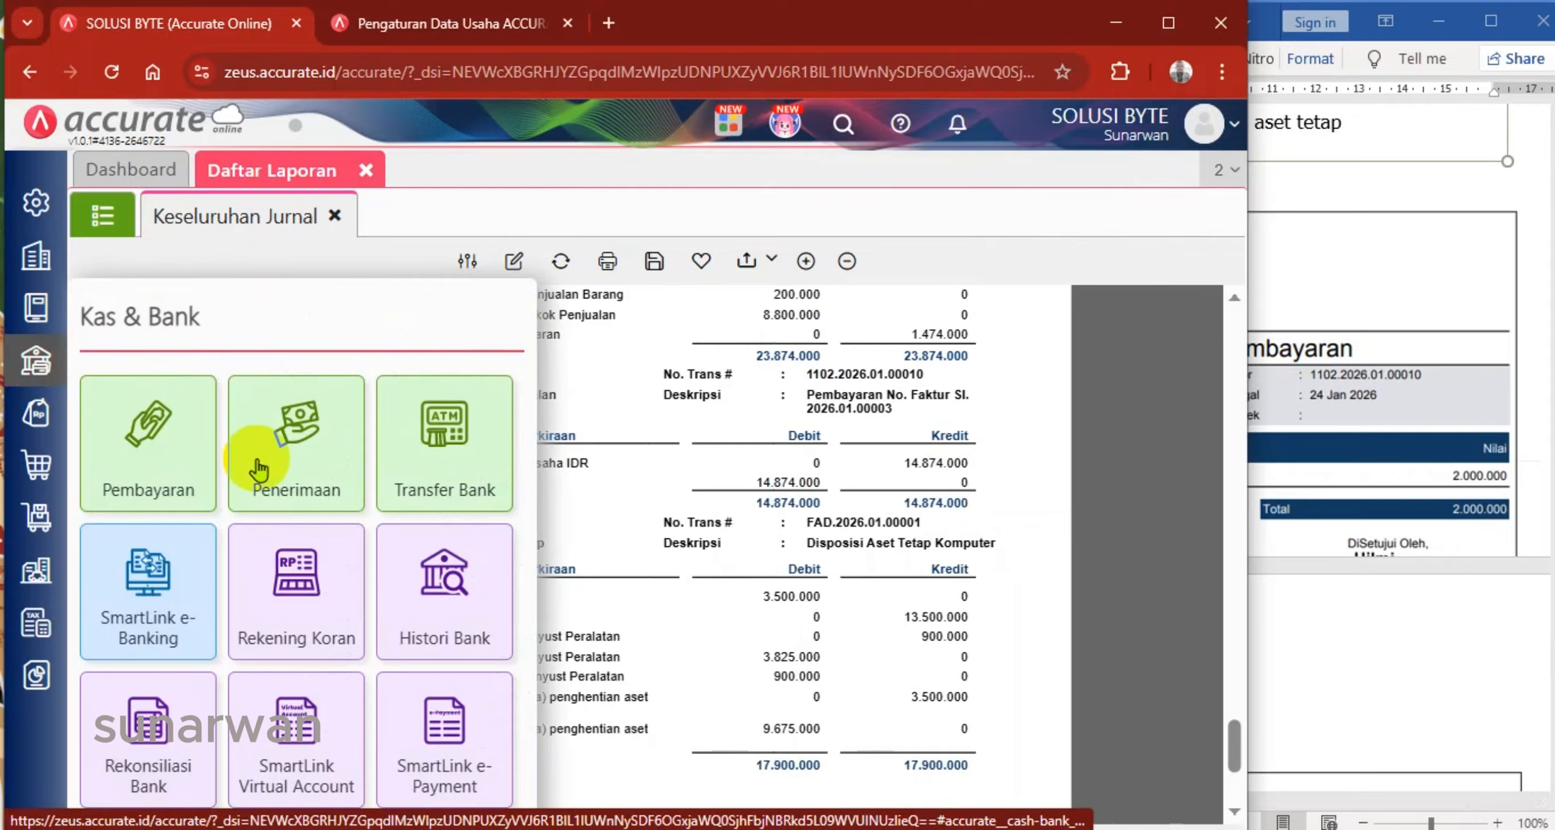
{"action": "left_click", "coordinate": [145, 462]}
{"action": "left_click", "coordinate": [1382, 299]}
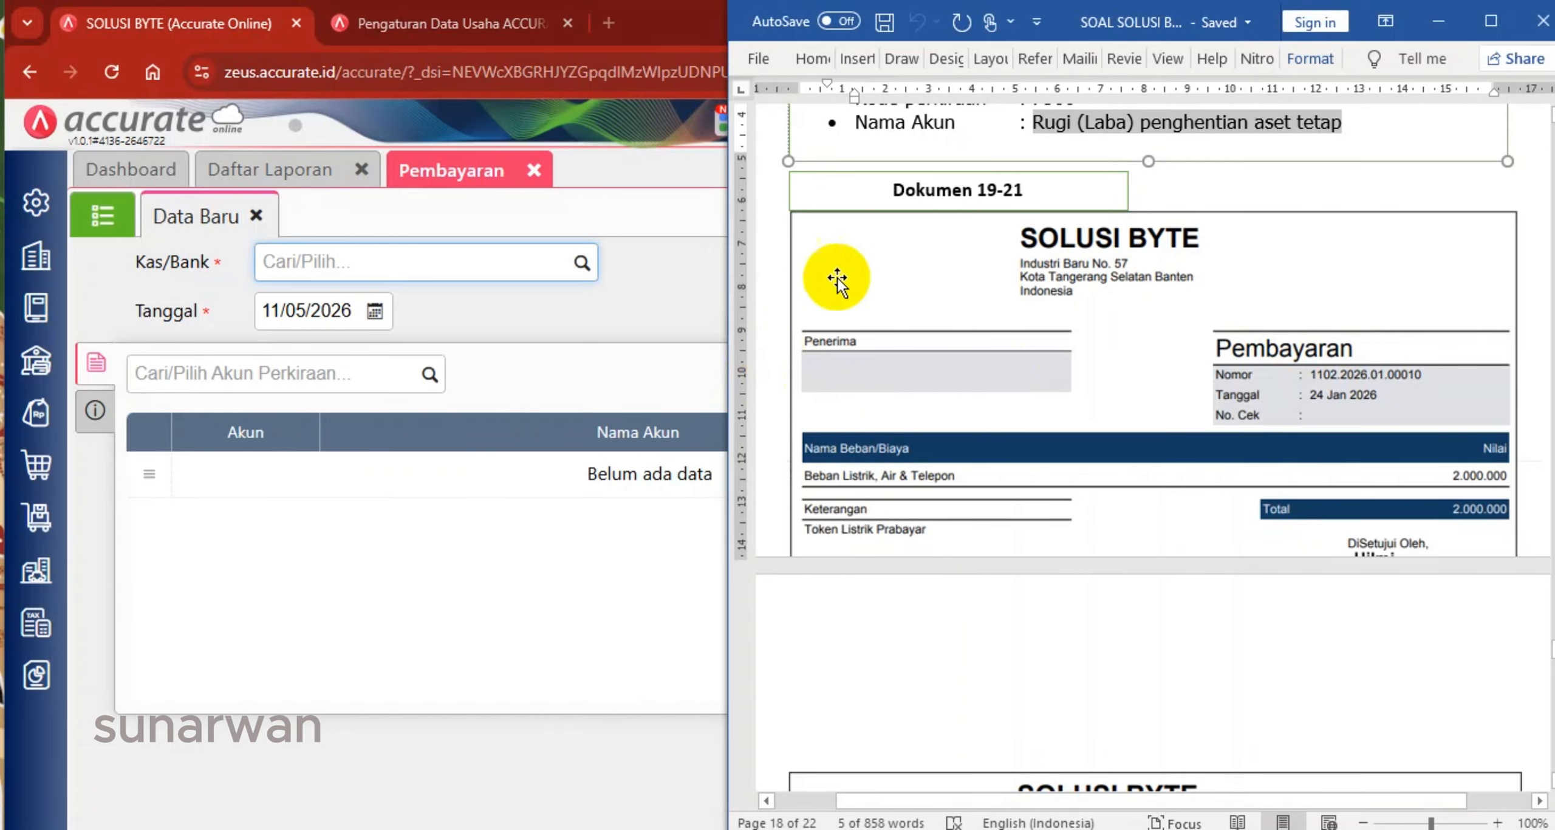
Set the payment's Kas/Bank to Bank (1102) and its date to 24/01/2026
{"action": "left_click", "coordinate": [581, 263]}
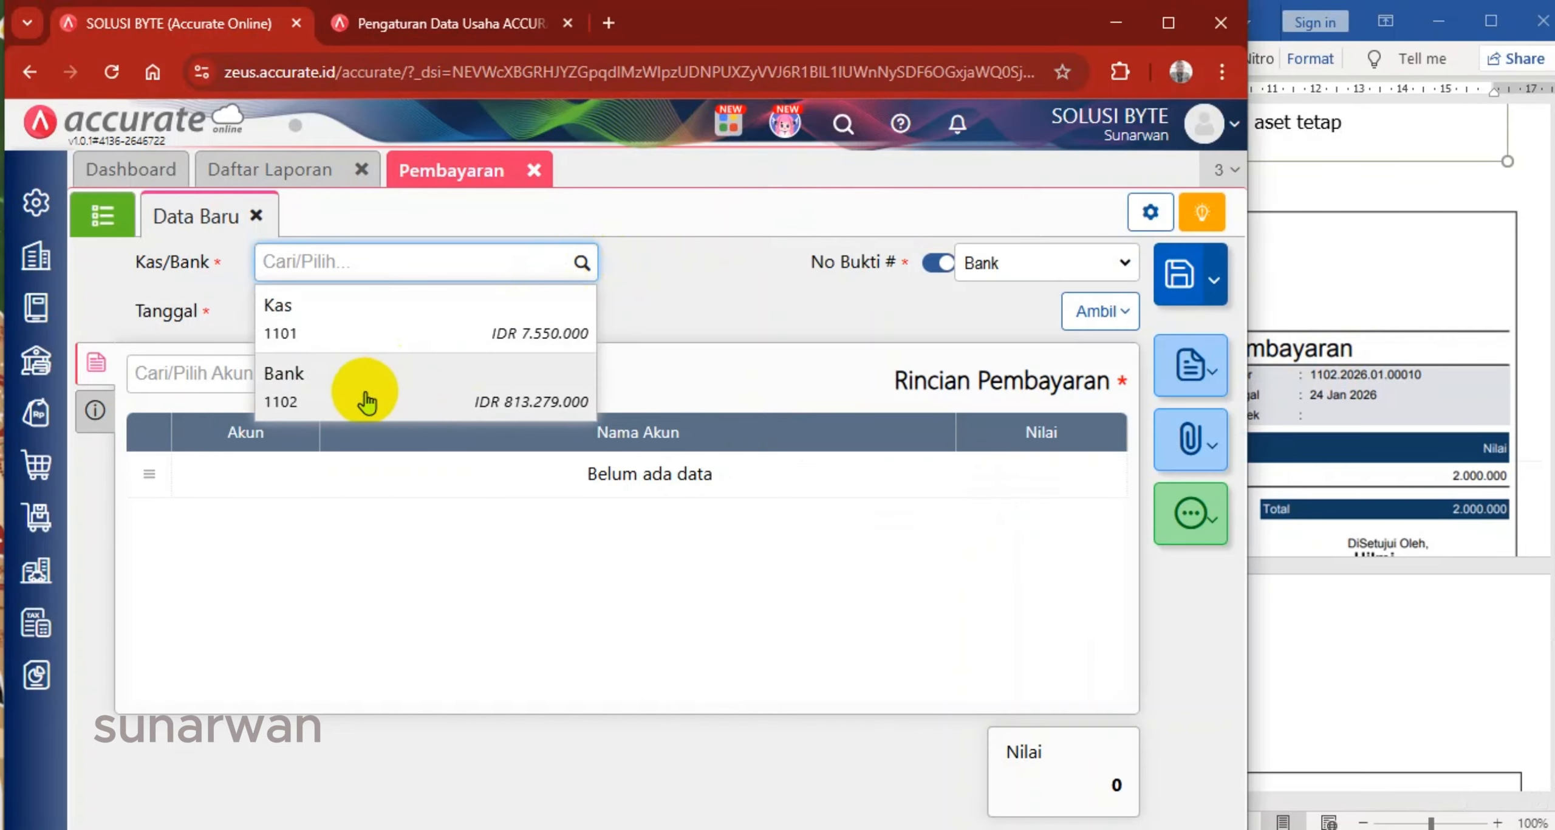
{"action": "left_click", "coordinate": [361, 375]}
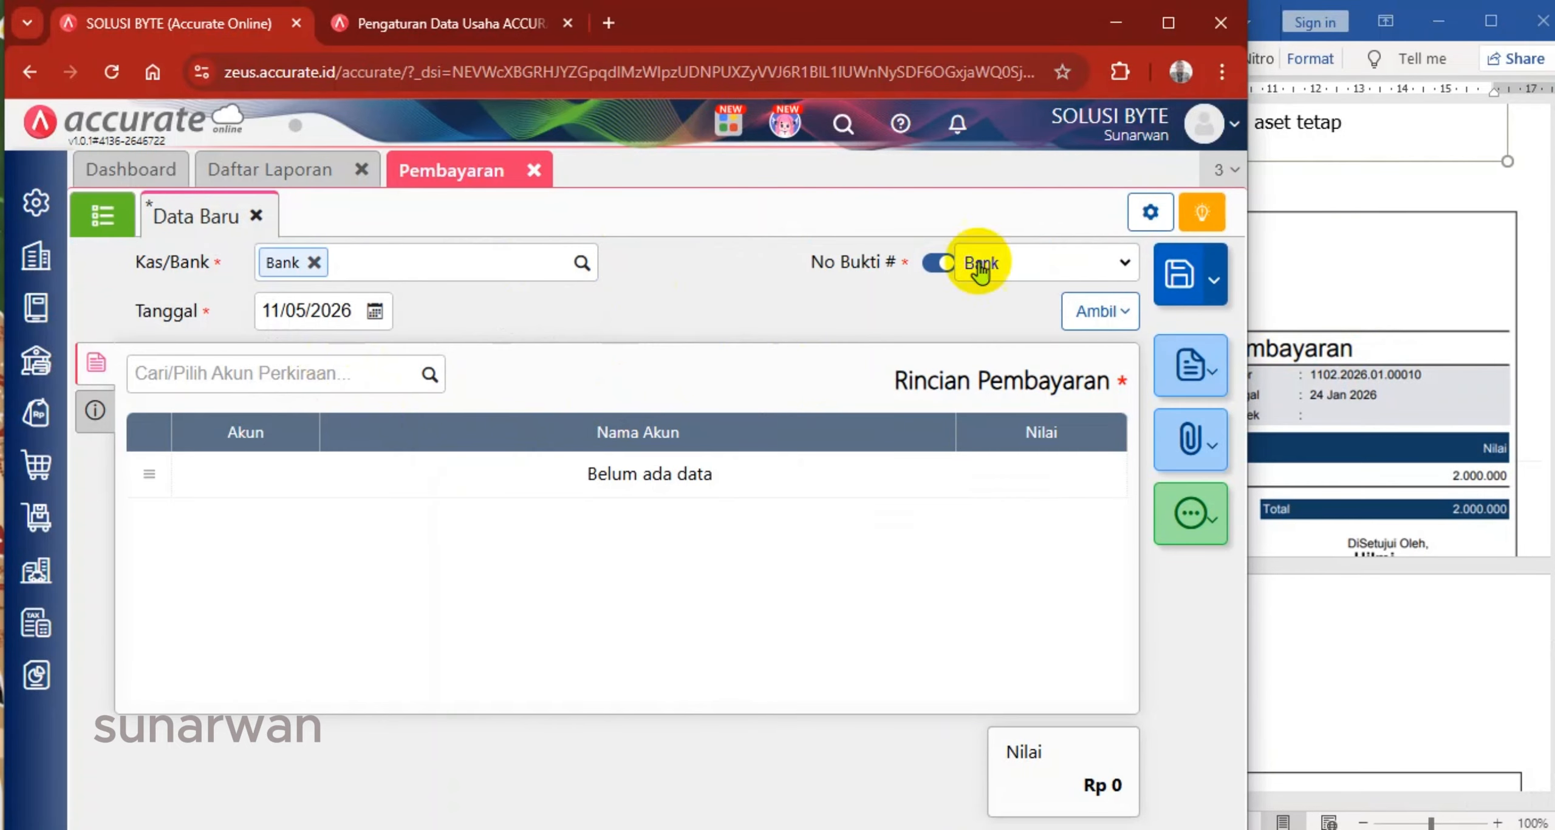
{"action": "left_click", "coordinate": [1334, 260]}
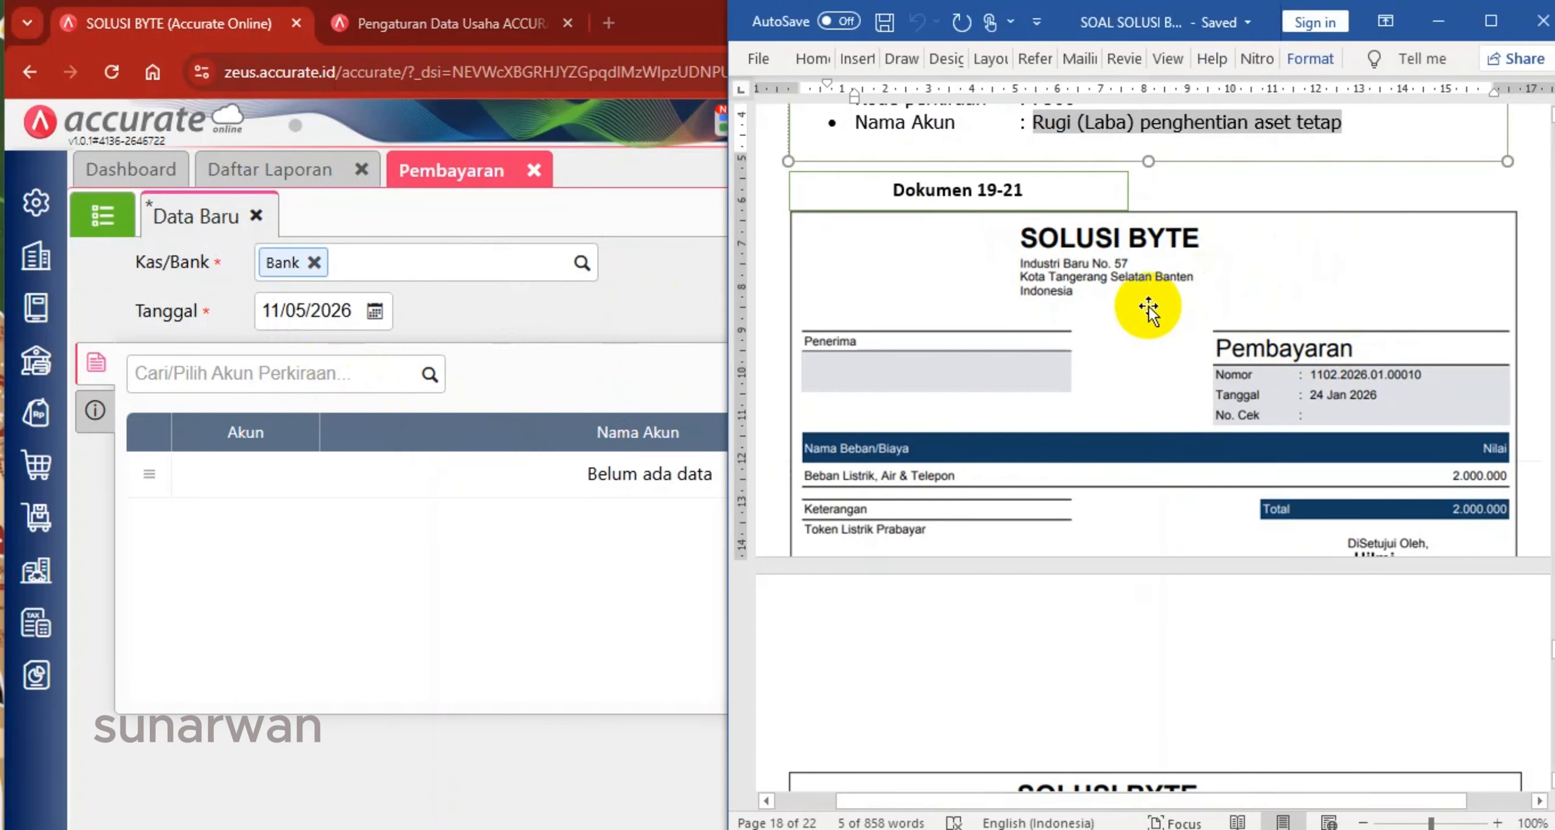
{"action": "left_click", "coordinate": [325, 311]}
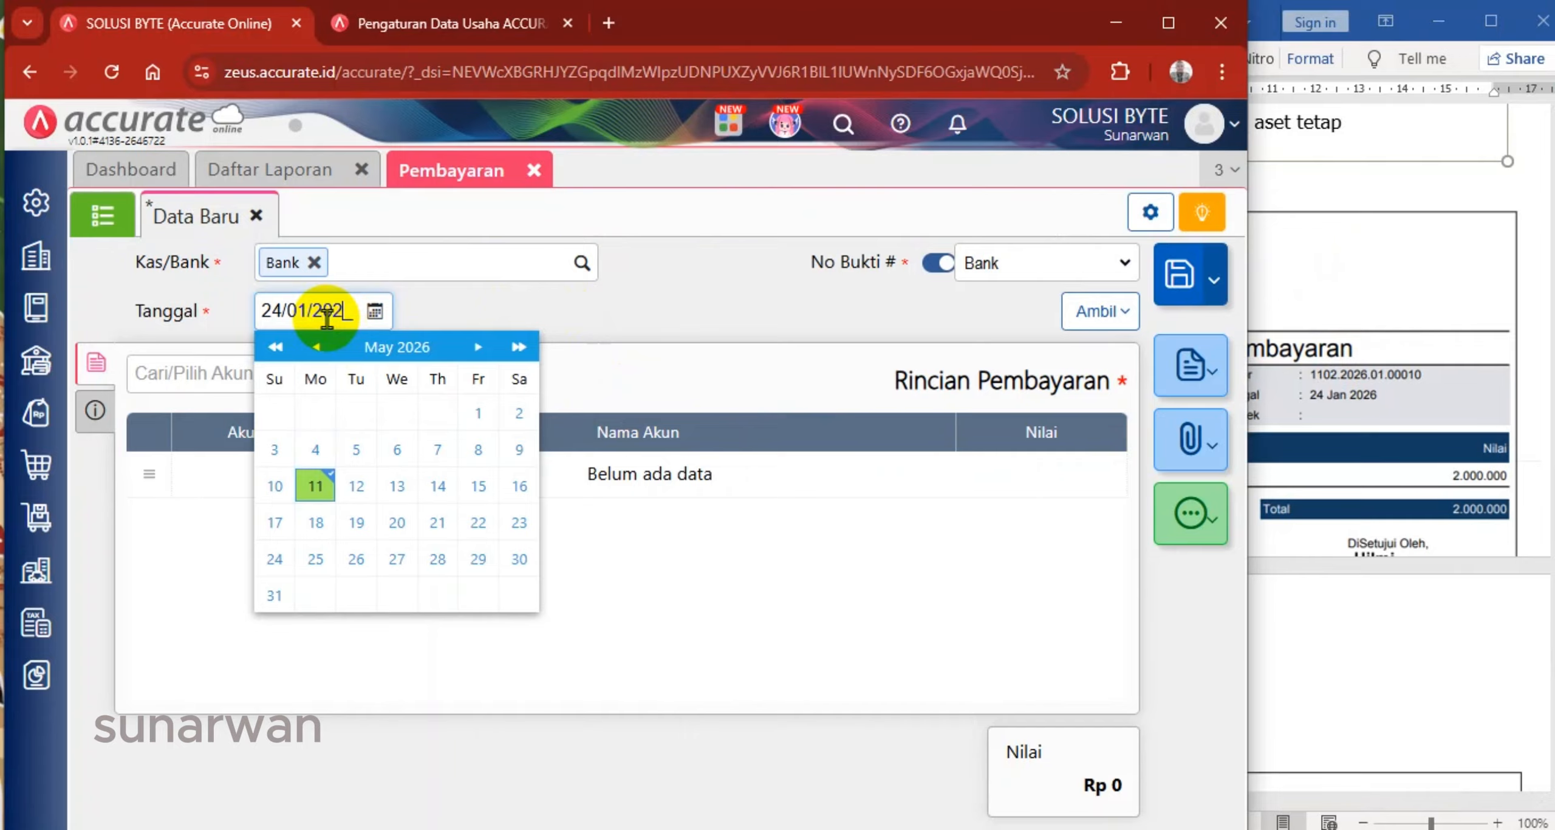
{"action": "left_click", "coordinate": [673, 323]}
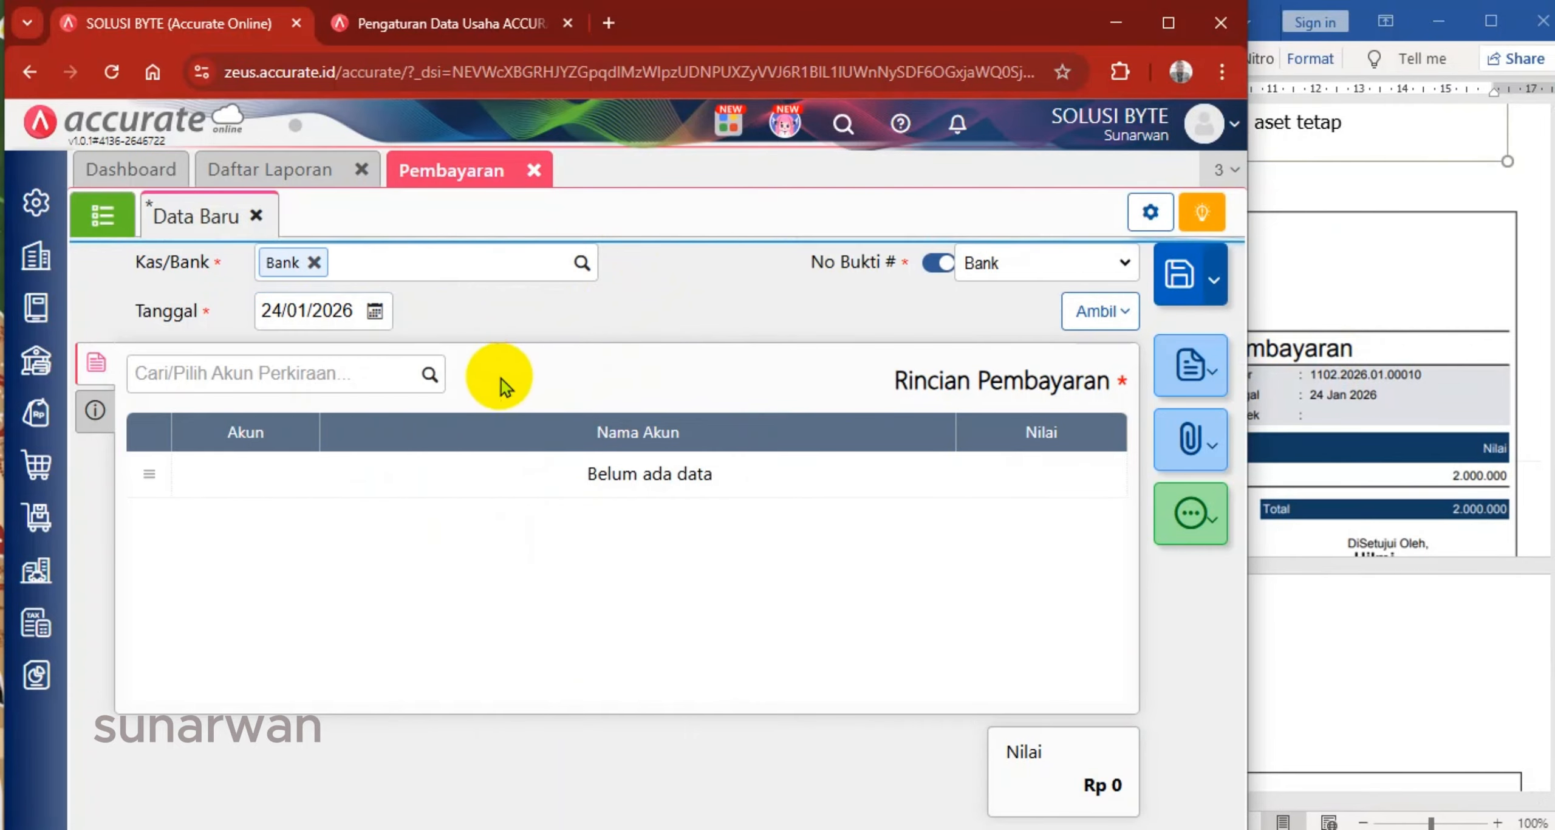
Add Beban Listrik, Air & Telepon (610103) to the payment details with a value of 2.000.000
{"action": "left_click", "coordinate": [429, 376]}
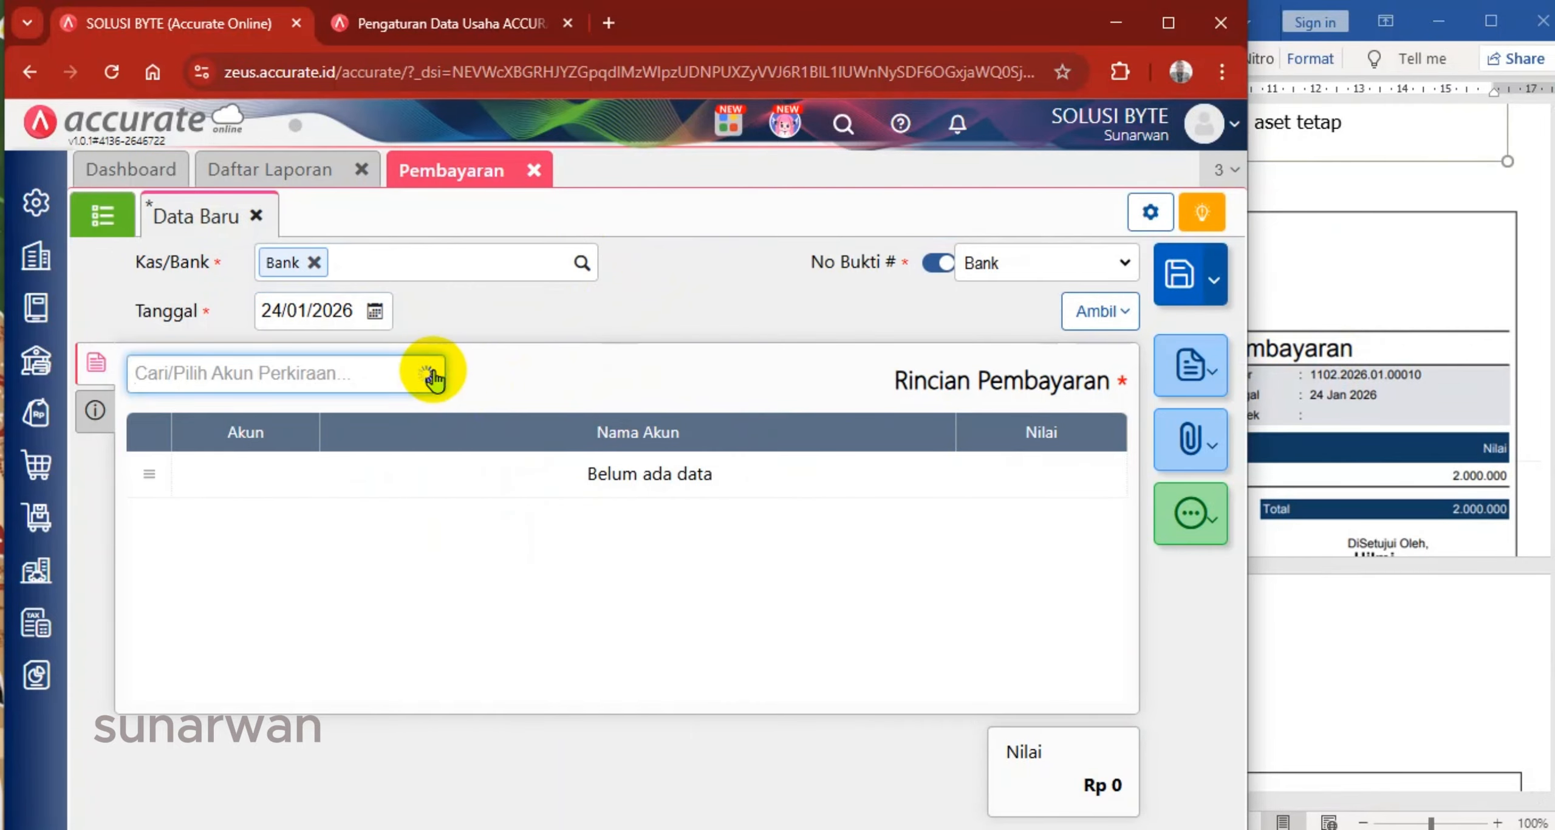
{"action": "type", "text": "listri"}
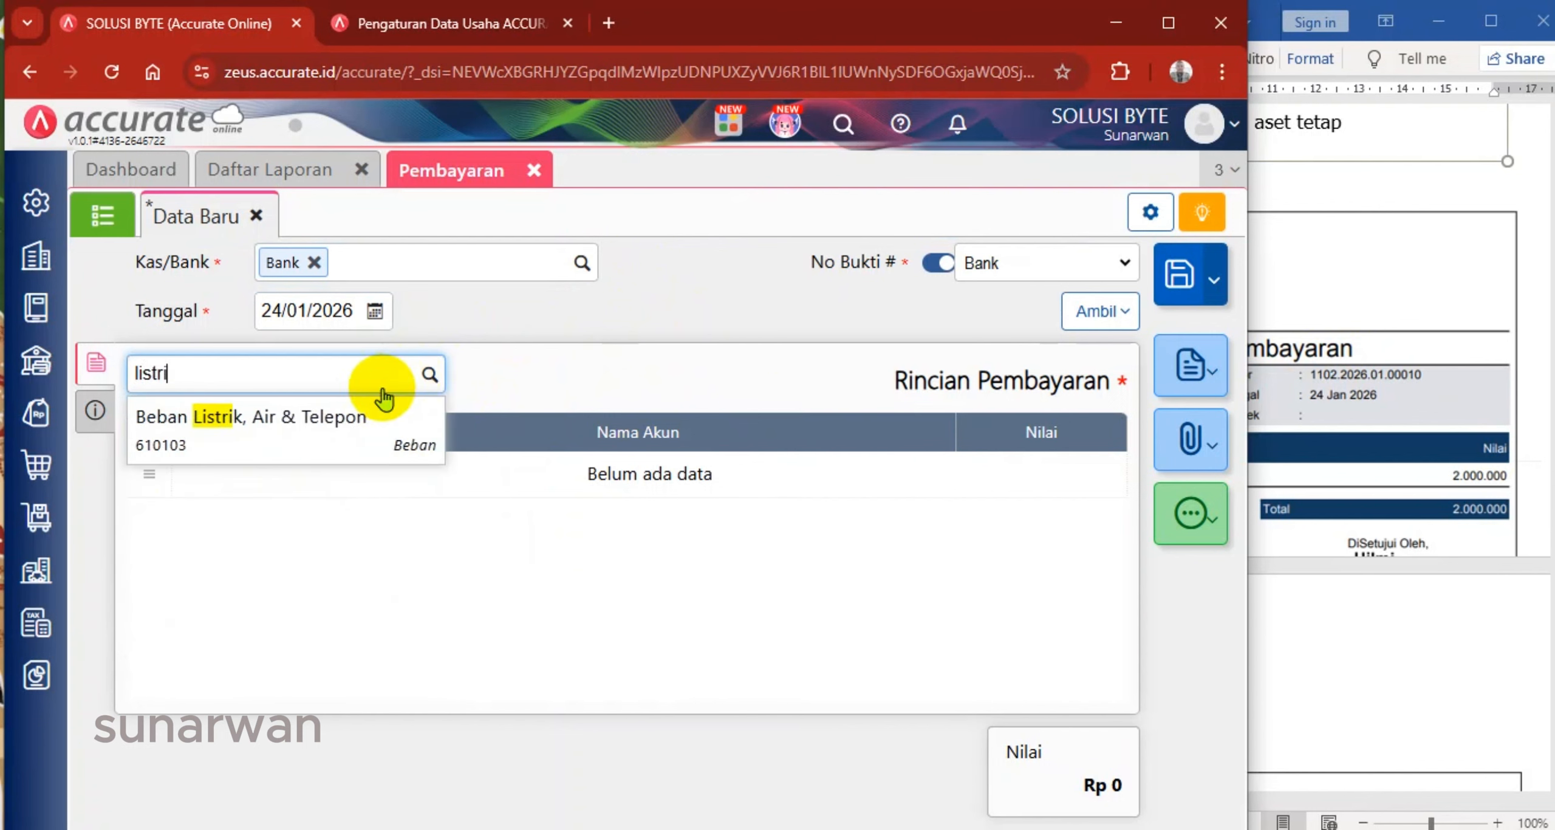
{"action": "left_click", "coordinate": [267, 420]}
{"action": "left_click", "coordinate": [1364, 428]}
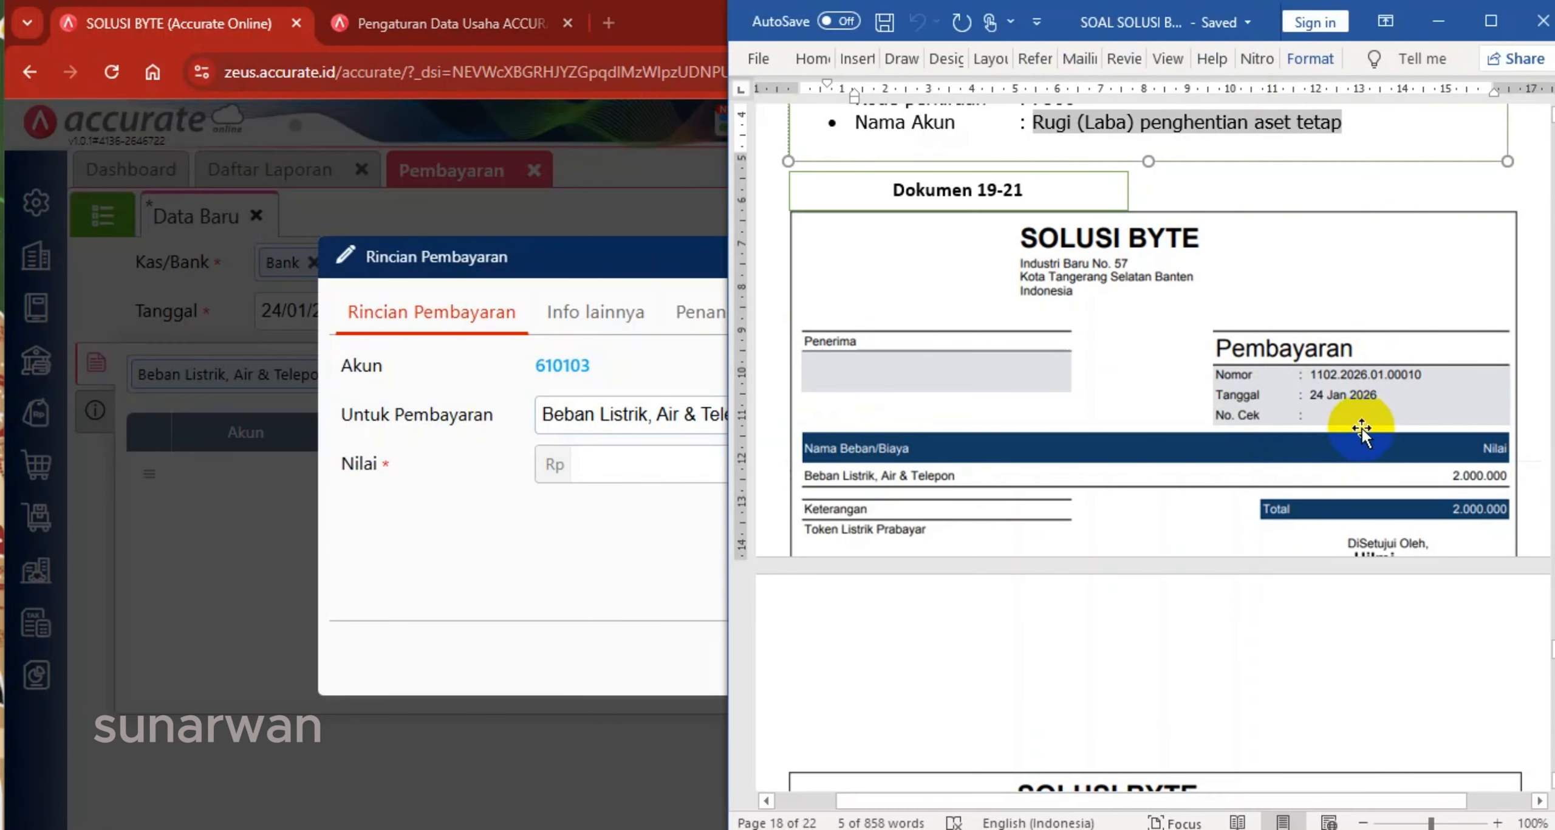
{"action": "left_click", "coordinate": [686, 463]}
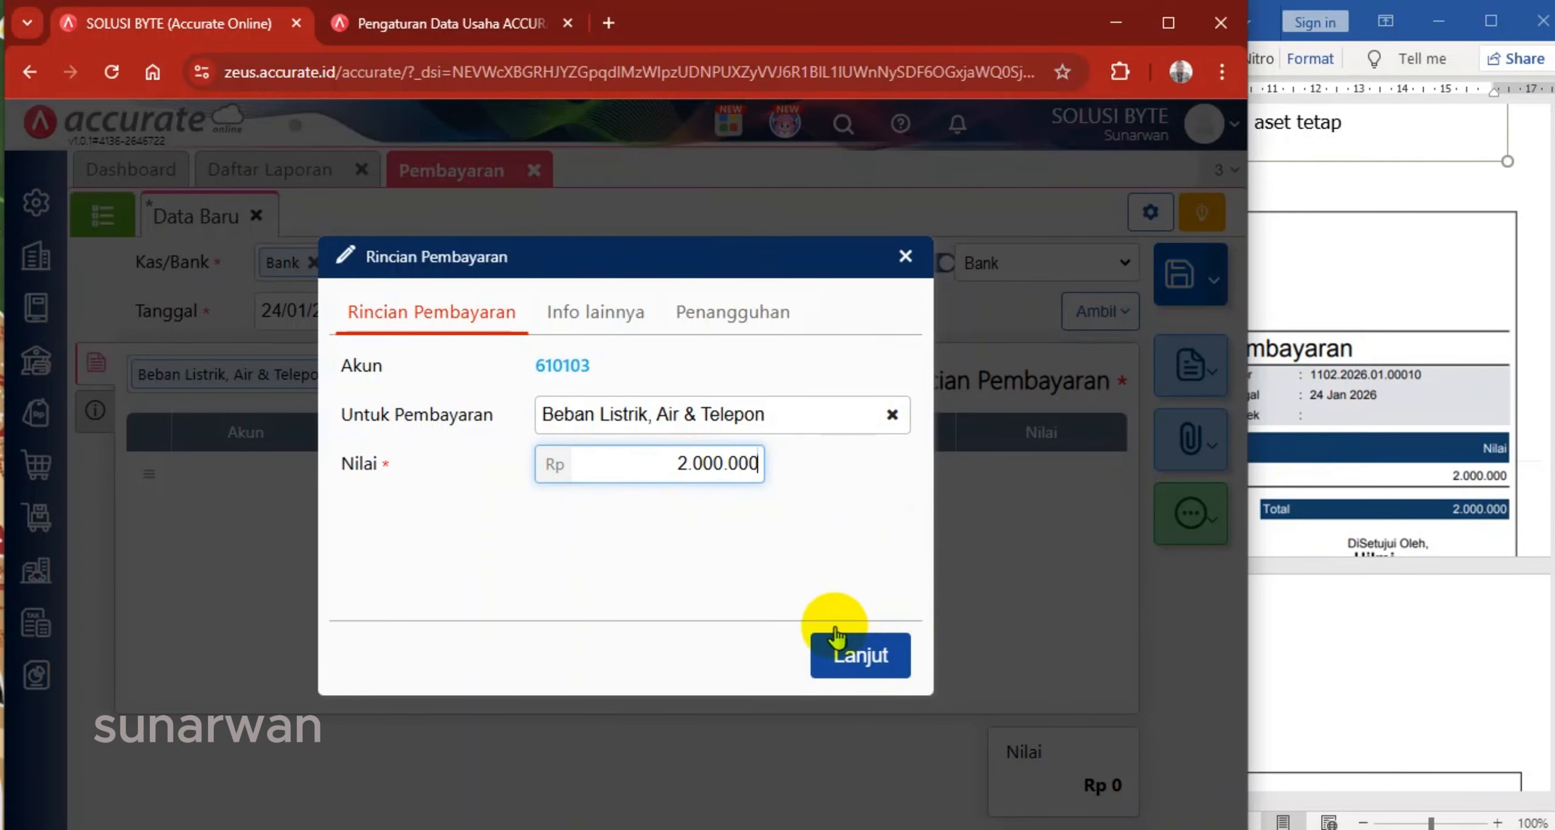
{"action": "left_click", "coordinate": [831, 659]}
Enter "Token Listrik" as the payment's Catatan and save the payment
{"action": "left_click", "coordinate": [94, 410]}
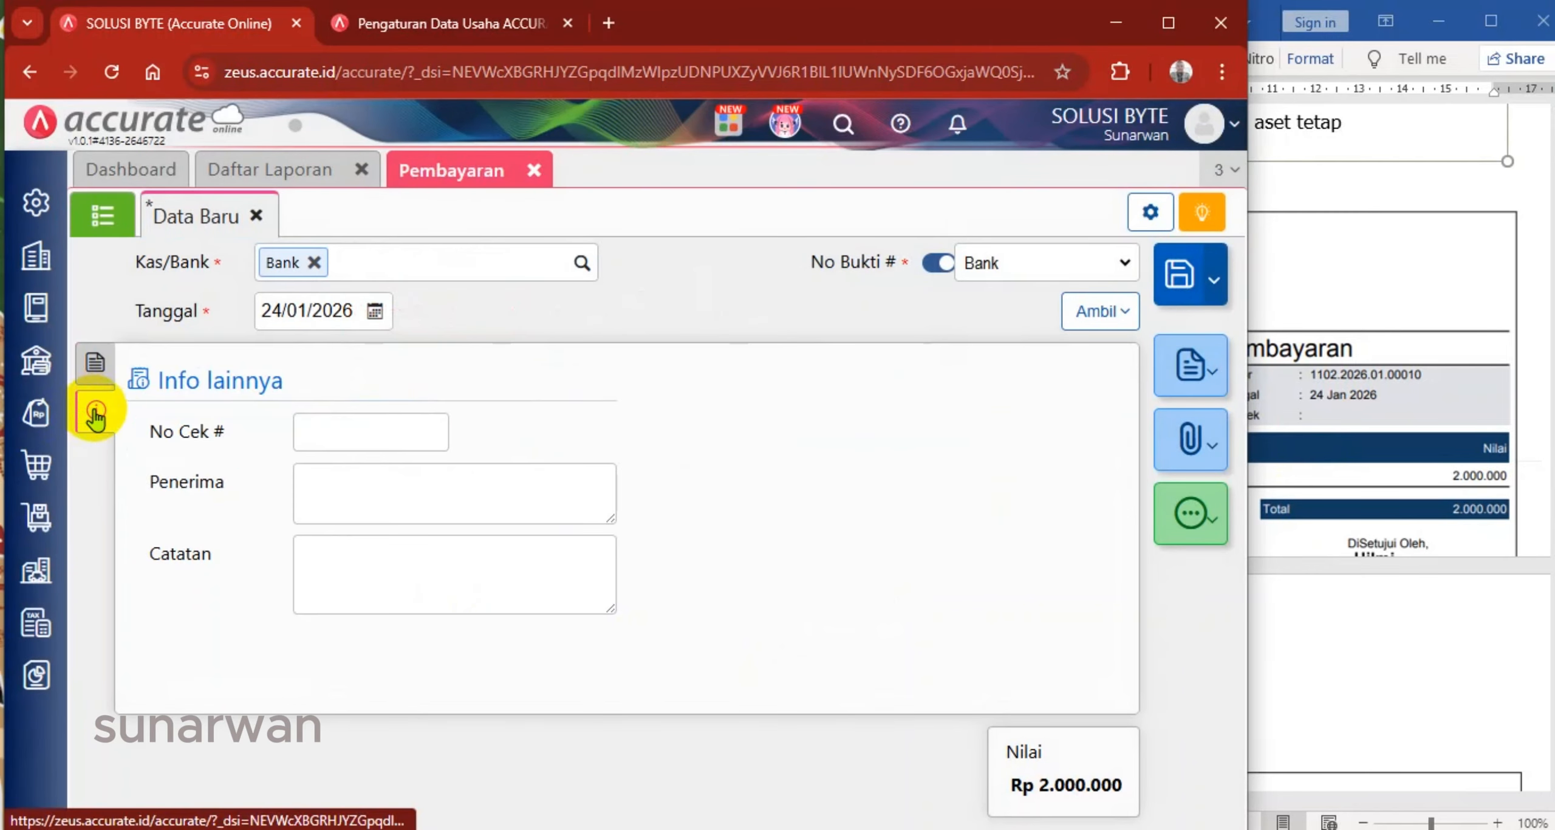
{"action": "left_click", "coordinate": [362, 571]}
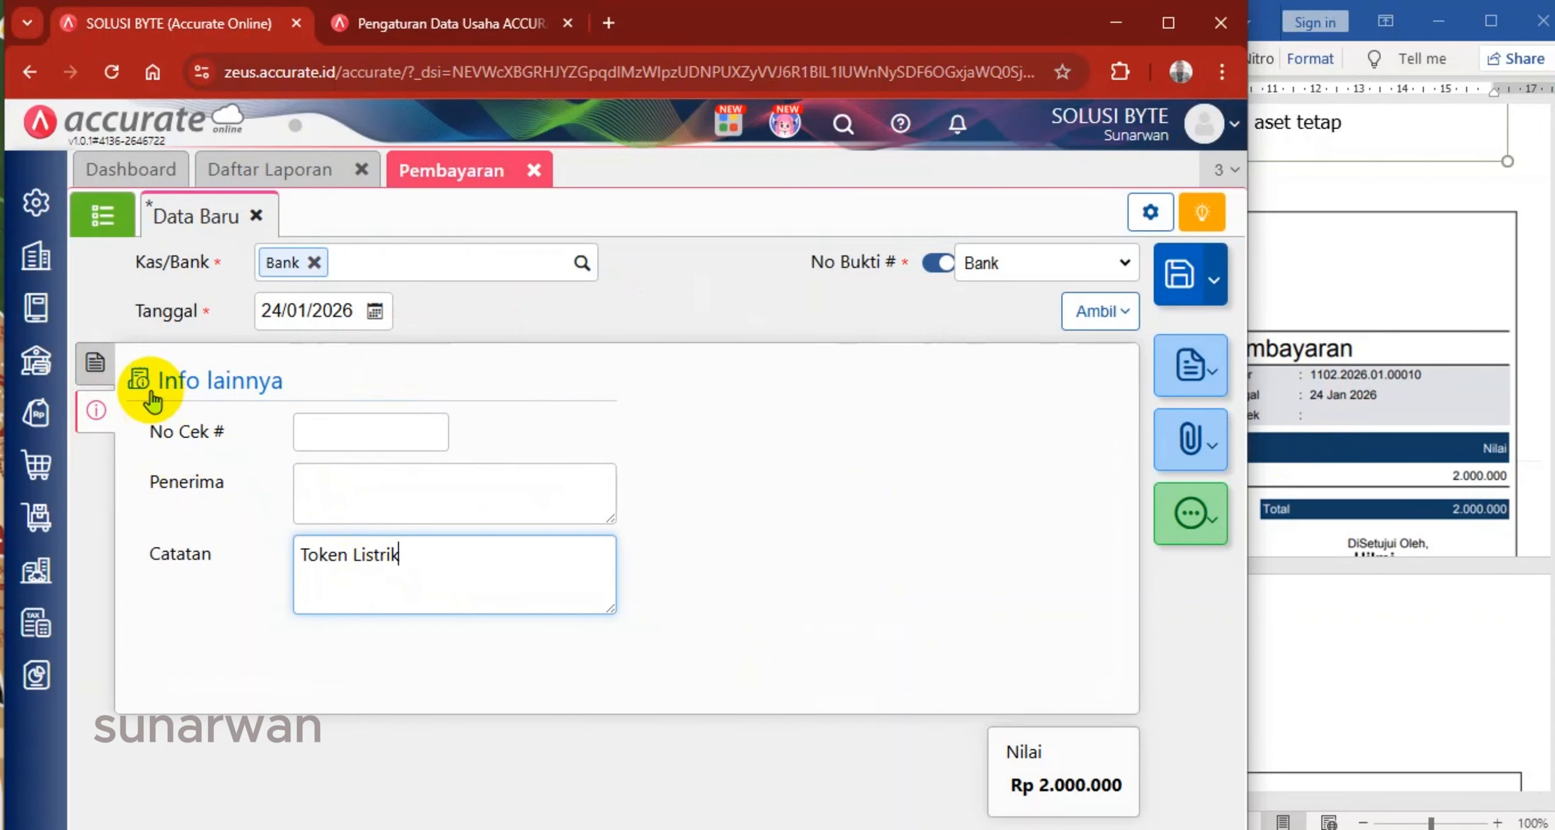
{"action": "left_click", "coordinate": [96, 364]}
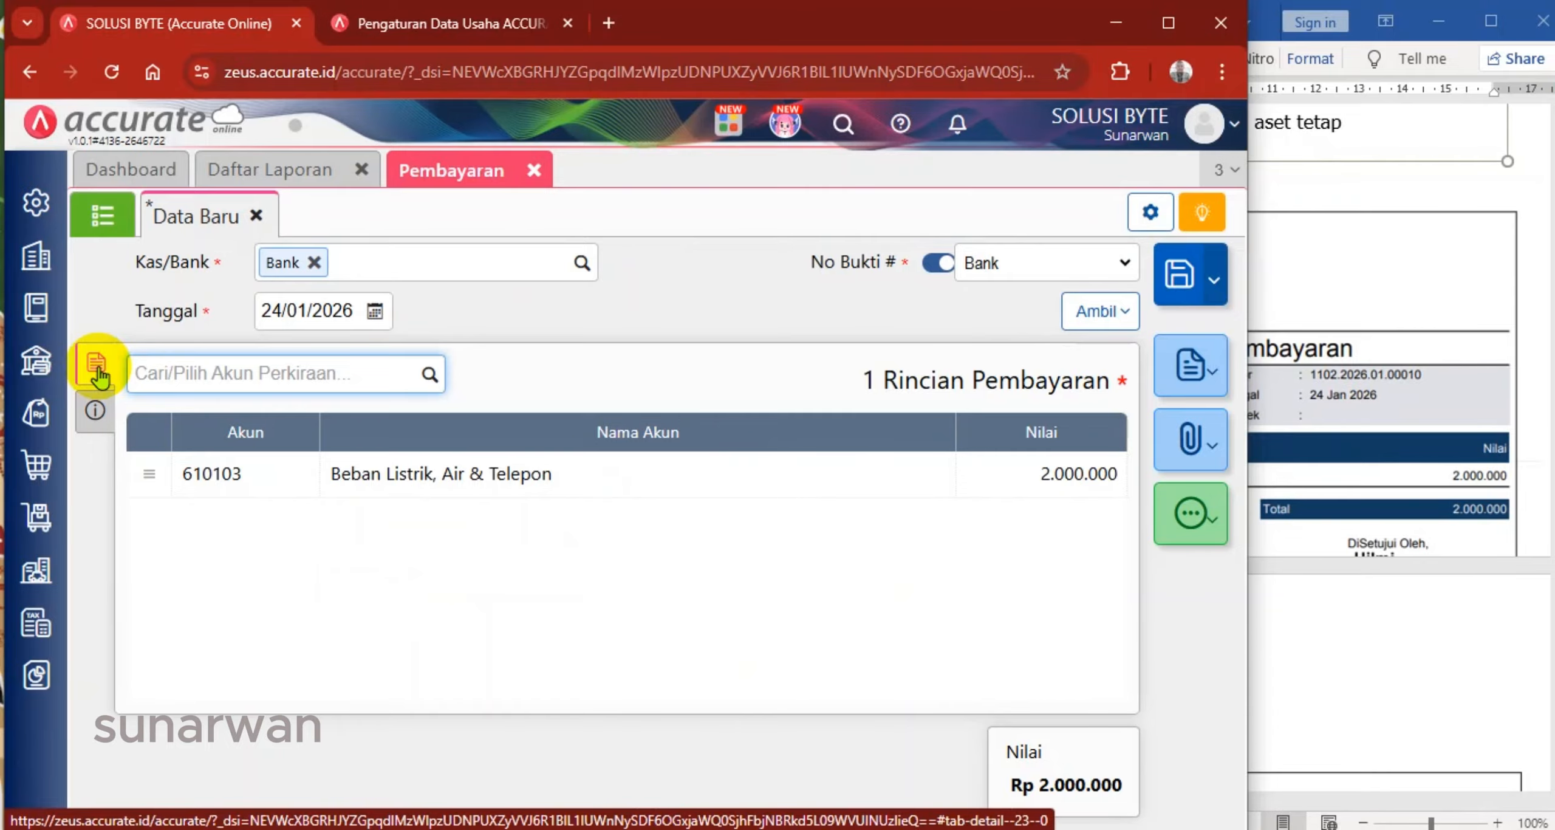
{"action": "left_click", "coordinate": [1458, 307]}
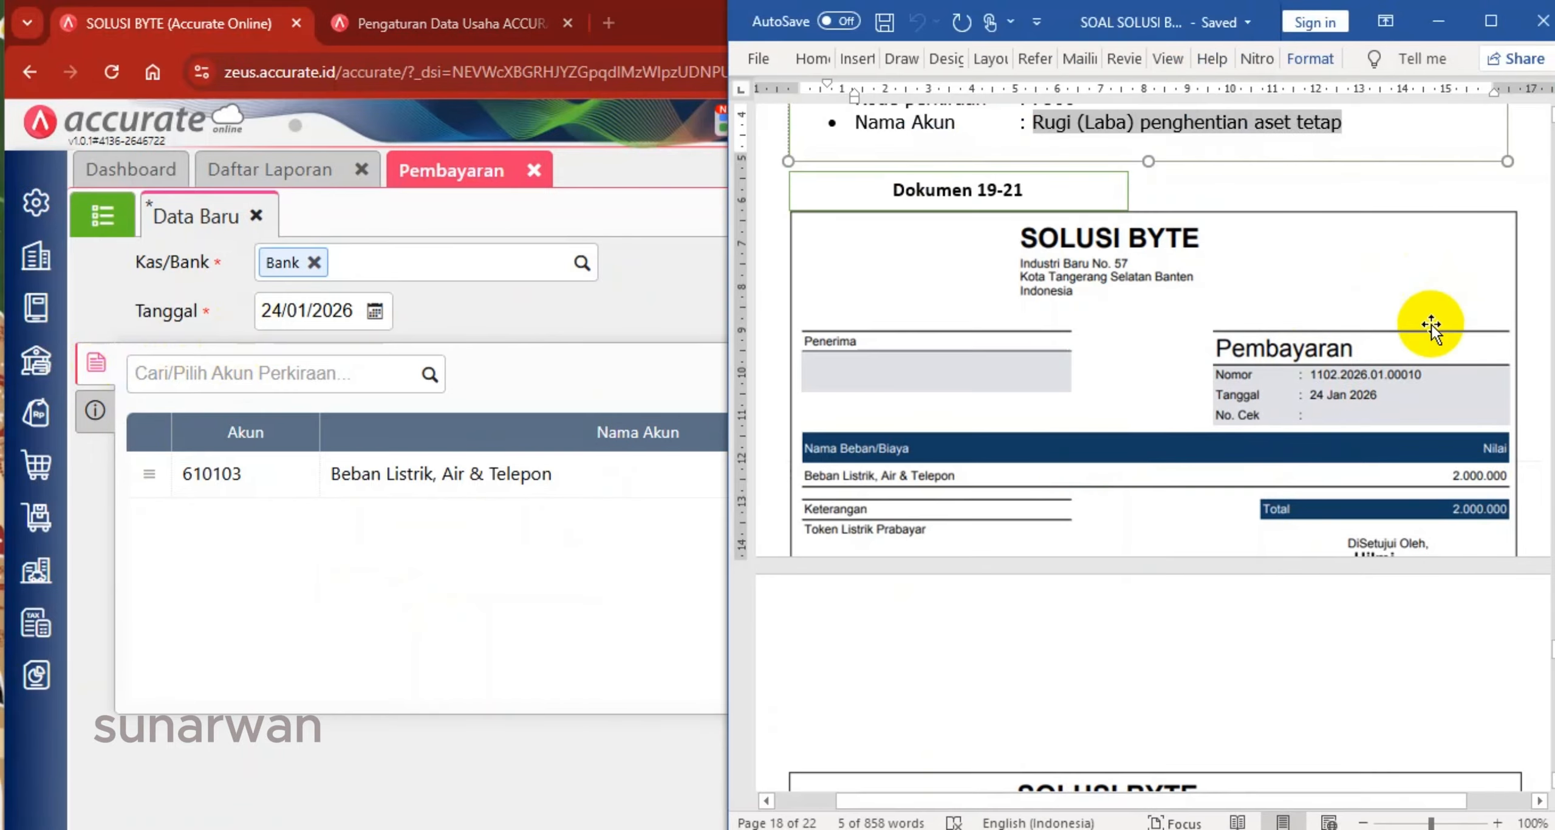
{"action": "left_click", "coordinate": [675, 287]}
{"action": "left_click", "coordinate": [1181, 283]}
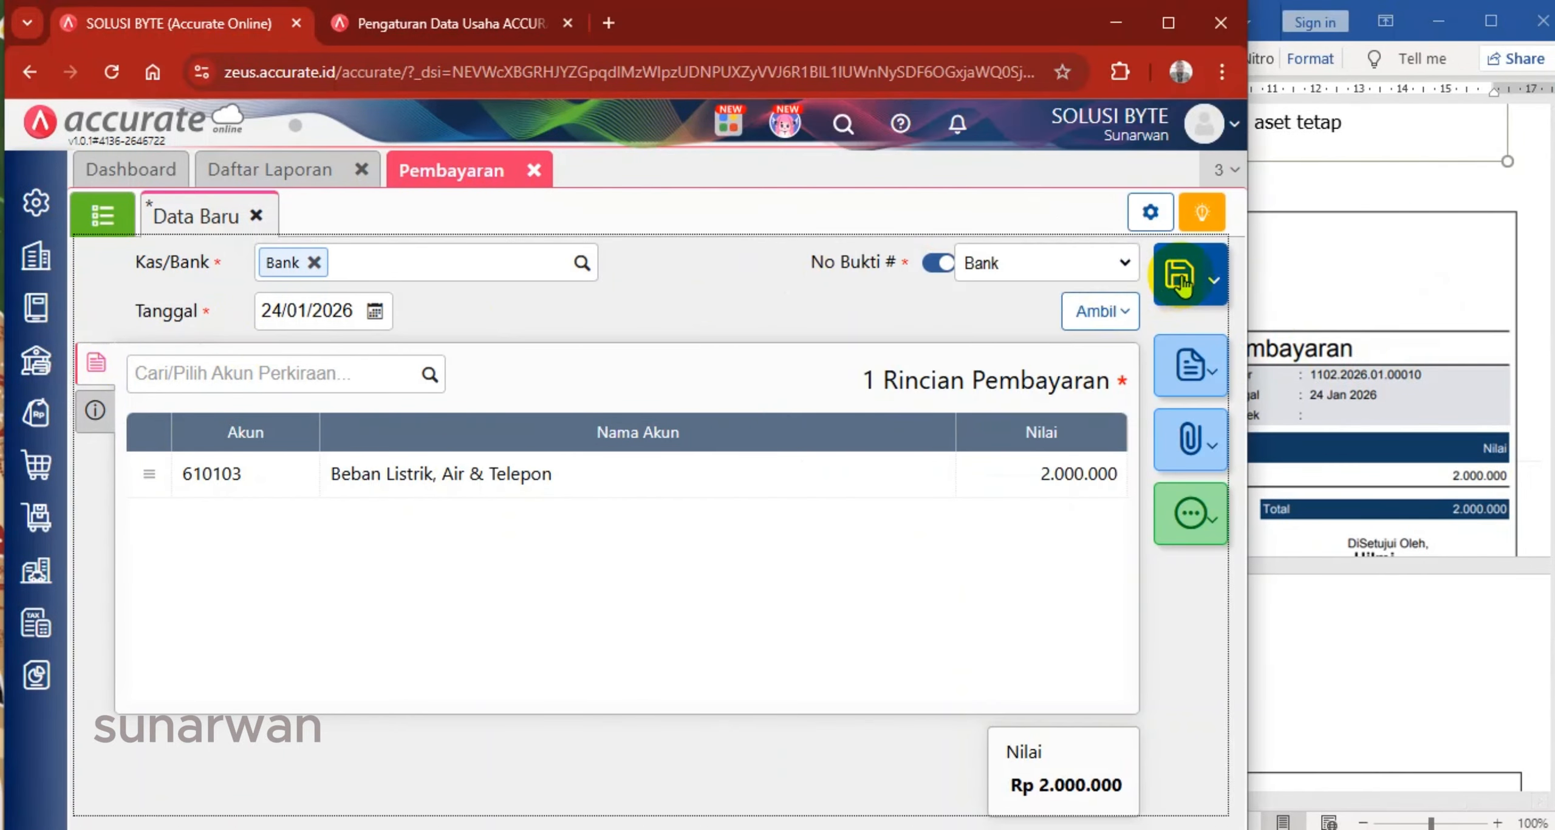
Find the Beban Komisi Penjualan payment in the Word document and set its Pembayaran to Bank (1102), dated 27/01/2026
{"action": "left_click", "coordinate": [1344, 345]}
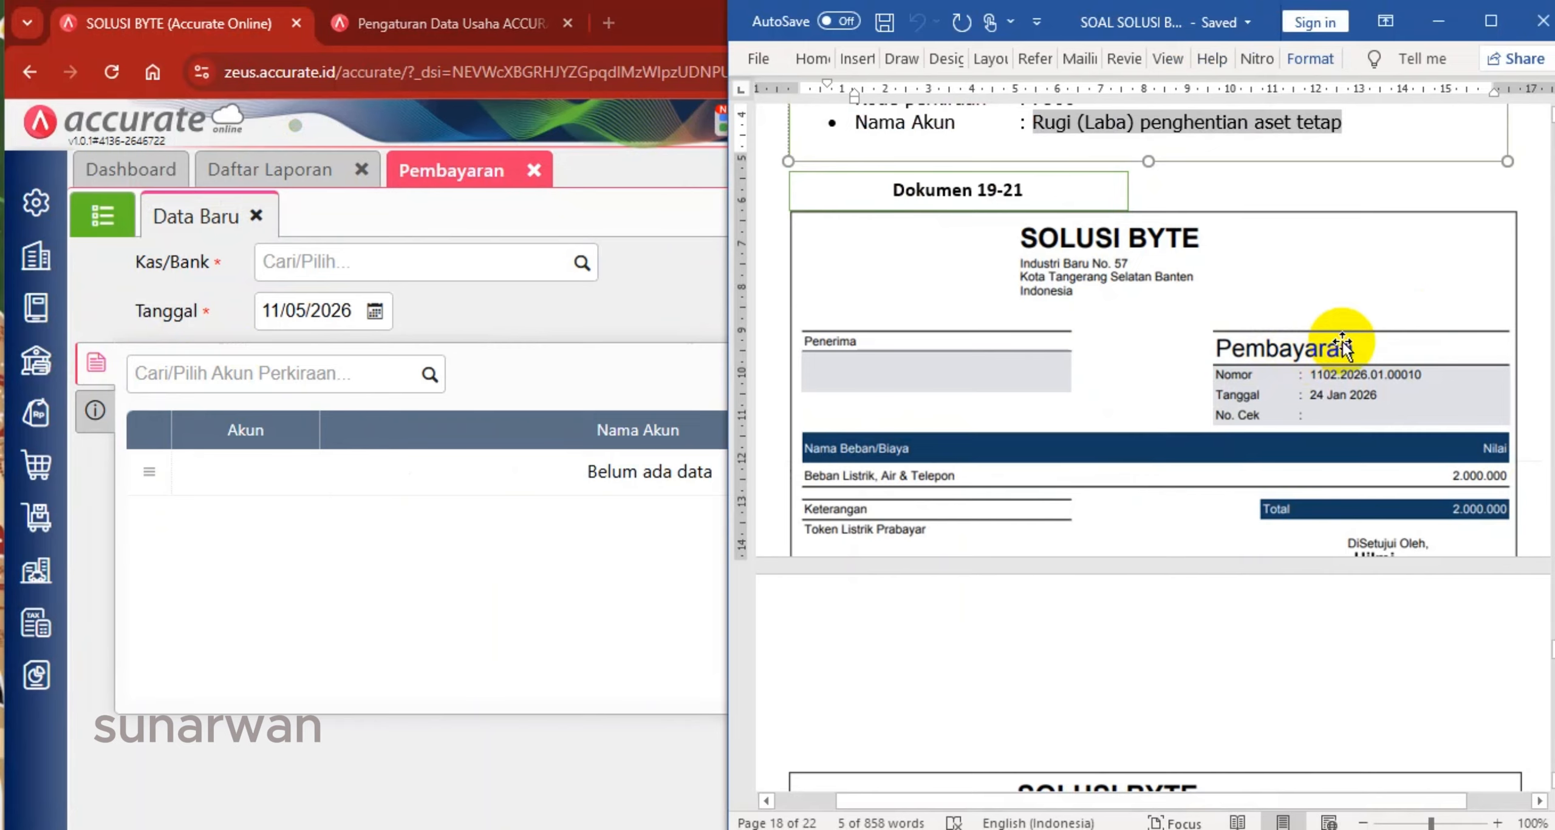
{"action": "scroll", "coordinate": [1336, 341], "scroll_direction": "down", "scroll_amount": 6}
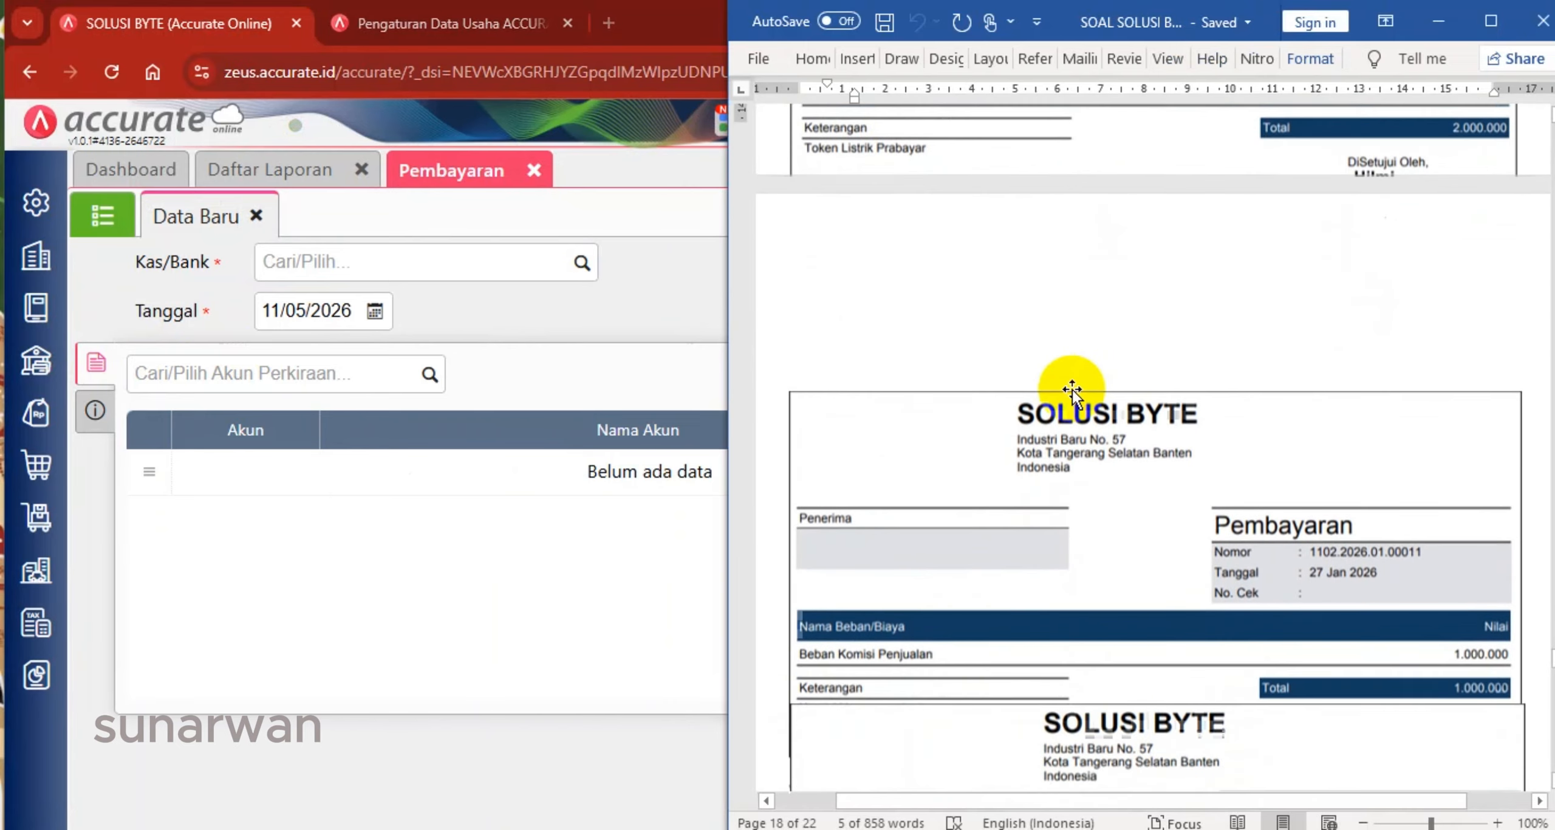
{"action": "scroll", "coordinate": [1071, 389], "scroll_direction": "down", "scroll_amount": 1}
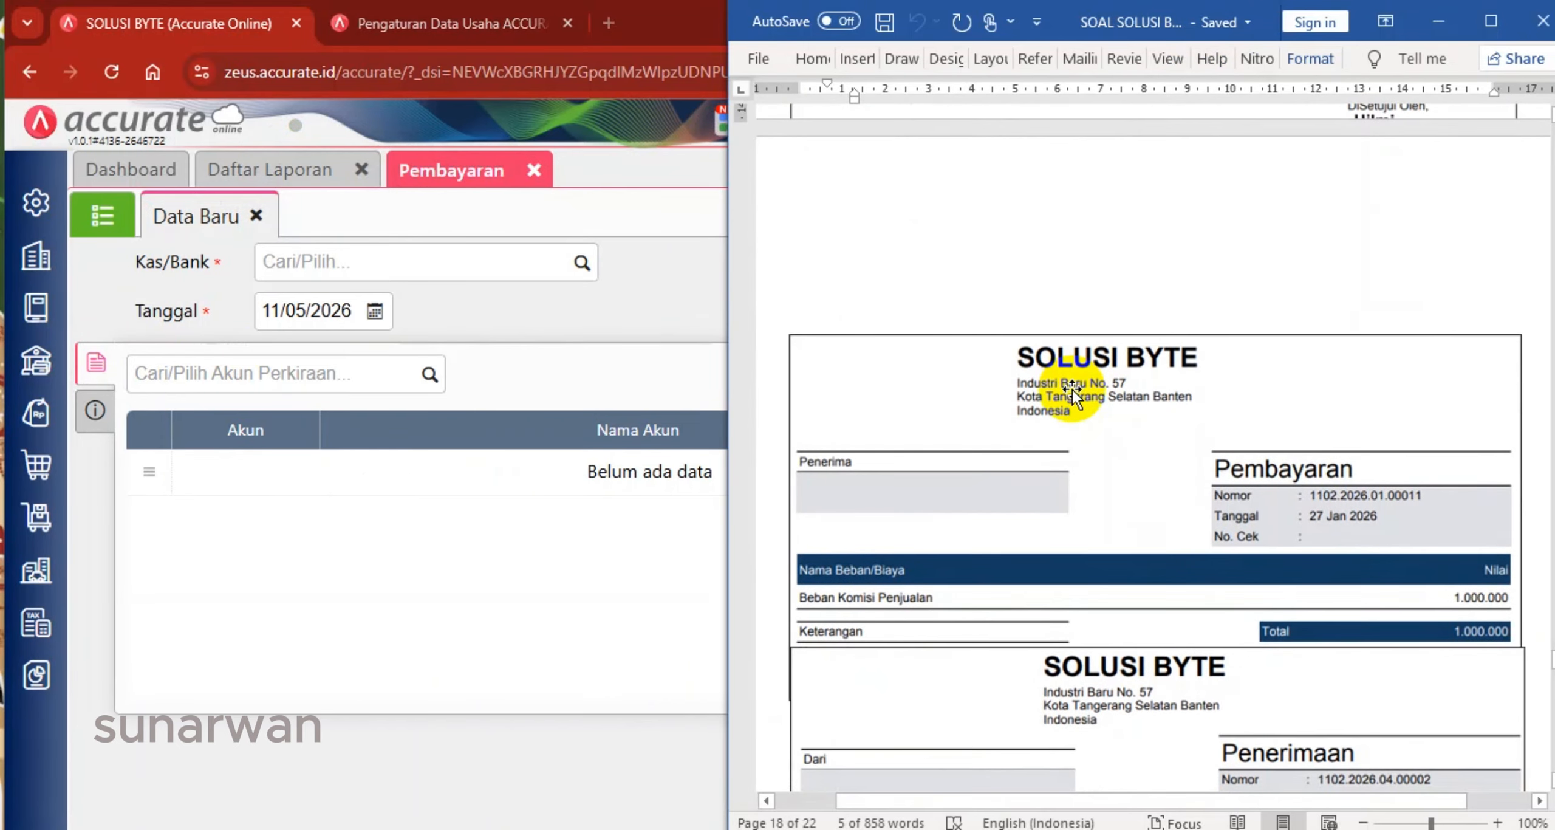
{"action": "scroll", "coordinate": [1072, 389], "scroll_direction": "up", "scroll_amount": 8}
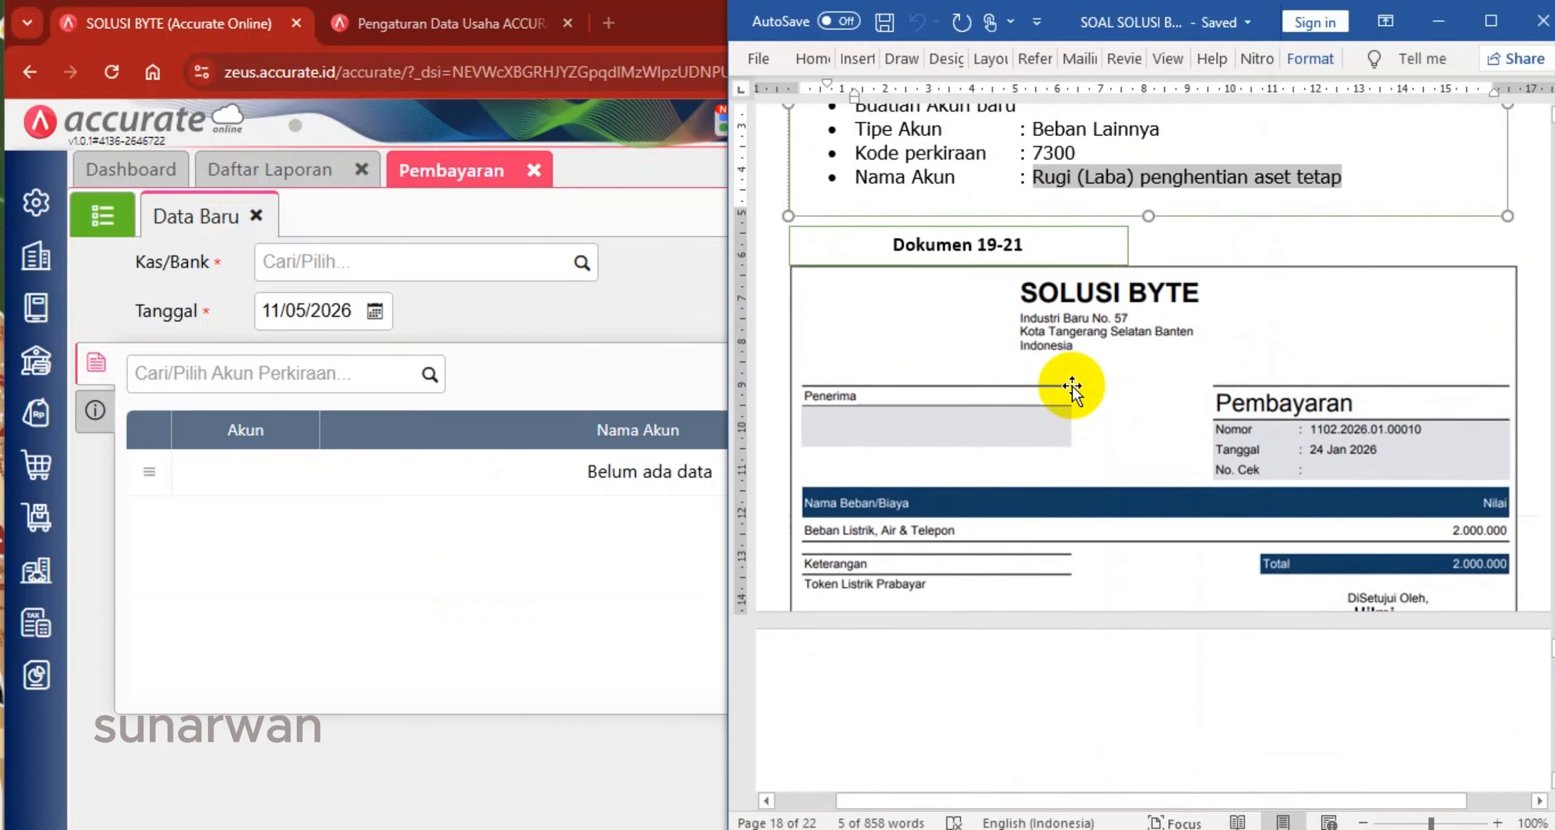
{"action": "scroll", "coordinate": [1071, 386], "scroll_direction": "down", "scroll_amount": 8}
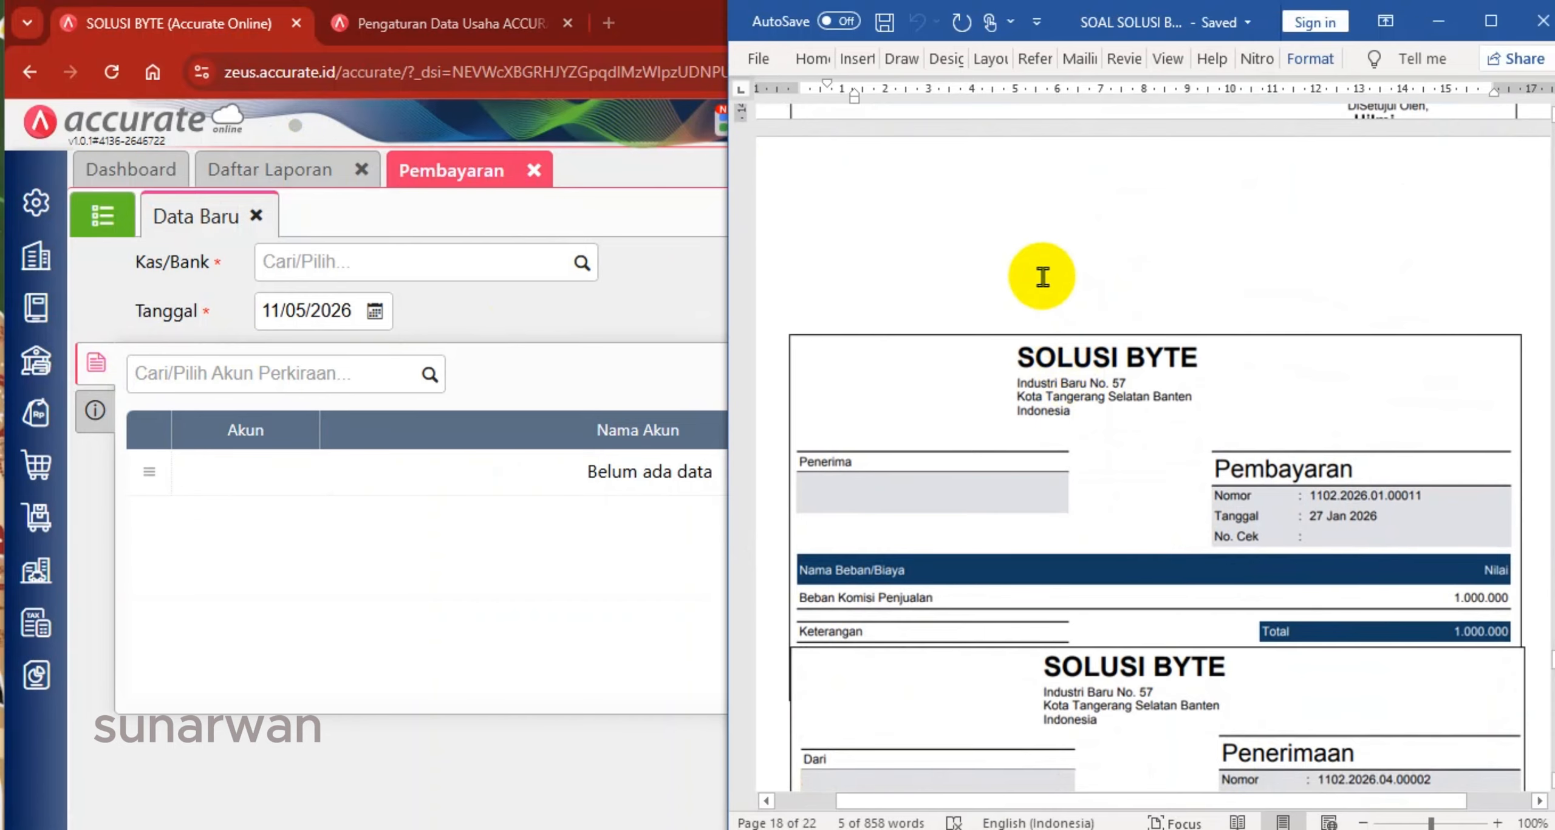
{"action": "scroll", "coordinate": [1043, 277], "scroll_direction": "down", "scroll_amount": 2}
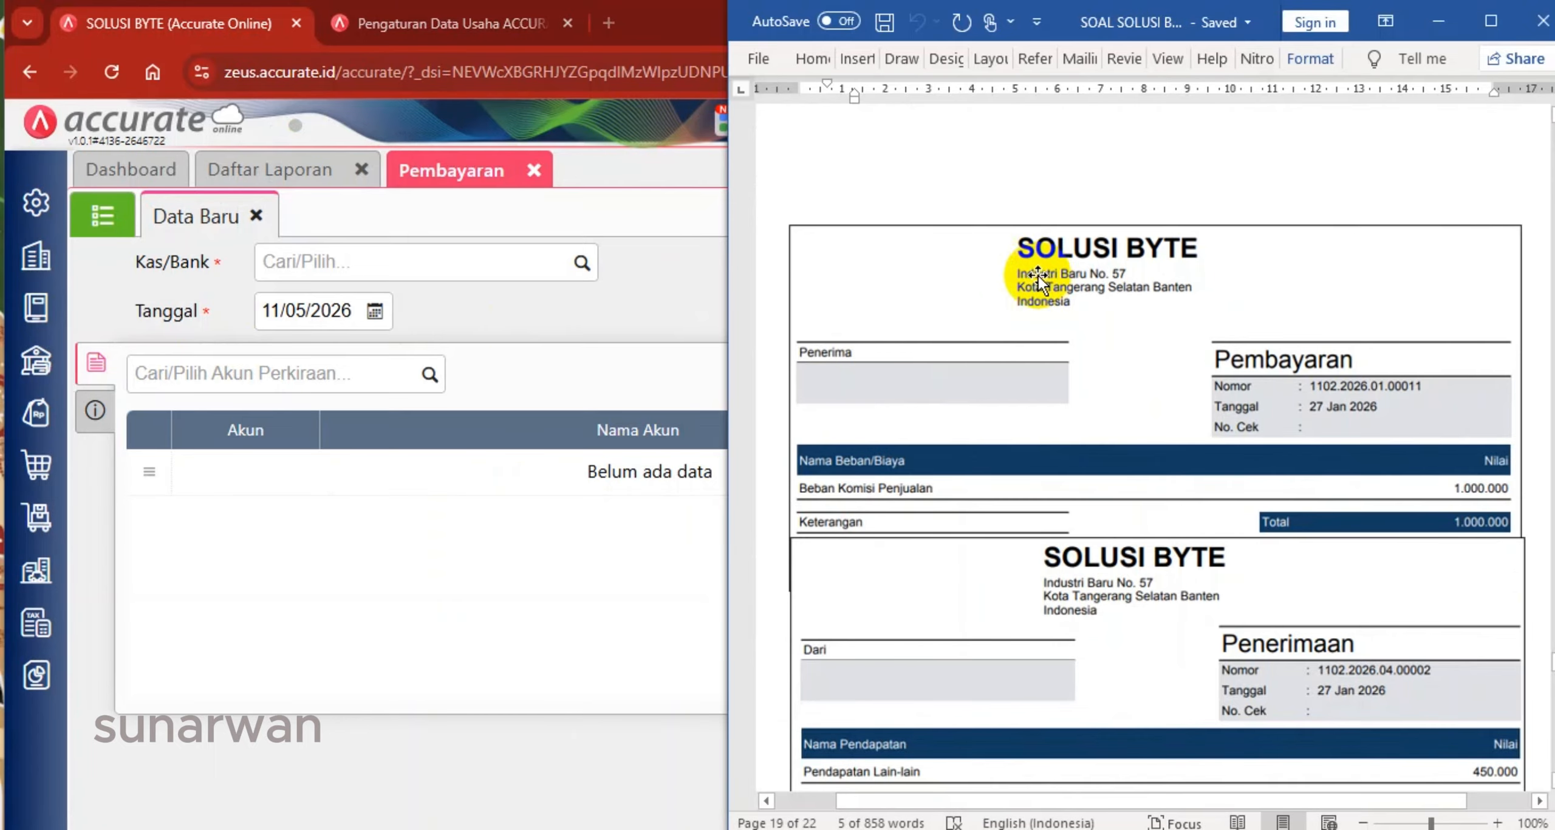
{"action": "left_click", "coordinate": [577, 263]}
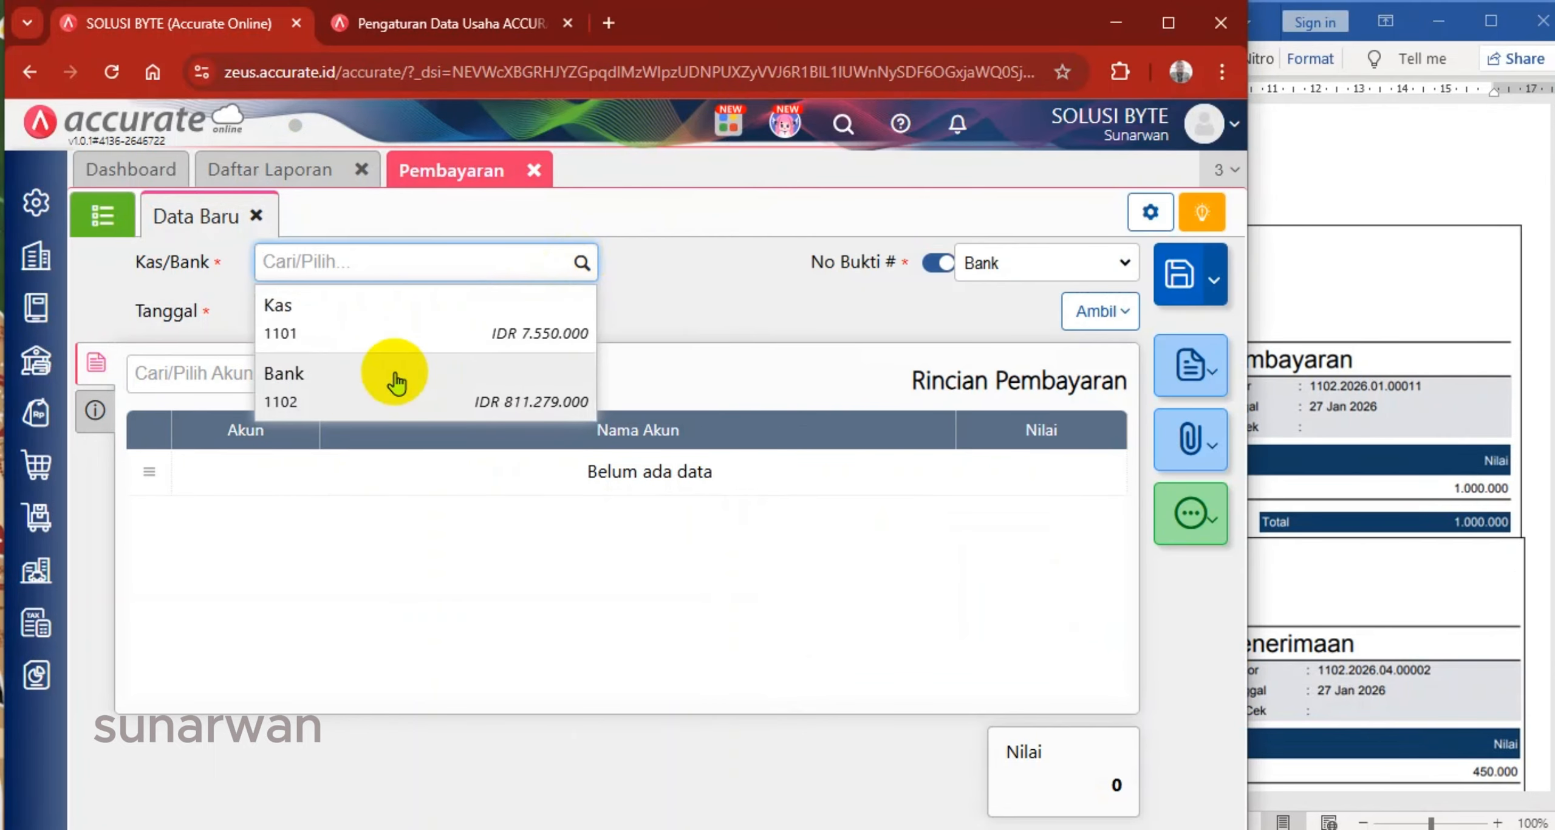
{"action": "left_click", "coordinate": [396, 381]}
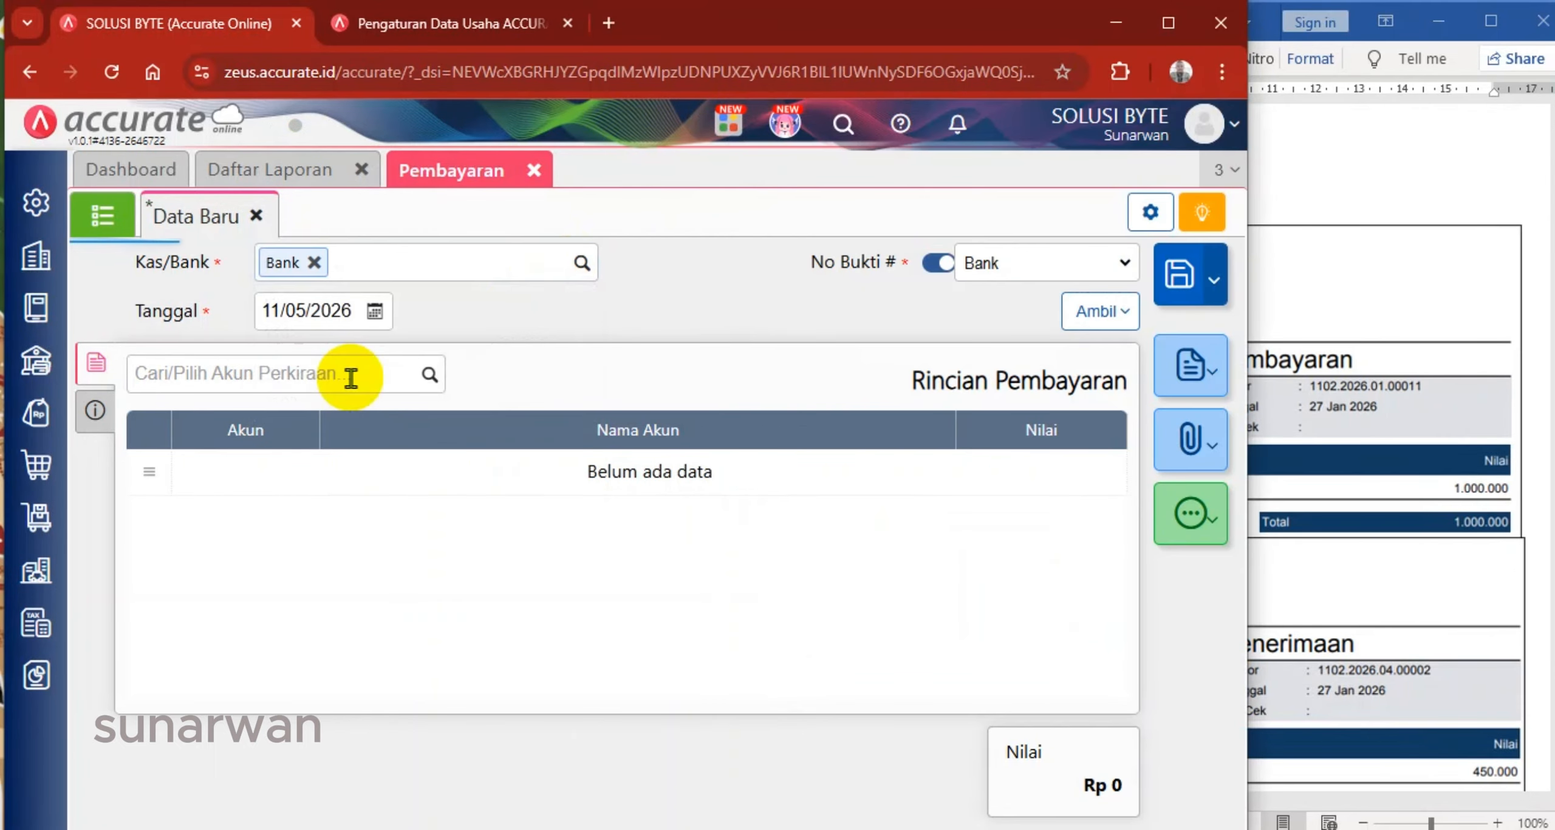
{"action": "left_click", "coordinate": [348, 306]}
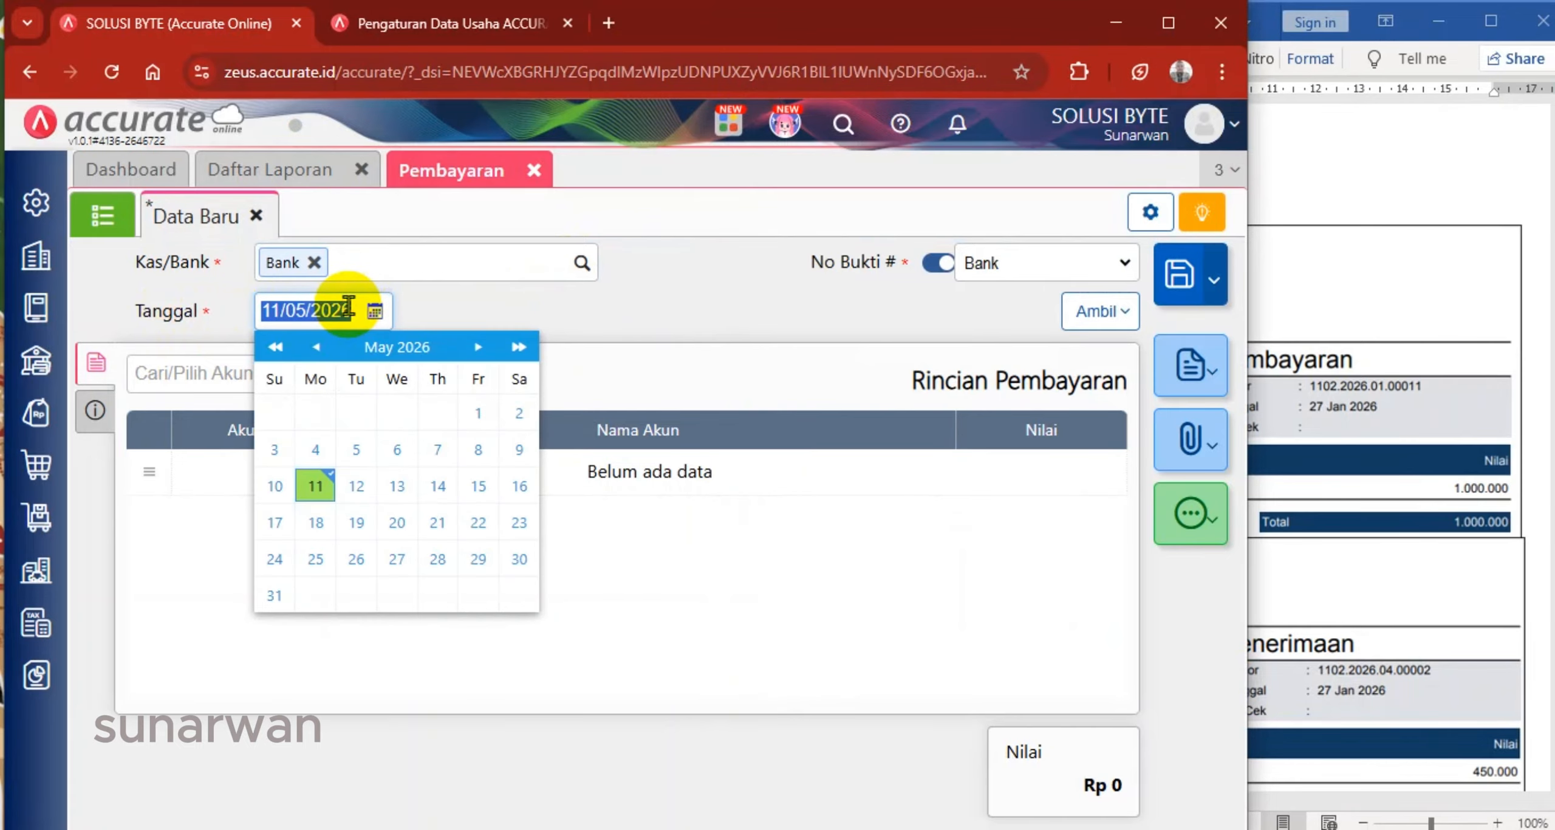
{"action": "type", "text": "27"}
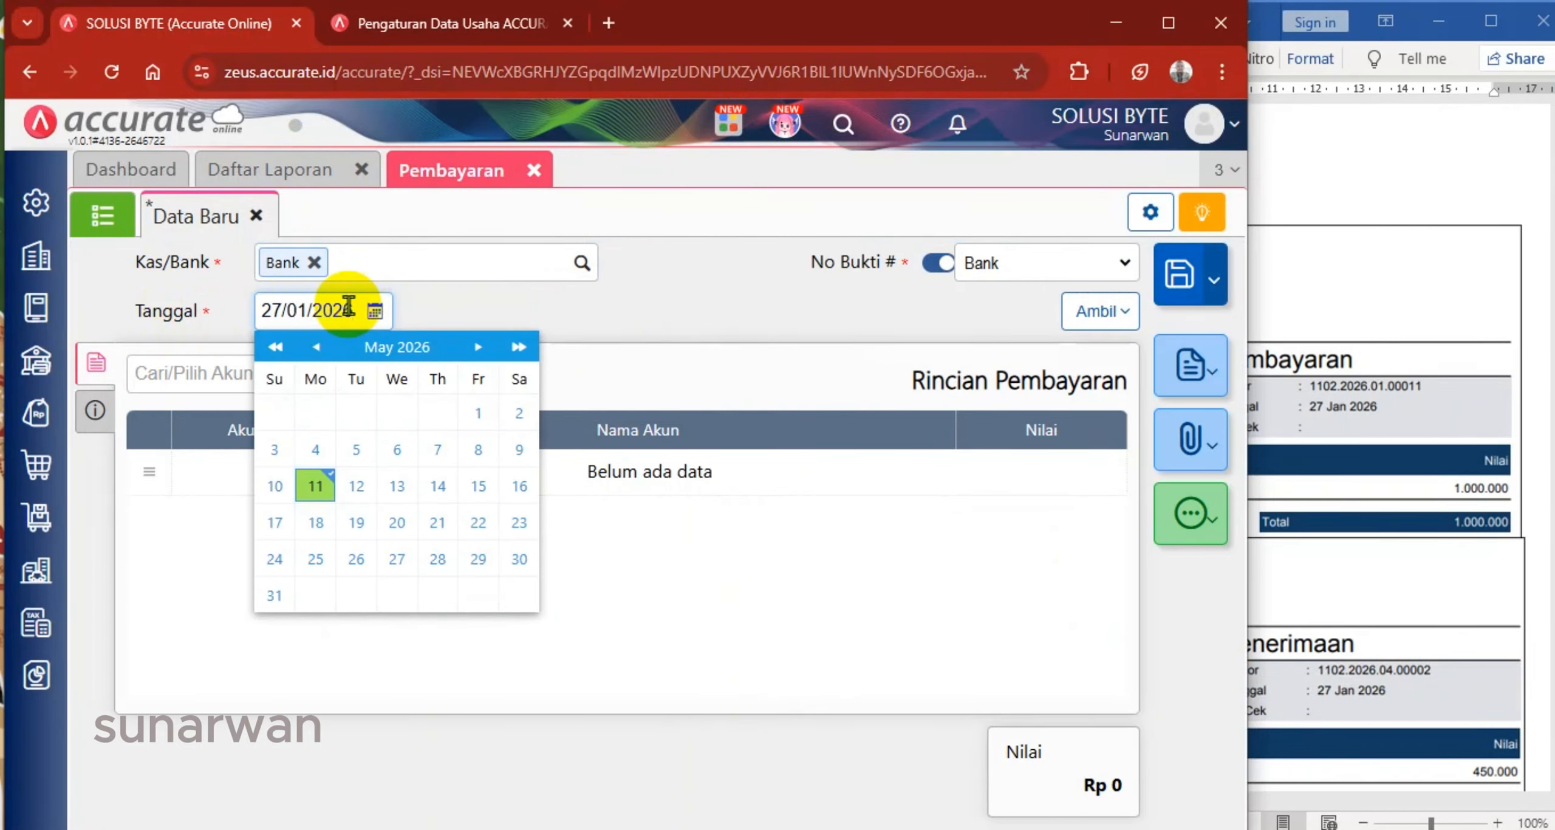
Add Beban Komisi Penjualan (610104) to the payment details with a value of 1.000.000
{"action": "left_click", "coordinate": [262, 374]}
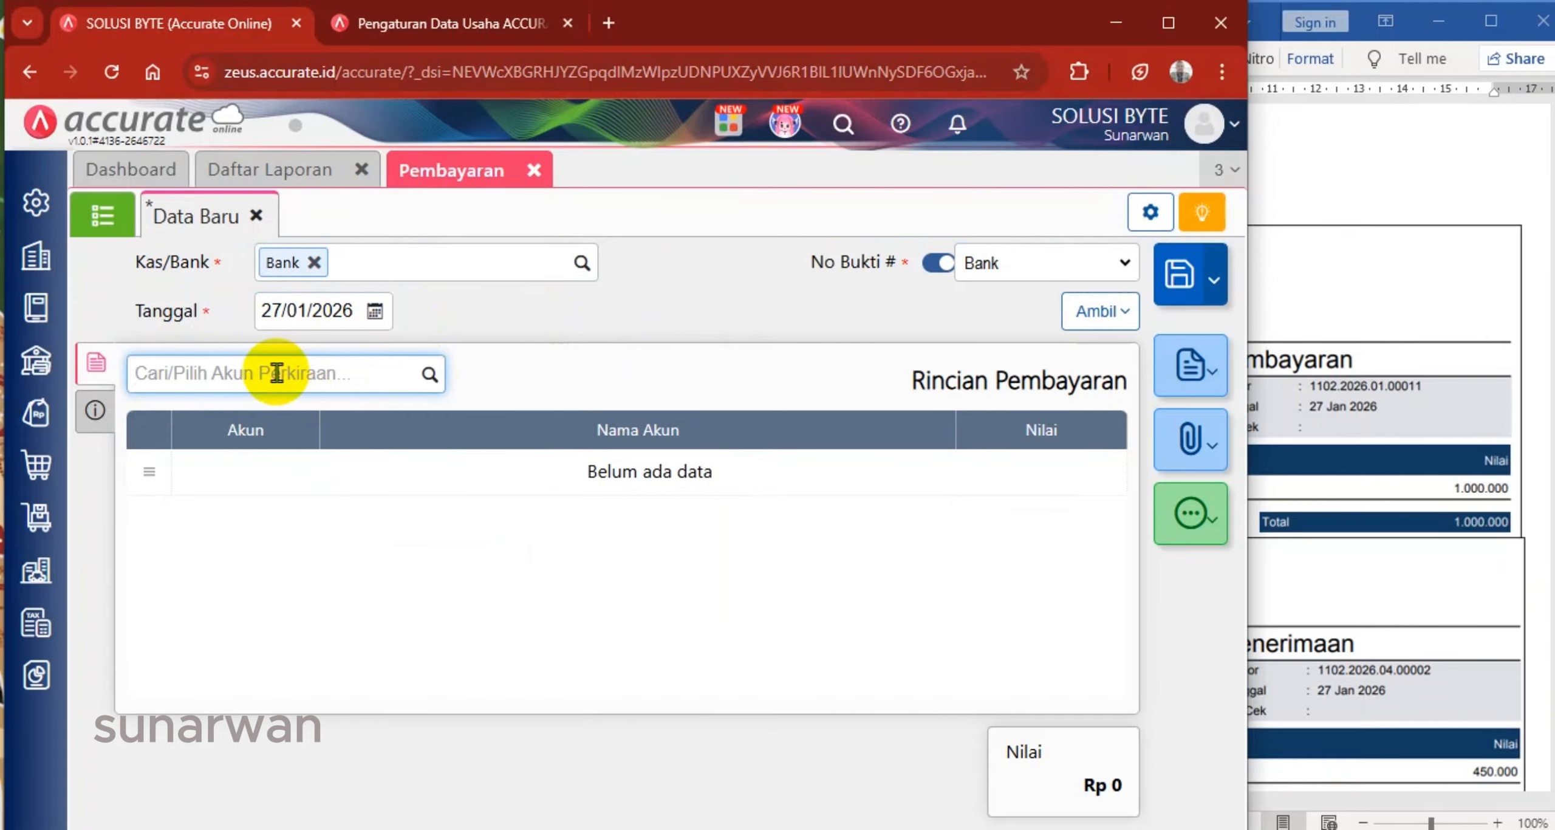
{"action": "type", "text": "komisi"}
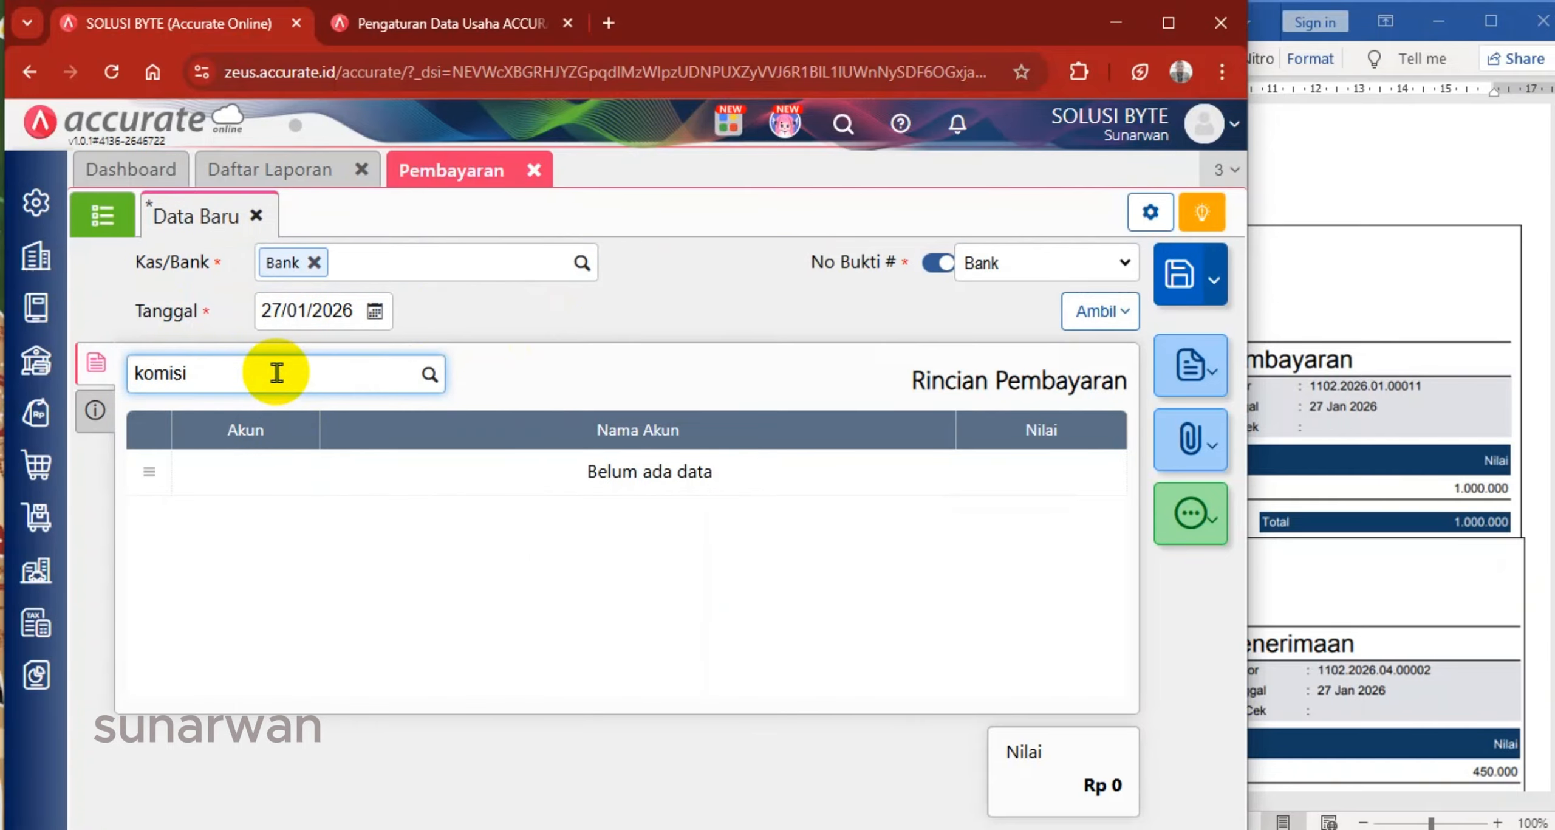
{"action": "left_click", "coordinate": [267, 432]}
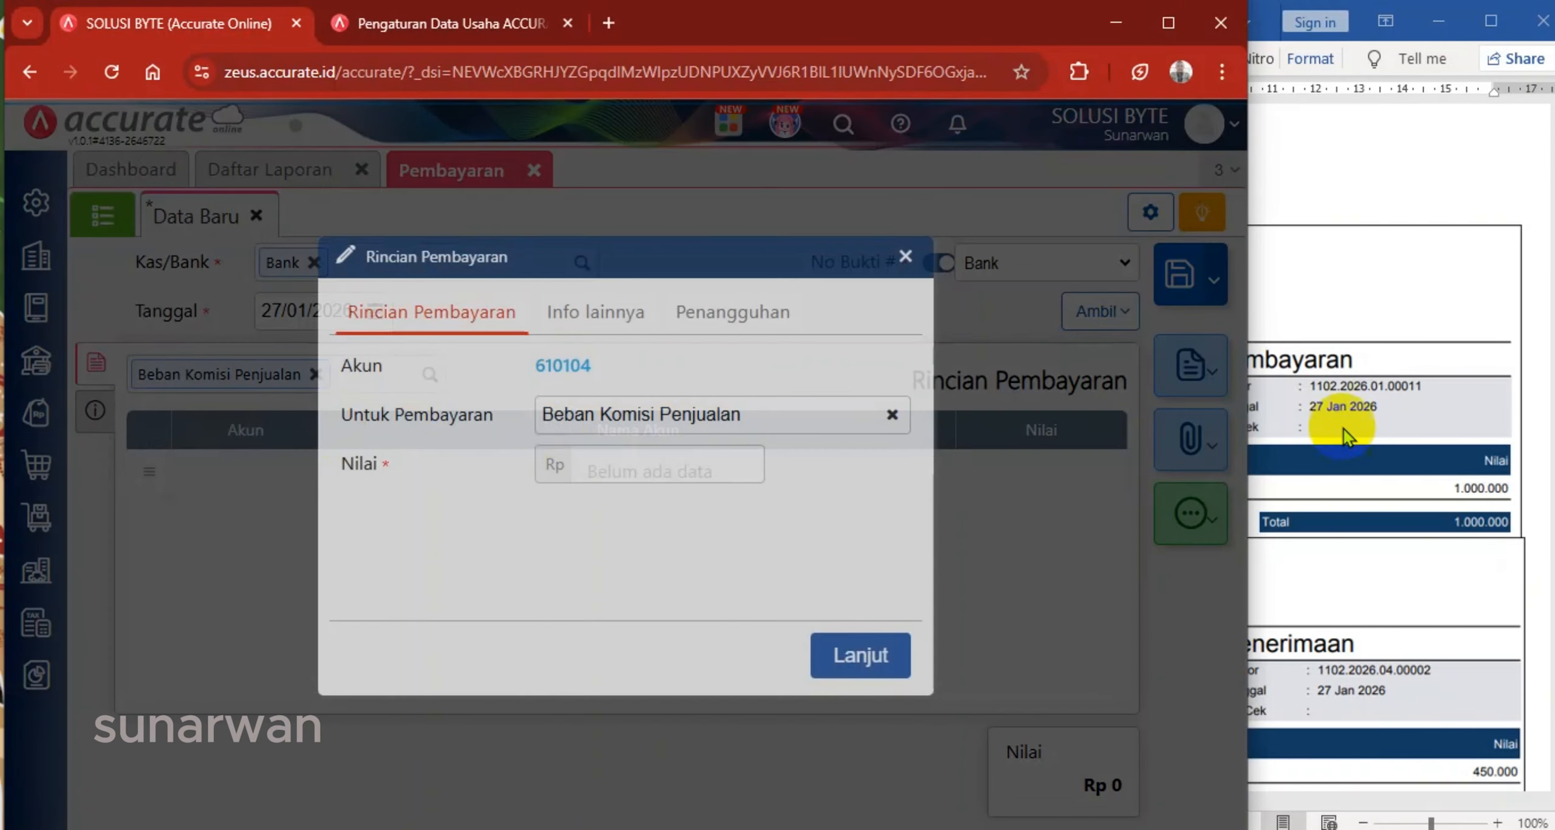
{"action": "left_click", "coordinate": [1415, 410]}
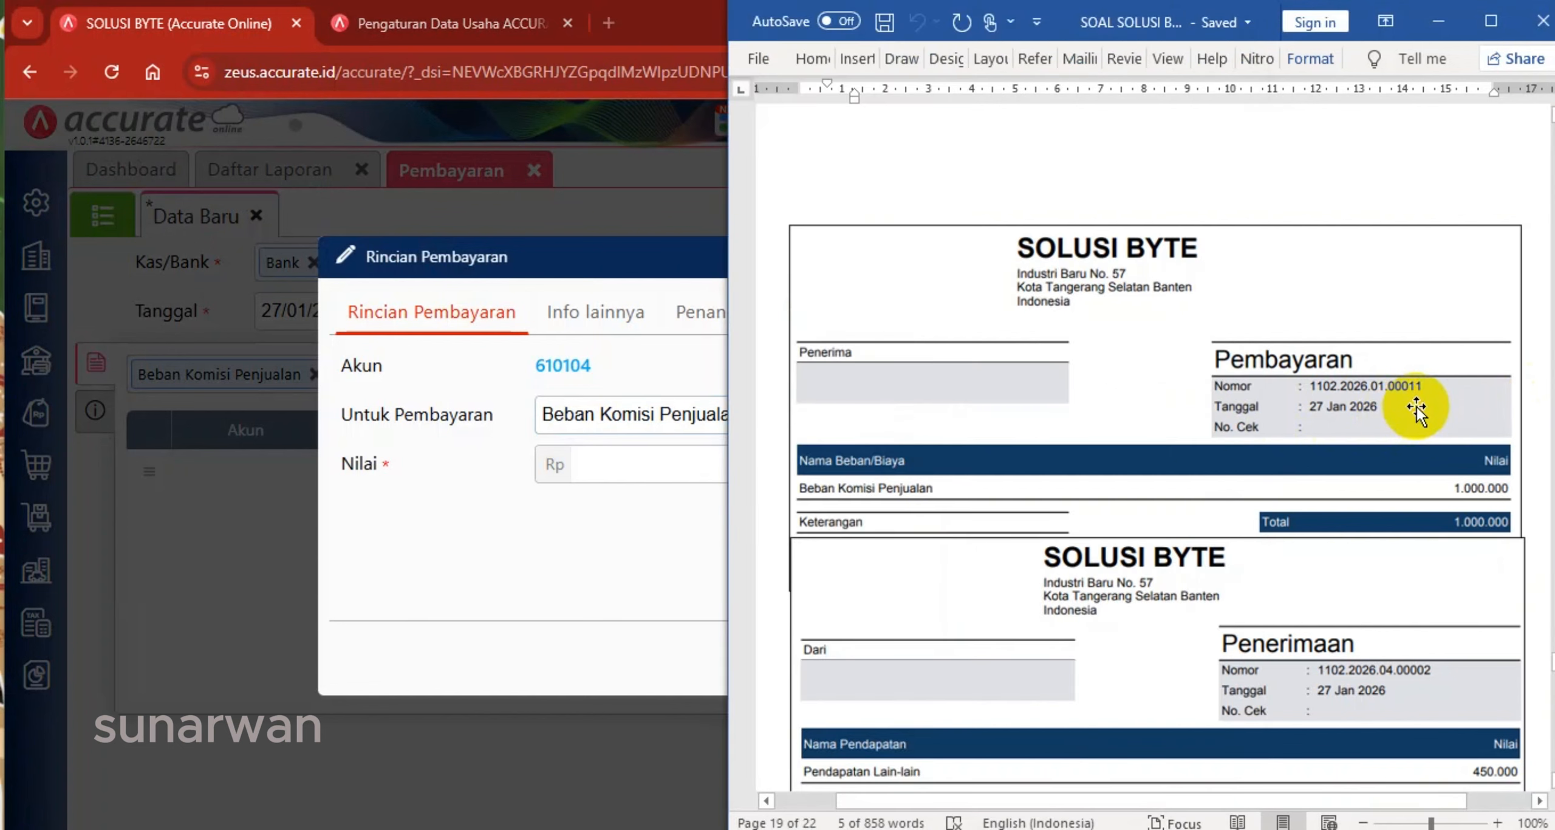
{"action": "left_click", "coordinate": [644, 452]}
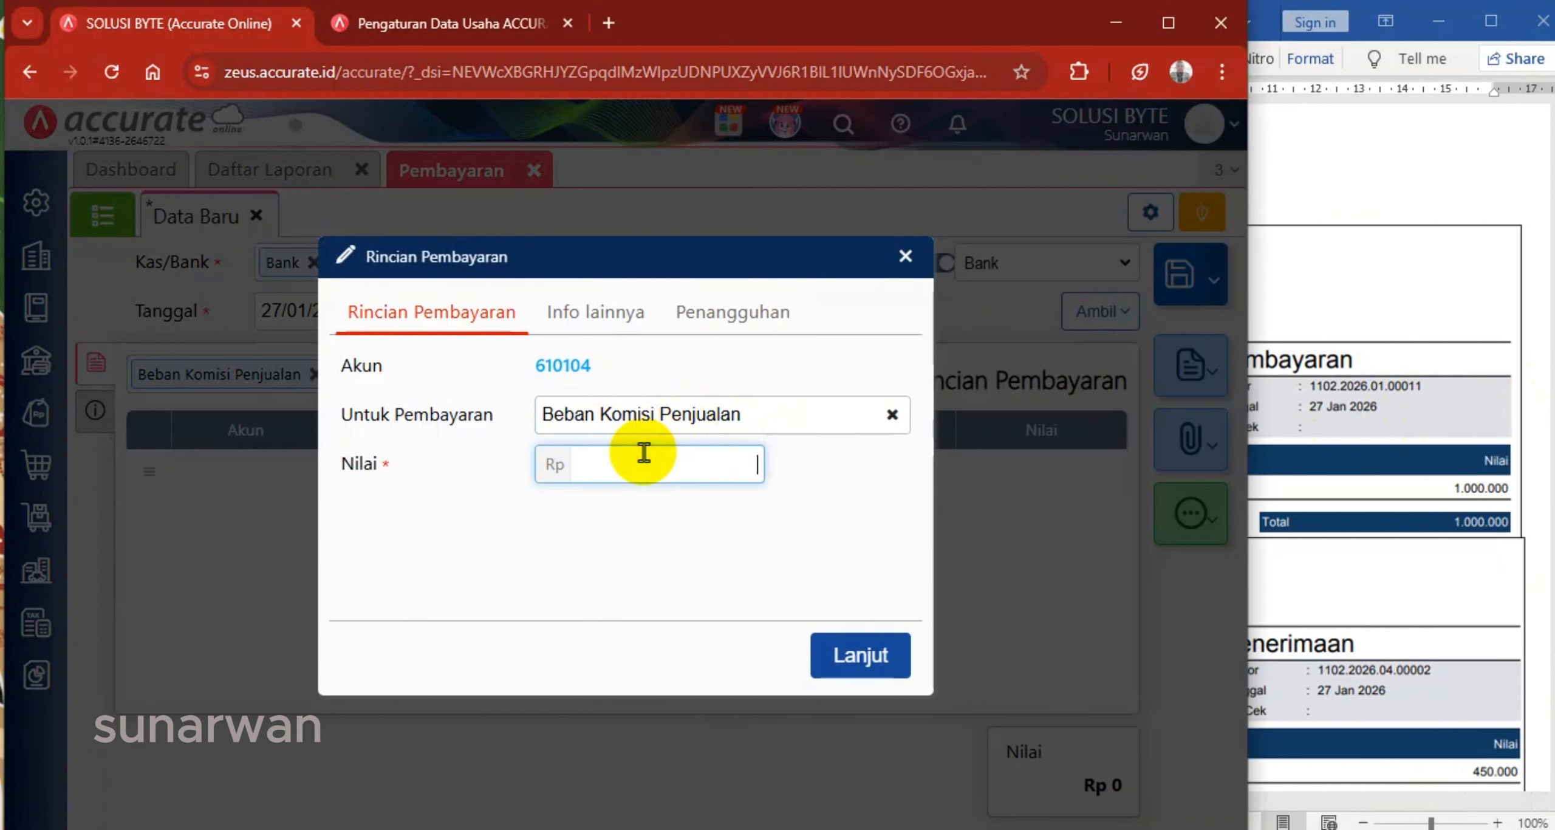
{"action": "type", "text": "1000"}
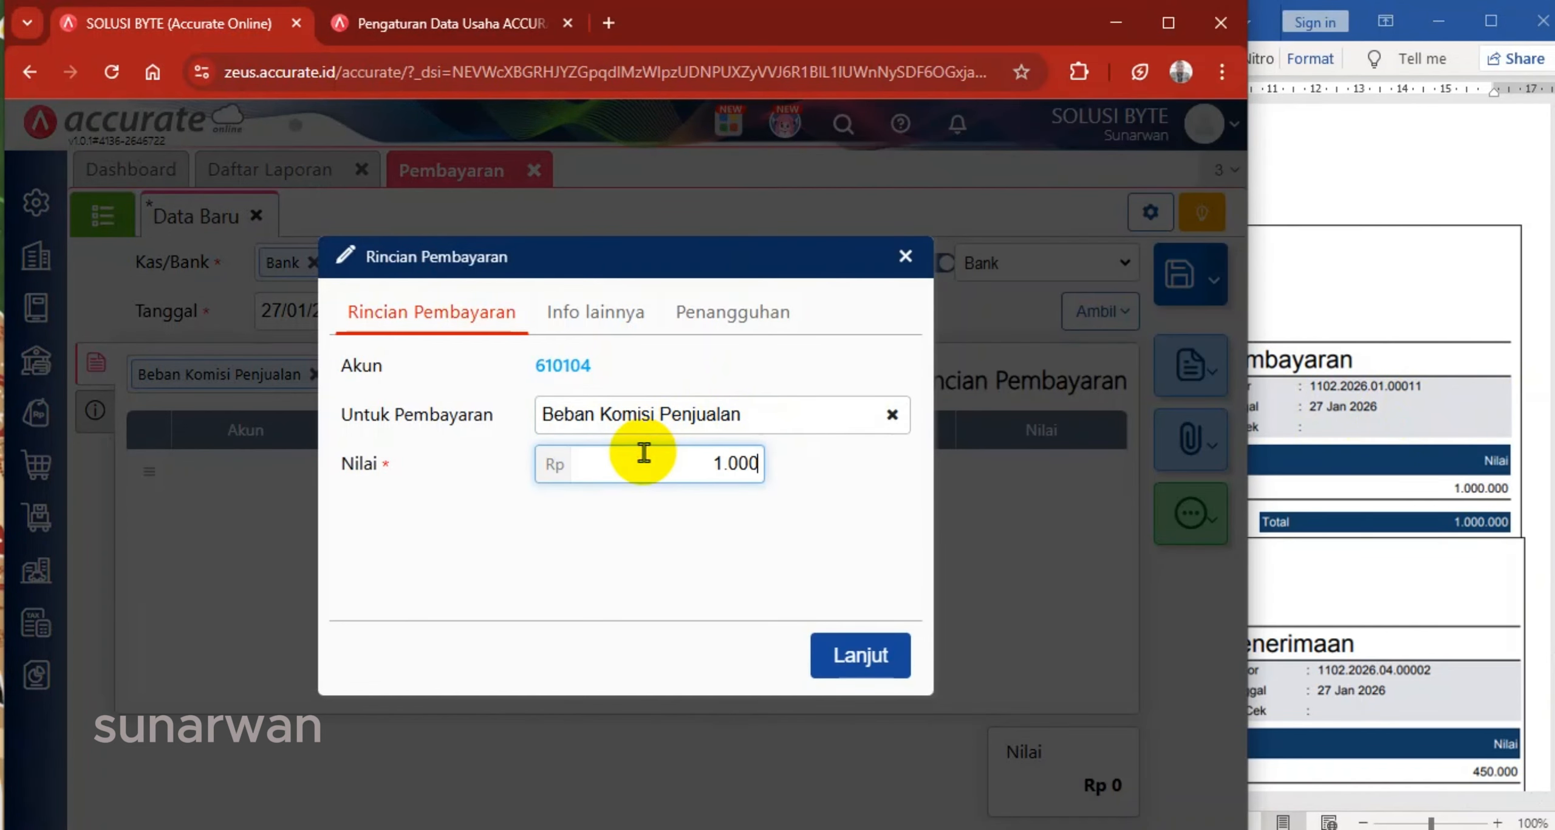
{"action": "left_click", "coordinate": [864, 652]}
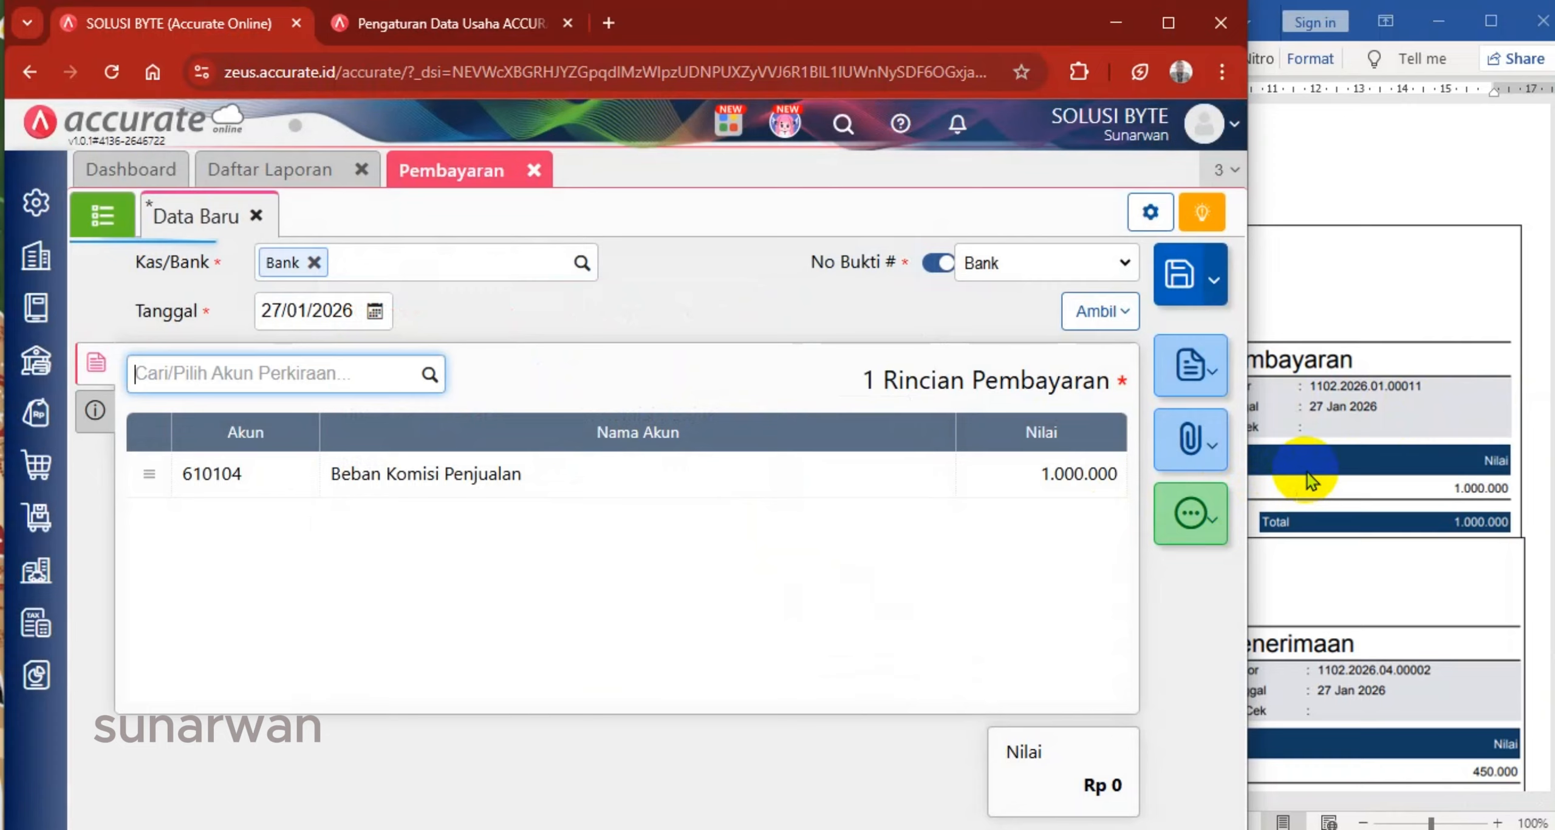
Check the Beban Komisi Penjualan voucher in the Word document for a note, and save the payment
{"action": "left_click", "coordinate": [1312, 480]}
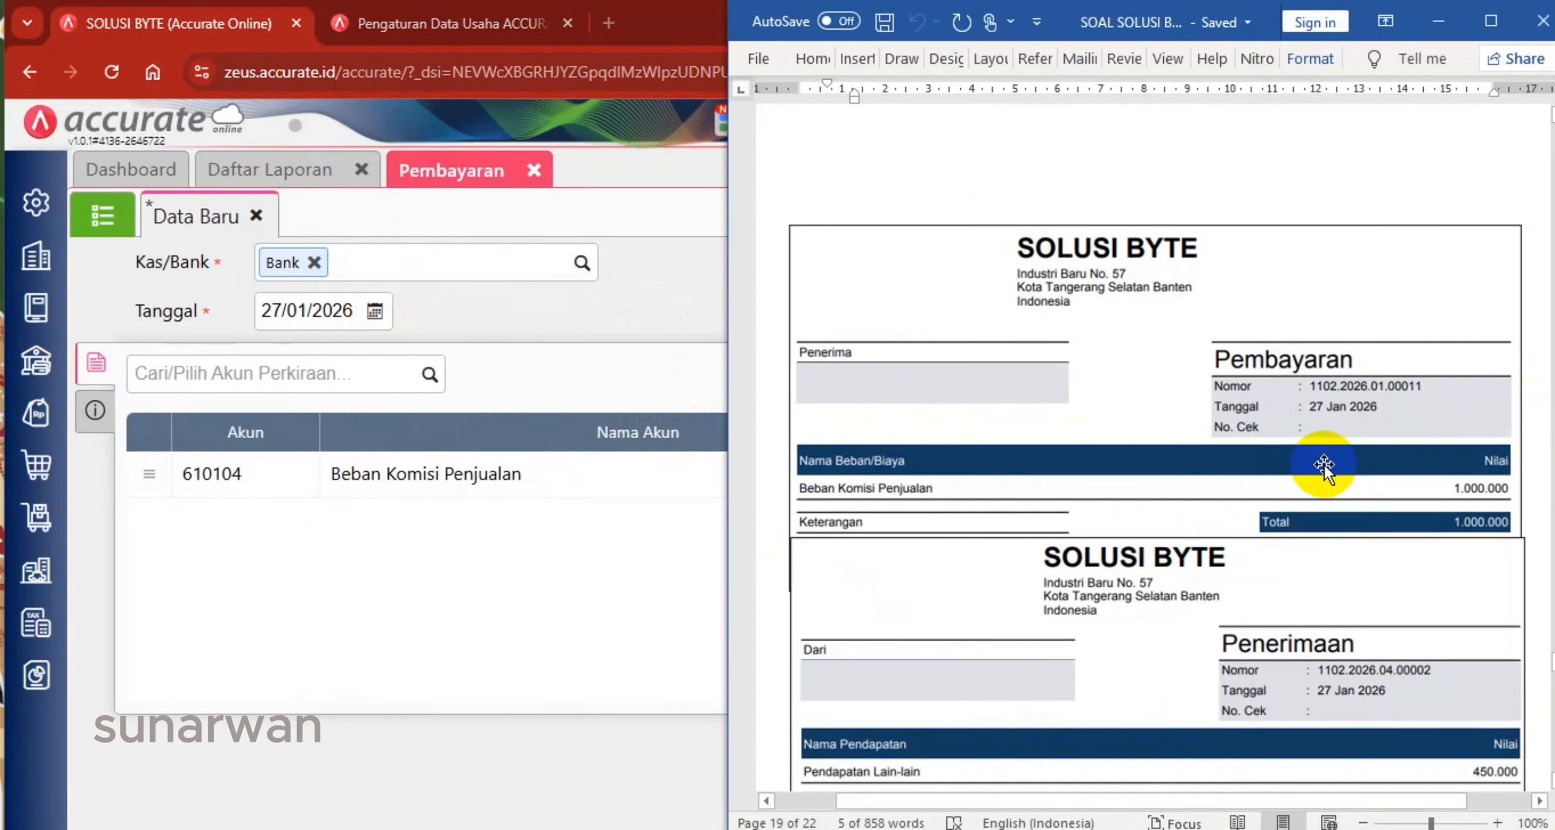
{"action": "scroll", "coordinate": [910, 480], "scroll_direction": "down", "scroll_amount": 3}
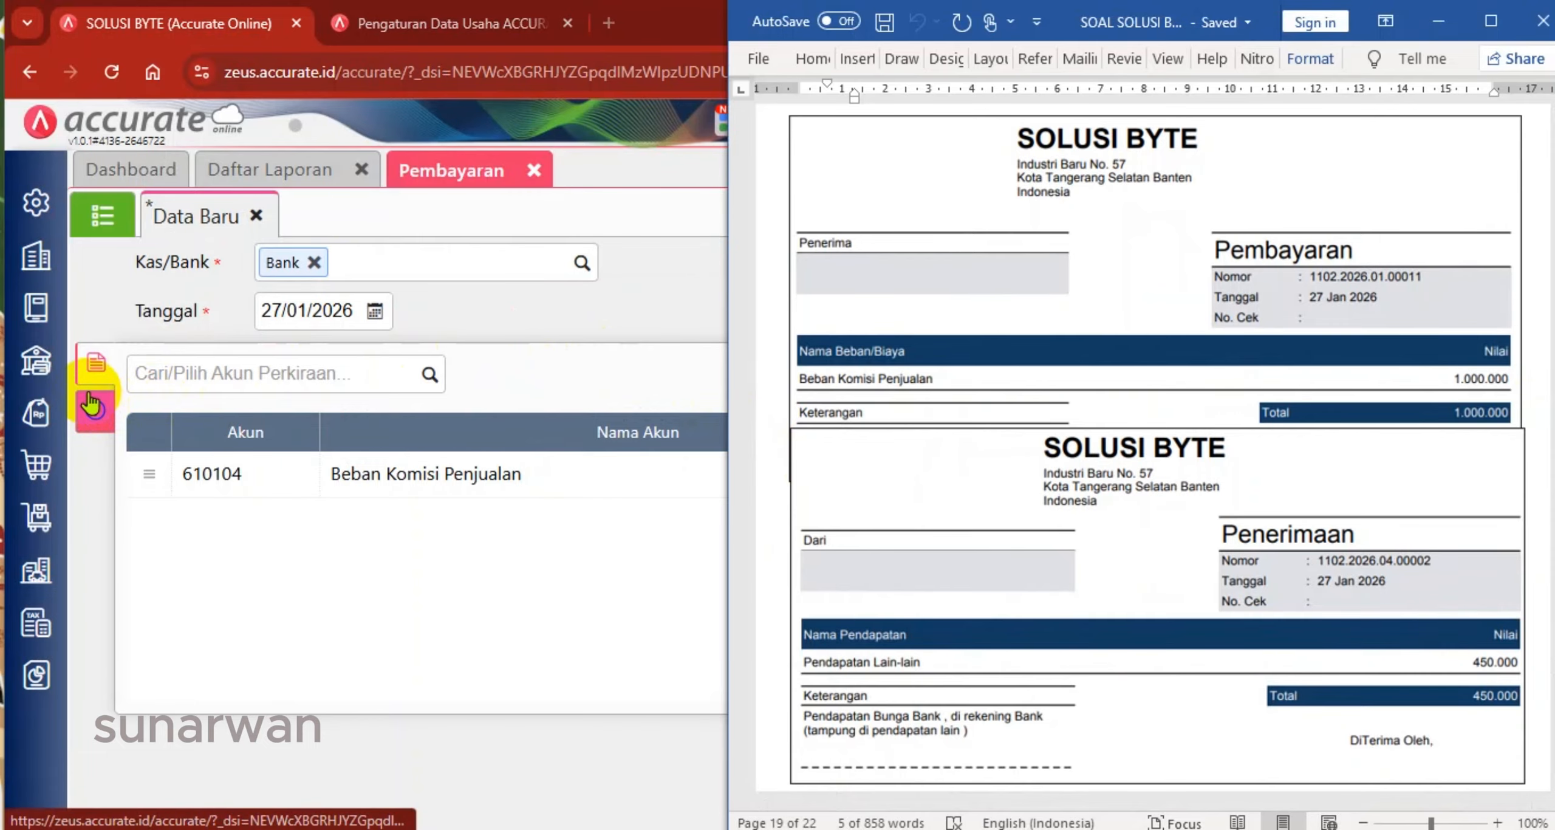
{"action": "left_click", "coordinate": [544, 330]}
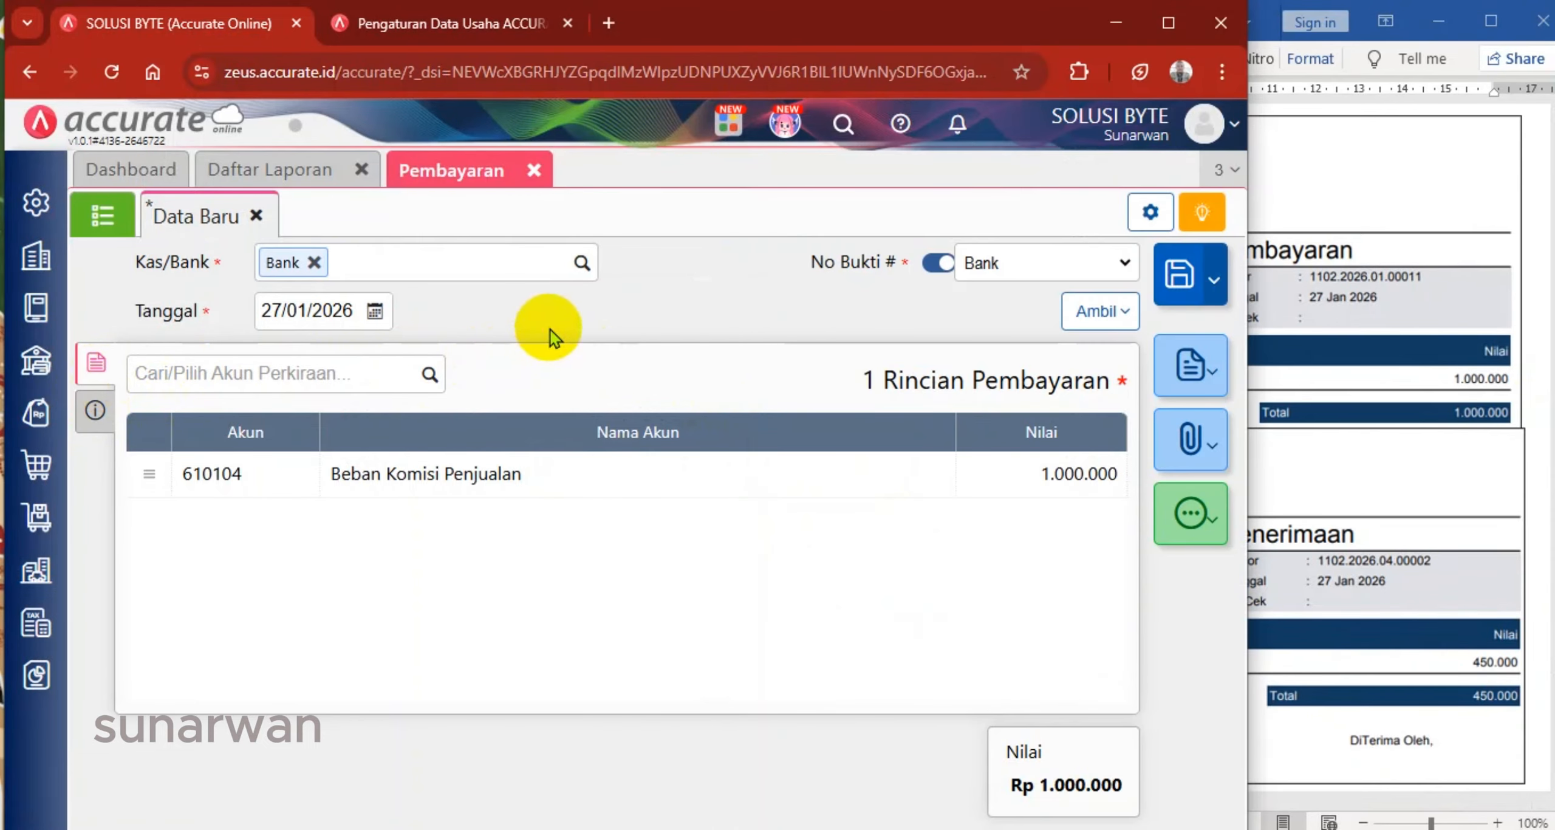
{"action": "left_click", "coordinate": [1175, 285]}
Remove blank lines above the Beban Komisi Penjualan voucher in the Word document
{"action": "left_click", "coordinate": [1386, 363]}
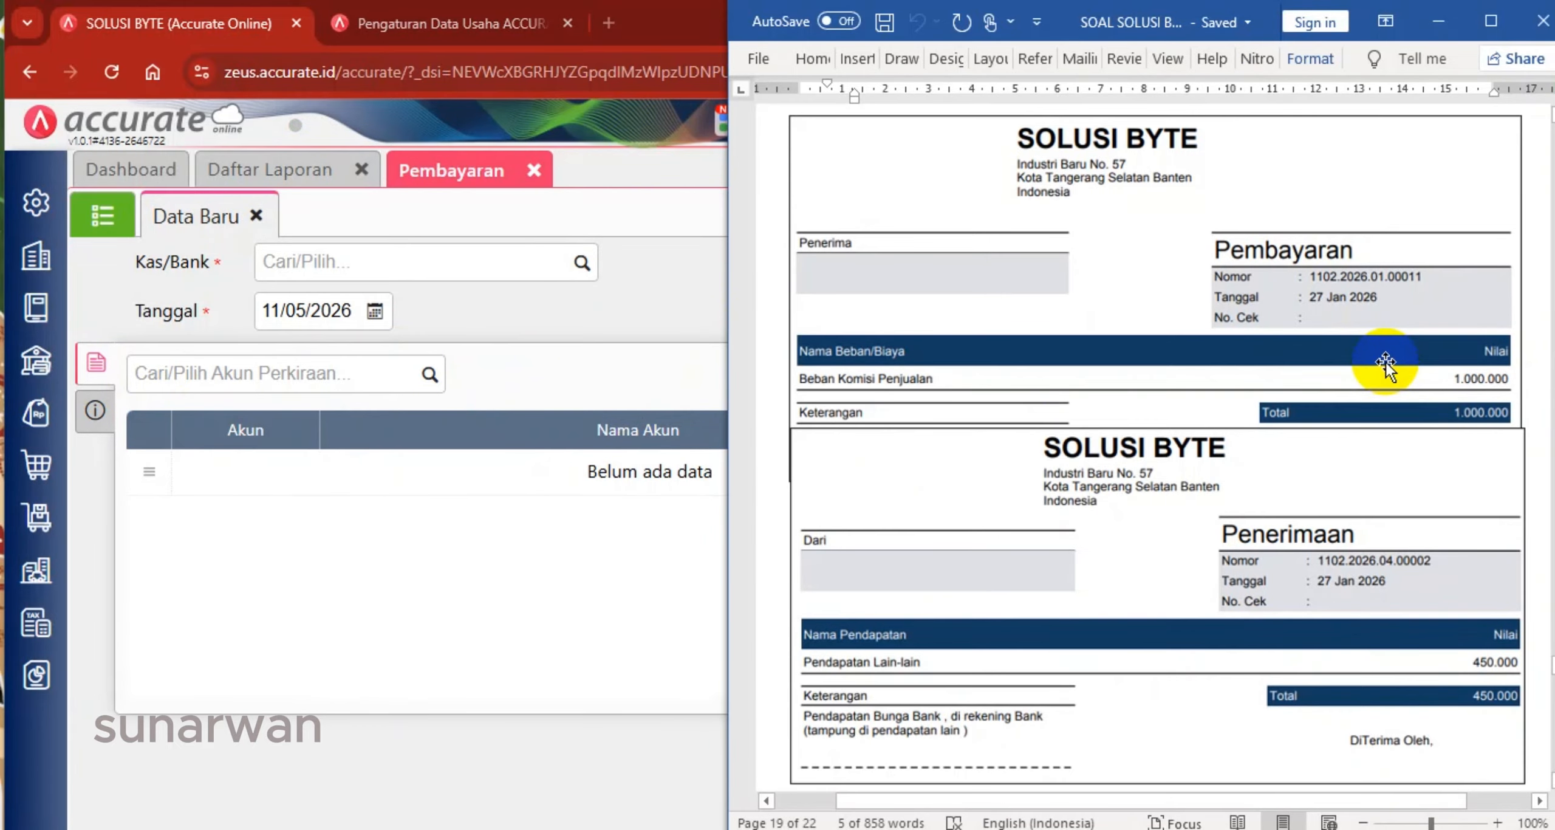
{"action": "scroll", "coordinate": [1306, 340], "scroll_direction": "up", "scroll_amount": 4}
{"action": "left_click", "coordinate": [1187, 299]}
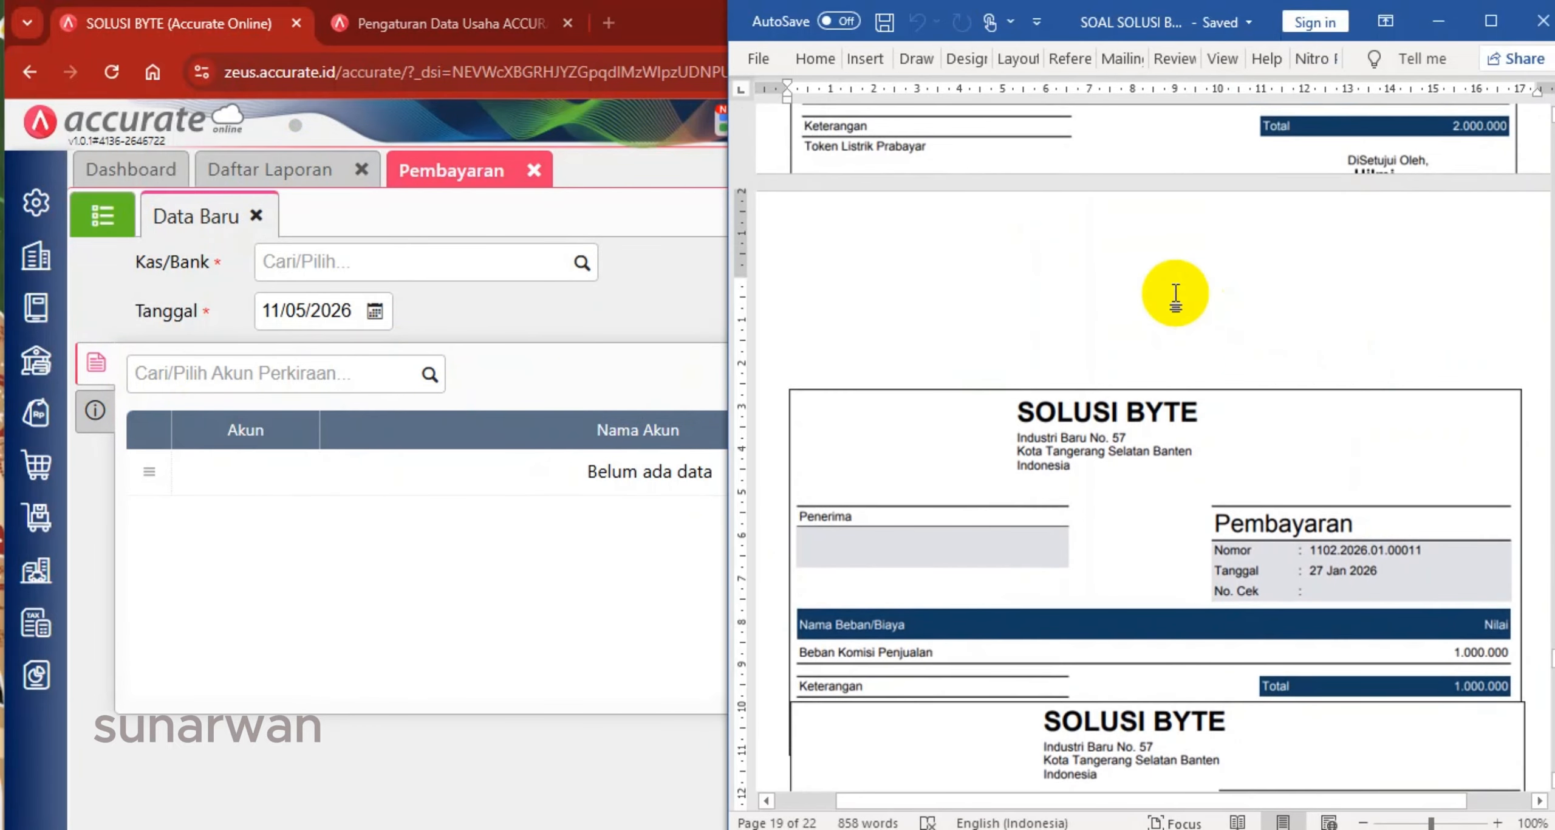
{"action": "key", "text": "Delete"}
{"action": "key", "text": "Delete"}
{"action": "key", "text": "Delete"}
{"action": "key", "text": "Delete"}
{"action": "key", "text": "Delete"}
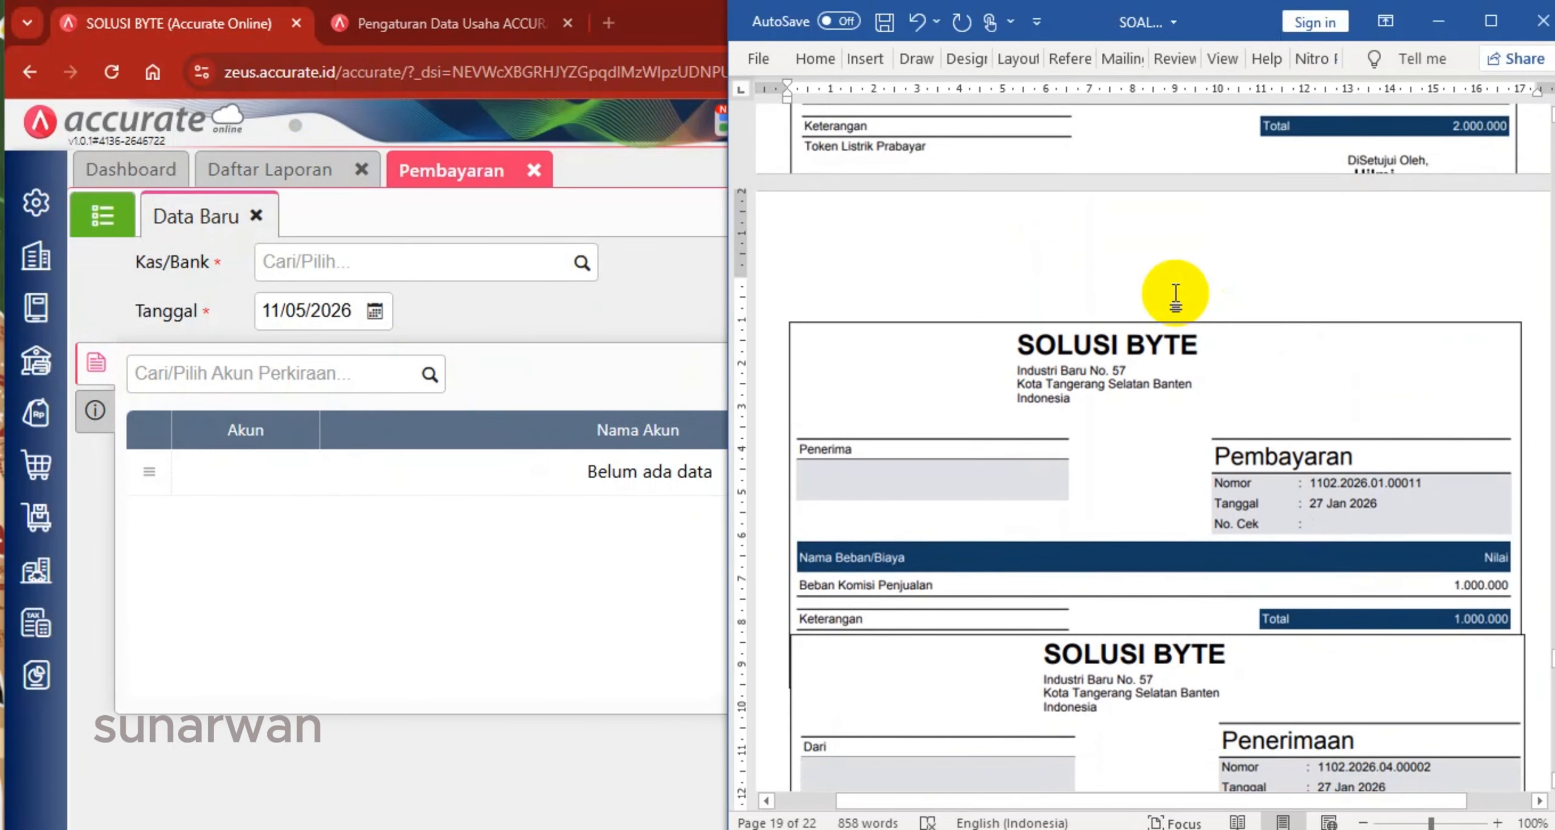
Find the Pendapatan Lain-lain receipt in the Word document and start a new Penerimaan with Kas/Bank set to Bank
{"action": "scroll", "coordinate": [1176, 294], "scroll_direction": "down", "scroll_amount": 3}
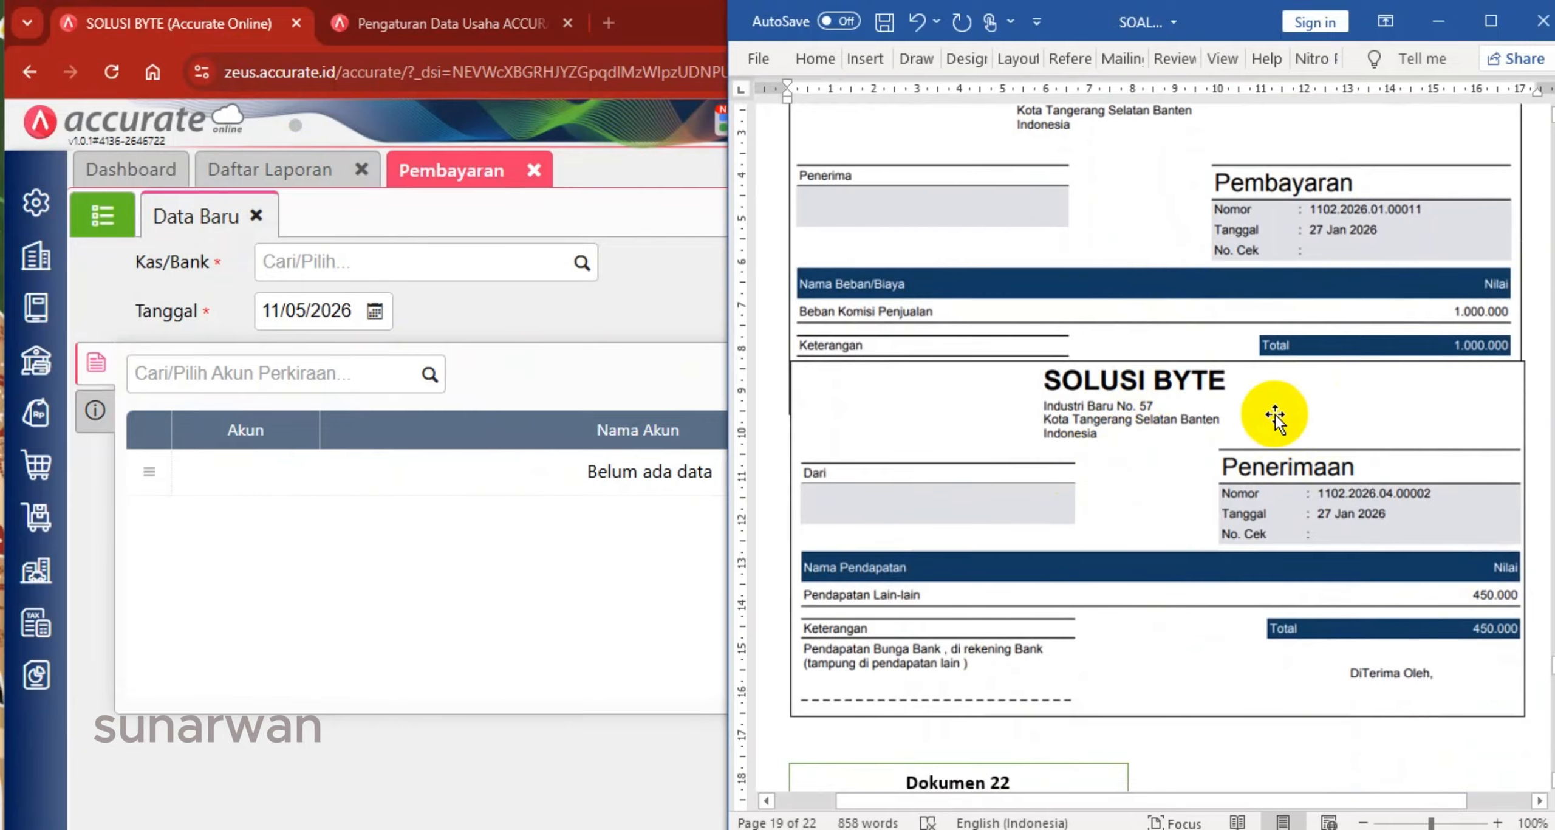
{"action": "scroll", "coordinate": [1222, 426], "scroll_direction": "down", "scroll_amount": 1}
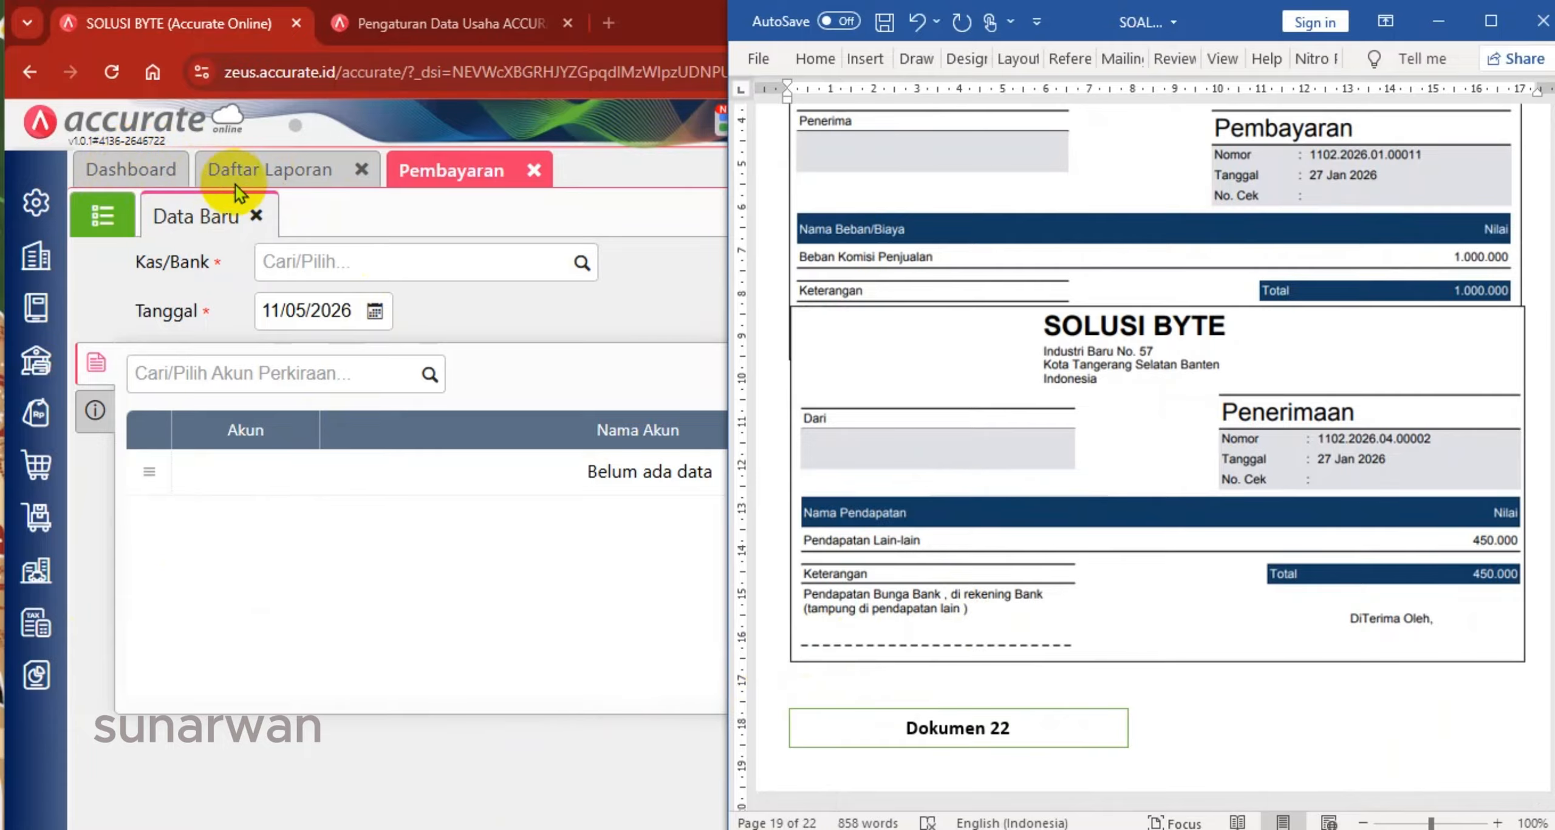
{"action": "left_click", "coordinate": [47, 360]}
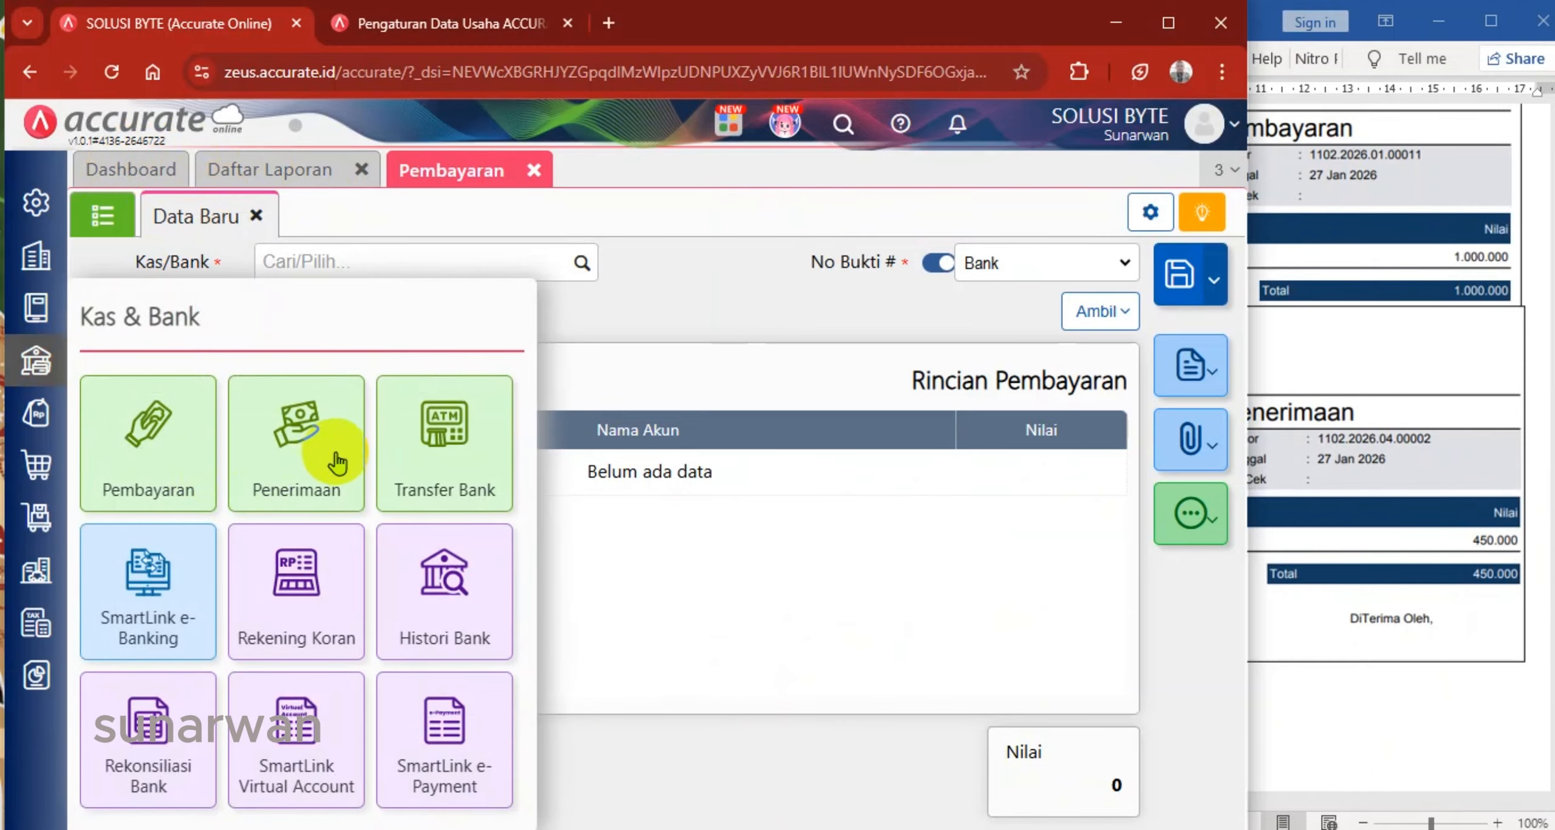
{"action": "left_click", "coordinate": [314, 440]}
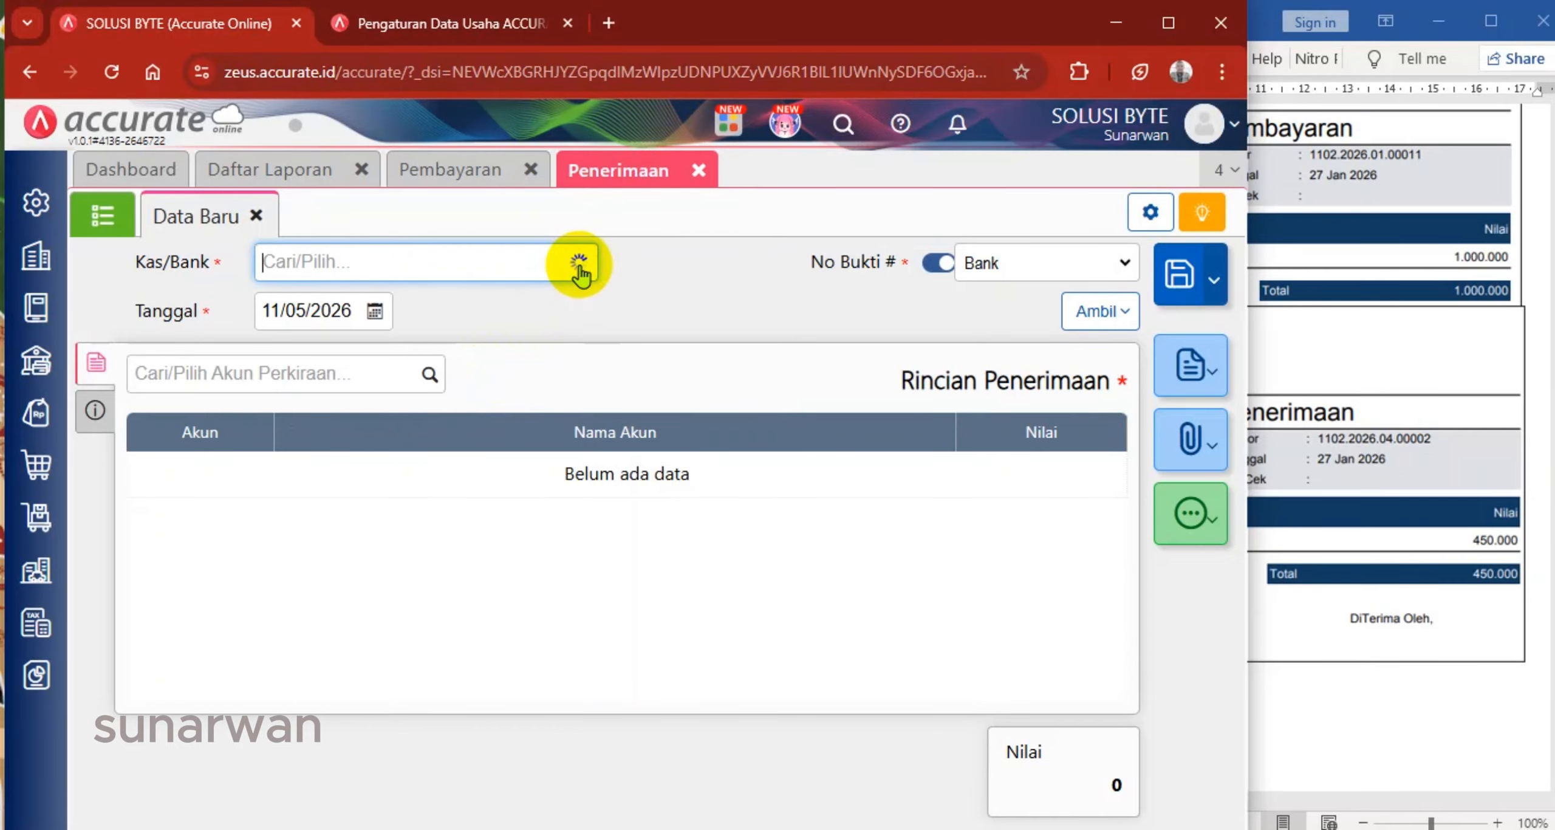
{"action": "left_click", "coordinate": [581, 265]}
{"action": "left_click", "coordinate": [328, 389]}
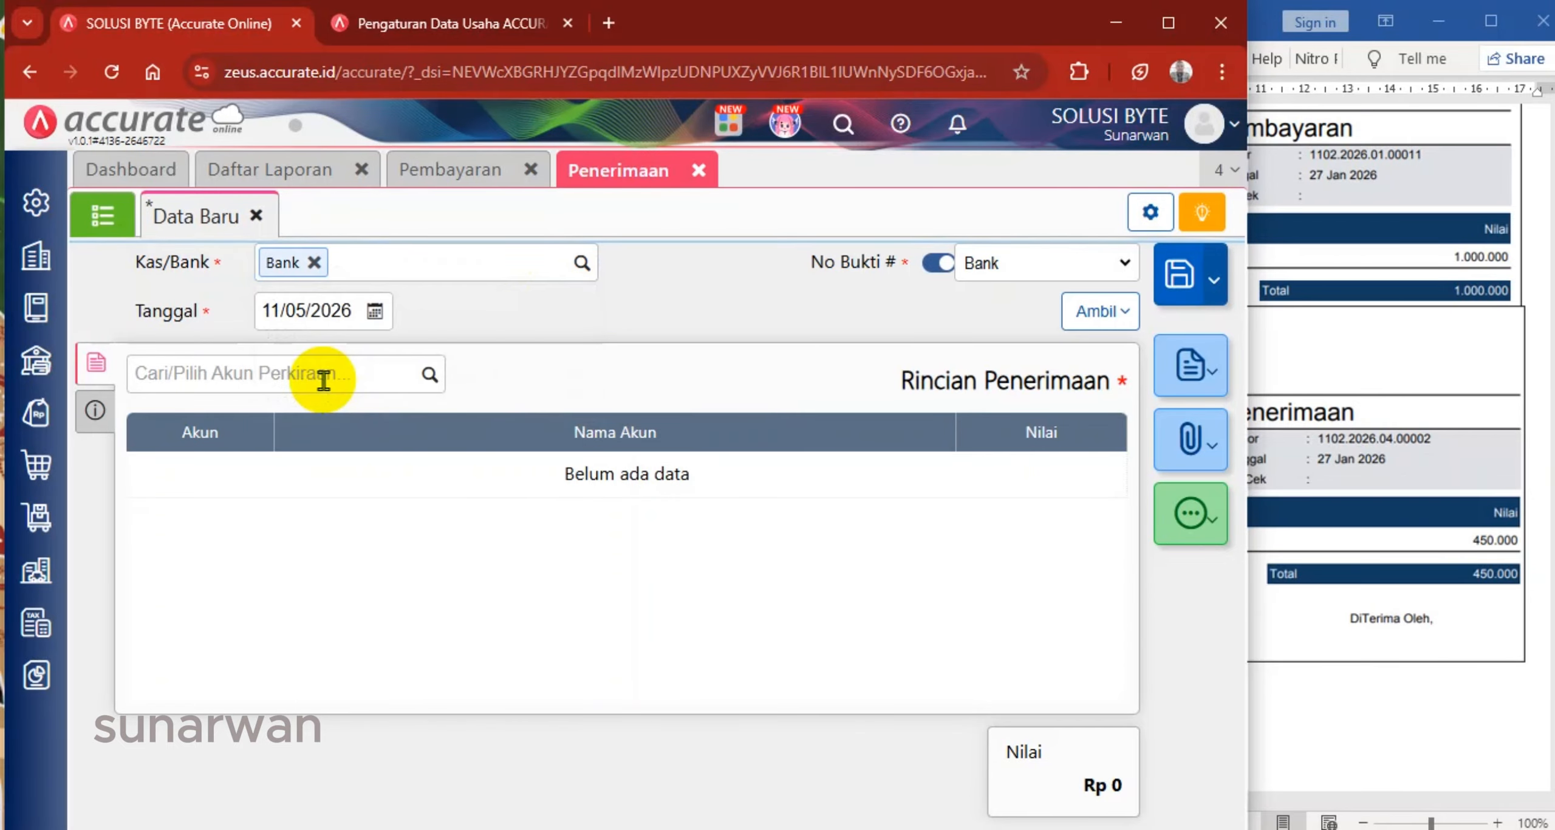
Set the receipt's Tanggal to 27/01/2026, as on the Penerimaan voucher
{"action": "left_click", "coordinate": [356, 314]}
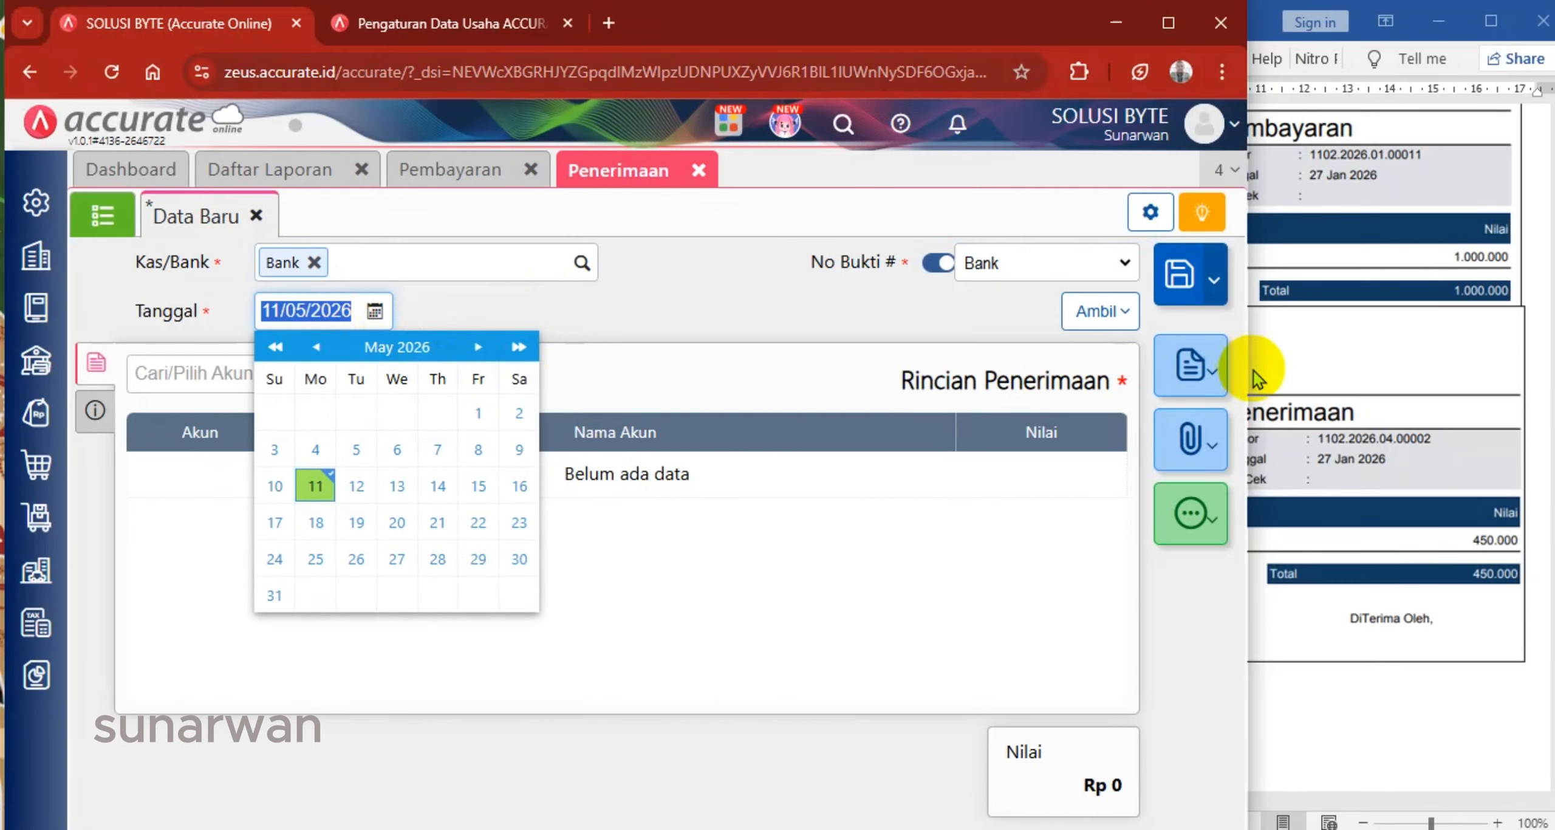
{"action": "left_click", "coordinate": [1363, 404]}
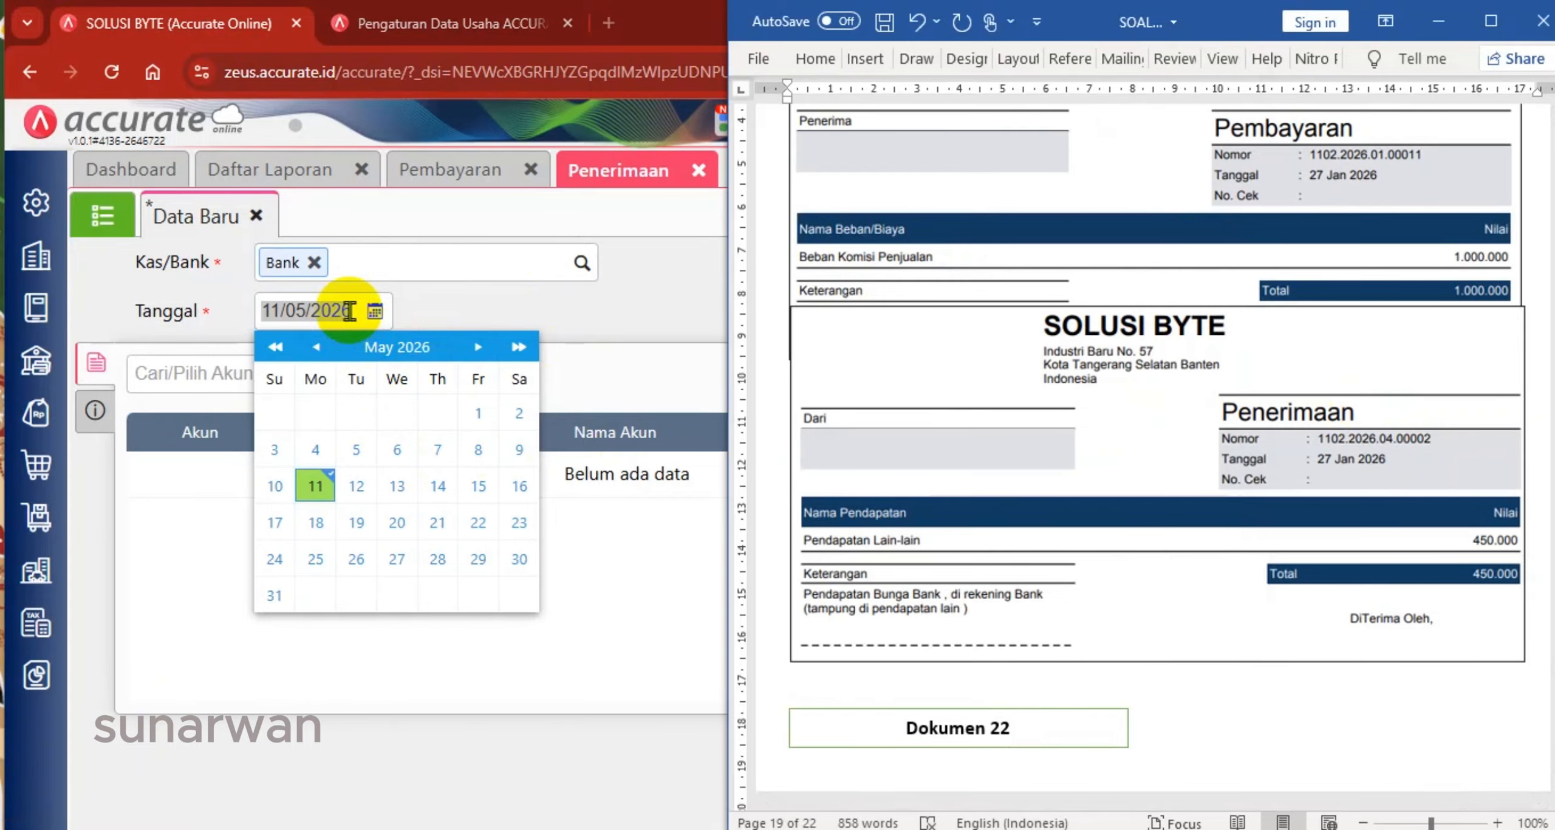
{"action": "type", "text": "27"}
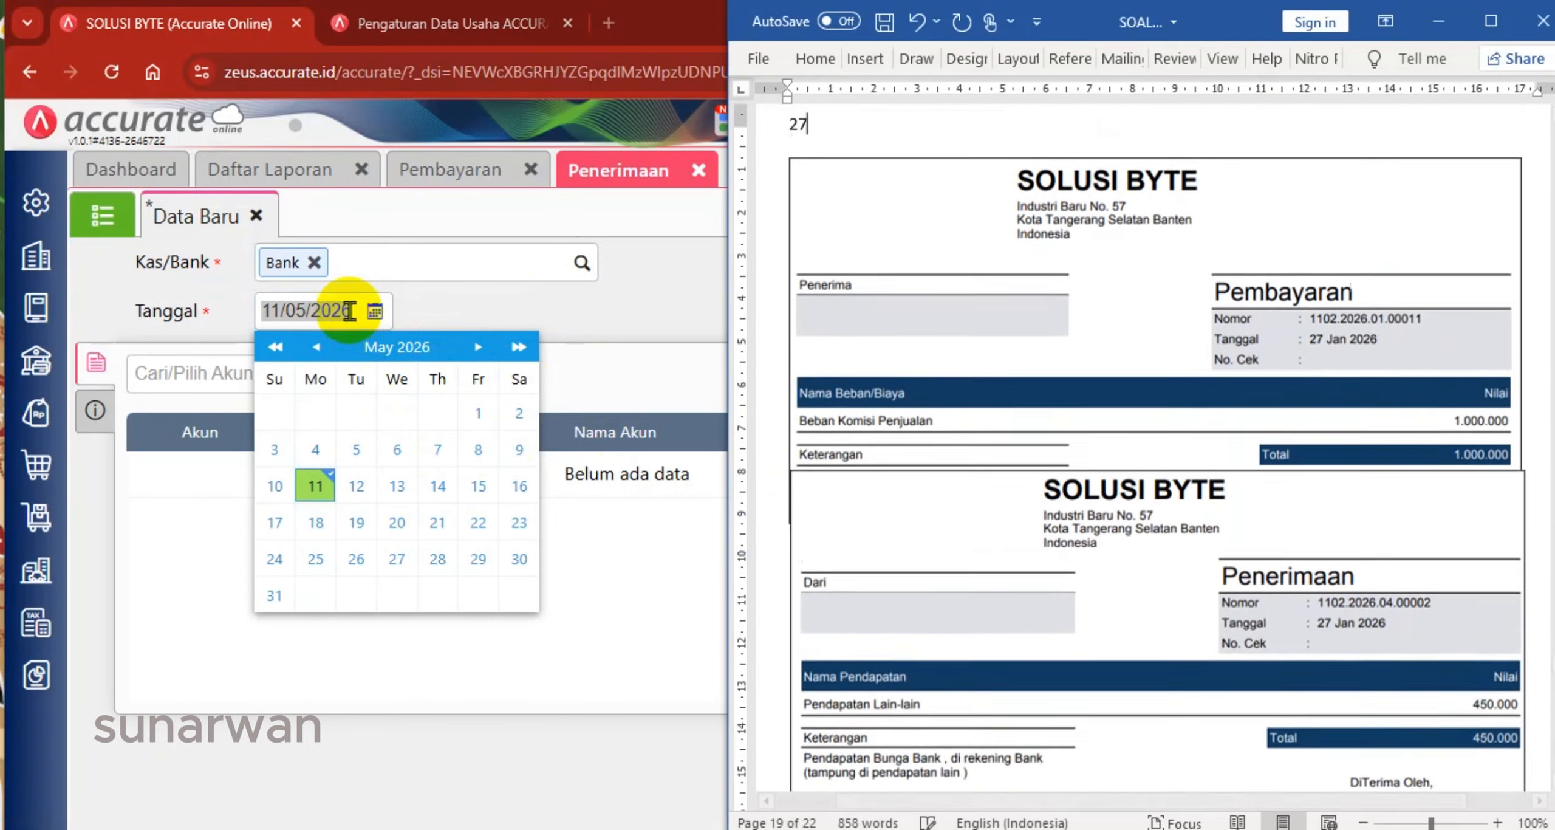
{"action": "left_click", "coordinate": [349, 311]}
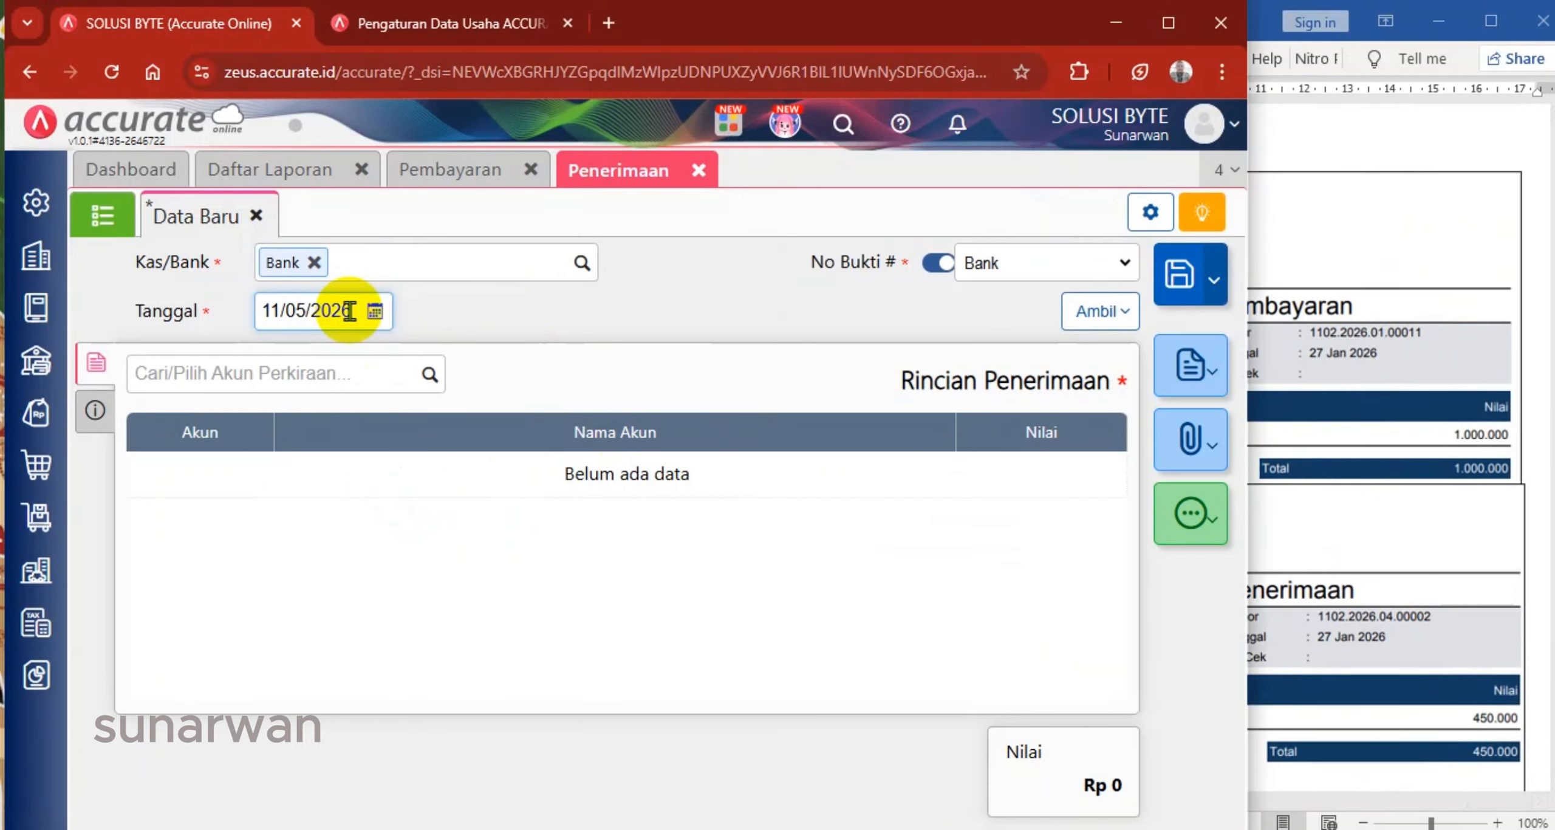
{"action": "left_click_drag", "start_coordinate": [350, 311], "coordinate": [227, 314]}
{"action": "type", "text": "27"}
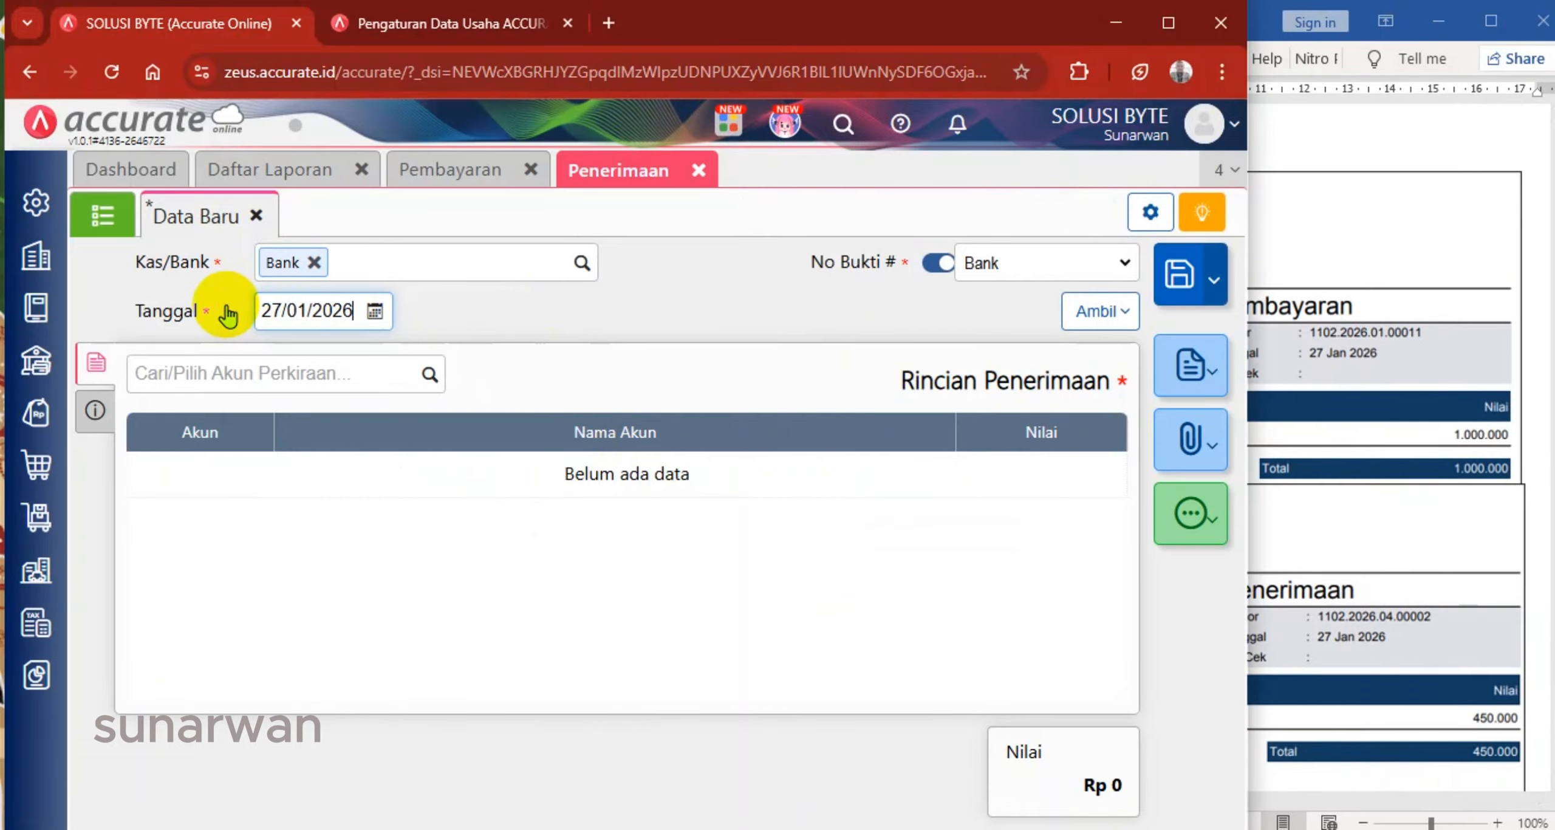
Add Pendapatan Lain-lain (8101) to the receipt details with a value of 450.000
{"action": "left_click", "coordinate": [1447, 243]}
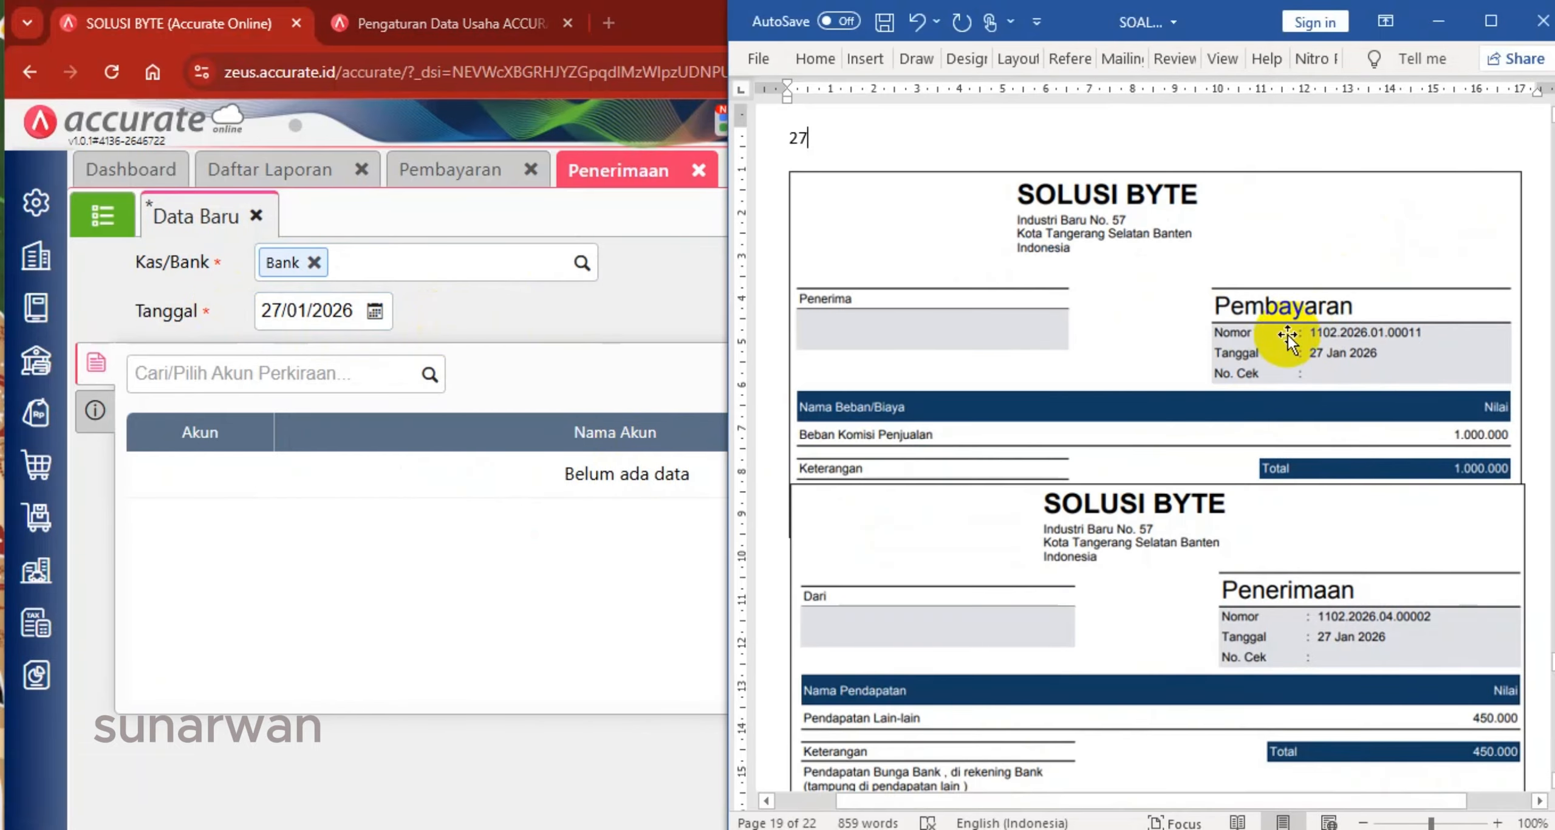
{"action": "scroll", "coordinate": [1285, 343], "scroll_direction": "down", "scroll_amount": 3}
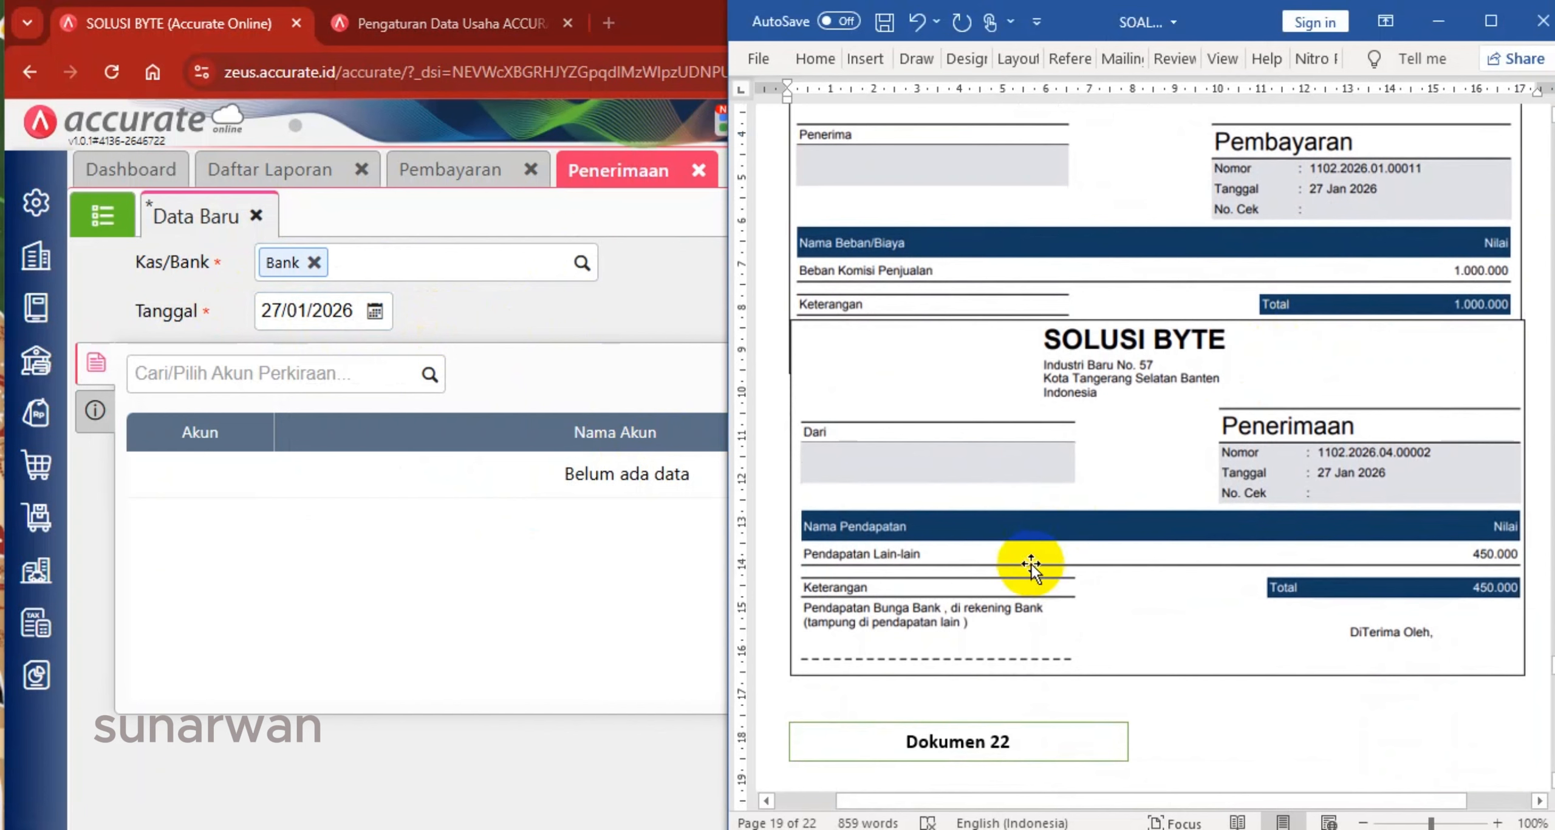
{"action": "left_click", "coordinate": [429, 376]}
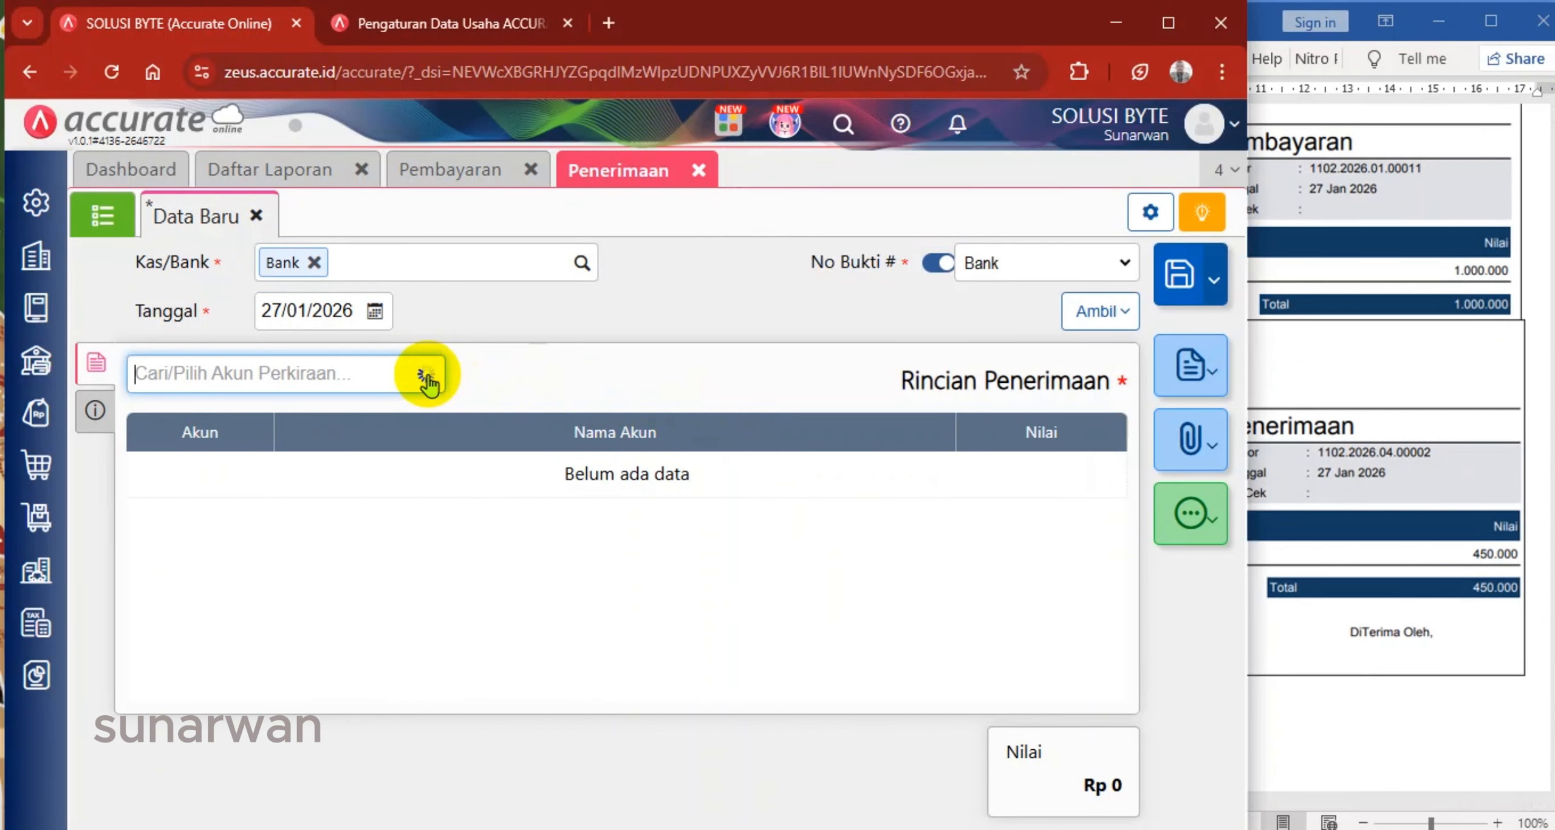
{"action": "type", "text": "d"}
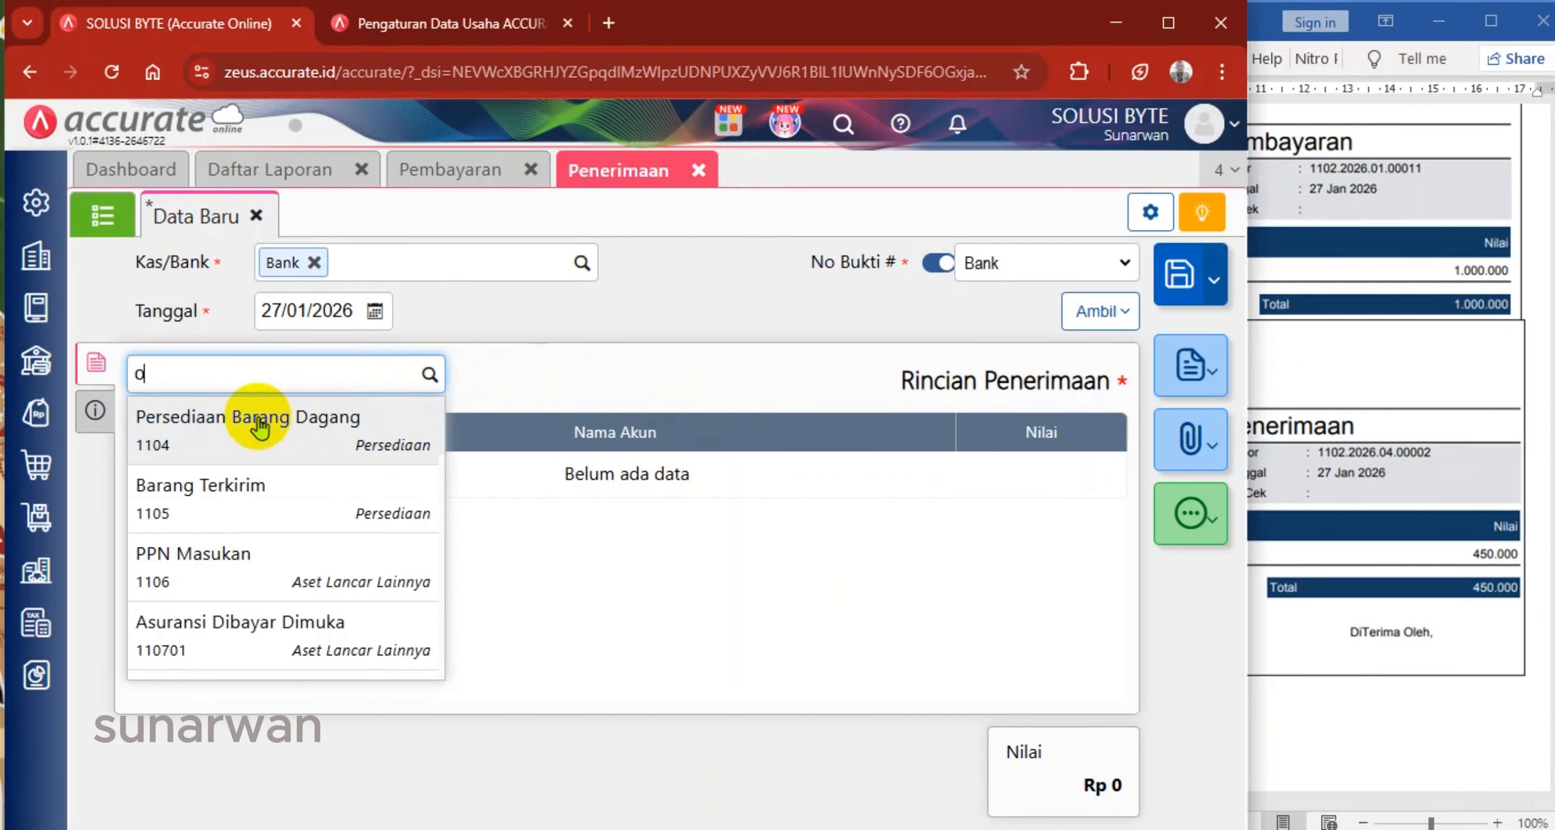
{"action": "key", "text": "BackSpace"}
{"action": "key", "text": "BackSpace"}
{"action": "key", "text": "BackSpace"}
{"action": "type", "text": "penda"}
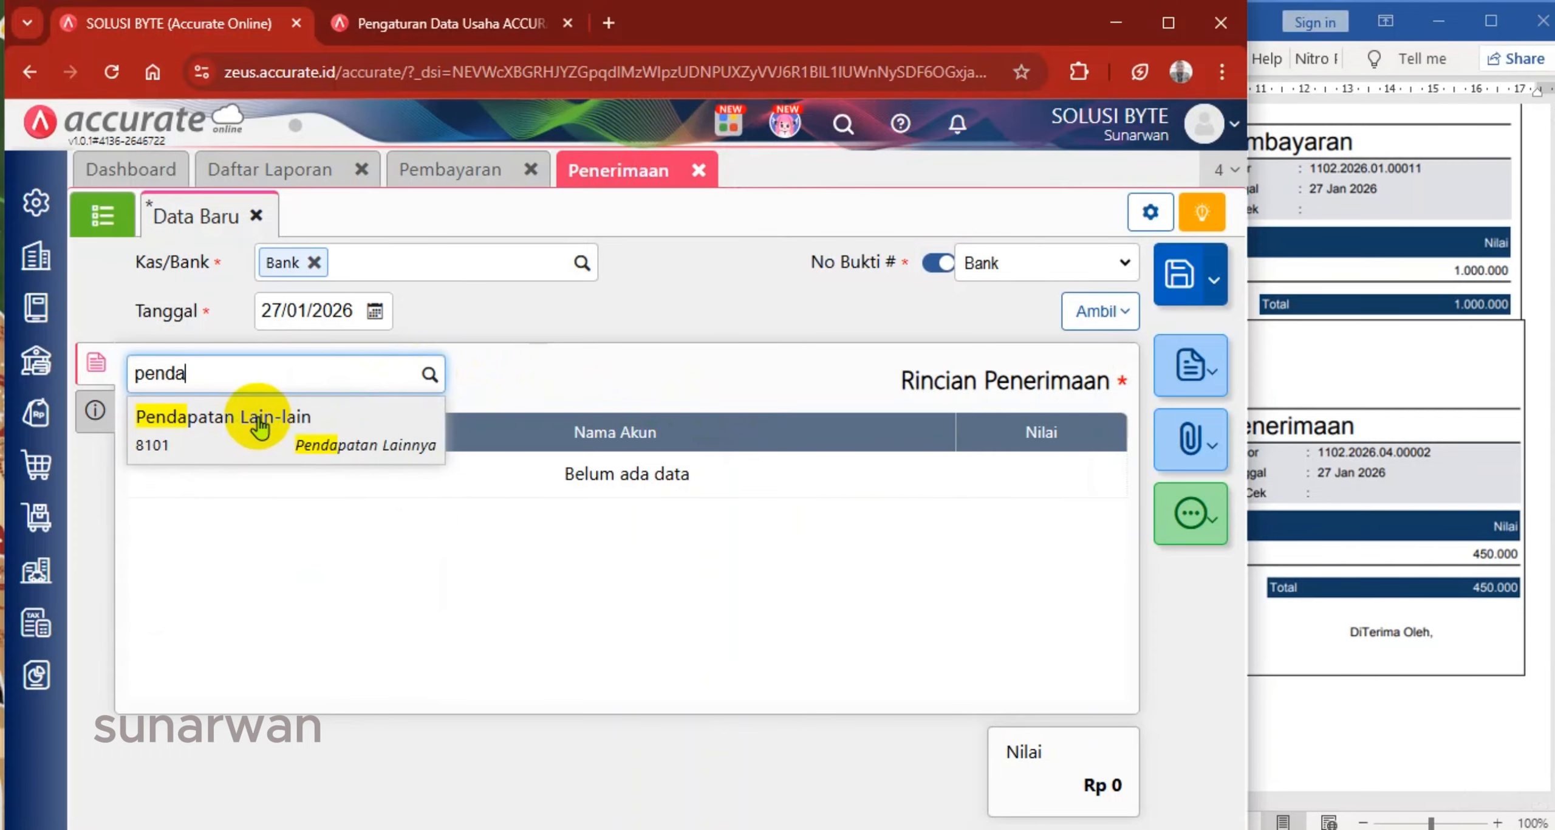
{"action": "left_click", "coordinate": [260, 425]}
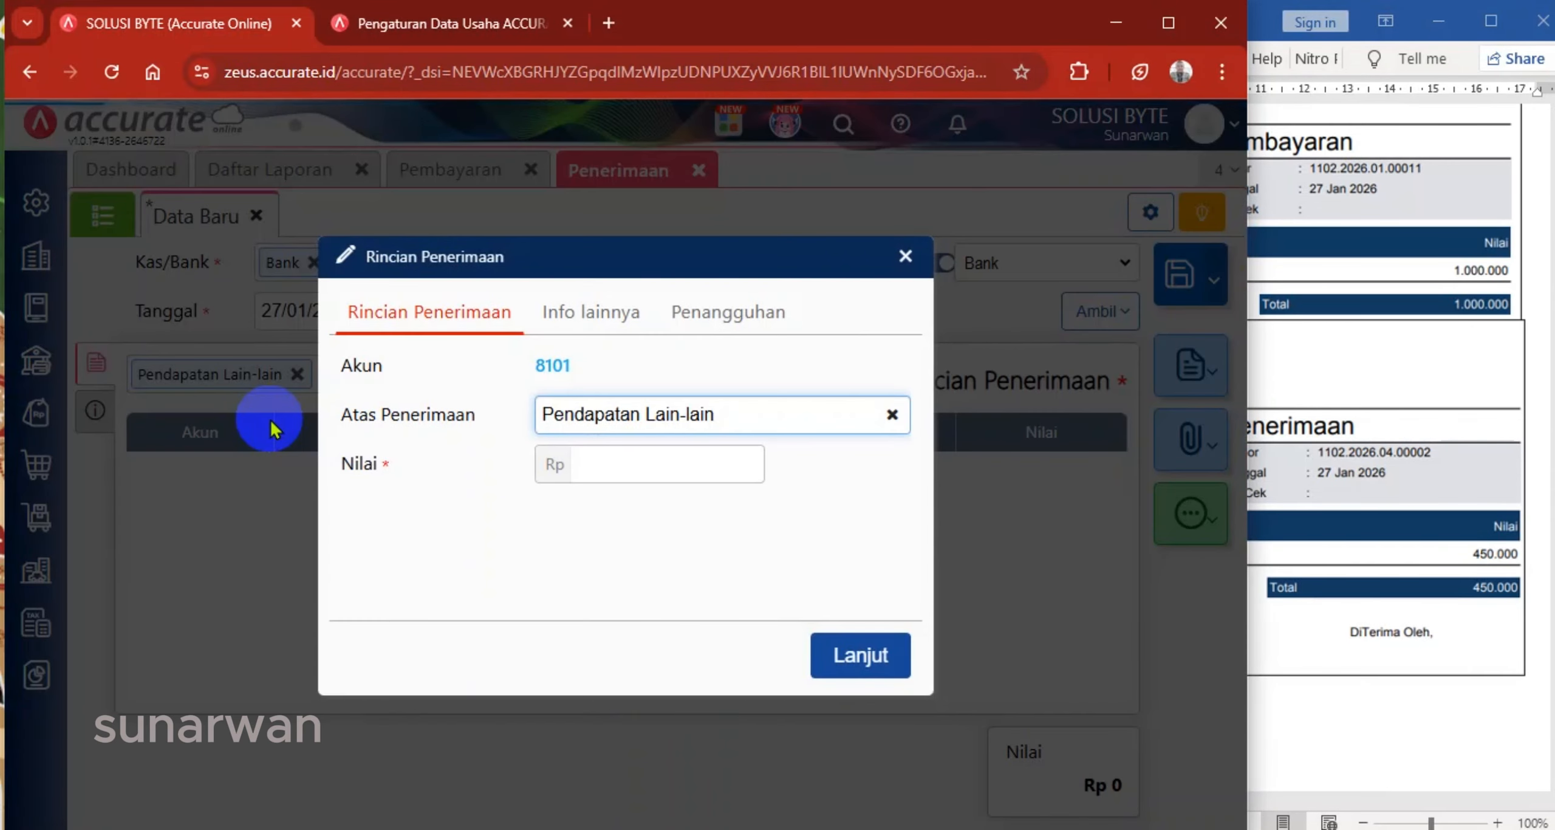
{"action": "left_click", "coordinate": [670, 466]}
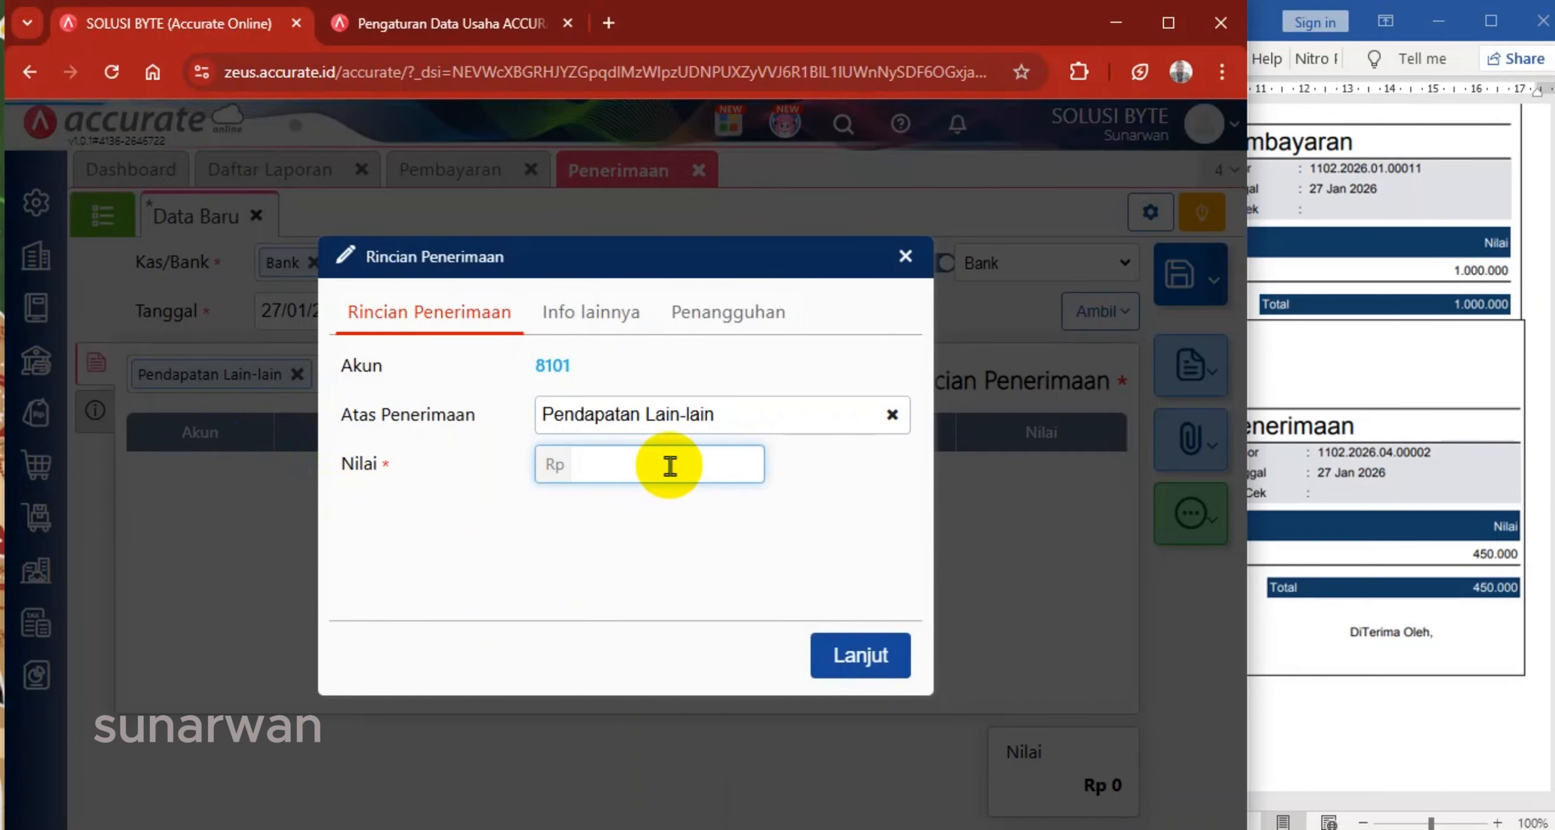
{"action": "type", "text": "4.500"}
{"action": "left_click", "coordinate": [837, 645]}
Enter "Bunga Bank" as the receipt's Catatan, save the receipt and return to the Word document
{"action": "left_click", "coordinate": [1316, 534]}
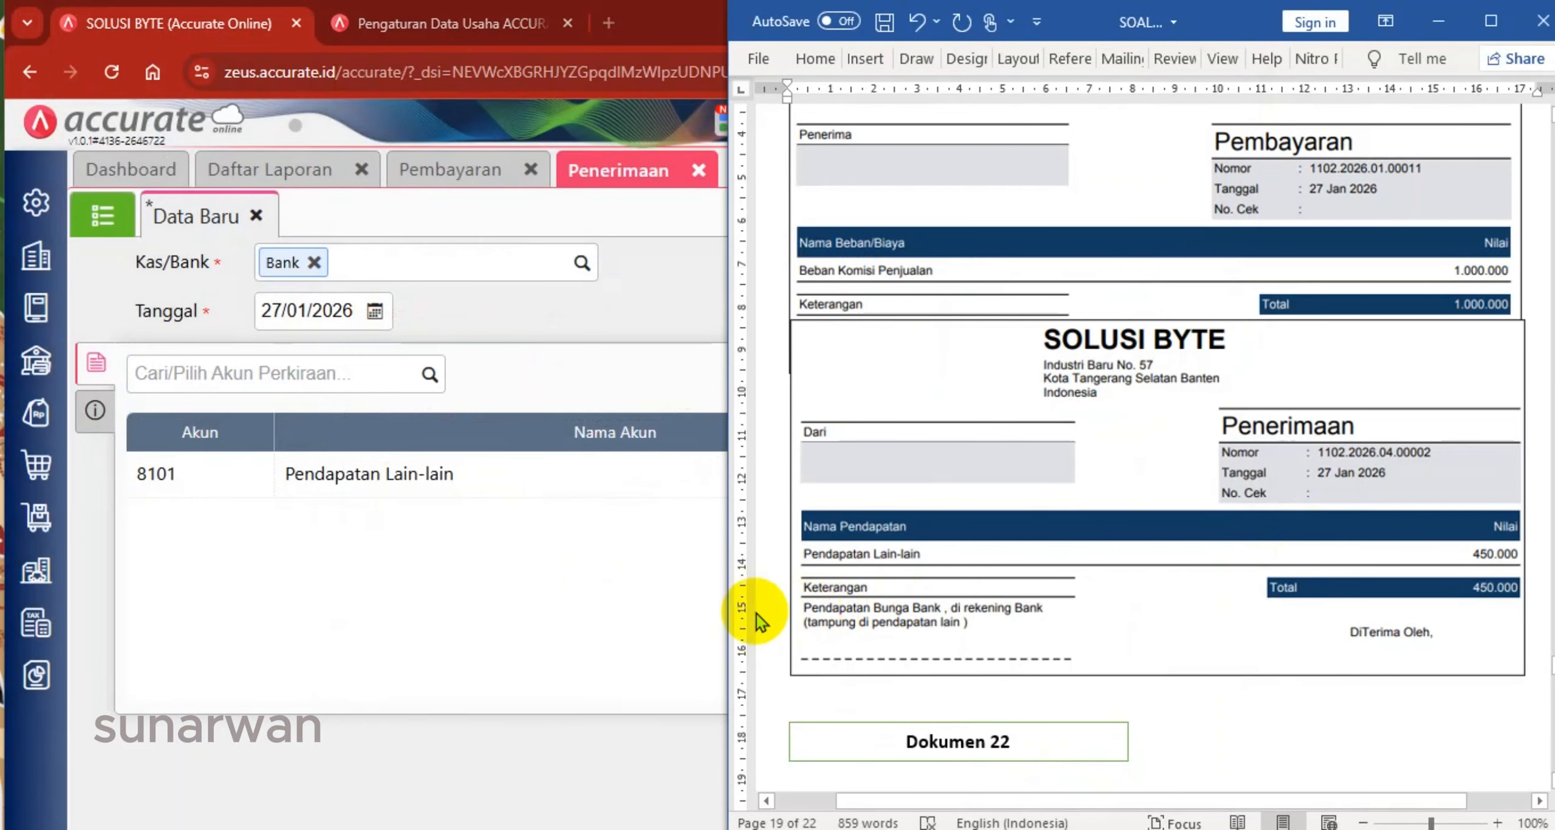
{"action": "left_click", "coordinate": [94, 408]}
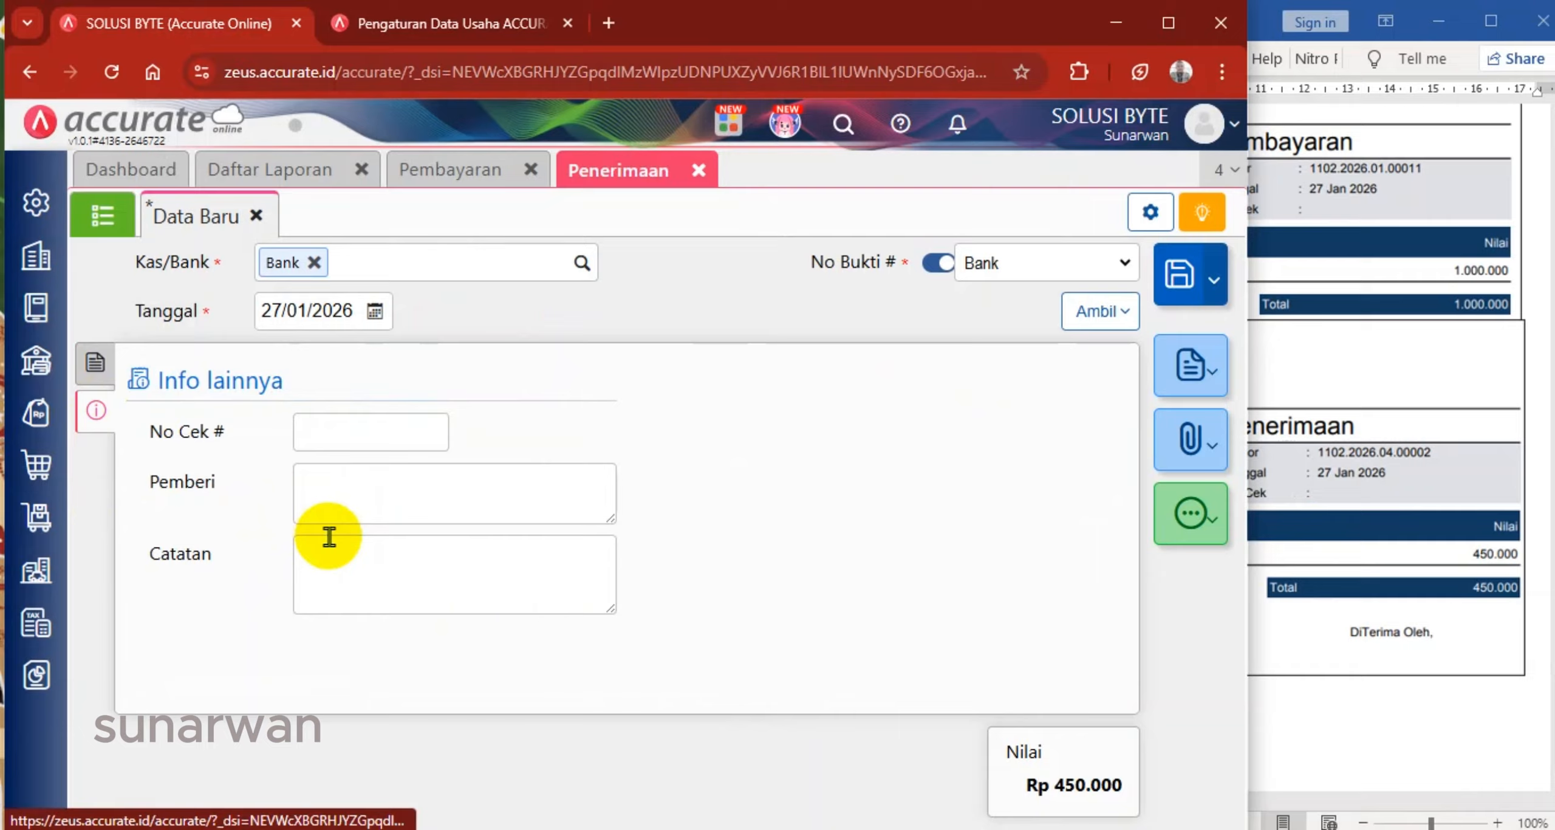
{"action": "left_click", "coordinate": [350, 571]}
{"action": "type", "text": "Bun"}
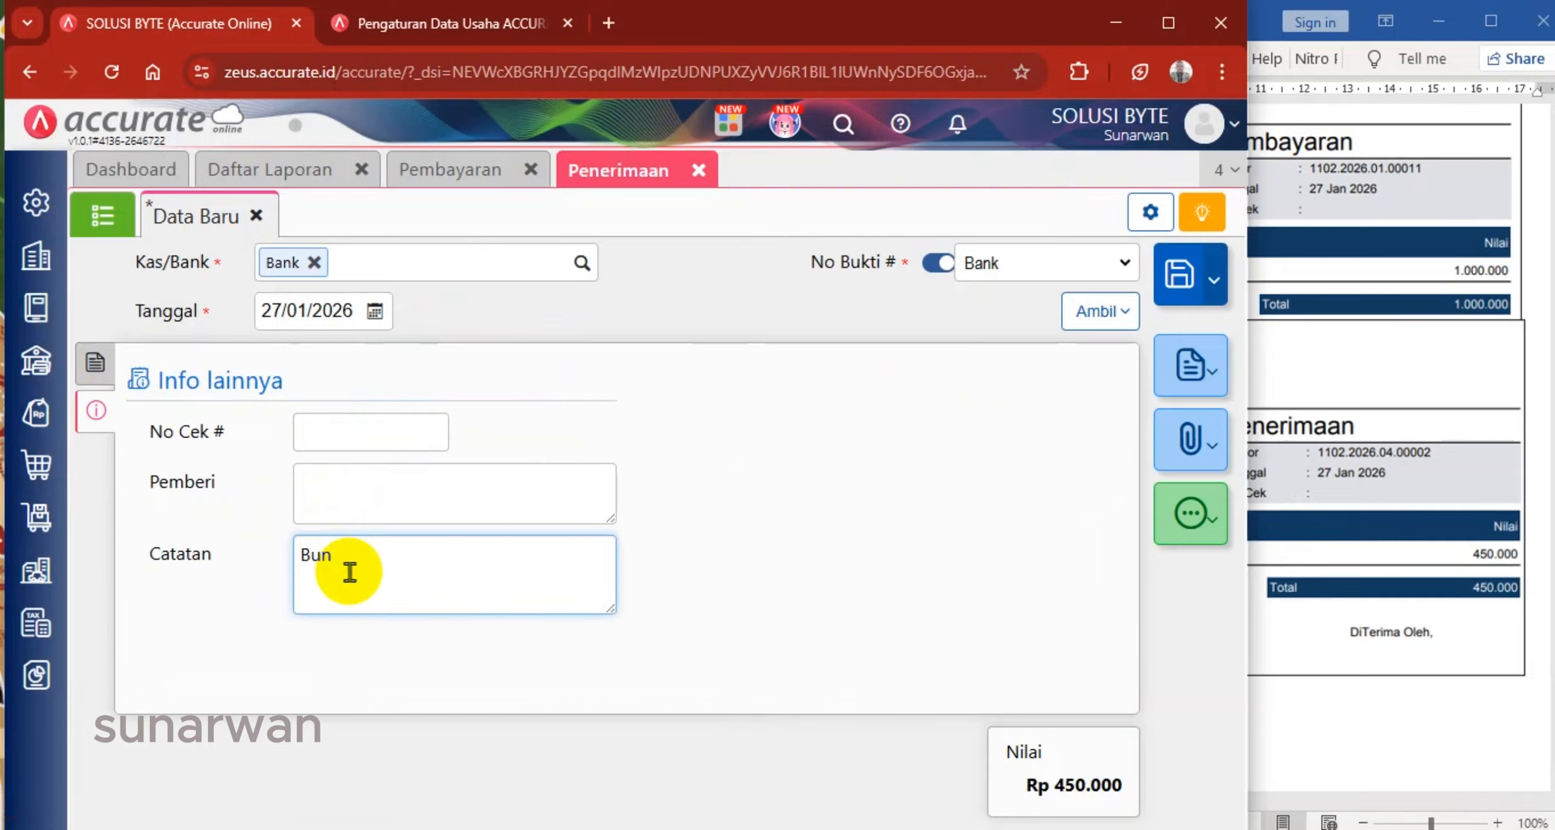
{"action": "type", "text": "ag Banl"}
{"action": "key", "text": "BackSpace"}
{"action": "left_click", "coordinate": [94, 362]}
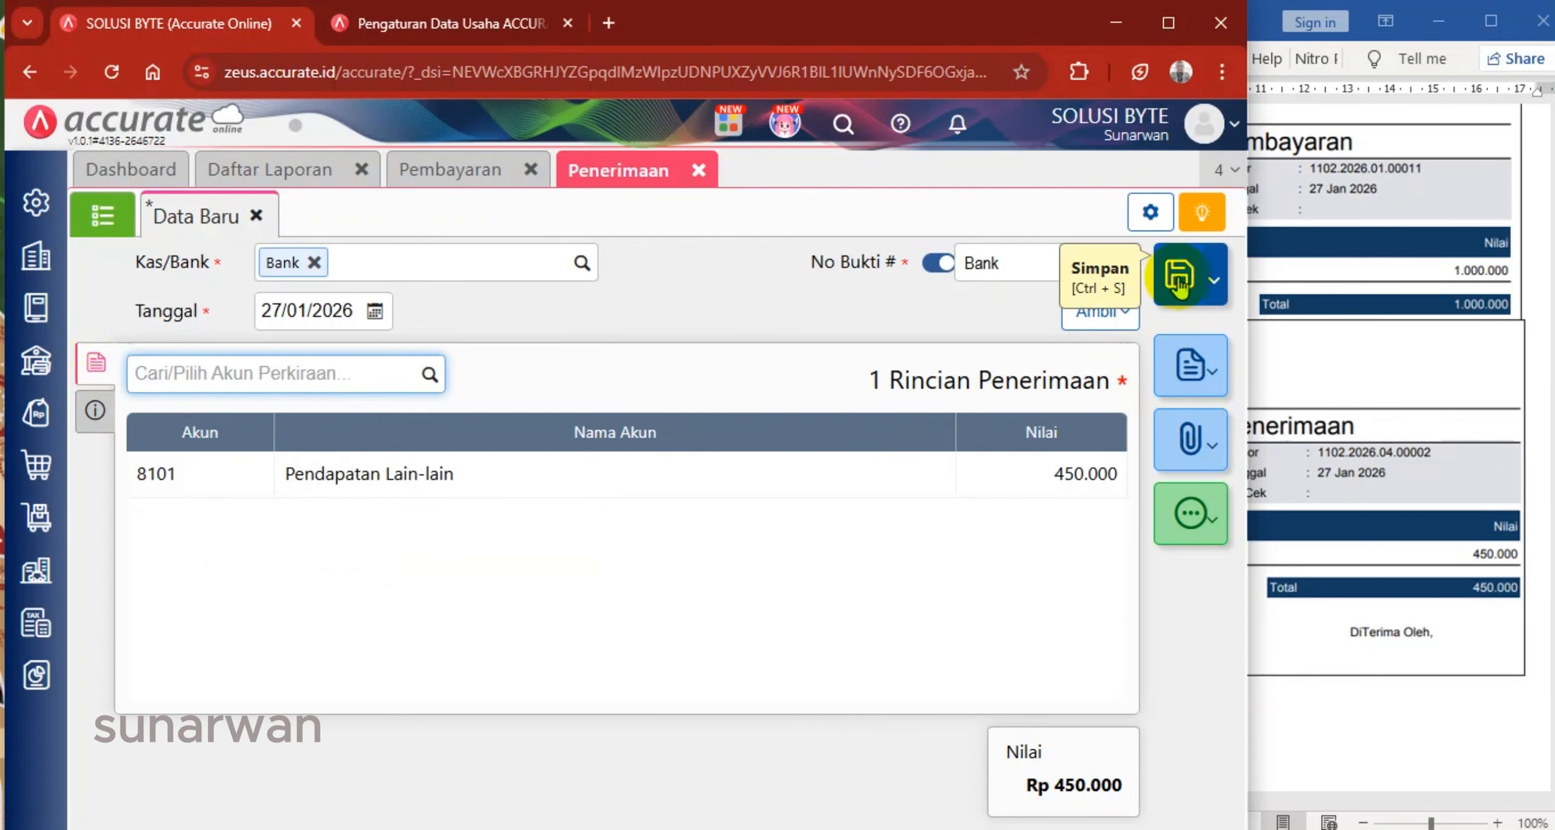
{"action": "left_click", "coordinate": [1178, 283]}
{"action": "left_click", "coordinate": [1327, 368]}
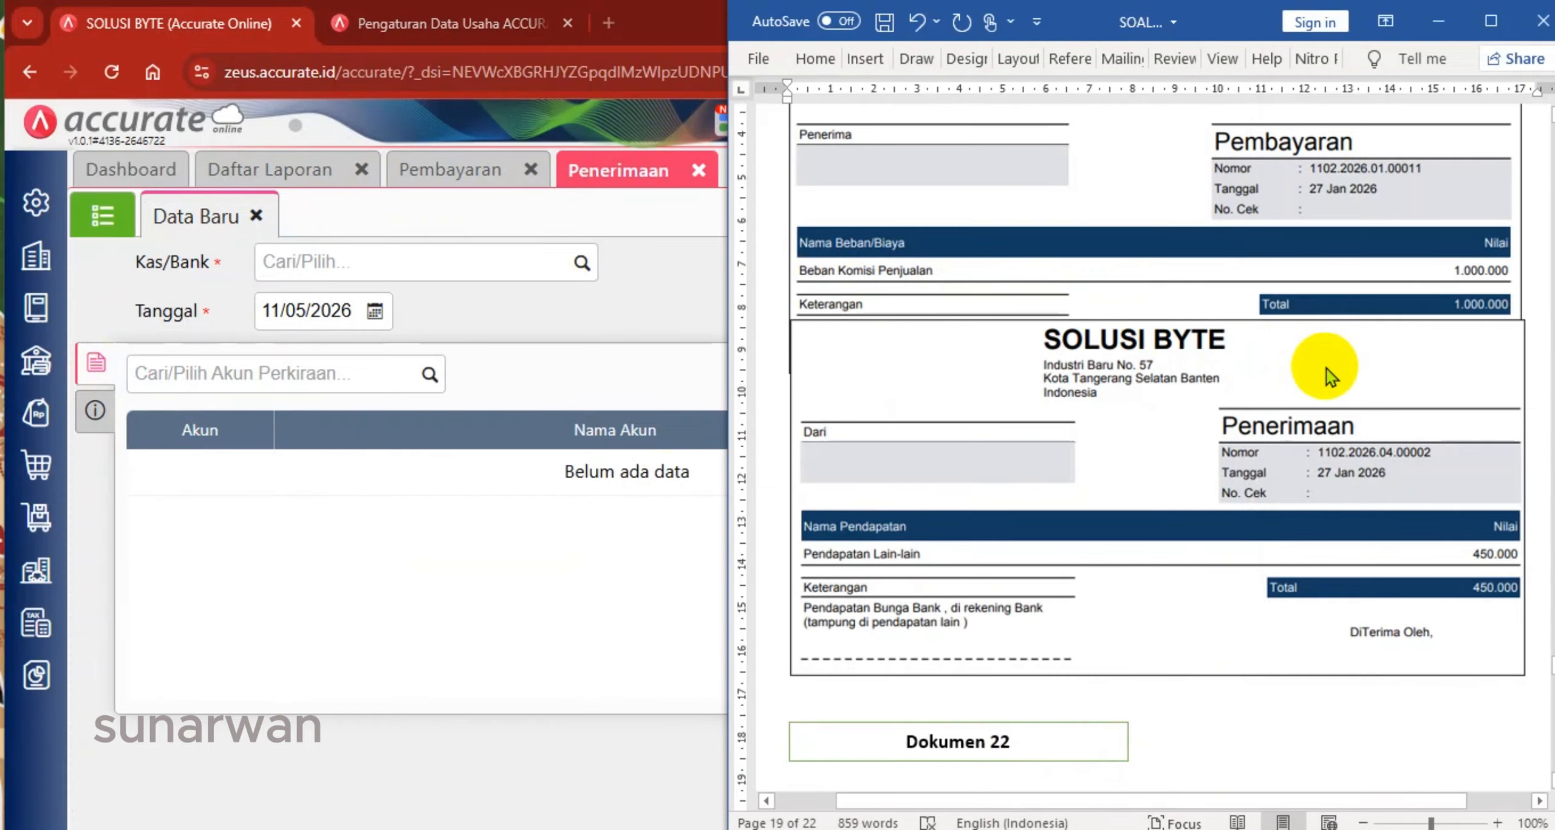
Find the Toko Megah Tanda Terima Pembayaran in the Word document, and close the Penerimaan and Pembayaran forms in Accurate
{"action": "scroll", "coordinate": [1325, 367], "scroll_direction": "down", "scroll_amount": 5}
{"action": "scroll", "coordinate": [1325, 367], "scroll_direction": "down", "scroll_amount": 10}
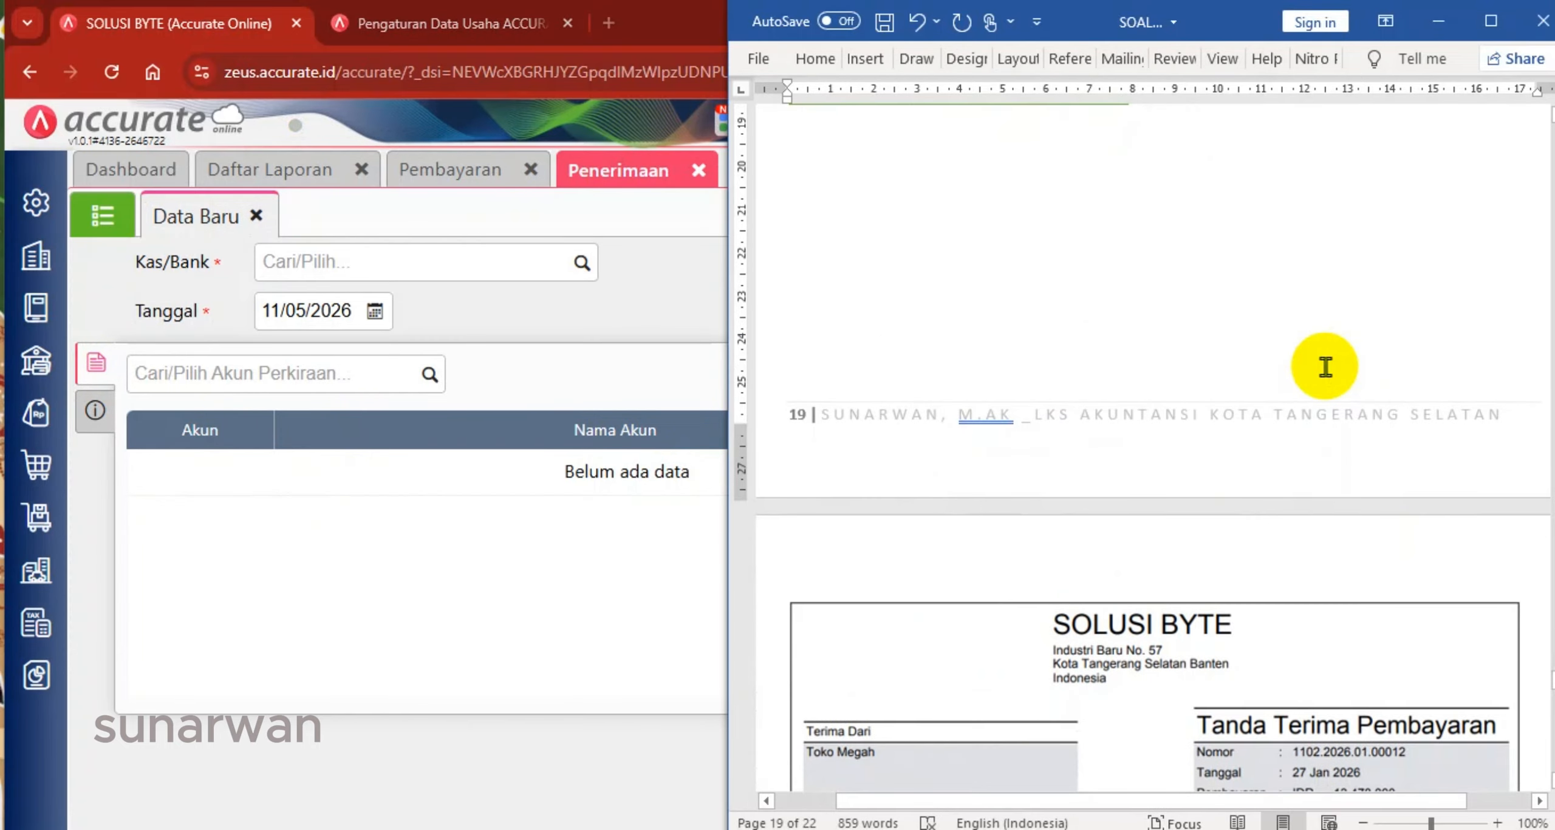
{"action": "scroll", "coordinate": [1325, 367], "scroll_direction": "down", "scroll_amount": 1}
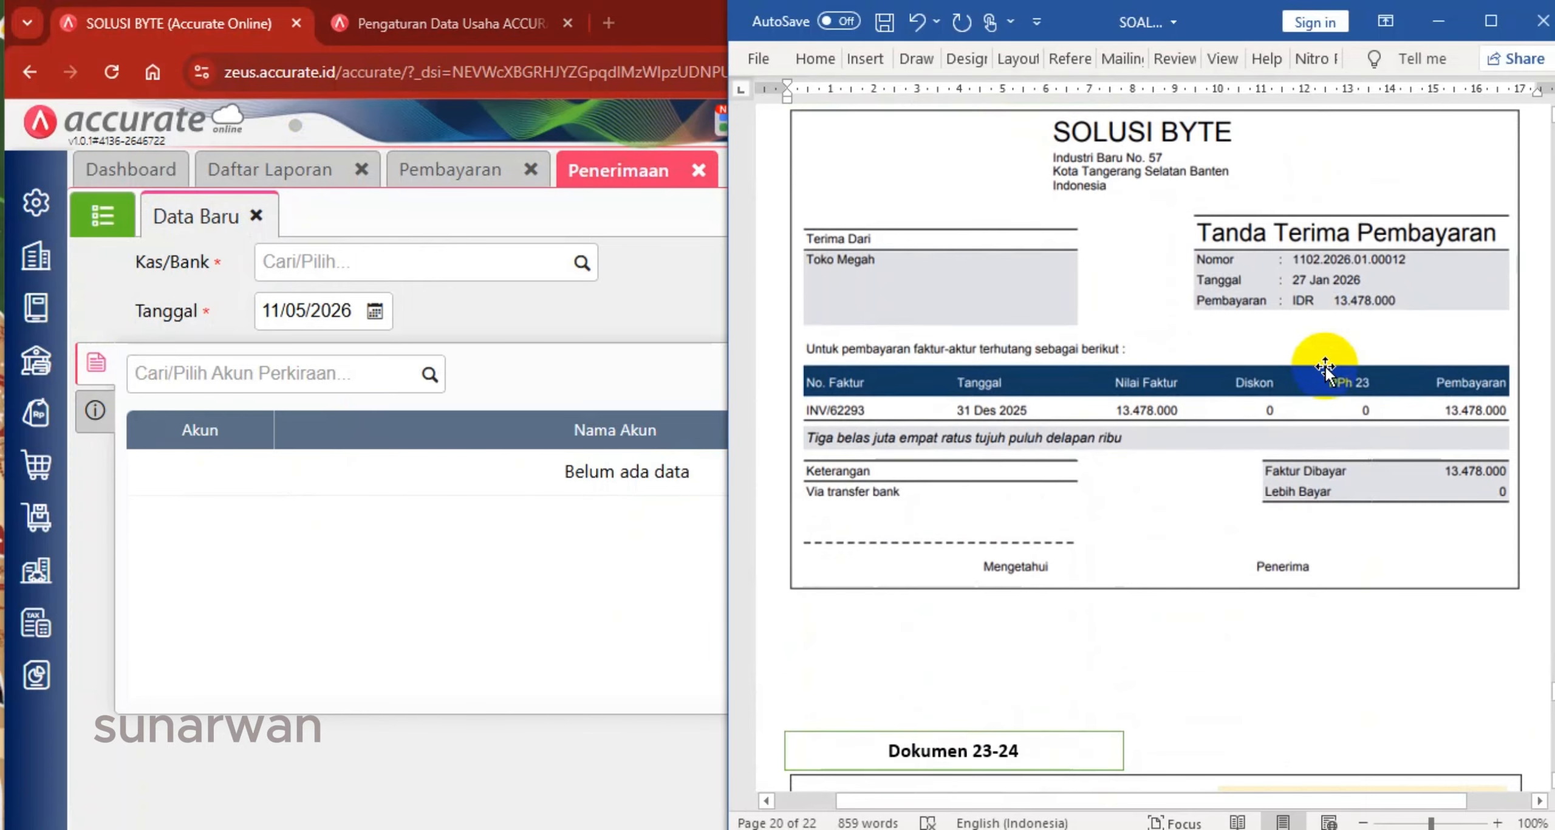
{"action": "left_click", "coordinate": [559, 219]}
{"action": "left_click", "coordinate": [699, 171]}
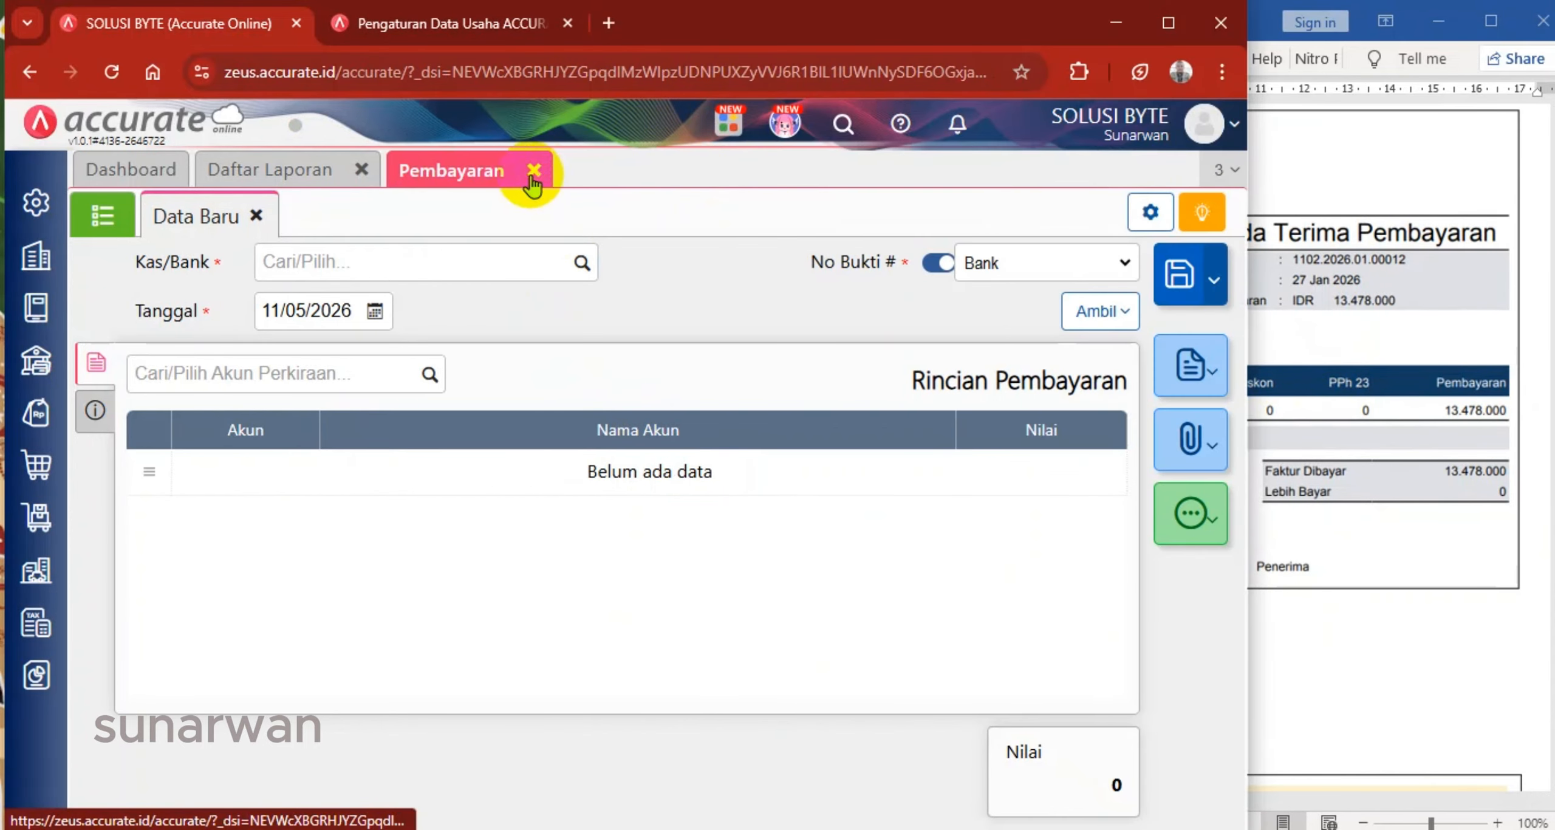
{"action": "left_click", "coordinate": [533, 171]}
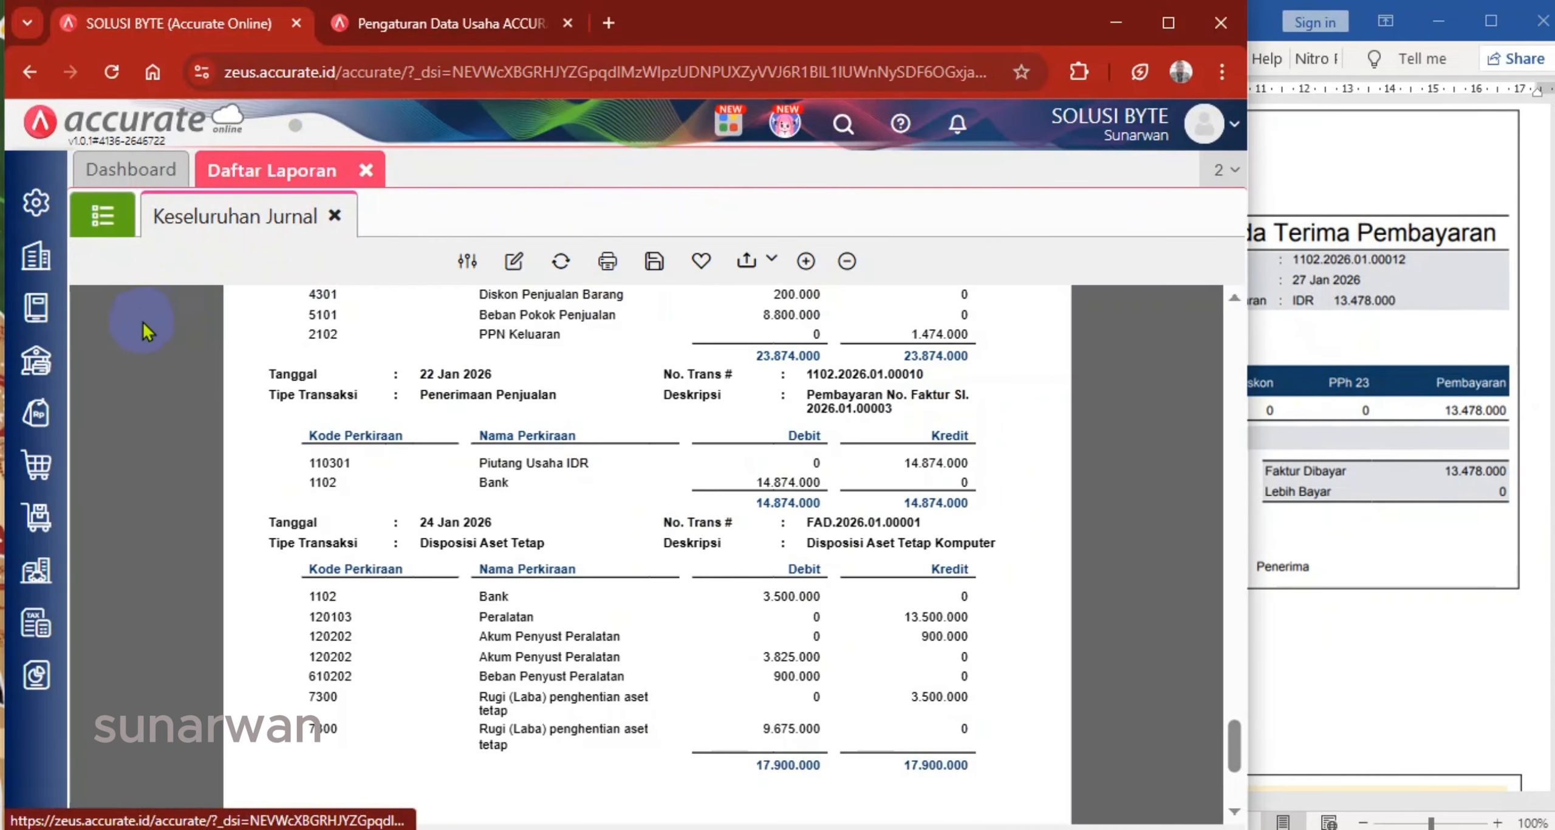
Start a new Penerimaan Penjualan with Toko Megah (C-004) as the paying customer
{"action": "left_click", "coordinate": [37, 432]}
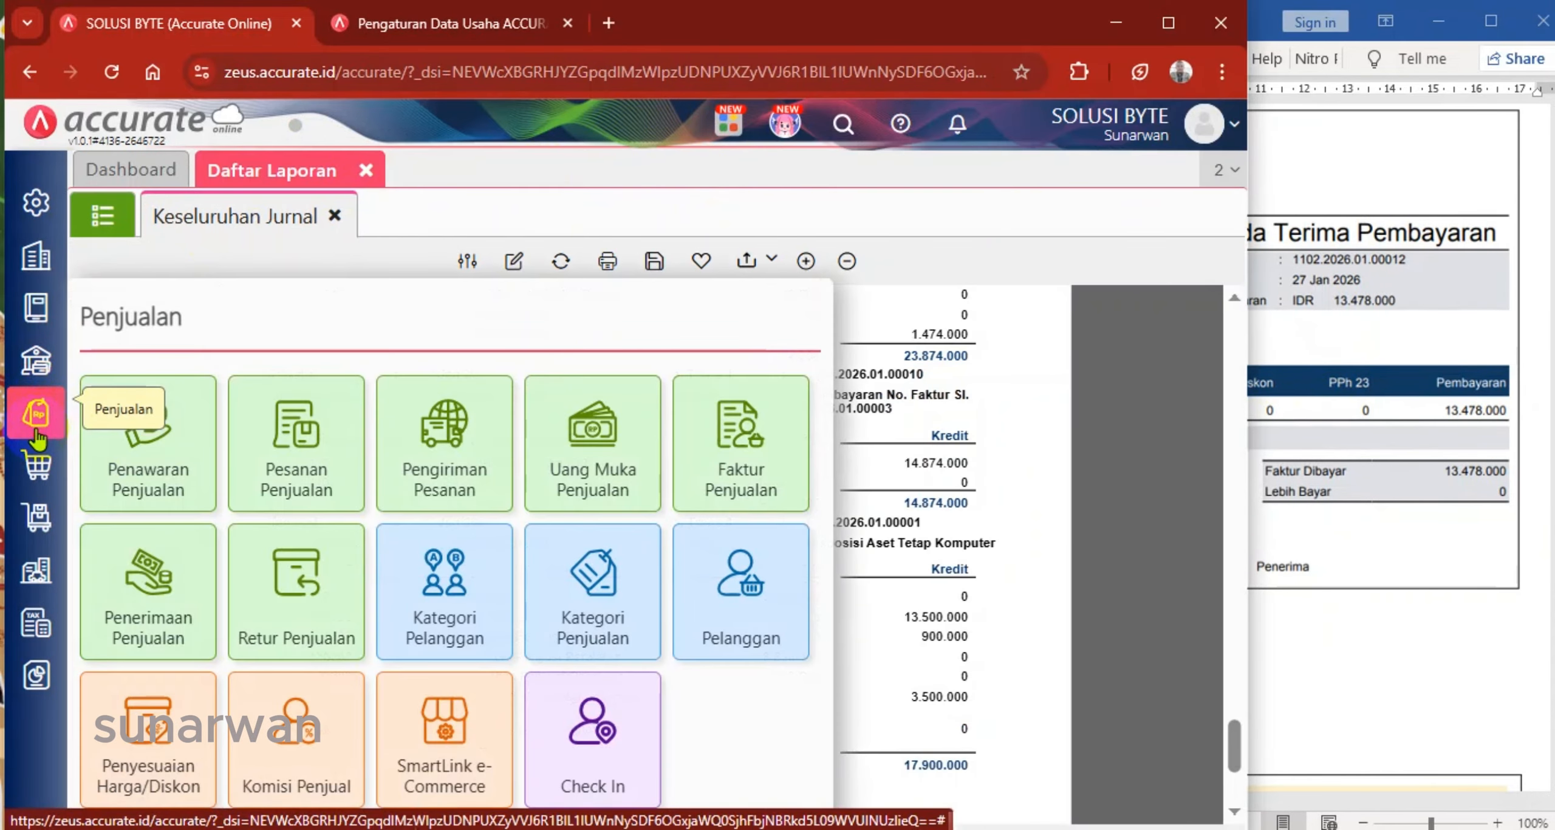
{"action": "left_click", "coordinate": [190, 605]}
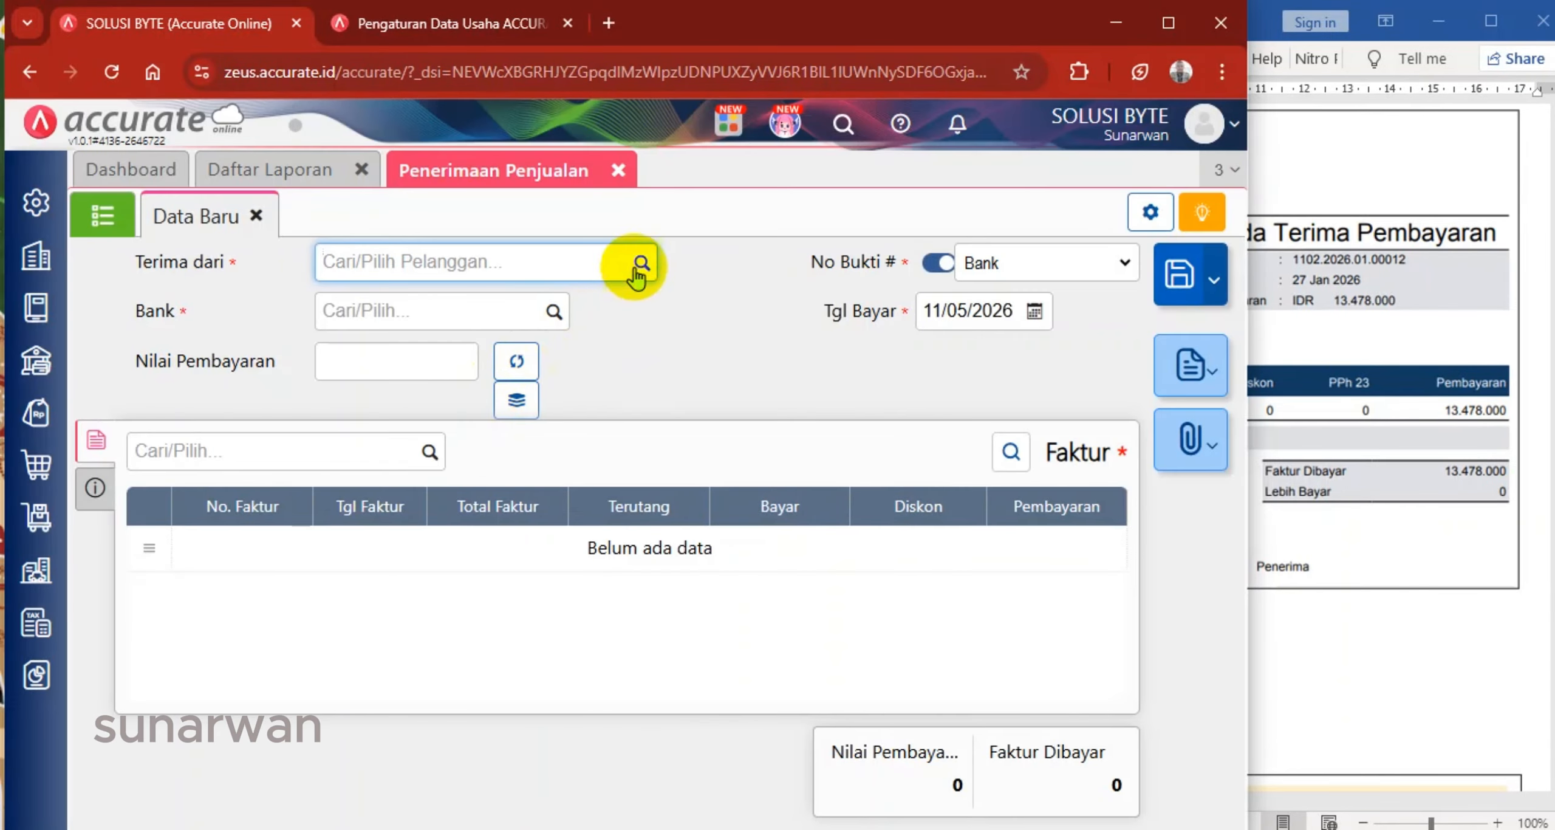
{"action": "left_click", "coordinate": [636, 268]}
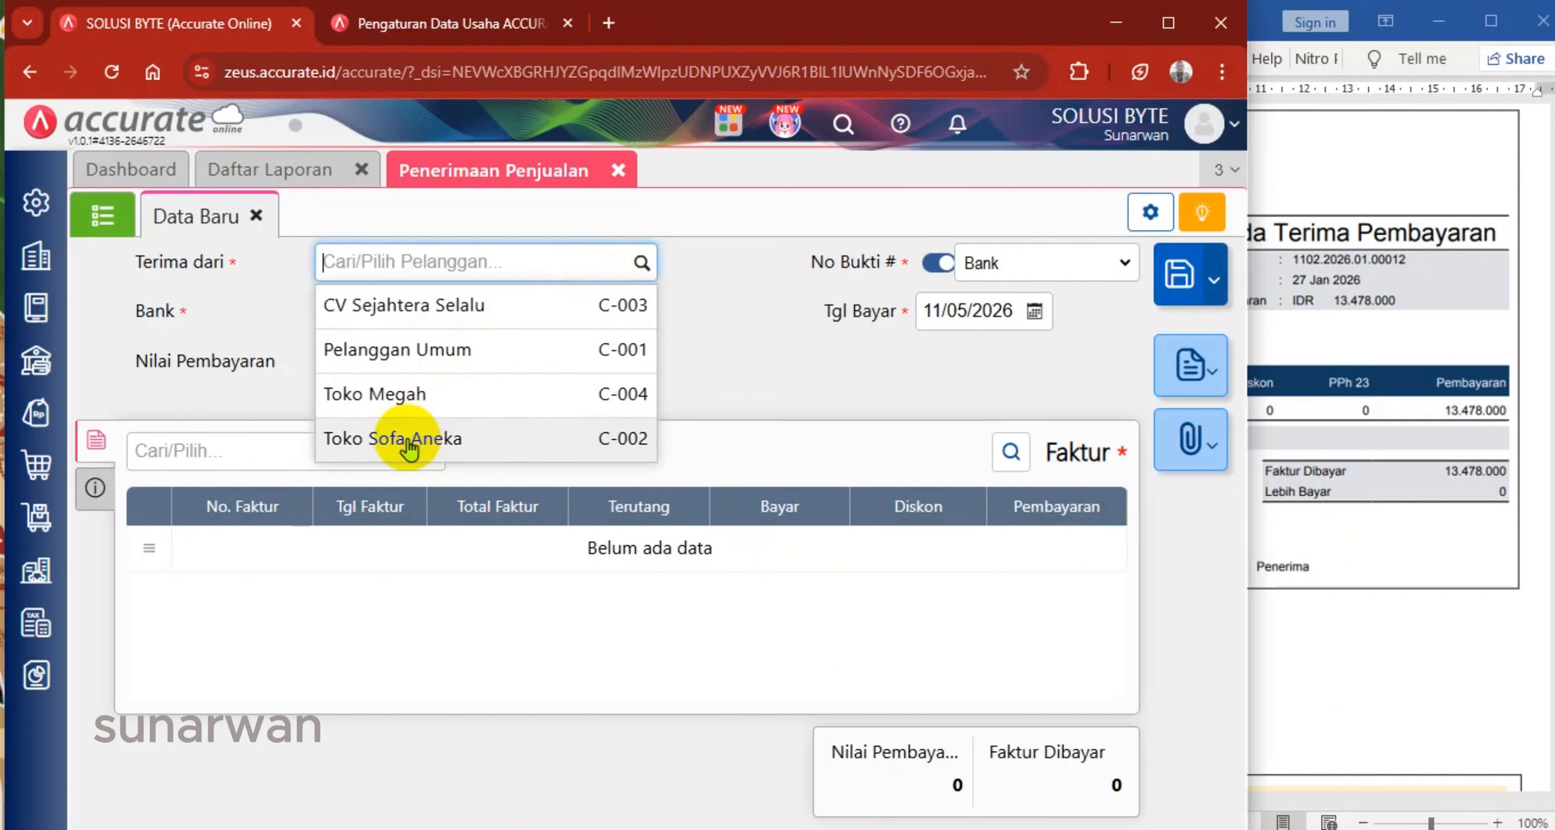
{"action": "left_click", "coordinate": [376, 398]}
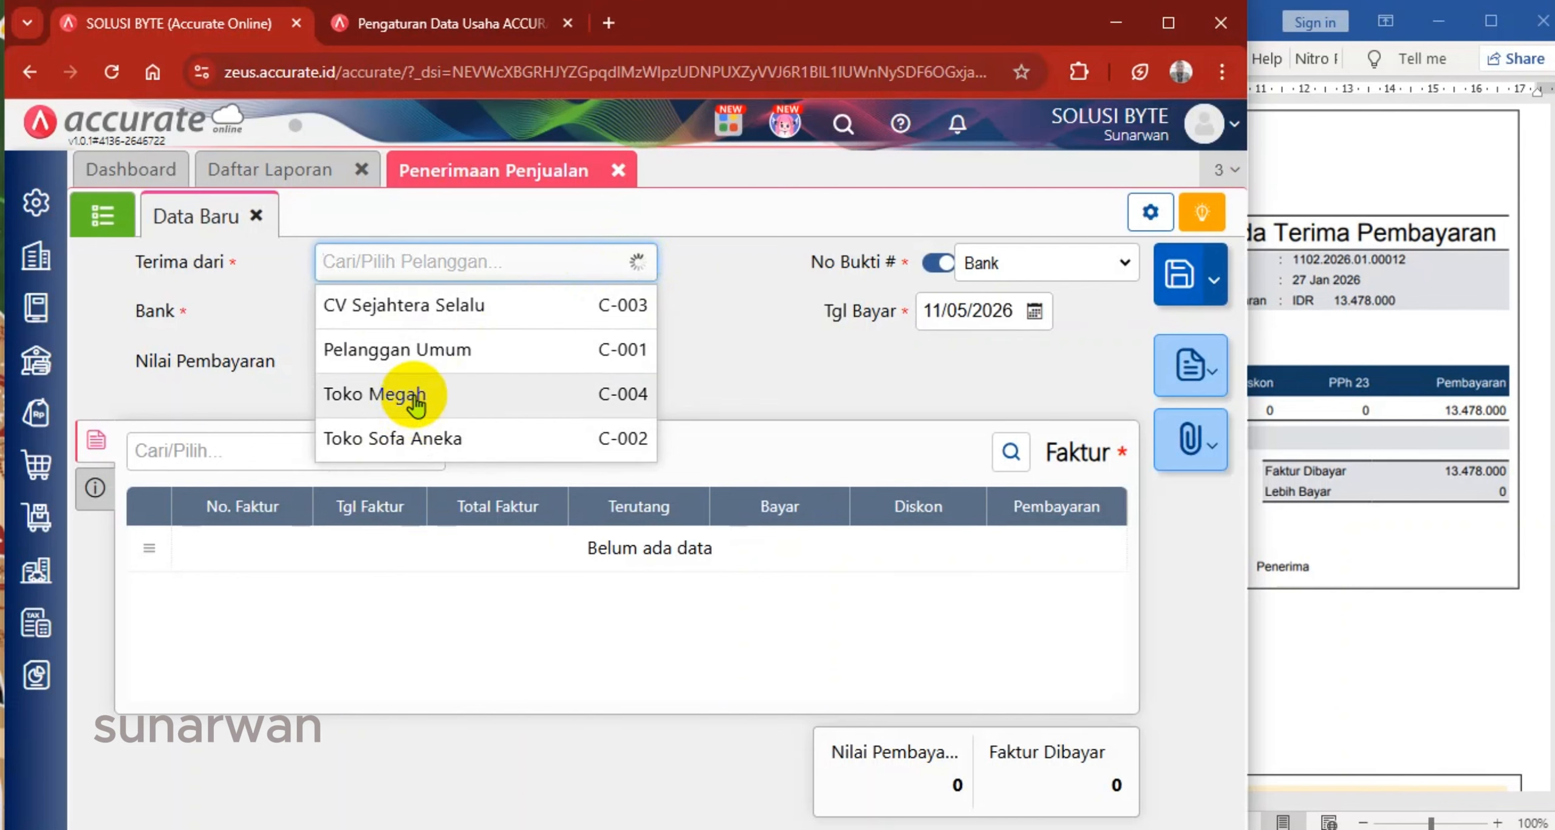
Set the sales receipt's Tgl Bayar to 27/01/2026 and its Bank to Bank
{"action": "left_click", "coordinate": [933, 311]}
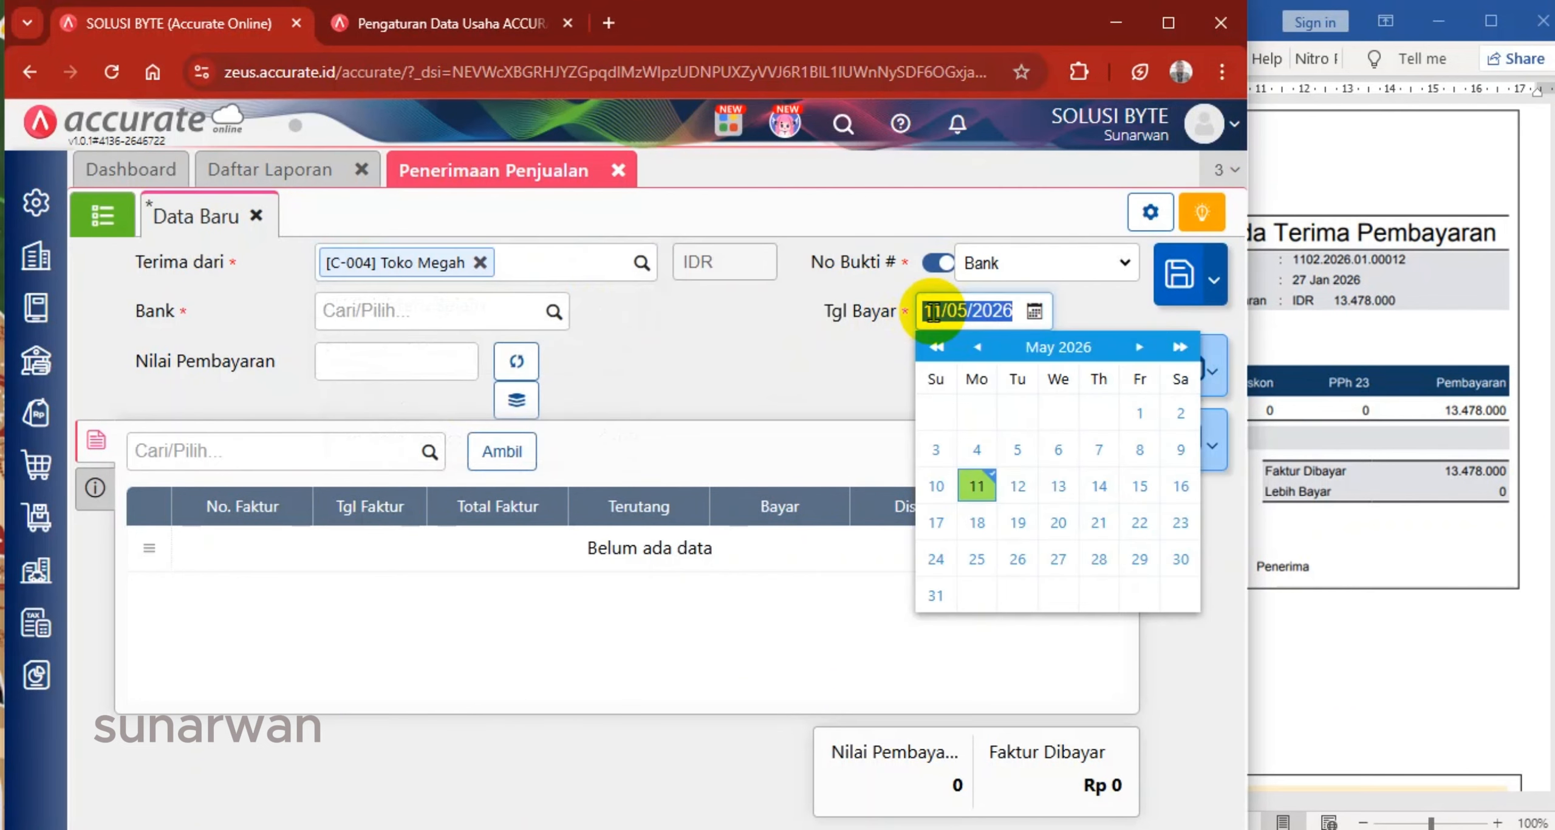
{"action": "type", "text": "27/01/"}
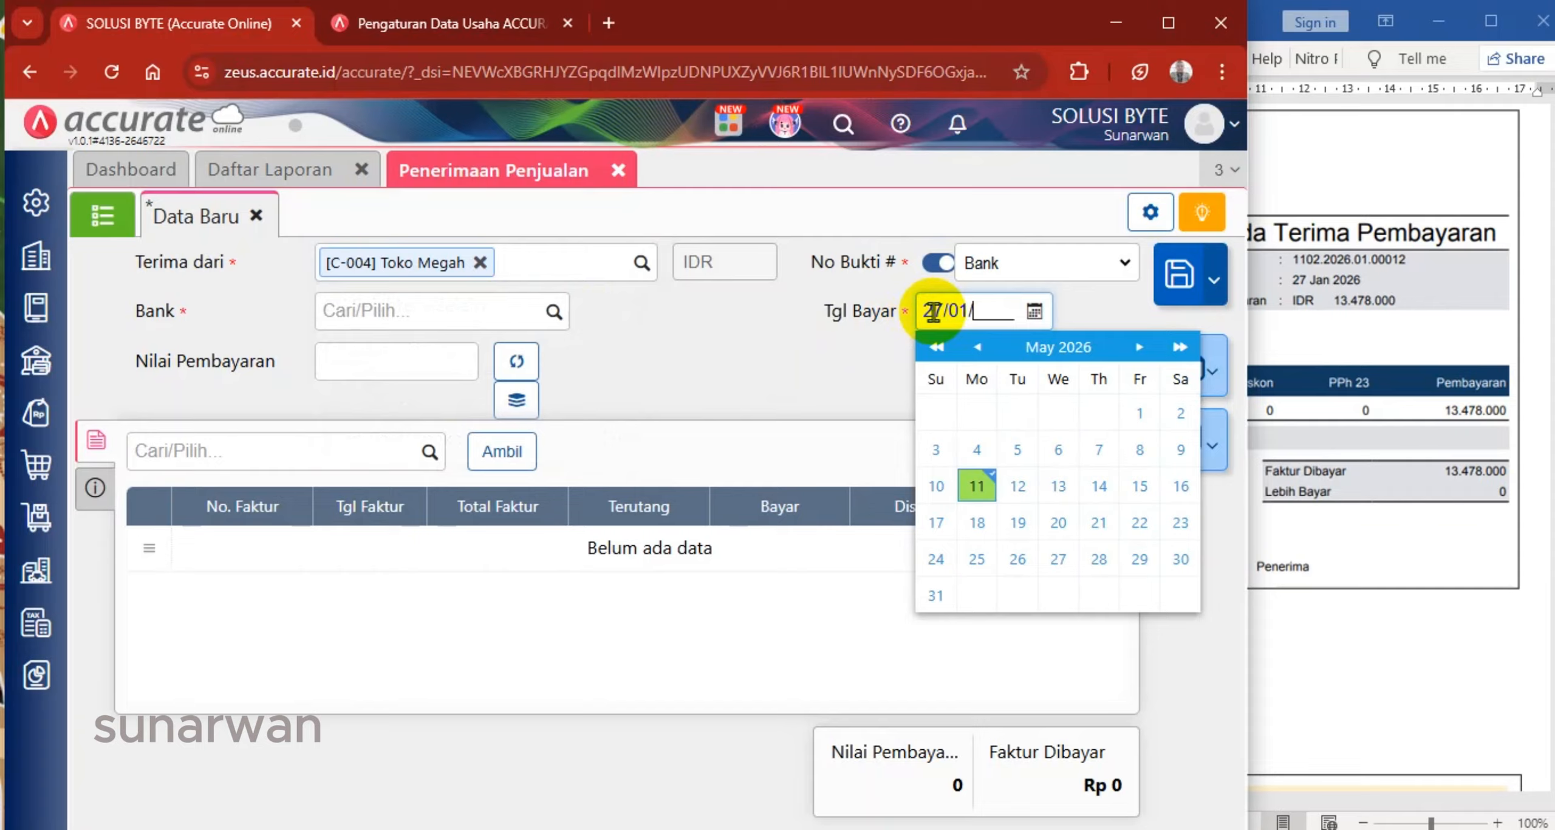
{"action": "type", "text": "2026"}
{"action": "left_click", "coordinate": [751, 326]}
{"action": "left_click", "coordinate": [554, 311]}
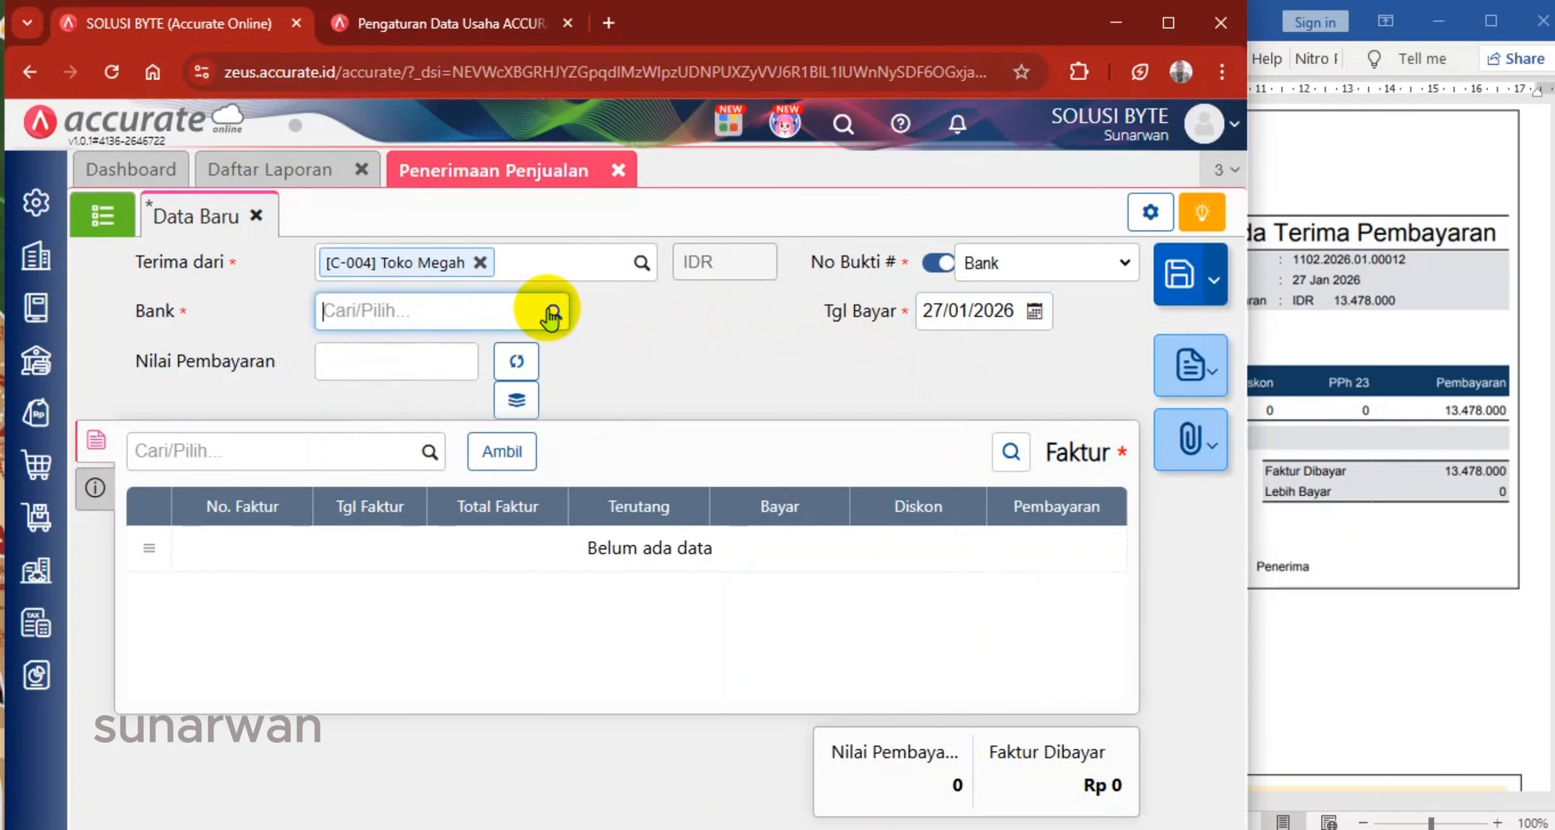
{"action": "left_click", "coordinate": [373, 441]}
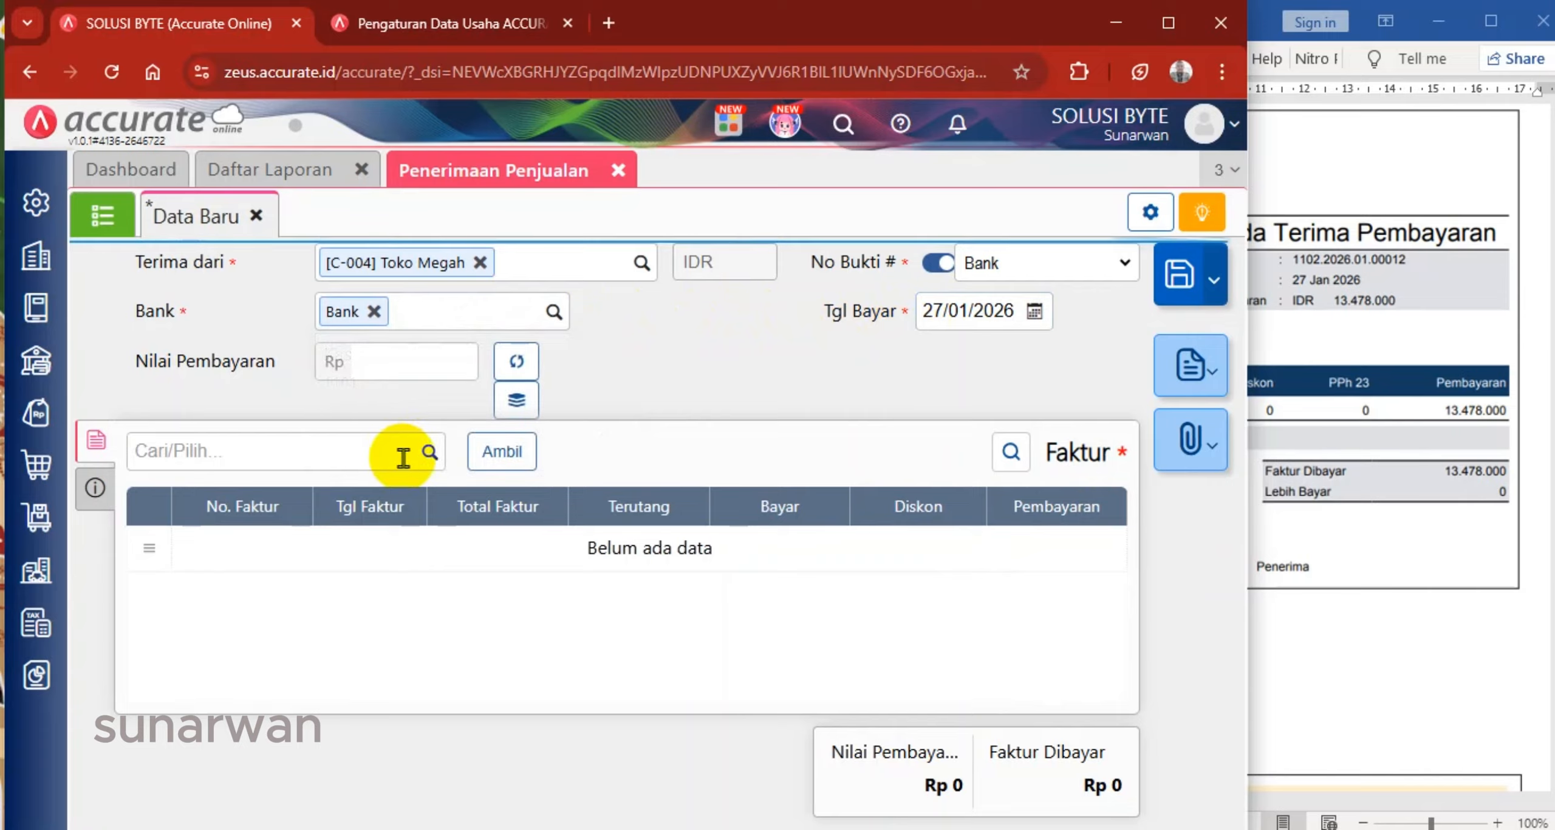
Add invoice INV/62293 to the sales receipt with a Bayar amount of 13.478.000, checked against the Word voucher
{"action": "left_click", "coordinate": [430, 453]}
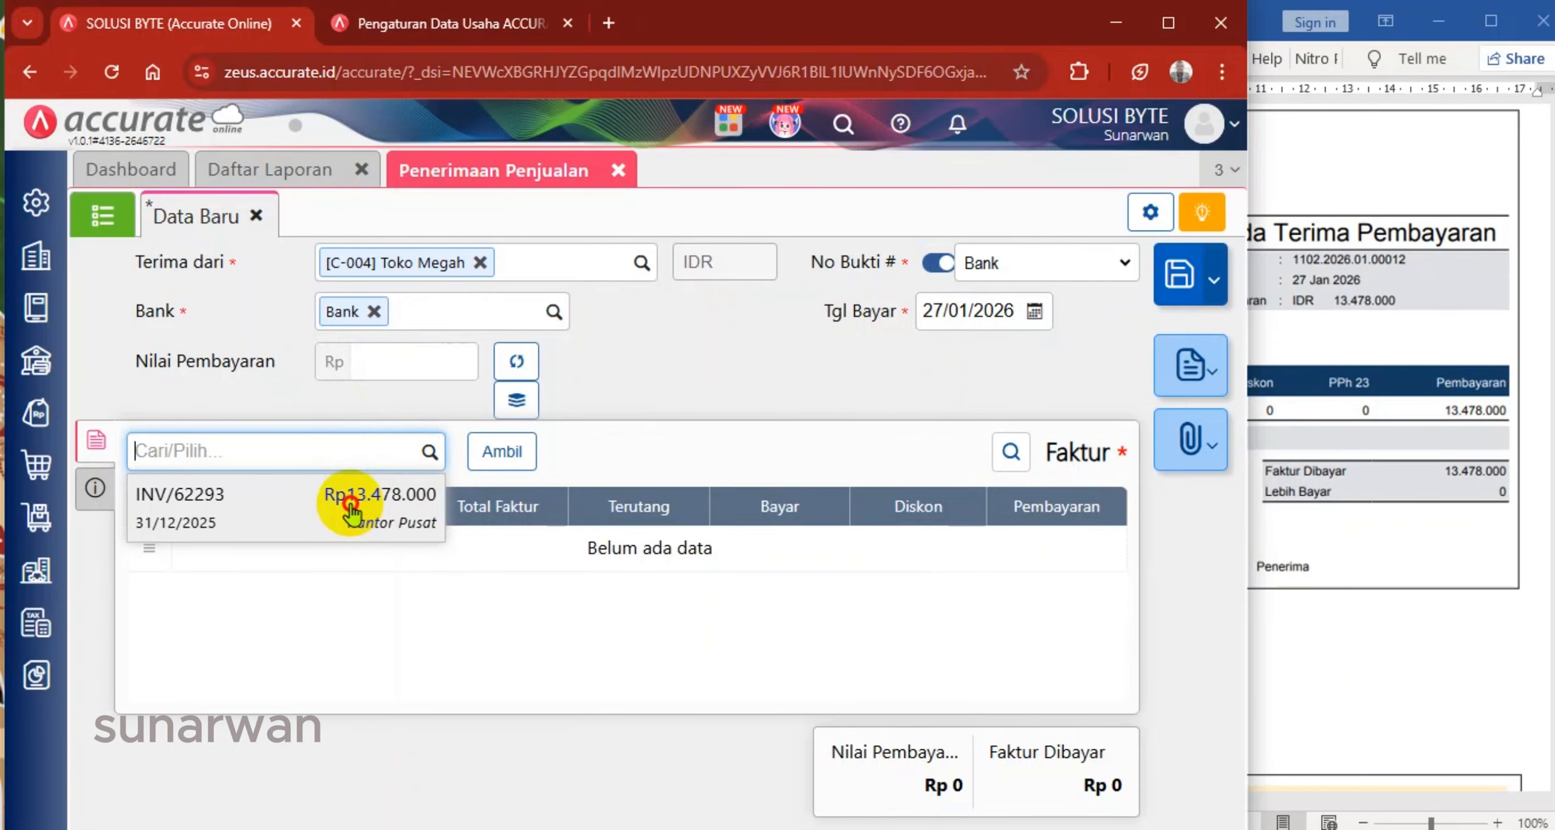
{"action": "left_click", "coordinate": [351, 510]}
{"action": "left_click", "coordinate": [1466, 457]}
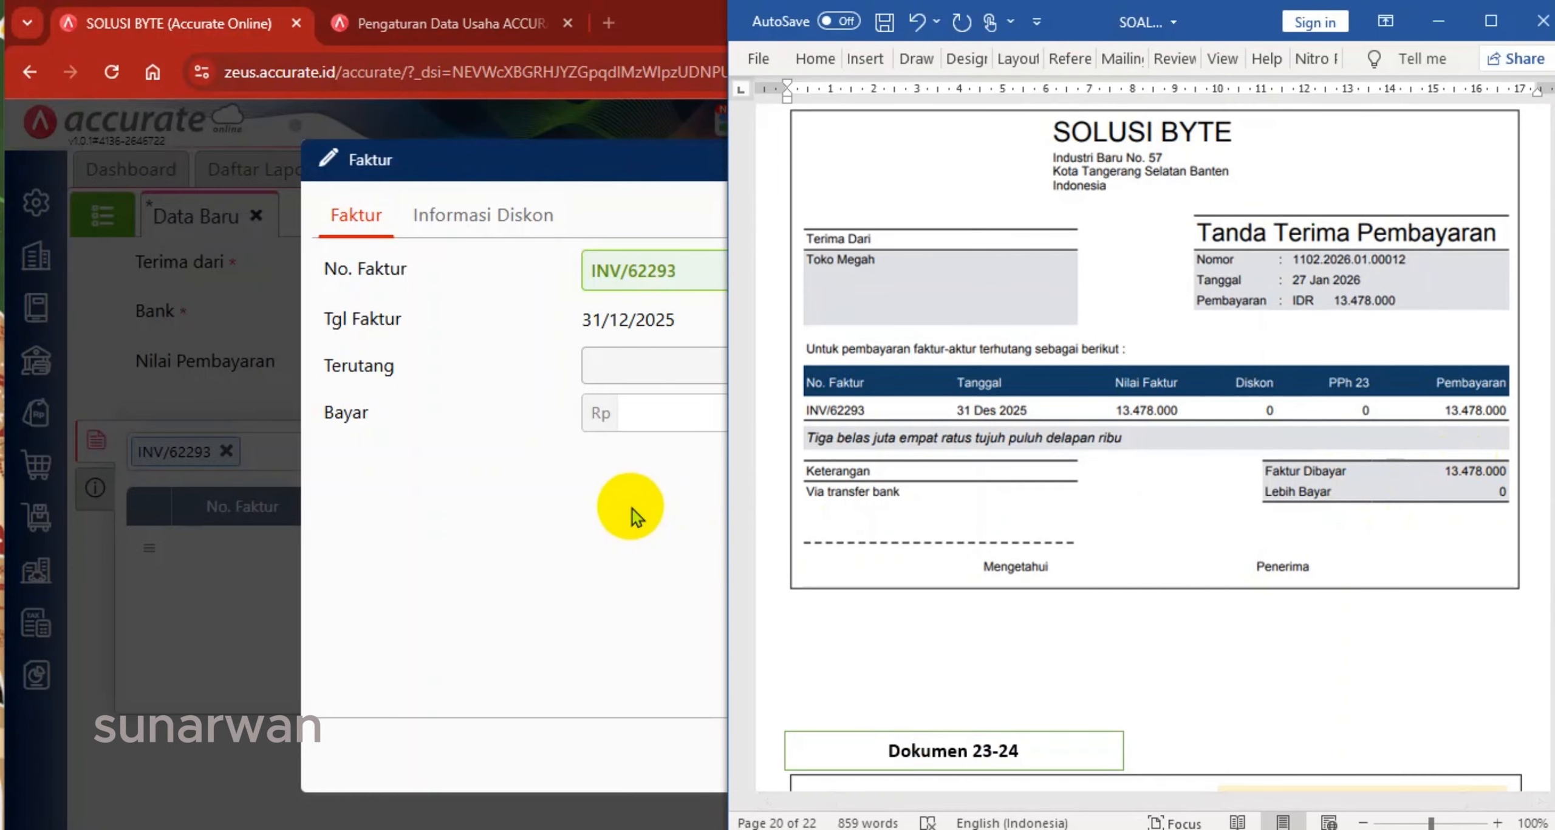
{"action": "left_click", "coordinate": [631, 508]}
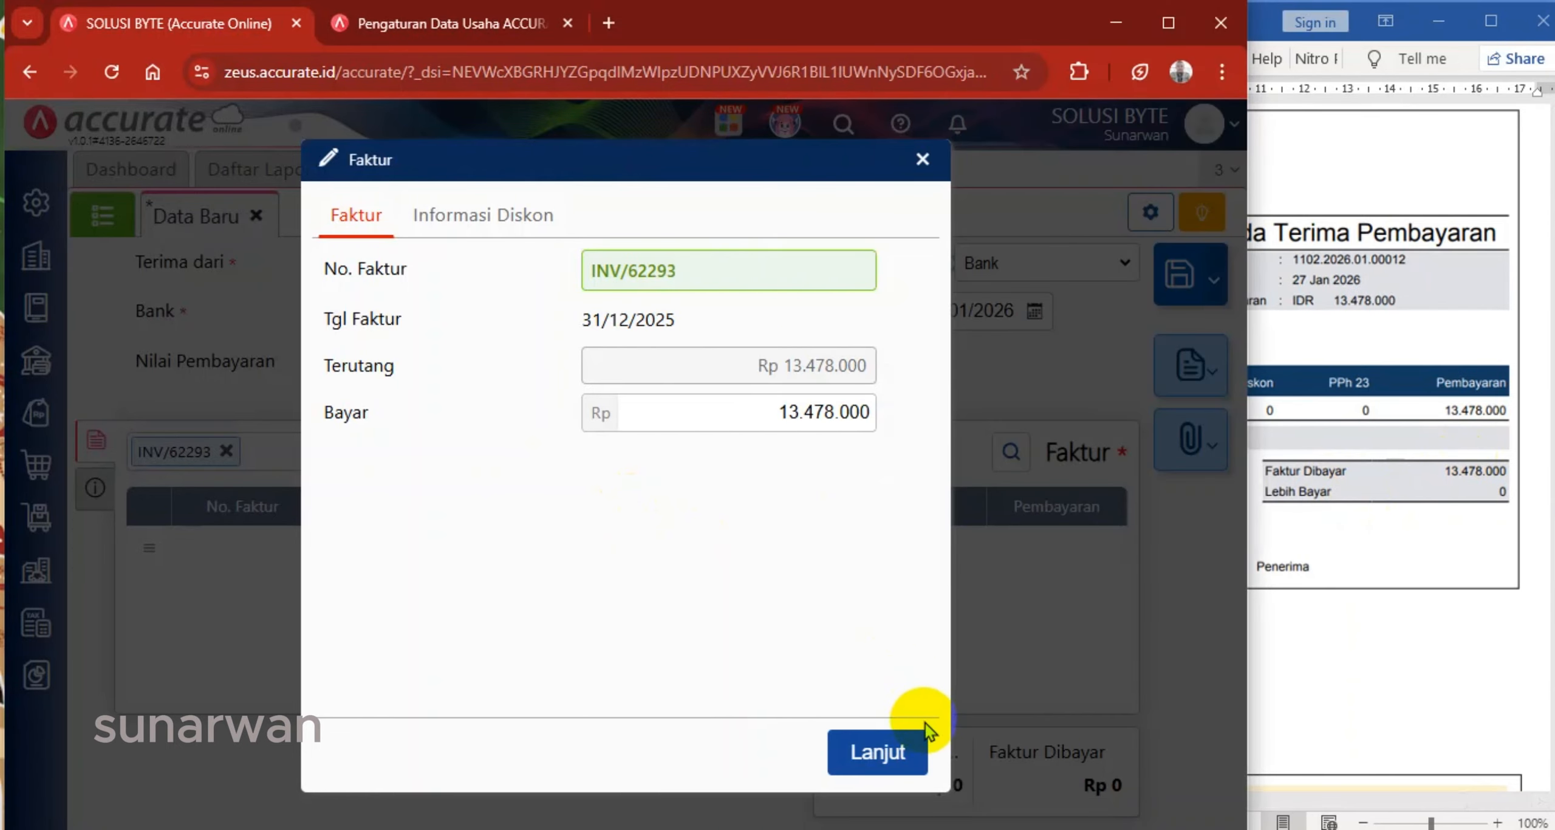
{"action": "left_click", "coordinate": [870, 749]}
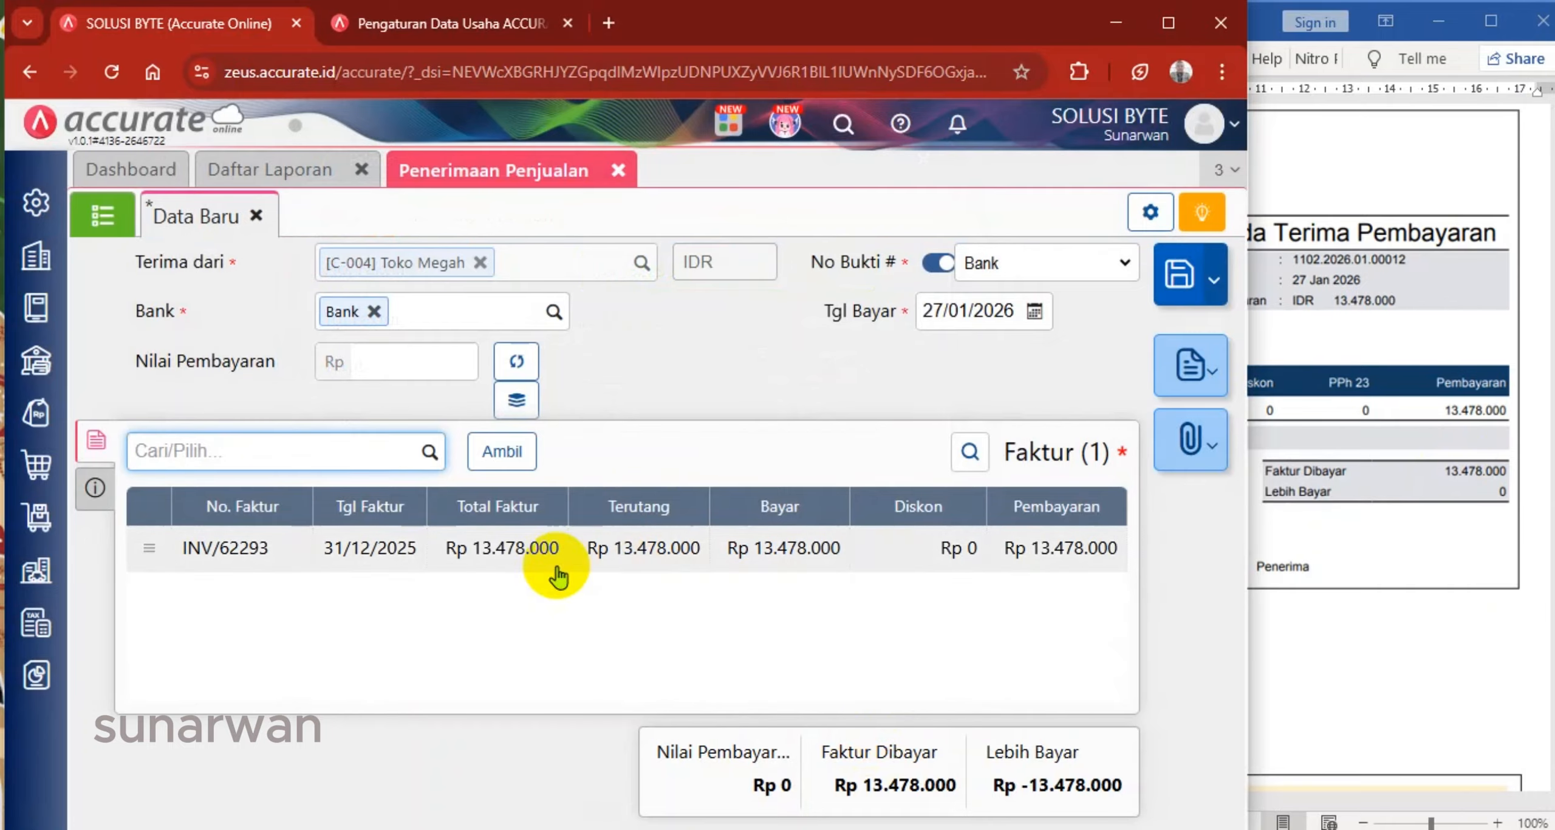
Set the sales receipt's Metode Bayar to Transfer Bank and return to the invoice details
{"action": "left_click", "coordinate": [97, 486]}
{"action": "left_click", "coordinate": [428, 510]}
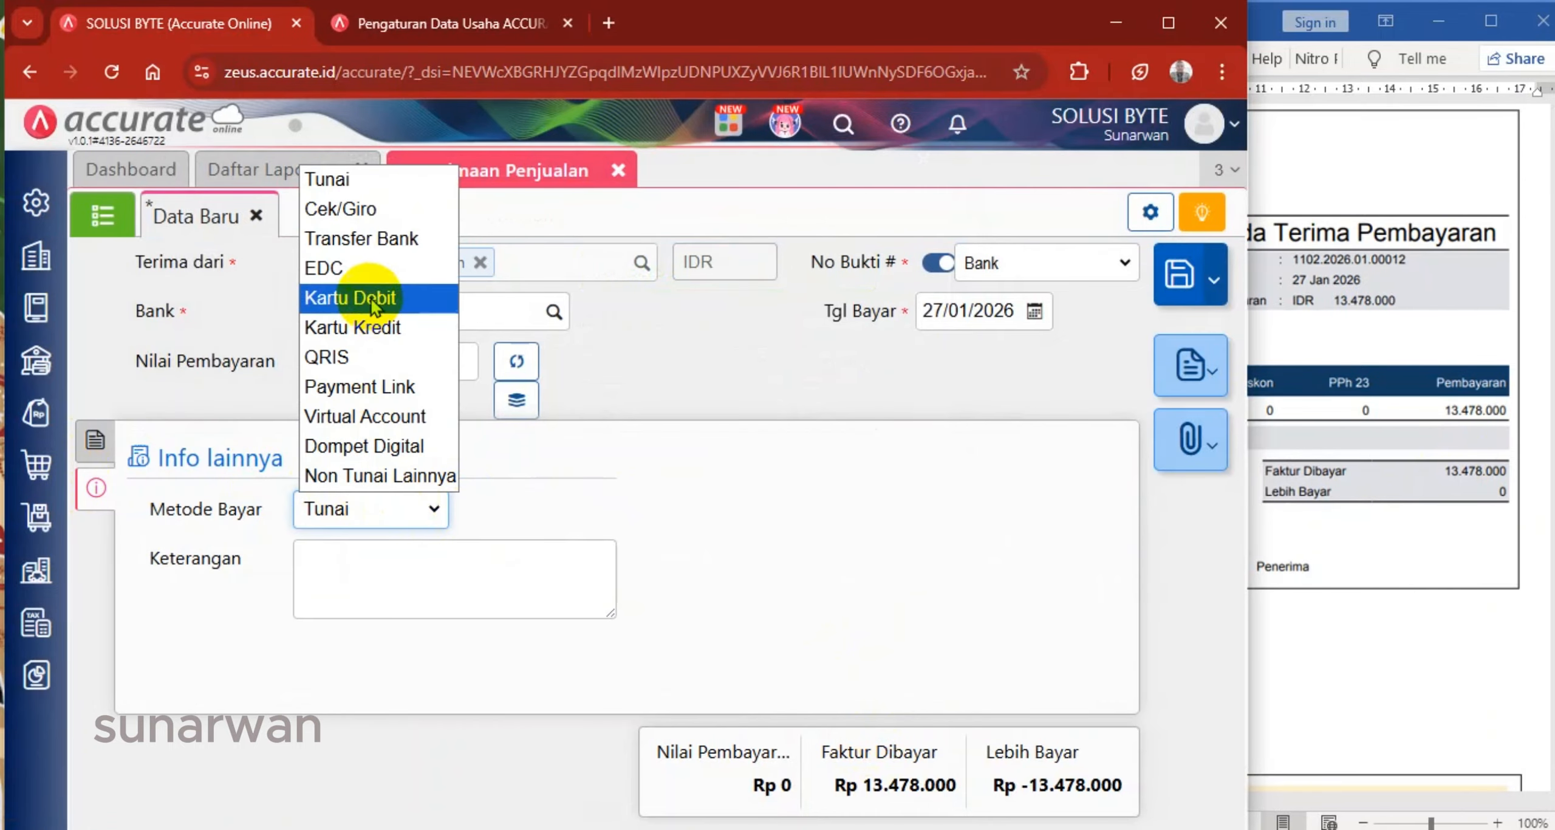
{"action": "left_click", "coordinate": [359, 239]}
{"action": "left_click", "coordinate": [95, 439]}
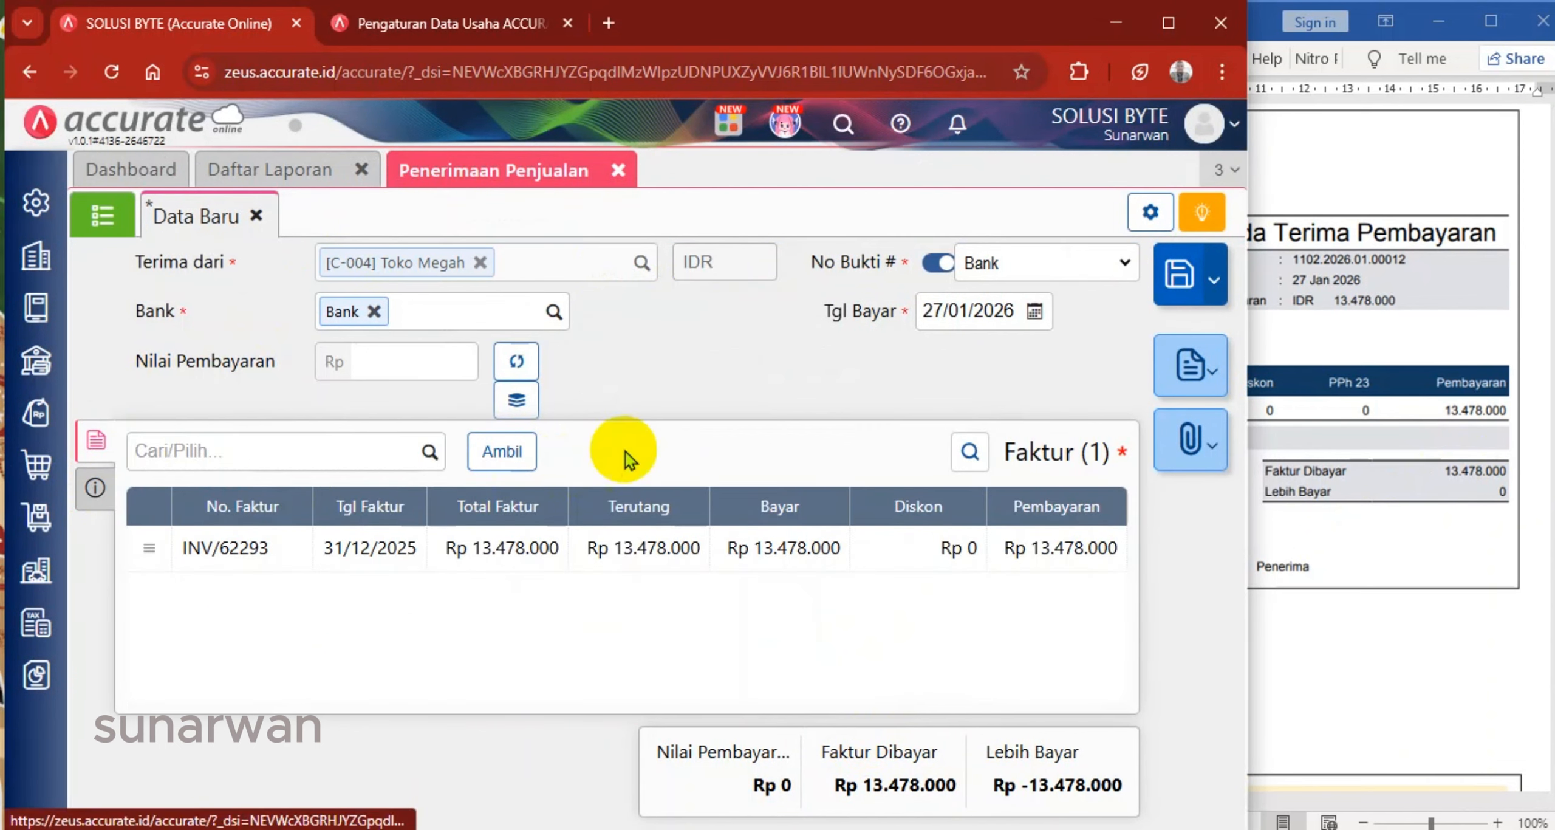
Fill Nilai Pembayaran with the invoice total of 13.478.000 and save the Toko Megah sales receipt
{"action": "left_click", "coordinate": [516, 361]}
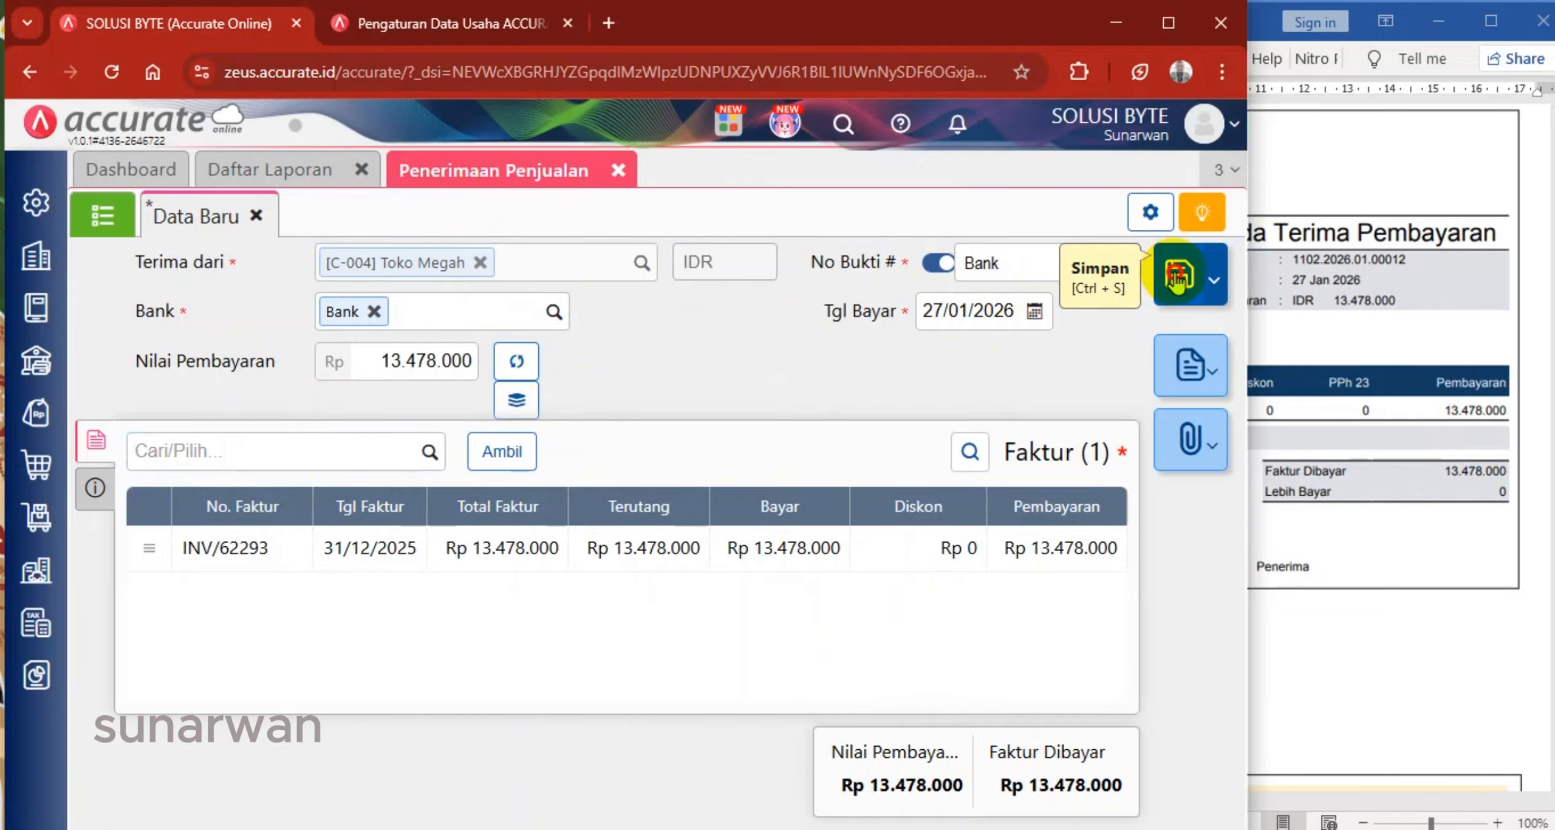
{"action": "left_click", "coordinate": [1177, 278]}
{"action": "left_click", "coordinate": [1377, 349]}
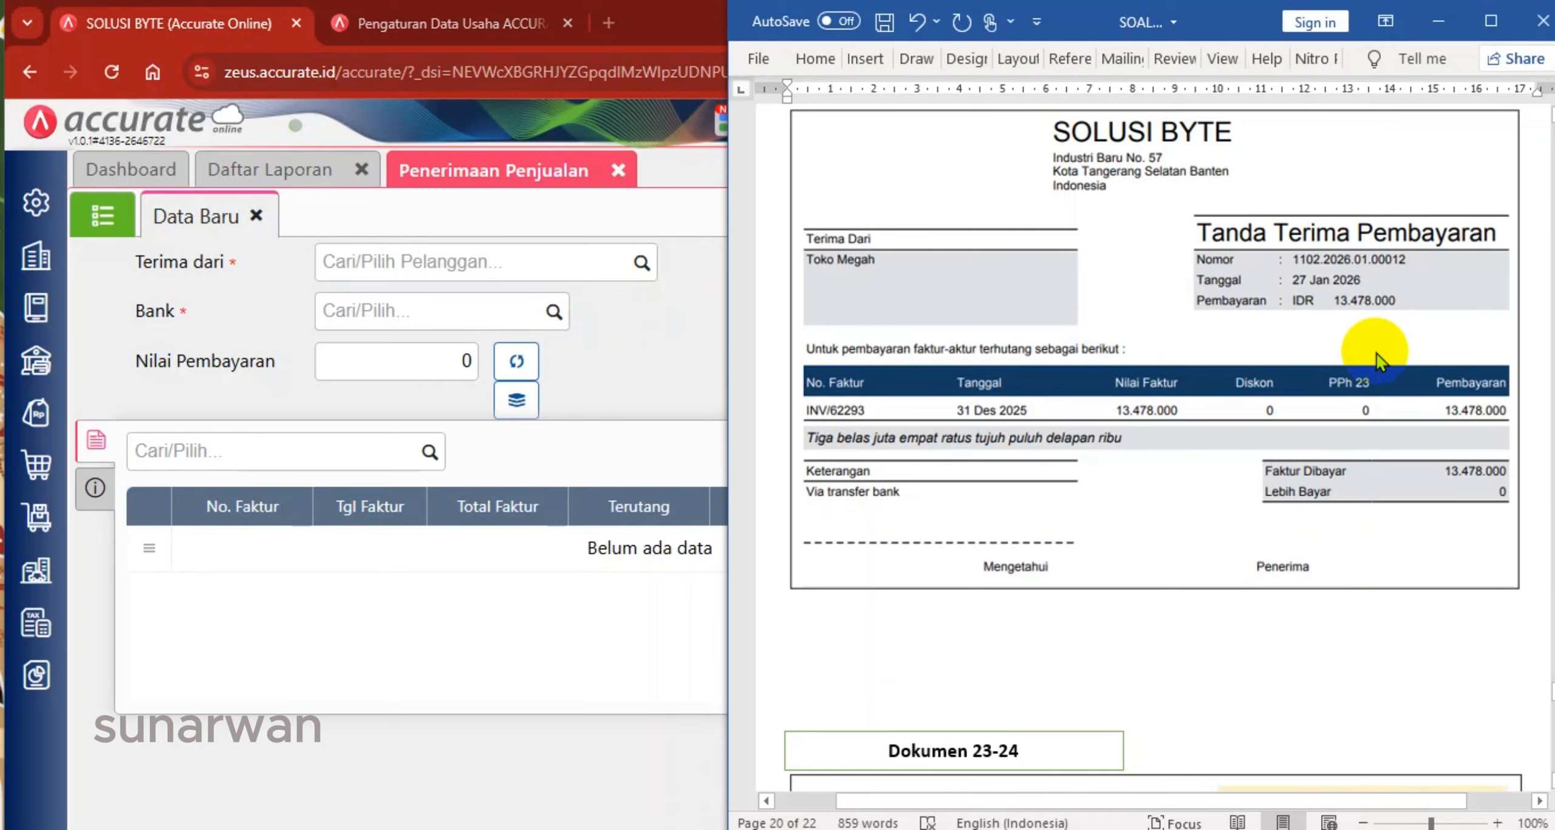
{"action": "scroll", "coordinate": [1376, 354], "scroll_direction": "down", "scroll_amount": 10}
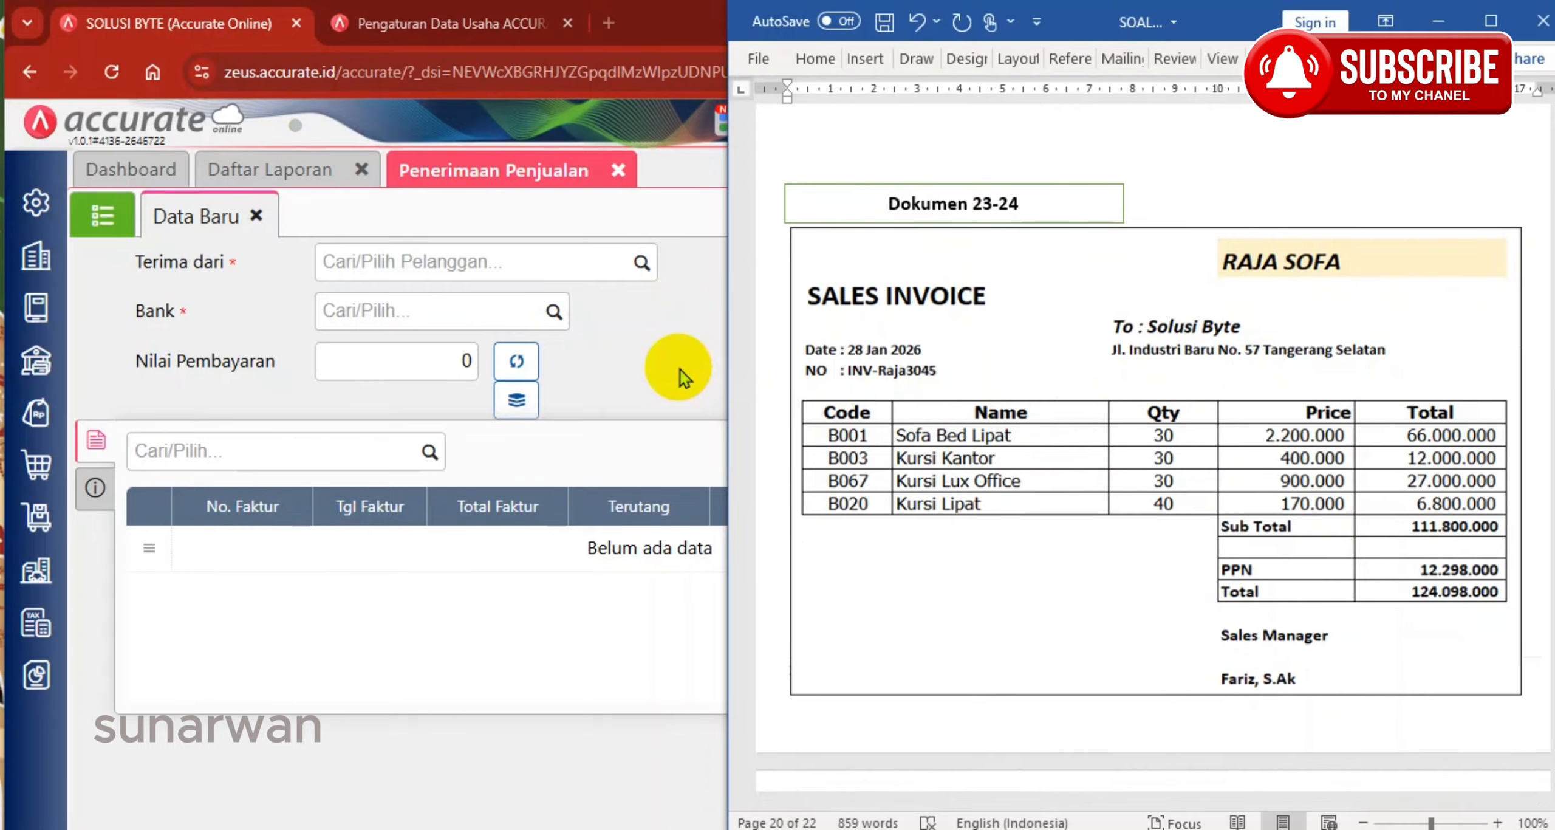
Close the Penerimaan Penjualan form and refresh the Keseluruhan Jurnal report to check the latest 27 Jan 2026 entries
{"action": "left_click", "coordinate": [619, 171]}
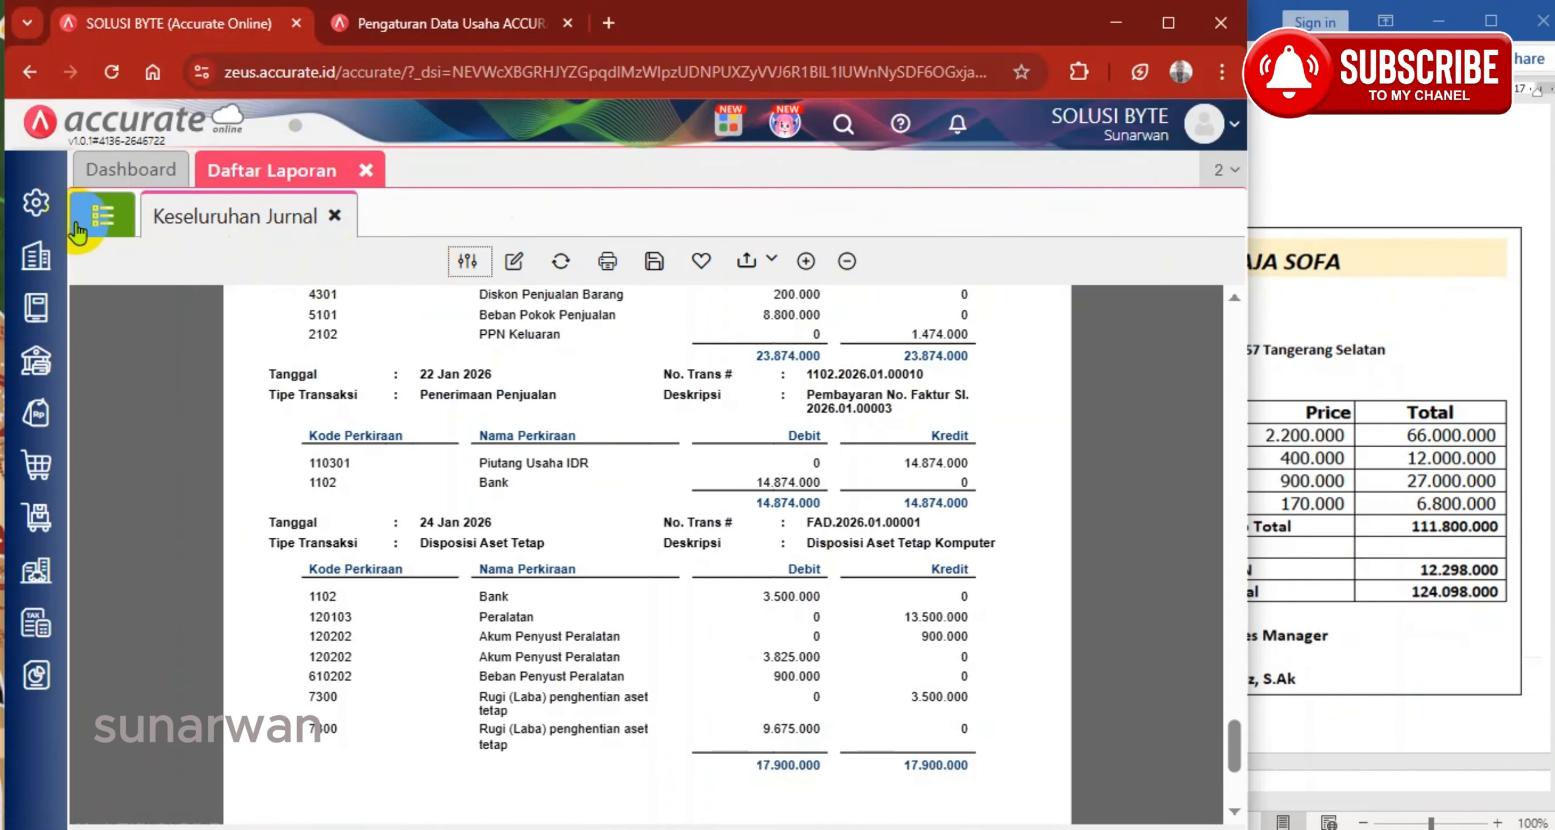
{"action": "left_click", "coordinate": [563, 261]}
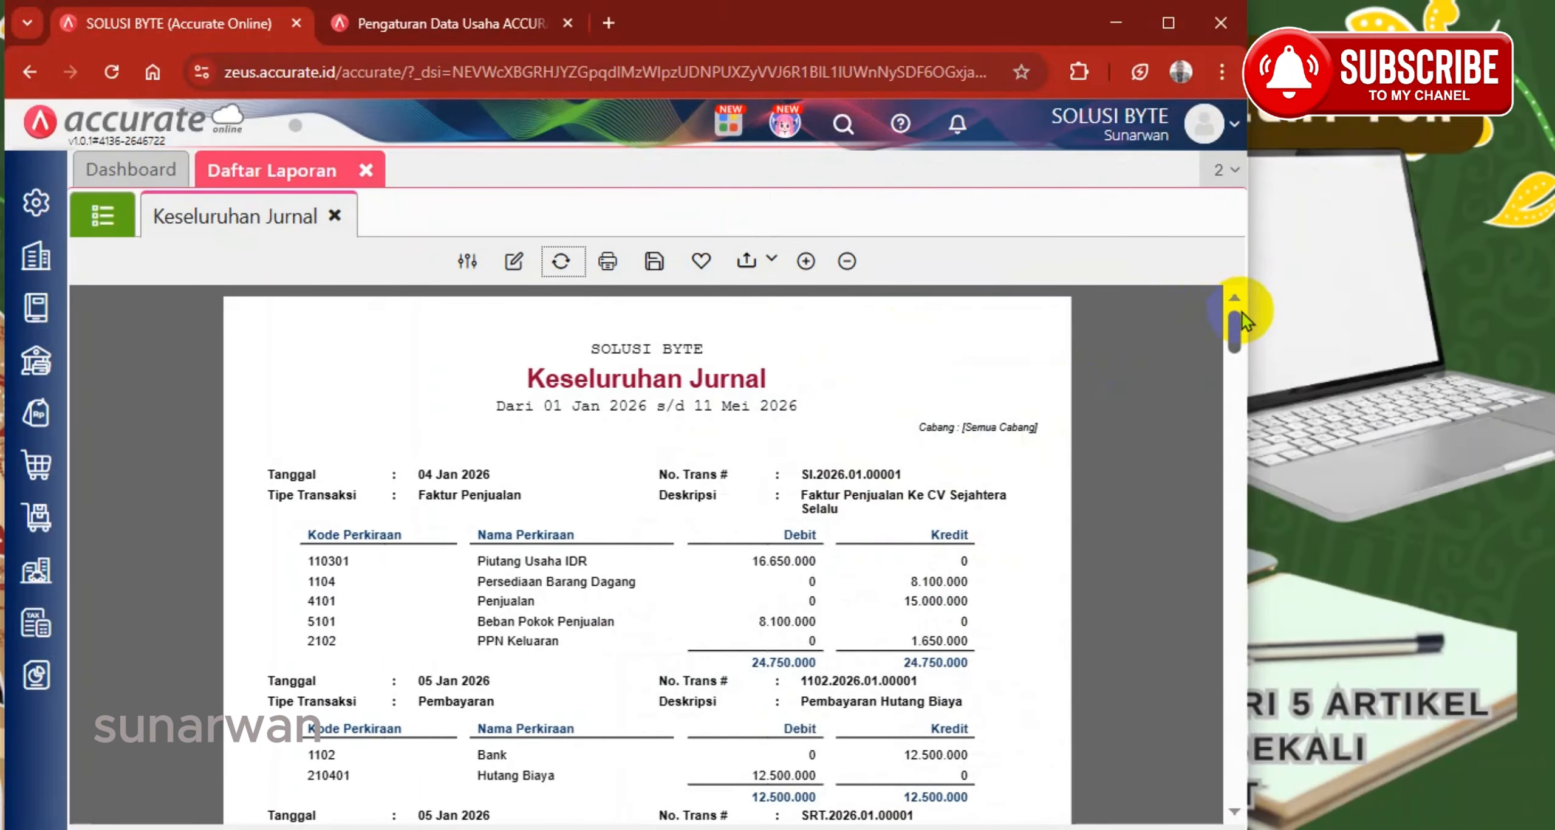
{"action": "left_click_drag", "start_coordinate": [1233, 322], "coordinate": [1248, 747]}
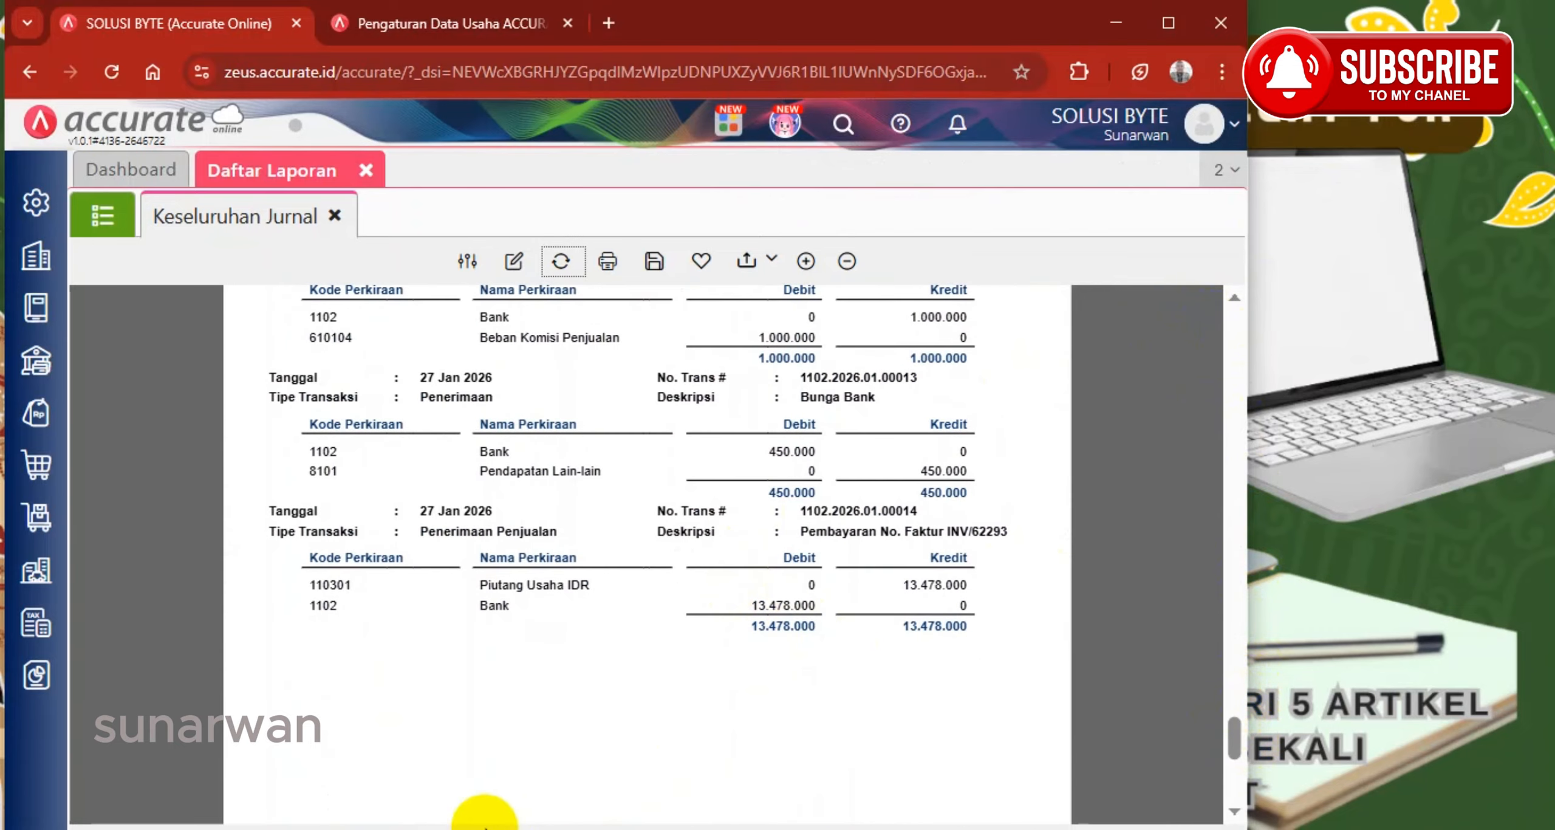
{"action": "left_click", "coordinate": [485, 829]}
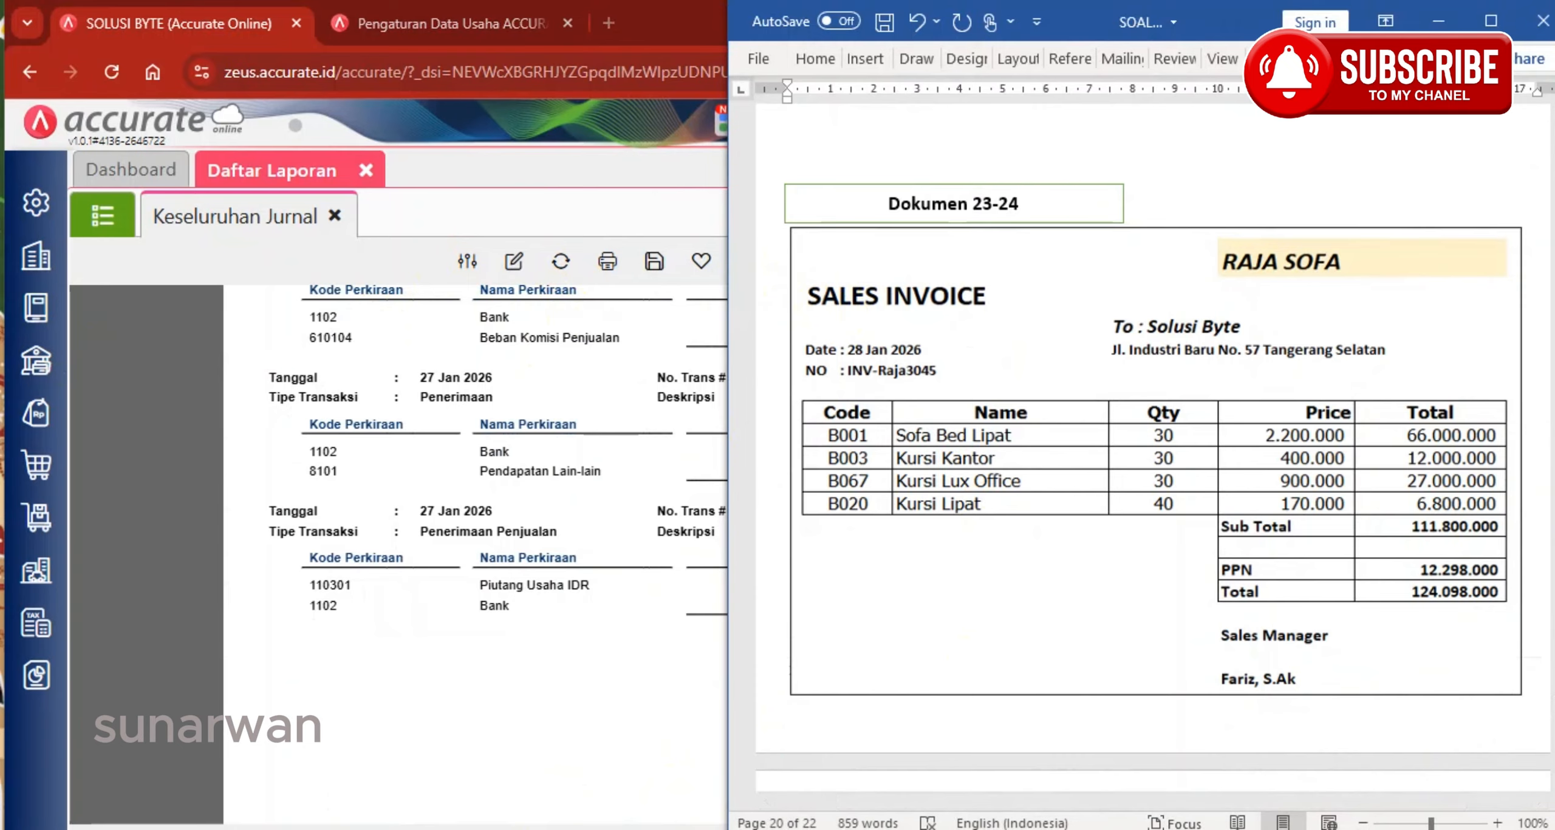
Start a new Faktur Pembelian for Dokumen 23-24 with Raja Sofa (V-001) as the Pemasok
{"action": "left_click", "coordinate": [41, 416]}
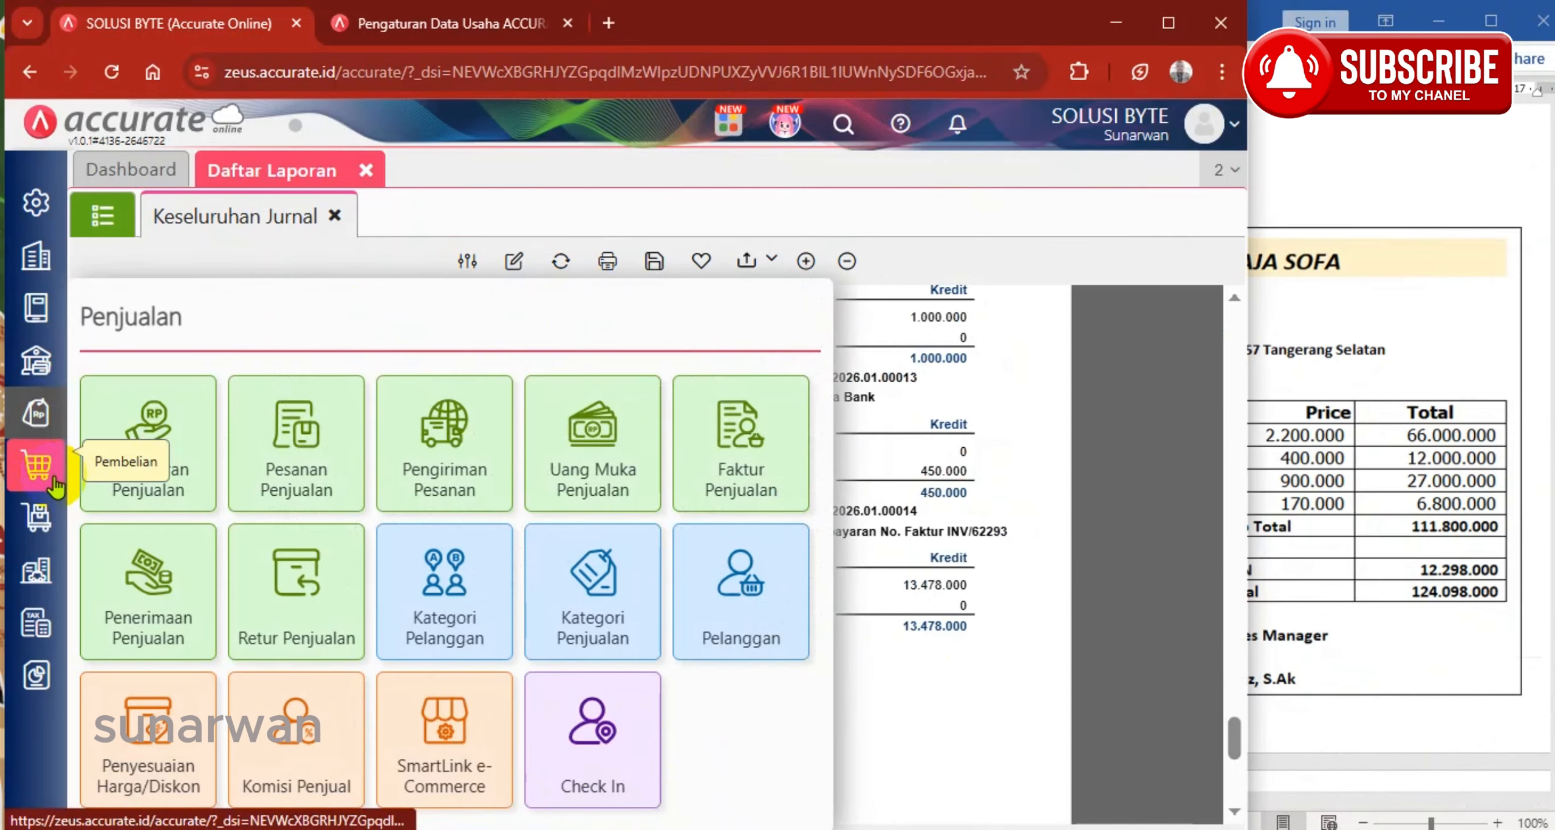
{"action": "left_click", "coordinate": [38, 465]}
{"action": "left_click", "coordinate": [495, 480]}
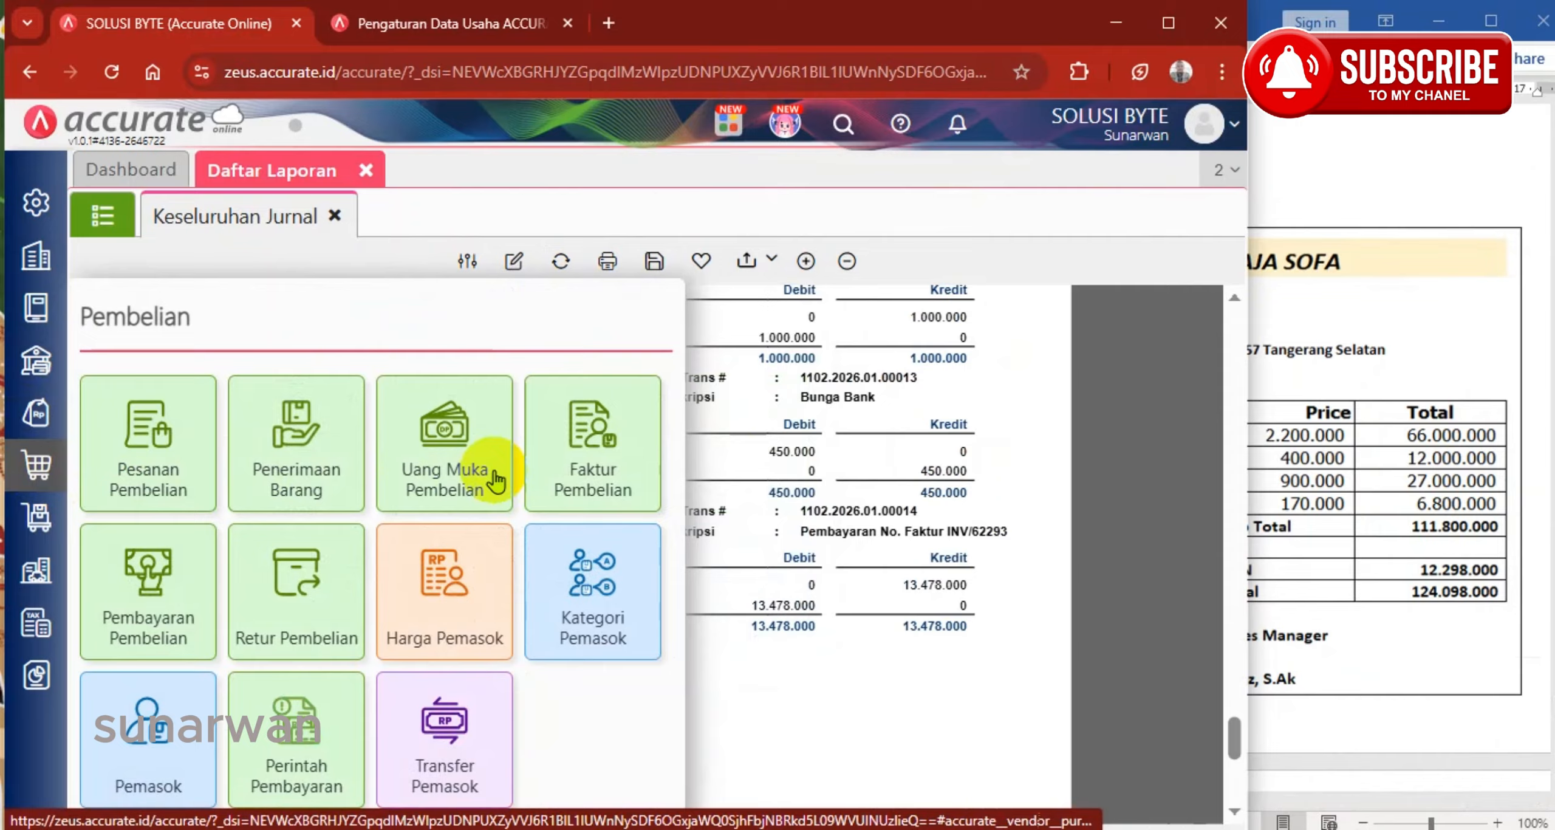
{"action": "left_click", "coordinate": [571, 452]}
{"action": "left_click", "coordinate": [1319, 338]}
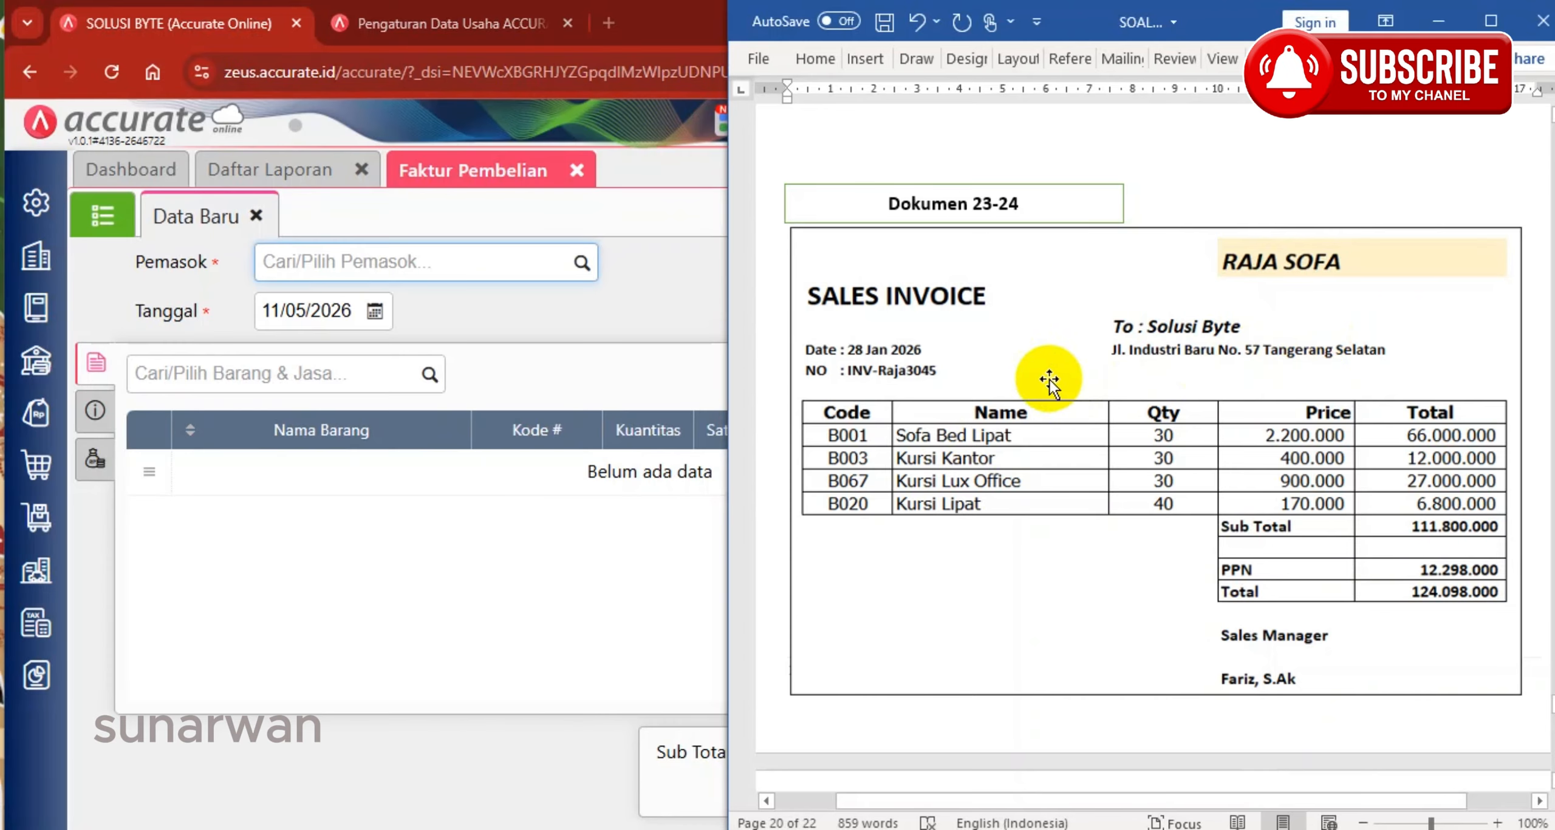
{"action": "left_click", "coordinate": [582, 264]}
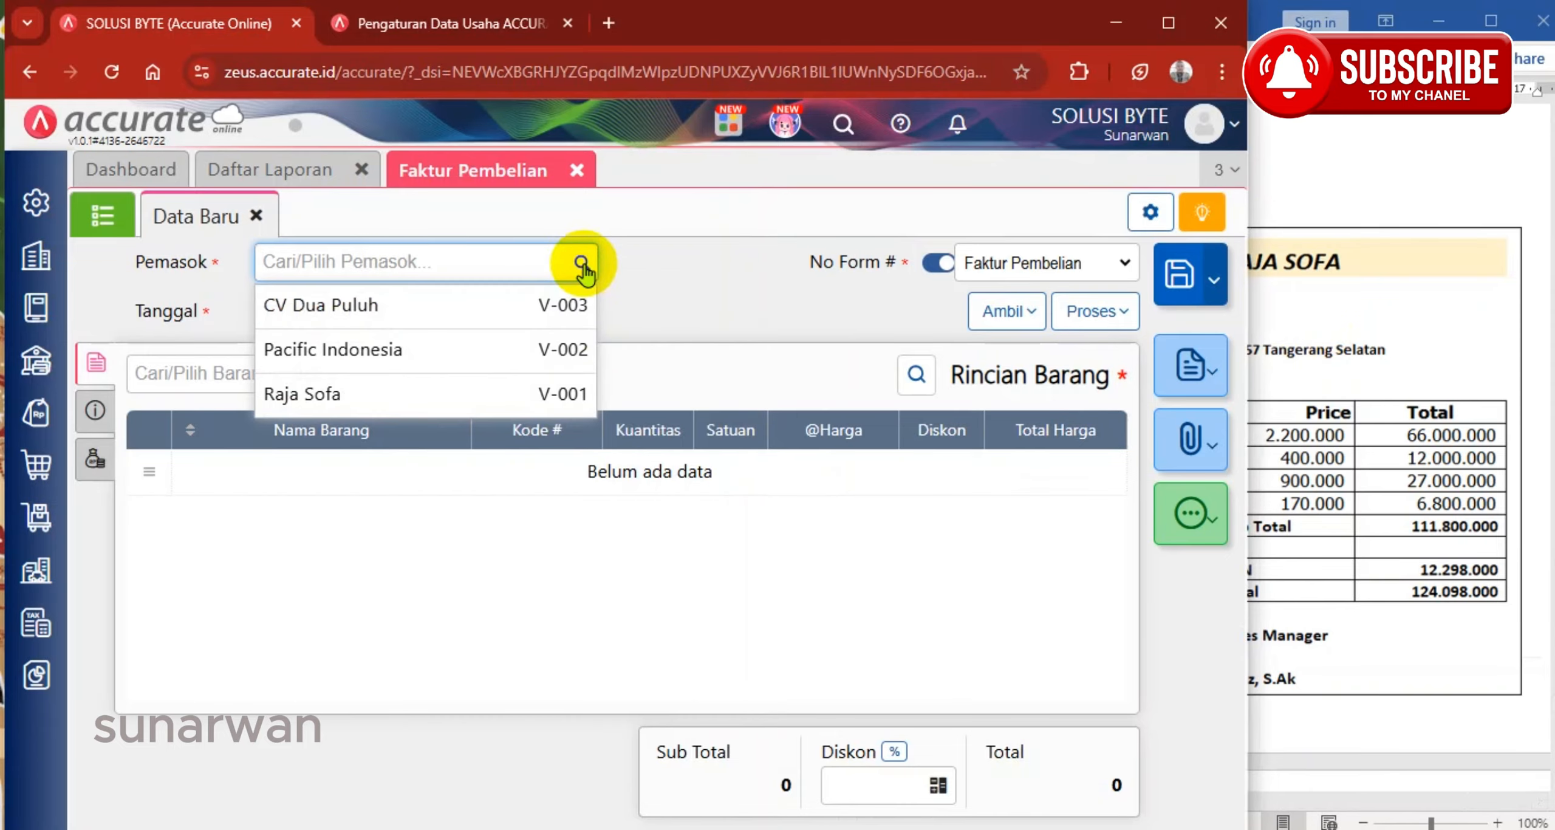
{"action": "left_click", "coordinate": [325, 401]}
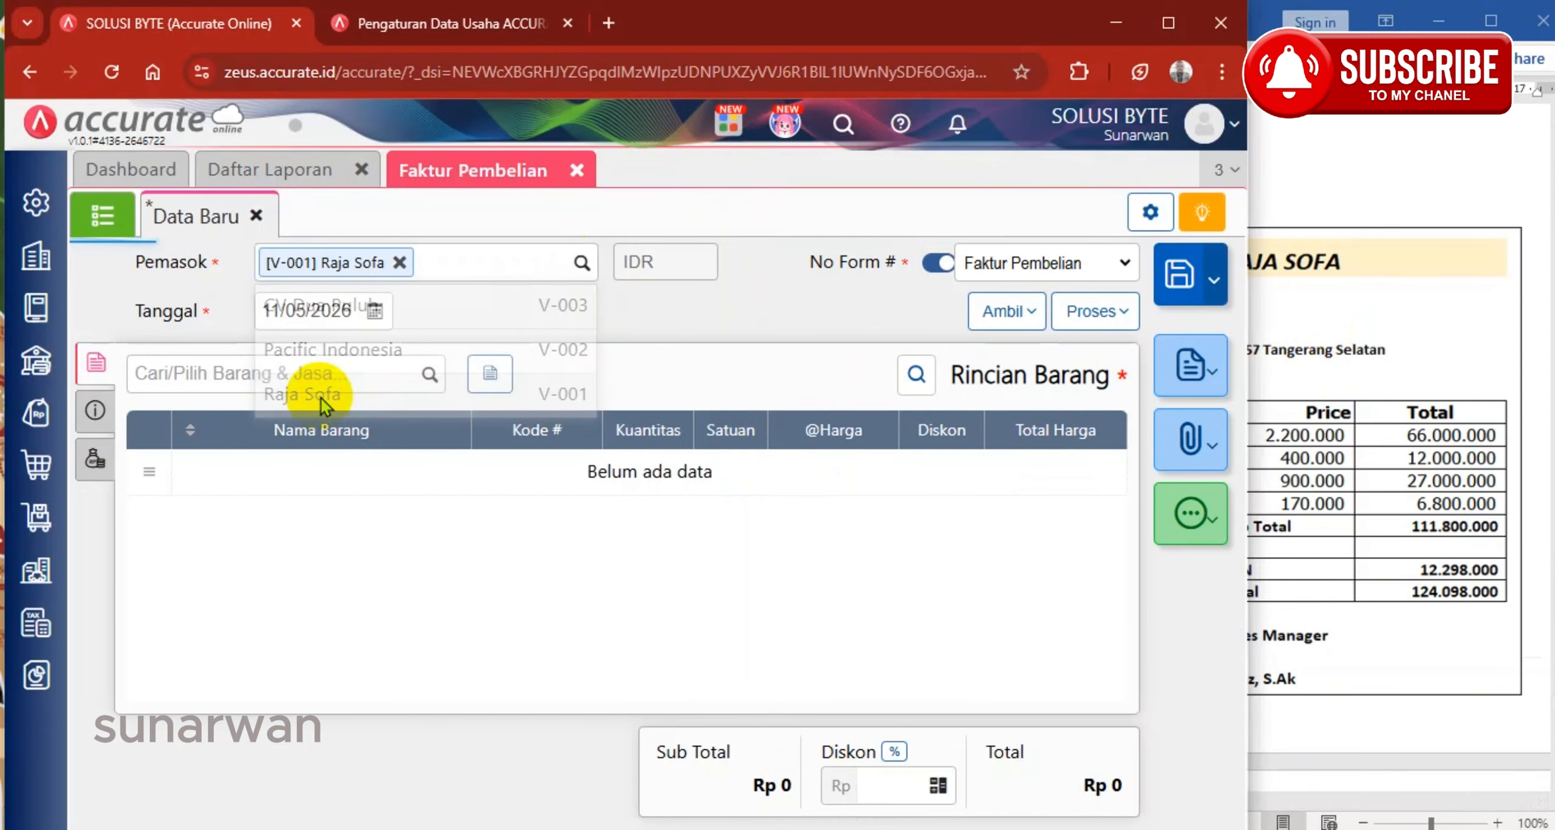
Set the purchase invoice's Tanggal to 28/01/2026, as on the Raja Sofa sales invoice
{"action": "left_click", "coordinate": [1385, 377]}
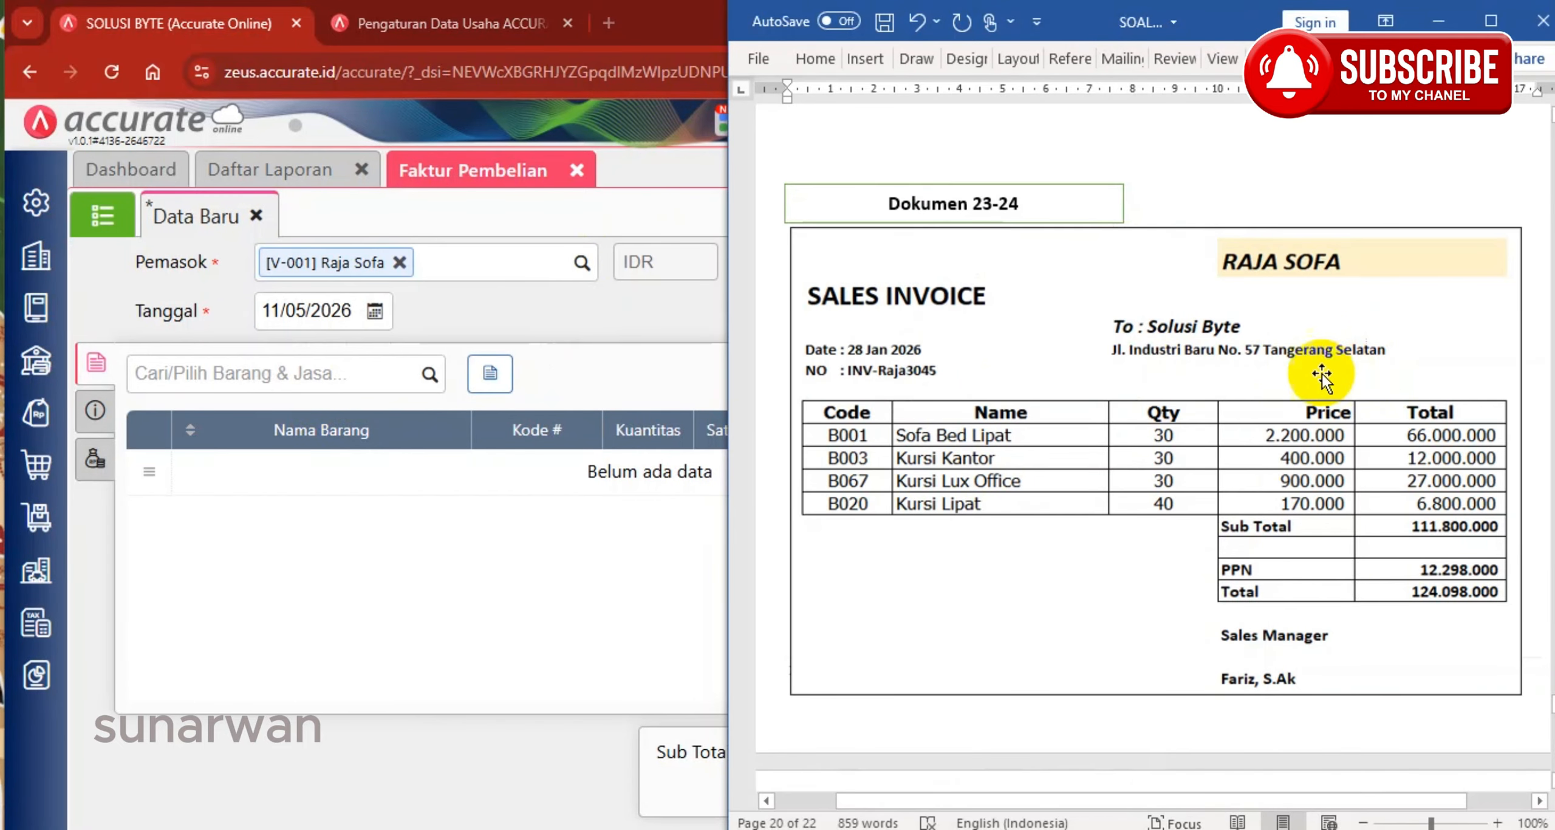
{"action": "left_click", "coordinate": [354, 310]}
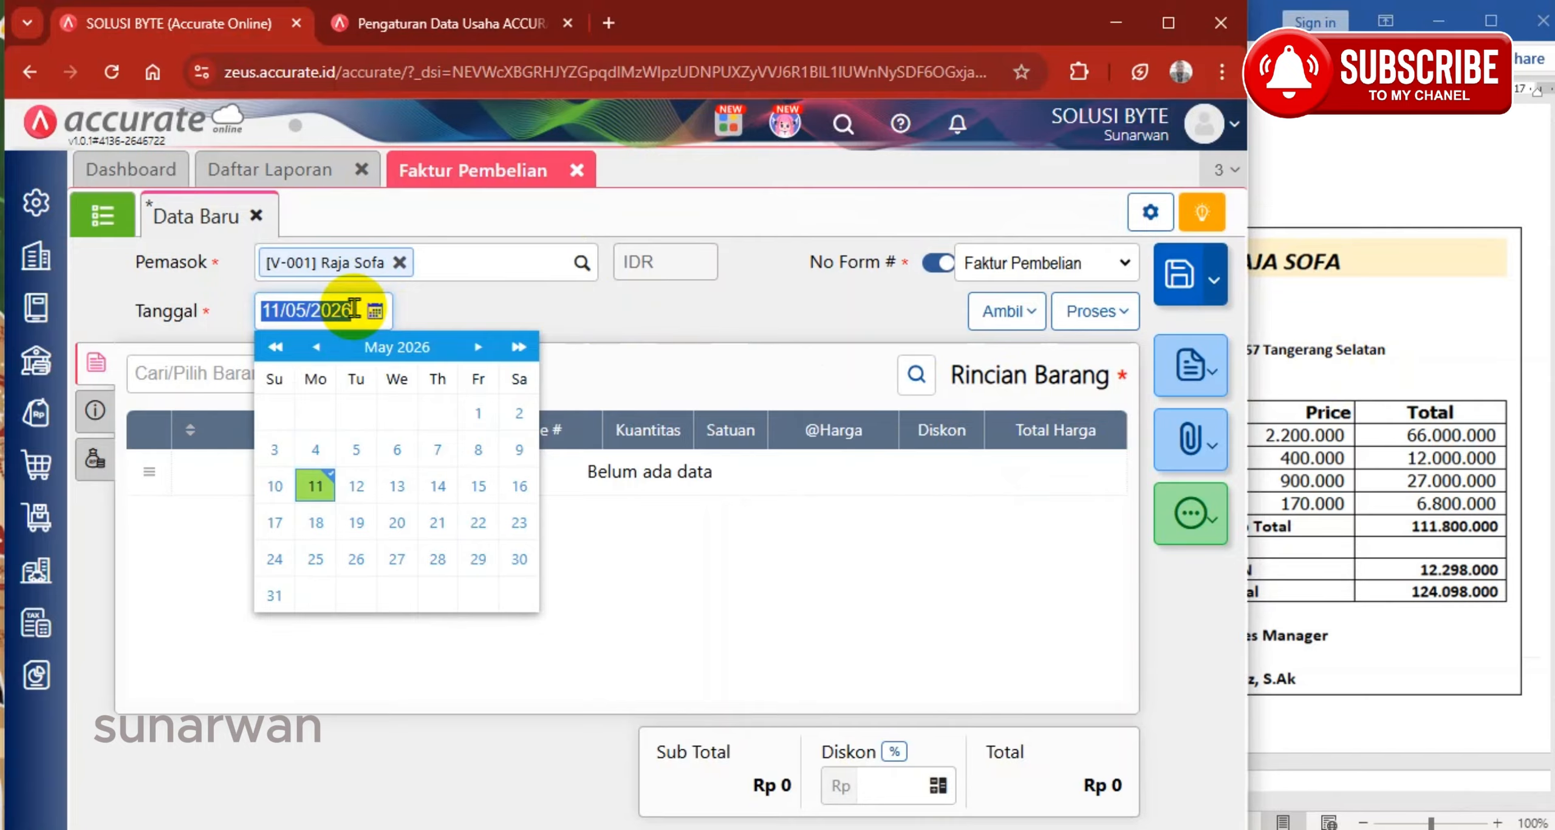
{"action": "type", "text": "28/01/2"}
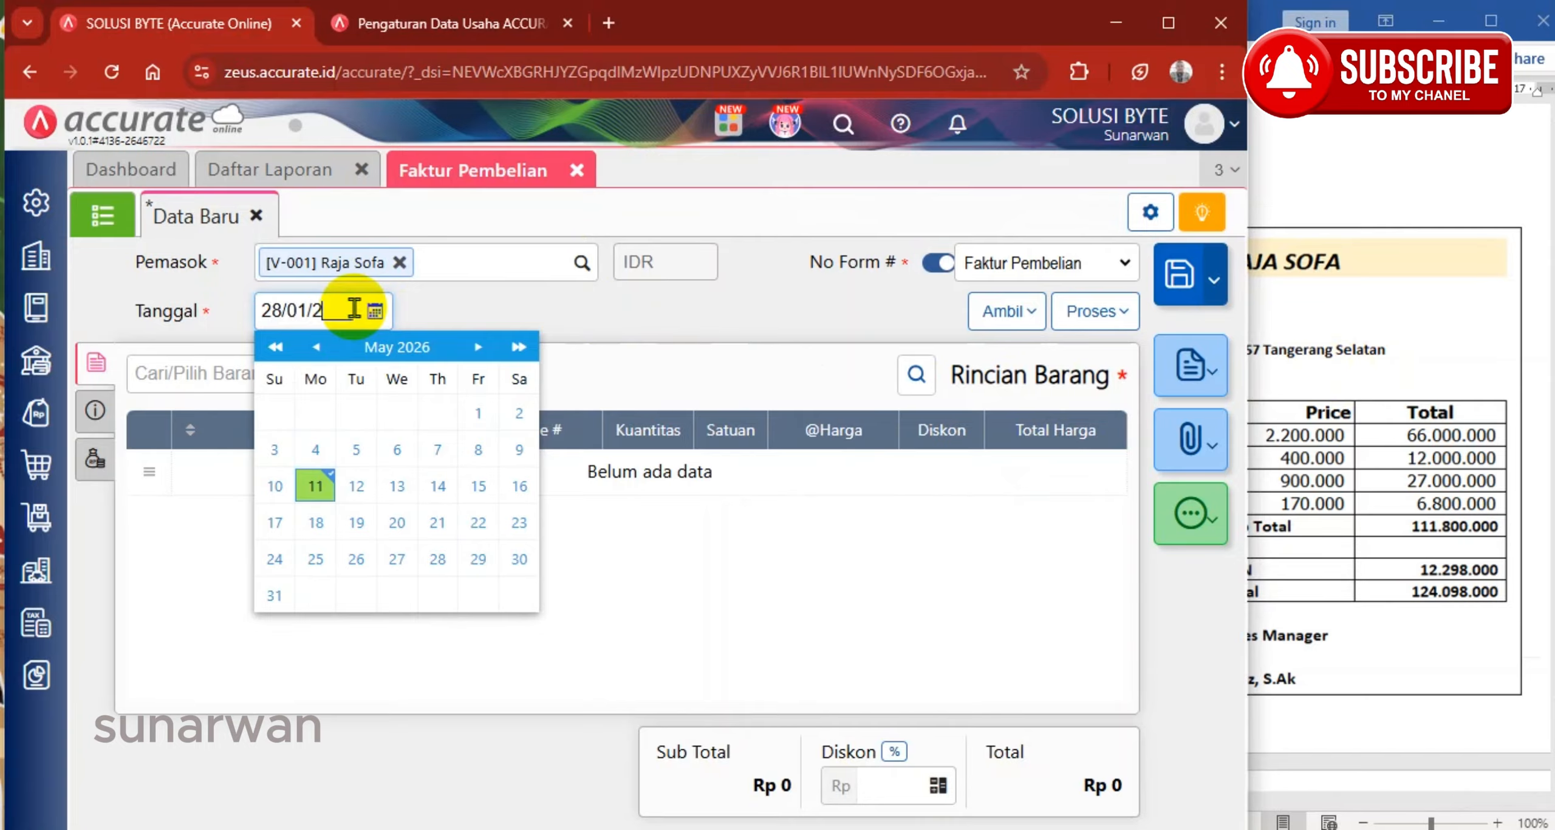
{"action": "type", "text": "026"}
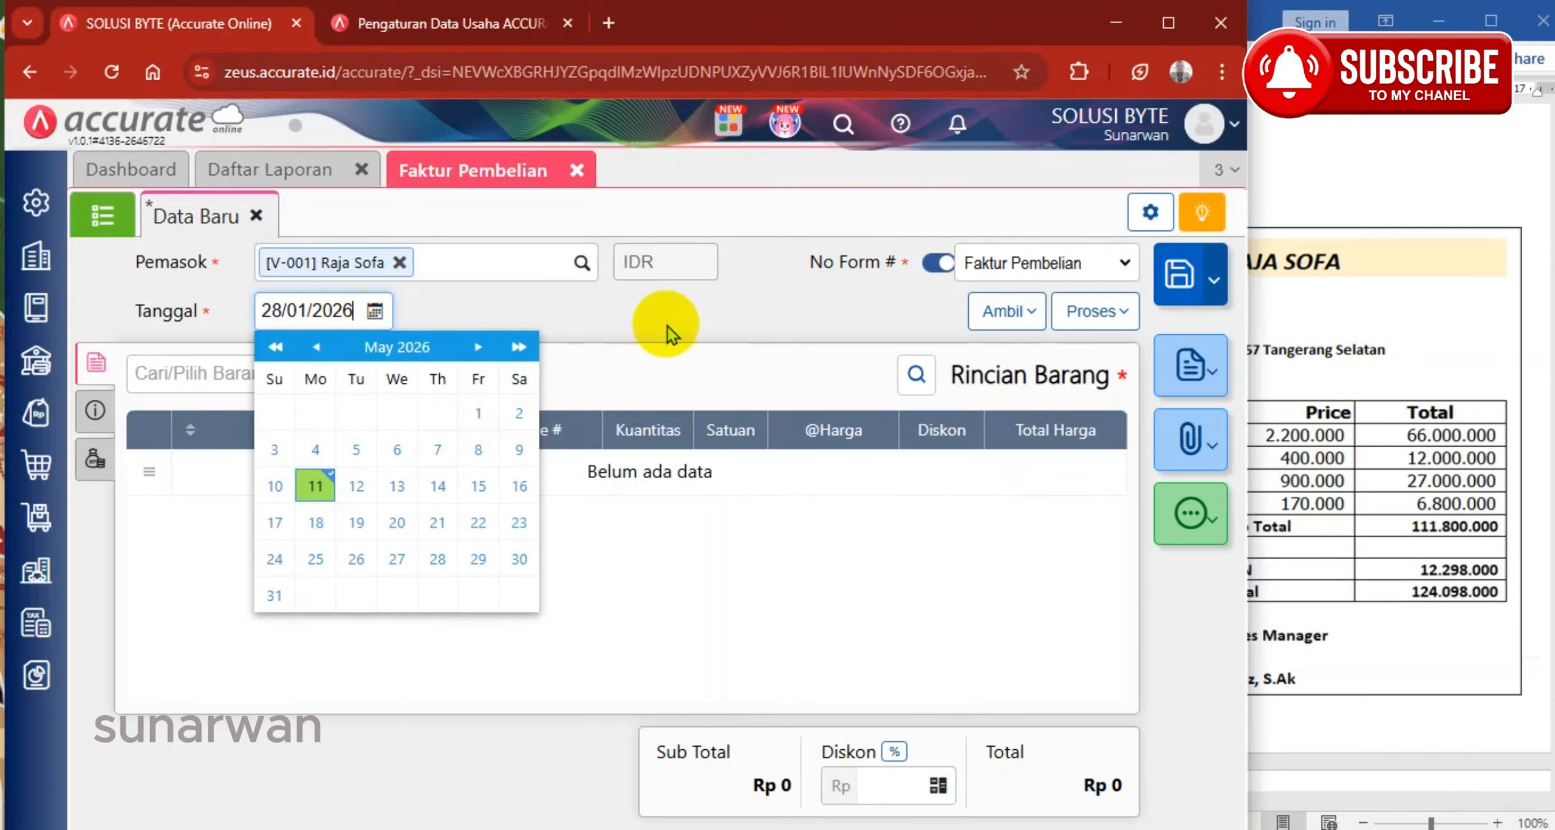
{"action": "left_click", "coordinate": [714, 317]}
{"action": "left_click", "coordinate": [1379, 377]}
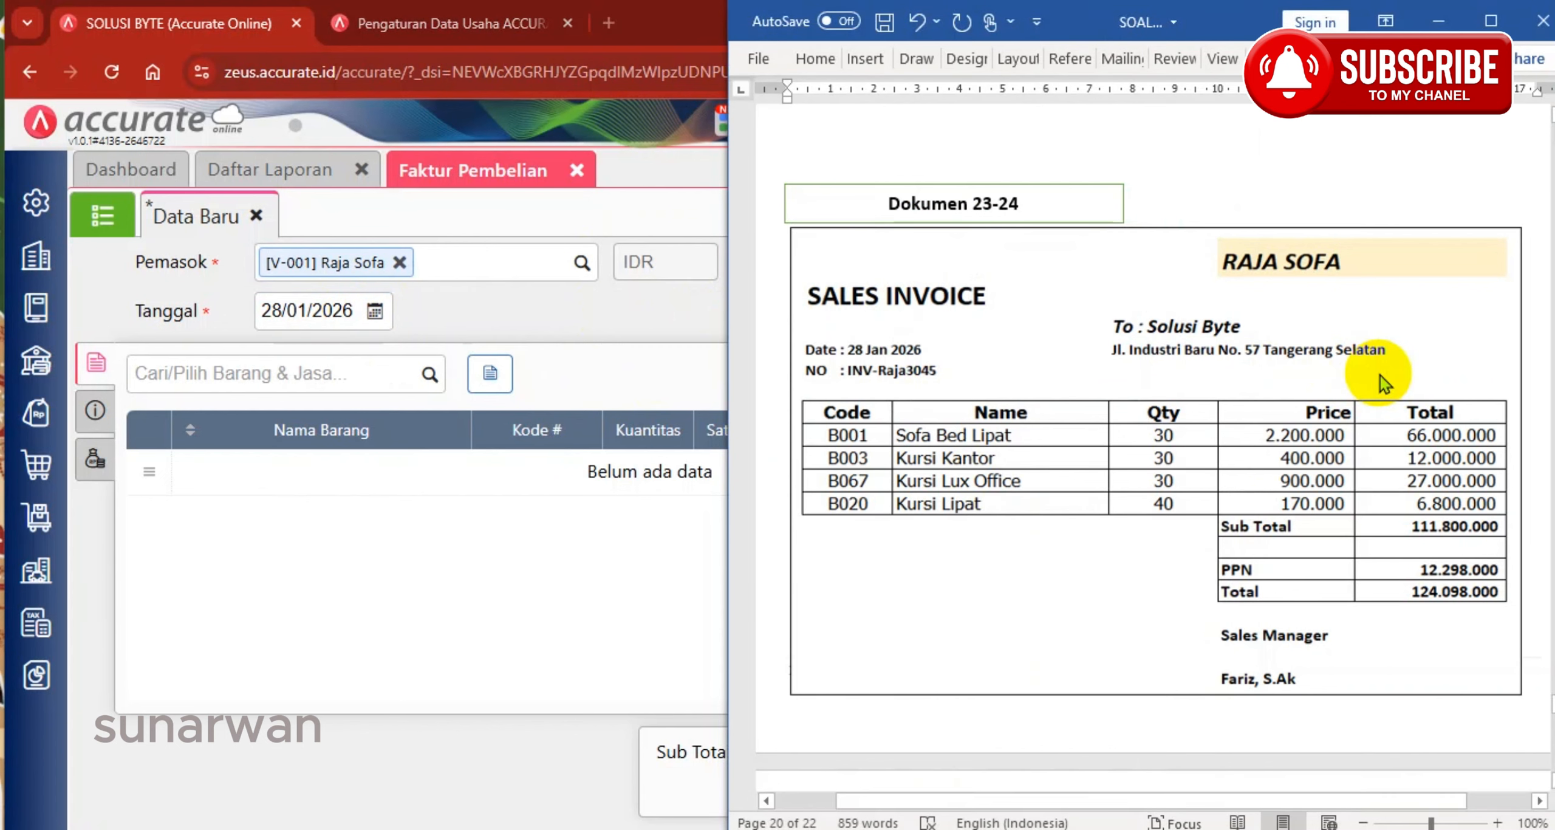
{"action": "left_click", "coordinate": [427, 380]}
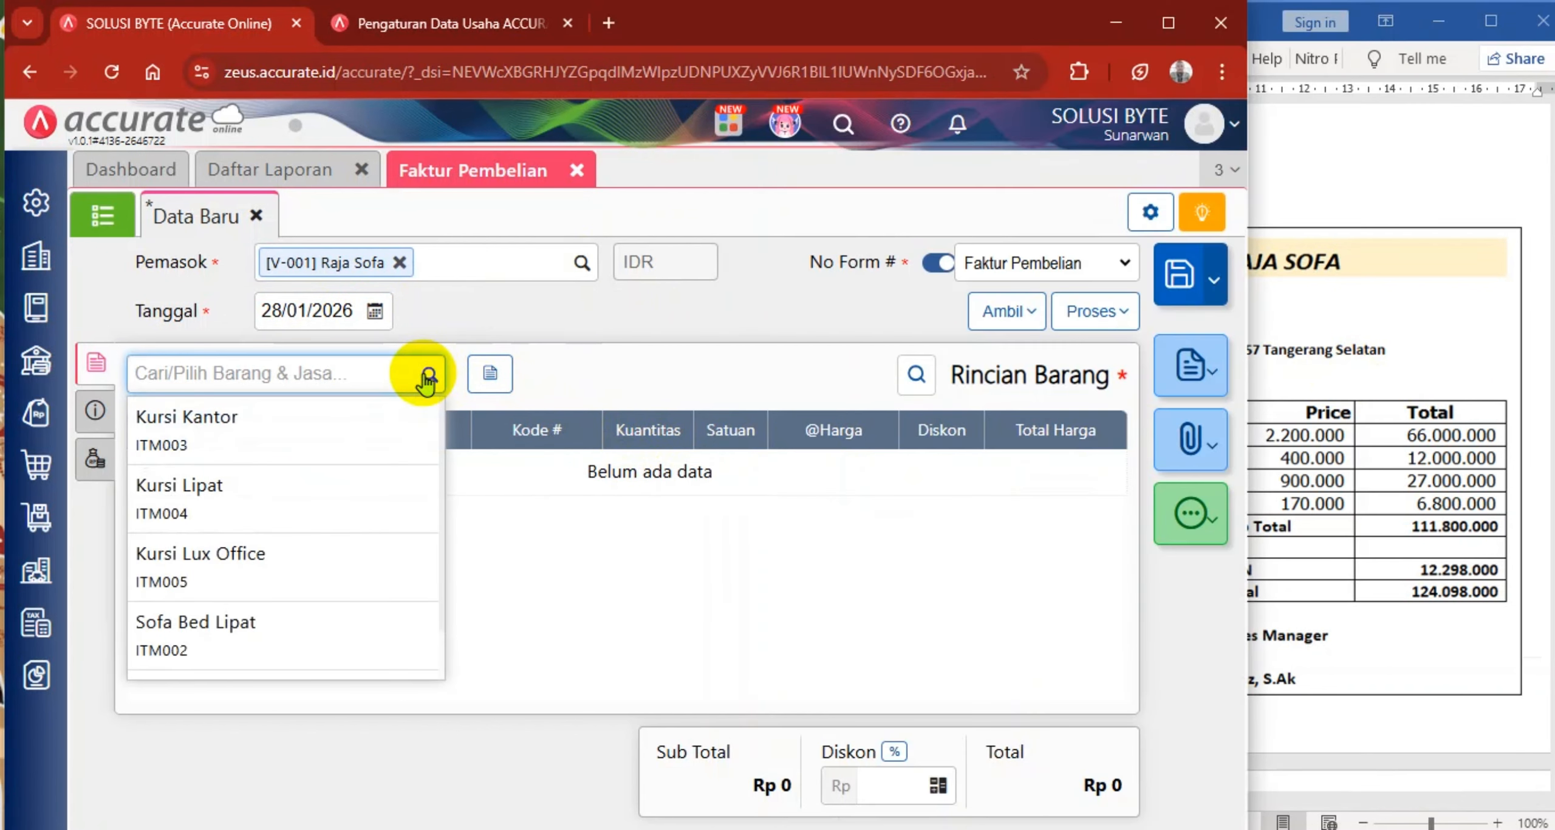
{"action": "left_click", "coordinate": [275, 641]}
{"action": "left_click", "coordinate": [1441, 375]}
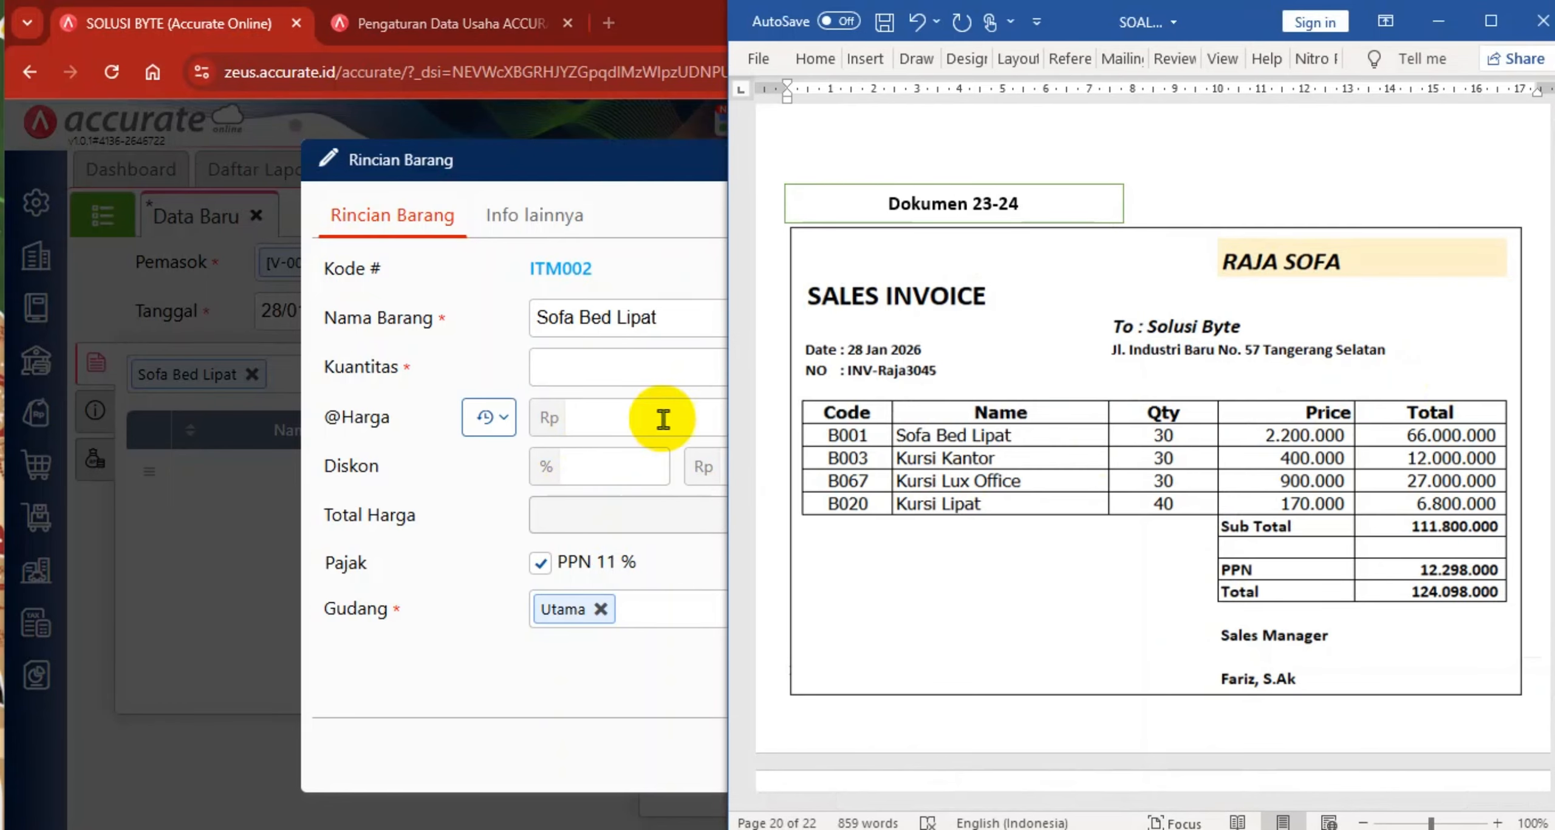
{"action": "left_click", "coordinate": [694, 364]}
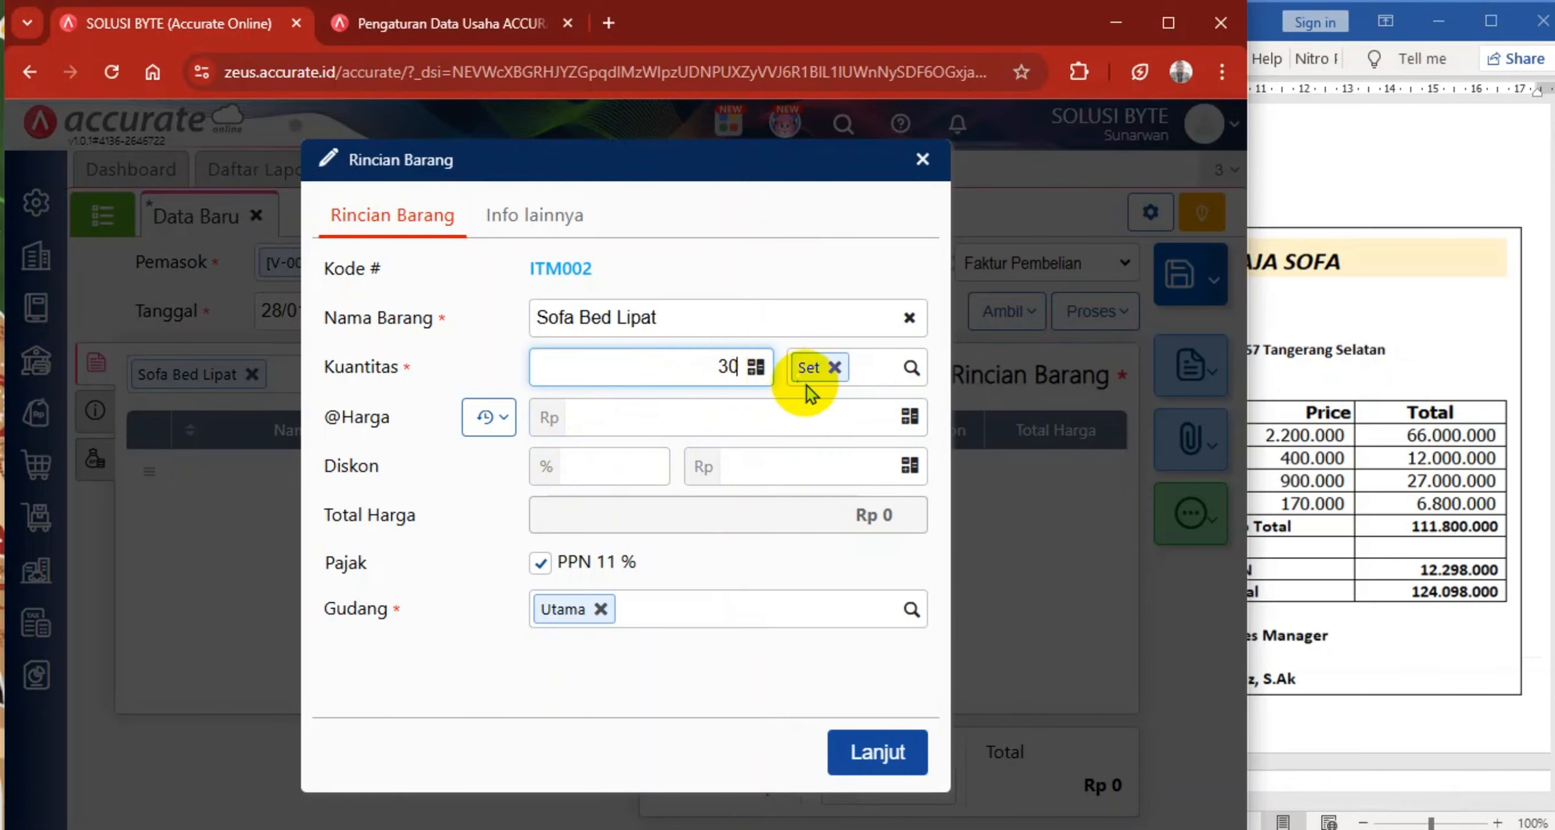
{"action": "left_click", "coordinate": [1414, 422]}
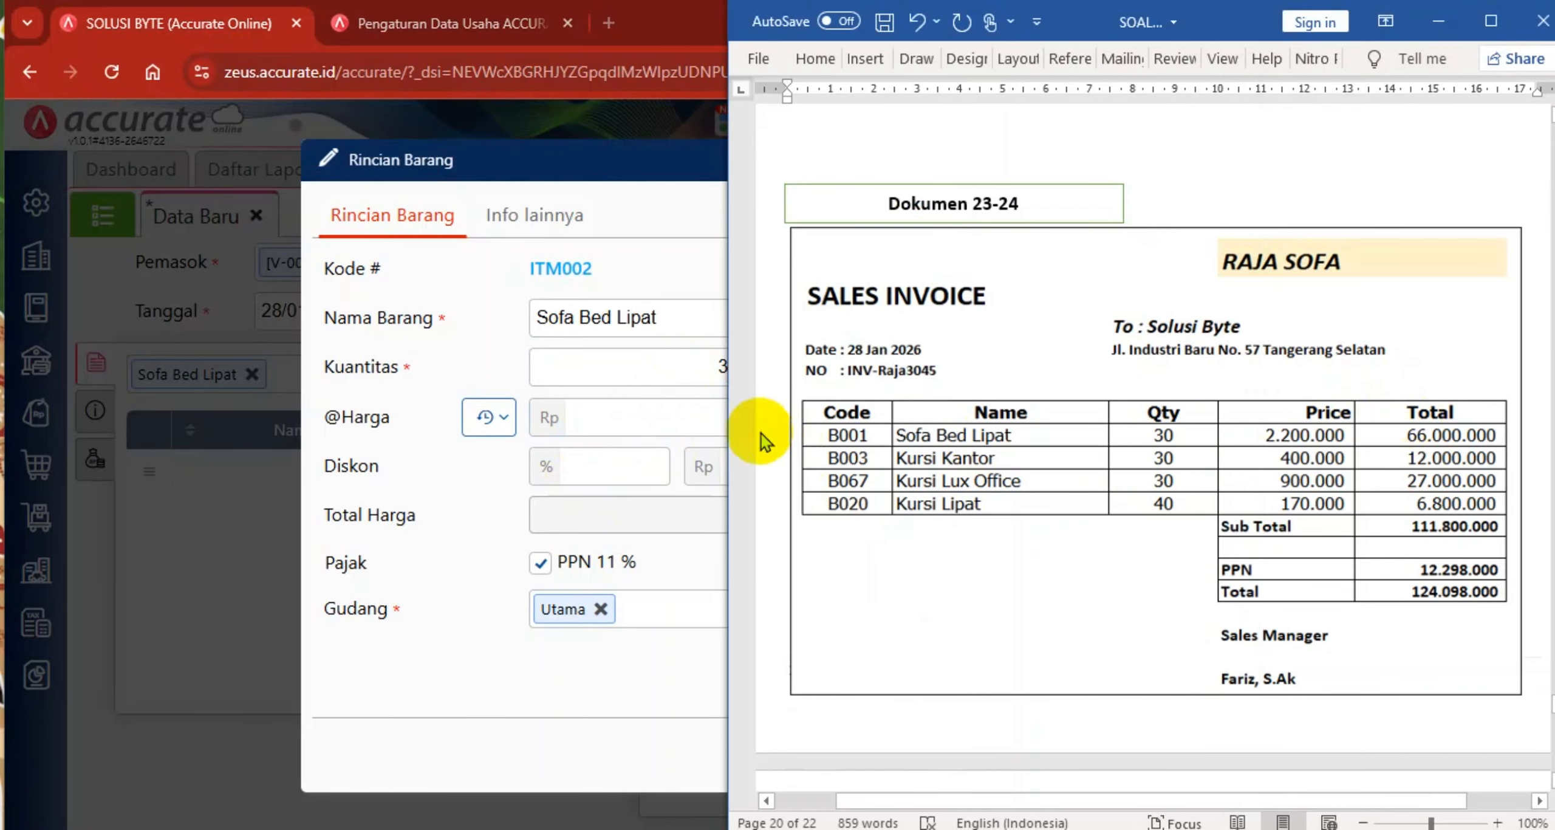
{"action": "left_click", "coordinate": [710, 414]}
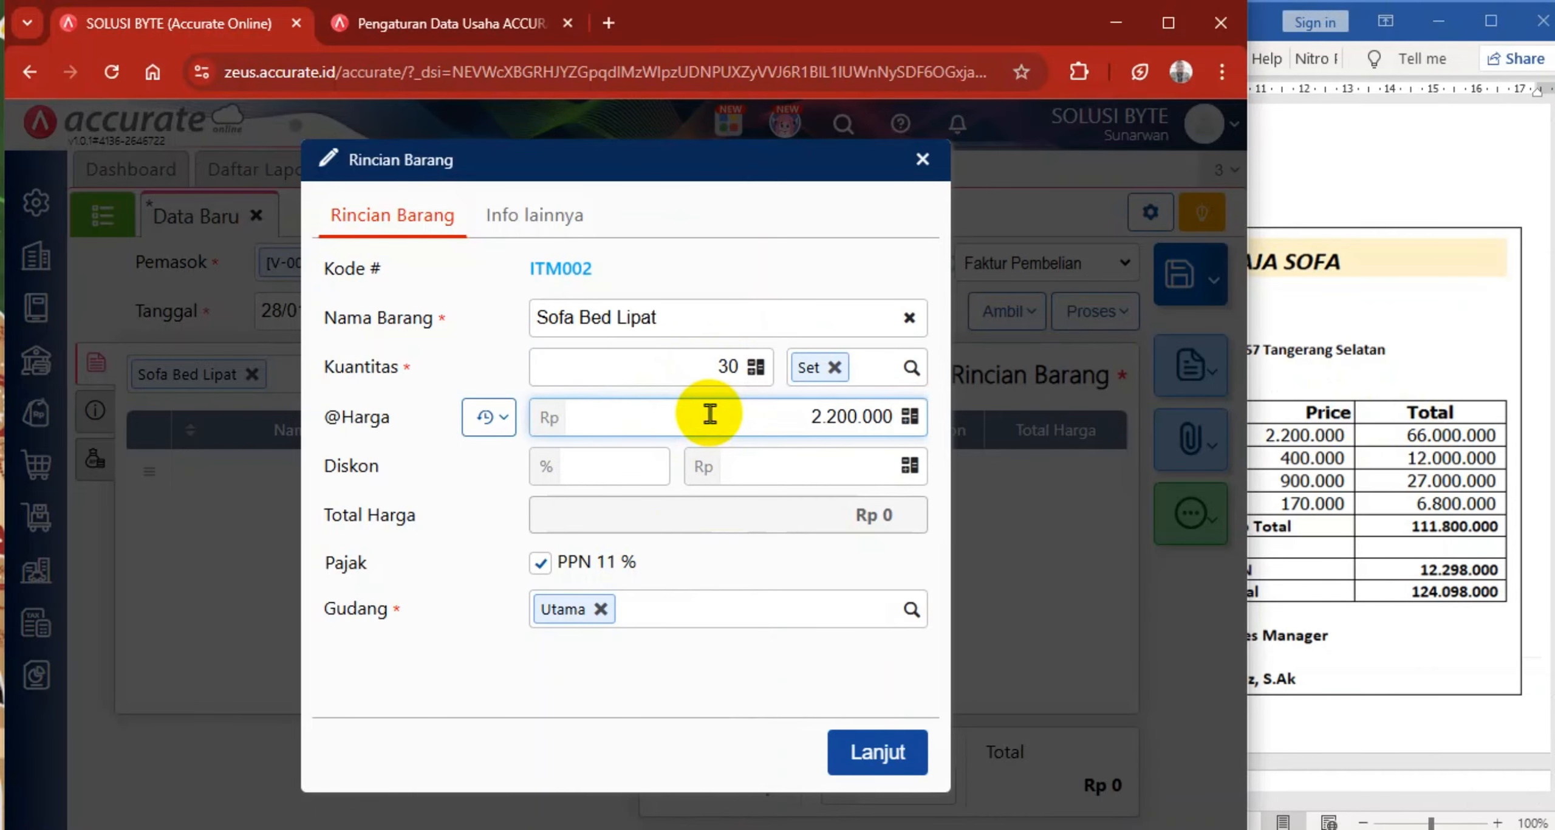
{"action": "type", "text": "2200000"}
{"action": "left_click", "coordinate": [742, 532]}
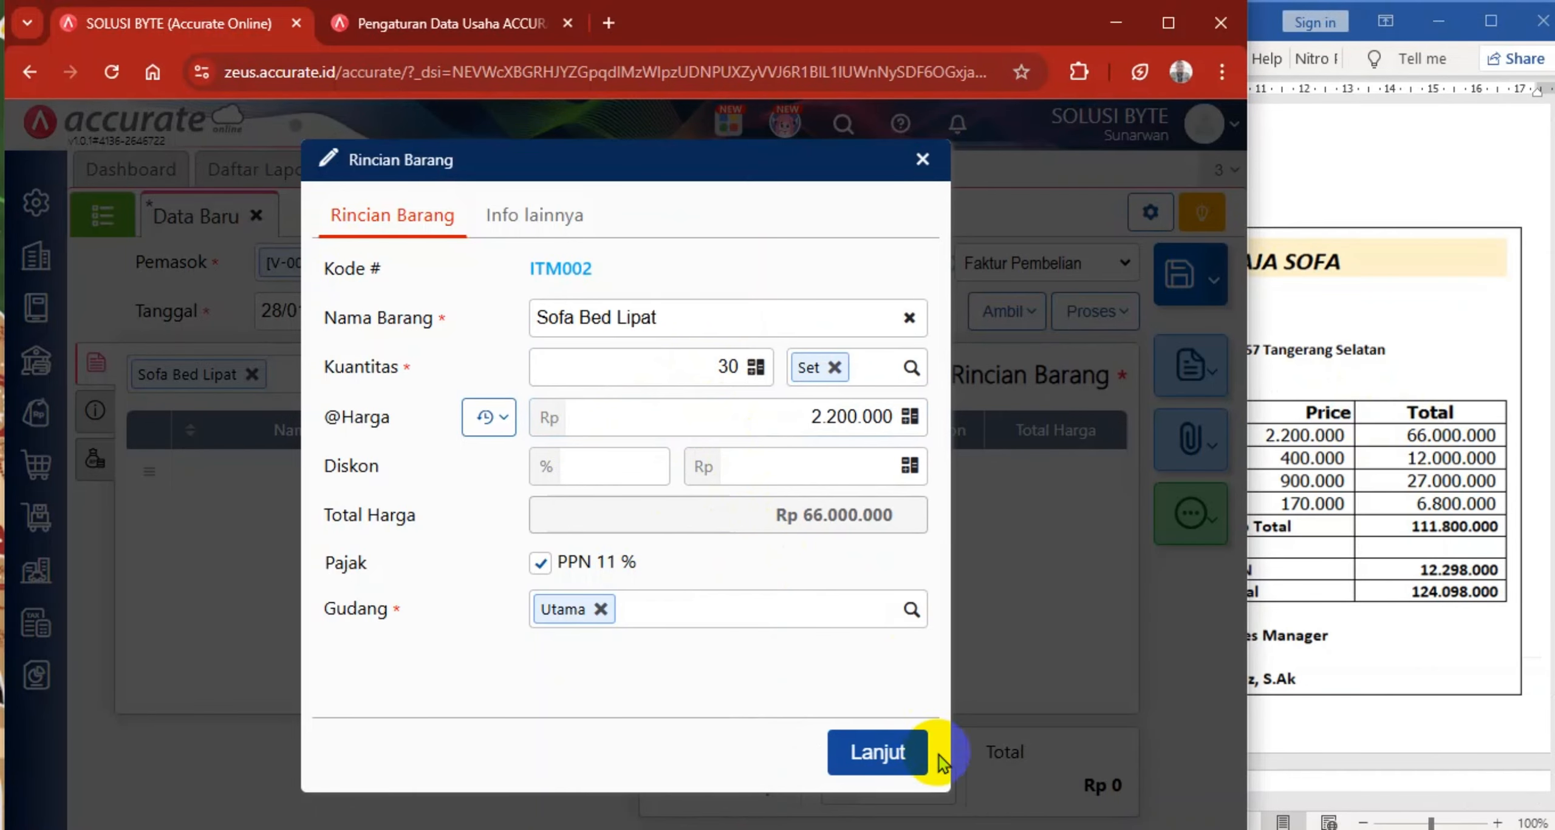
{"action": "left_click", "coordinate": [869, 752]}
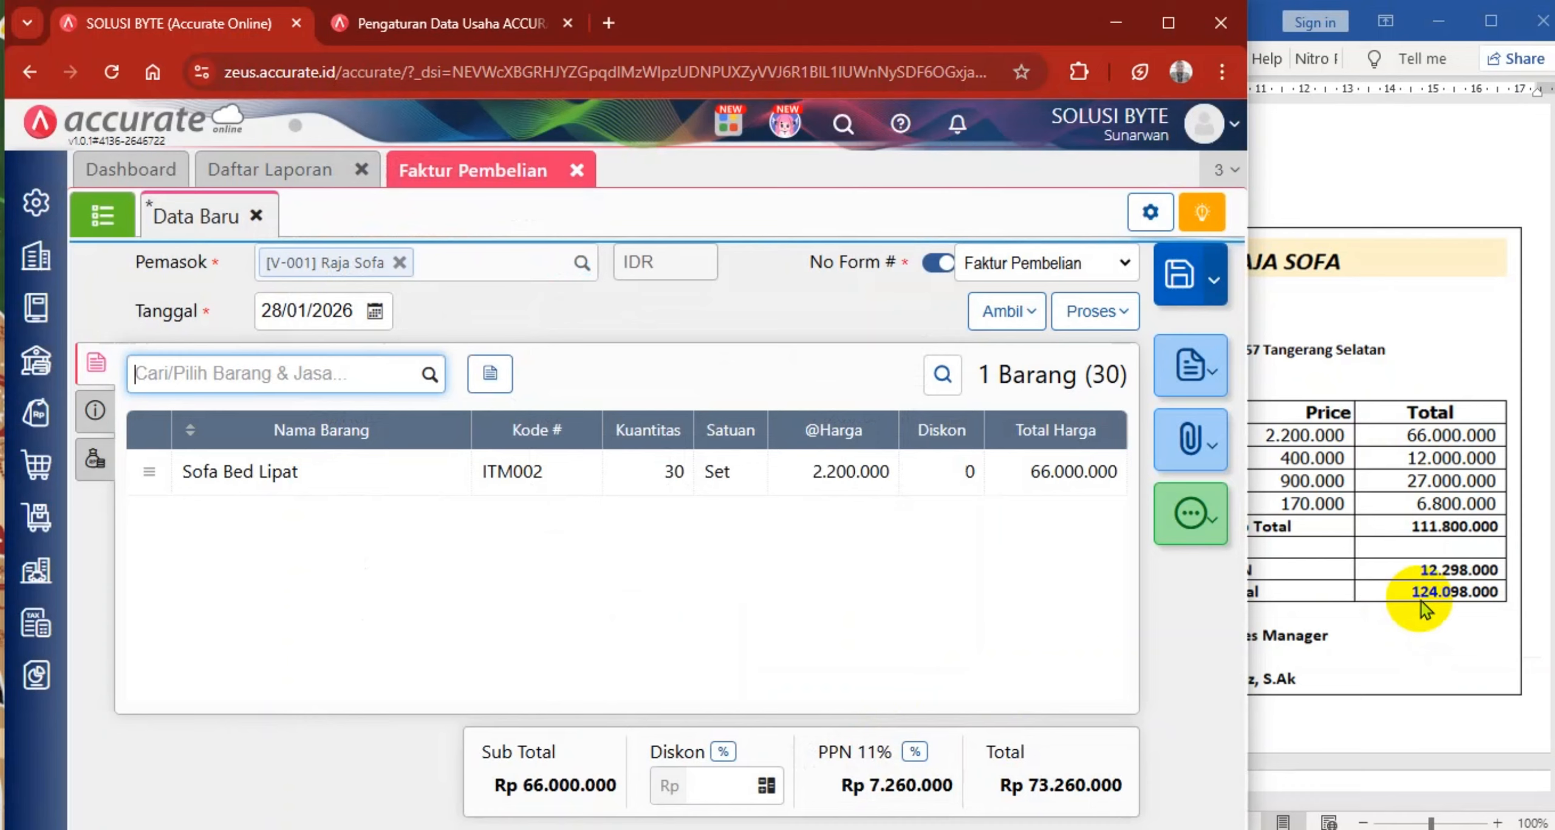
{"action": "left_click", "coordinate": [1421, 600]}
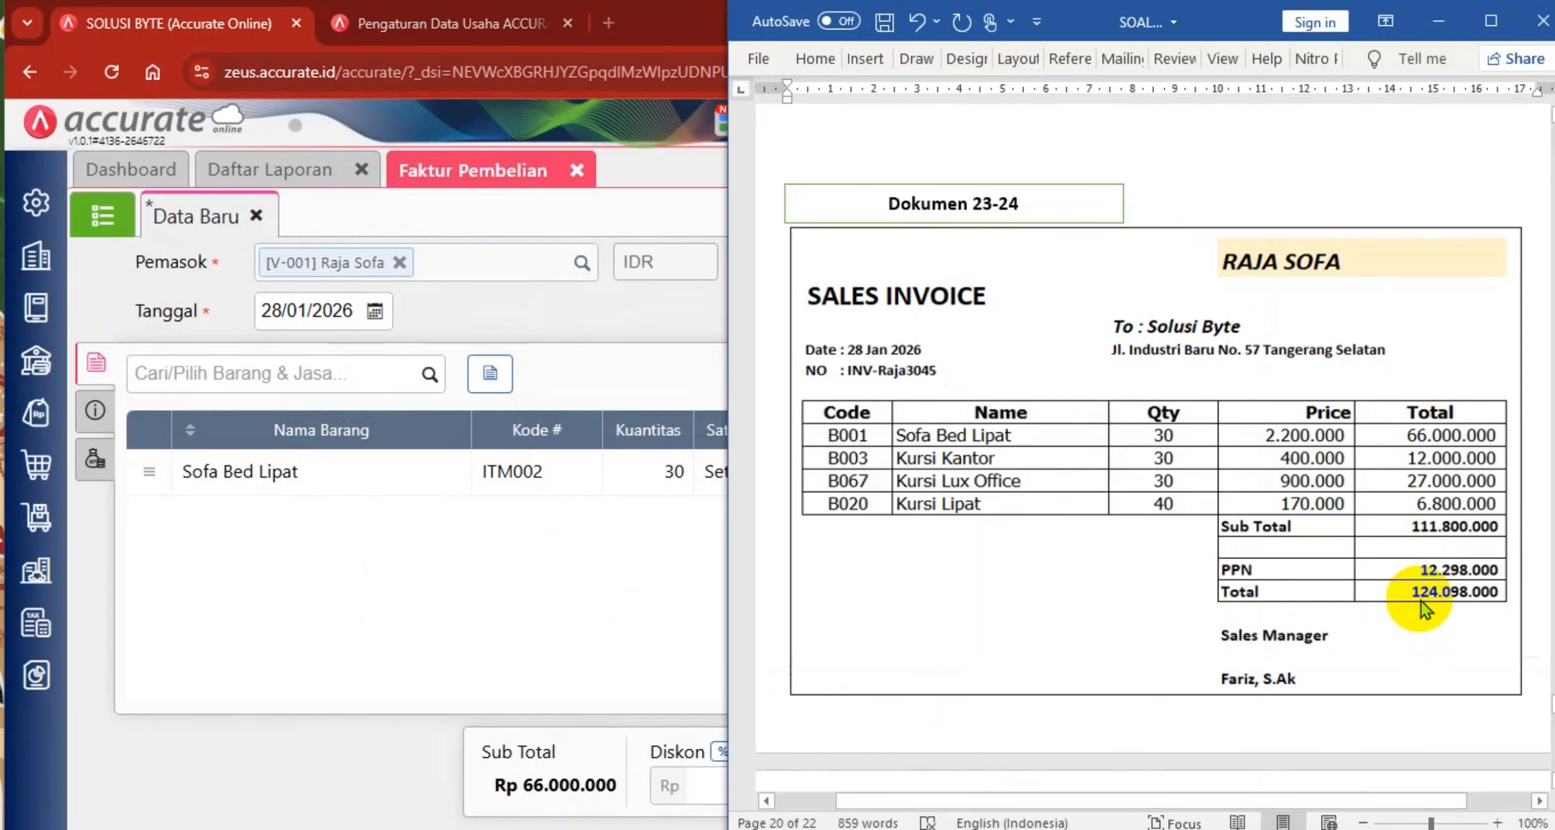
{"action": "left_click", "coordinate": [344, 372]}
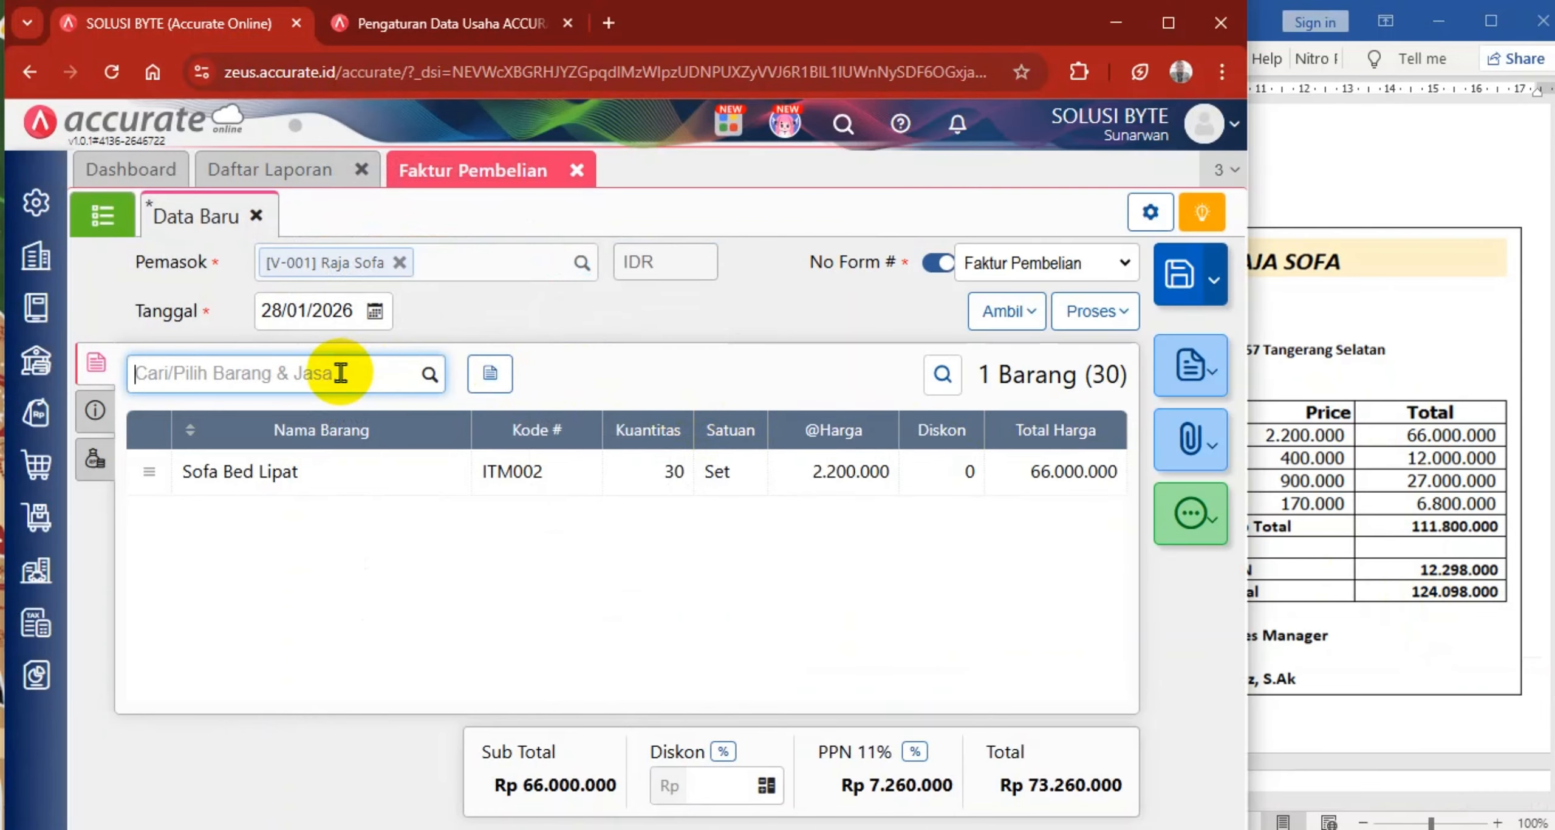
{"action": "type", "text": "kantor"}
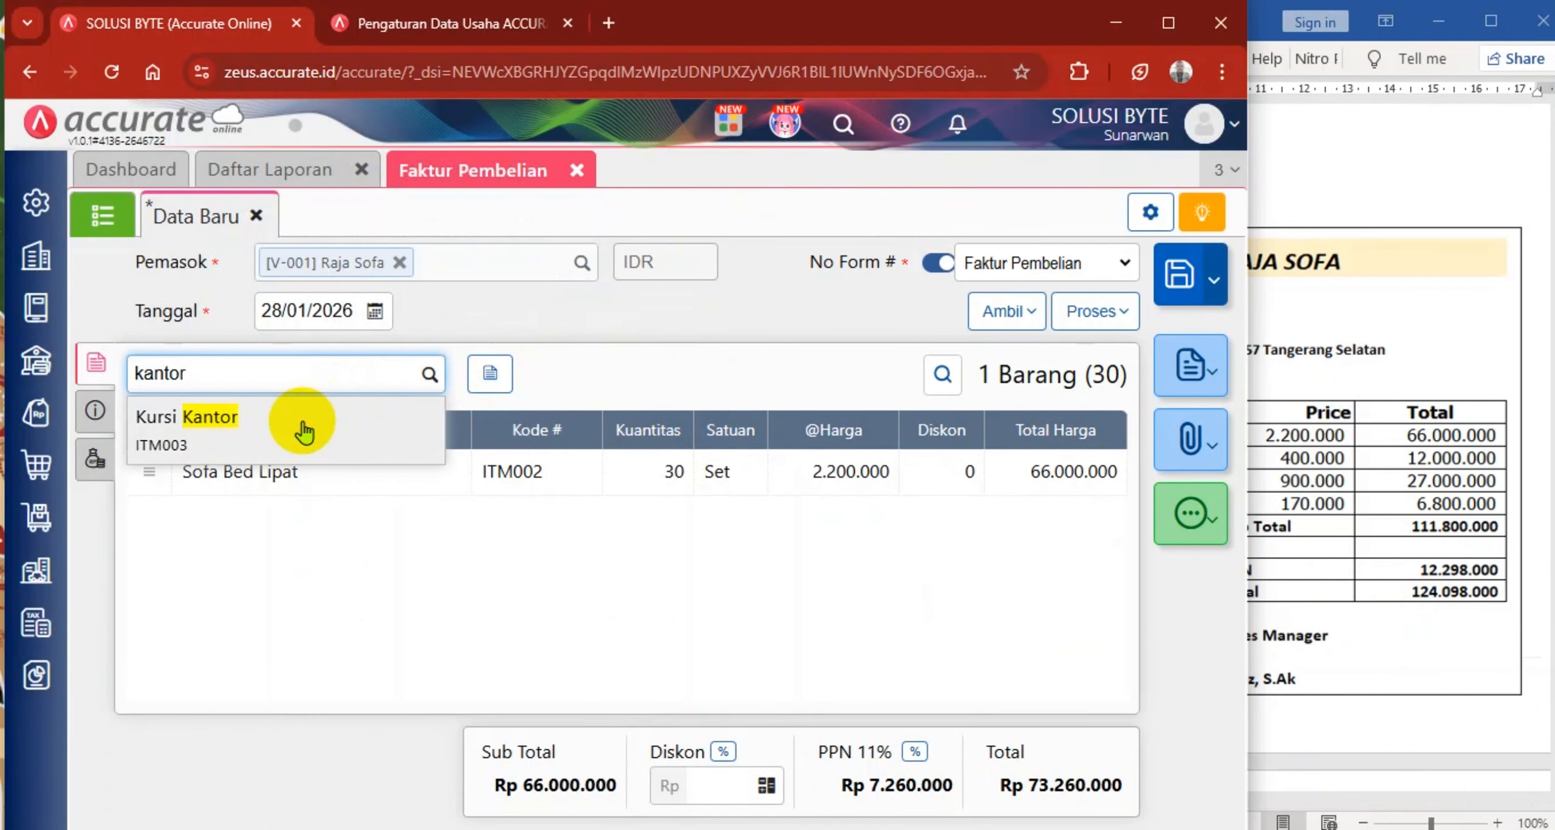
{"action": "left_click", "coordinate": [402, 429]}
{"action": "left_click", "coordinate": [1328, 498]}
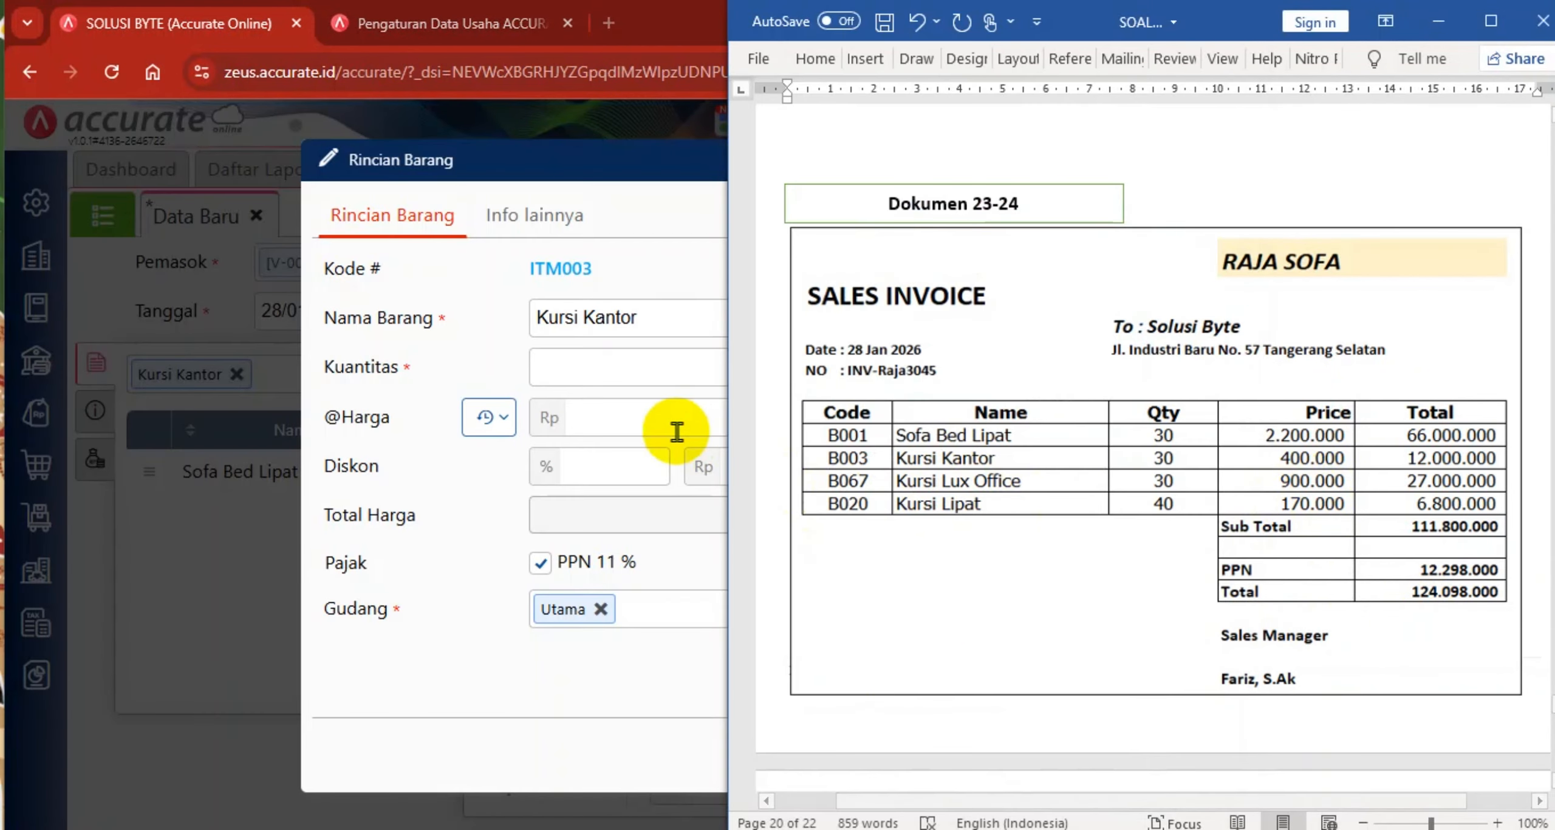
{"action": "left_click", "coordinate": [670, 419]}
{"action": "left_click", "coordinate": [717, 365]}
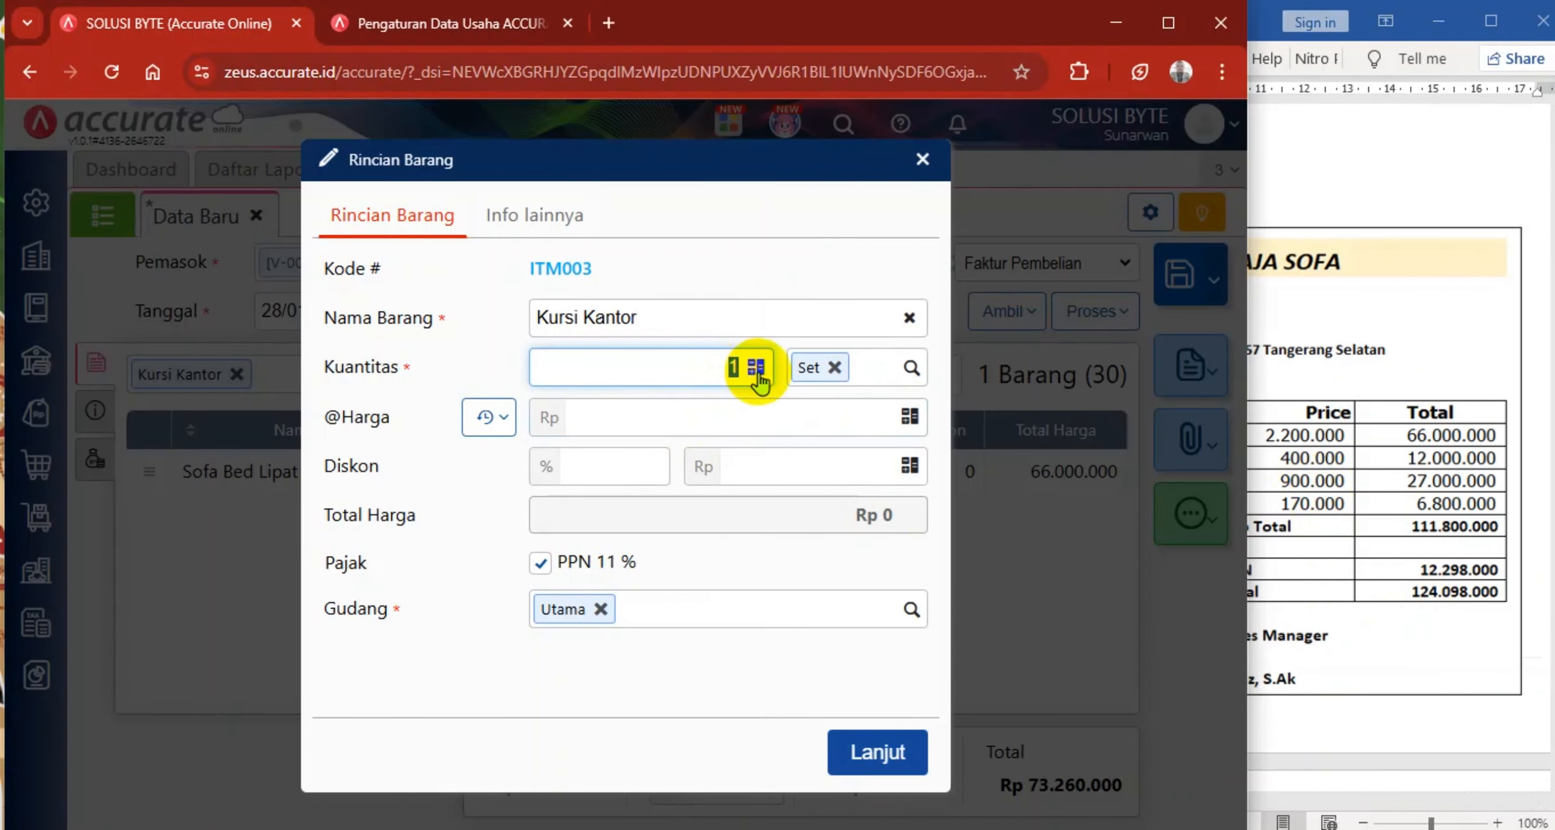
{"action": "left_click", "coordinate": [834, 410]}
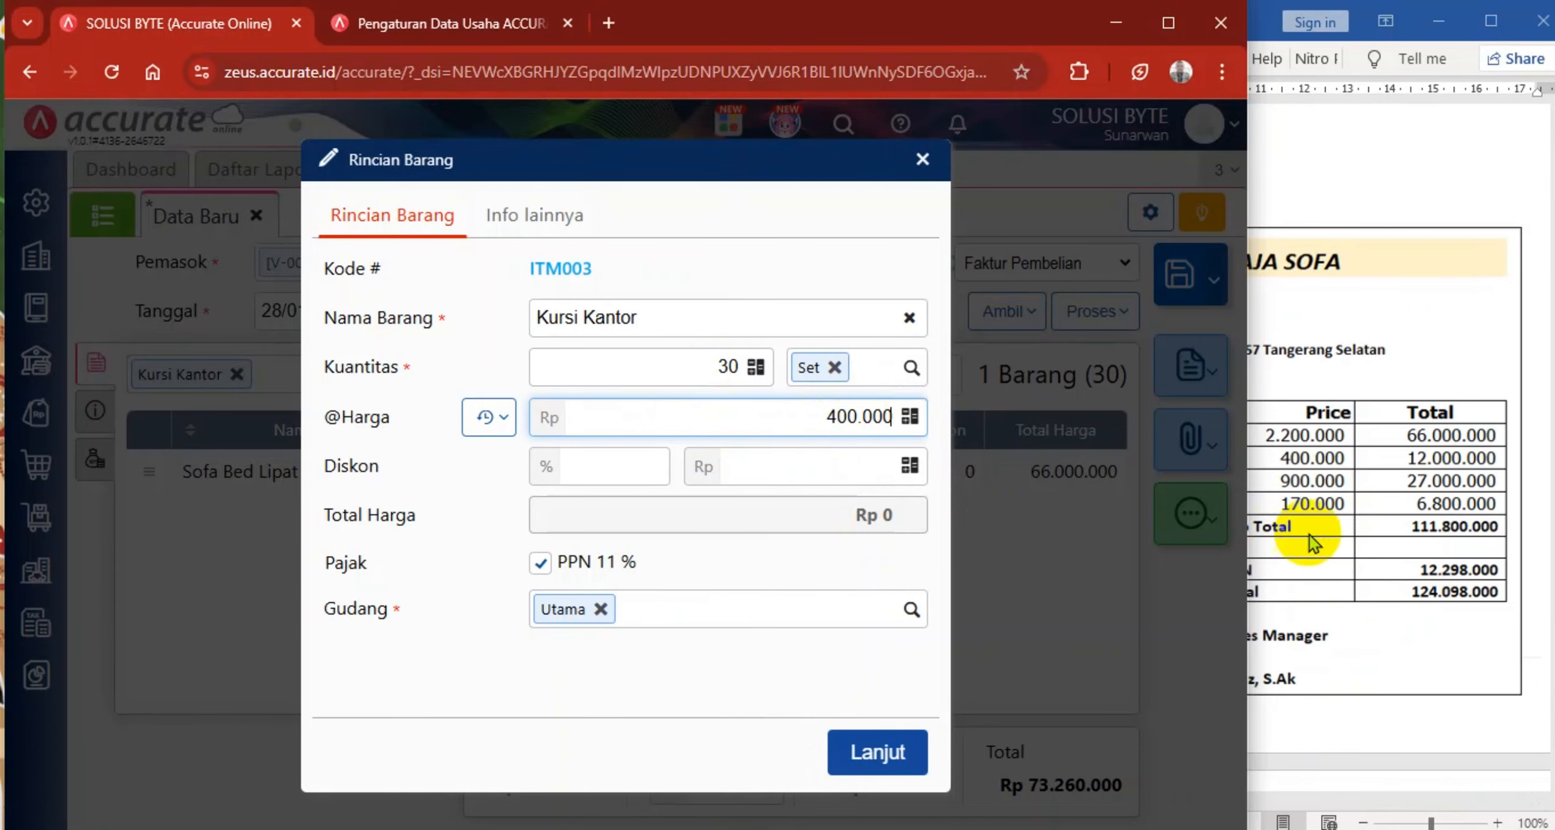
{"action": "left_click", "coordinate": [749, 558]}
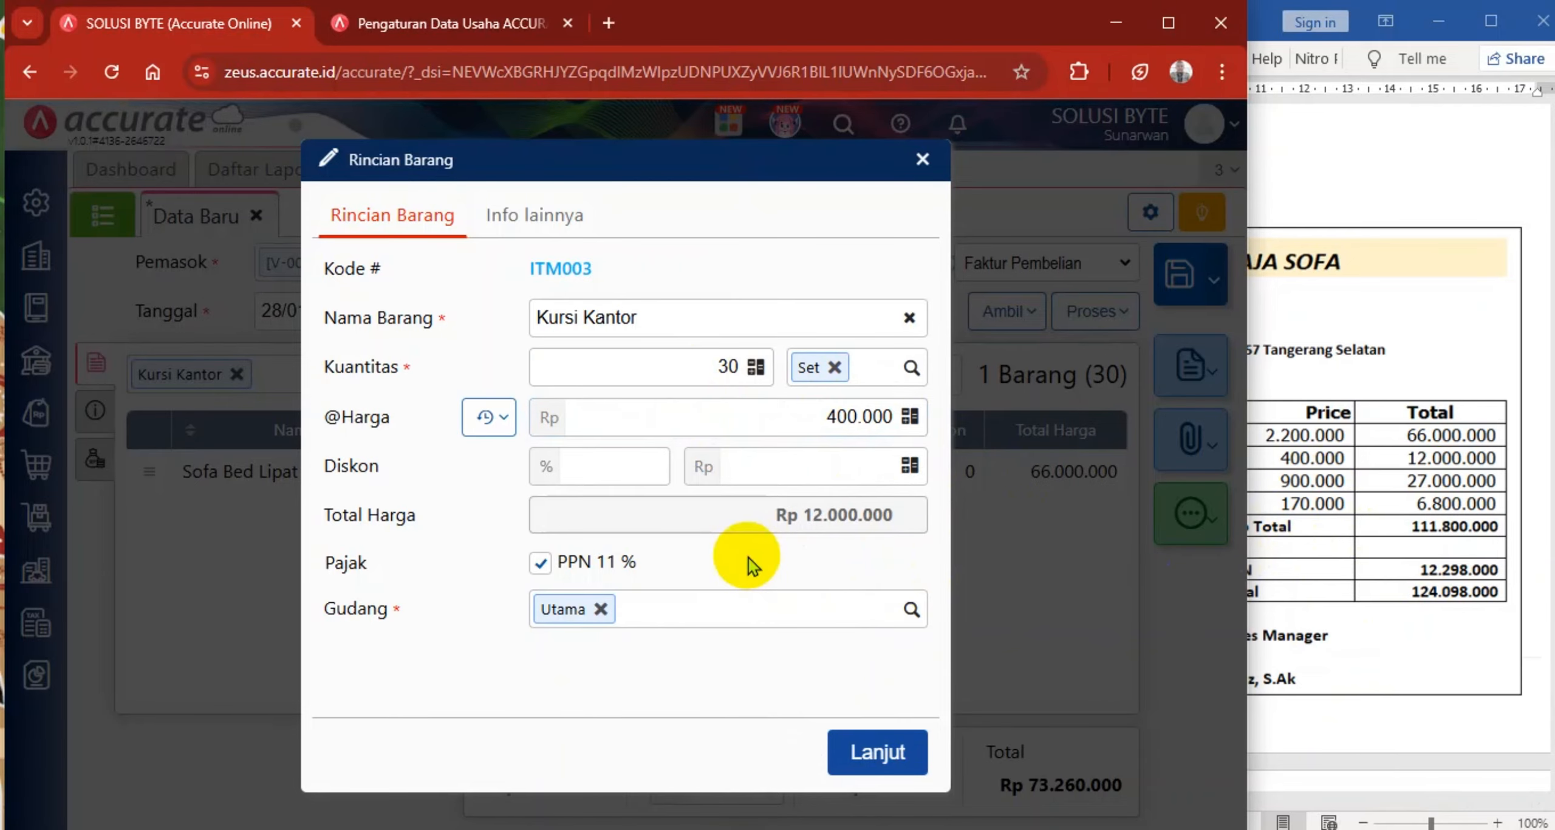
{"action": "left_click", "coordinate": [853, 744]}
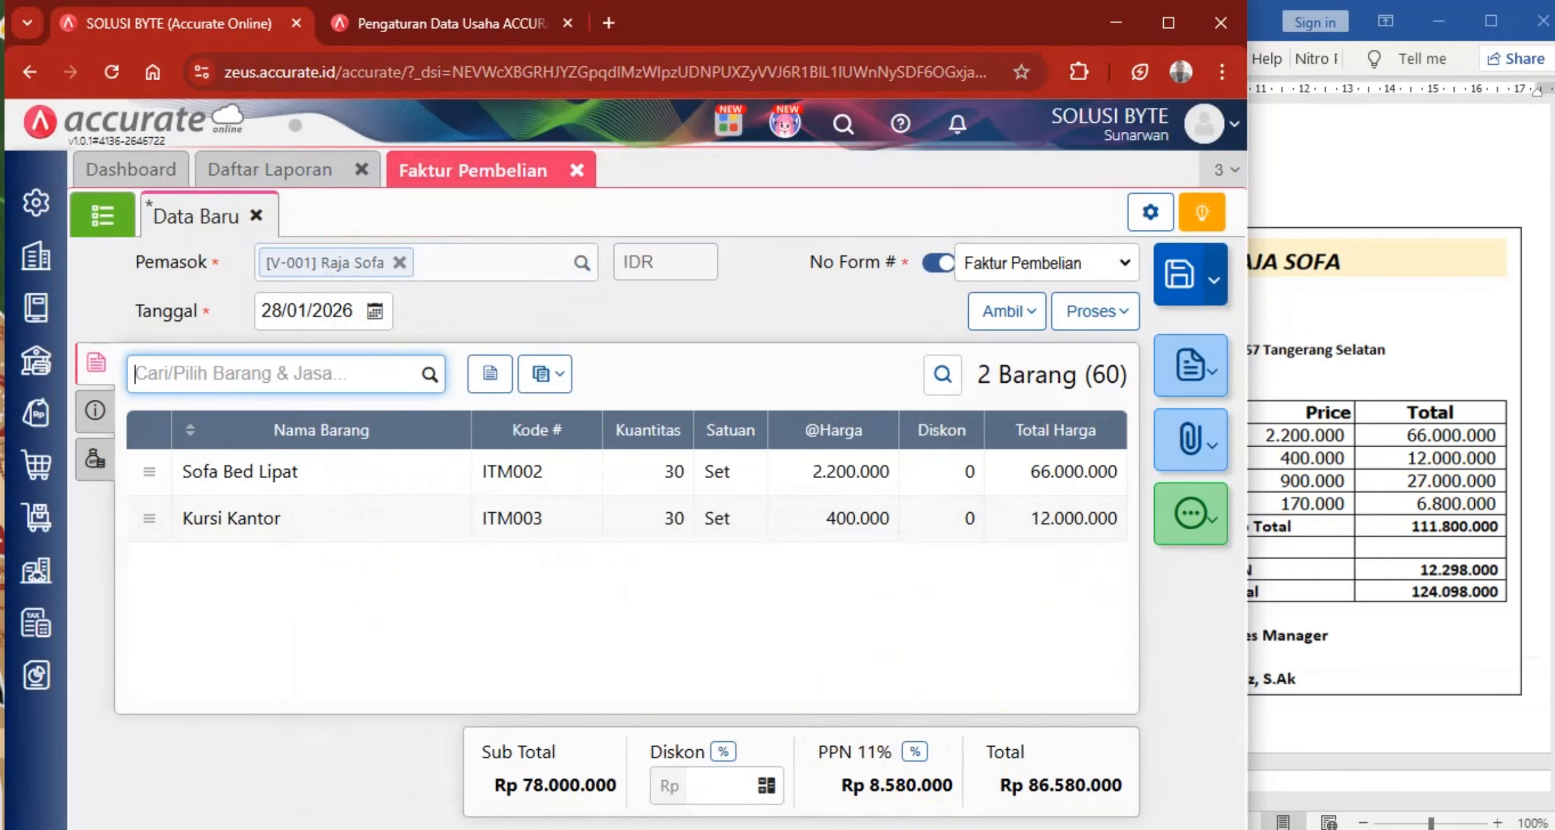
Choose Kursi Lux Office (ITM005) as the third item of the purchase invoice
{"action": "left_click", "coordinate": [905, 829]}
{"action": "left_click", "coordinate": [405, 364]}
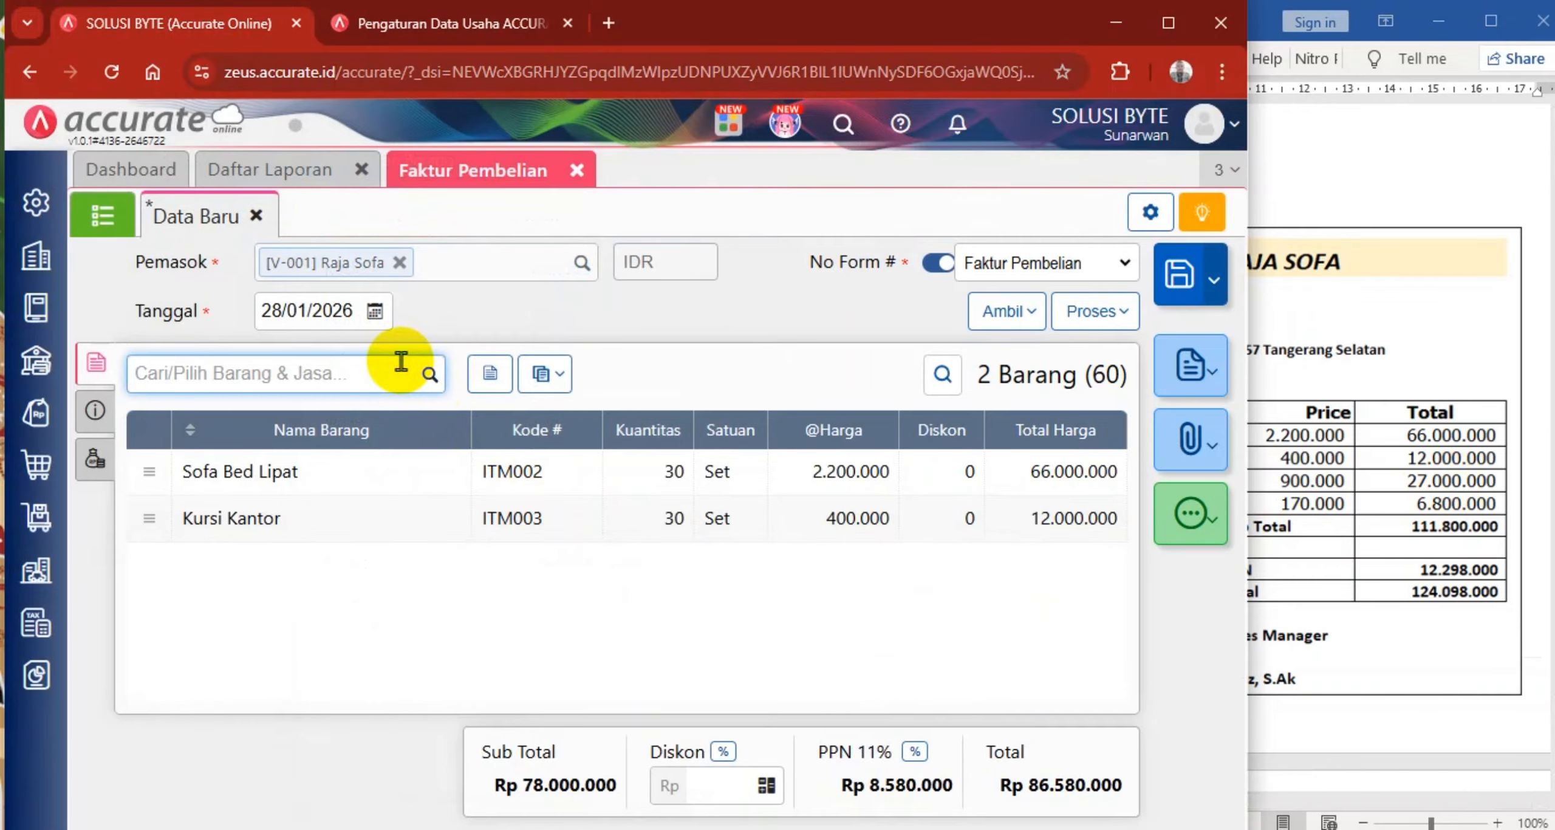
{"action": "right_click", "coordinate": [401, 362]}
{"action": "key", "text": "u"}
{"action": "right_click", "coordinate": [401, 362]}
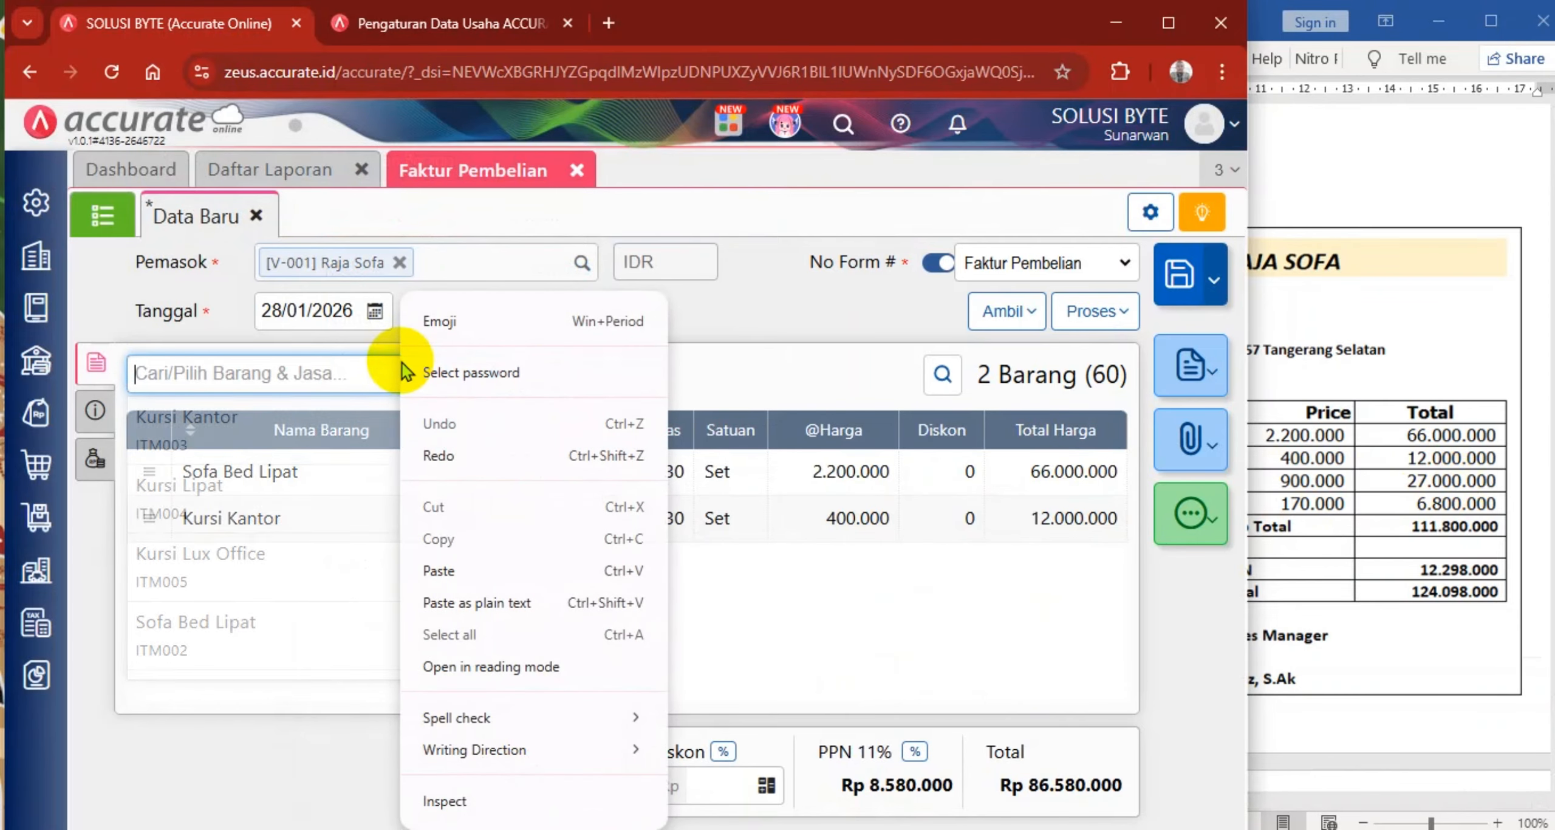
{"action": "left_click", "coordinate": [216, 567]}
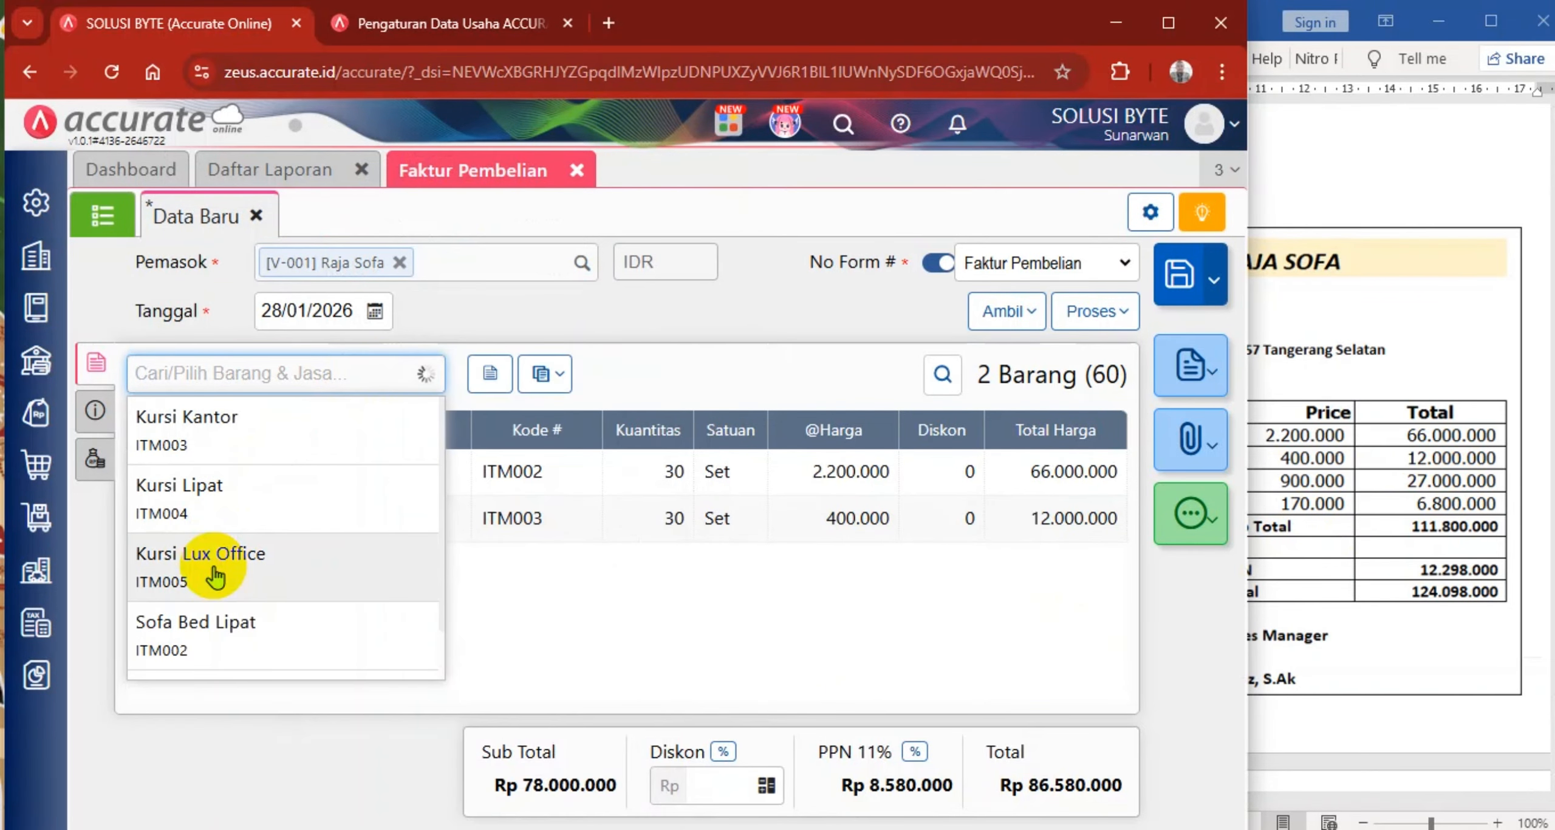
{"action": "left_click", "coordinate": [215, 567]}
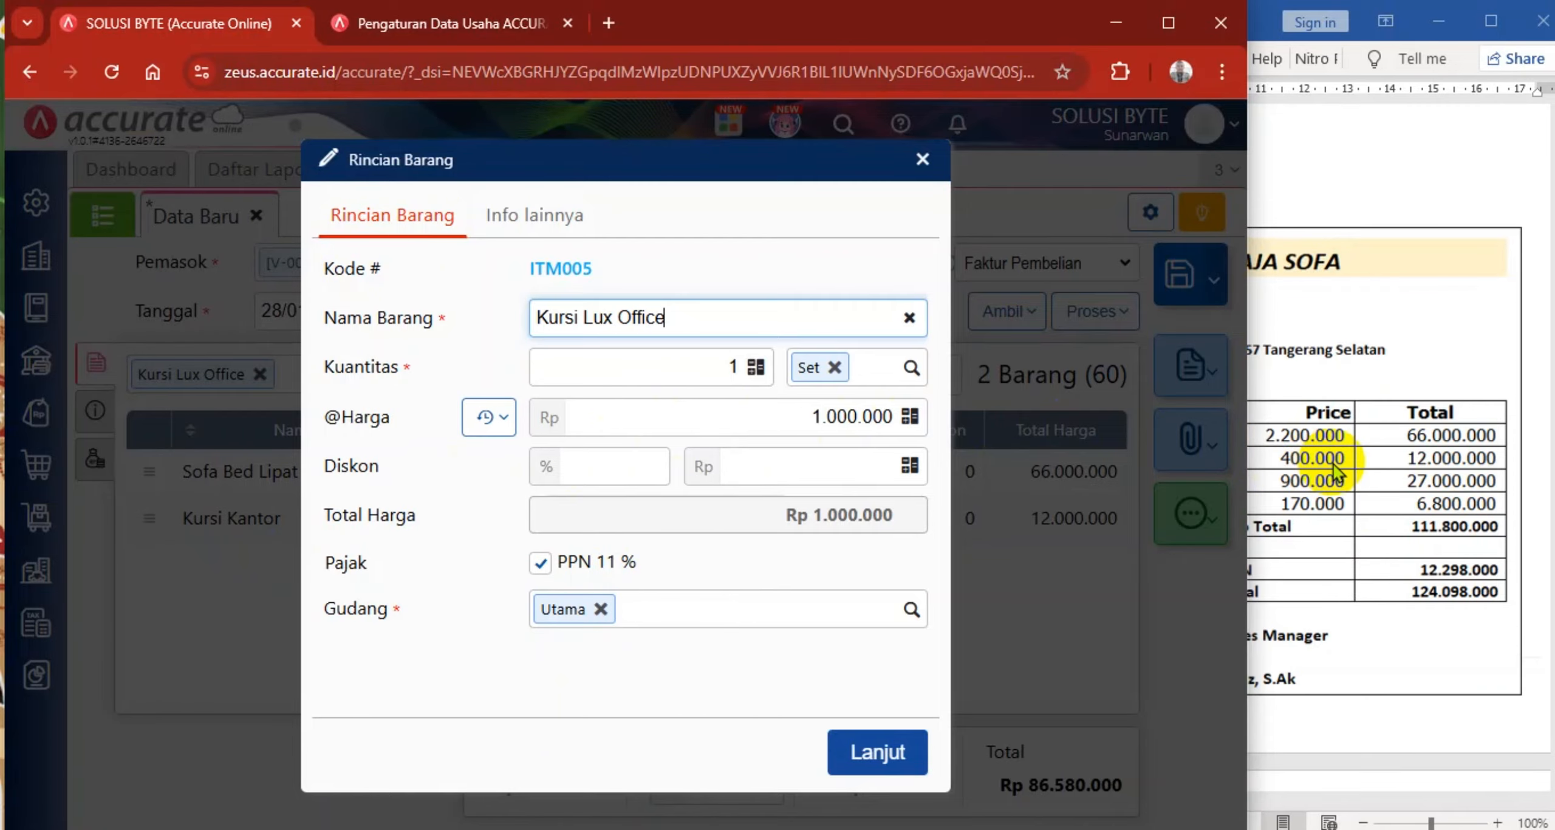
{"action": "left_click", "coordinate": [1335, 470]}
{"action": "right_click", "coordinate": [1025, 409]}
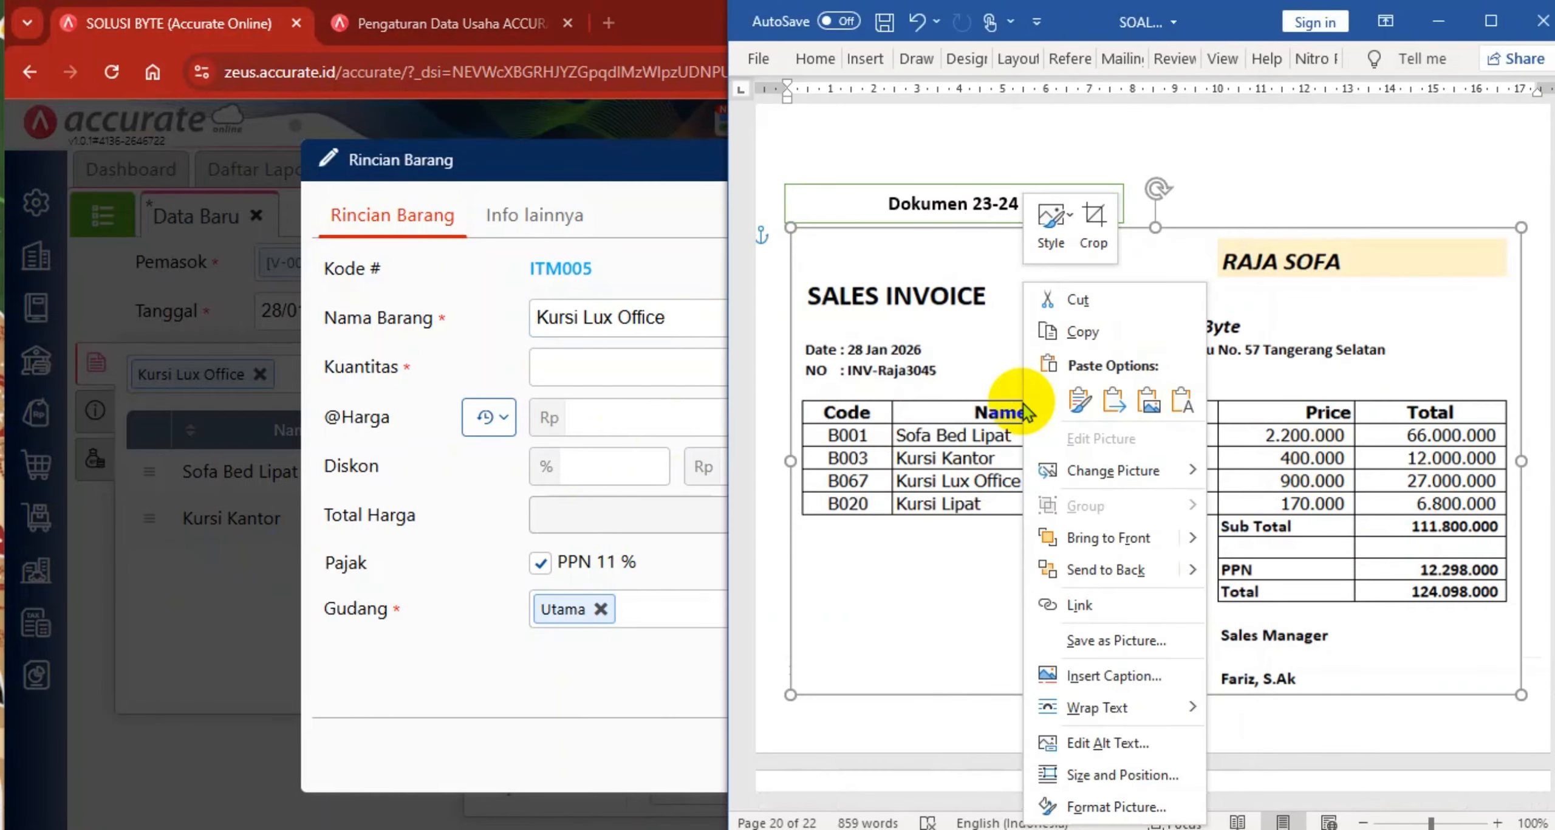
{"action": "left_click", "coordinate": [955, 616]}
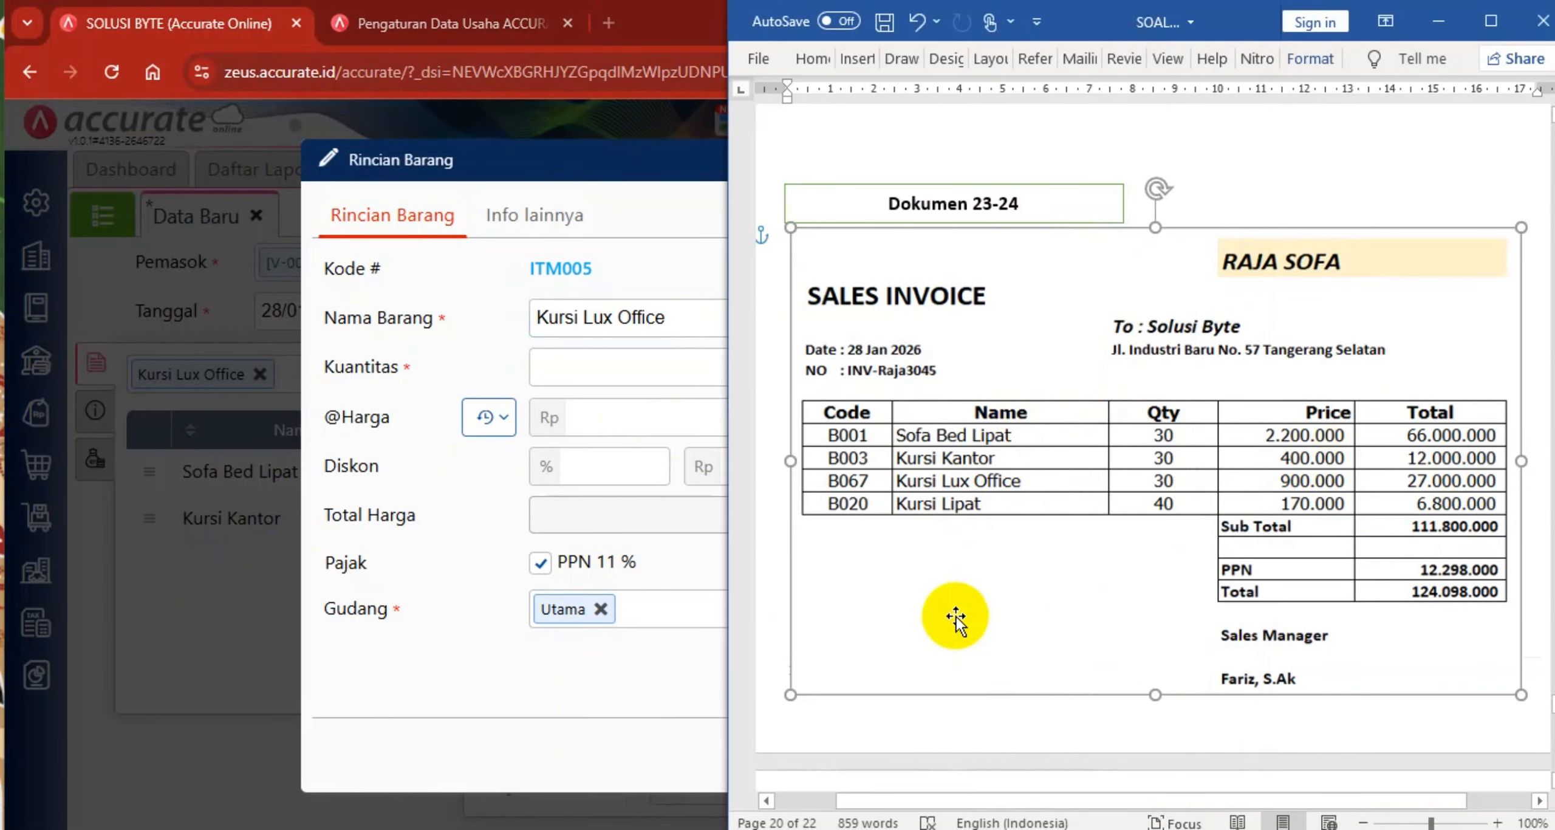
{"action": "left_click", "coordinate": [669, 371]}
{"action": "key", "text": "Delete"}
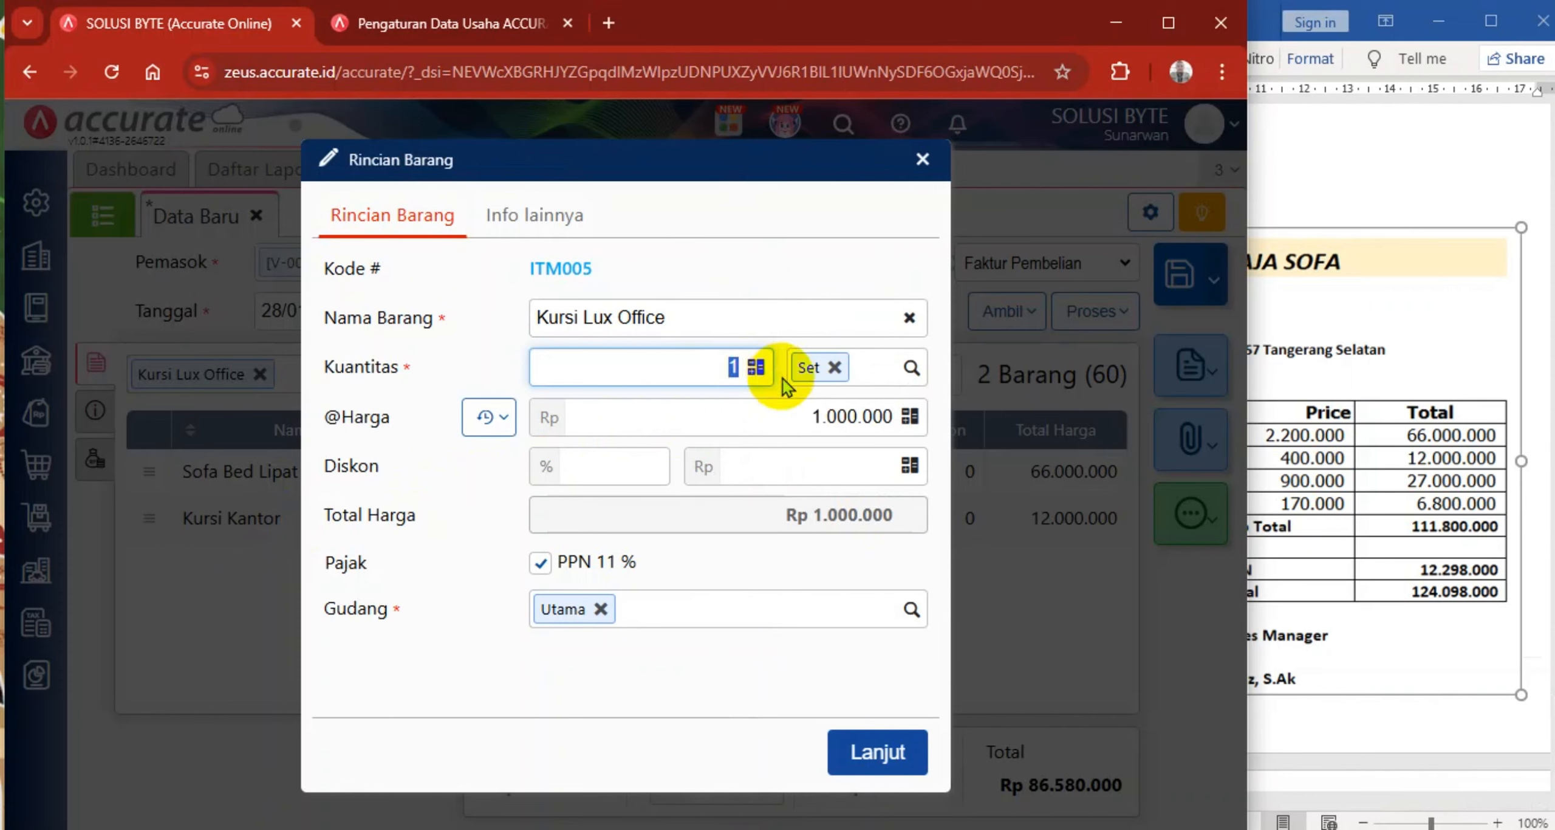
{"action": "type", "text": "30"}
{"action": "left_click", "coordinate": [911, 417]}
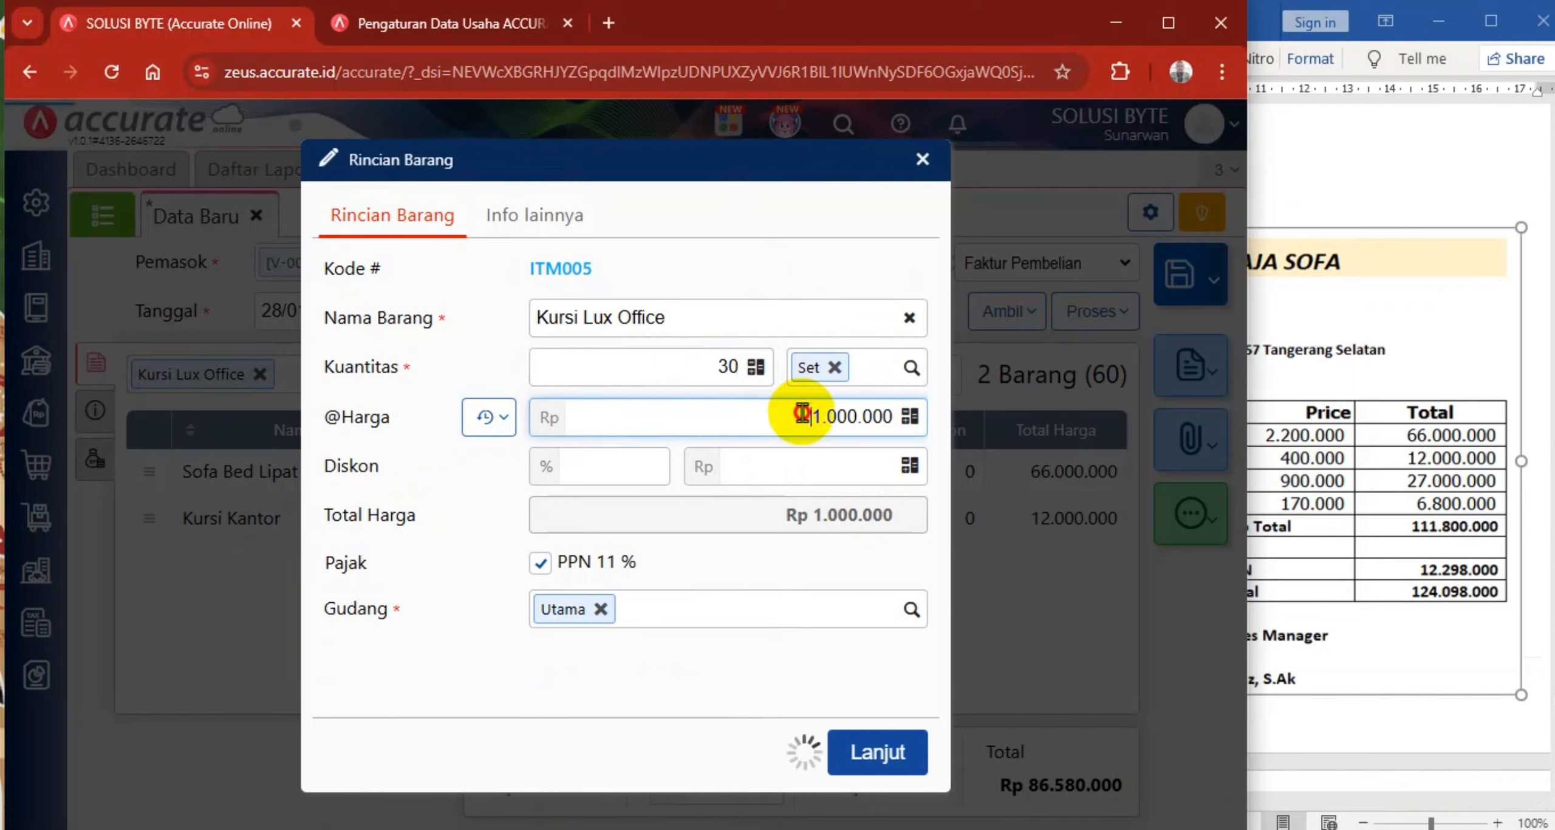
{"action": "type", "text": "90"}
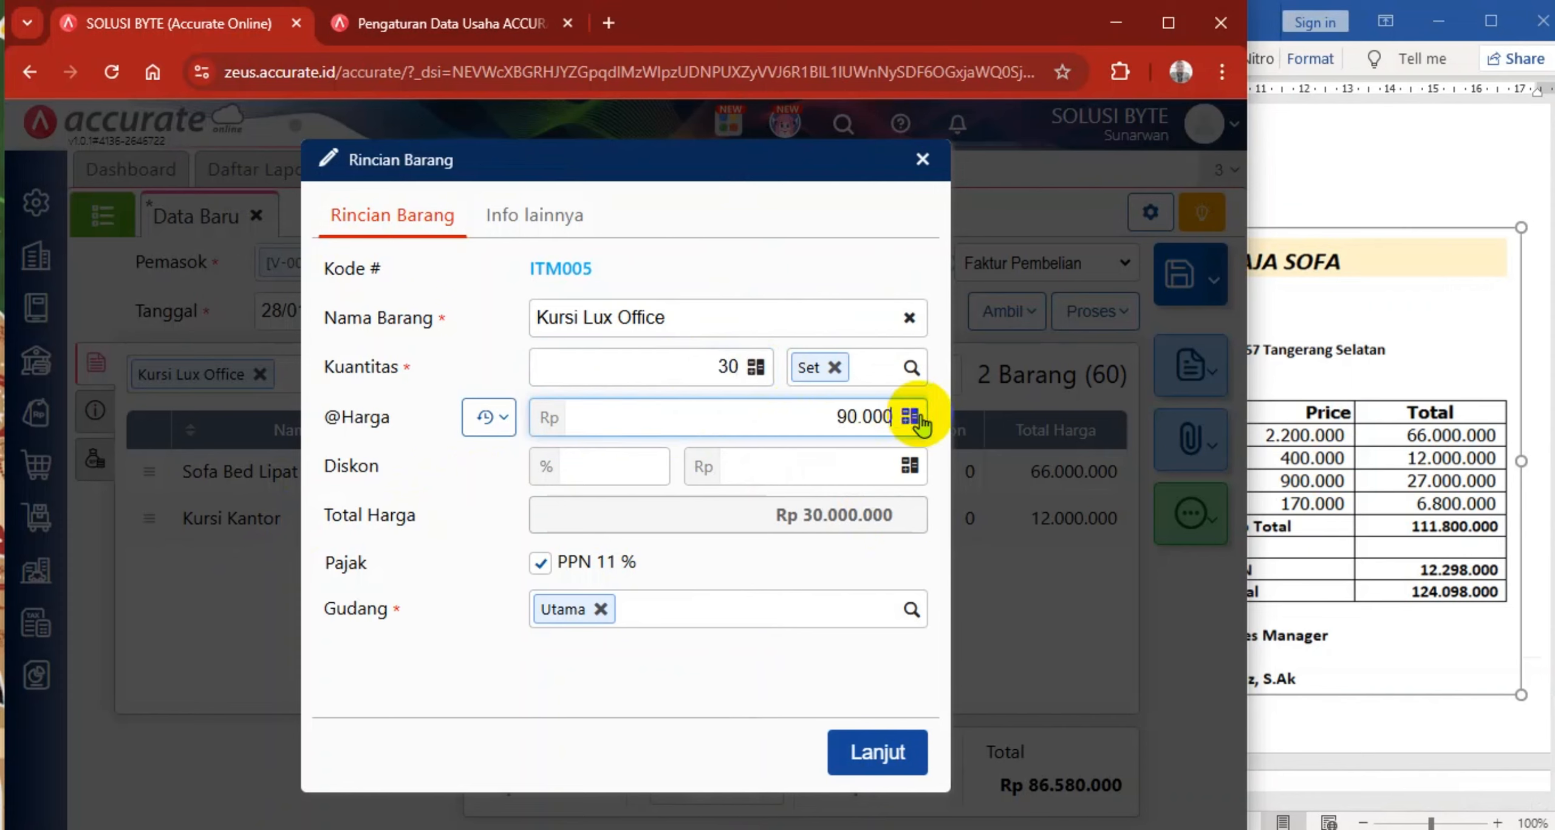
{"action": "left_click", "coordinate": [790, 518]}
{"action": "left_click", "coordinate": [887, 752]}
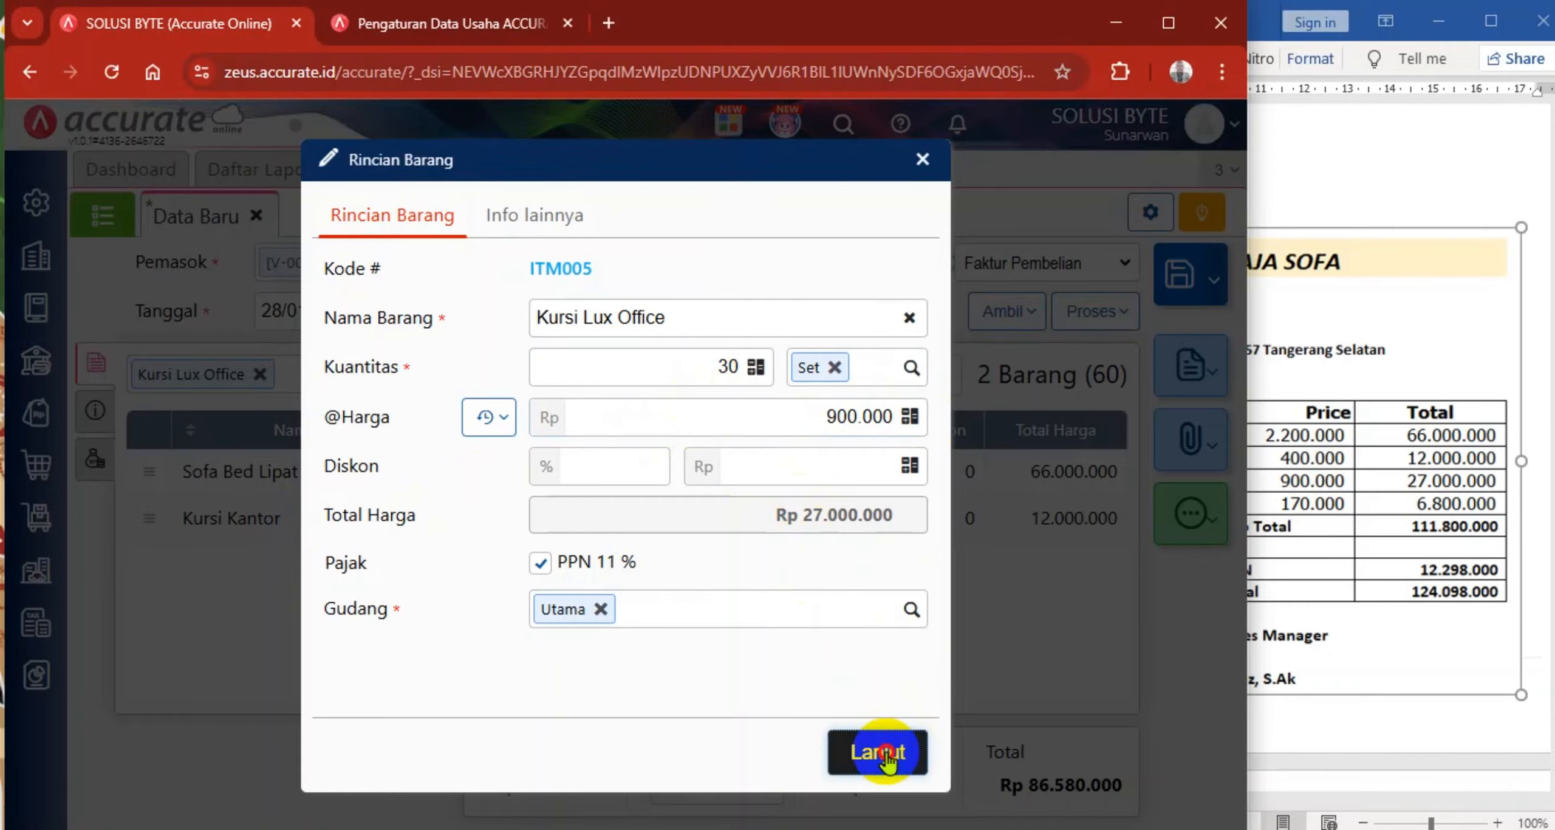
{"action": "left_click", "coordinate": [1455, 495]}
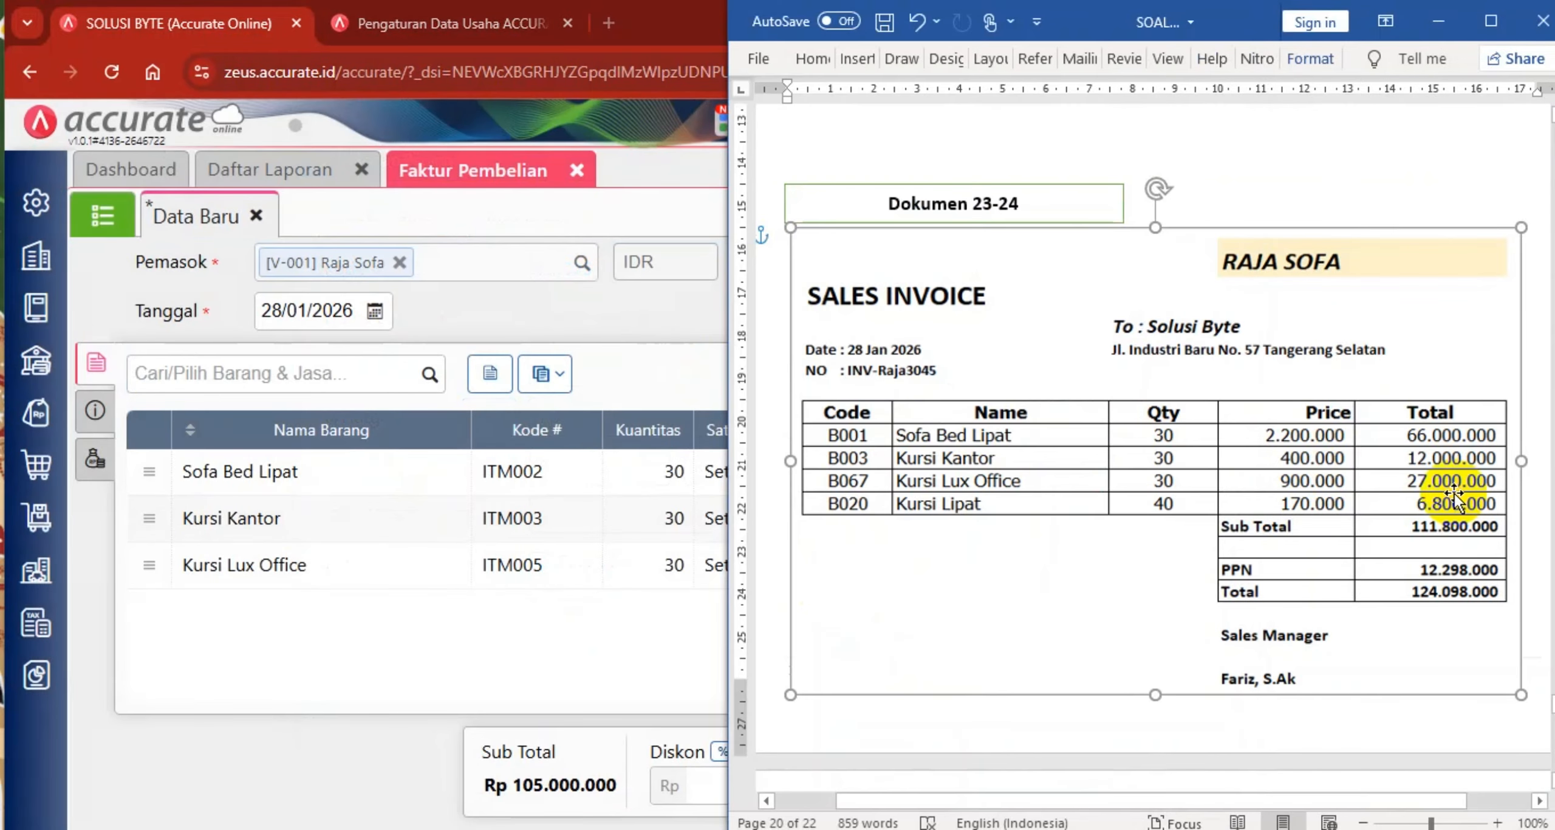
{"action": "left_click", "coordinate": [370, 379]}
{"action": "type", "text": "kursi lipat"}
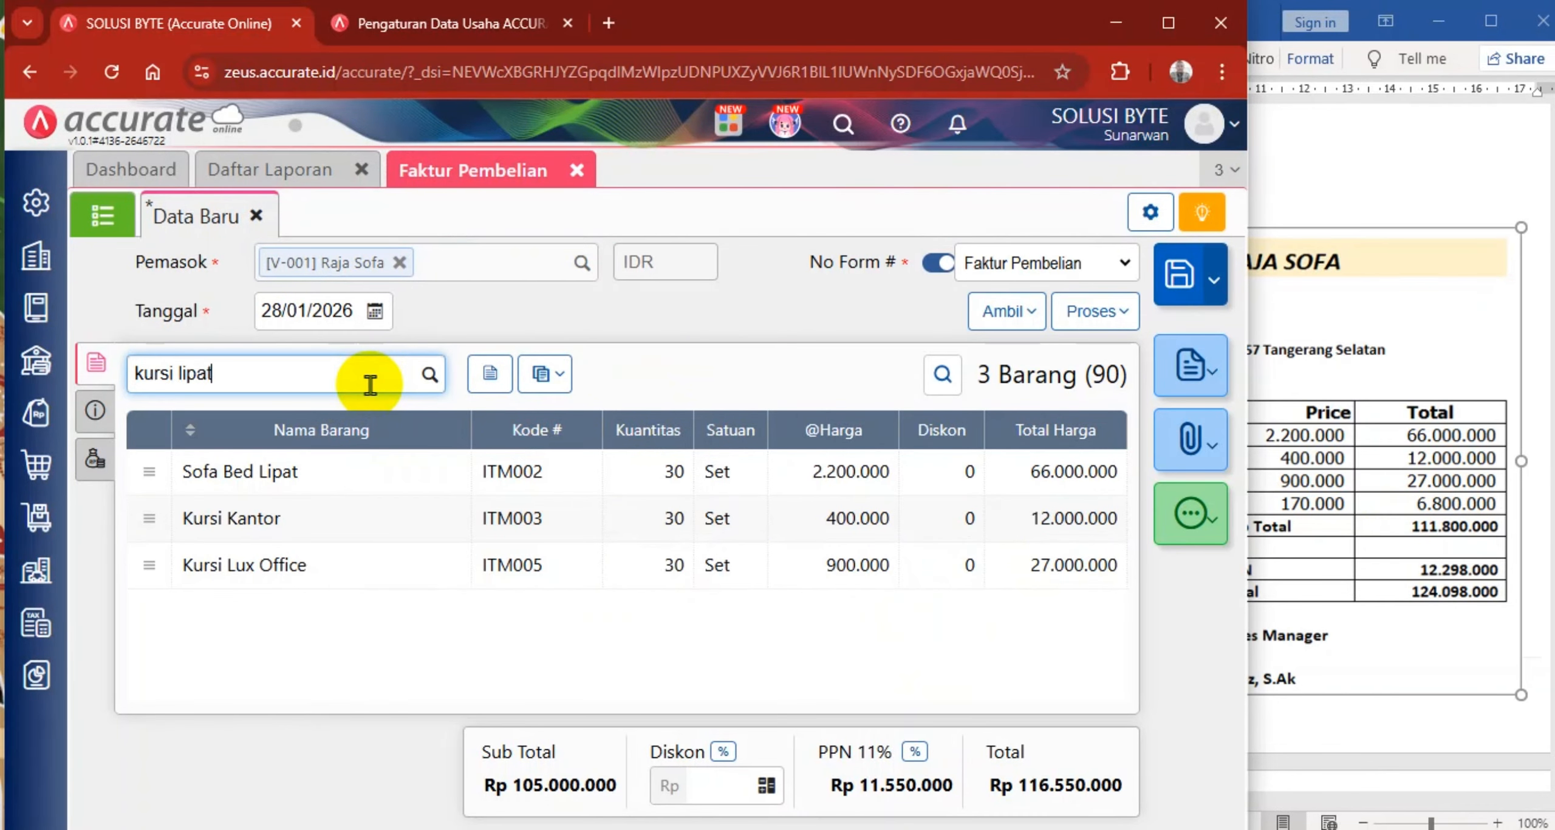
{"action": "left_click", "coordinate": [344, 427]}
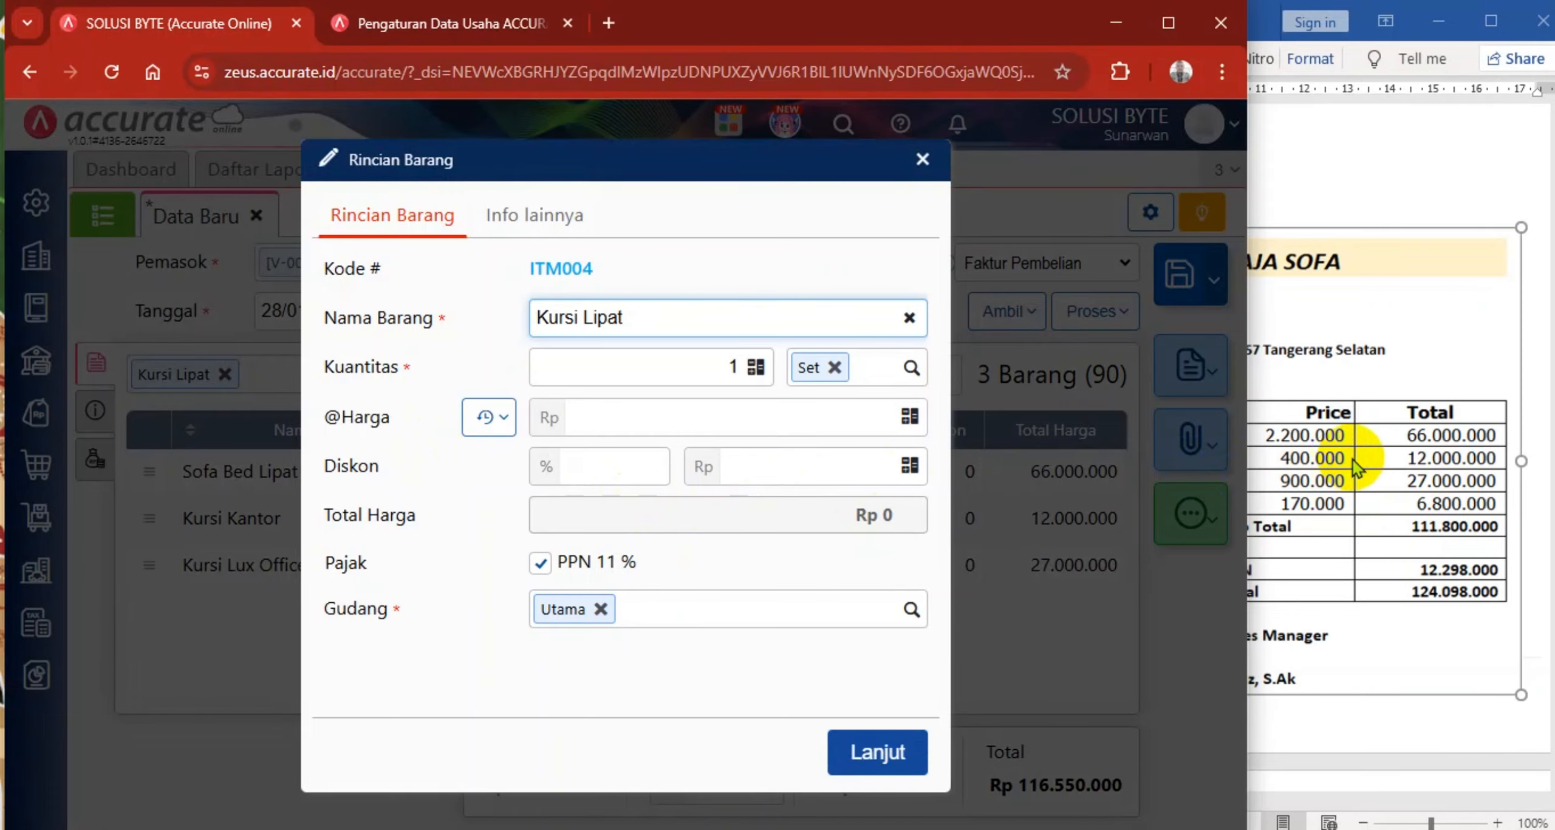
{"action": "left_click", "coordinate": [1352, 459]}
{"action": "left_click", "coordinate": [636, 411]}
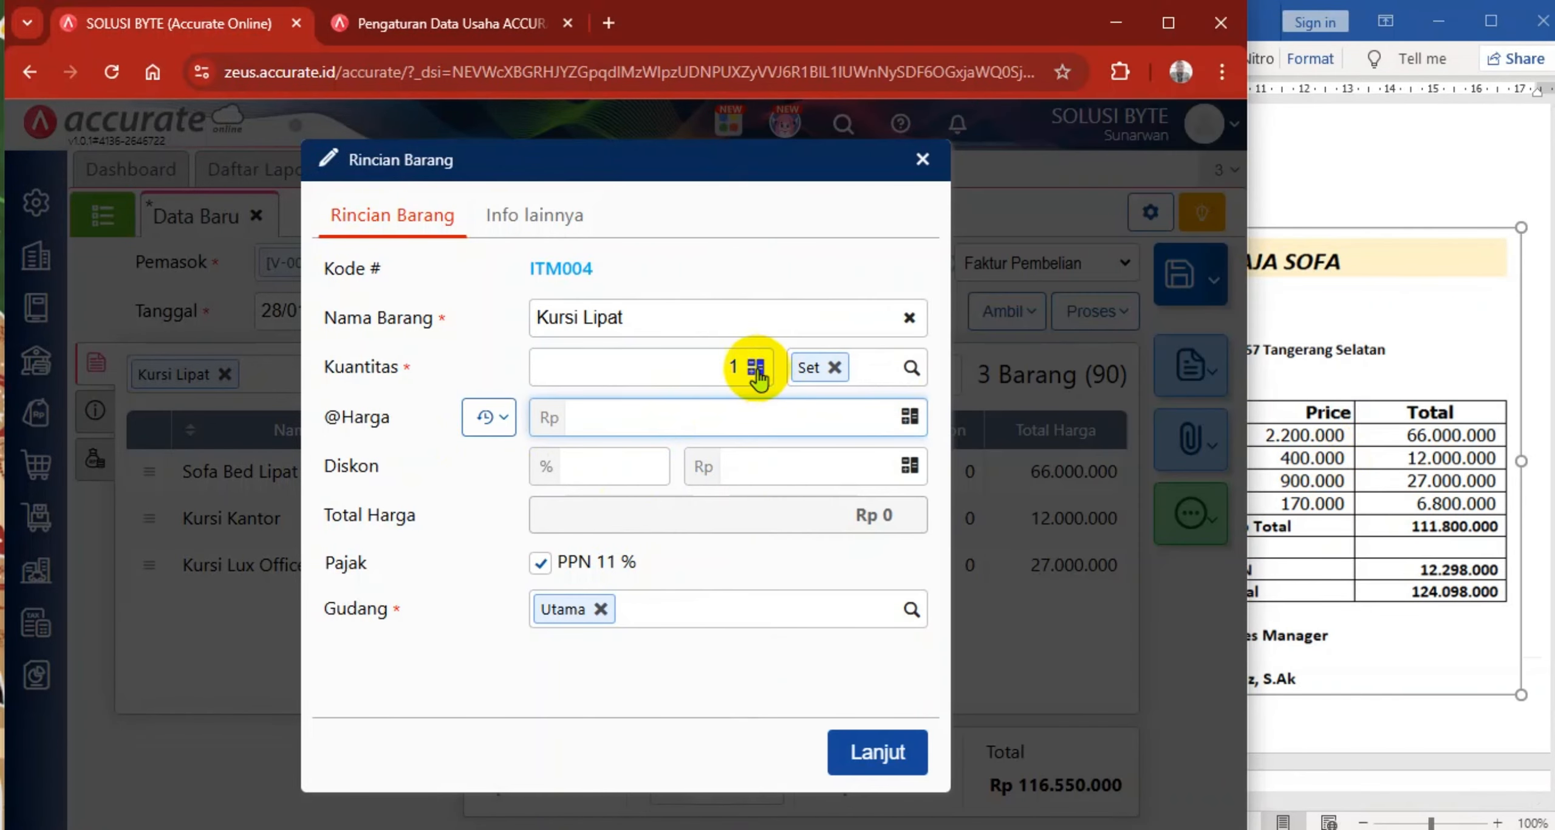
{"action": "left_click", "coordinate": [727, 365]}
{"action": "left_click_drag", "start_coordinate": [727, 366], "coordinate": [753, 365]}
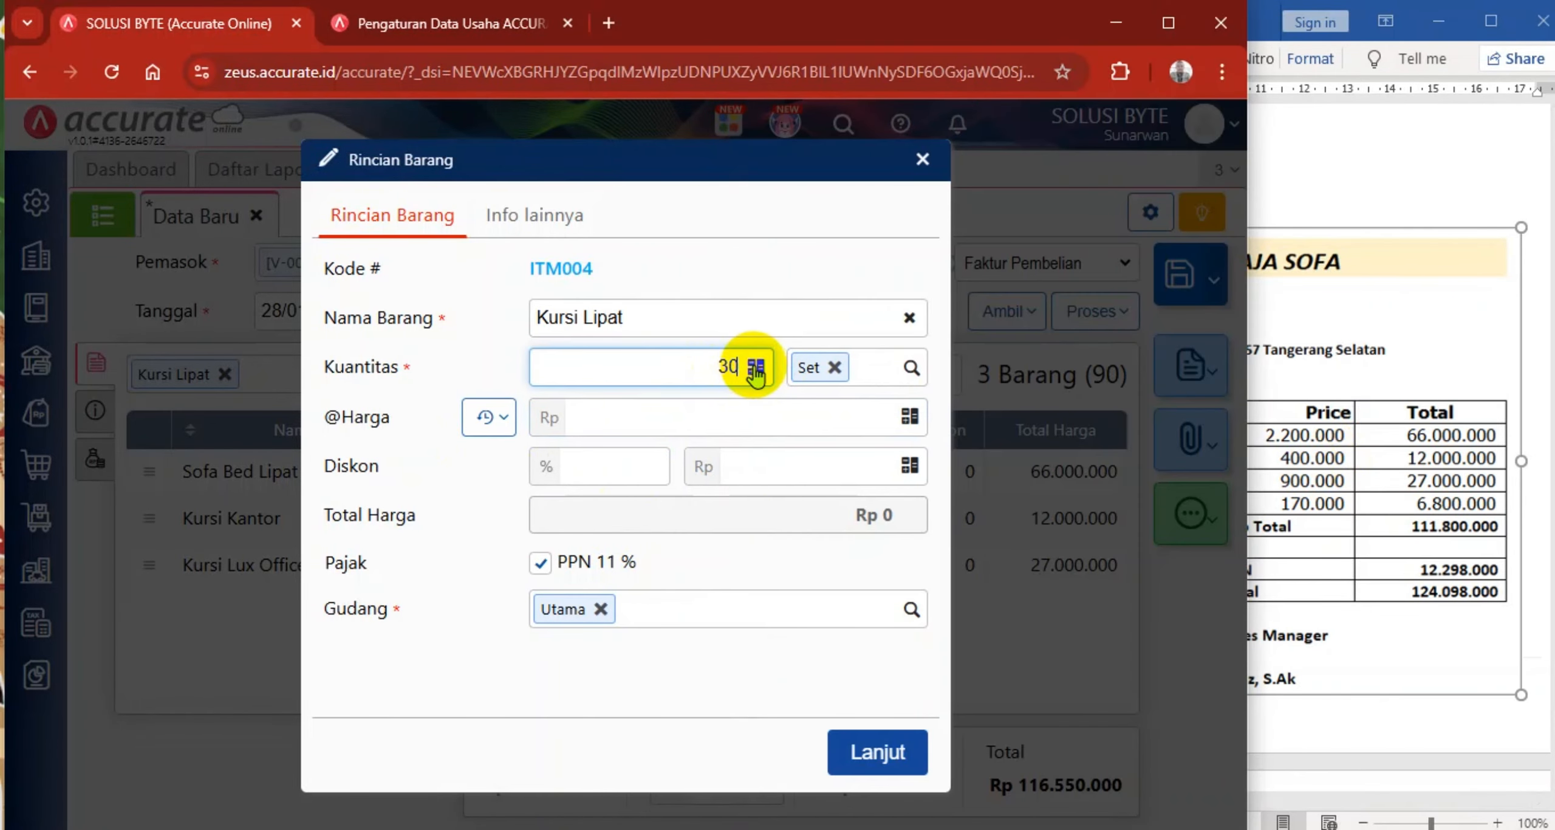
{"action": "left_click", "coordinate": [782, 419]}
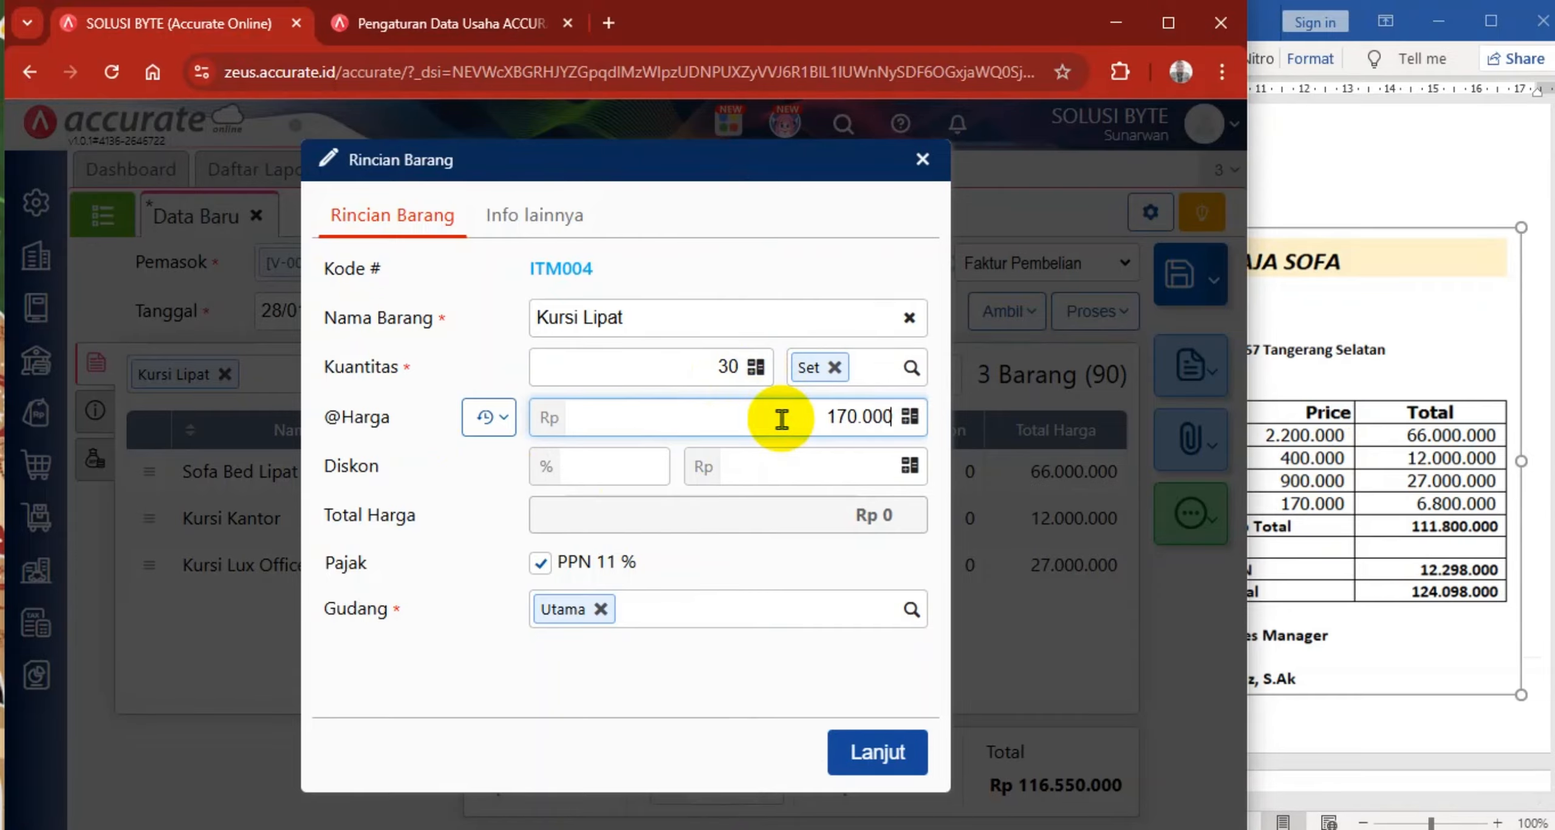
{"action": "left_click", "coordinate": [818, 529]}
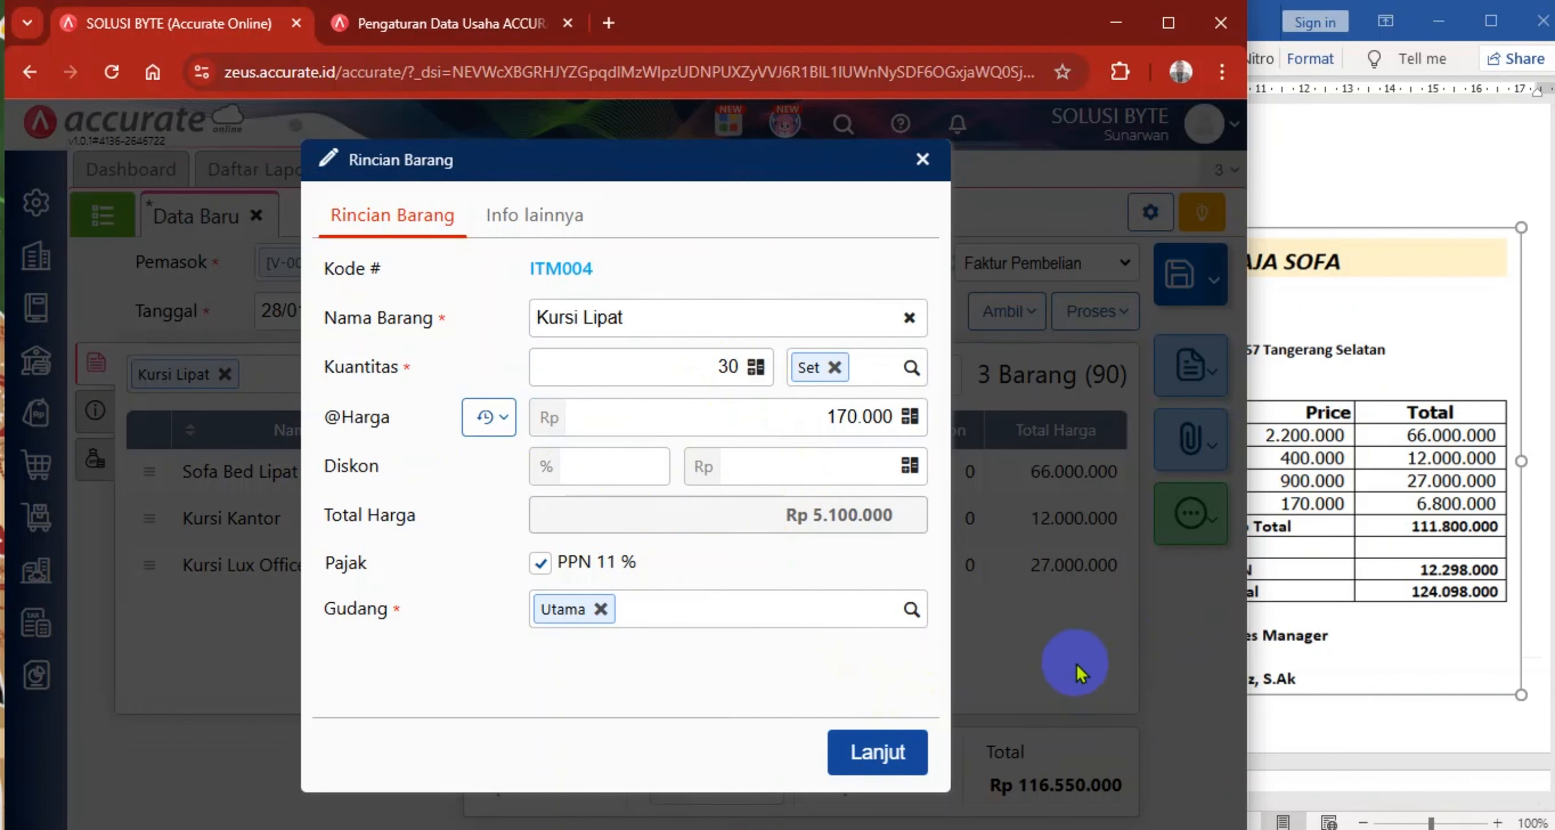
Check Kursi Lipat's quantity on the Raja Sofa sales invoice and correct its Kuantitas to 40
{"action": "left_click", "coordinate": [1381, 518]}
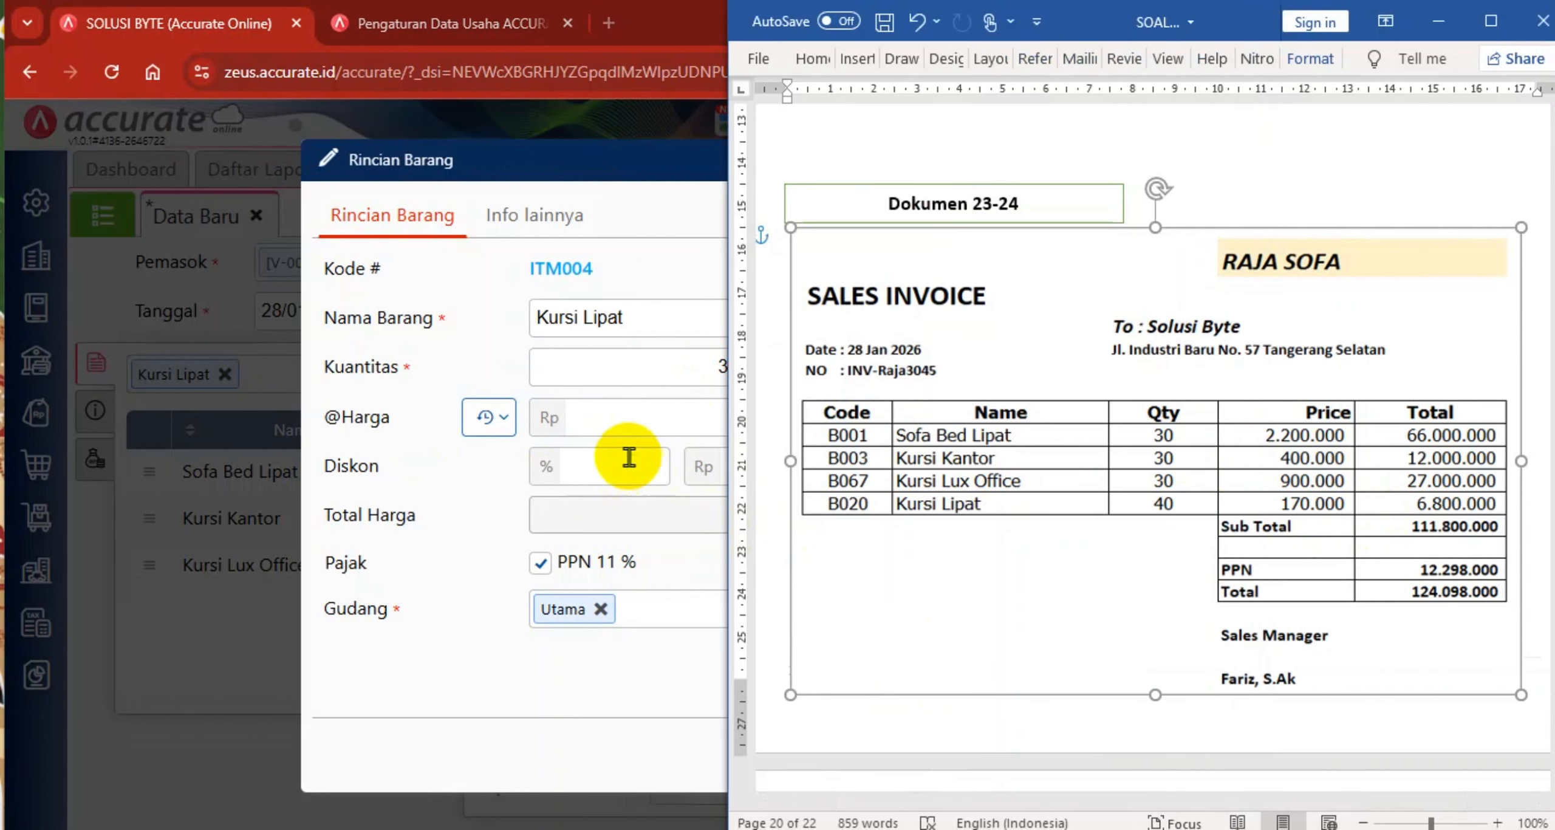
{"action": "left_click", "coordinate": [624, 401]}
{"action": "left_click", "coordinate": [720, 367]}
{"action": "left_click_drag", "start_coordinate": [720, 367], "coordinate": [746, 372]}
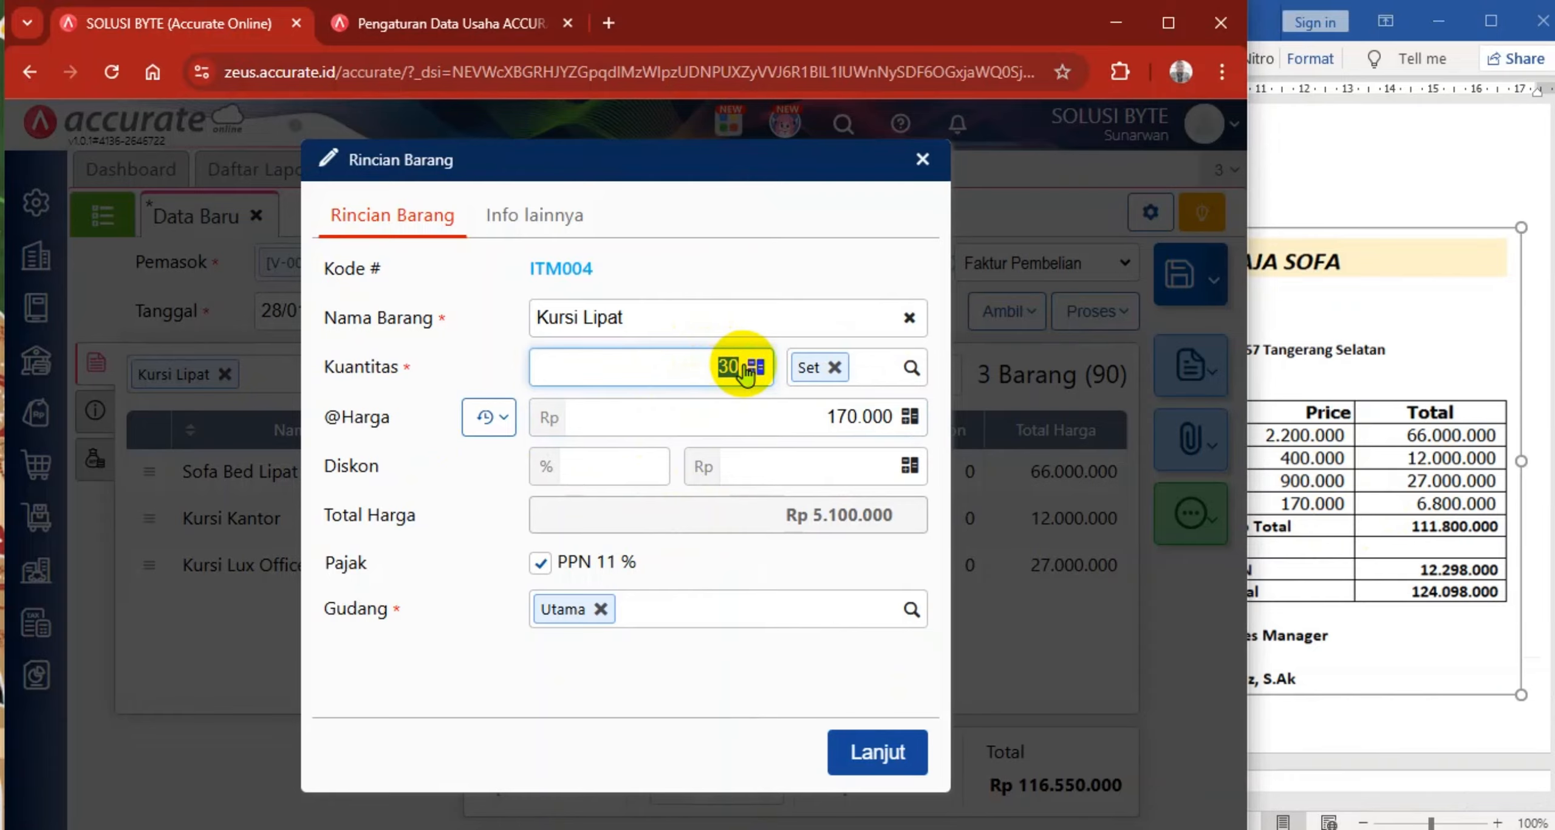
{"action": "left_click", "coordinate": [791, 414]}
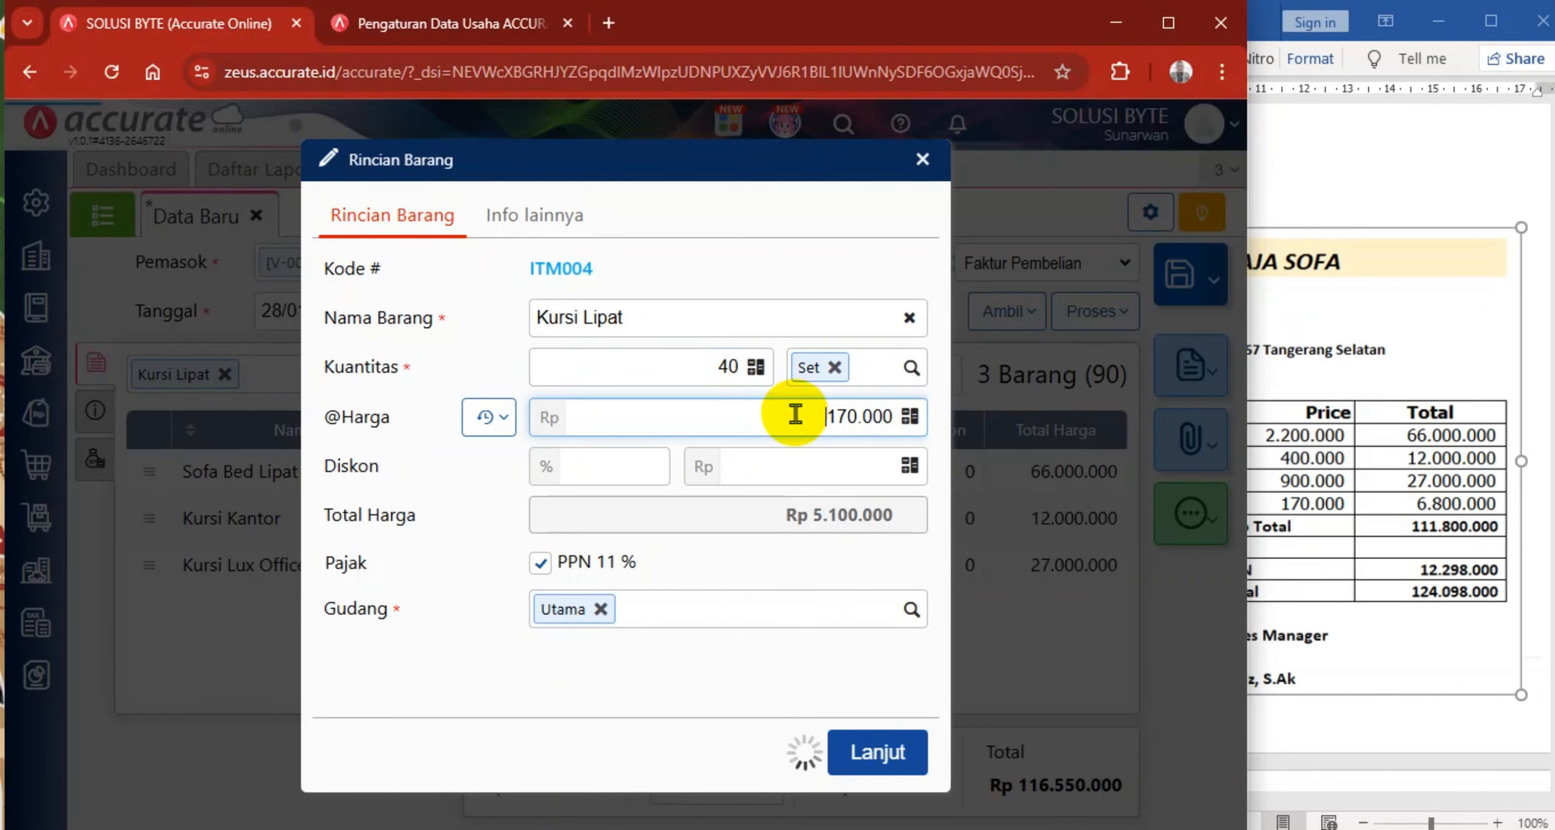
Add the Kursi Lipat line to the purchase invoice and compare the invoice totals with the Raja Sofa document in Word
{"action": "left_click", "coordinate": [870, 764]}
{"action": "left_click", "coordinate": [1257, 574]}
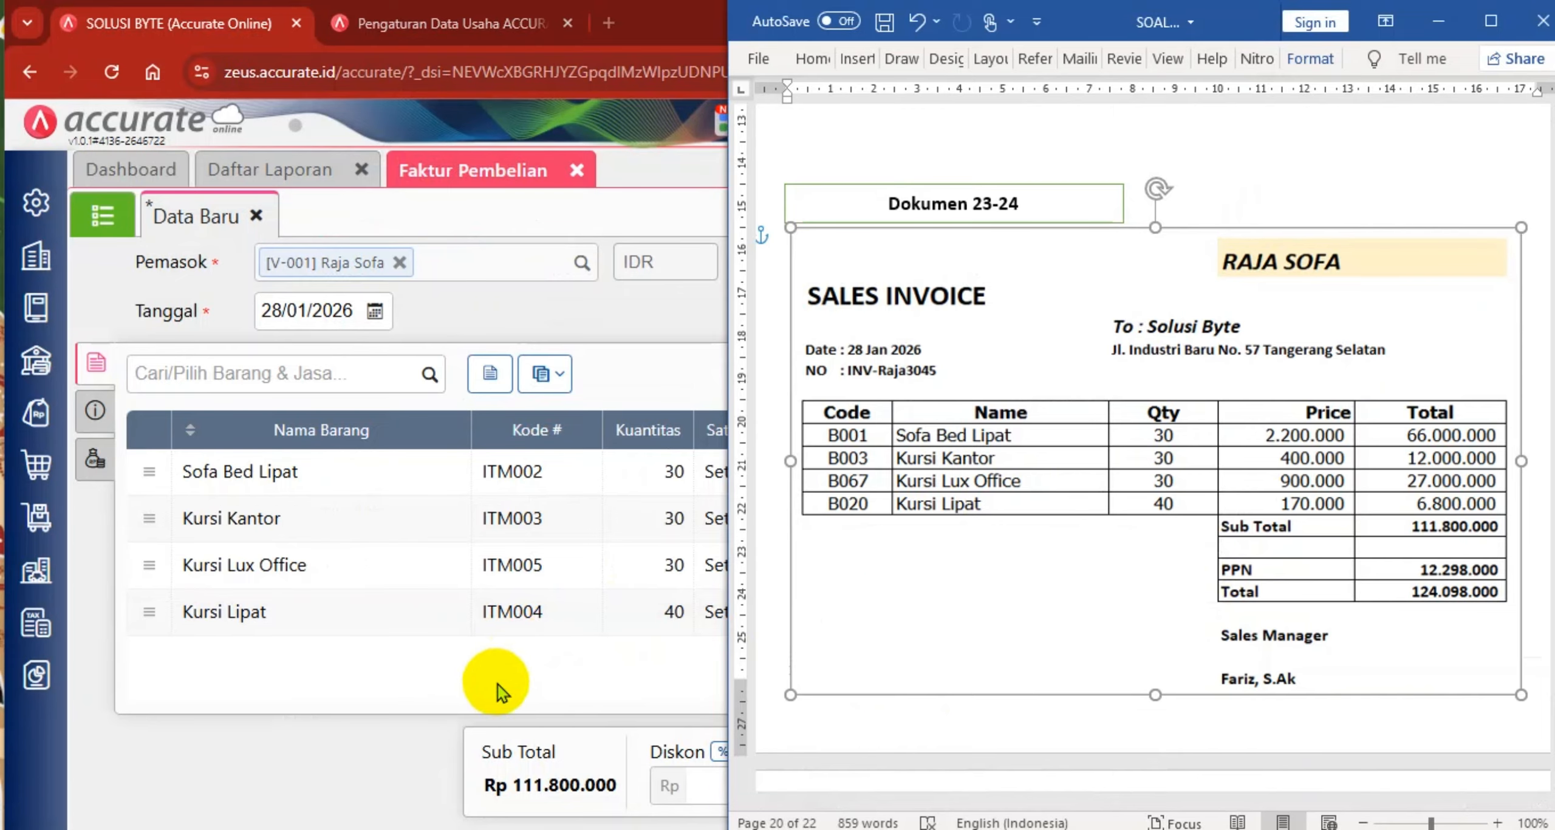
{"action": "left_click", "coordinate": [671, 169]}
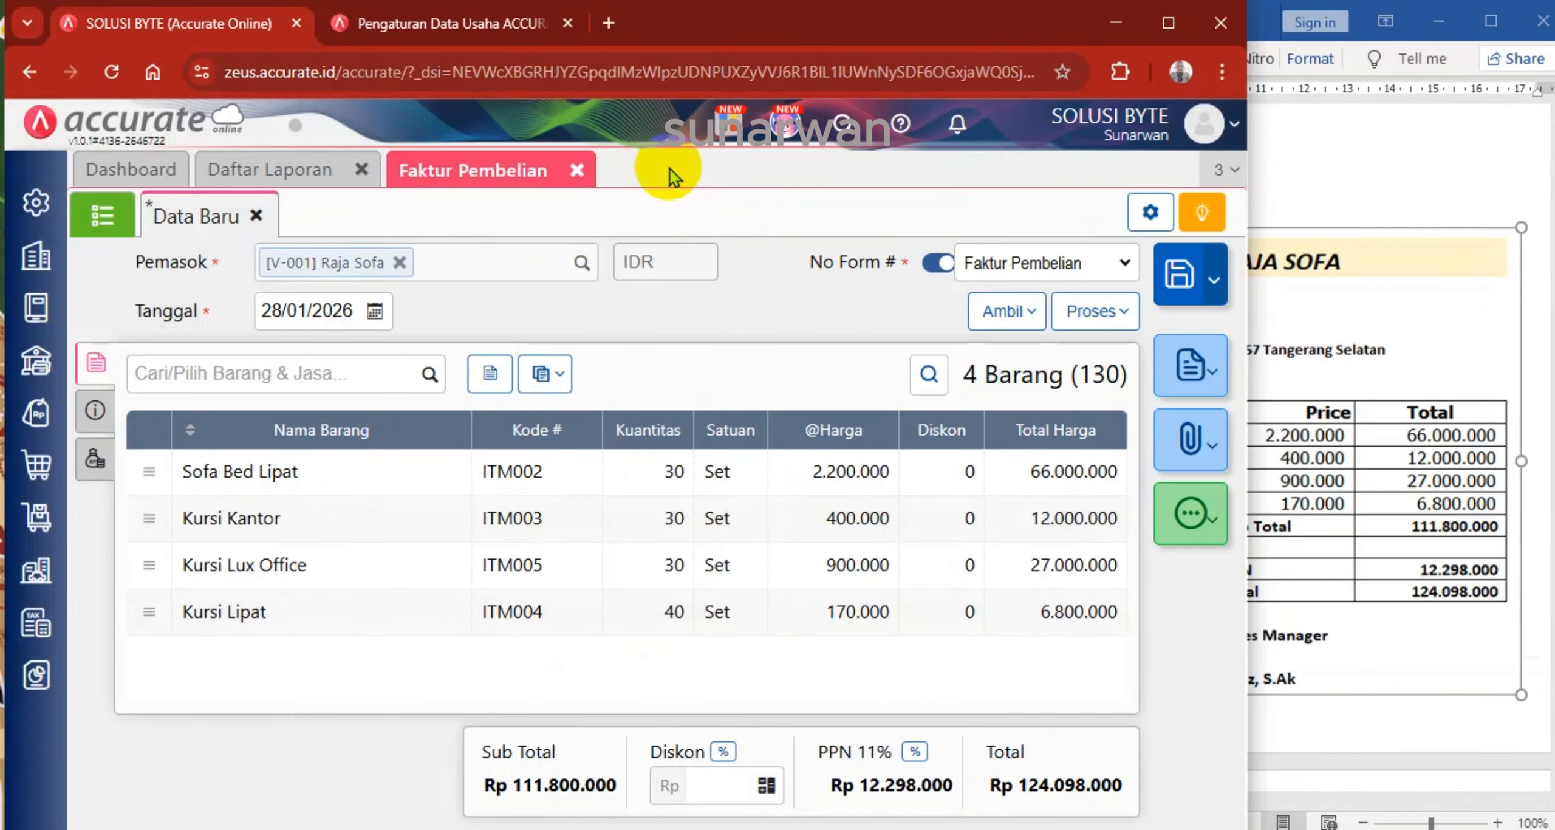
{"action": "left_click", "coordinate": [1325, 333]}
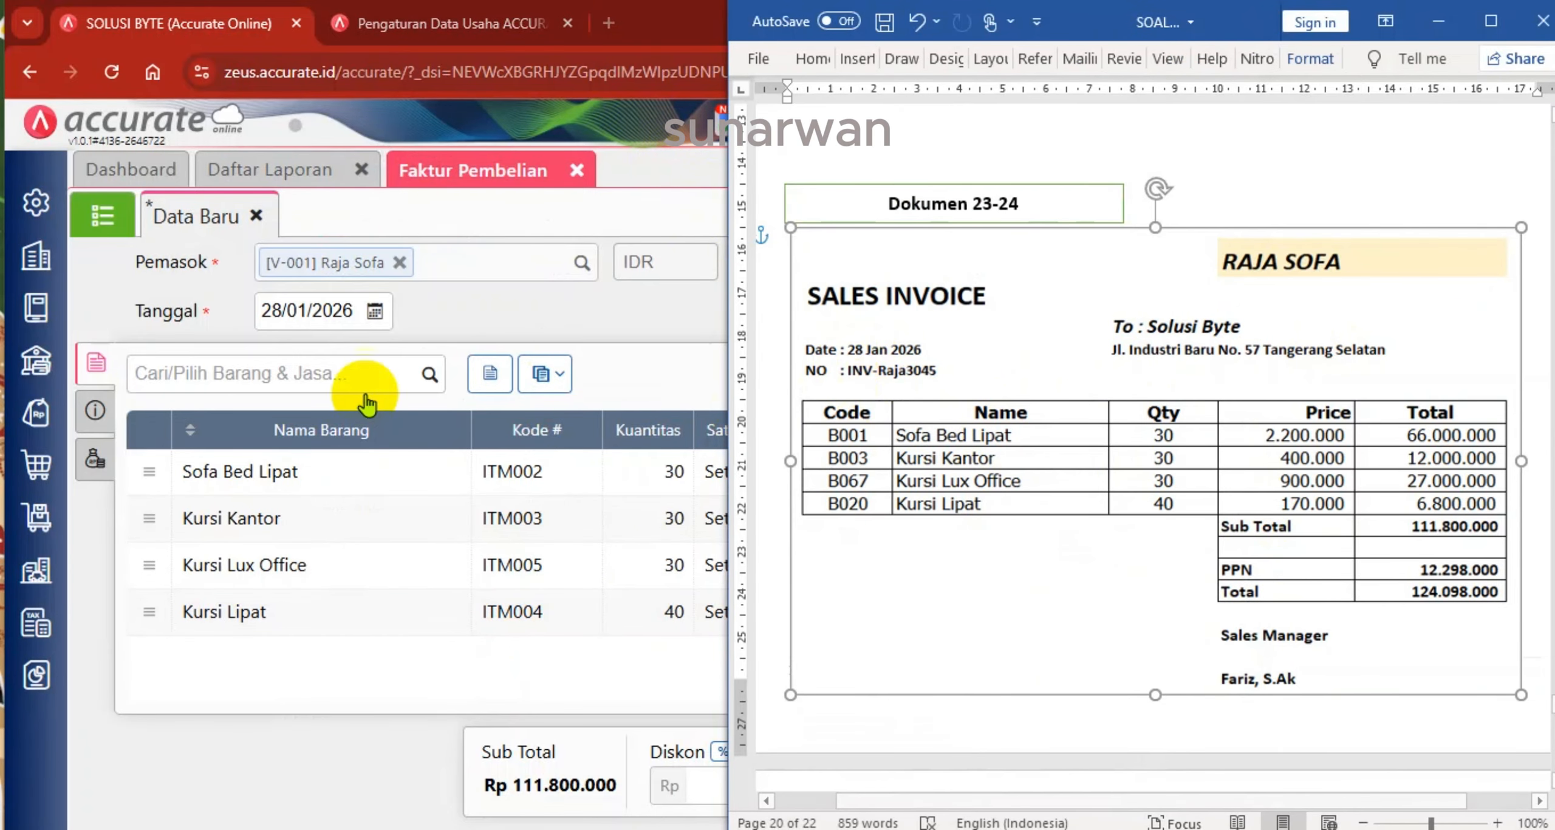
Enter INV-Raja3045 from the Raja Sofa sales invoice as No Faktur # in the purchase invoice's additional information
{"action": "left_click", "coordinate": [94, 410]}
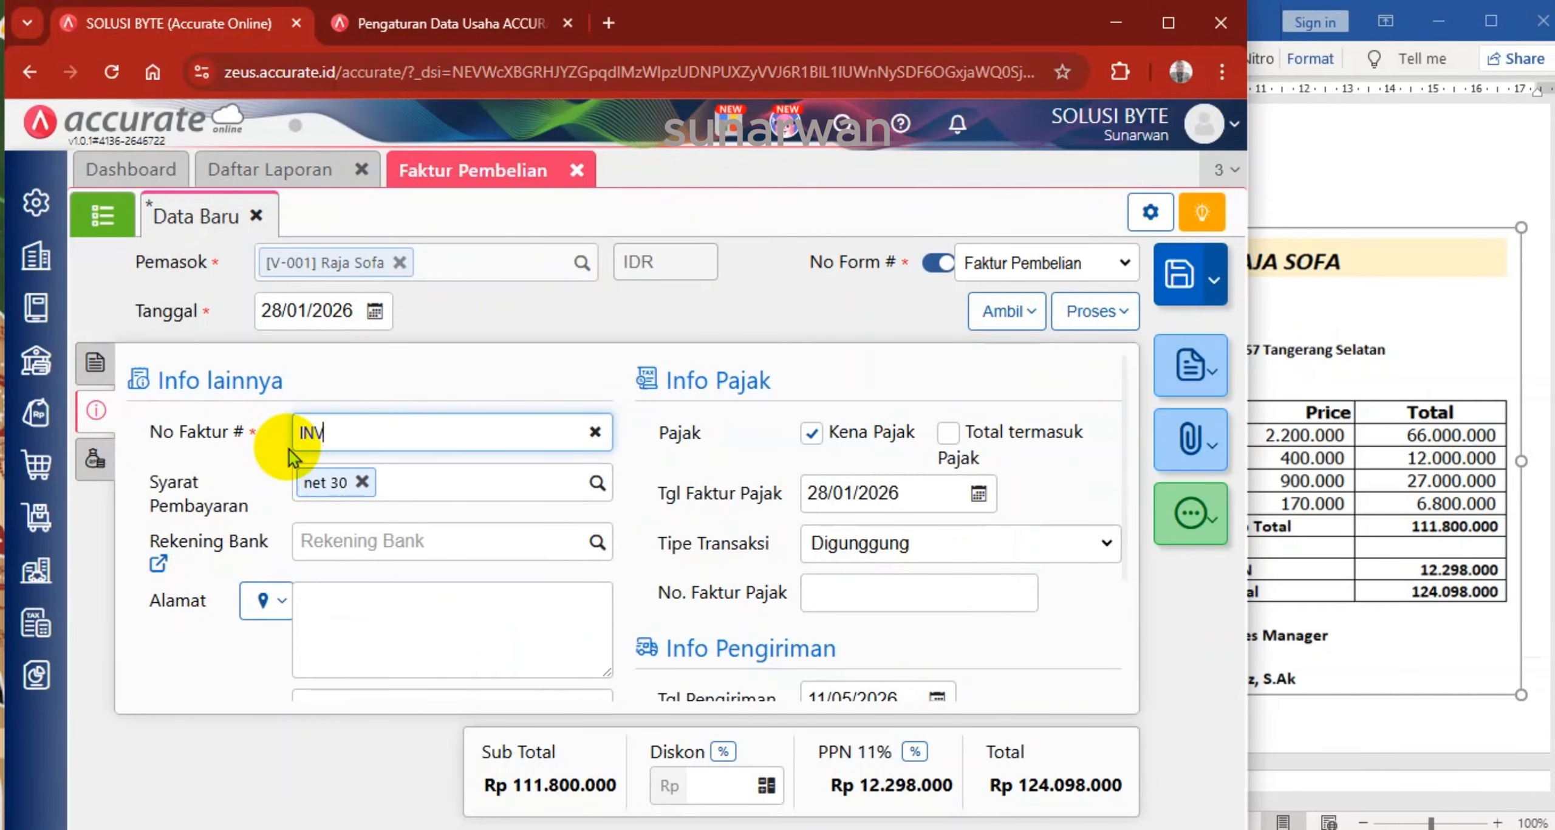
{"action": "left_click", "coordinate": [1345, 452]}
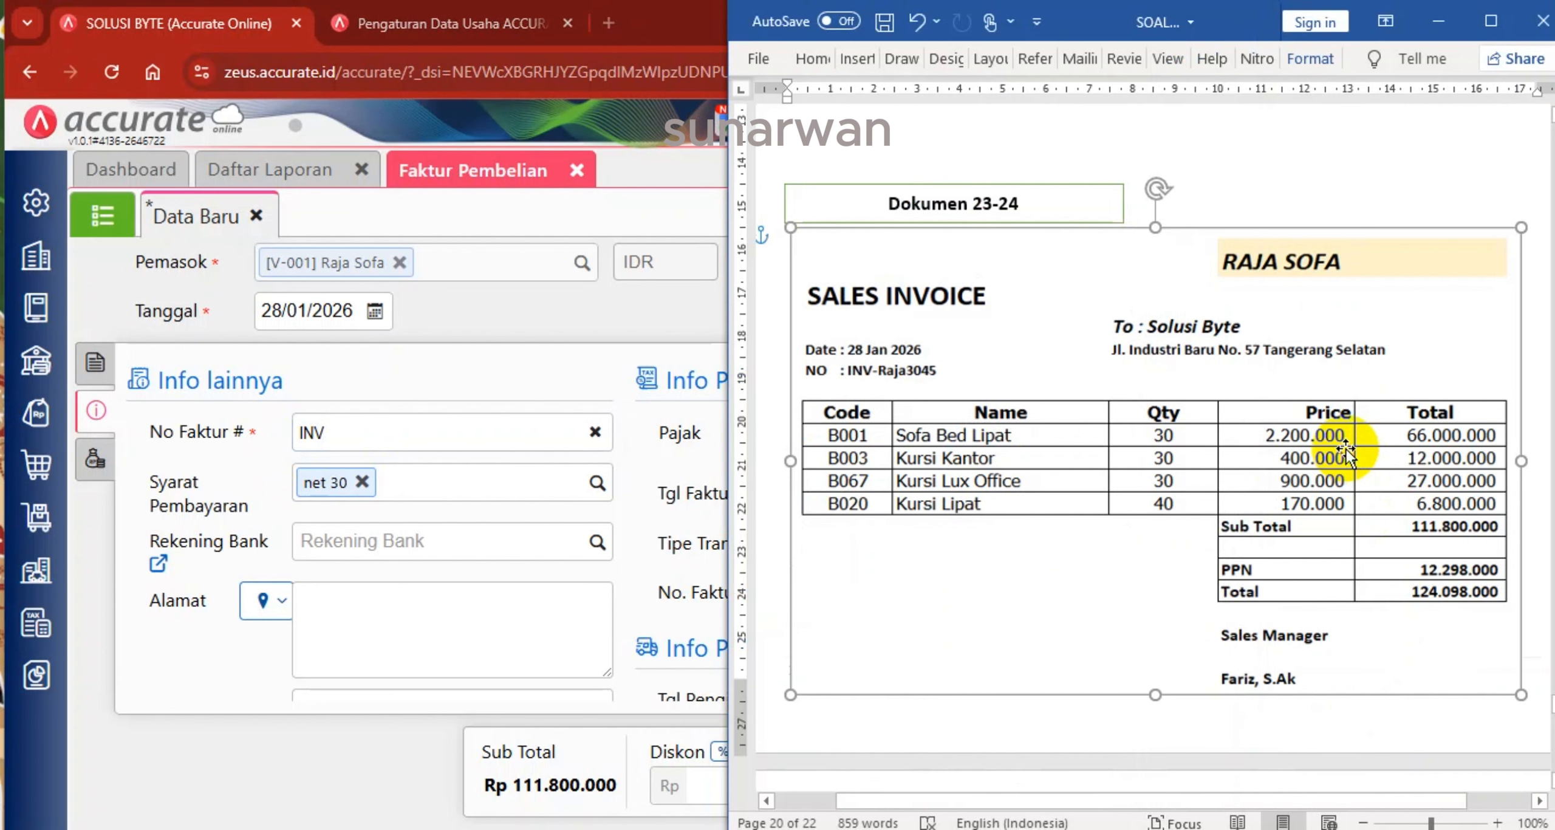
{"action": "left_click", "coordinate": [361, 428]}
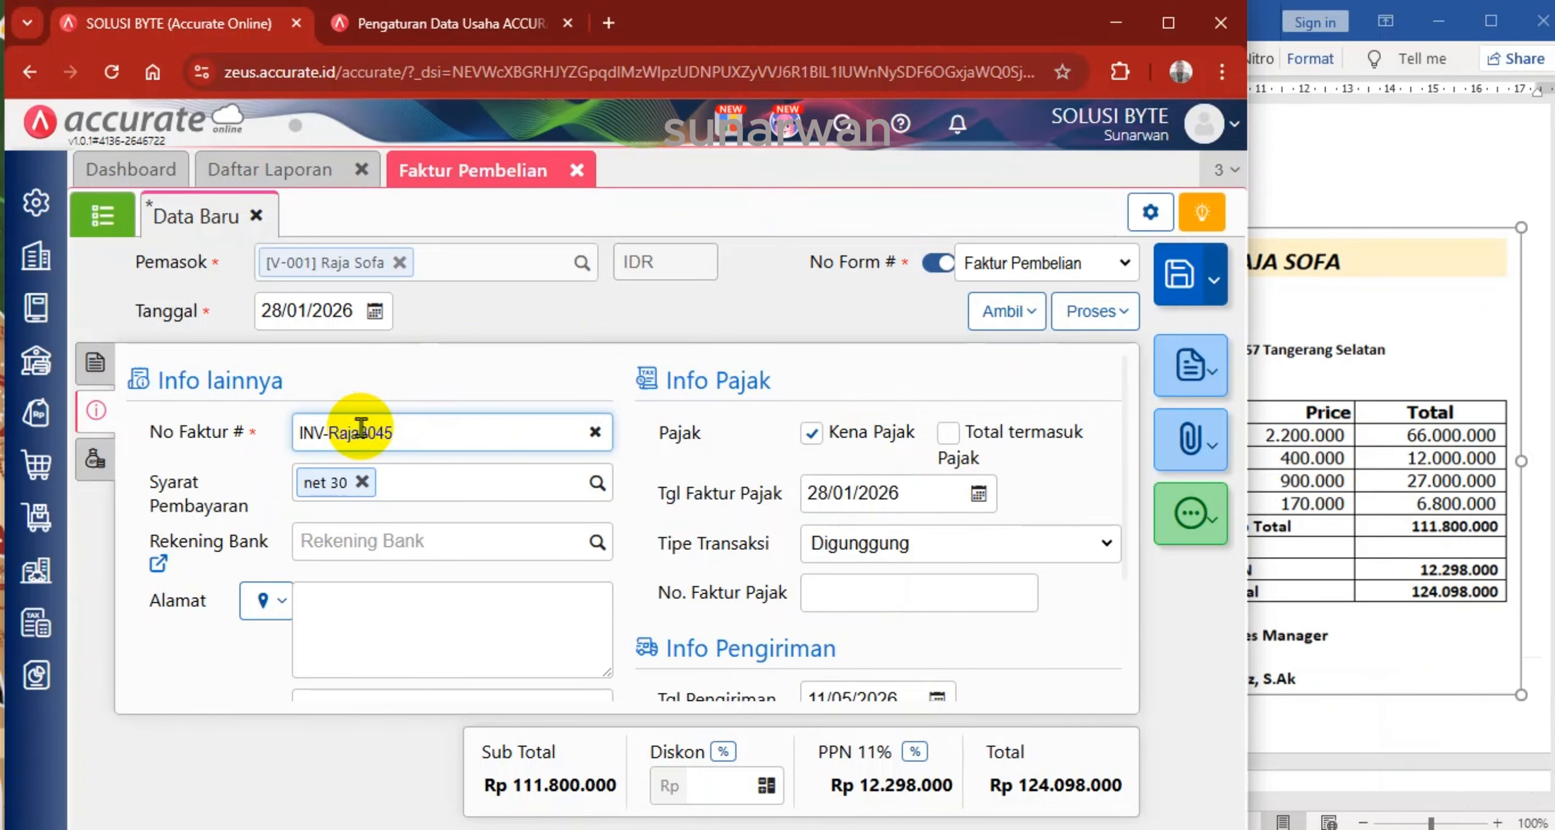
Copy the Tgl Faktur Pajak date 28/01/2026 into Tgl Pengiriman and fill Alamat with the suggested company address
{"action": "left_click", "coordinate": [933, 493]}
{"action": "key", "text": "ctrl+c"}
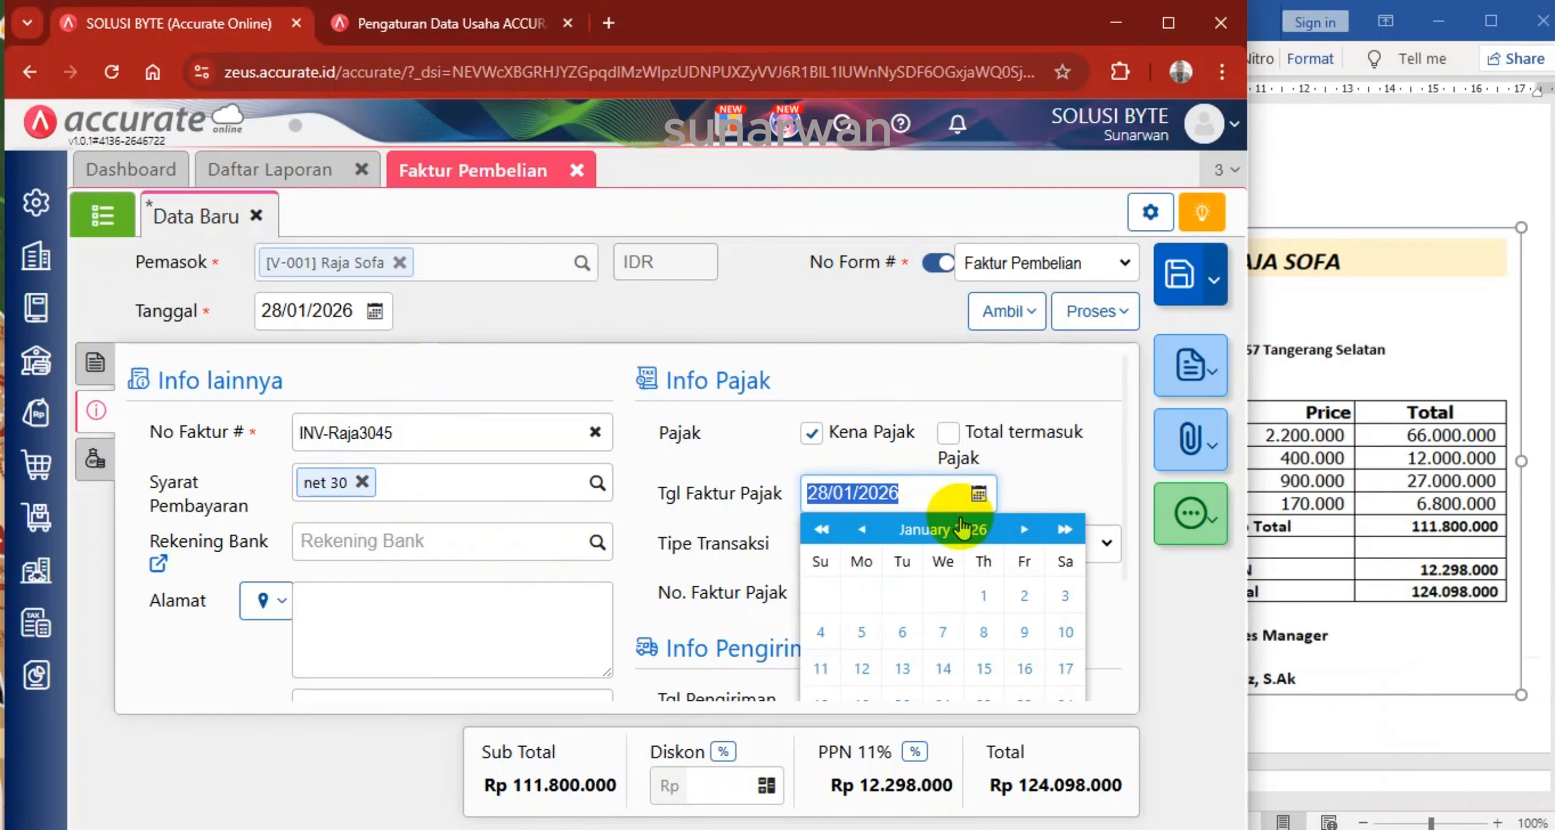
{"action": "scroll", "coordinate": [1088, 546], "scroll_direction": "down", "scroll_amount": 2}
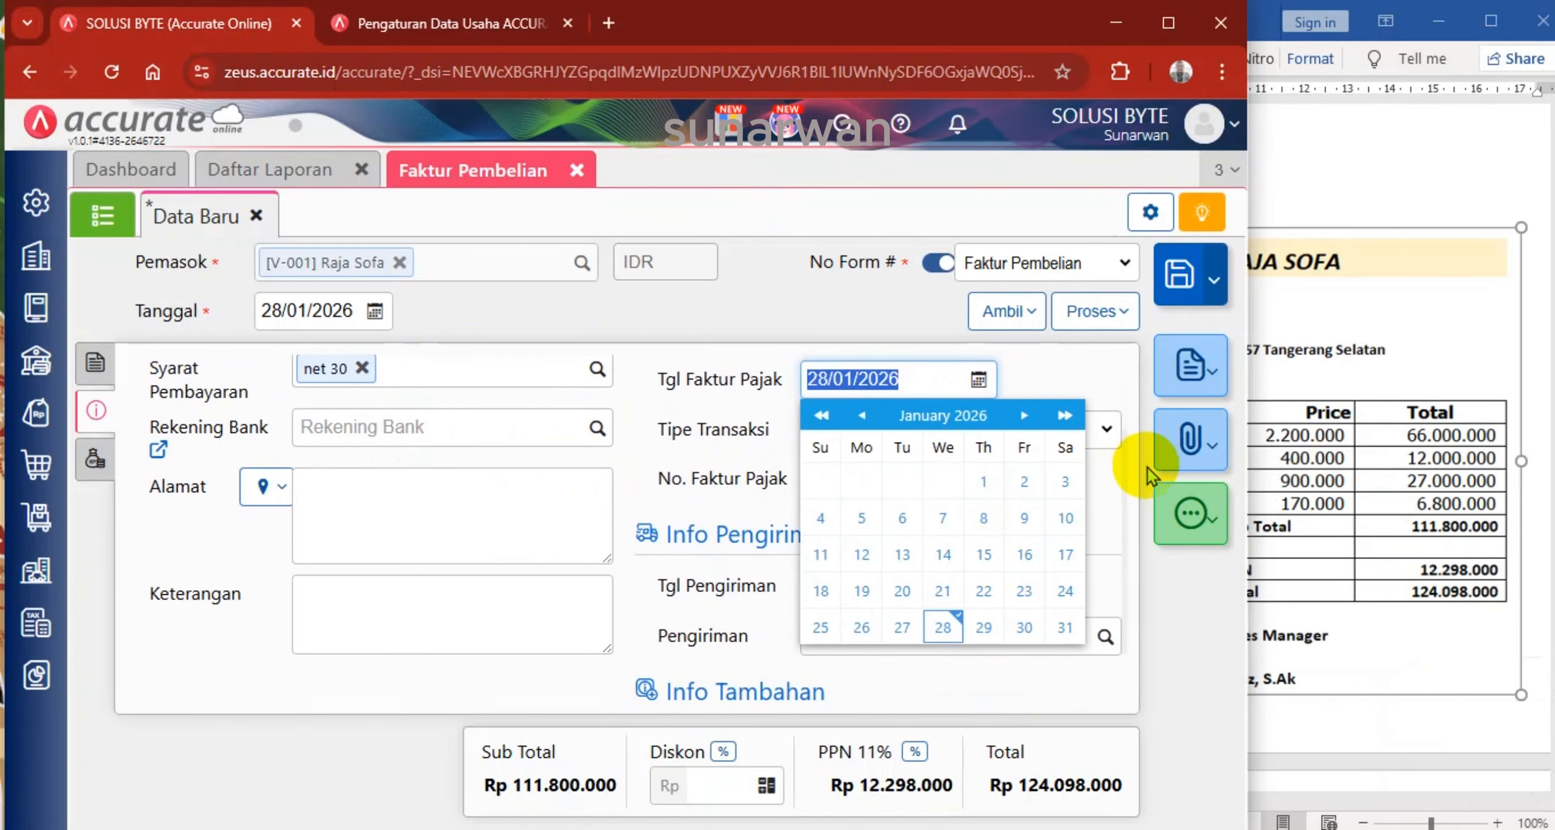
{"action": "left_click", "coordinate": [1087, 382]}
{"action": "left_click", "coordinate": [901, 585]}
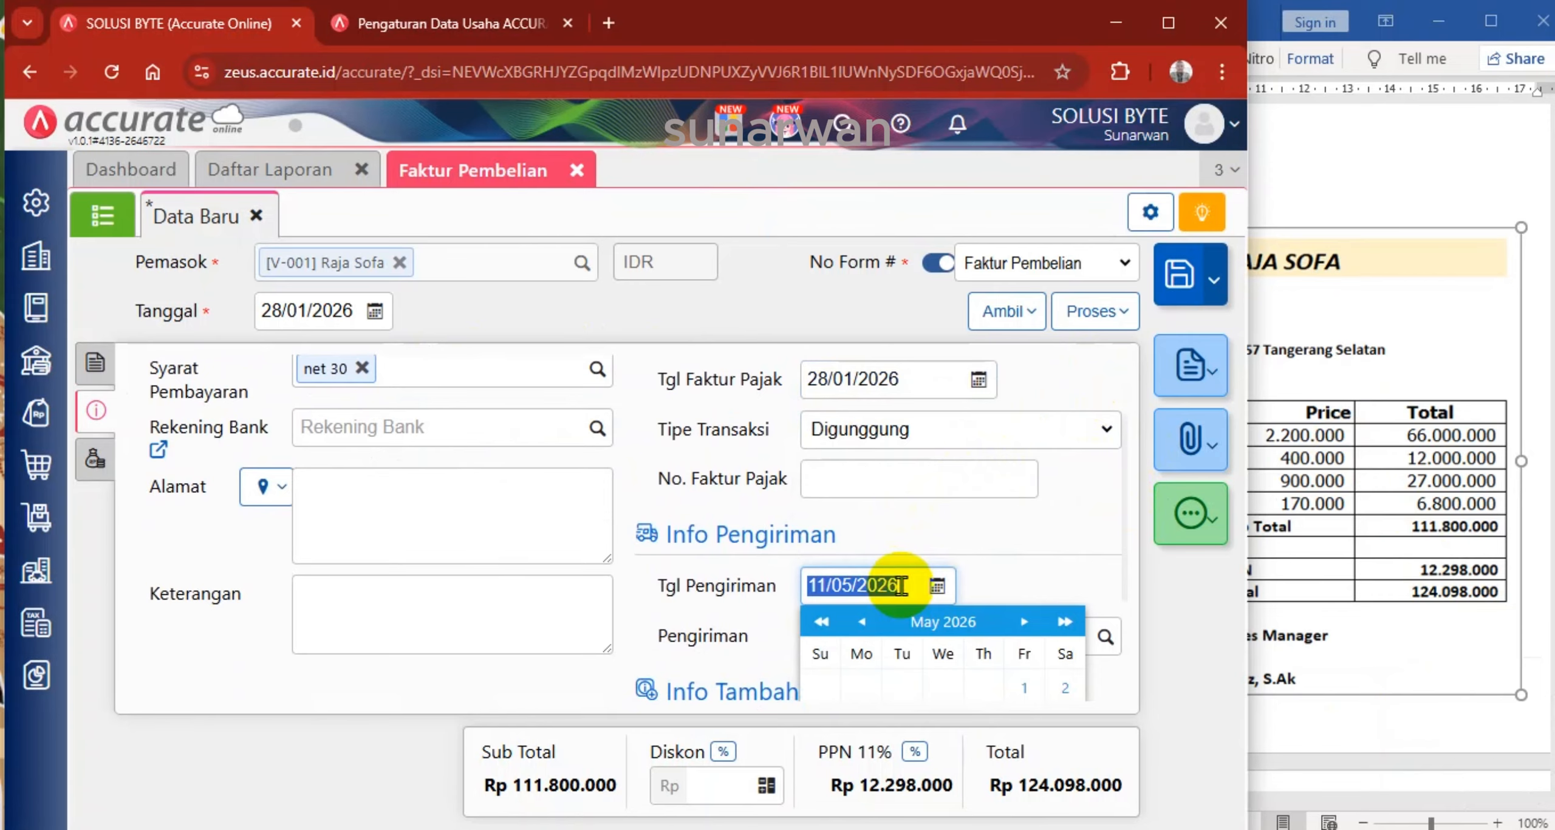
{"action": "key", "text": "ctrl+v"}
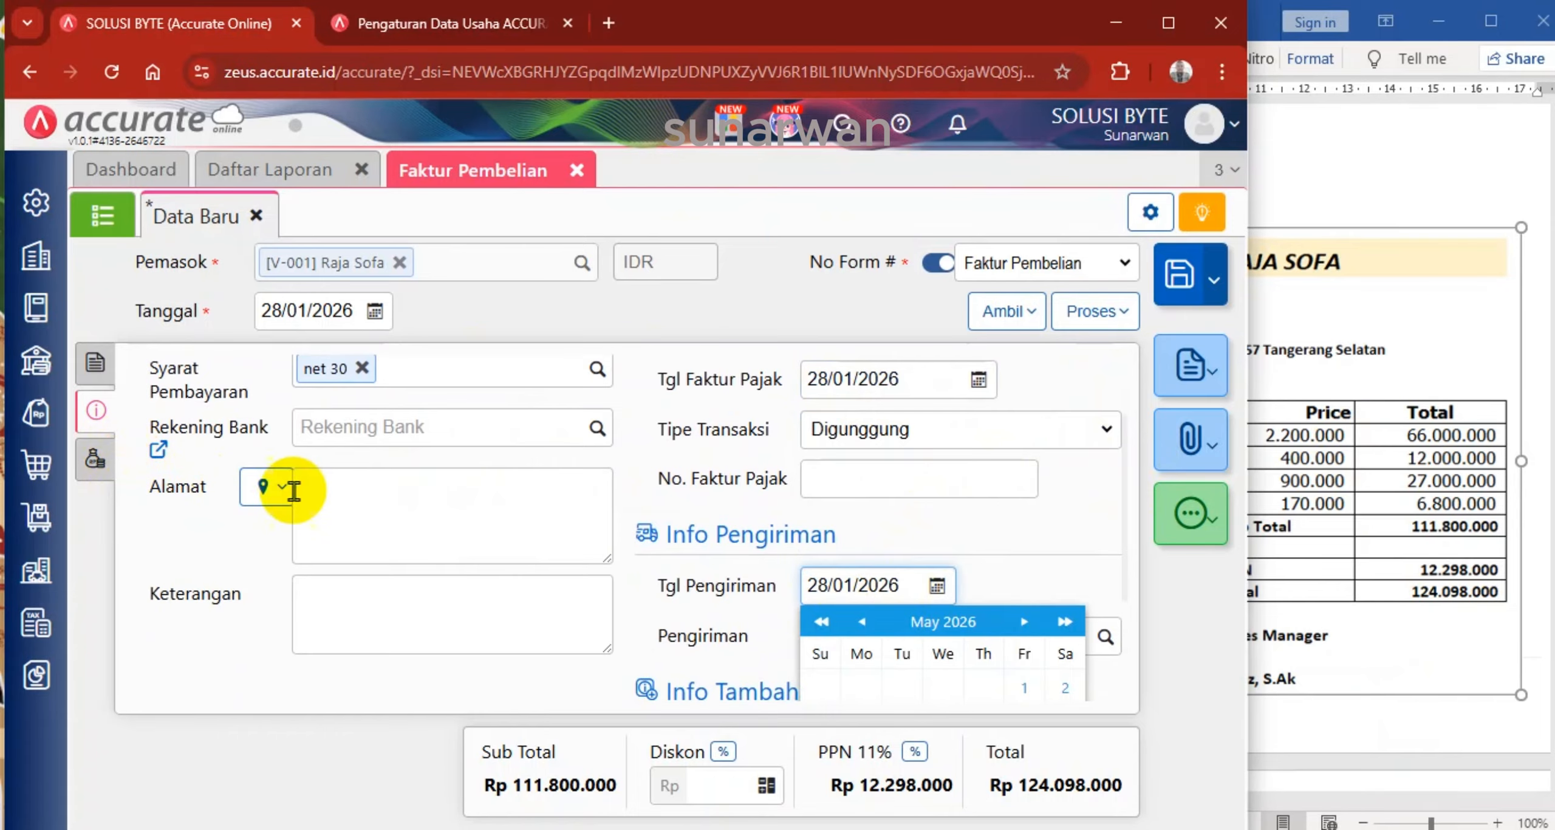
{"action": "left_click", "coordinate": [271, 488]}
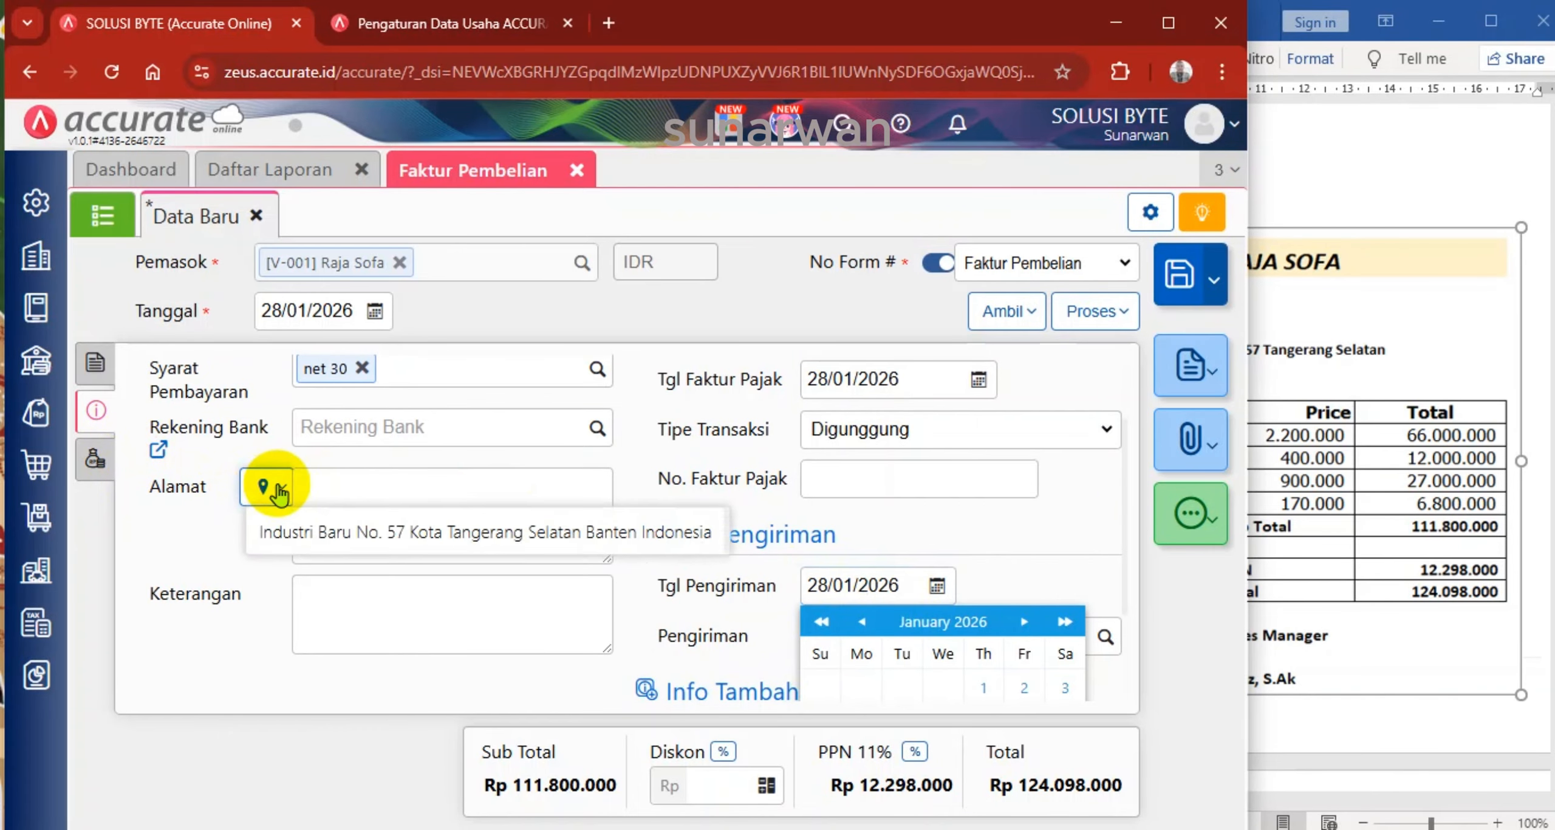
{"action": "left_click", "coordinate": [316, 532]}
Check the item lines and totals against the Raja Sofa document once more and save the purchase invoice
{"action": "left_click", "coordinate": [95, 365]}
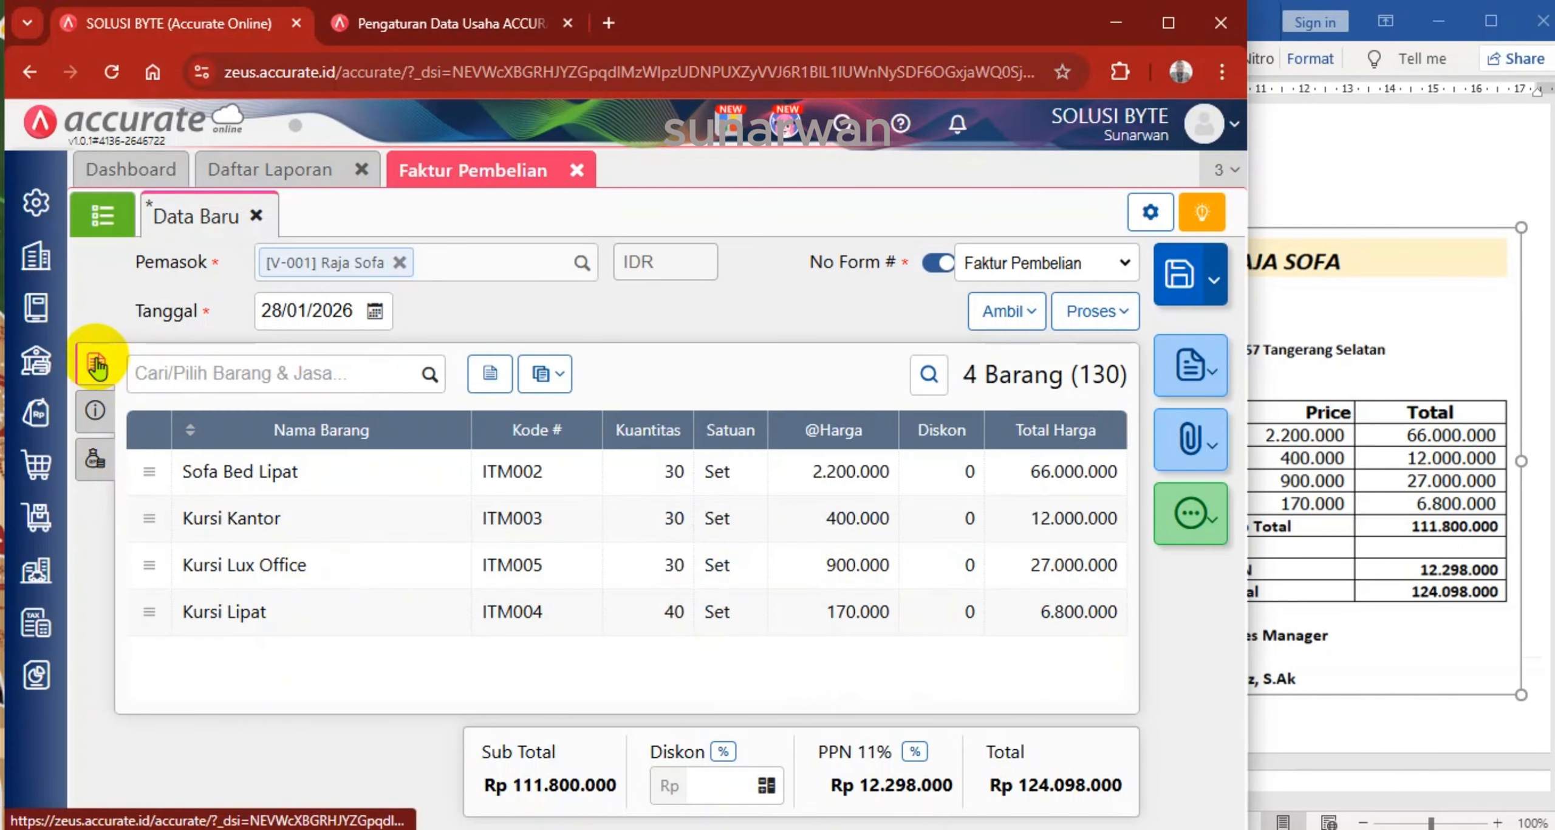
{"action": "left_click", "coordinate": [1381, 564]}
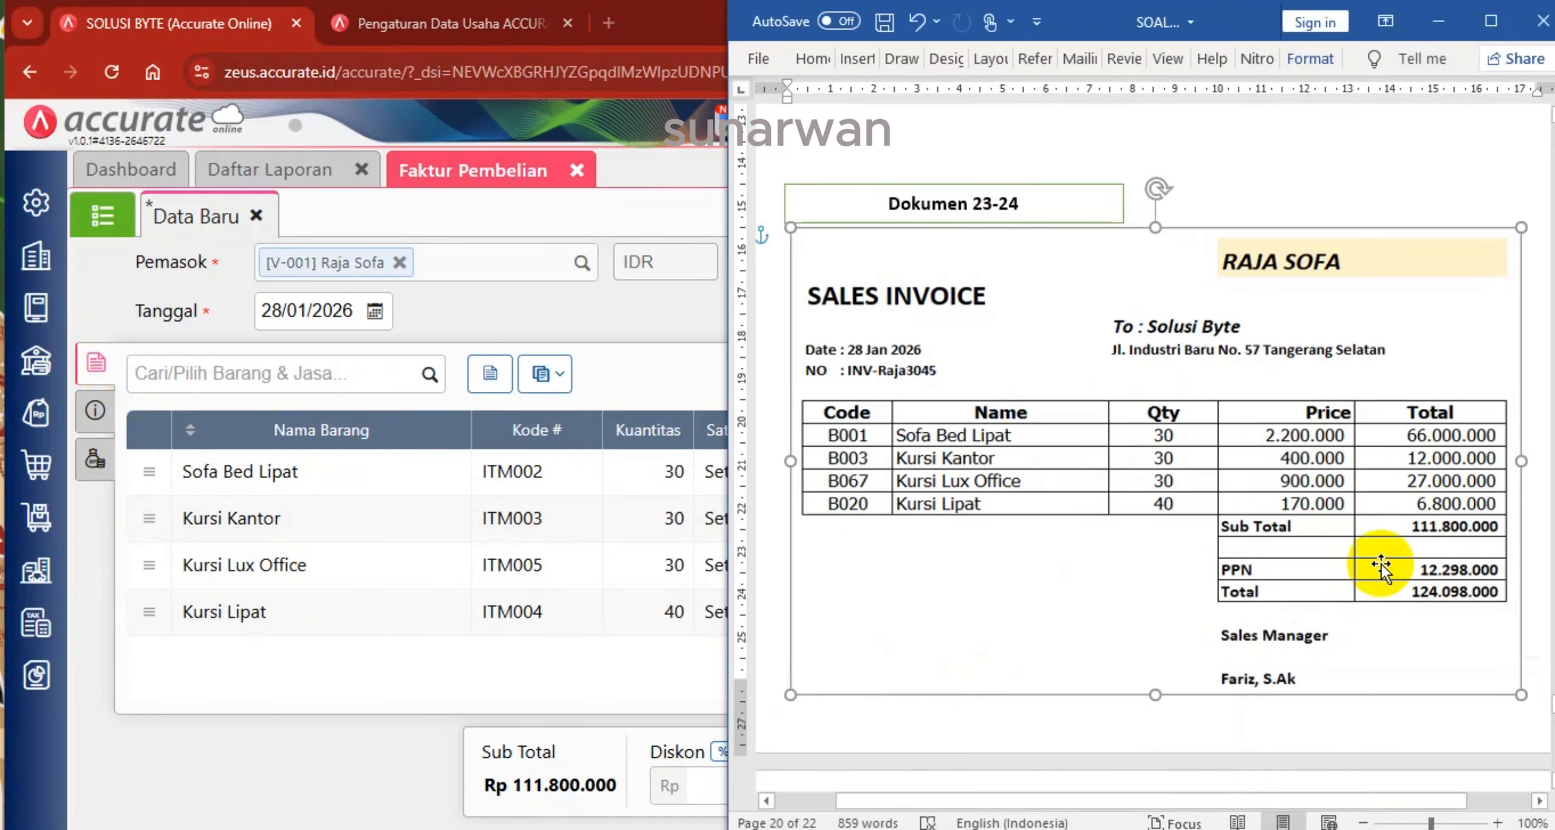
{"action": "left_click", "coordinate": [246, 679]}
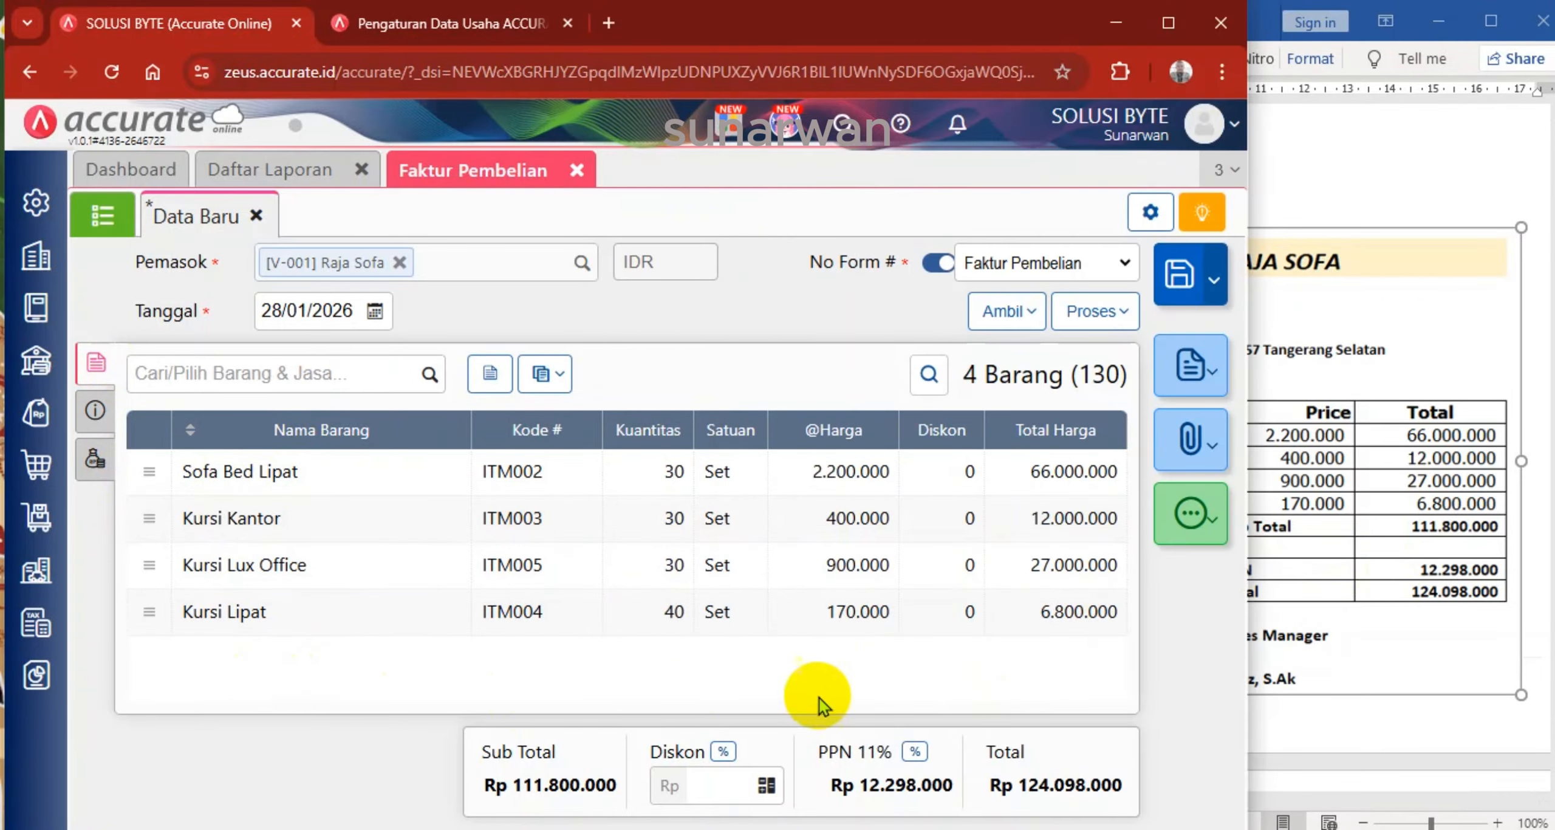
{"action": "left_click", "coordinate": [1178, 282]}
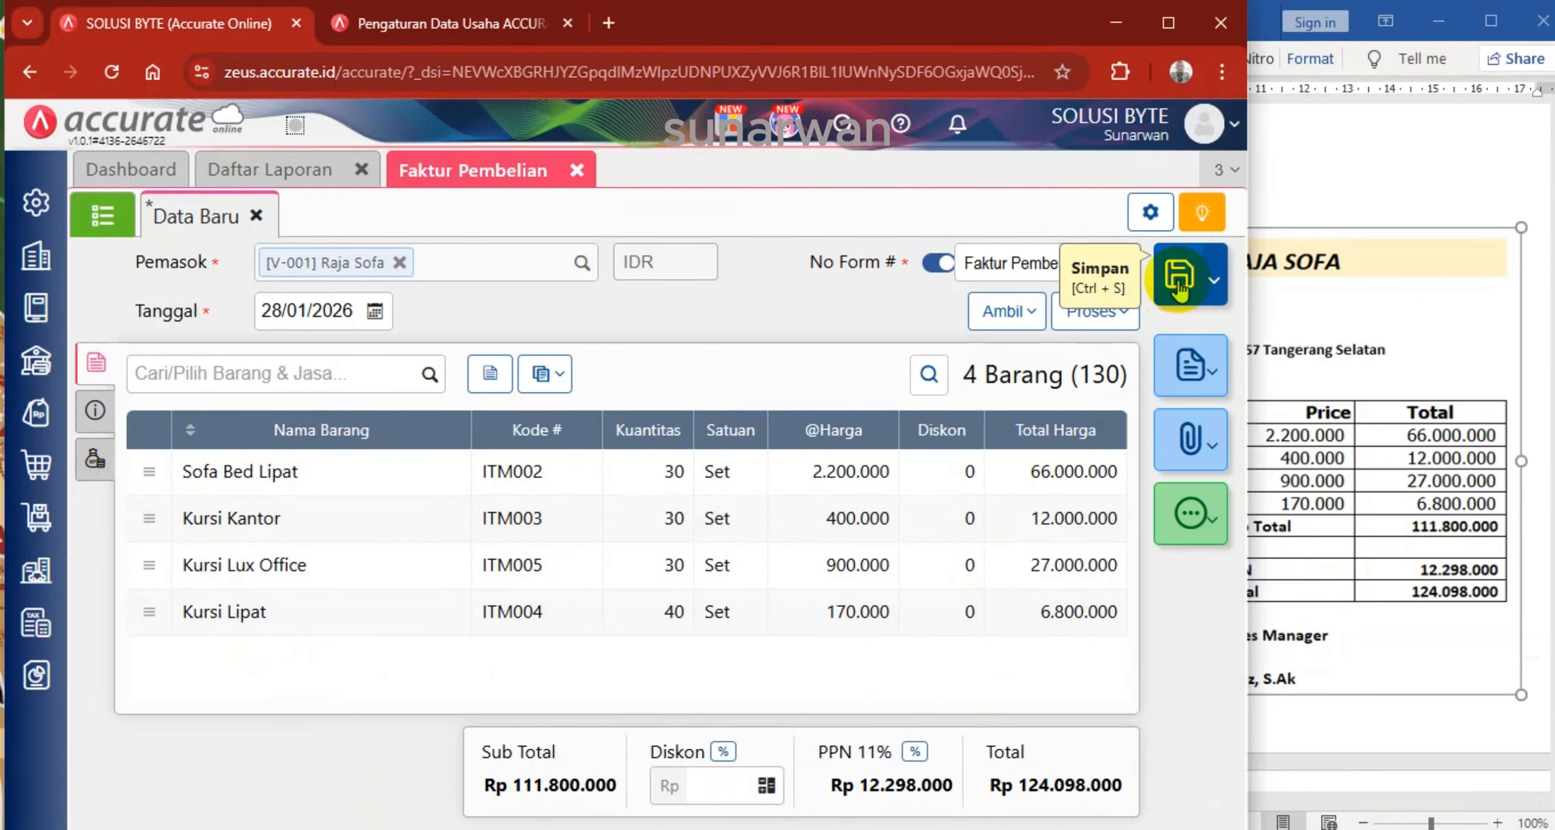
Switch to Word and examine the document following Dokumen 23-24, the Faktur Penjualan for Toko Megah
{"action": "left_click", "coordinate": [1441, 431]}
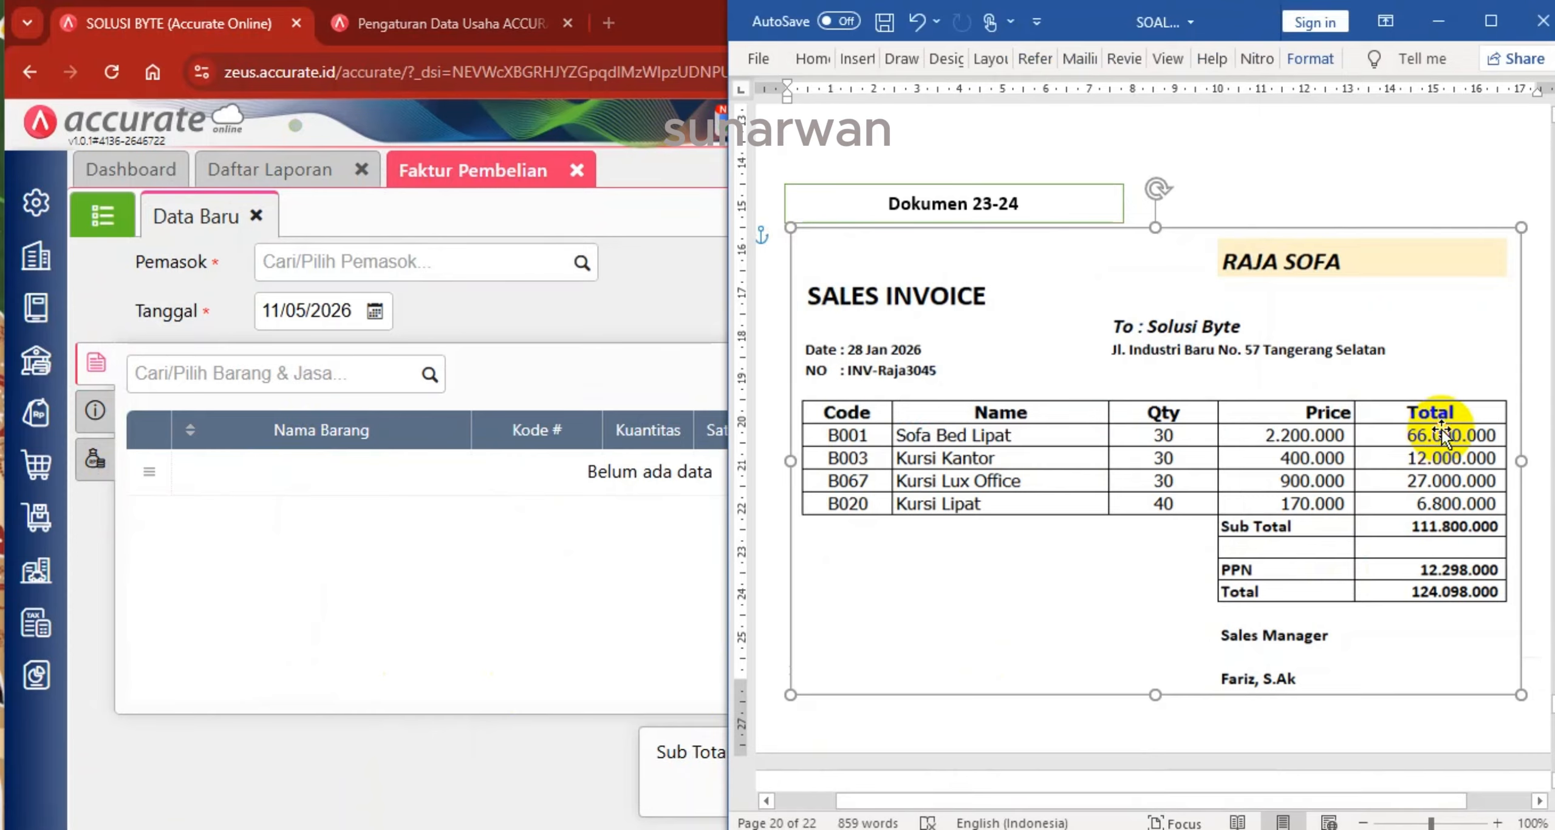
{"action": "scroll", "coordinate": [1442, 433], "scroll_direction": "down", "scroll_amount": 10}
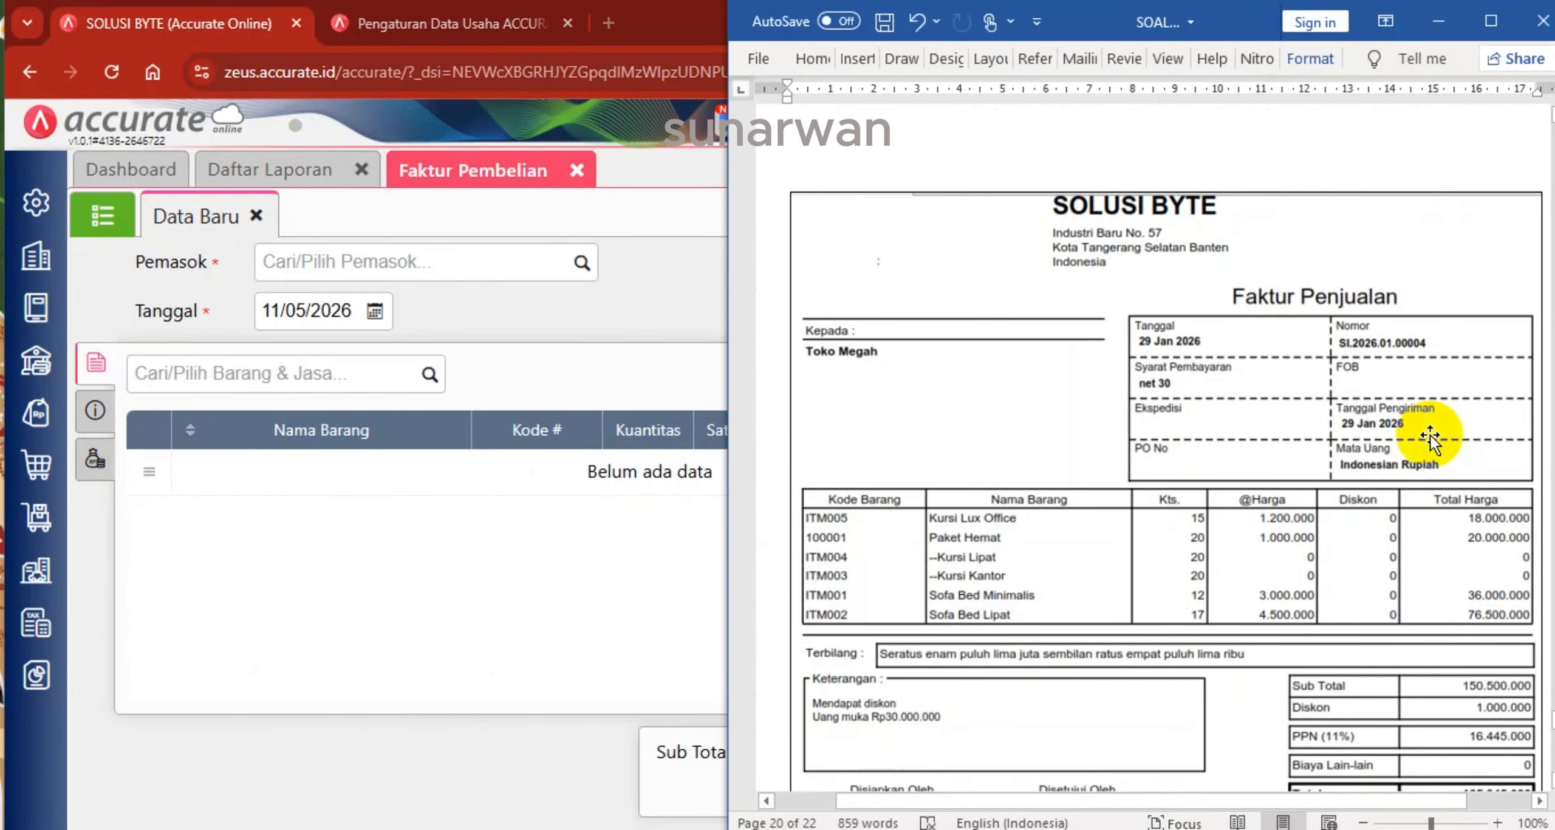
{"action": "scroll", "coordinate": [1430, 435], "scroll_direction": "up", "scroll_amount": 4}
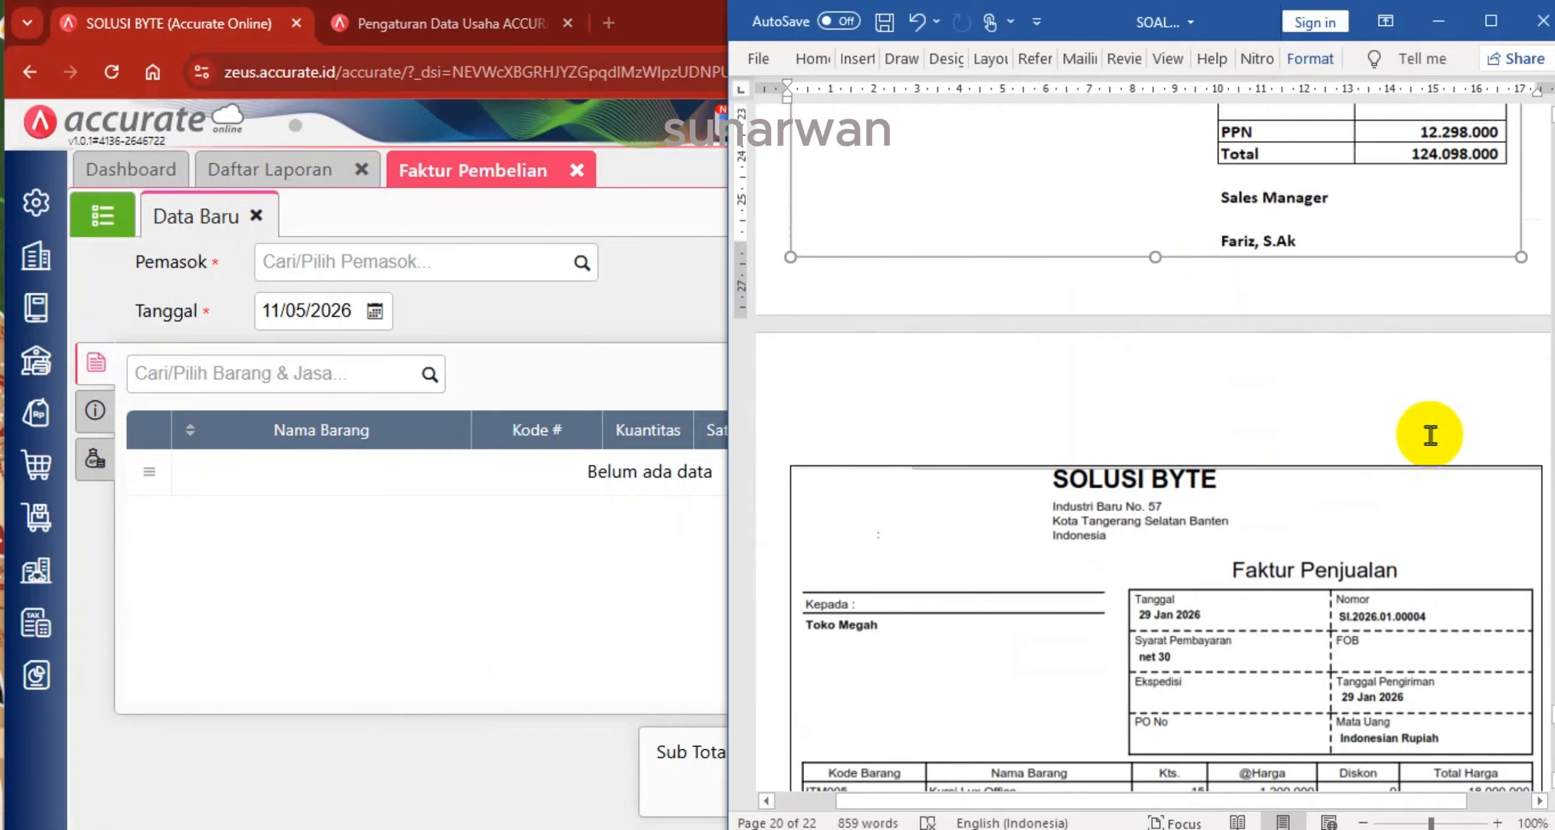
{"action": "scroll", "coordinate": [1430, 435], "scroll_direction": "down", "scroll_amount": 3}
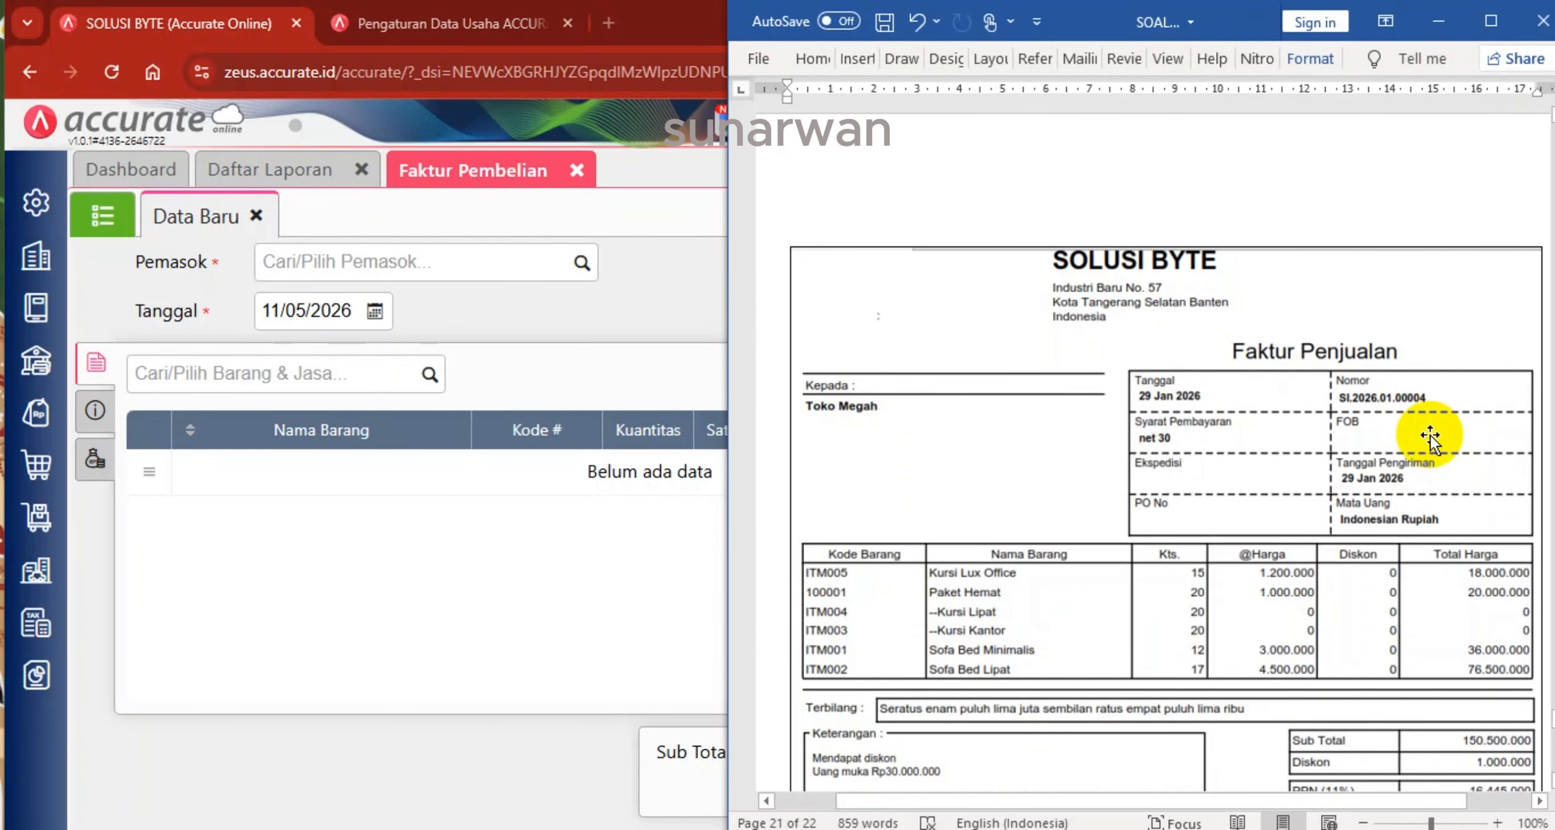
Close Faktur Pembelian in Accurate, refresh the Keseluruhan Jurnal report and check the Raja Sofa purchase entry of 28 Jan 2026
{"action": "left_click", "coordinate": [571, 173]}
{"action": "left_click", "coordinate": [574, 170]}
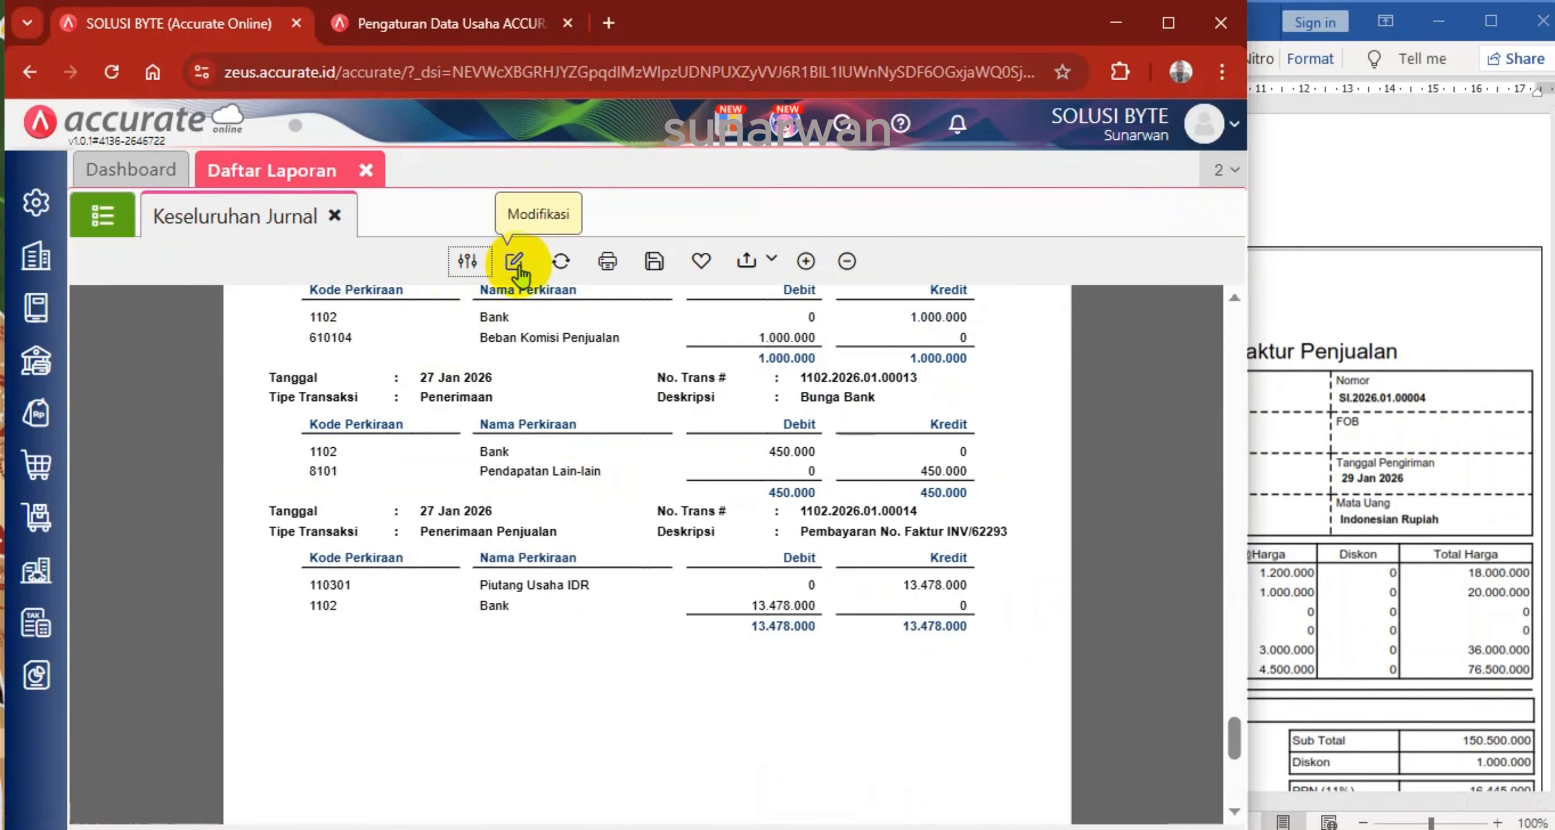
{"action": "left_click", "coordinate": [561, 260]}
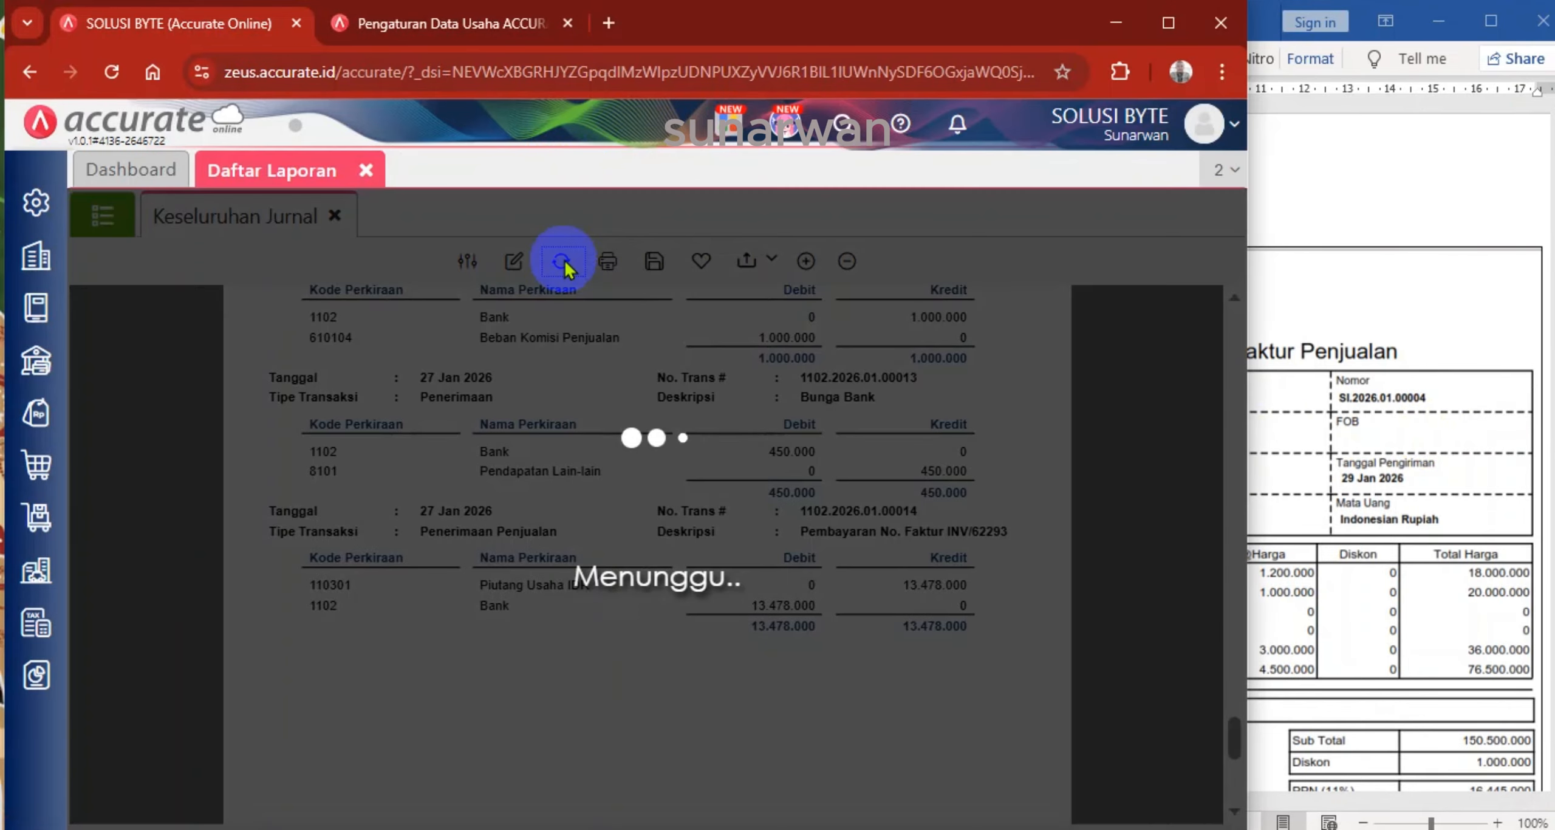
{"action": "left_click", "coordinate": [1116, 28]}
{"action": "left_click", "coordinate": [1440, 23]}
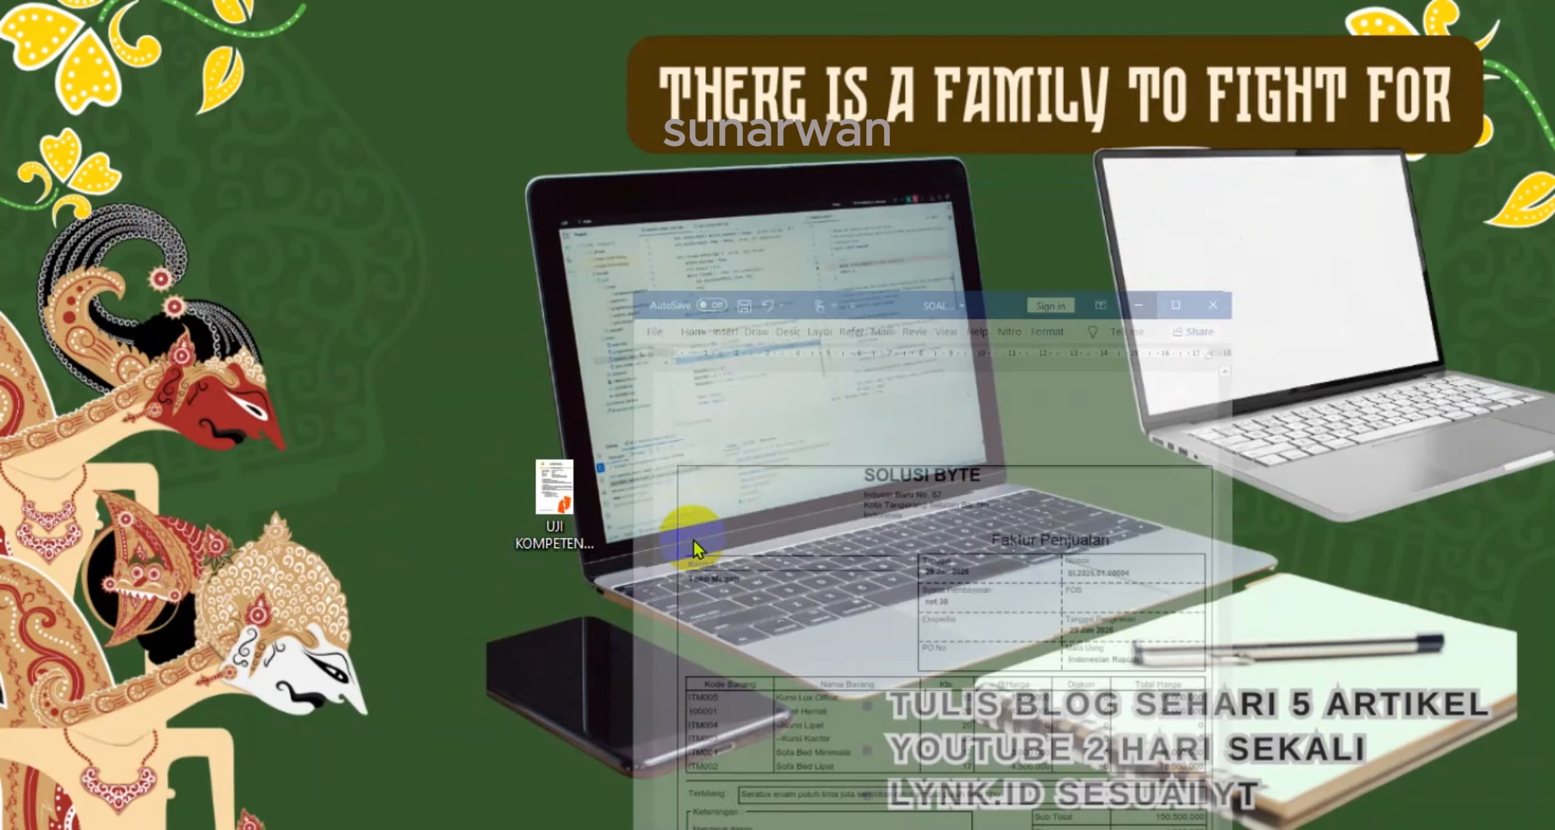
{"action": "left_click", "coordinate": [438, 828]}
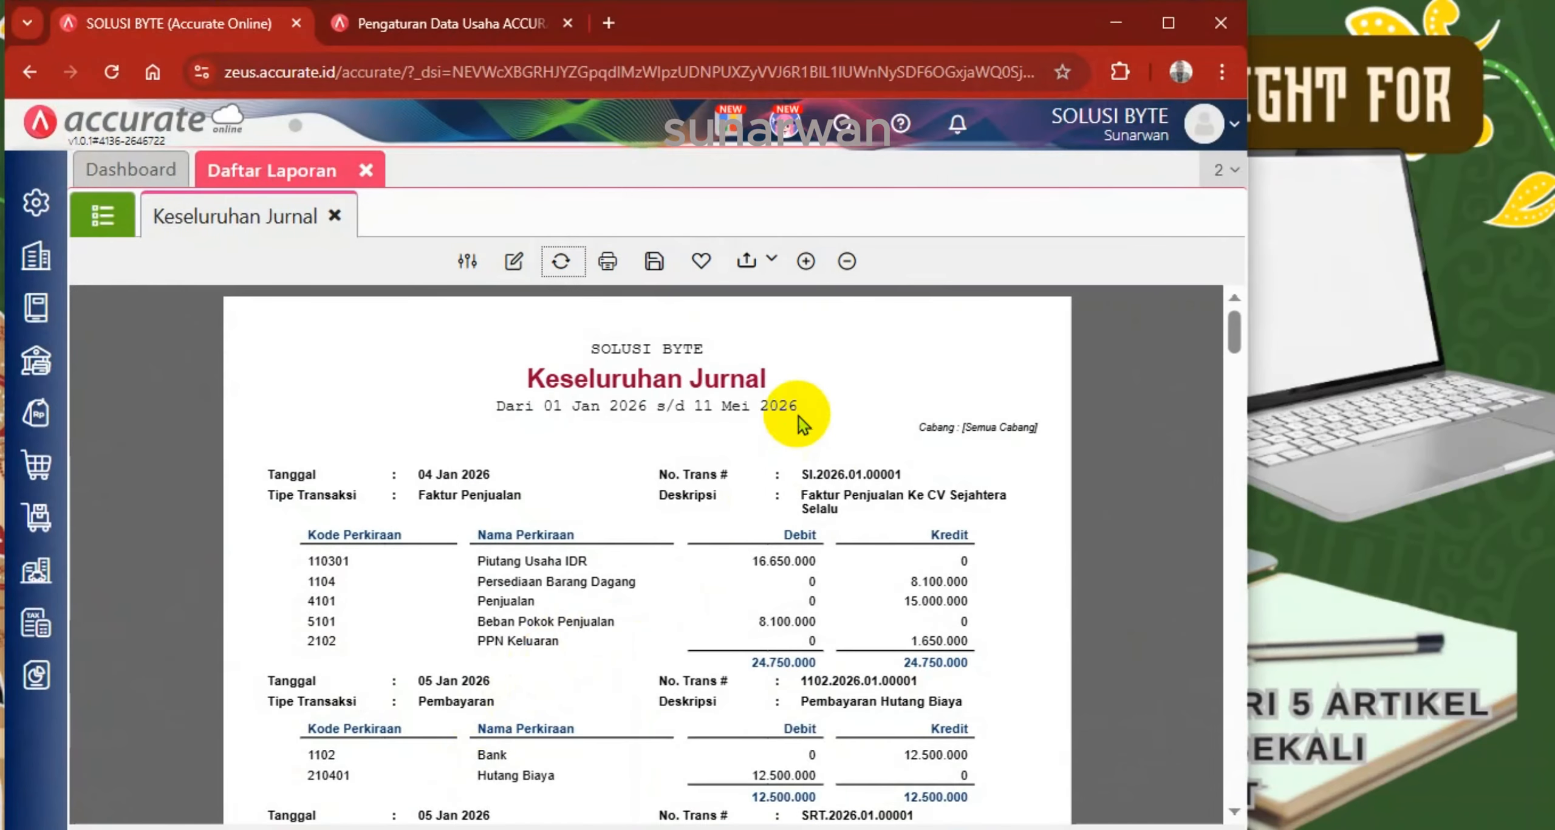
{"action": "scroll", "coordinate": [1049, 447], "scroll_direction": "down", "scroll_amount": 10}
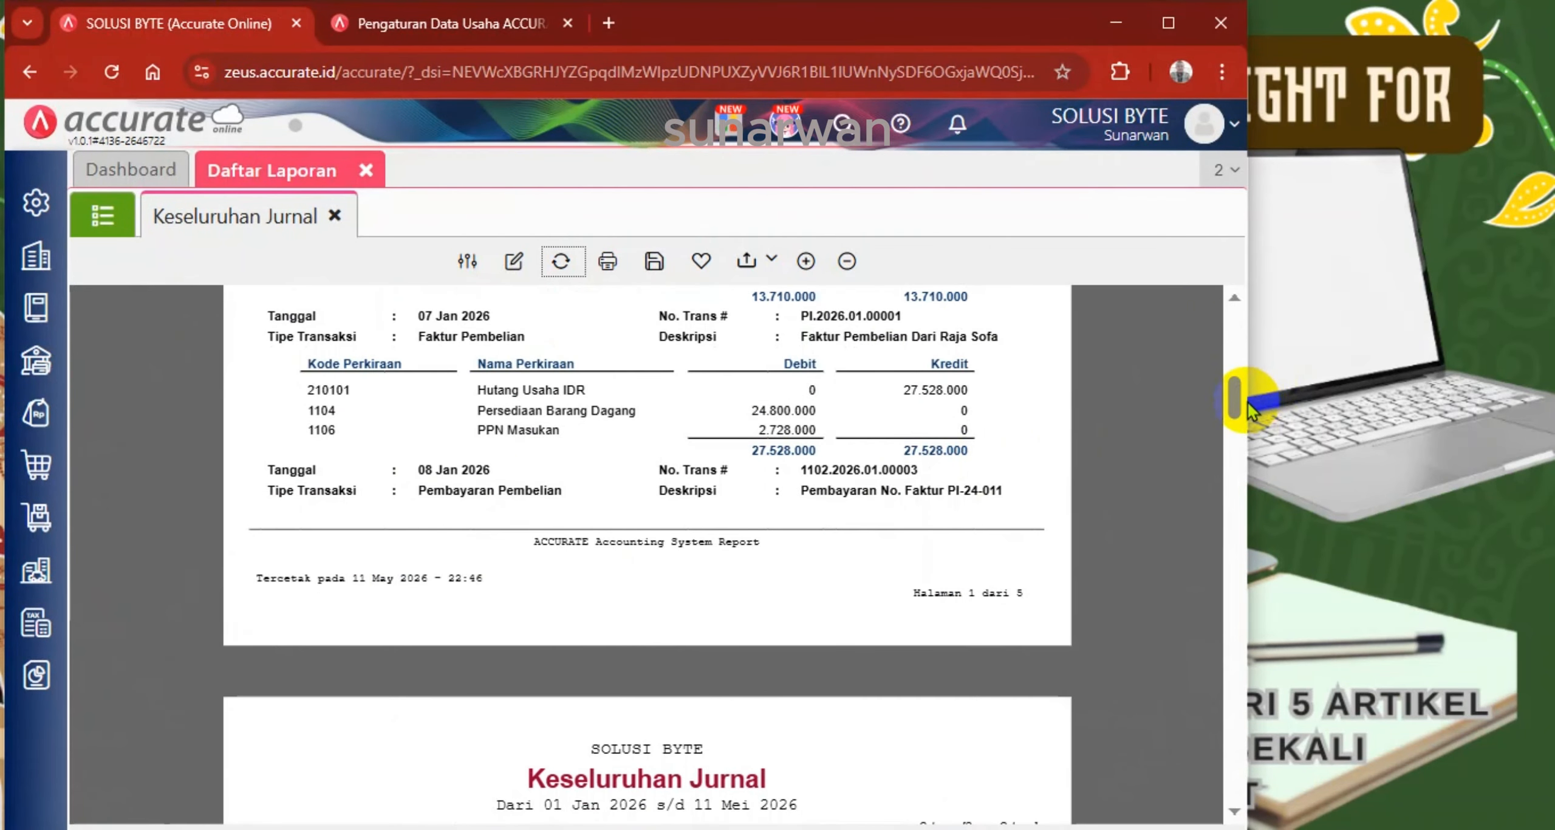
{"action": "left_click_drag", "start_coordinate": [1239, 404], "coordinate": [1239, 749]}
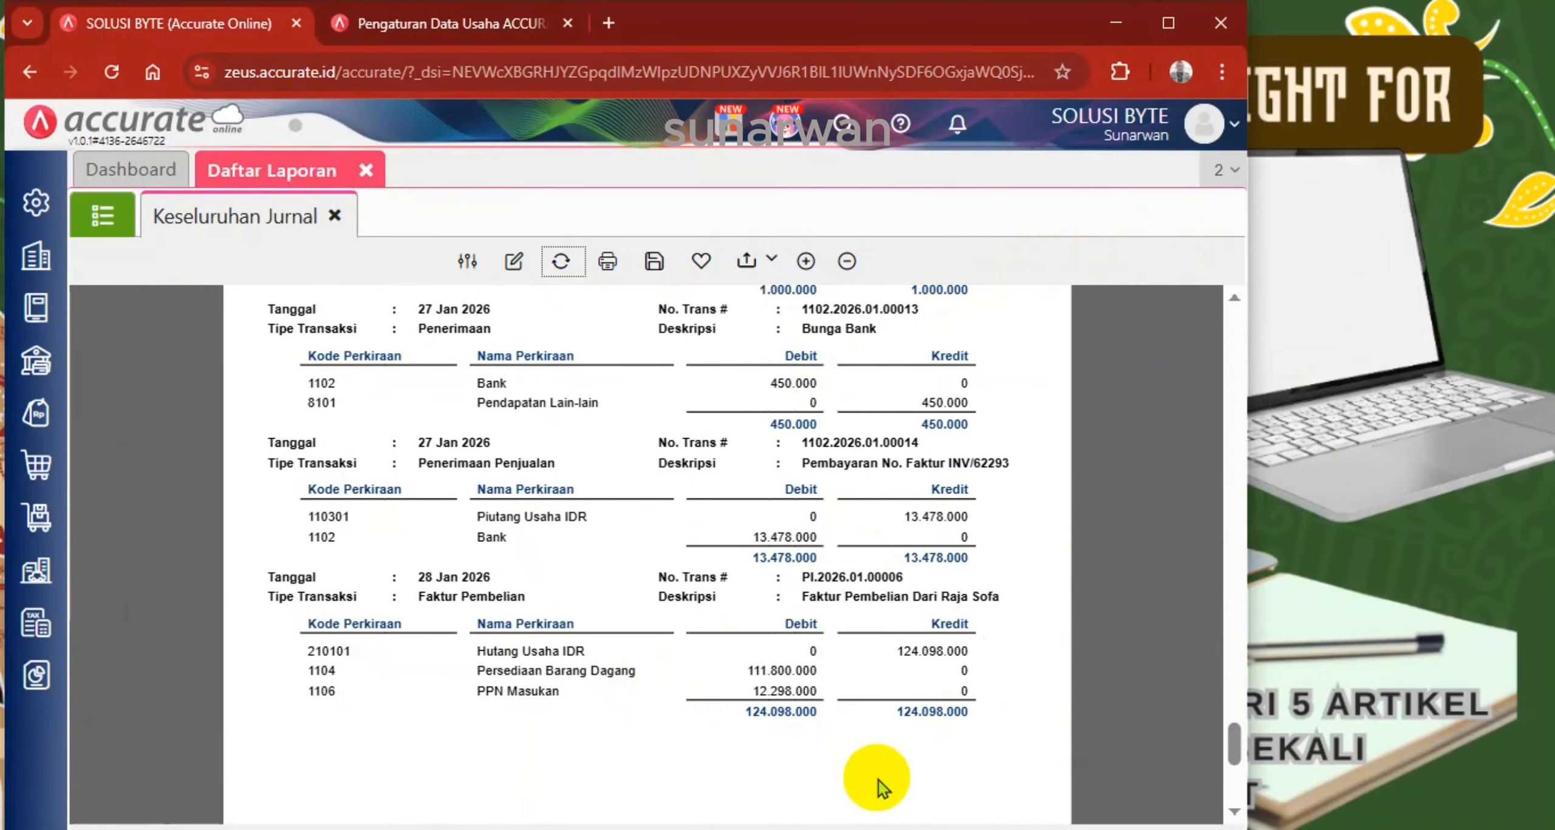
Review the Toko Megah document dated 29 Jan 2026 in Word and open Accurate's Penjualan module for its sales invoice
{"action": "key", "text": "alt+Tab"}
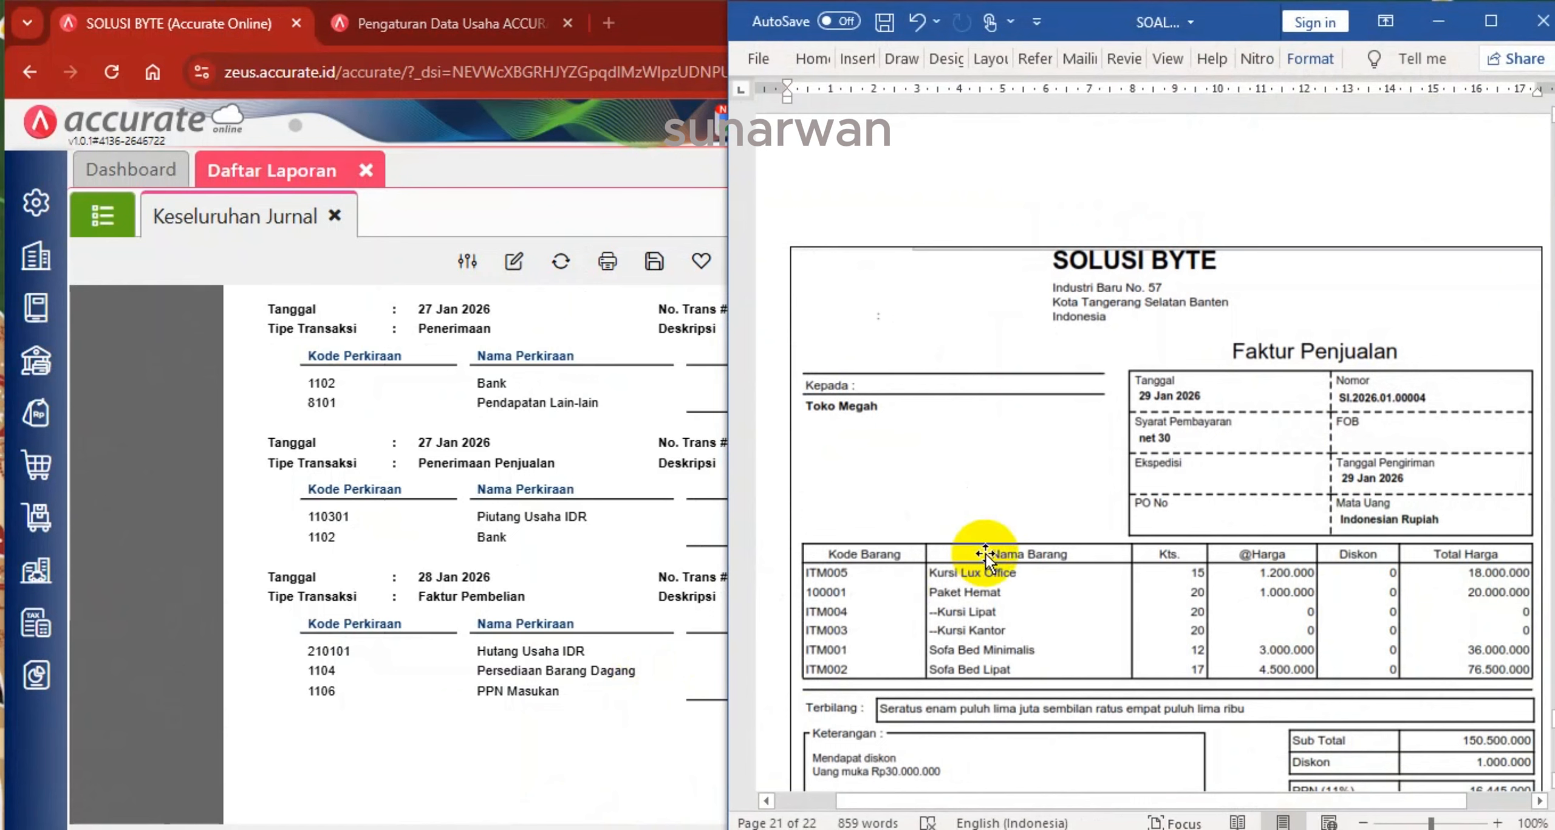
{"action": "left_click", "coordinate": [32, 418]}
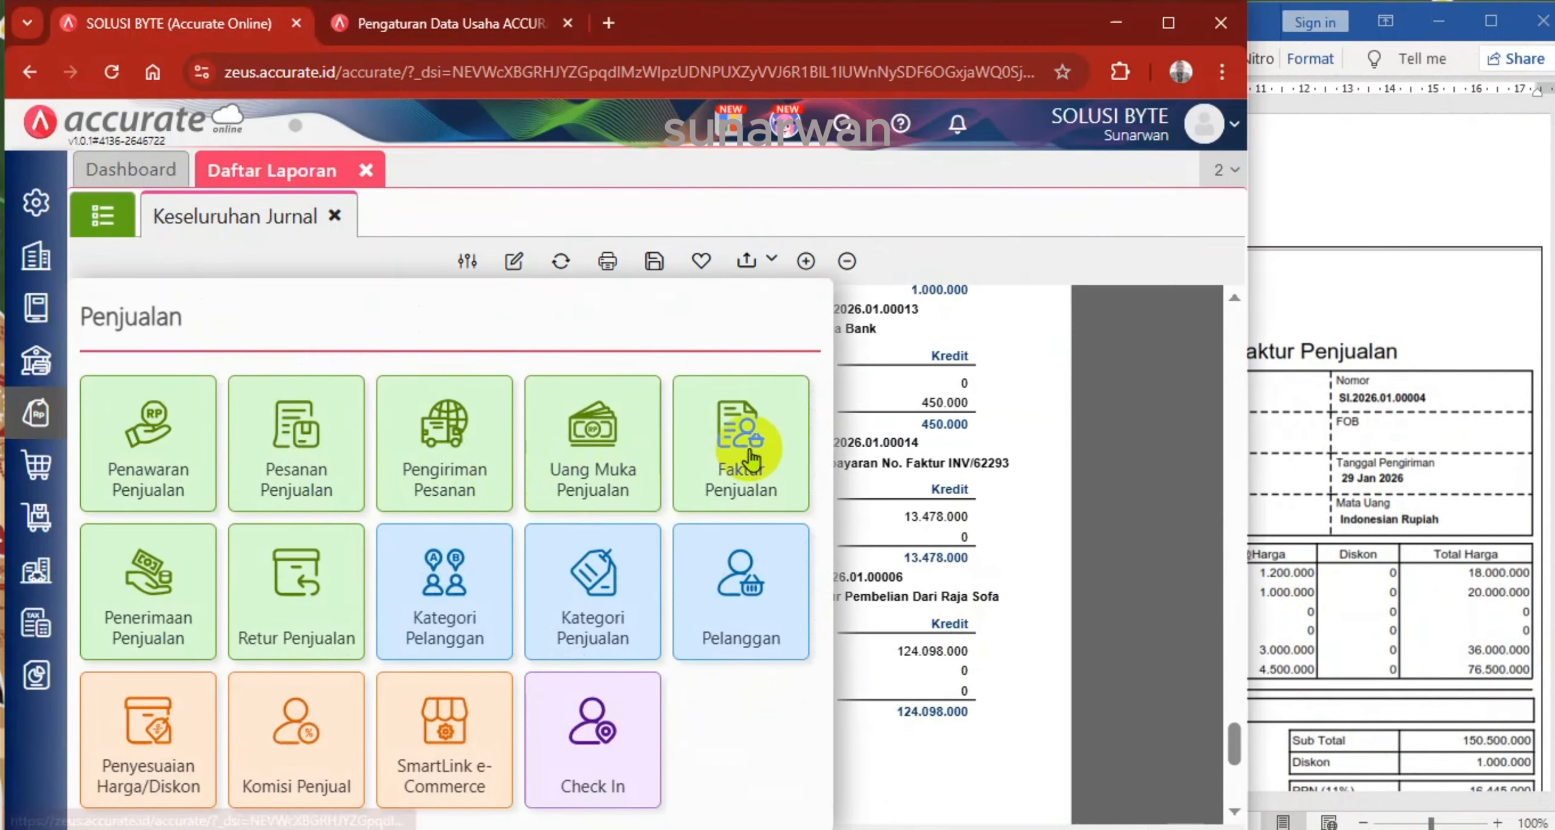
Start a new sales invoice for customer Toko Megah and set its date to 29/01/2026
{"action": "left_click", "coordinate": [740, 424]}
{"action": "left_click", "coordinate": [1297, 418]}
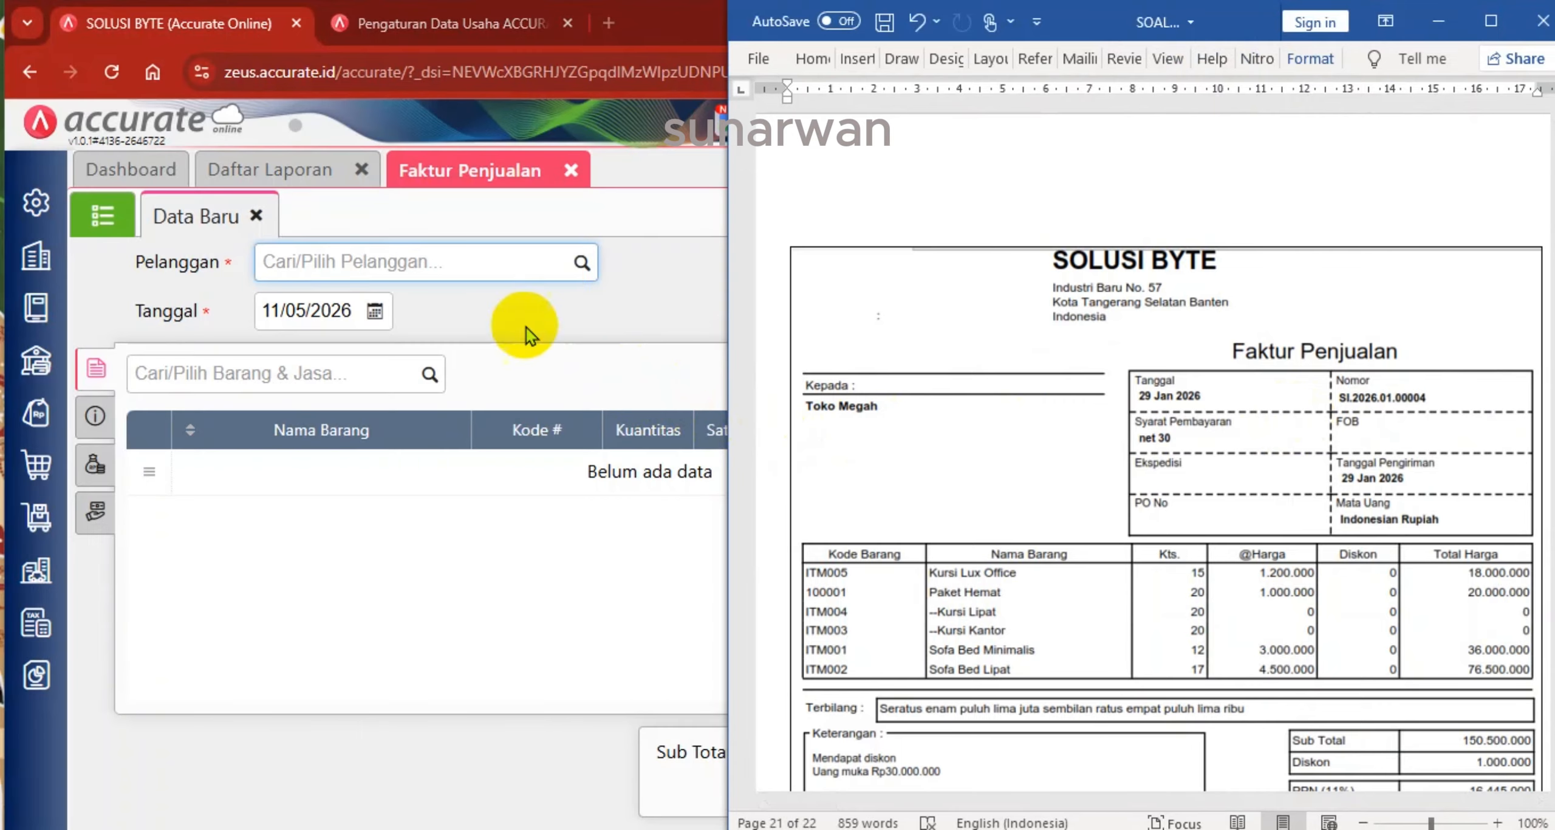
{"action": "left_click", "coordinate": [576, 263]}
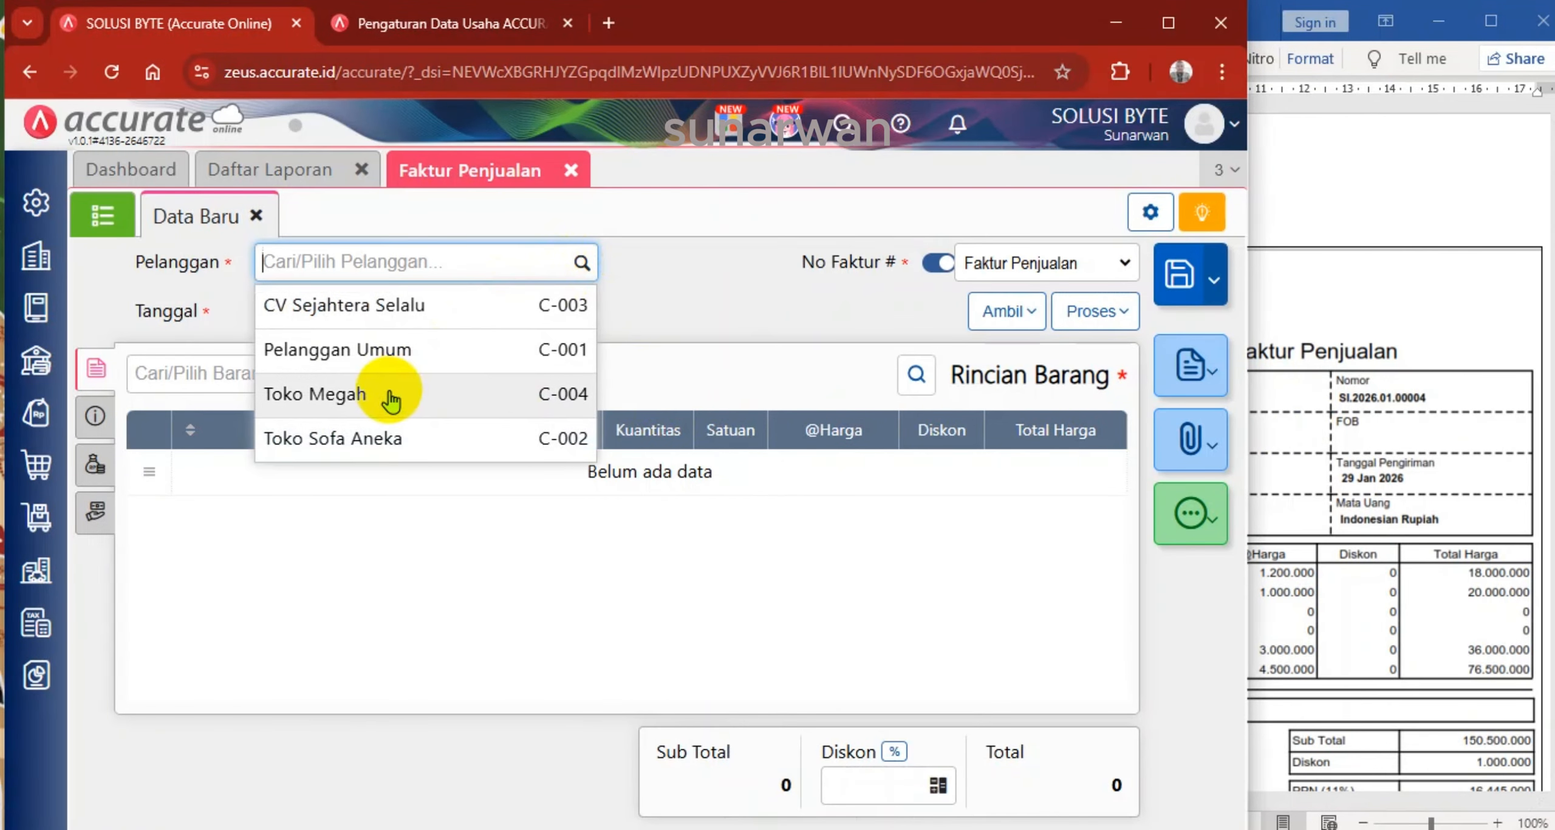
{"action": "left_click", "coordinate": [388, 401]}
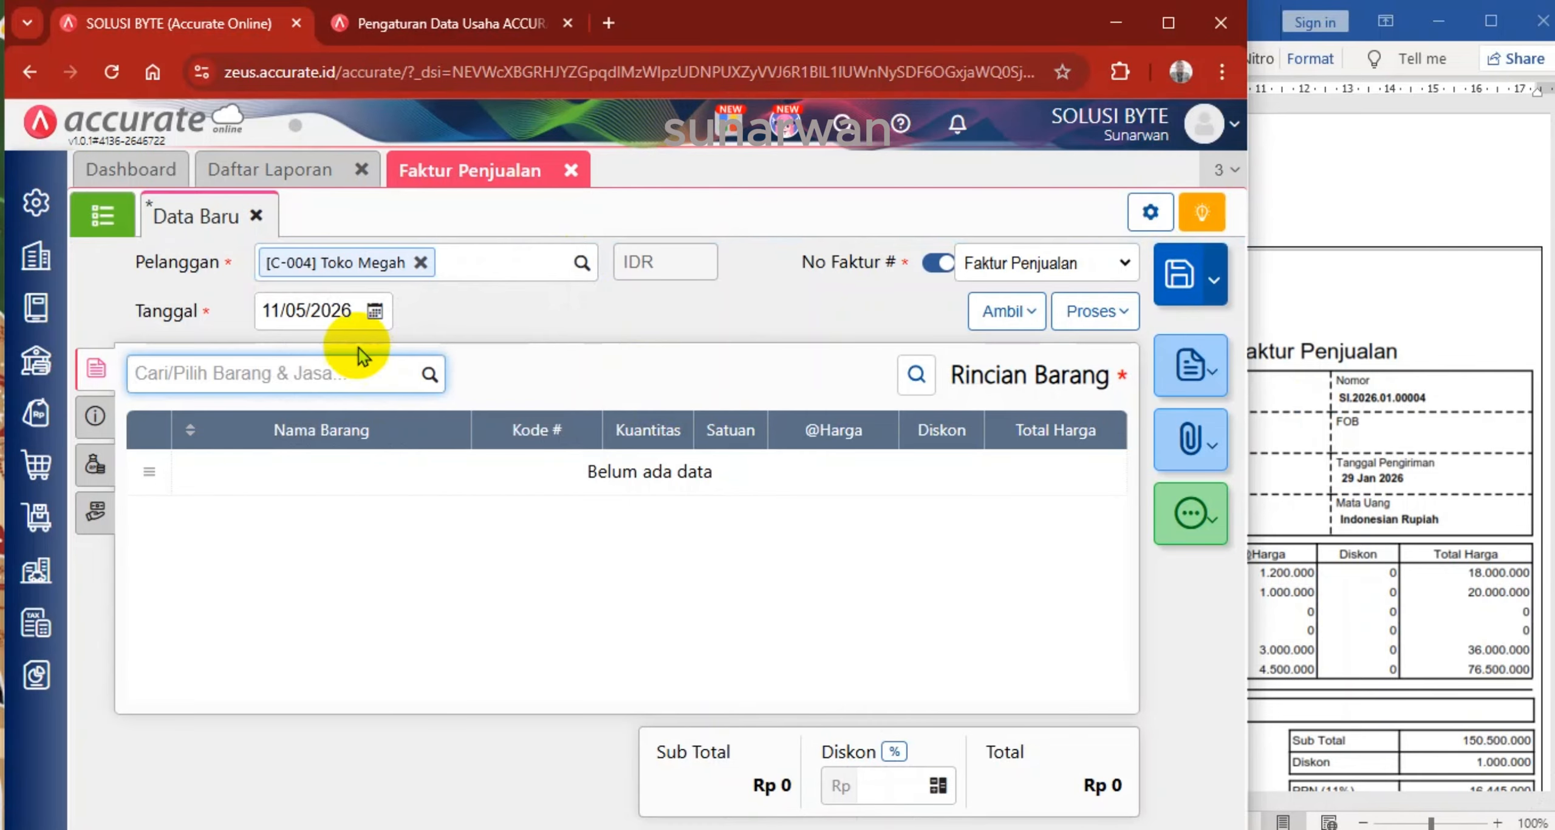
{"action": "left_click", "coordinate": [346, 304]}
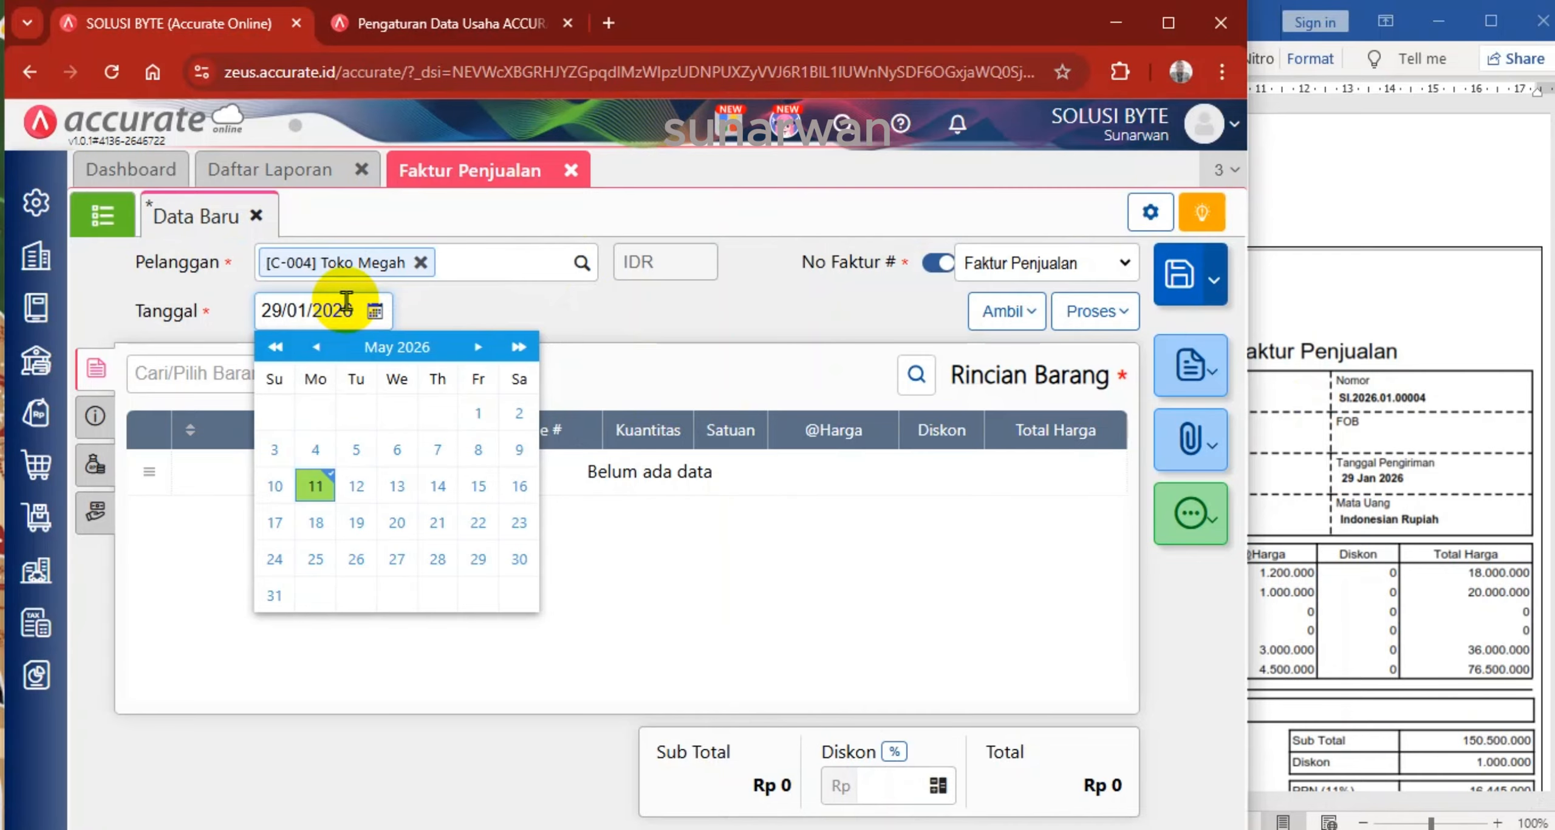
{"action": "left_click", "coordinate": [554, 302]}
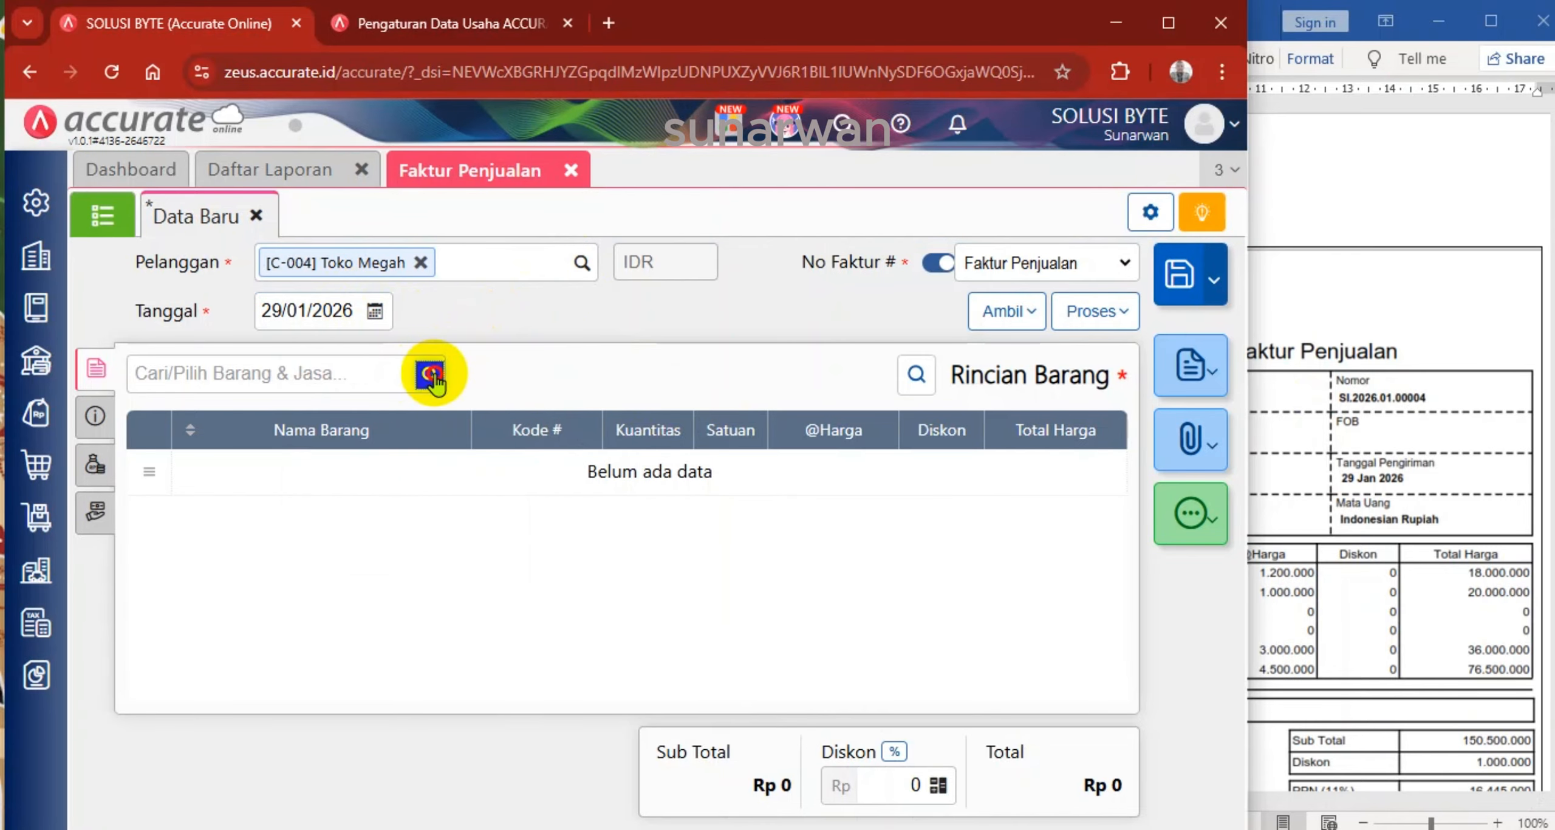
Add the item Kursi Lux Office to the invoice with a quantity of 15 sets
{"action": "left_click", "coordinate": [431, 374]}
{"action": "left_click", "coordinate": [1346, 399]}
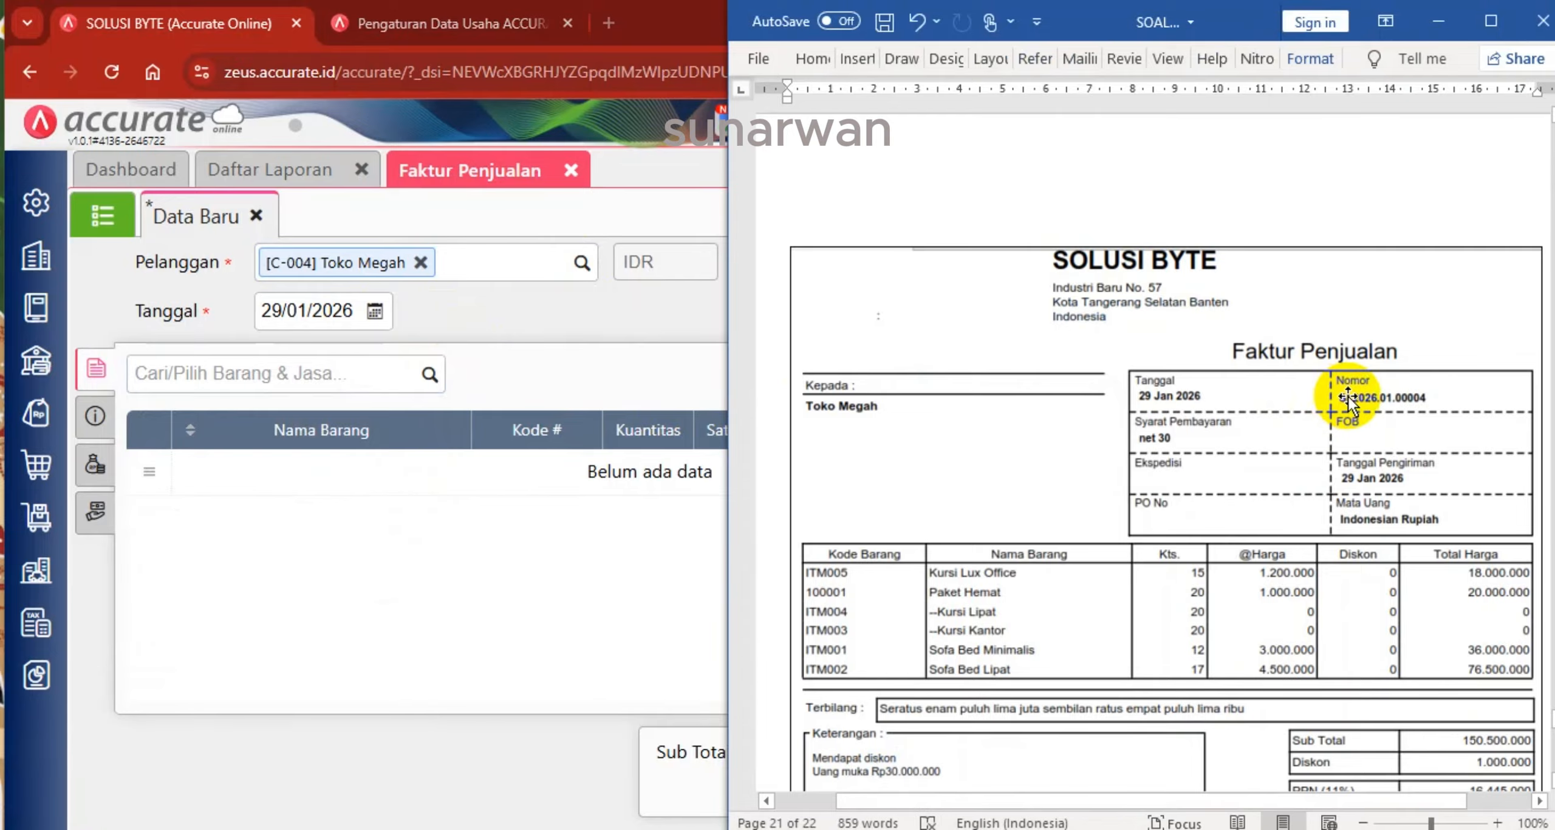
{"action": "left_click", "coordinate": [433, 374]}
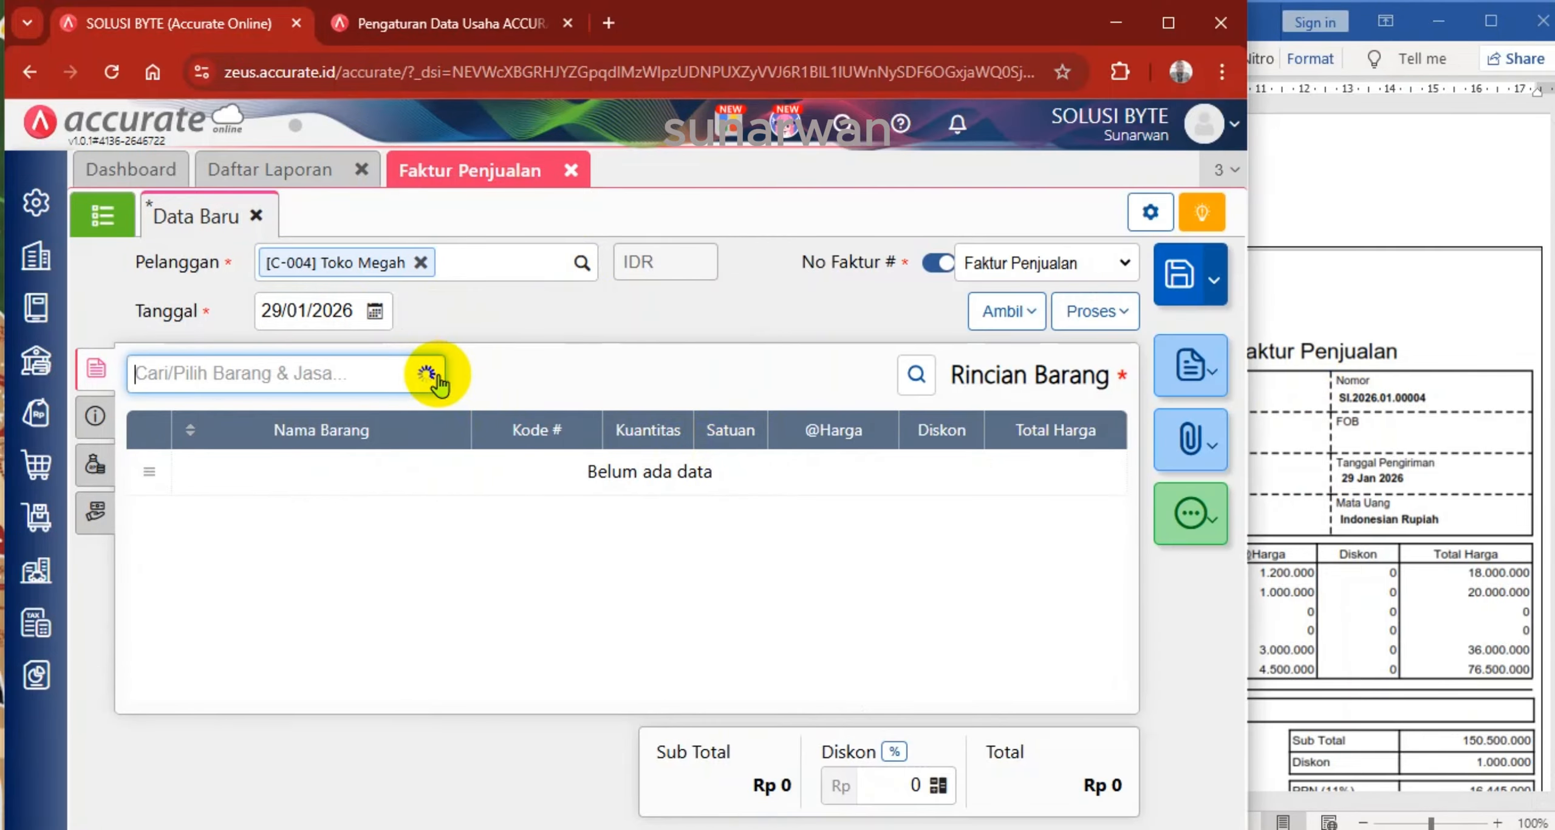
{"action": "left_click", "coordinate": [254, 562]}
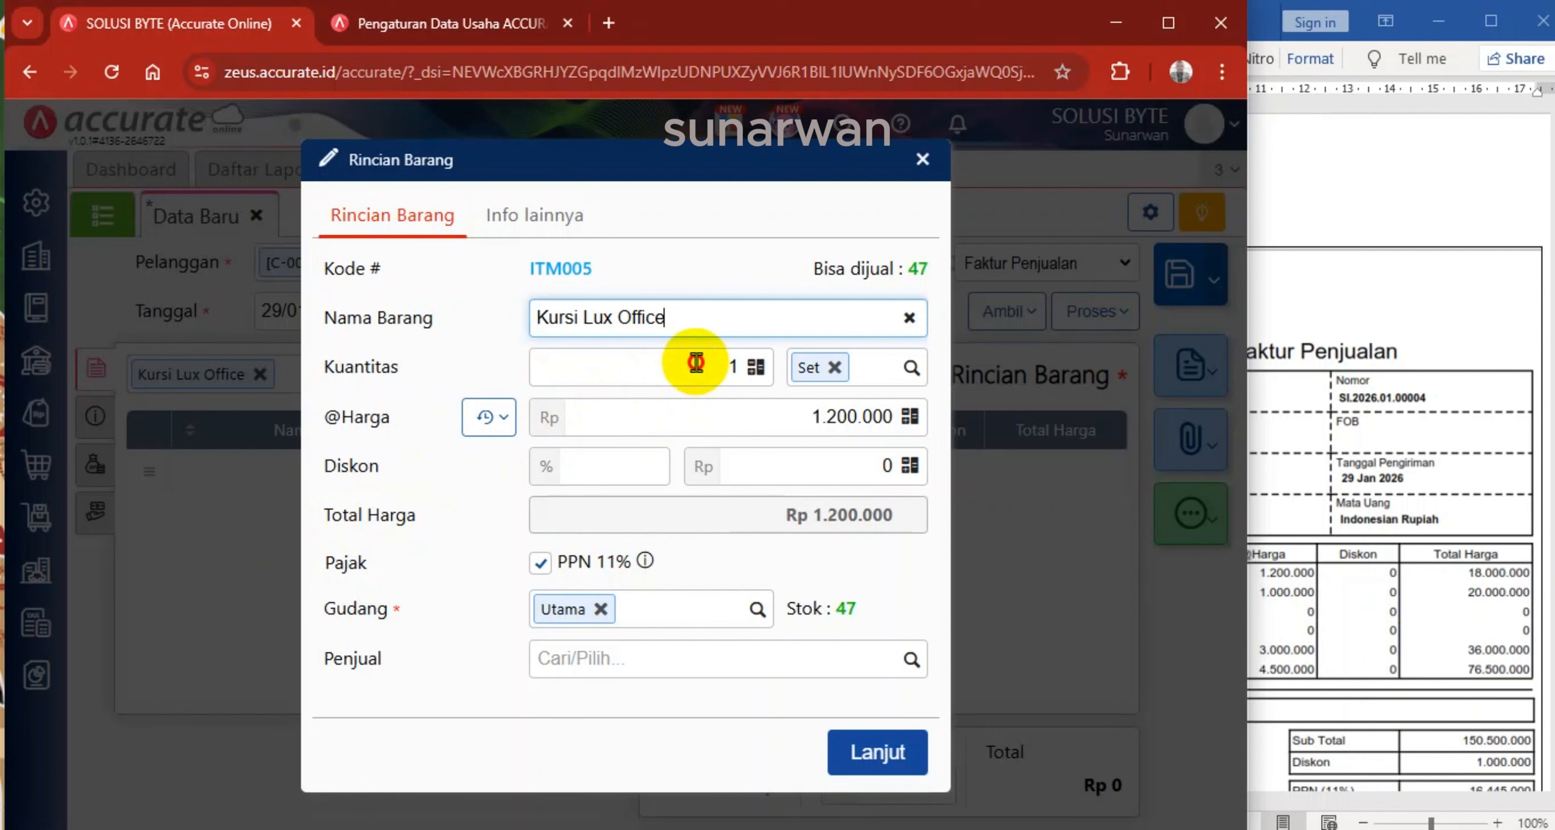
{"action": "left_click", "coordinate": [696, 363]}
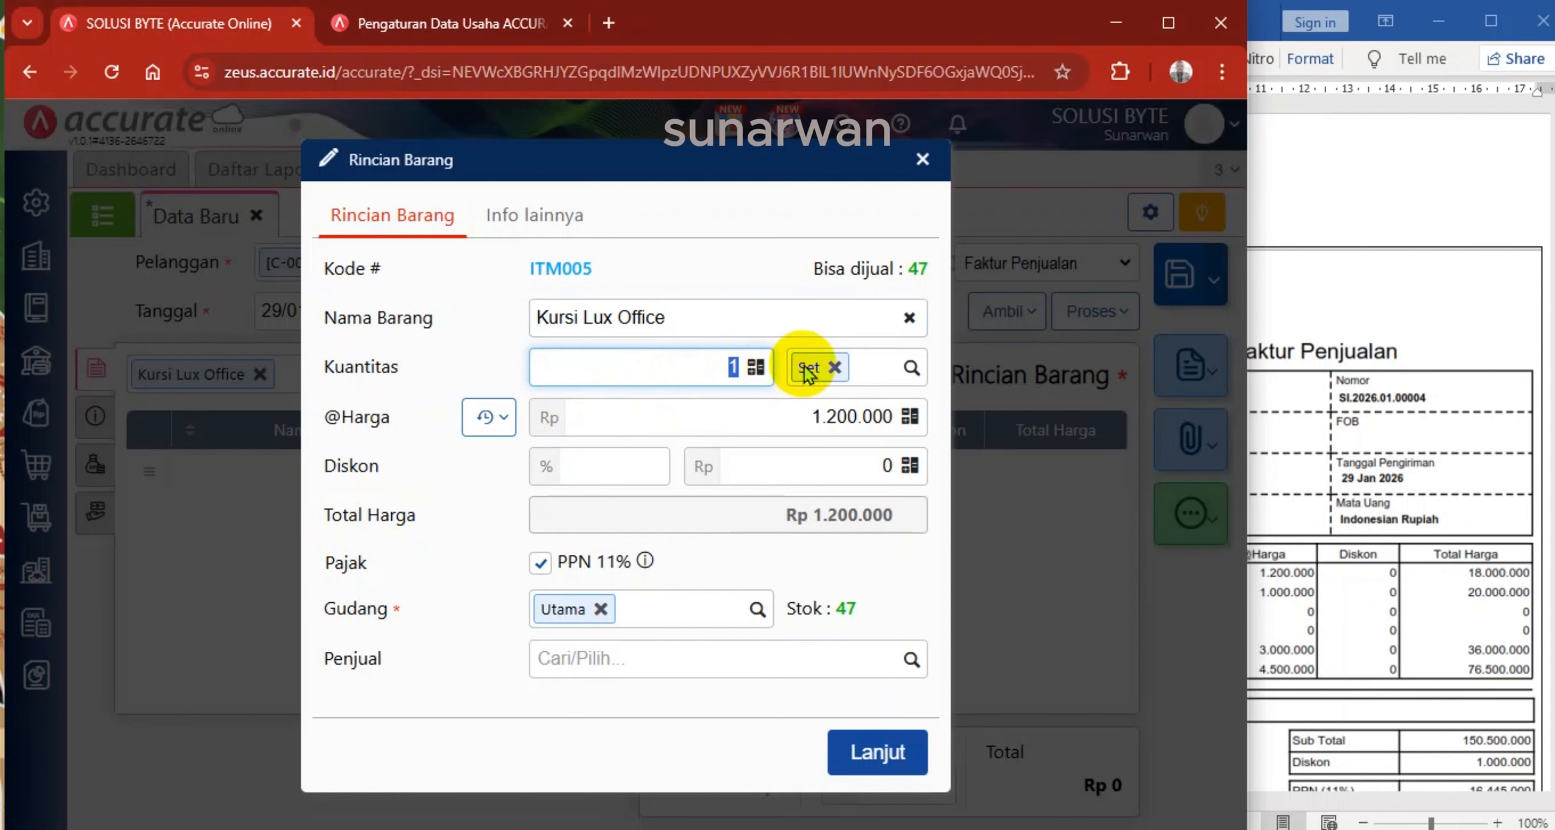
{"action": "left_click", "coordinate": [808, 372]}
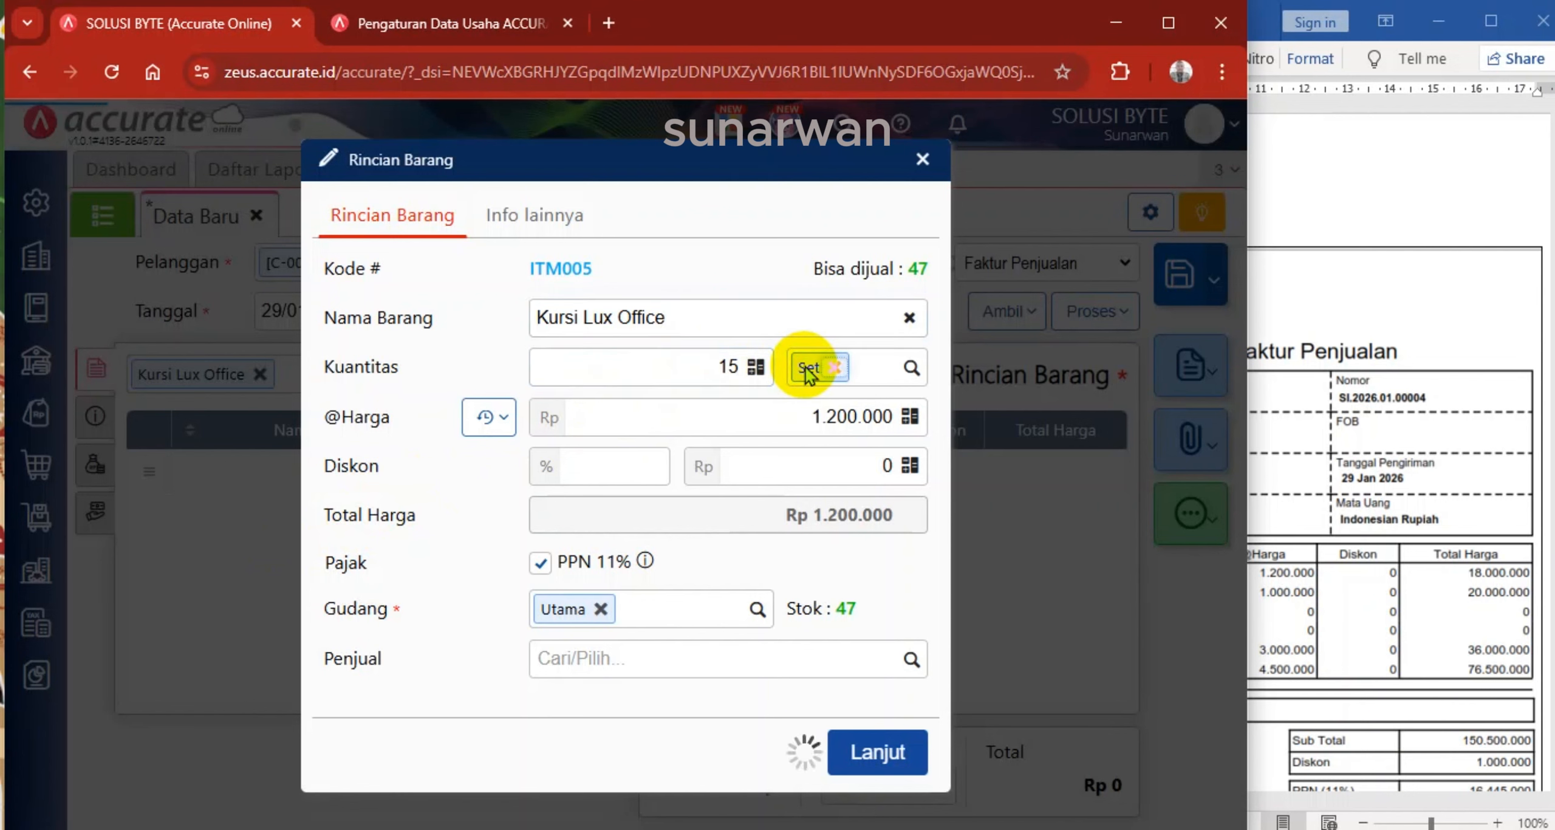
{"action": "left_click", "coordinate": [877, 753]}
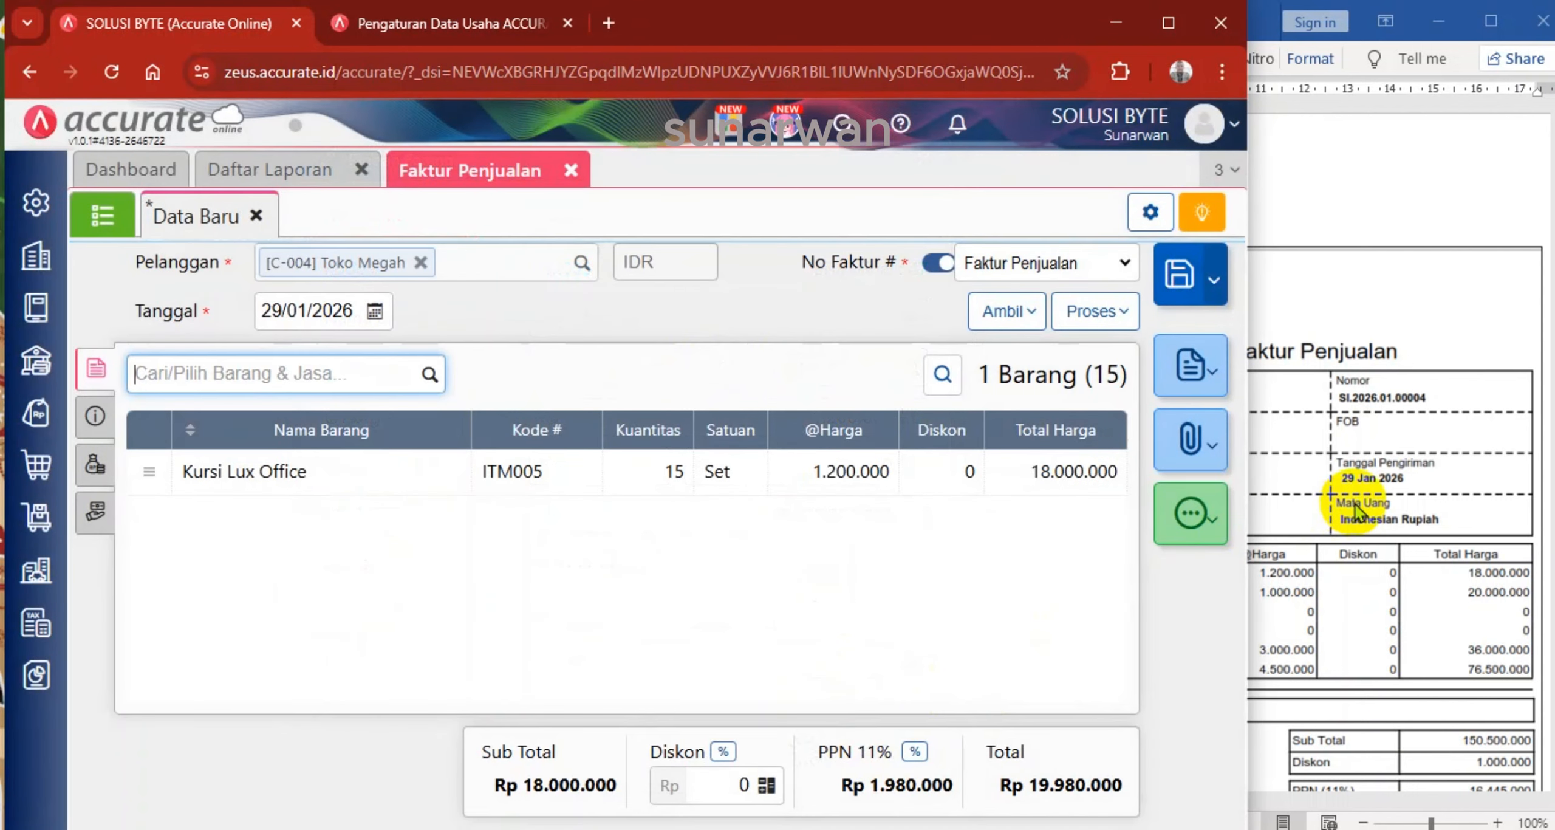
Add the Paket Hemat package to the invoice with a quantity of 20, checking it against the source document
{"action": "left_click", "coordinate": [1354, 503]}
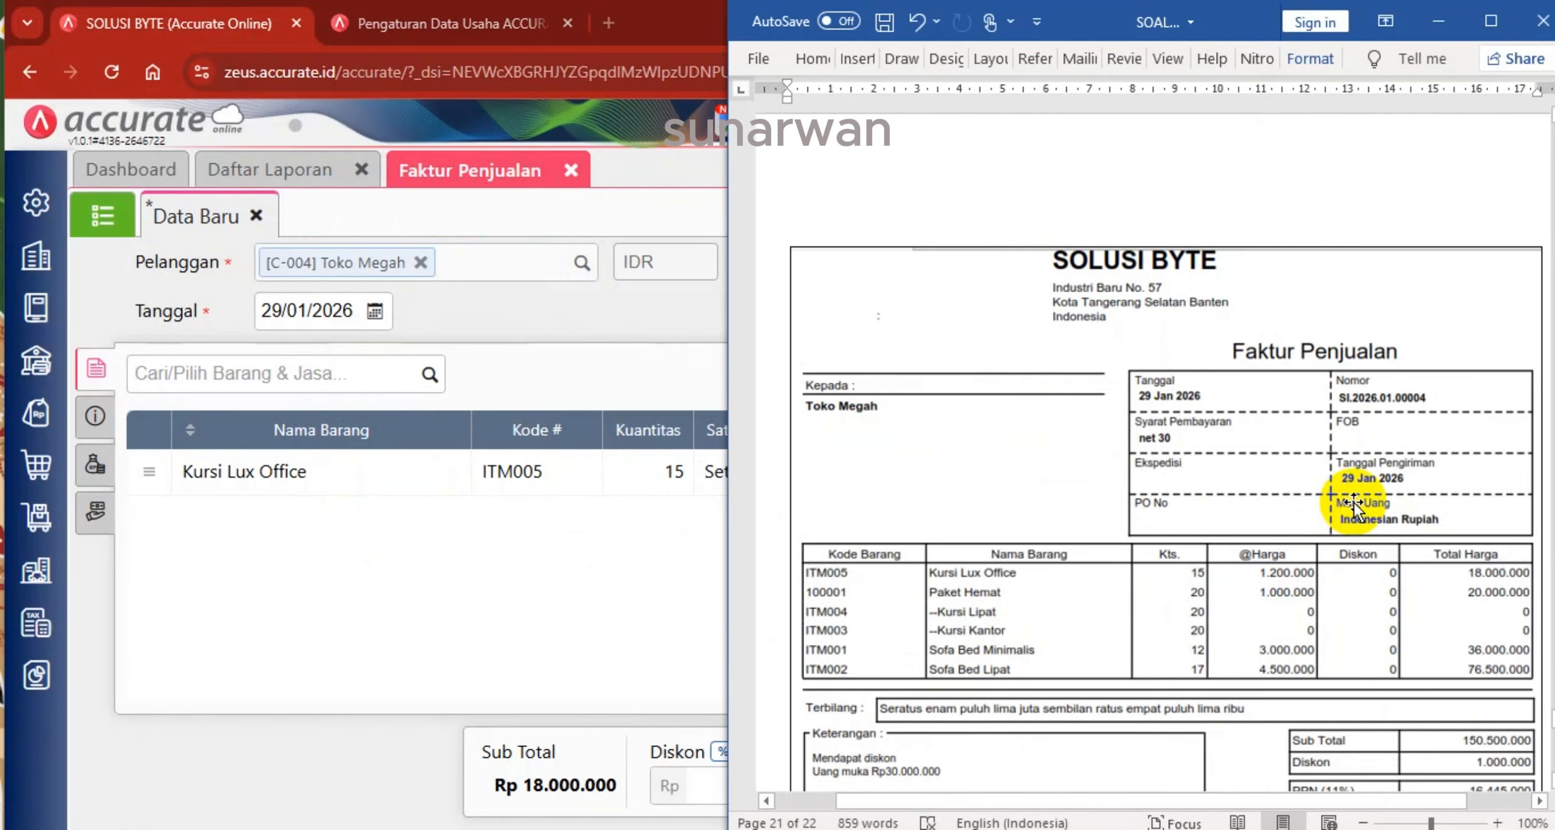
{"action": "left_click", "coordinate": [426, 382]}
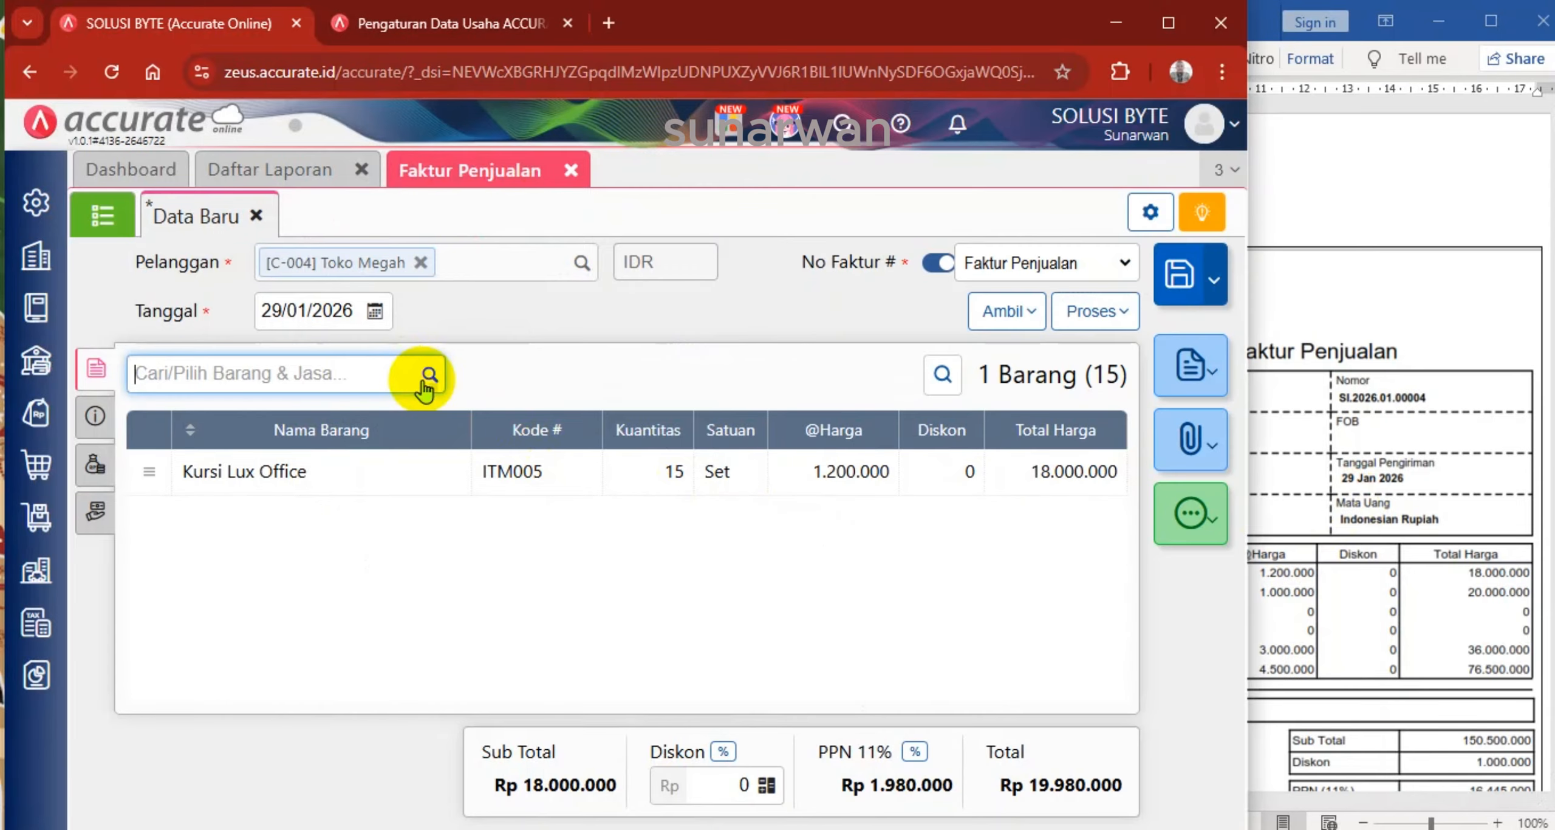
{"action": "left_click", "coordinate": [426, 375]}
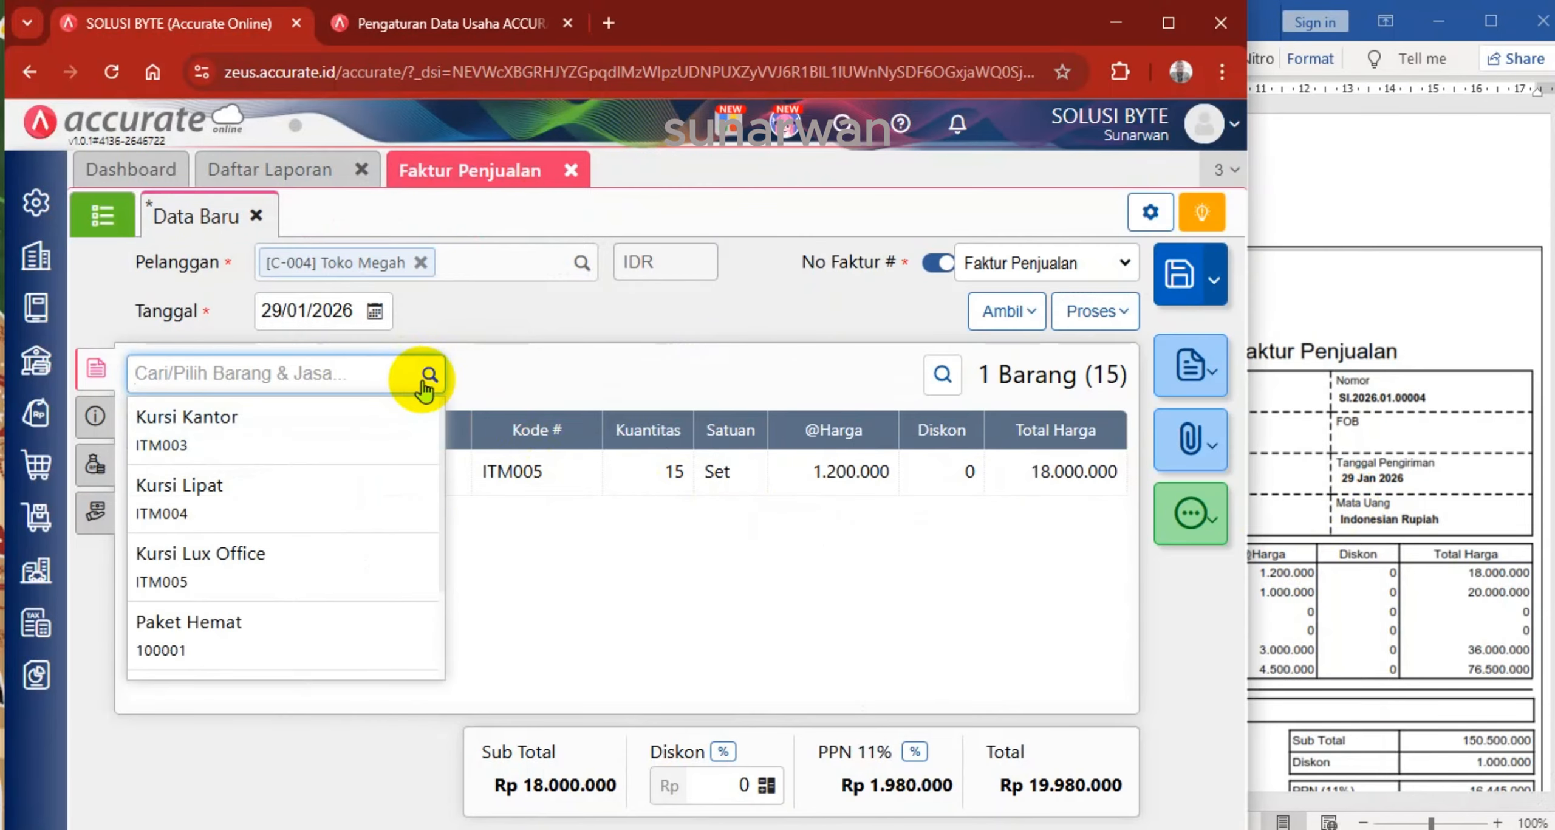
{"action": "left_click", "coordinate": [218, 647]}
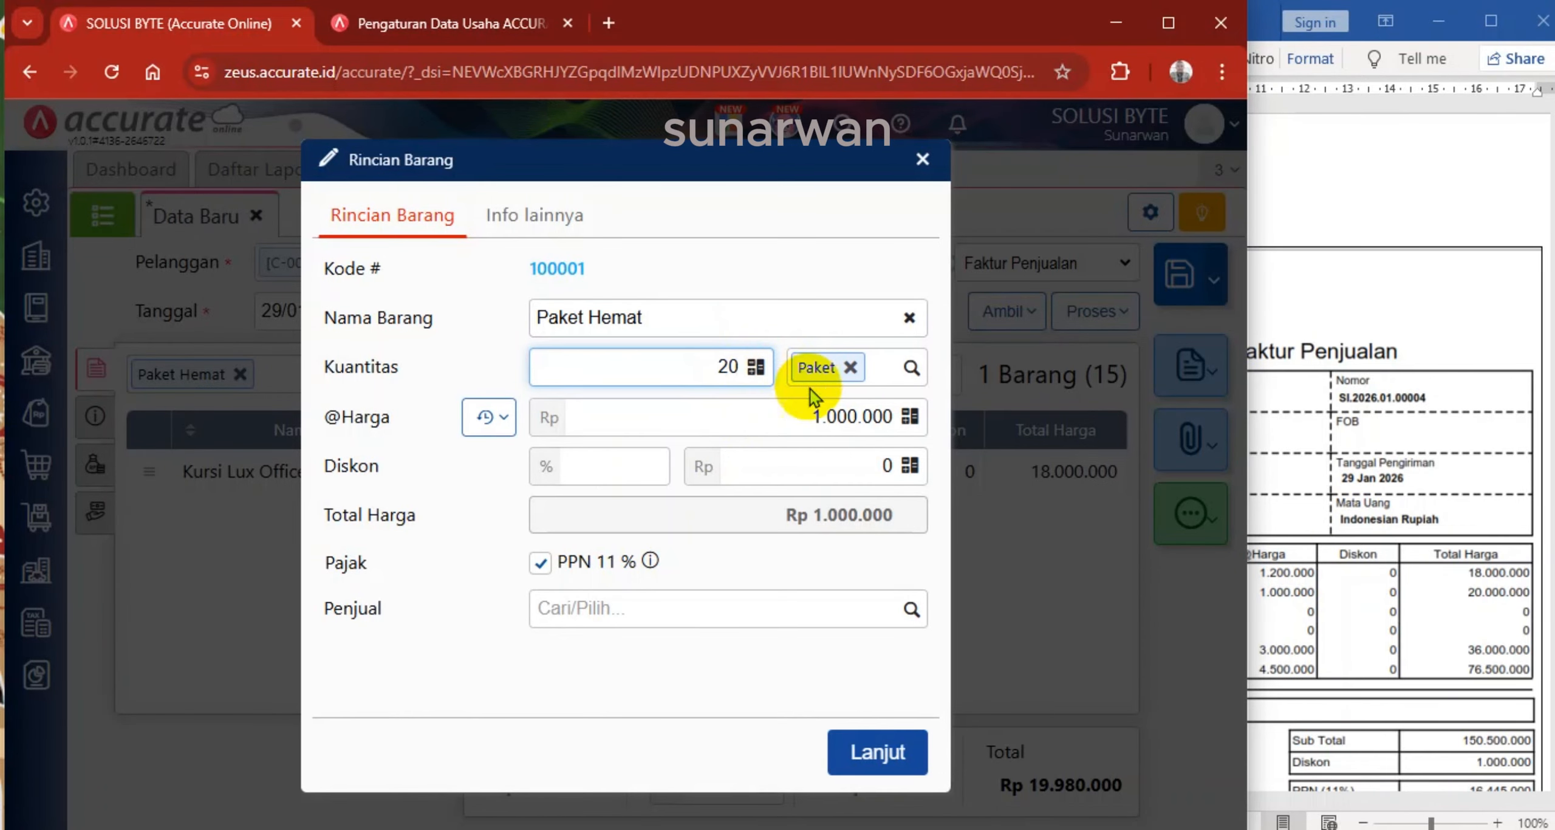
{"action": "left_click", "coordinate": [695, 427]}
{"action": "left_click", "coordinate": [1436, 566]}
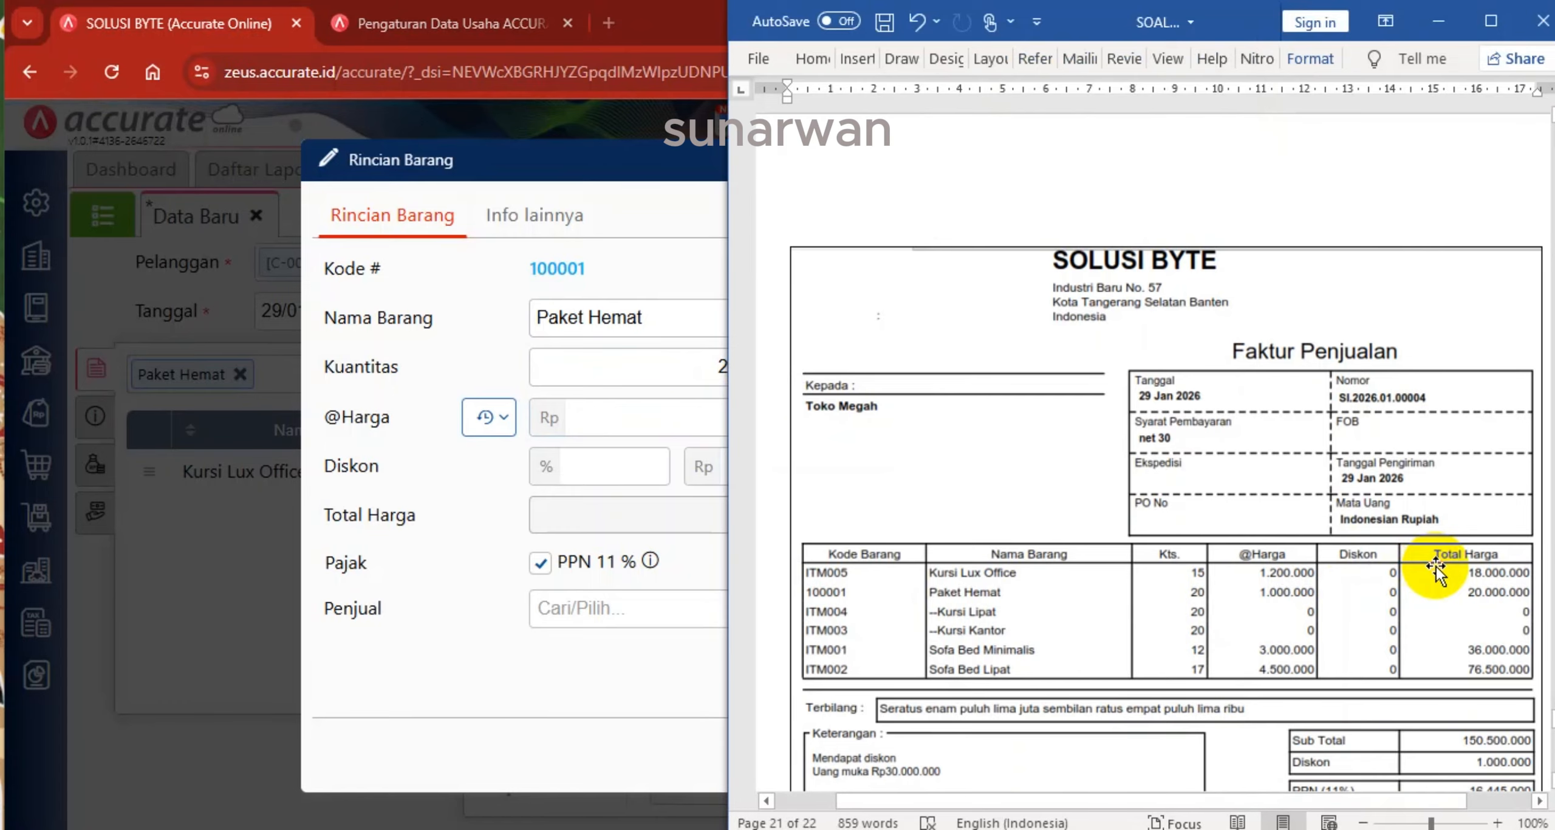
{"action": "left_click", "coordinate": [545, 689]}
{"action": "left_click", "coordinate": [873, 773]}
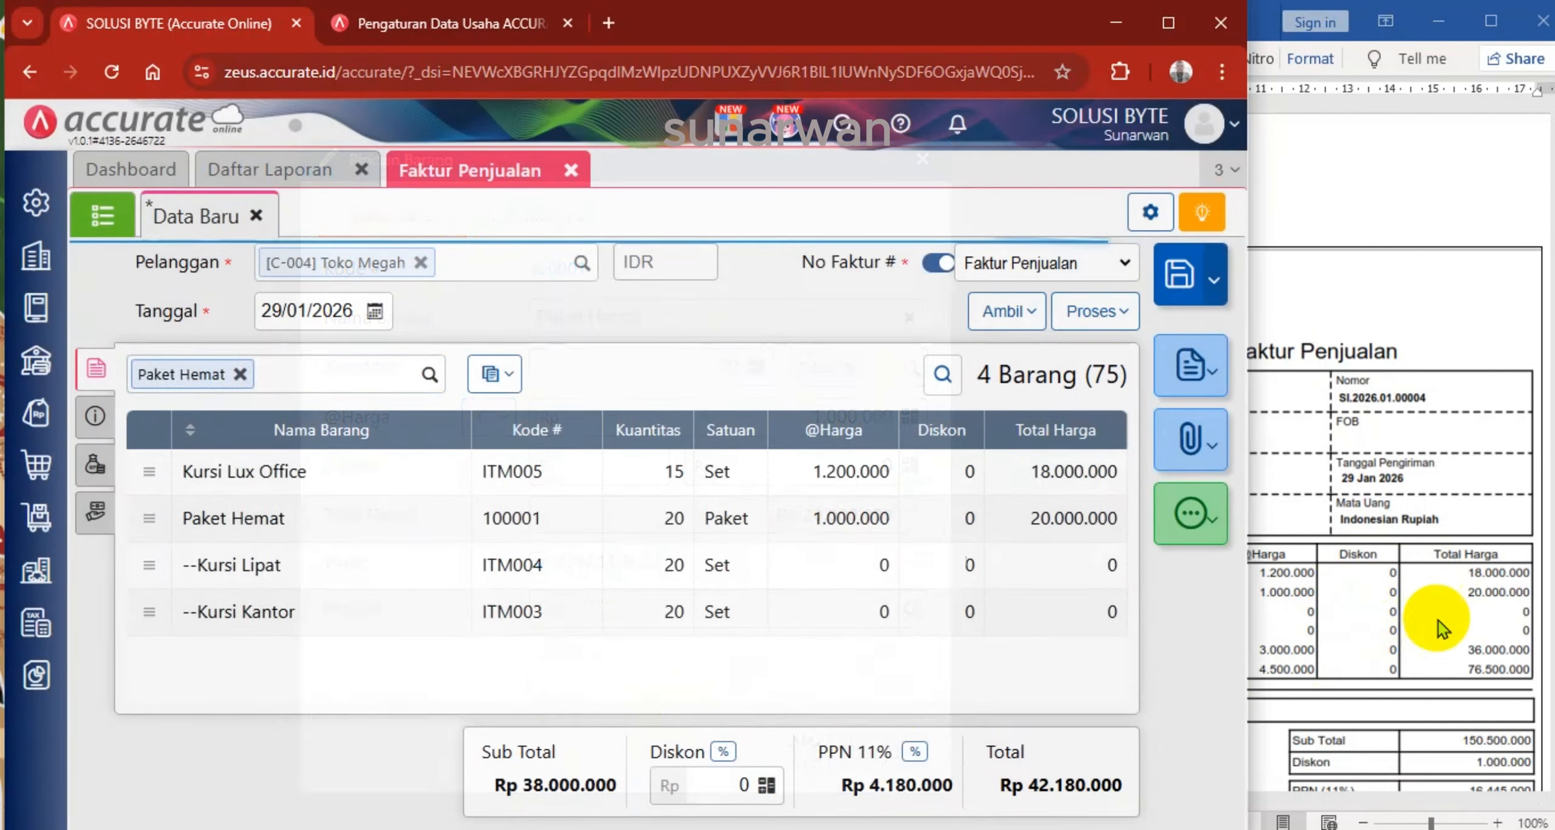
Find the item Sofa Bed Minimalis by searching "sofa" and add it to the invoice with a quantity of 12 sets
{"action": "left_click", "coordinate": [1470, 611]}
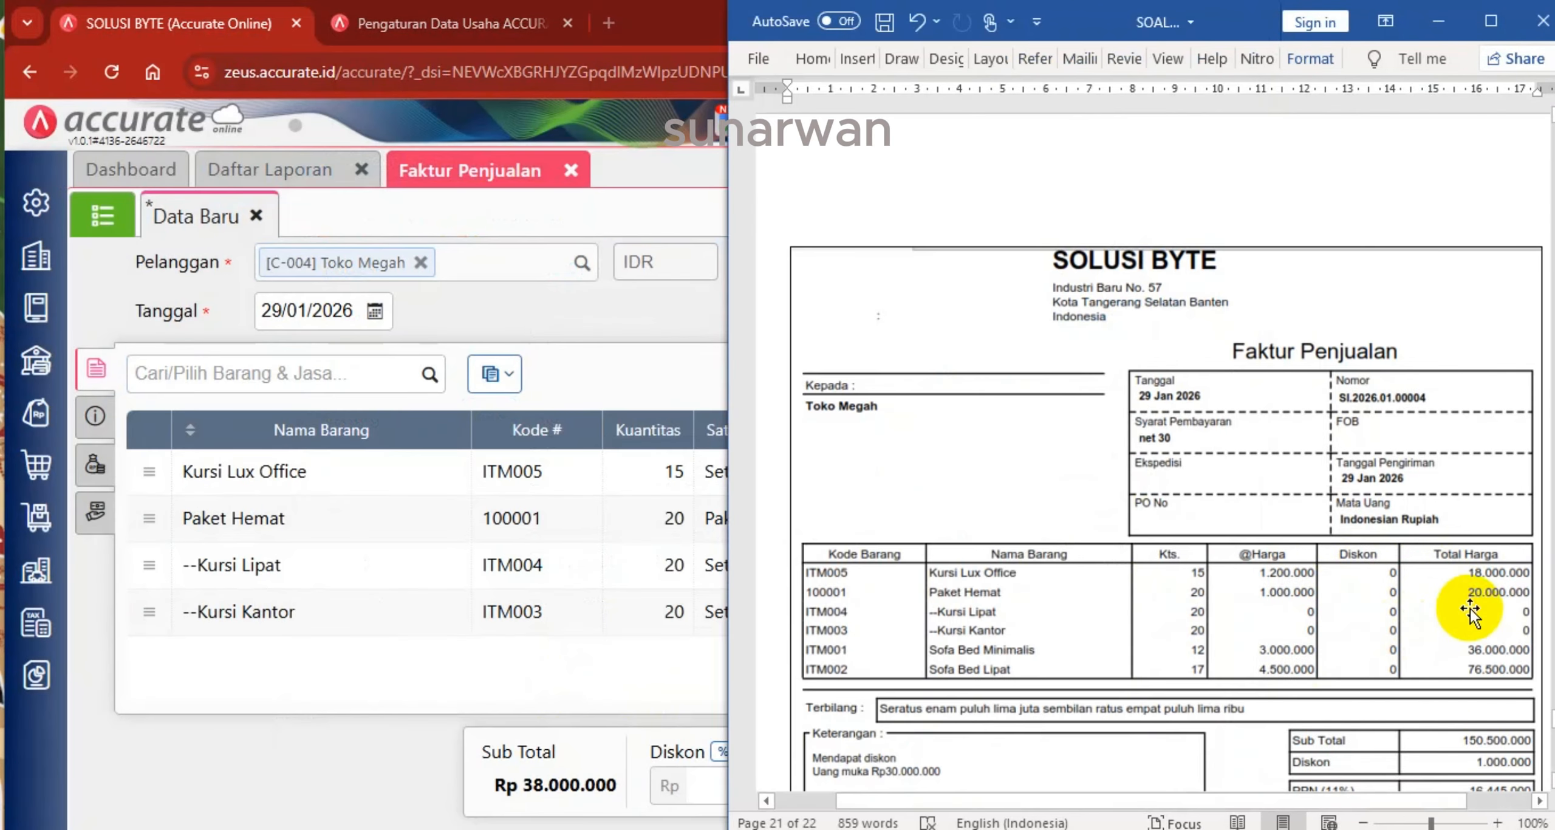
{"action": "left_click", "coordinate": [358, 376]}
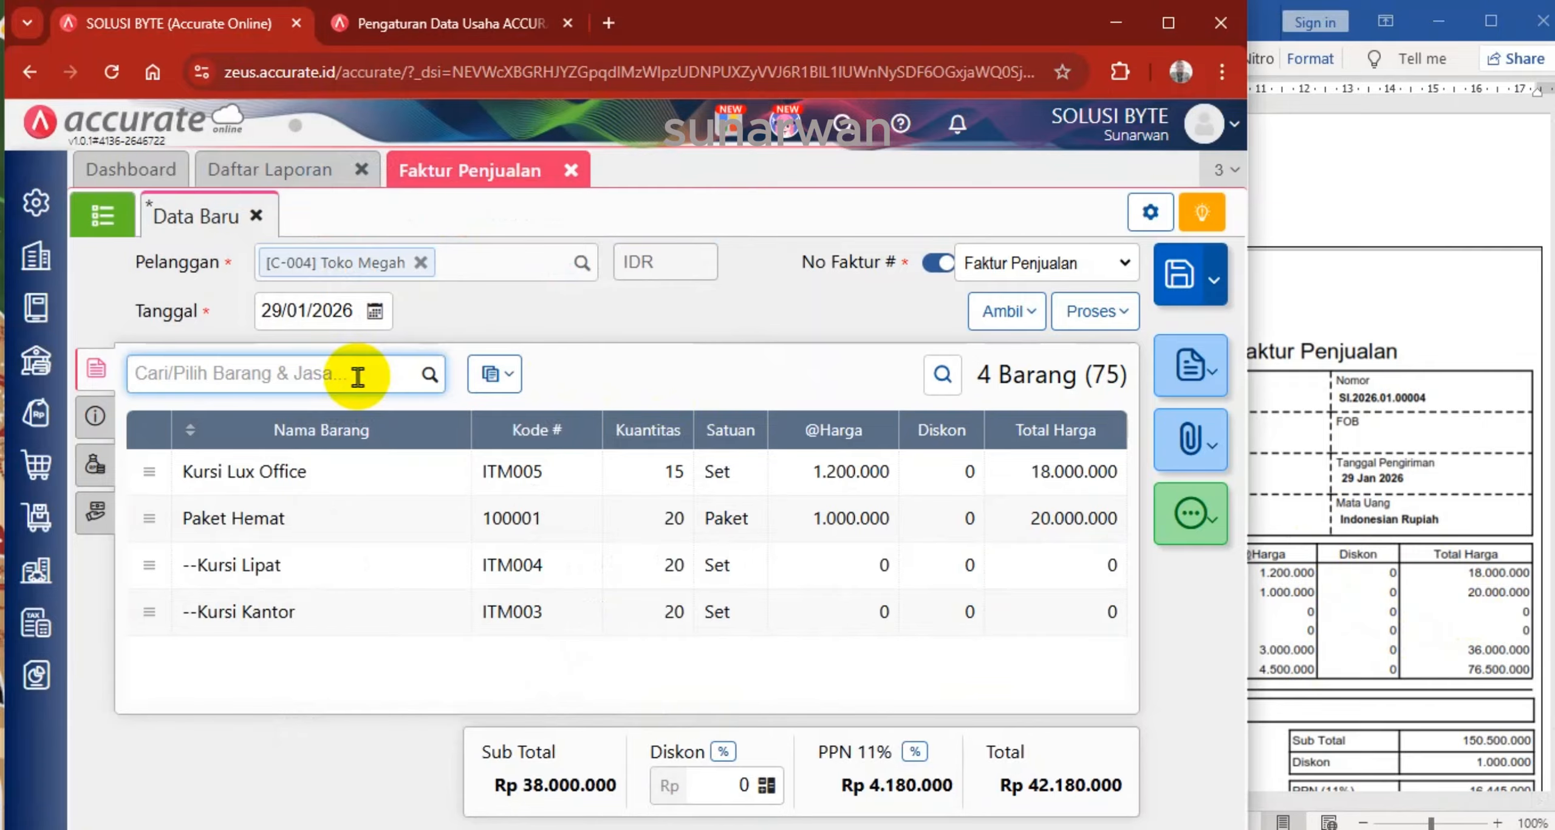
{"action": "type", "text": "sofa"}
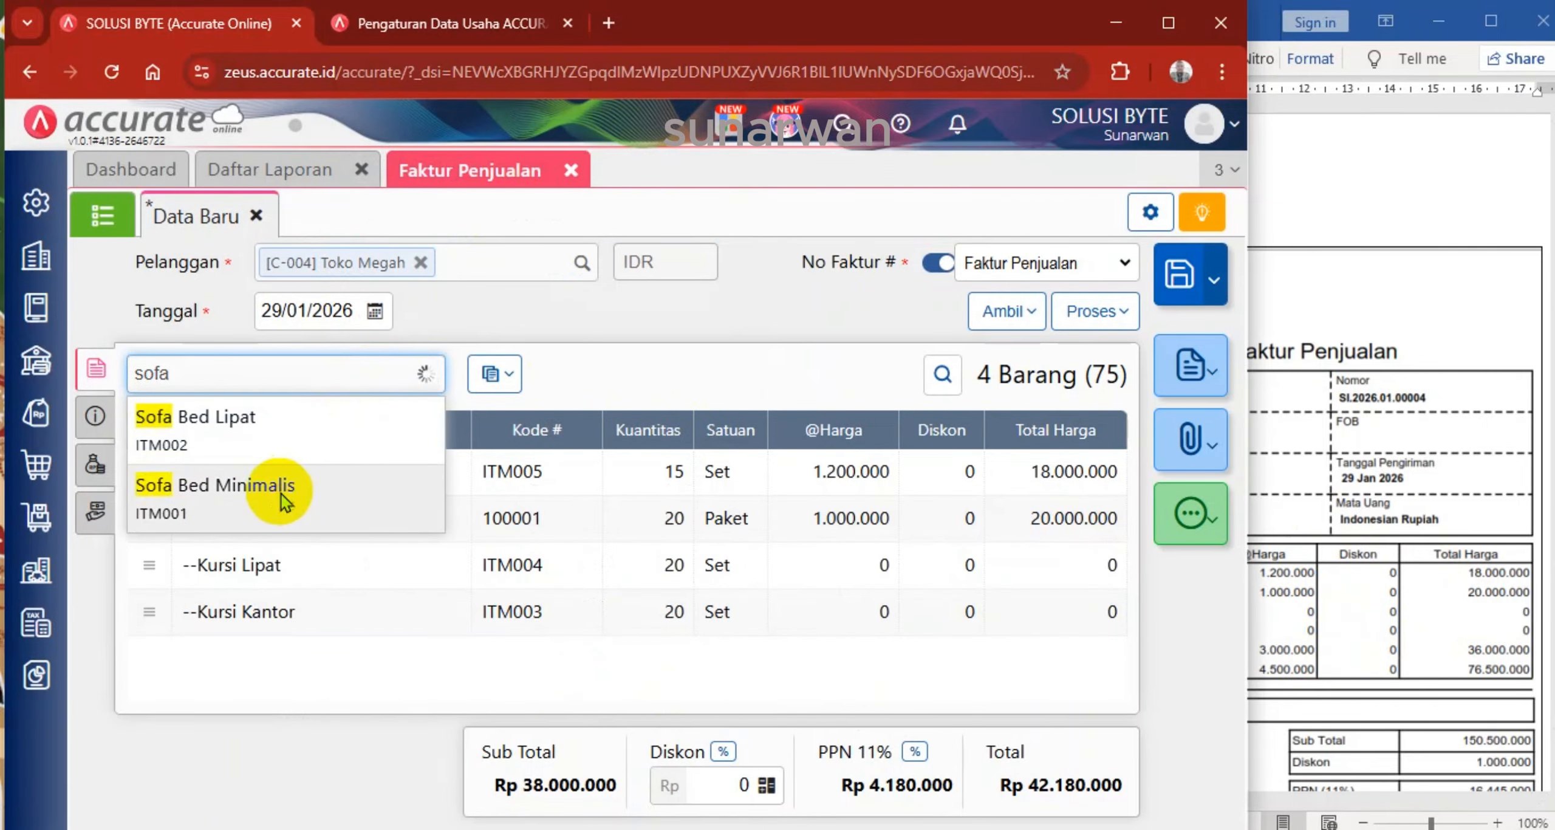
{"action": "left_click", "coordinate": [284, 502]}
{"action": "left_click", "coordinate": [723, 367]}
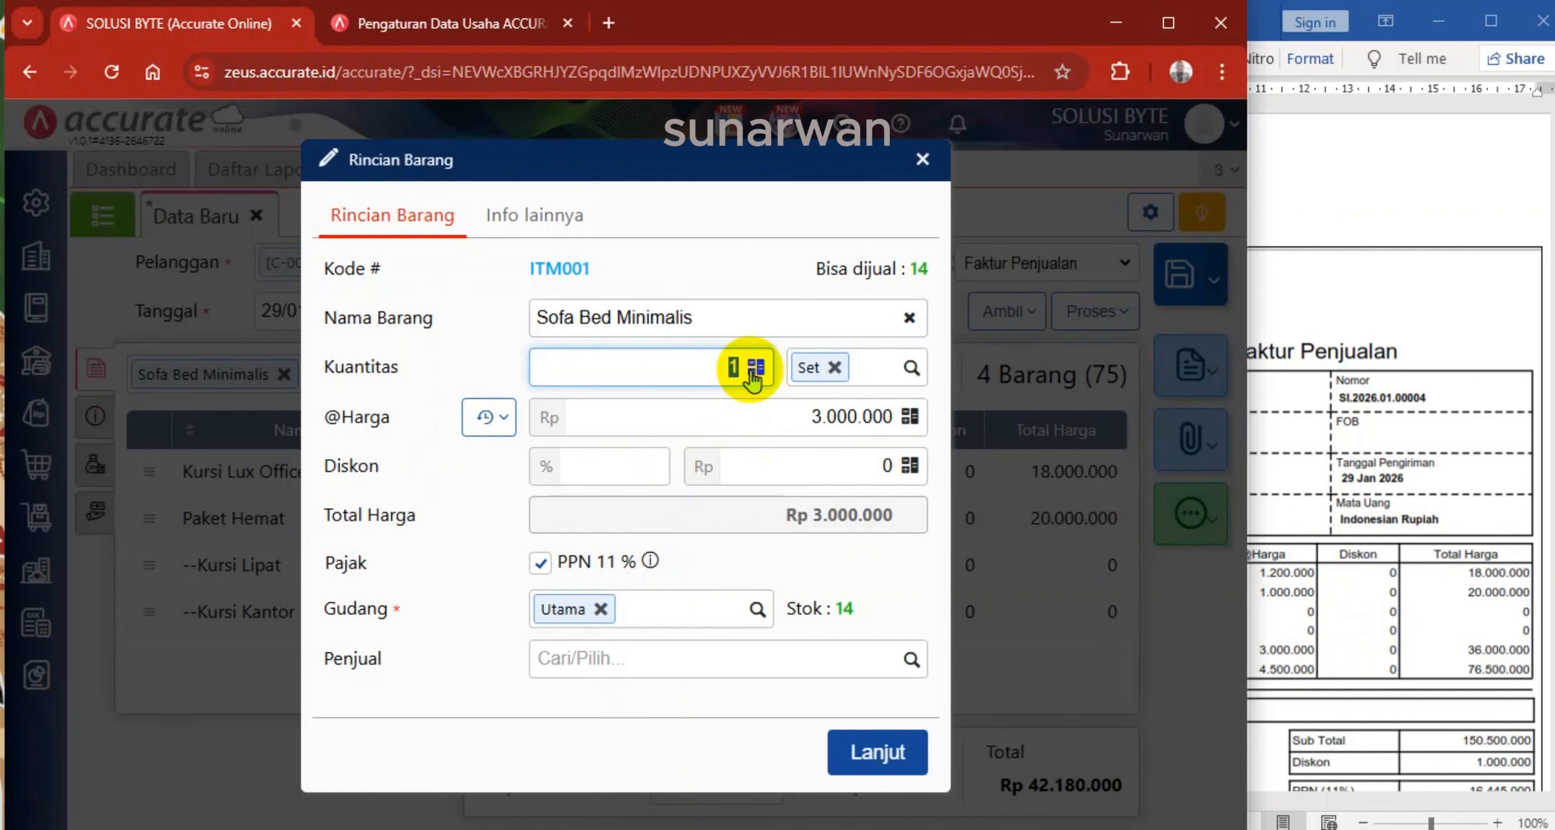
{"action": "type", "text": "2"}
{"action": "left_click", "coordinate": [711, 416]}
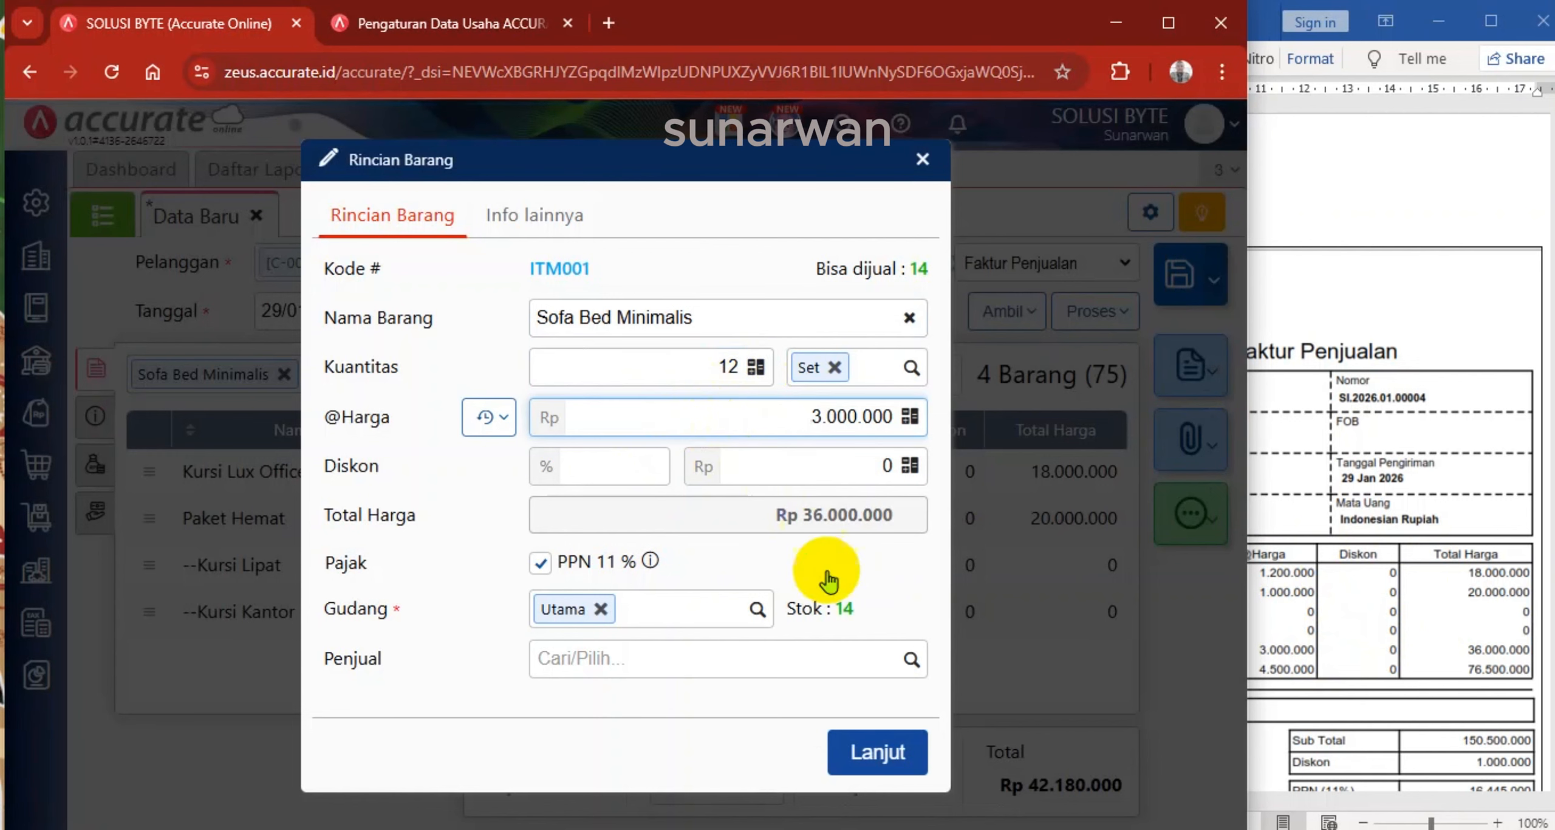
{"action": "left_click", "coordinate": [895, 755]}
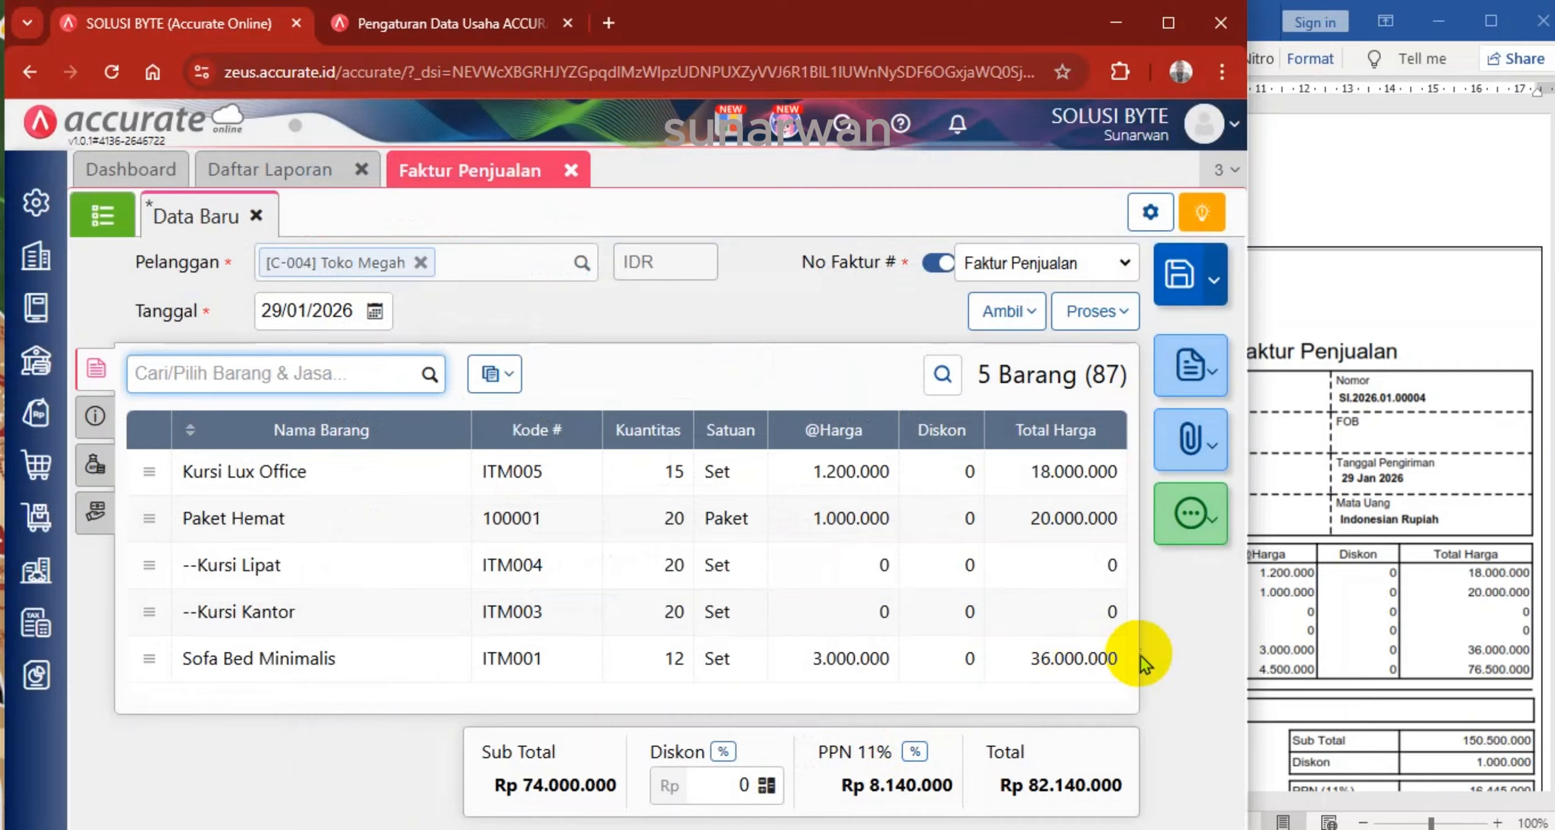
Find the item Sofa Bed Lipat by searching "bed" and add it to the invoice with a quantity of 17 sets
{"action": "left_click", "coordinate": [1294, 579]}
{"action": "scroll", "coordinate": [1295, 578], "scroll_direction": "down", "scroll_amount": 3}
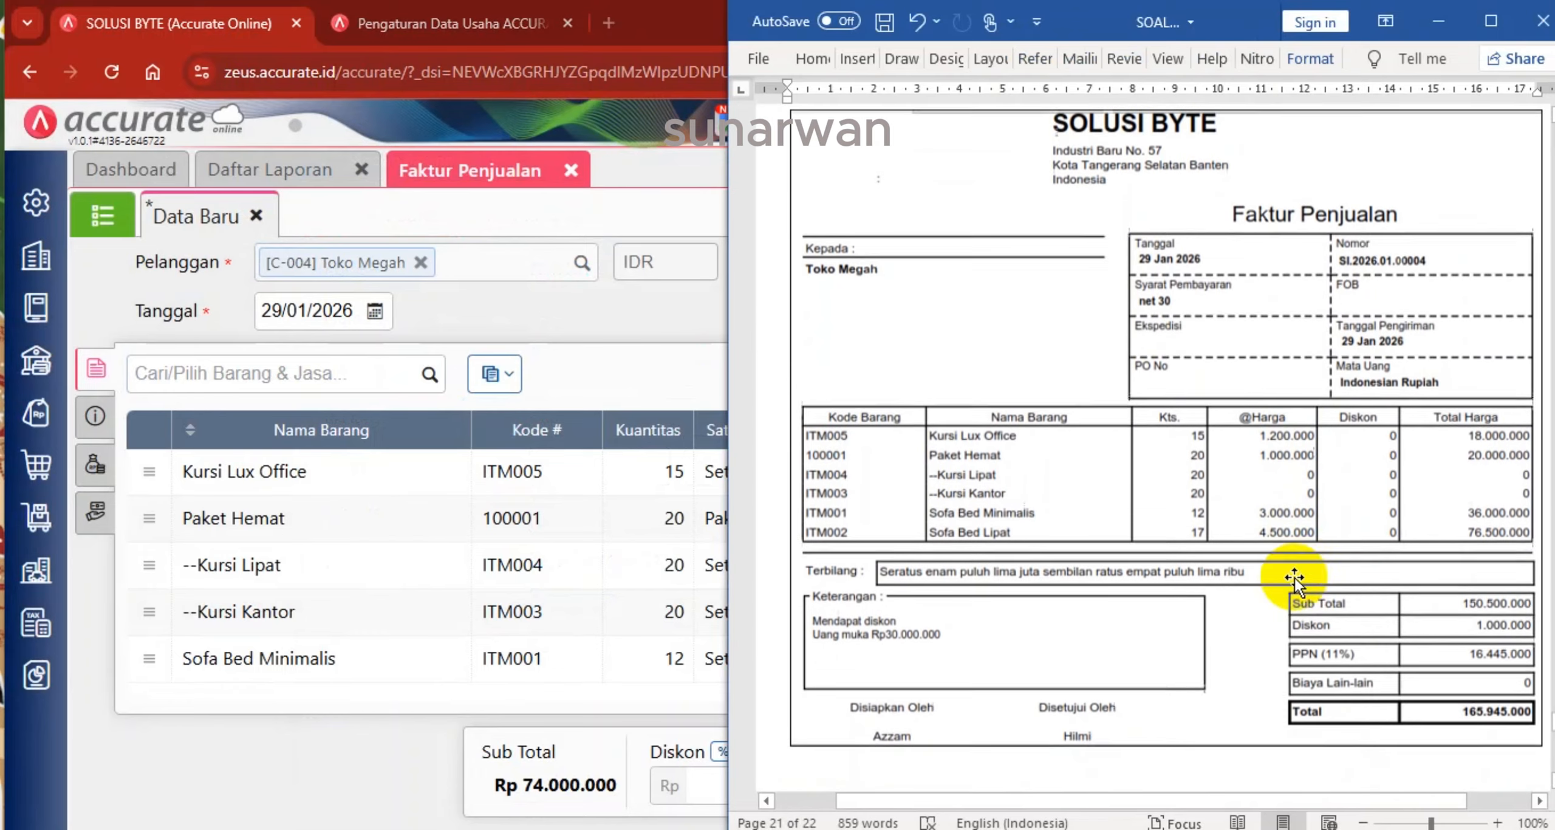
{"action": "left_click", "coordinate": [311, 373]}
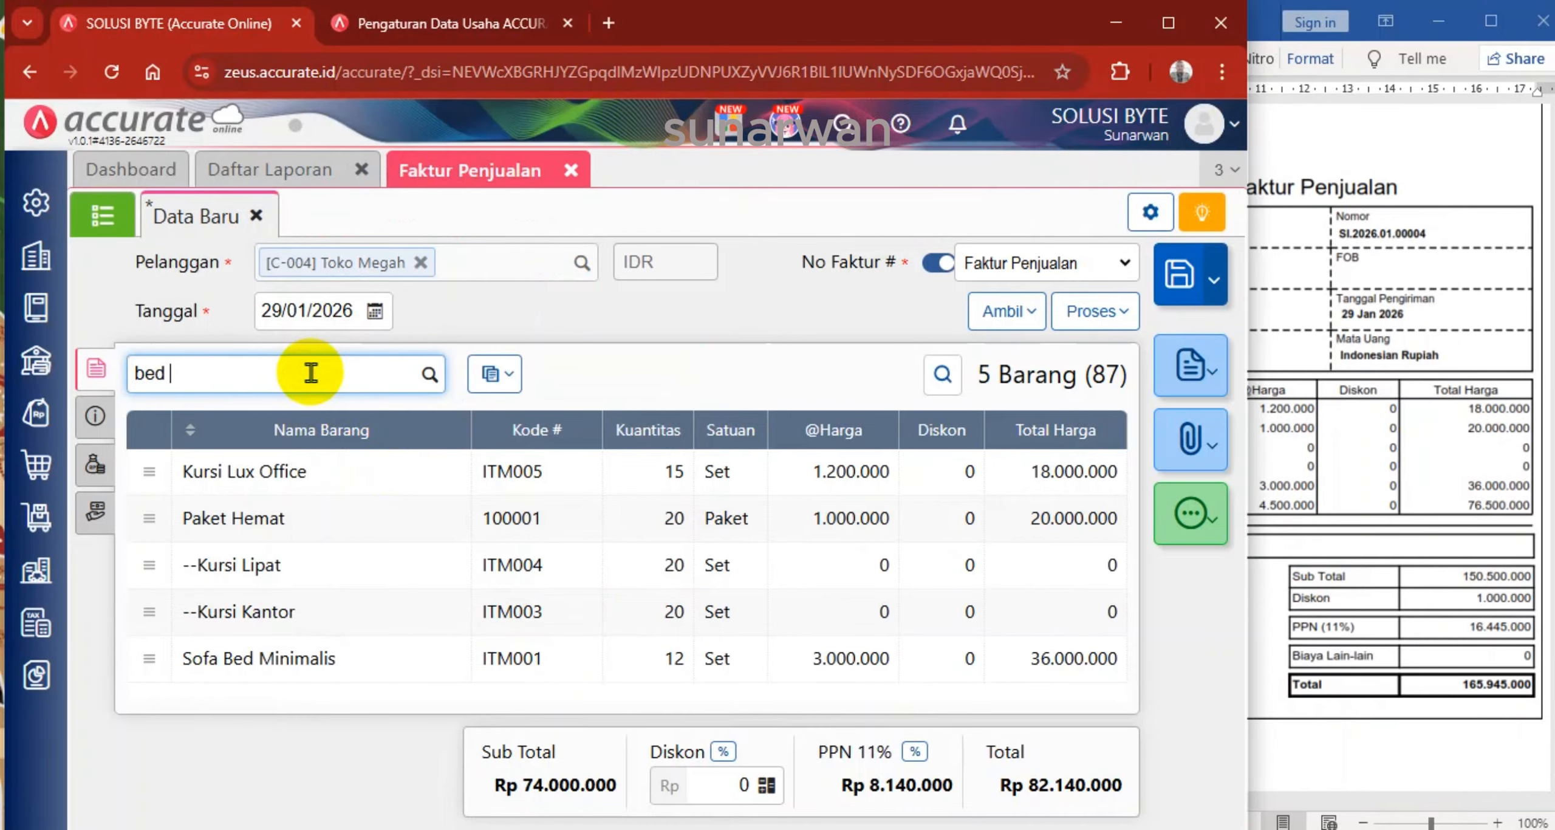
{"action": "type", "text": "bed"}
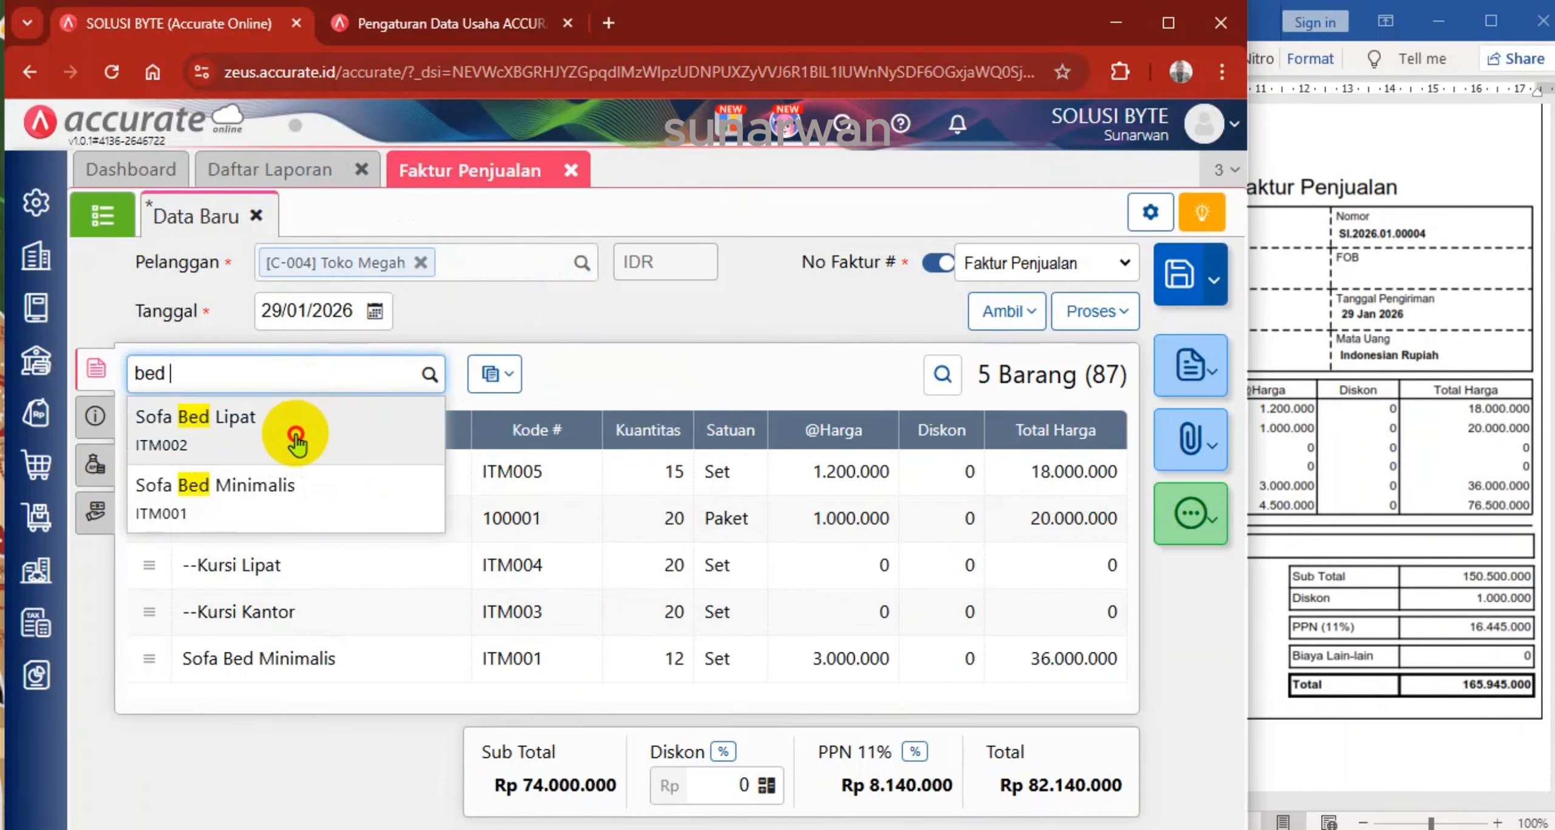
{"action": "left_click", "coordinate": [296, 435]}
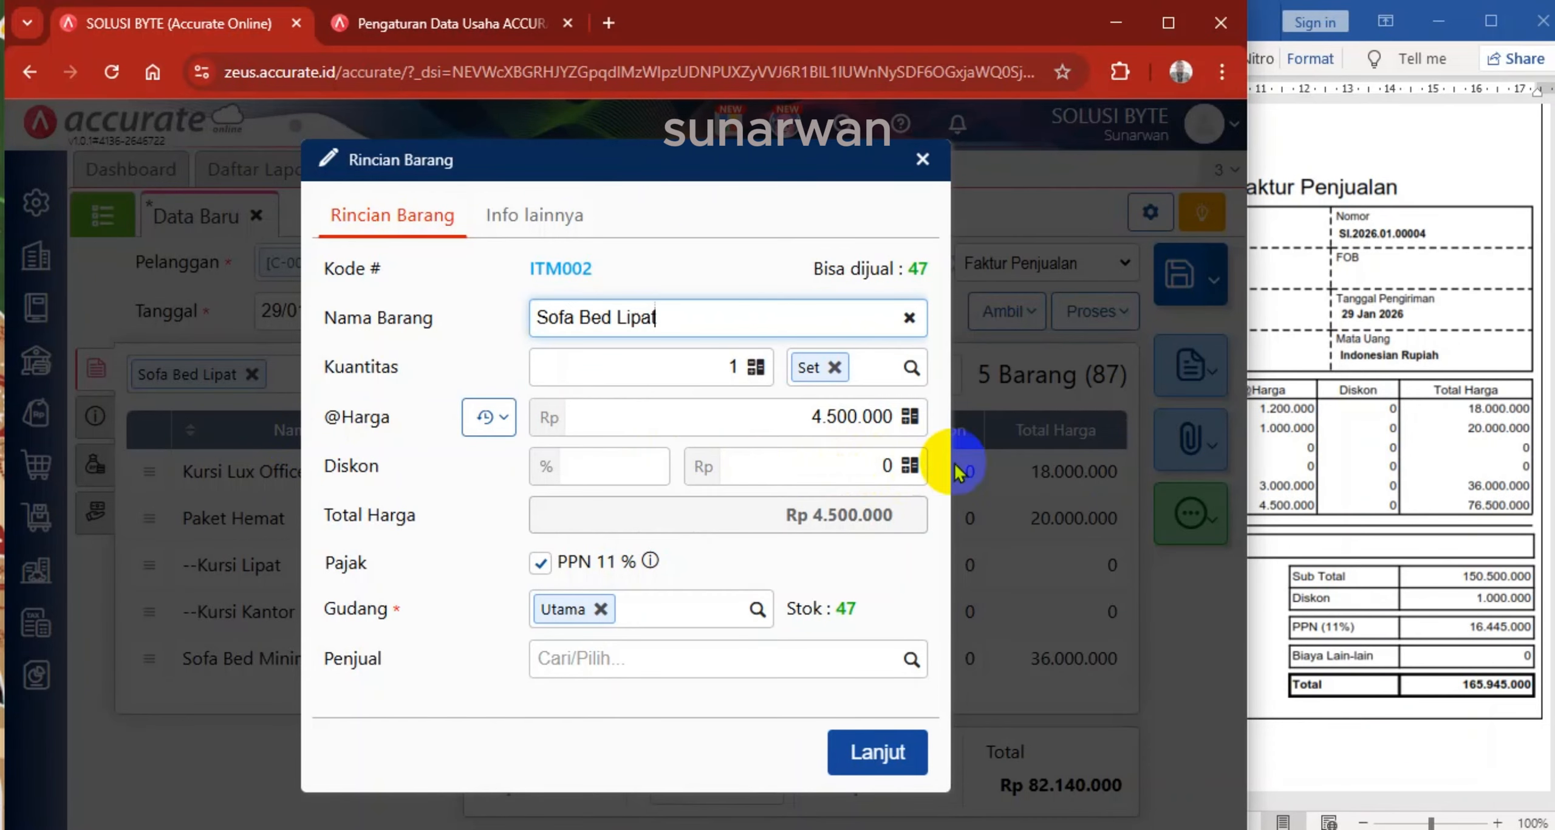
{"action": "left_click", "coordinate": [1313, 466]}
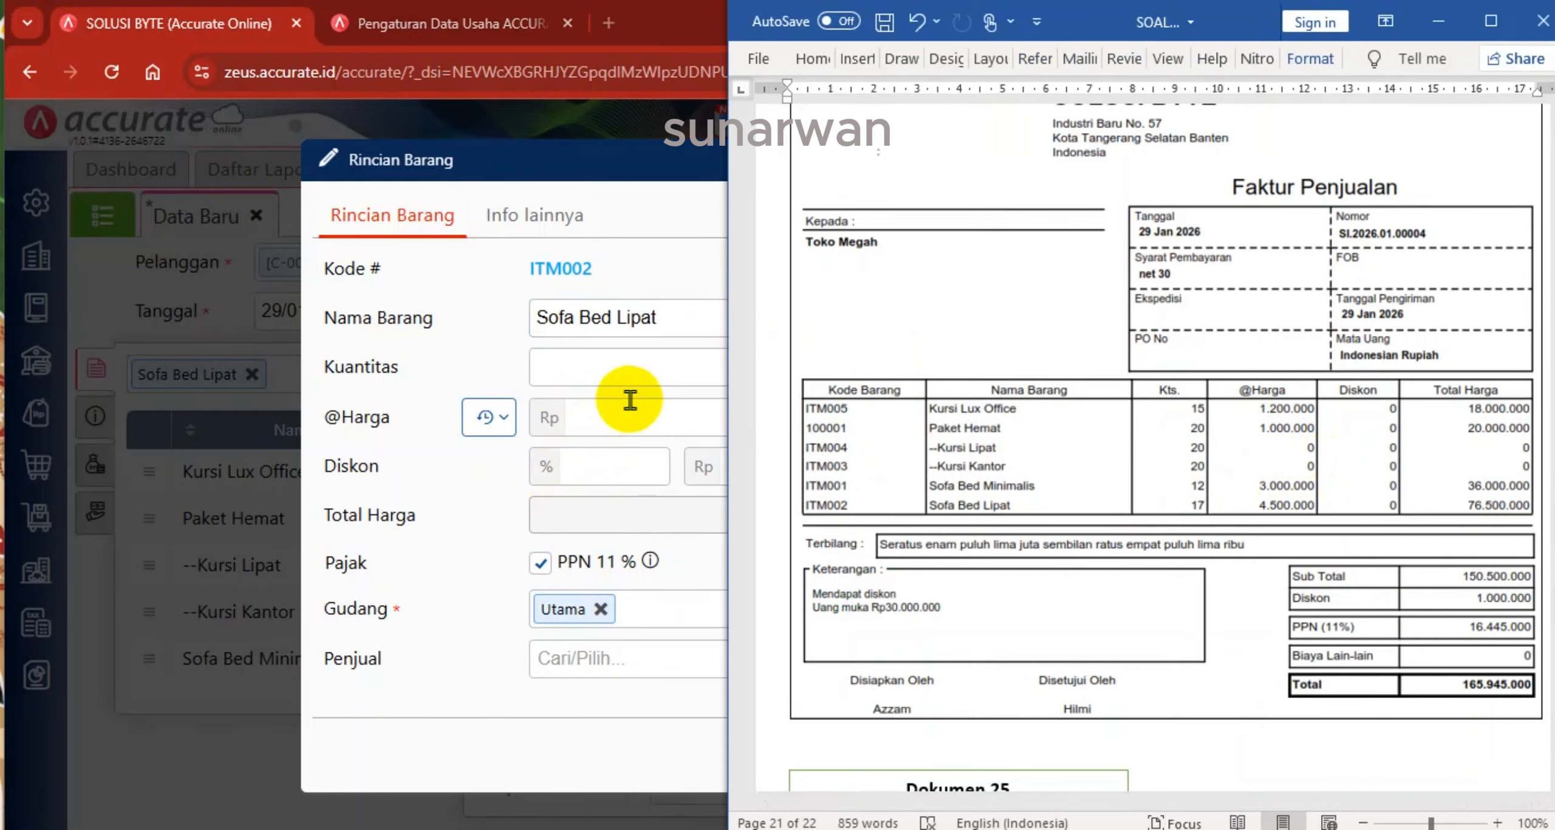
{"action": "left_click", "coordinate": [681, 404]}
{"action": "left_click", "coordinate": [718, 364]}
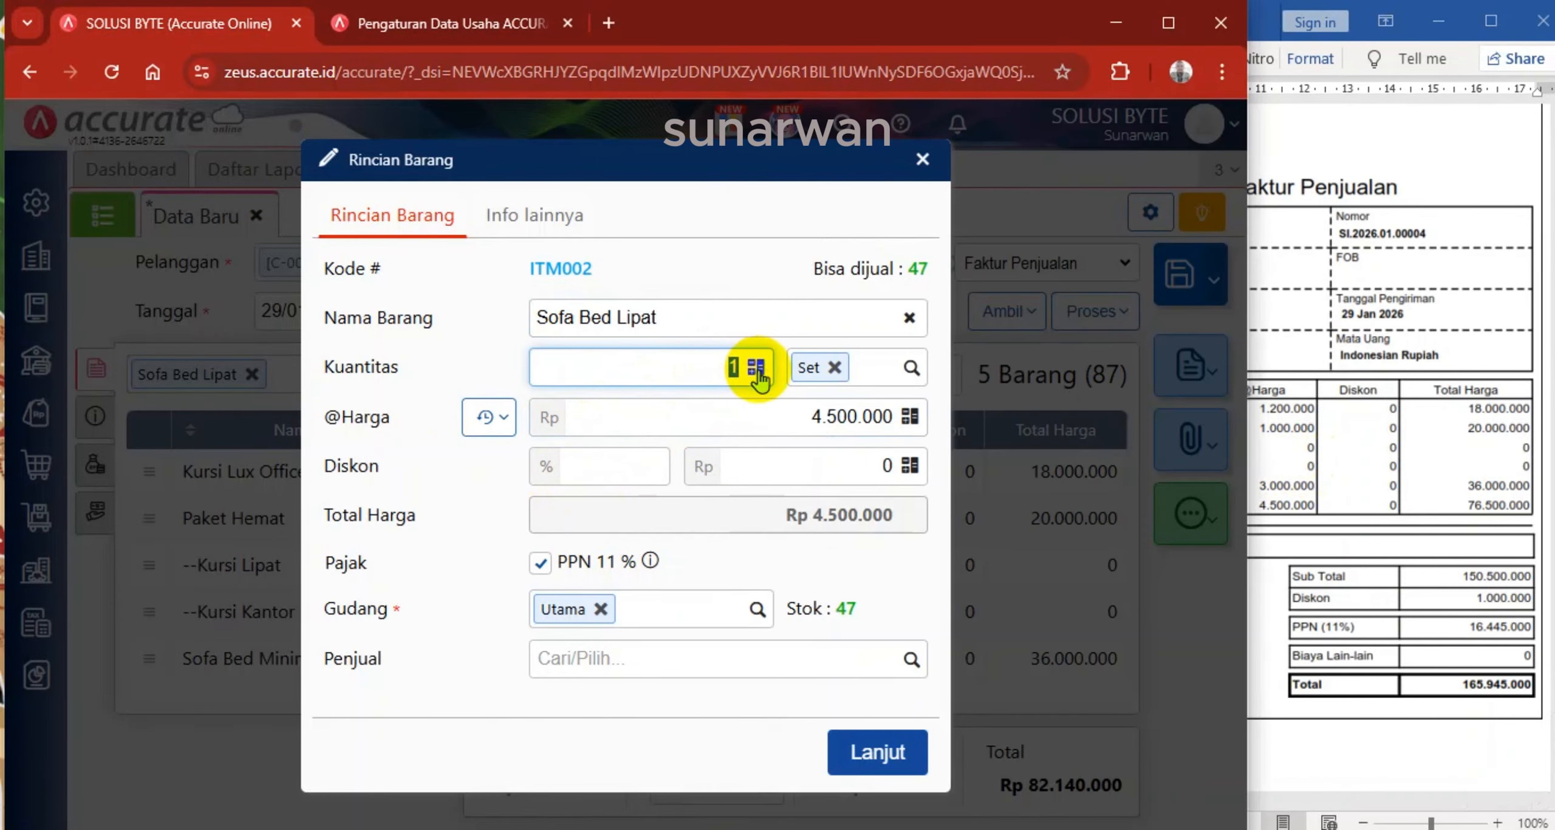
{"action": "type", "text": "7"}
{"action": "left_click", "coordinate": [757, 416]}
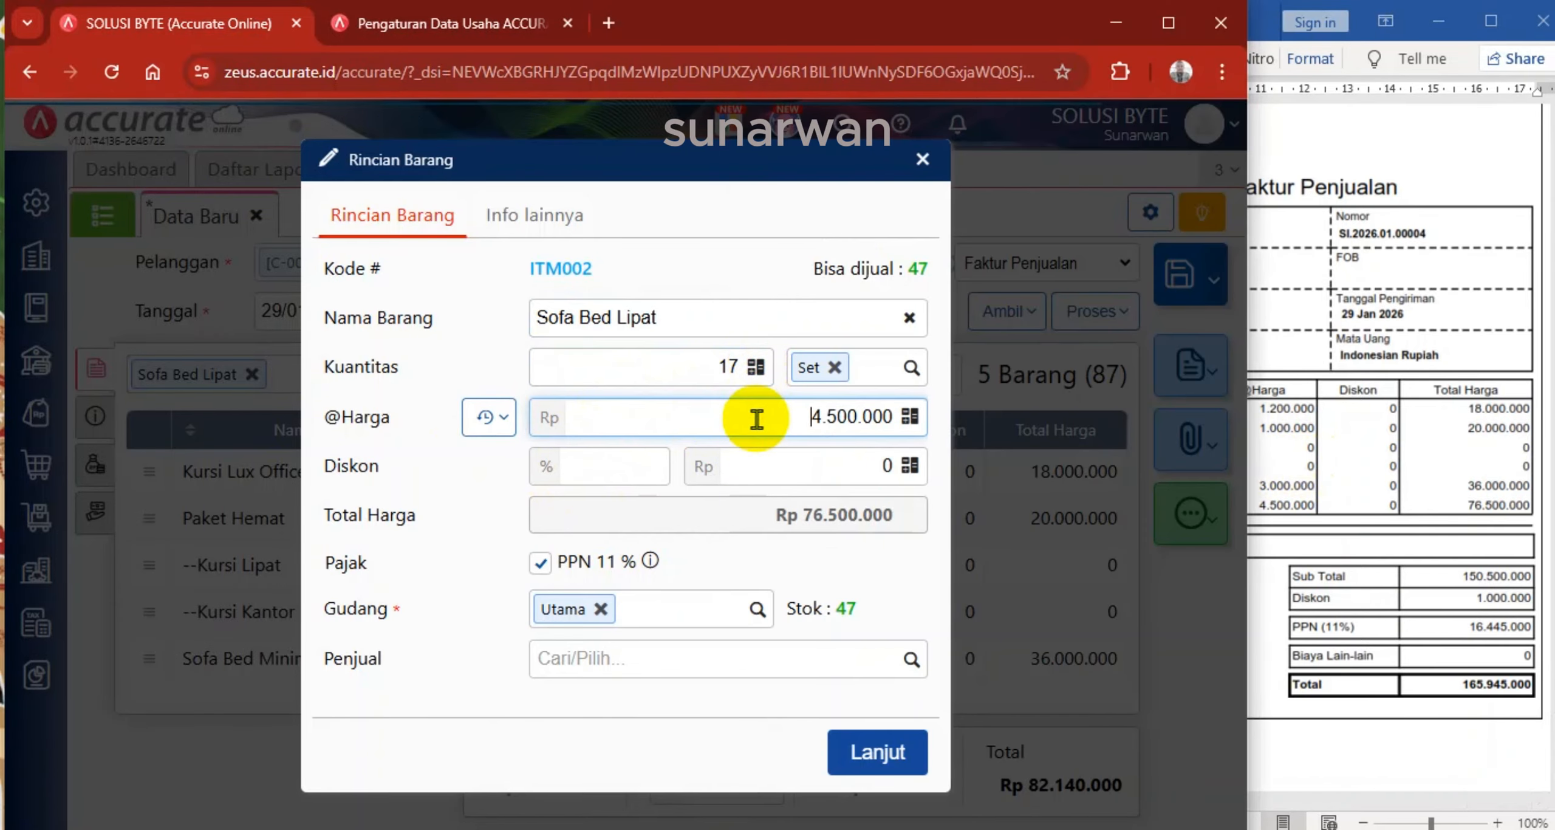
{"action": "left_click", "coordinate": [885, 757]}
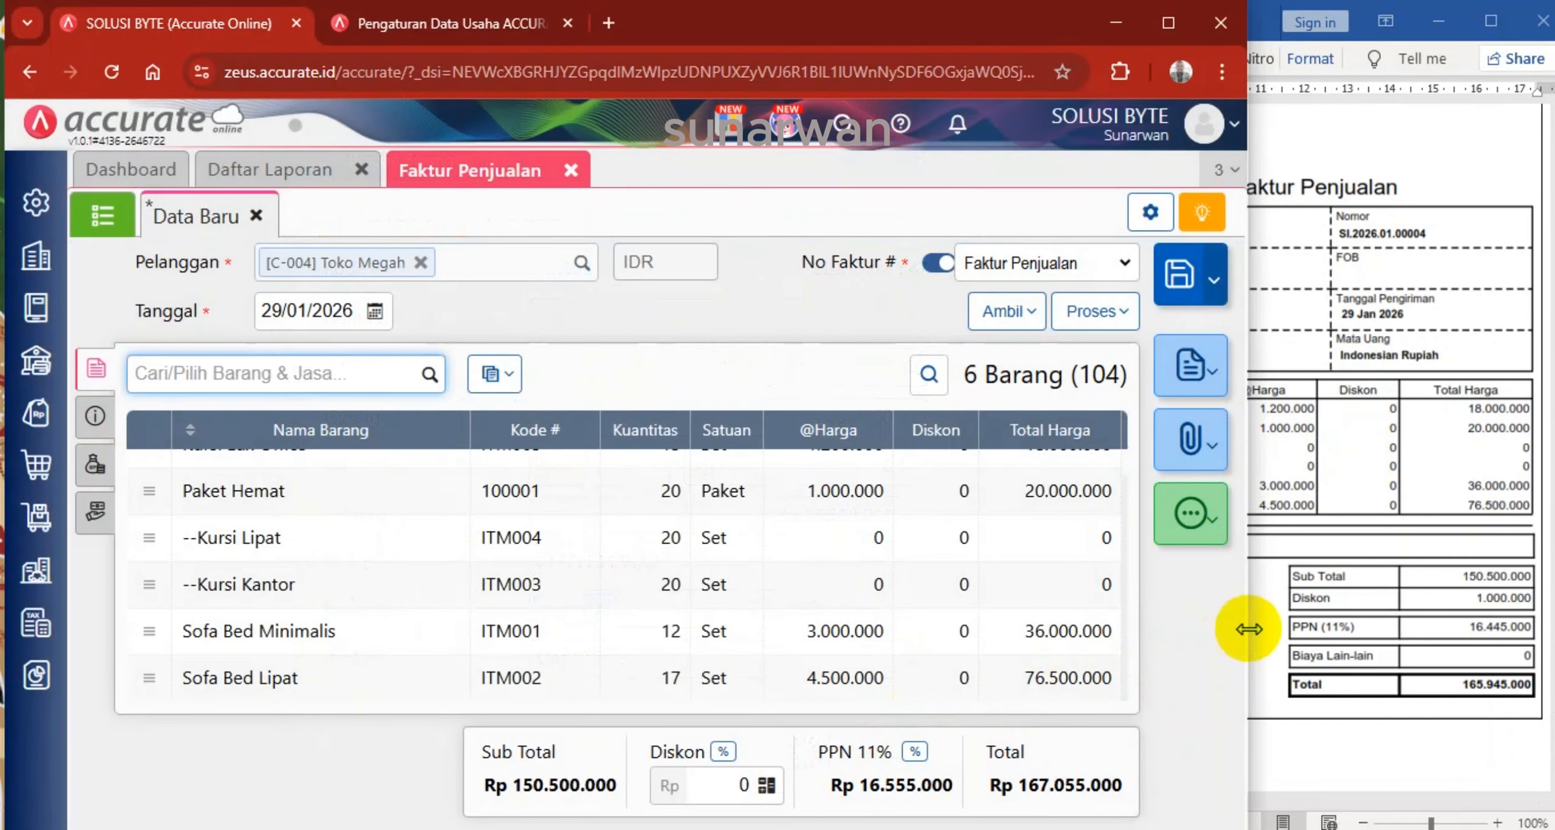
Check the discount, totals and remarks of the source invoice in Word and the payment receipt under Dokumen 25, then return to the invoice form
{"action": "left_click", "coordinate": [1371, 593]}
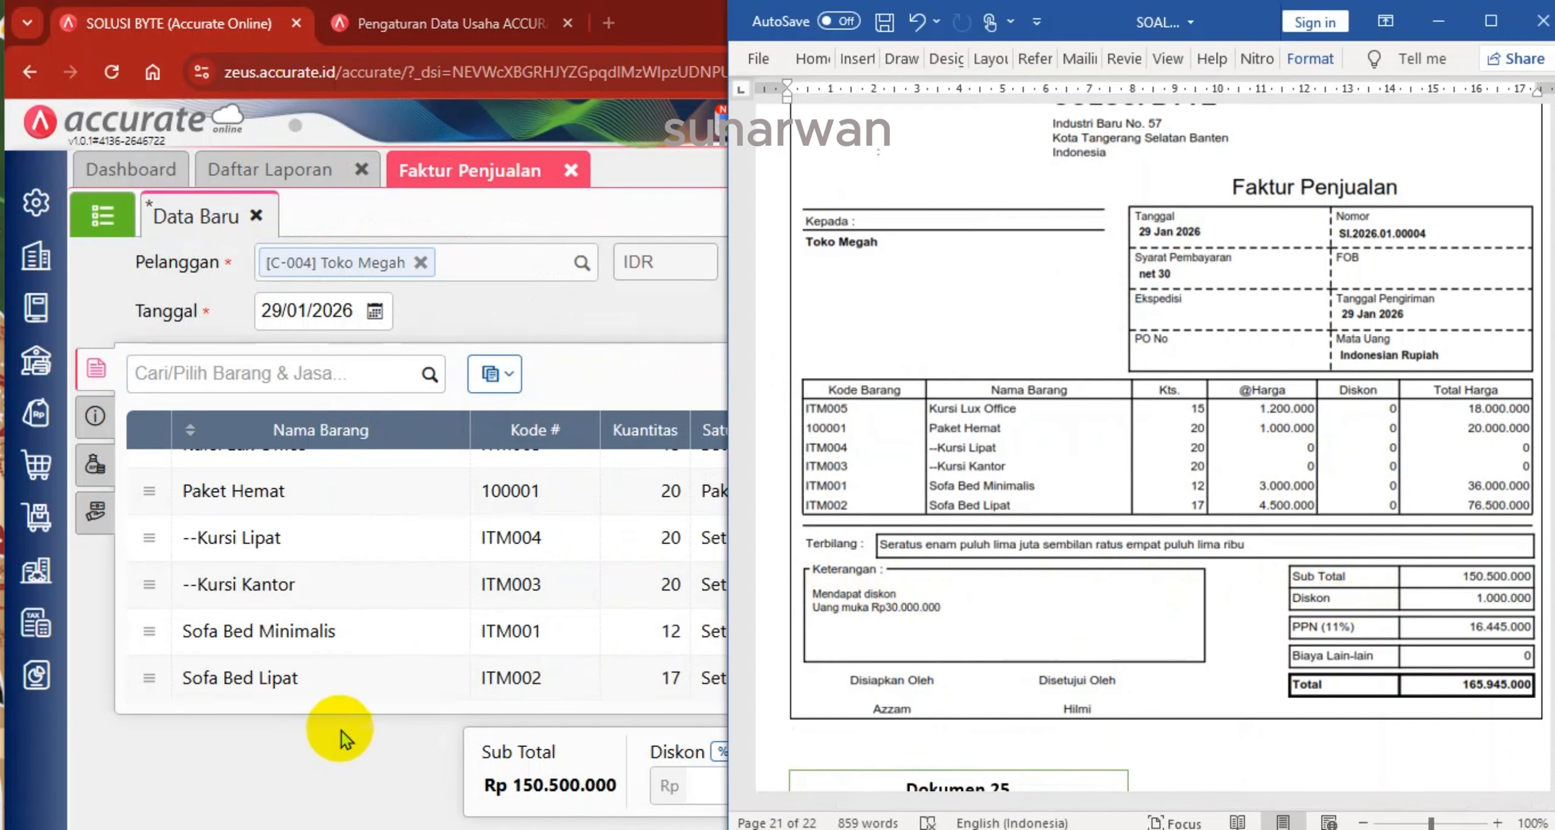
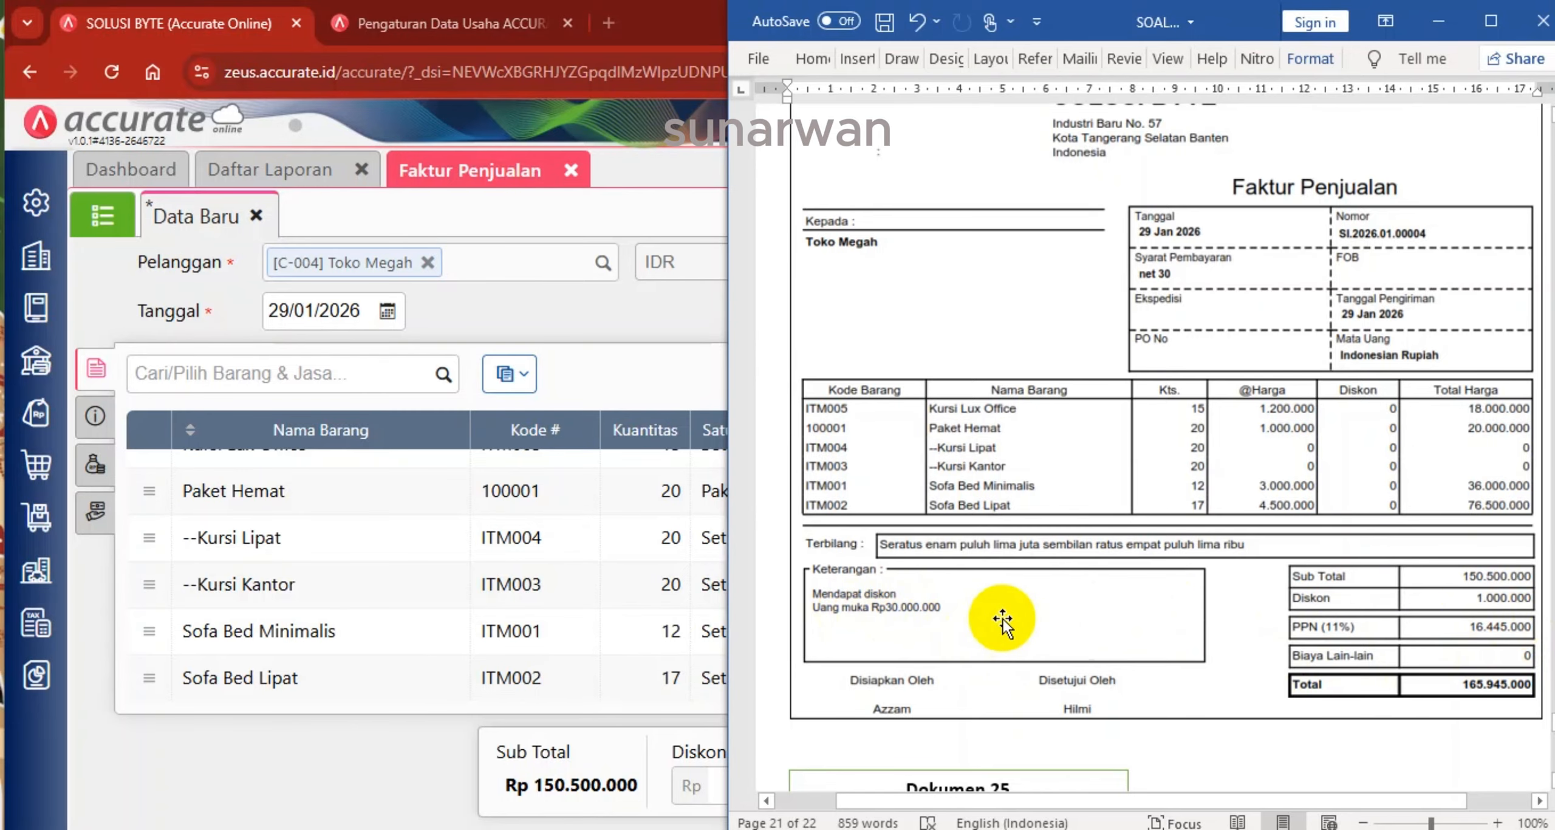
{"action": "scroll", "coordinate": [1002, 619], "scroll_direction": "down", "scroll_amount": 8}
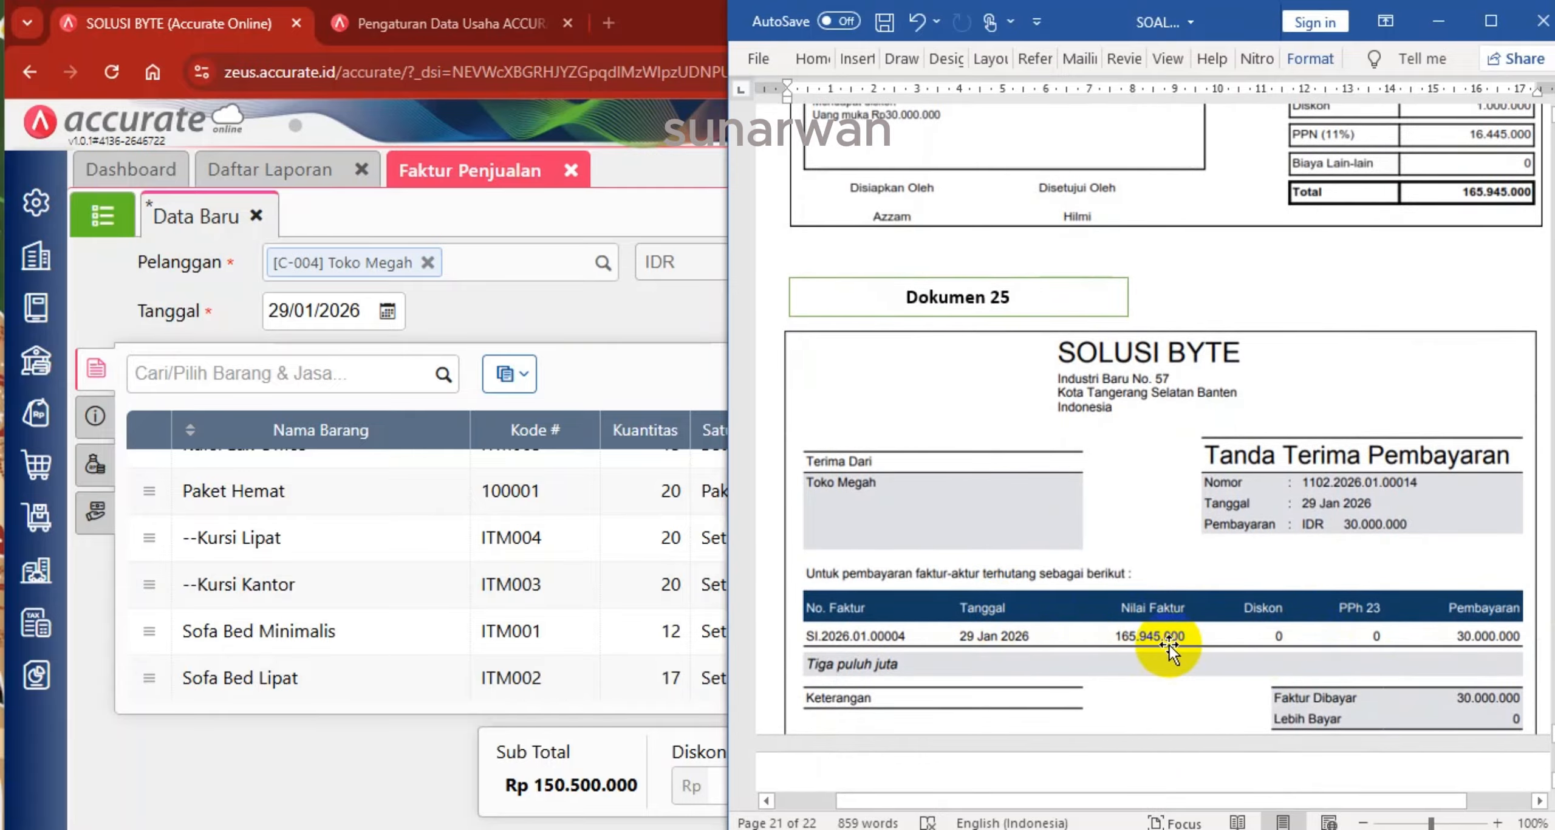
{"action": "scroll", "coordinate": [1168, 644], "scroll_direction": "up", "scroll_amount": 7}
{"action": "left_click", "coordinate": [663, 360]}
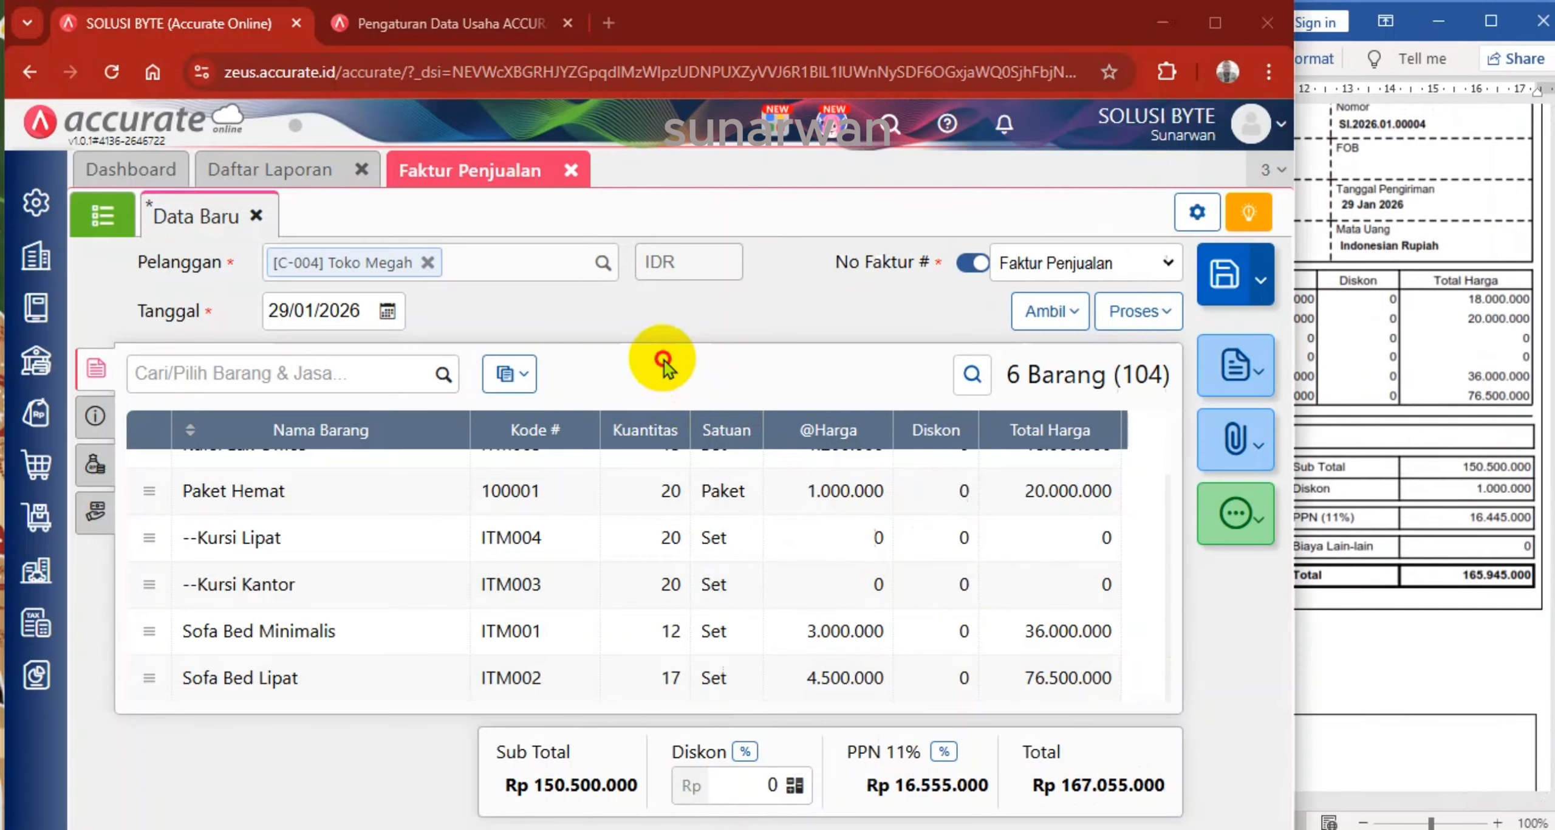
Set the invoice discount to Rp 1.000.000 and compare the totals with the source invoice in Word
{"action": "left_click", "coordinate": [762, 781]}
{"action": "type", "text": "1000000"}
{"action": "left_click", "coordinate": [1133, 759]}
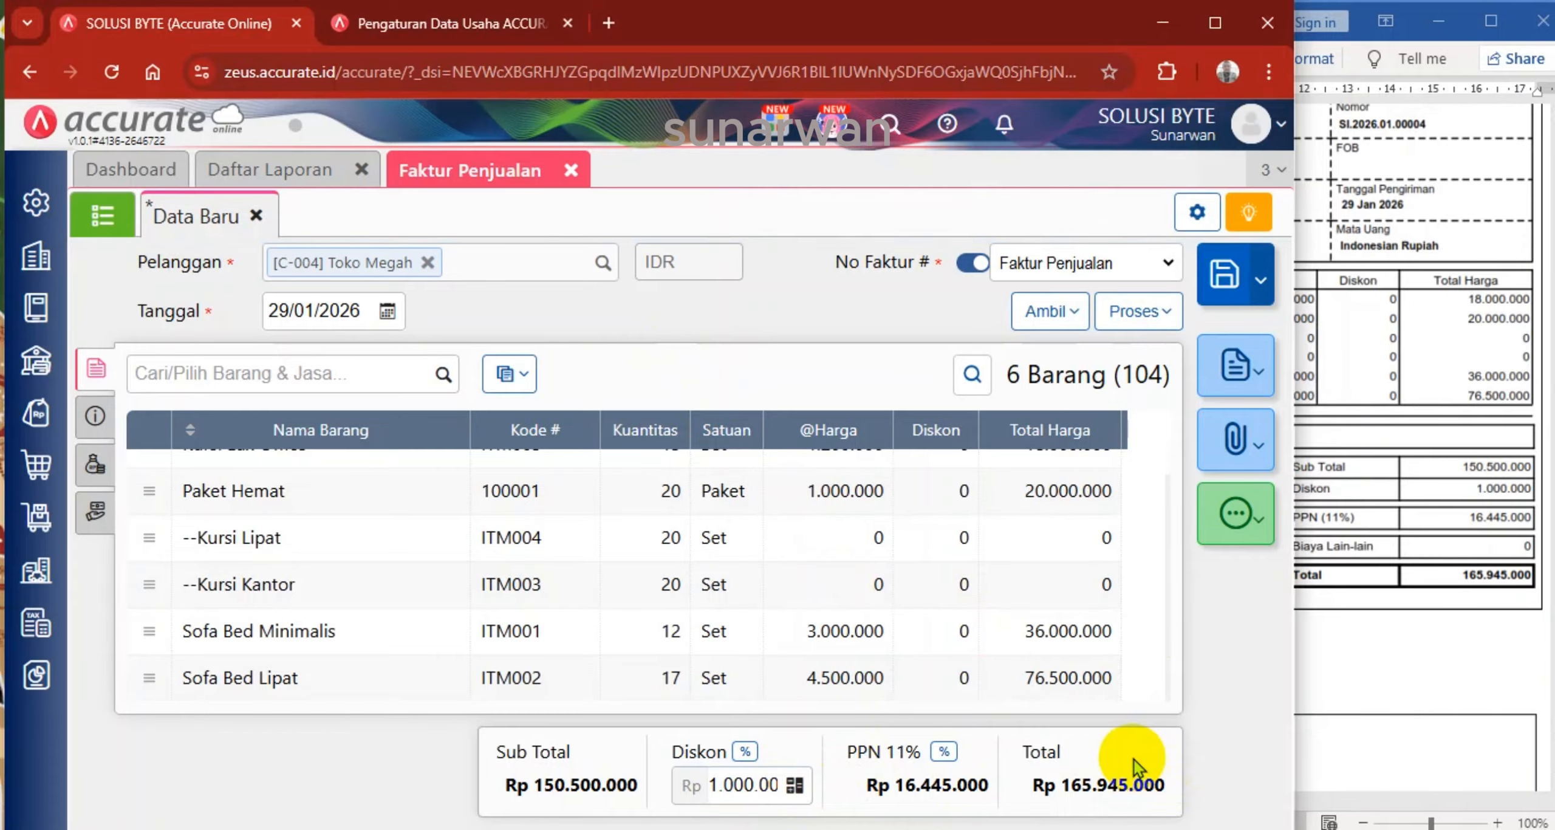
{"action": "left_click", "coordinate": [1428, 603]}
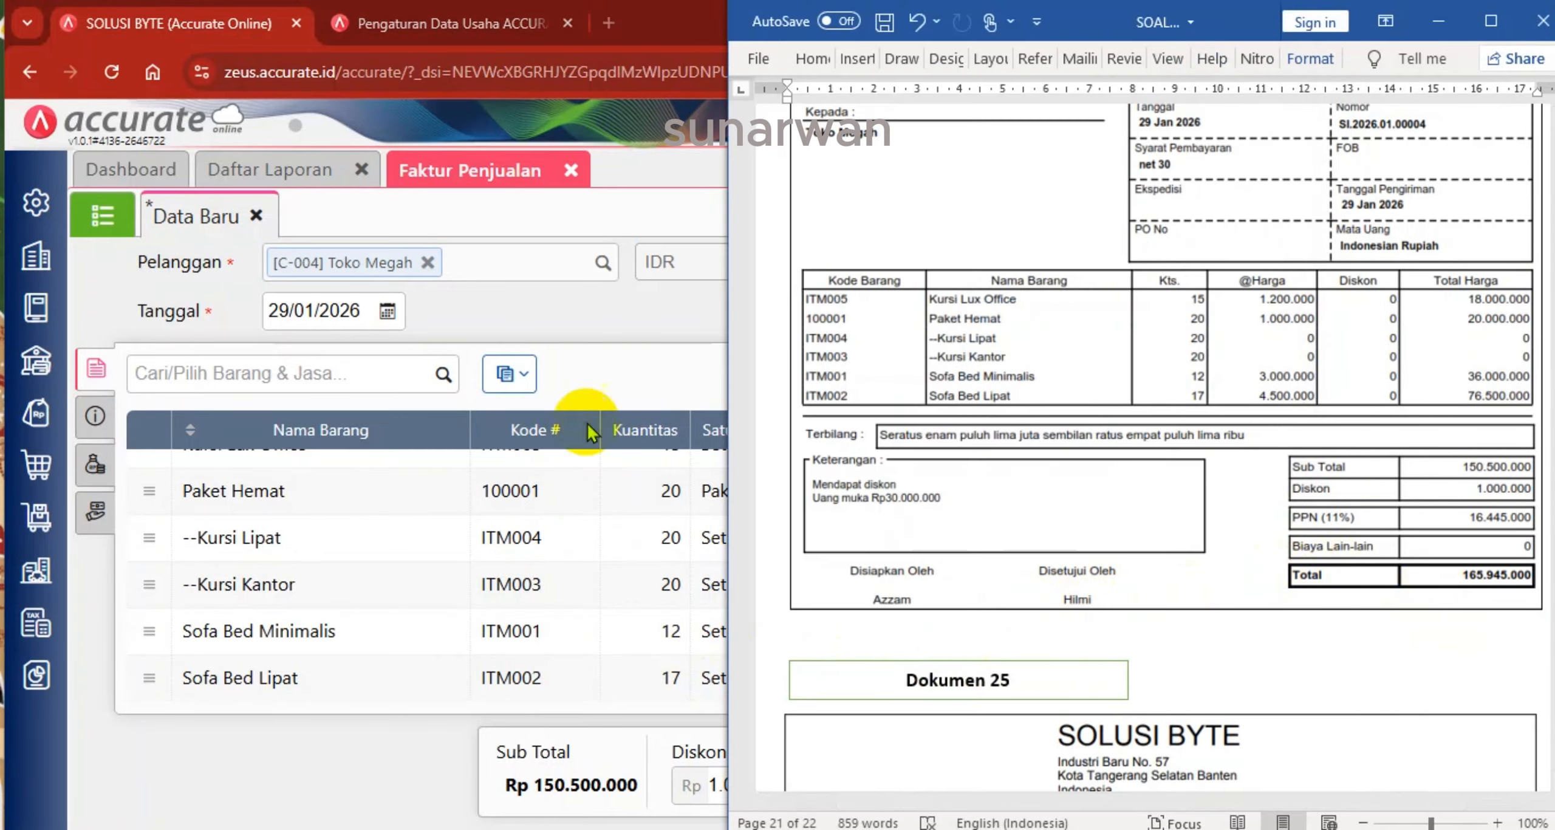
{"action": "left_click", "coordinate": [625, 365]}
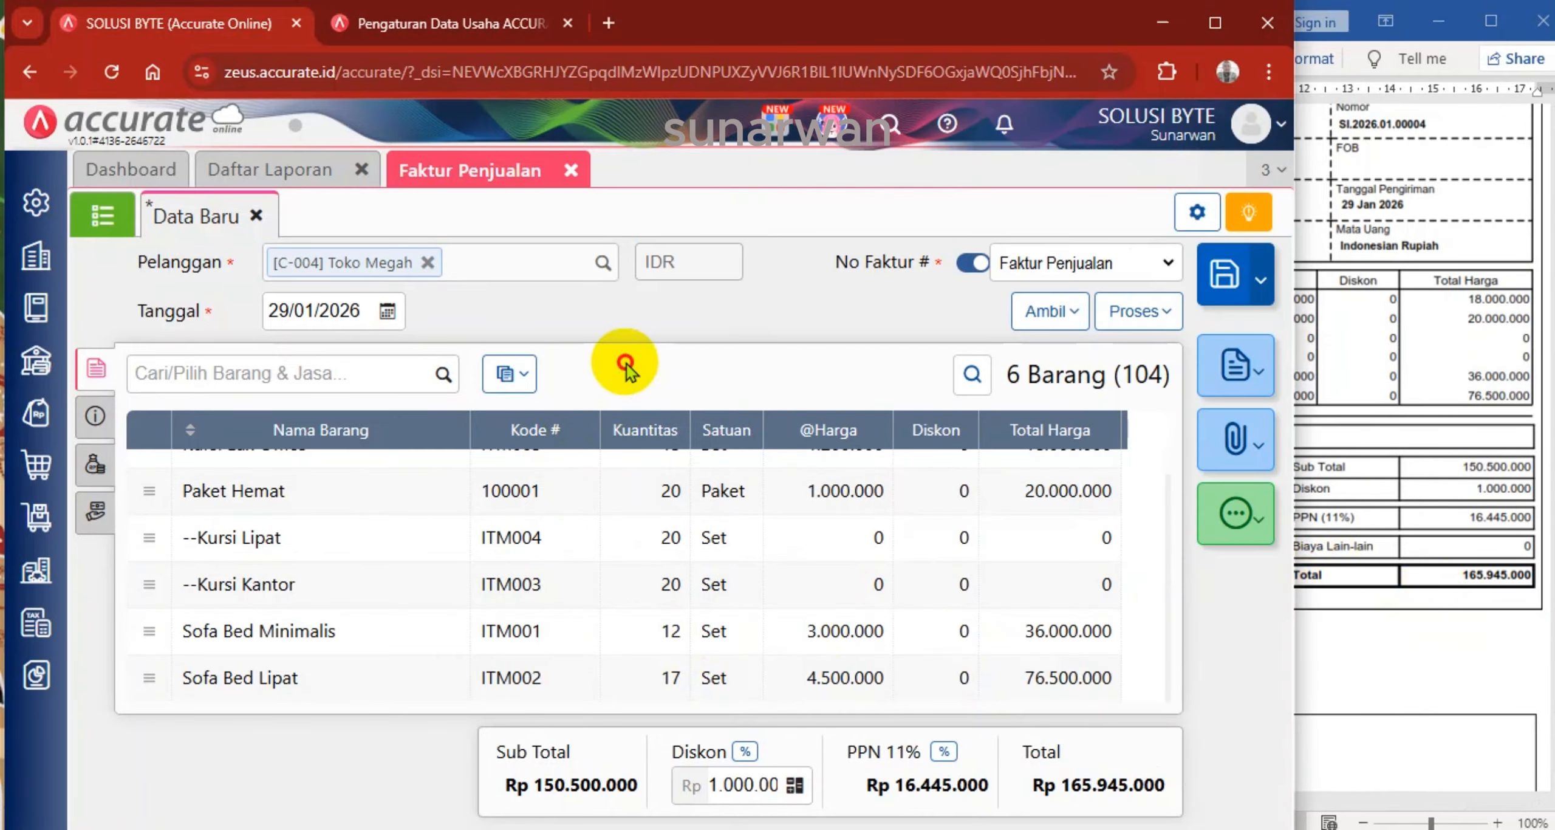
Set the invoice's delivery date (Tgl Pengiriman) to 29/01/2026 and return to the item details
{"action": "left_click", "coordinate": [95, 416]}
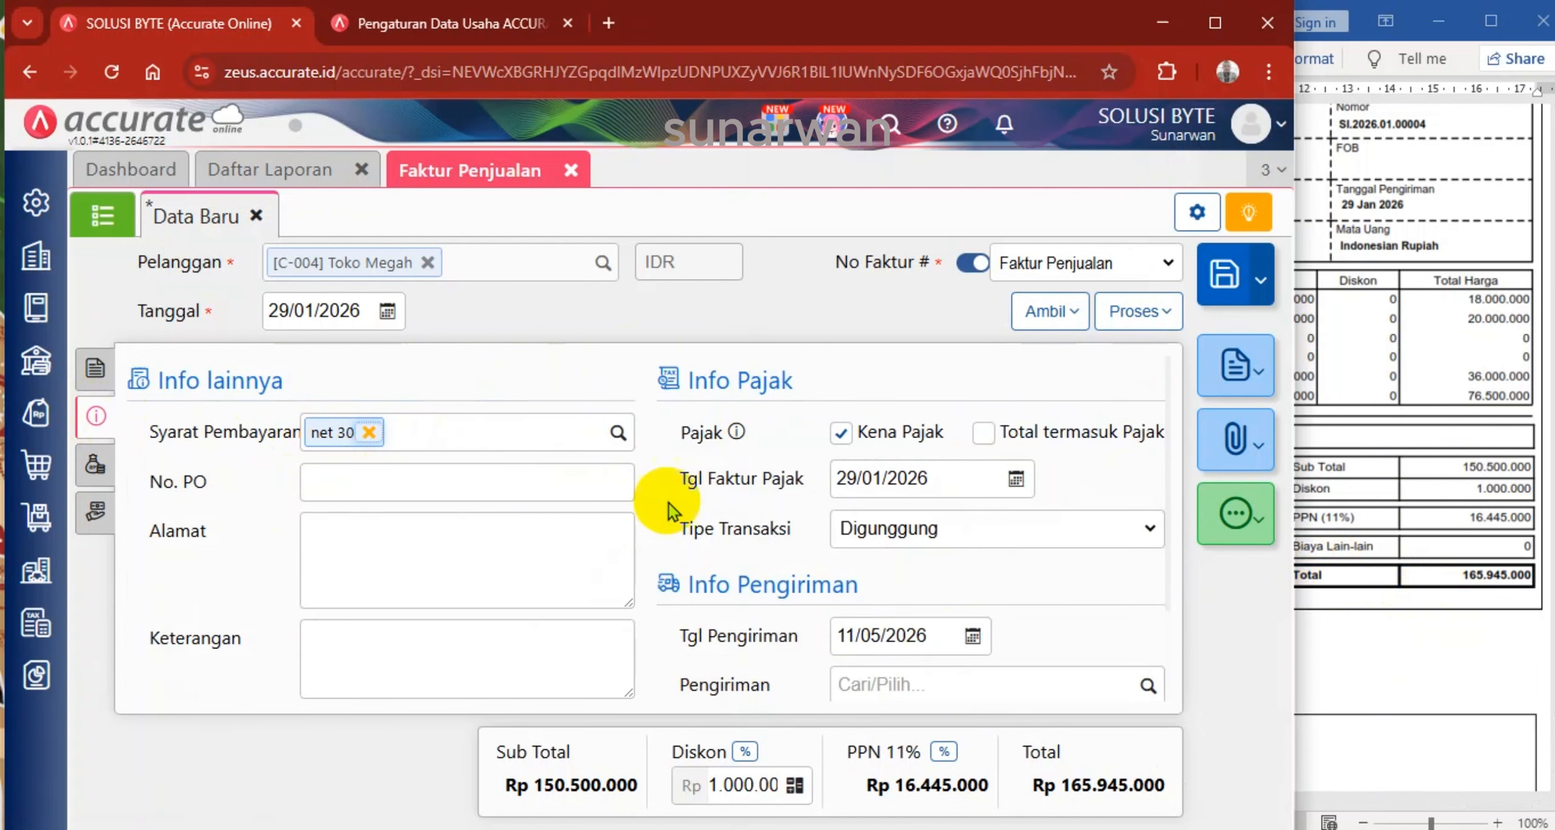
{"action": "left_click", "coordinate": [948, 478]}
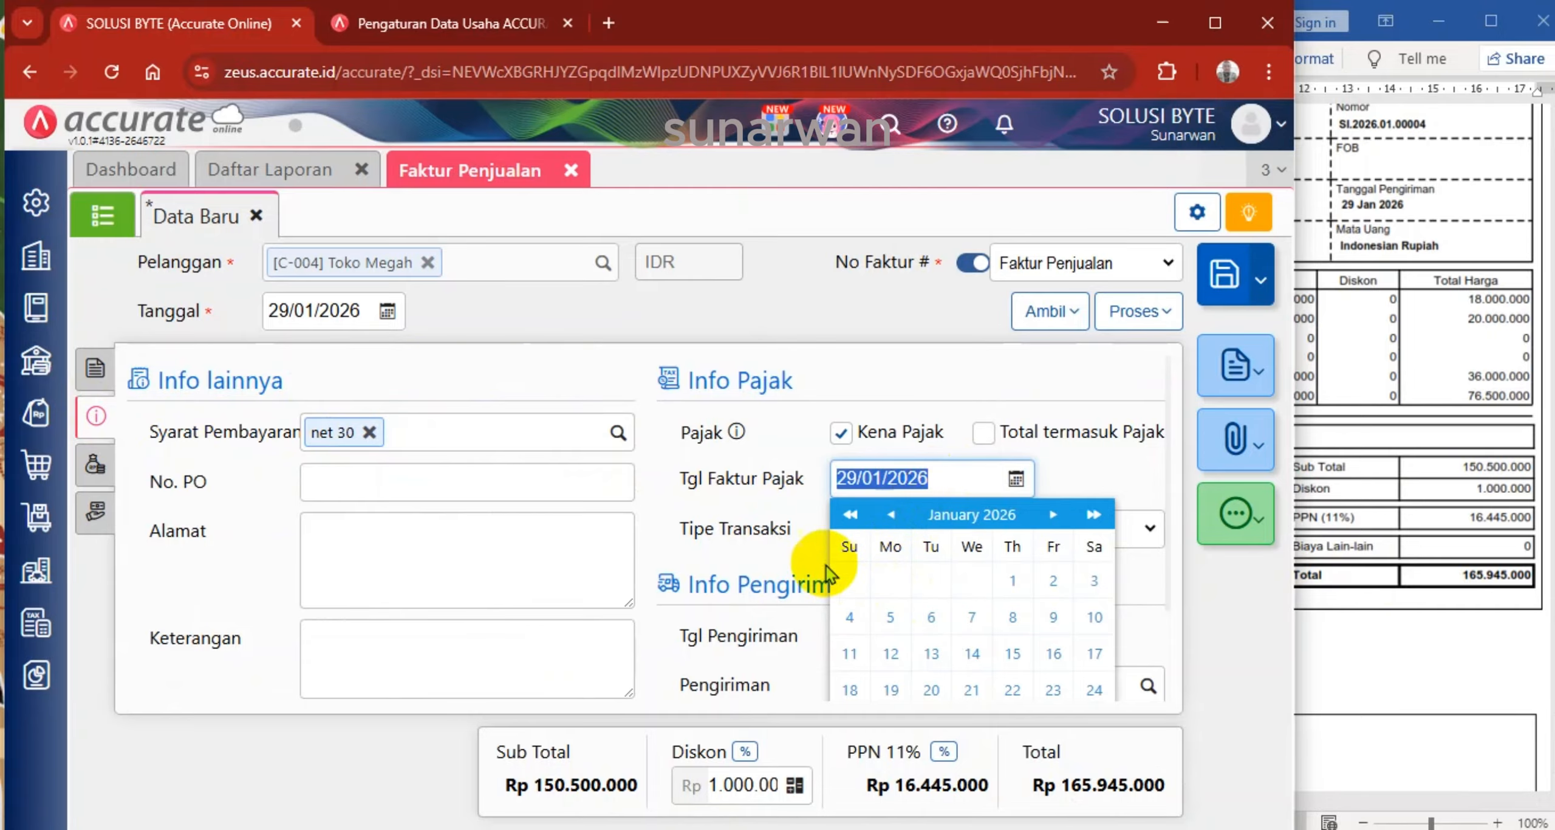
{"action": "left_click", "coordinate": [805, 549]}
{"action": "left_click", "coordinate": [933, 635]}
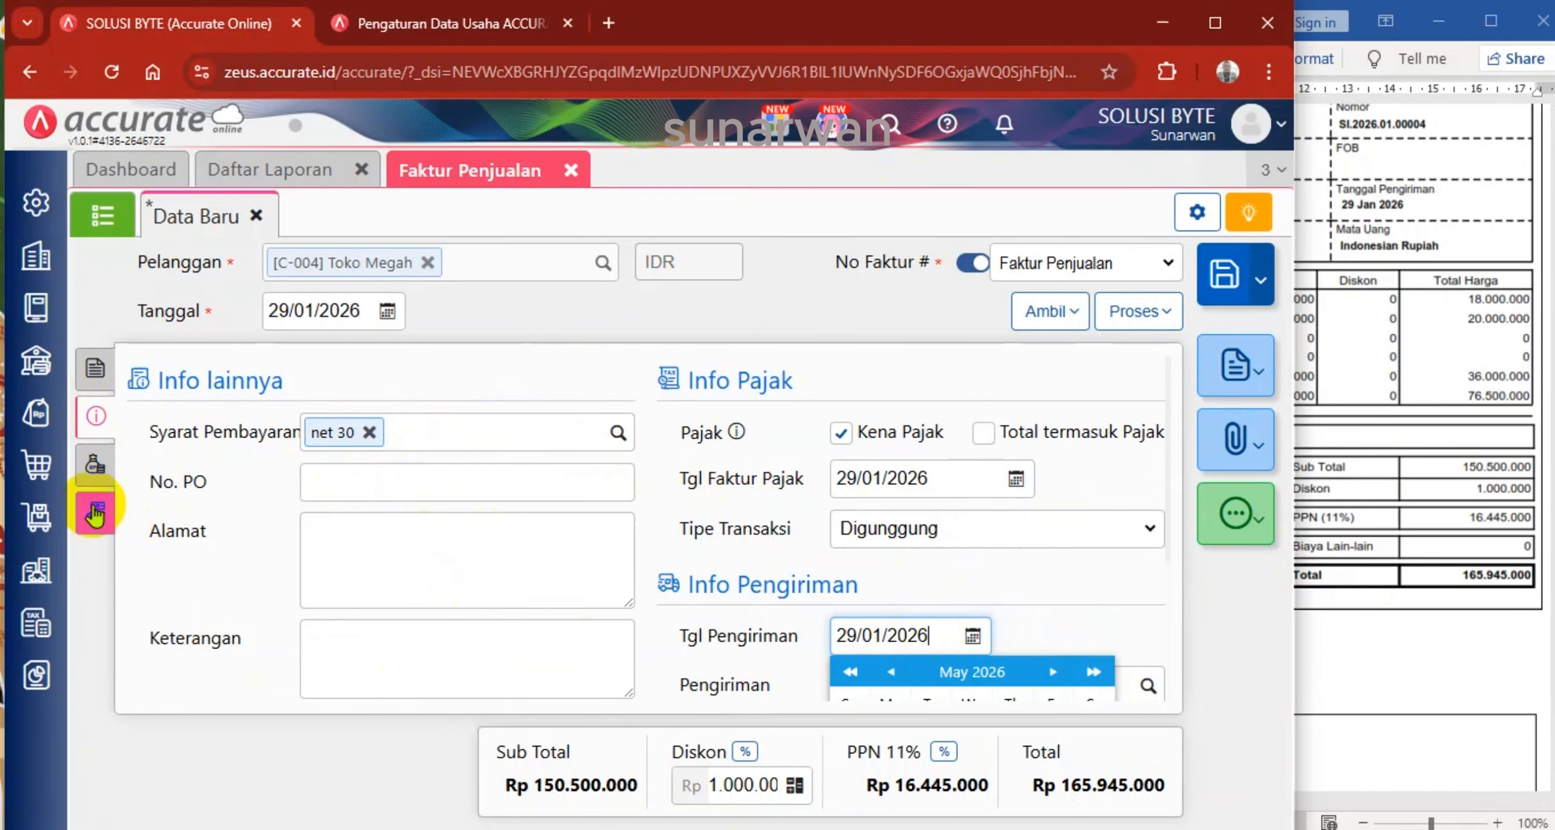
{"action": "left_click", "coordinate": [95, 379]}
{"action": "left_click", "coordinate": [95, 368]}
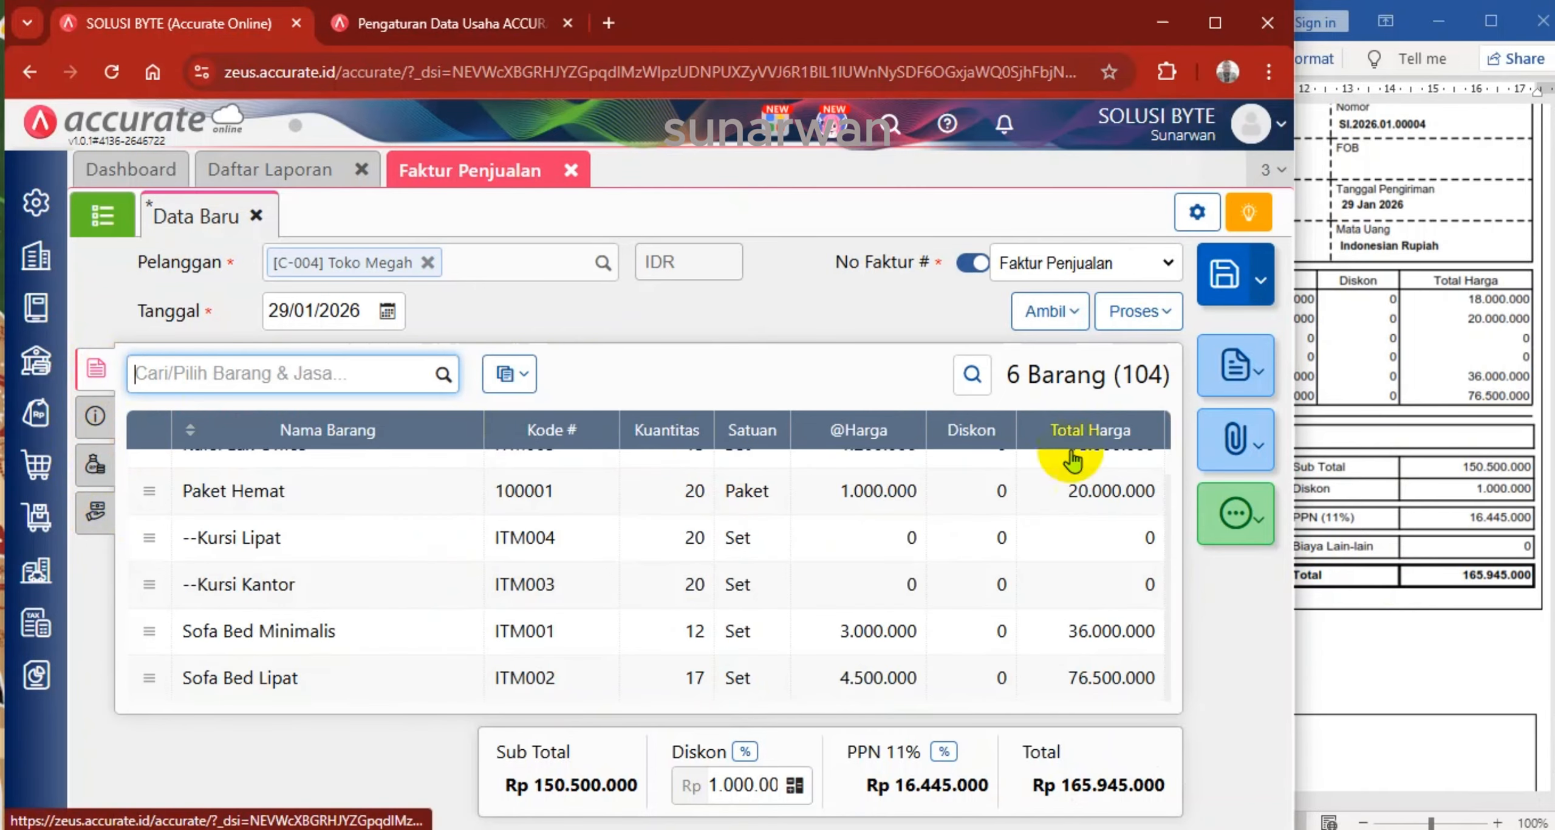
Process the invoice into a payment (Pembayaran) and consult the payment receipt under Dokumen 25 in Word
{"action": "left_click", "coordinate": [1172, 319]}
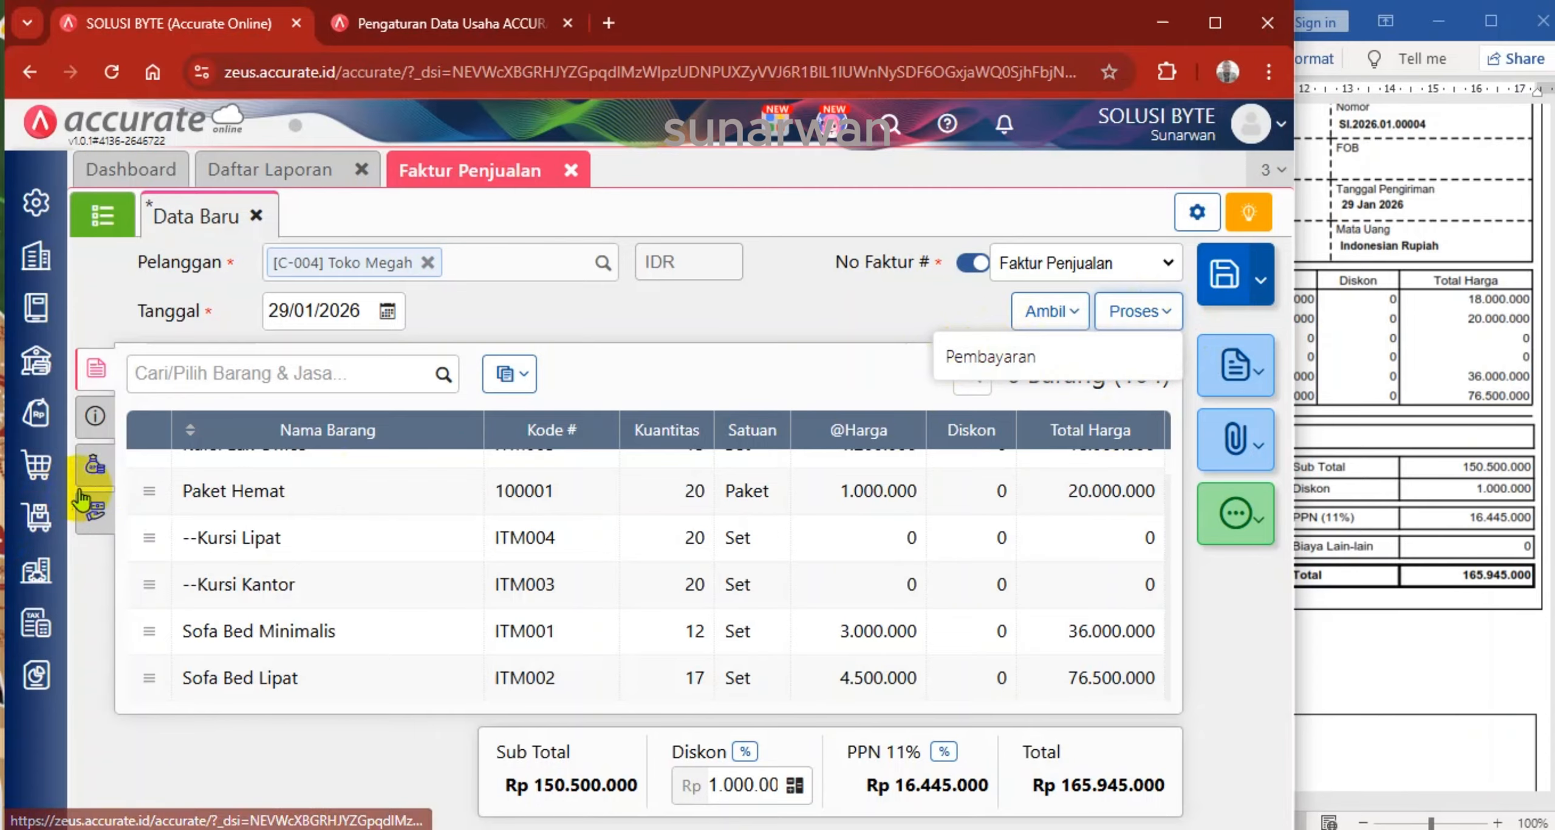
{"action": "left_click", "coordinate": [919, 347]}
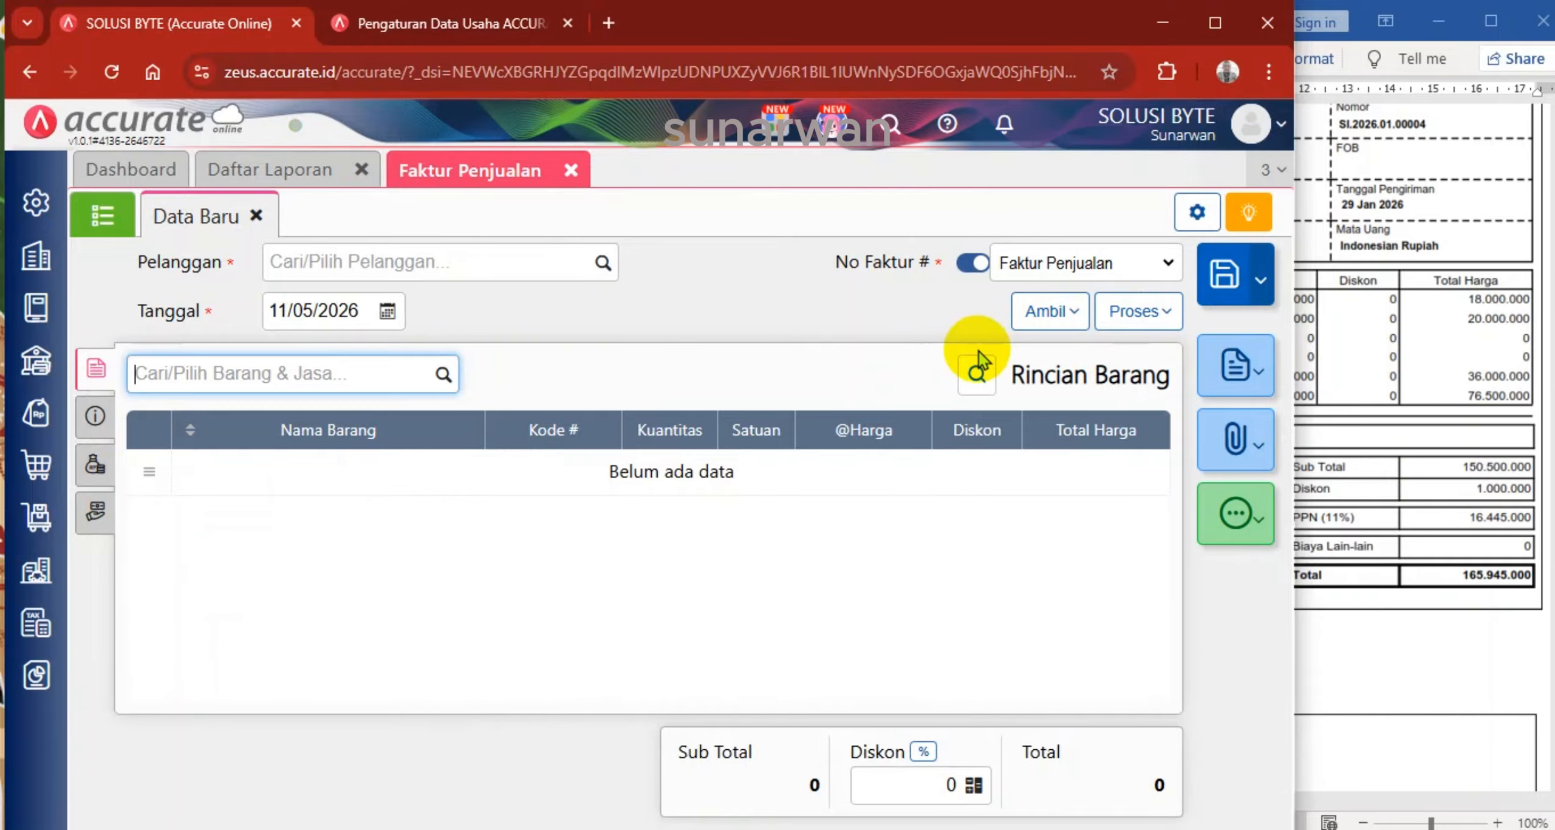
{"action": "left_click", "coordinate": [1449, 439]}
{"action": "scroll", "coordinate": [1448, 437], "scroll_direction": "down", "scroll_amount": 5}
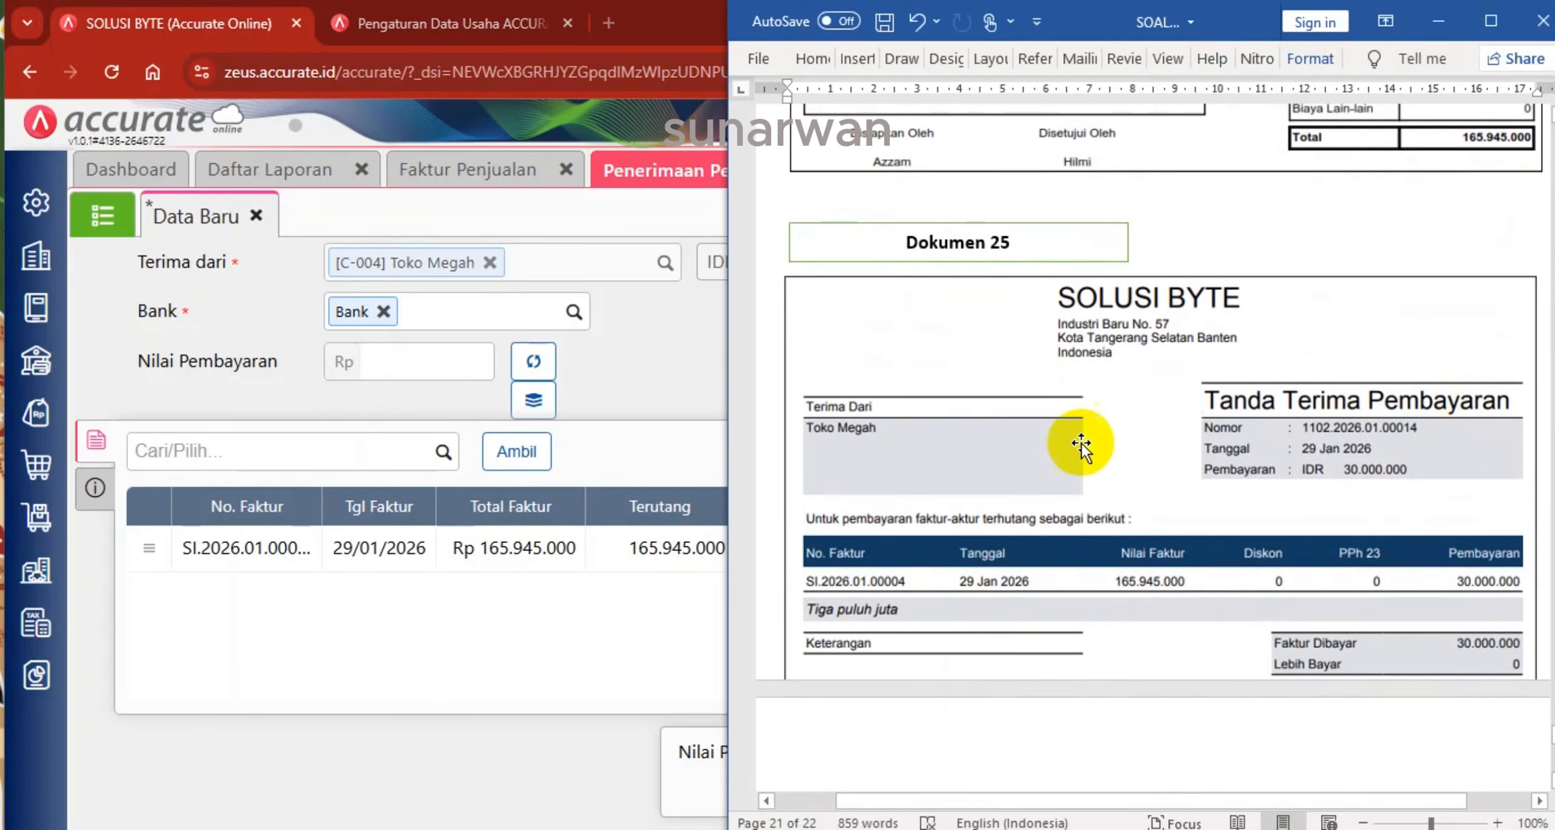
{"action": "left_click", "coordinate": [659, 350]}
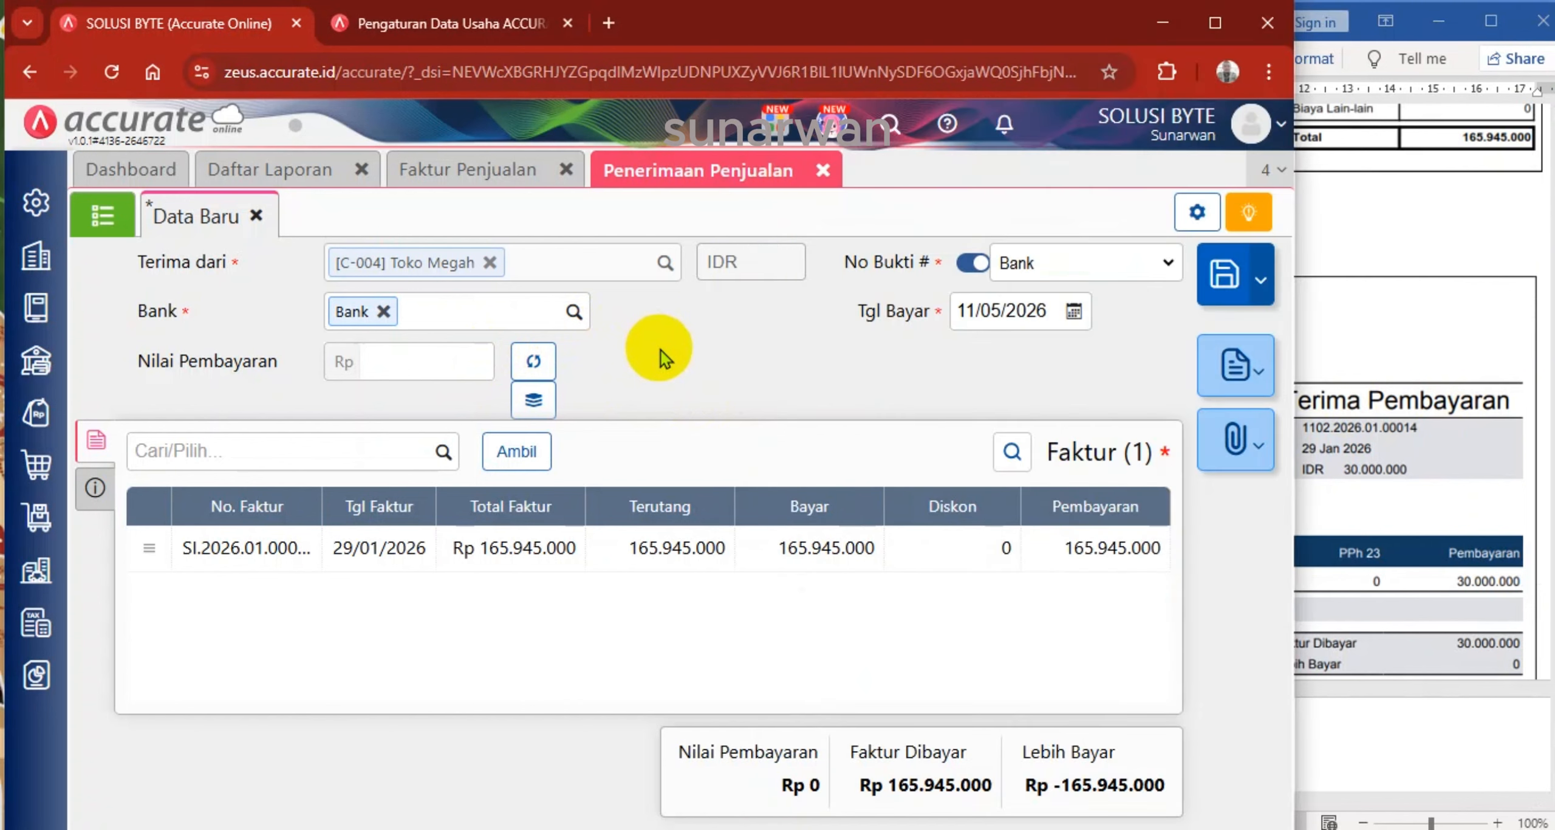
Set the sales receipt's payment date (Tgl Bayar) to 29/01/2026
{"action": "left_click", "coordinate": [1041, 311]}
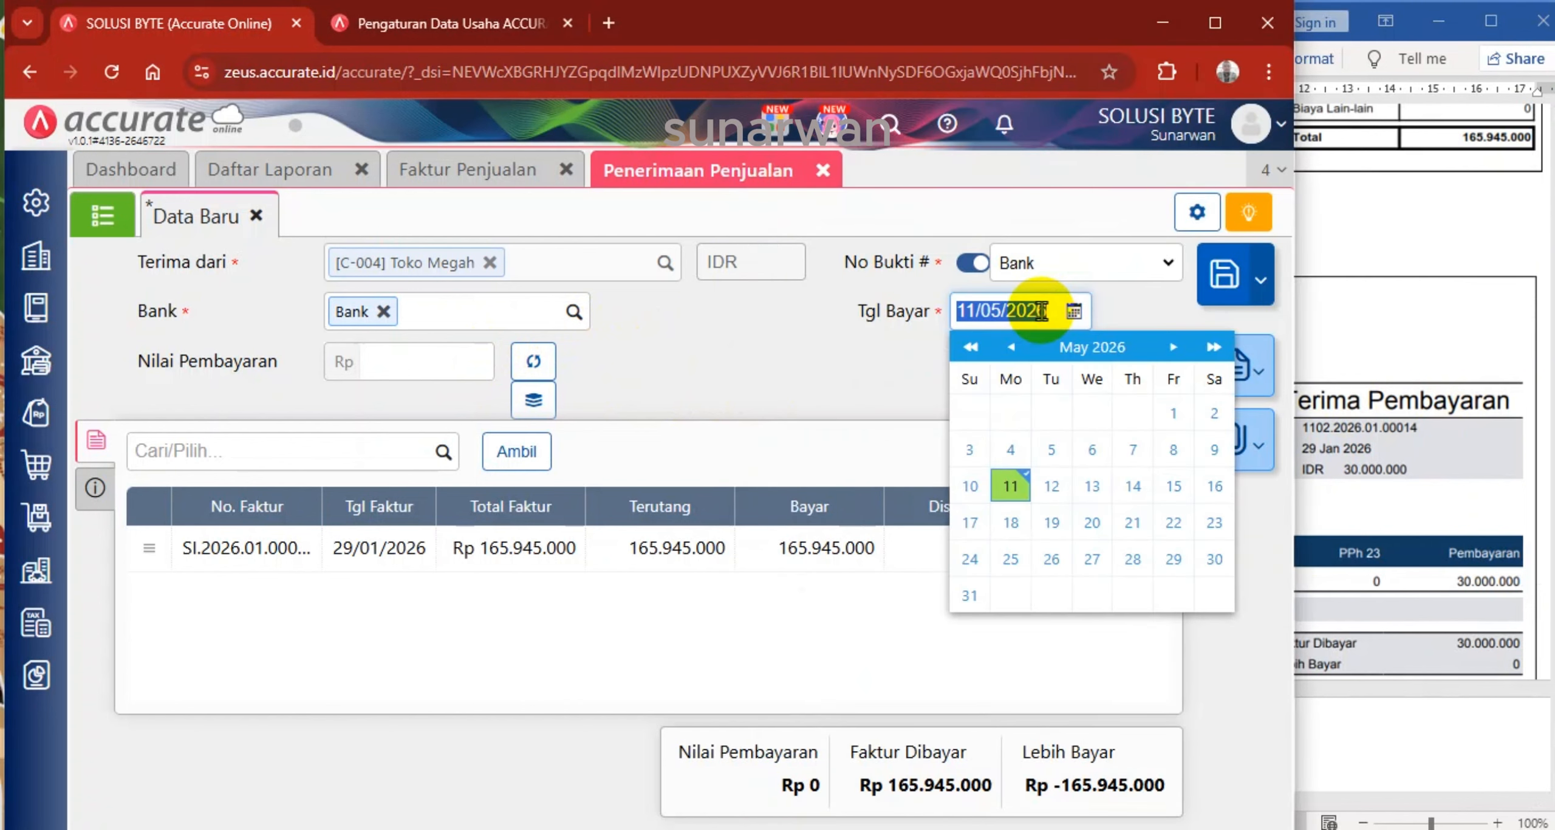
{"action": "type", "text": "29"}
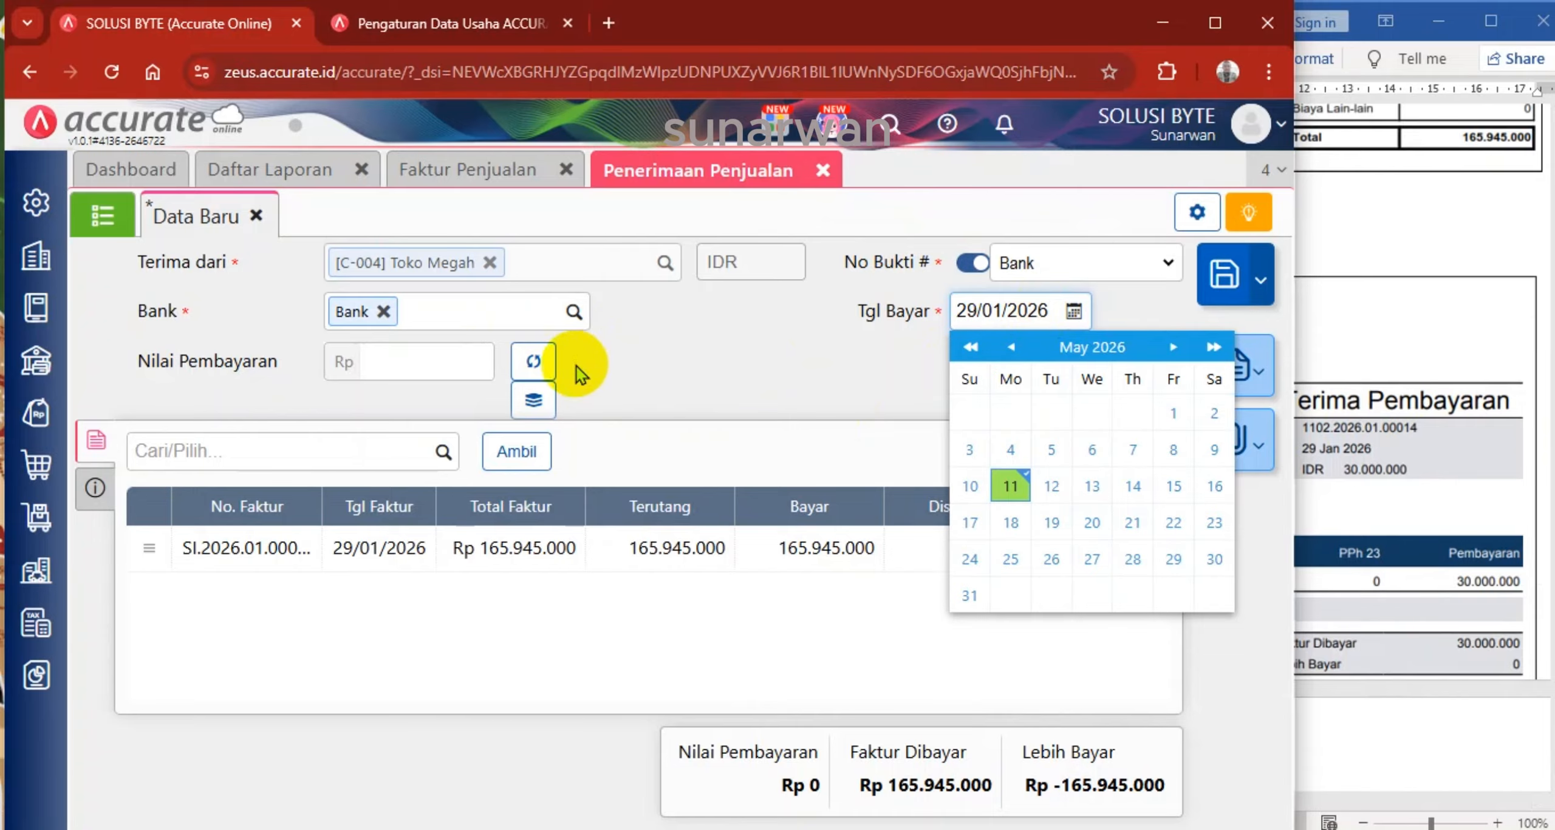
{"action": "left_click", "coordinate": [480, 551]}
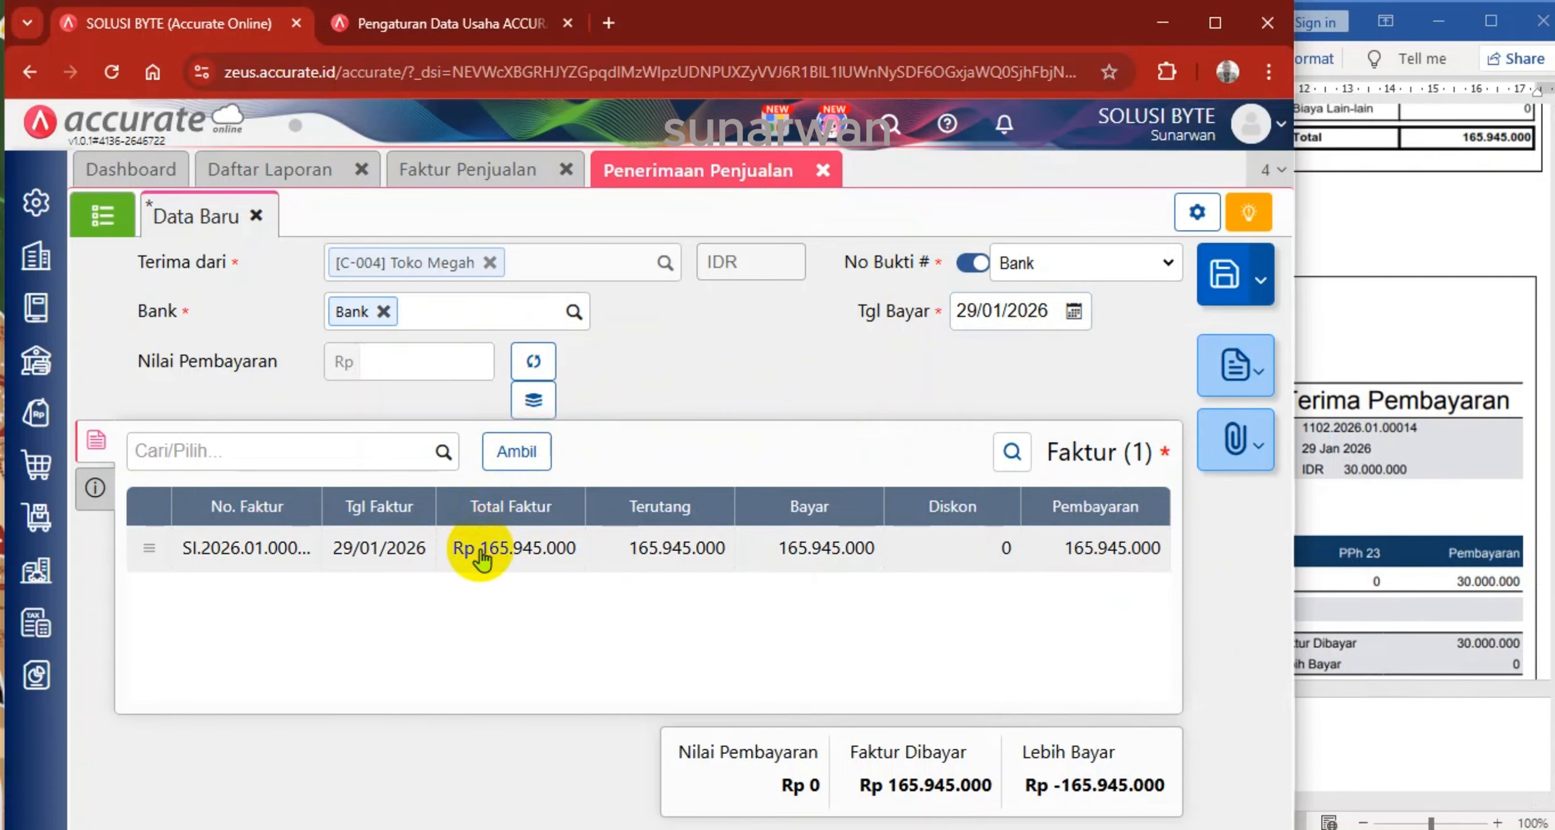
Set the amount paid on invoice SI.2026.01.00004 to Rp 30.000.000 and calculate the receipt's payment value from it
{"action": "left_click", "coordinate": [554, 545]}
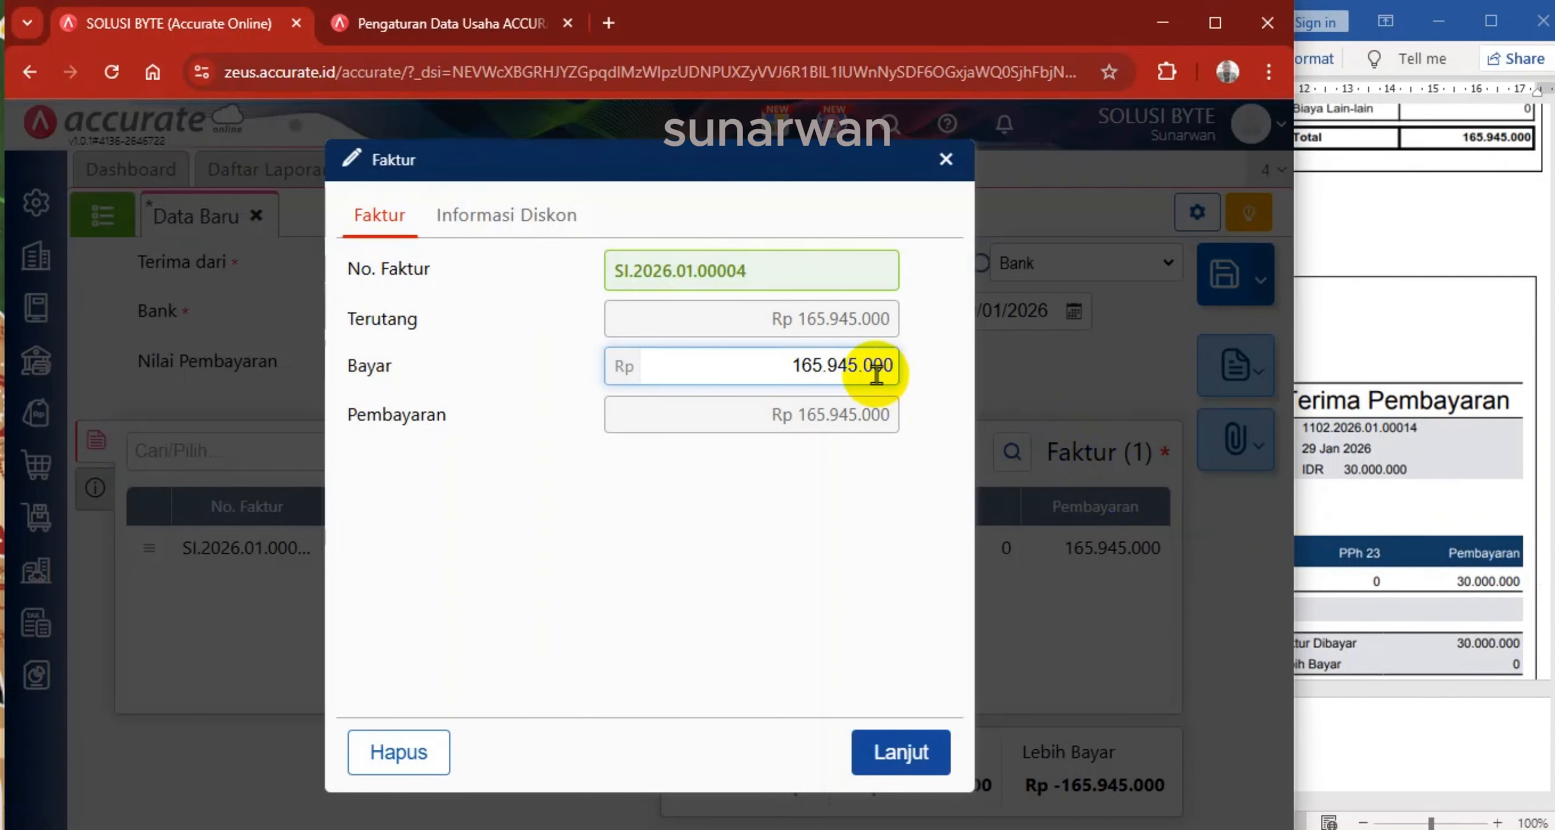
{"action": "left_click_drag", "start_coordinate": [795, 363], "coordinate": [941, 370]}
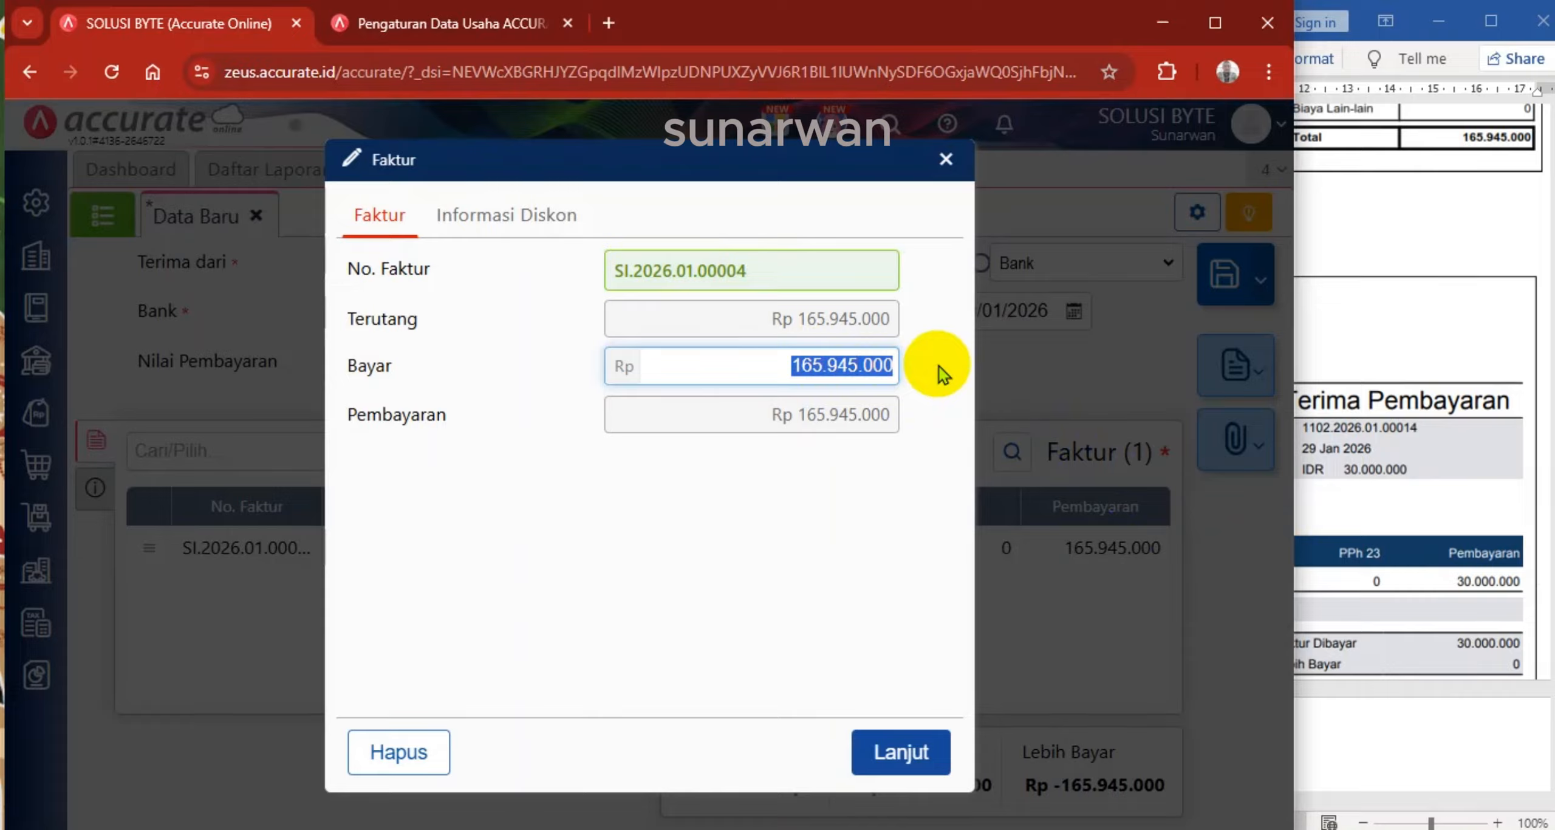
{"action": "type", "text": "30.000.000"}
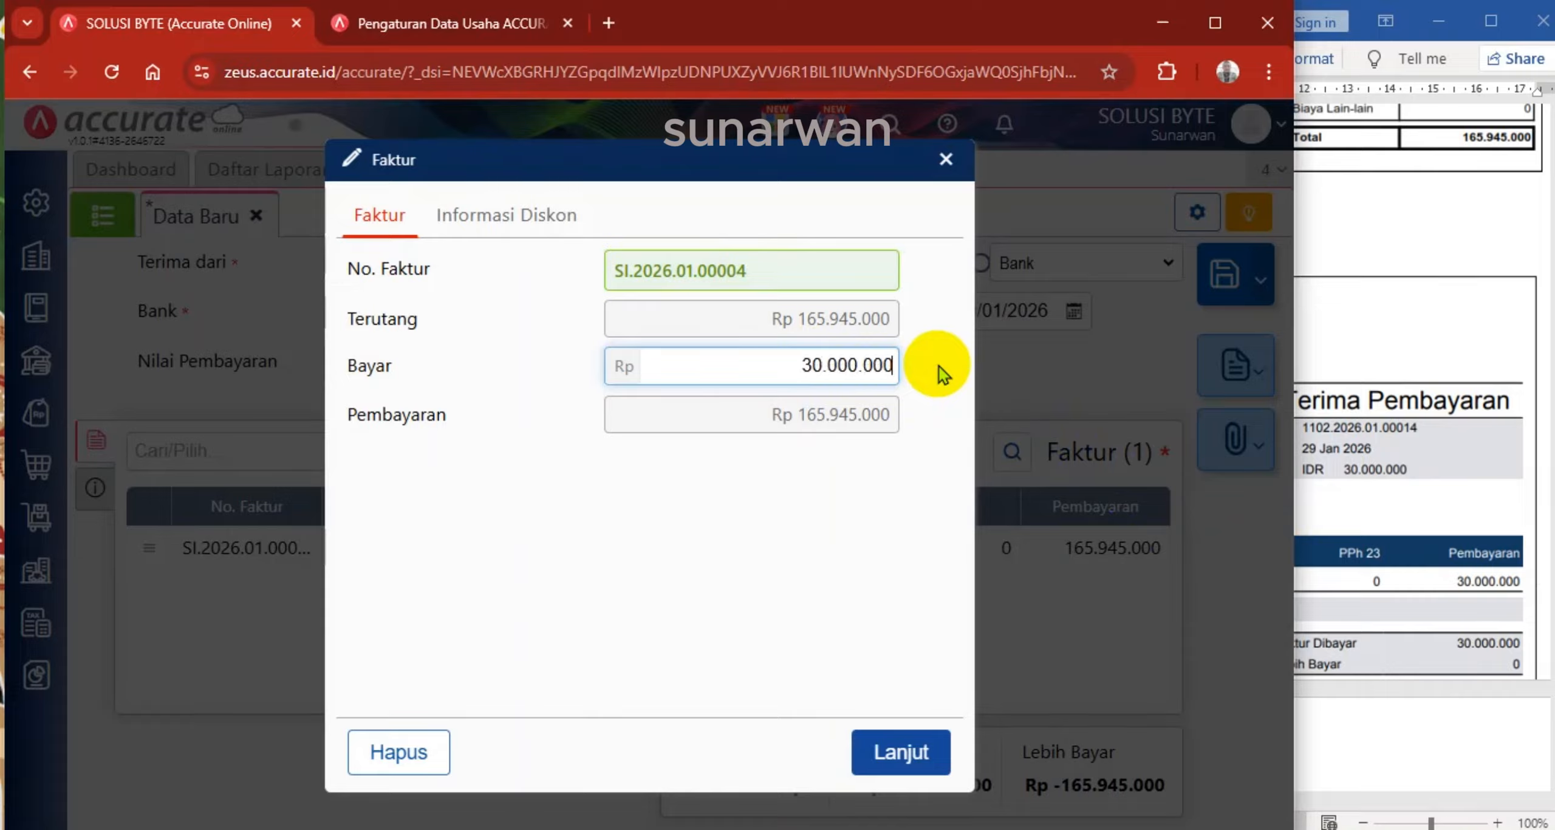
{"action": "left_click", "coordinate": [901, 751]}
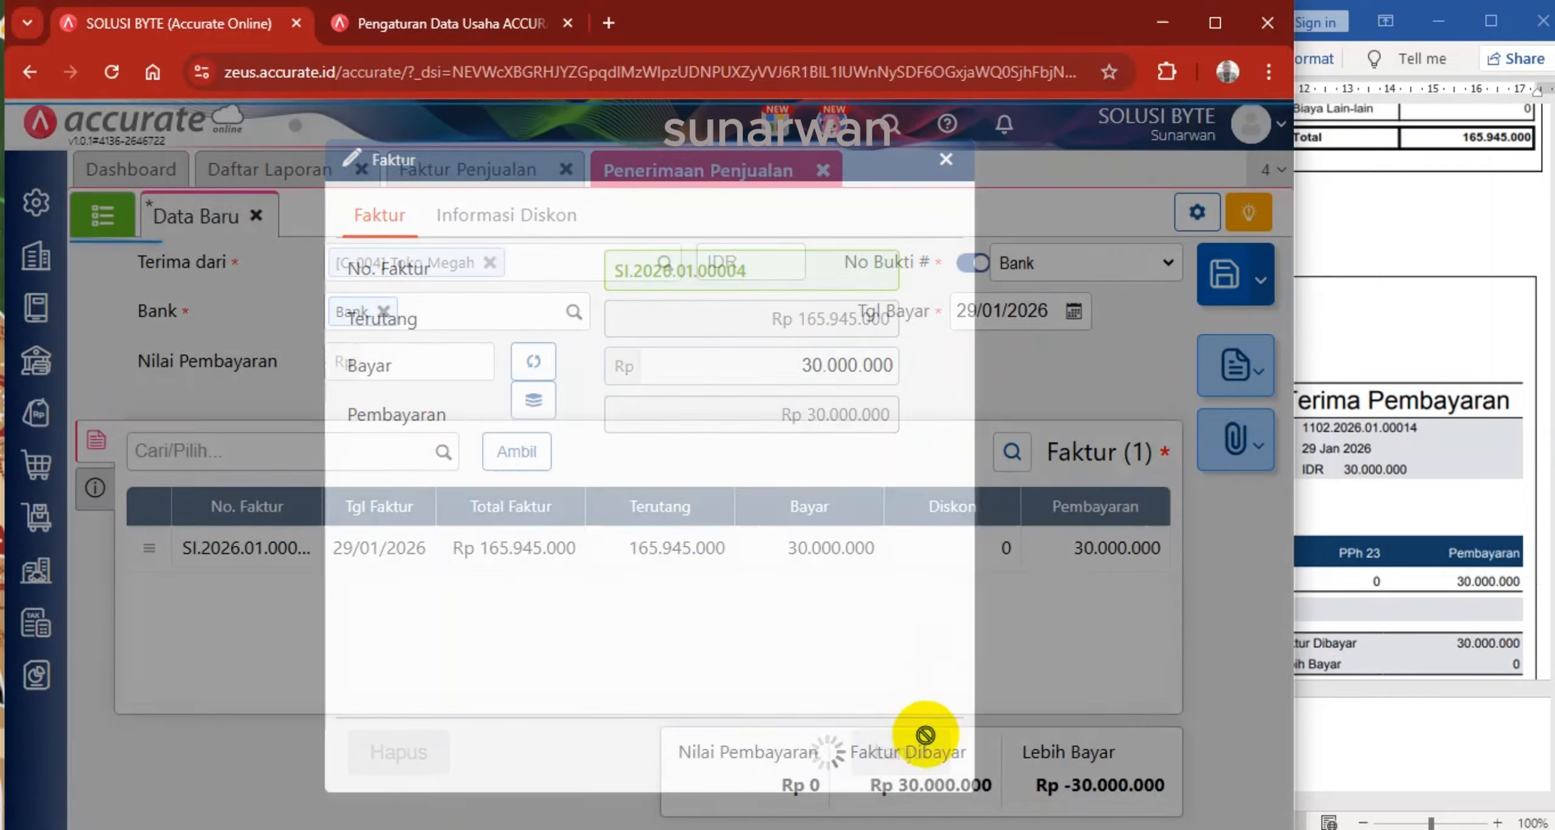
{"action": "left_click", "coordinate": [533, 364]}
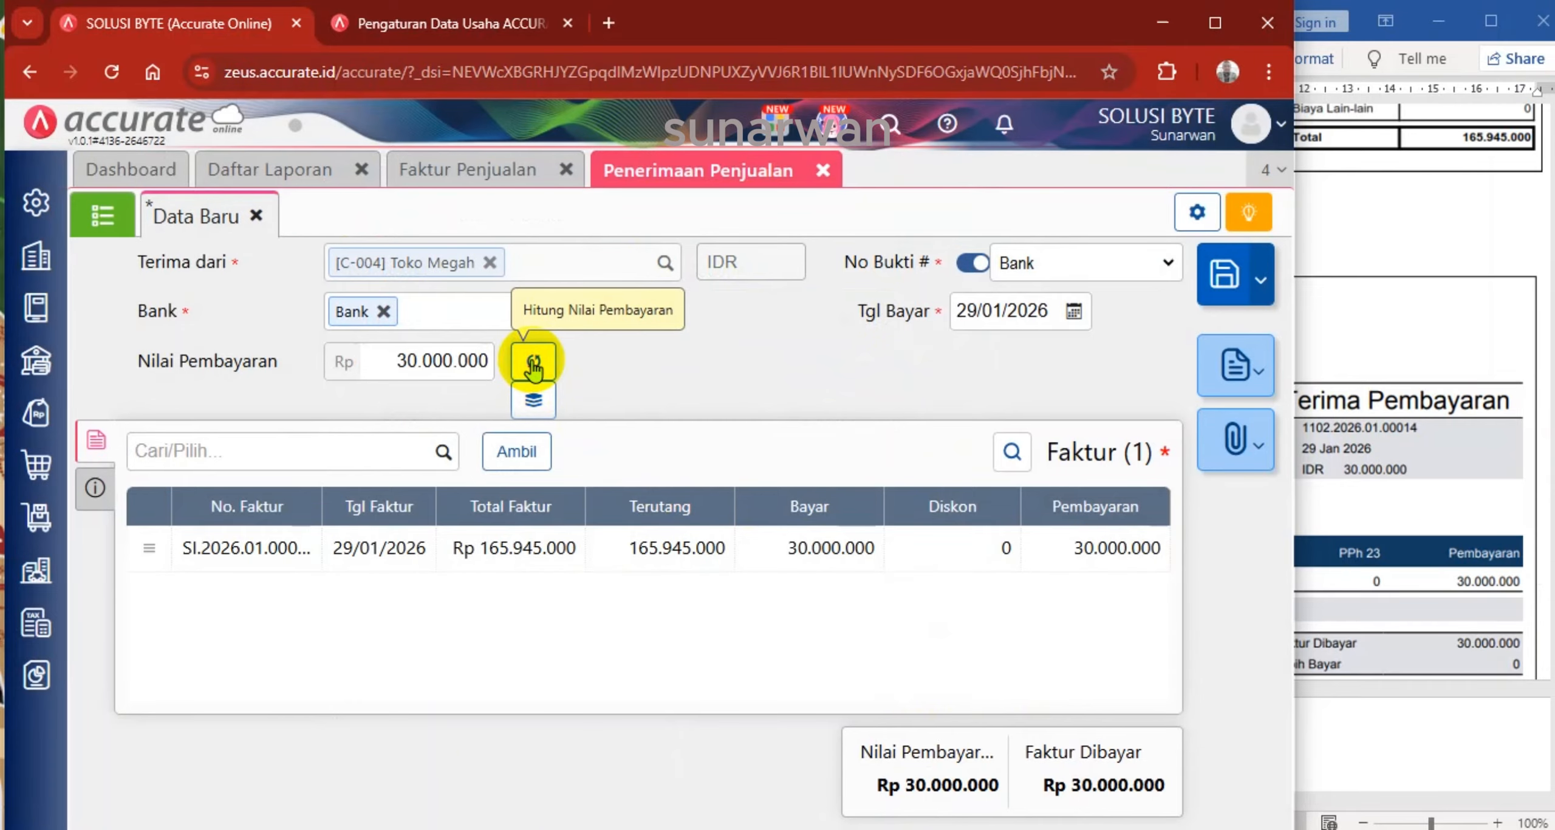
Choose the payment method (Metode Bayar) in the receipt's additional information and return to the invoice details
{"action": "left_click", "coordinate": [95, 486]}
{"action": "left_click", "coordinate": [410, 509]}
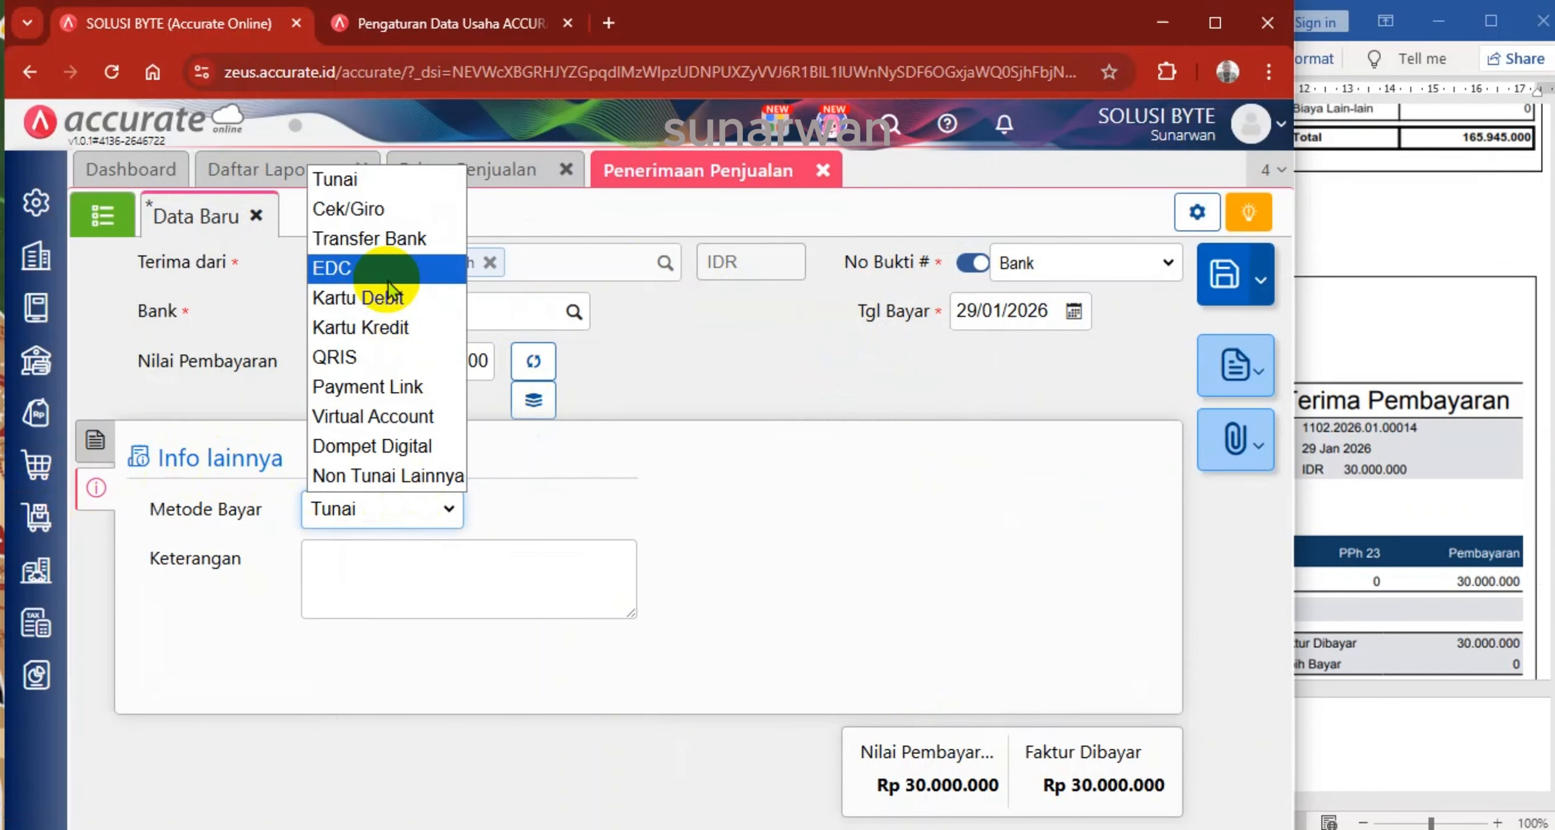
{"action": "left_click", "coordinate": [386, 257]}
{"action": "left_click", "coordinate": [94, 440]}
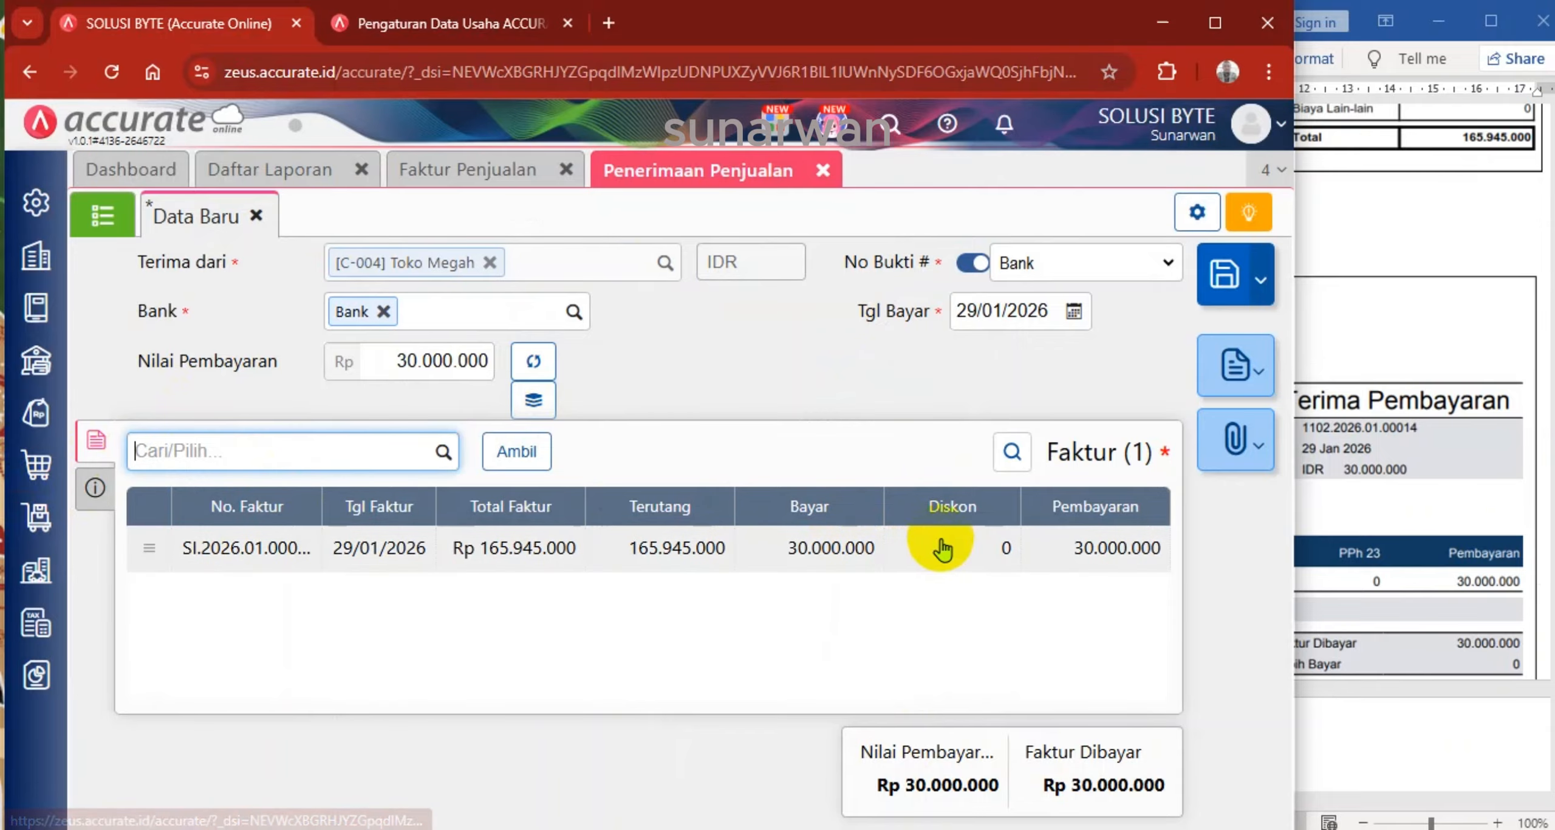
Check the receipt against Dokumen 25 in Word, save it, and close the sales invoice form
{"action": "left_click", "coordinate": [1352, 380]}
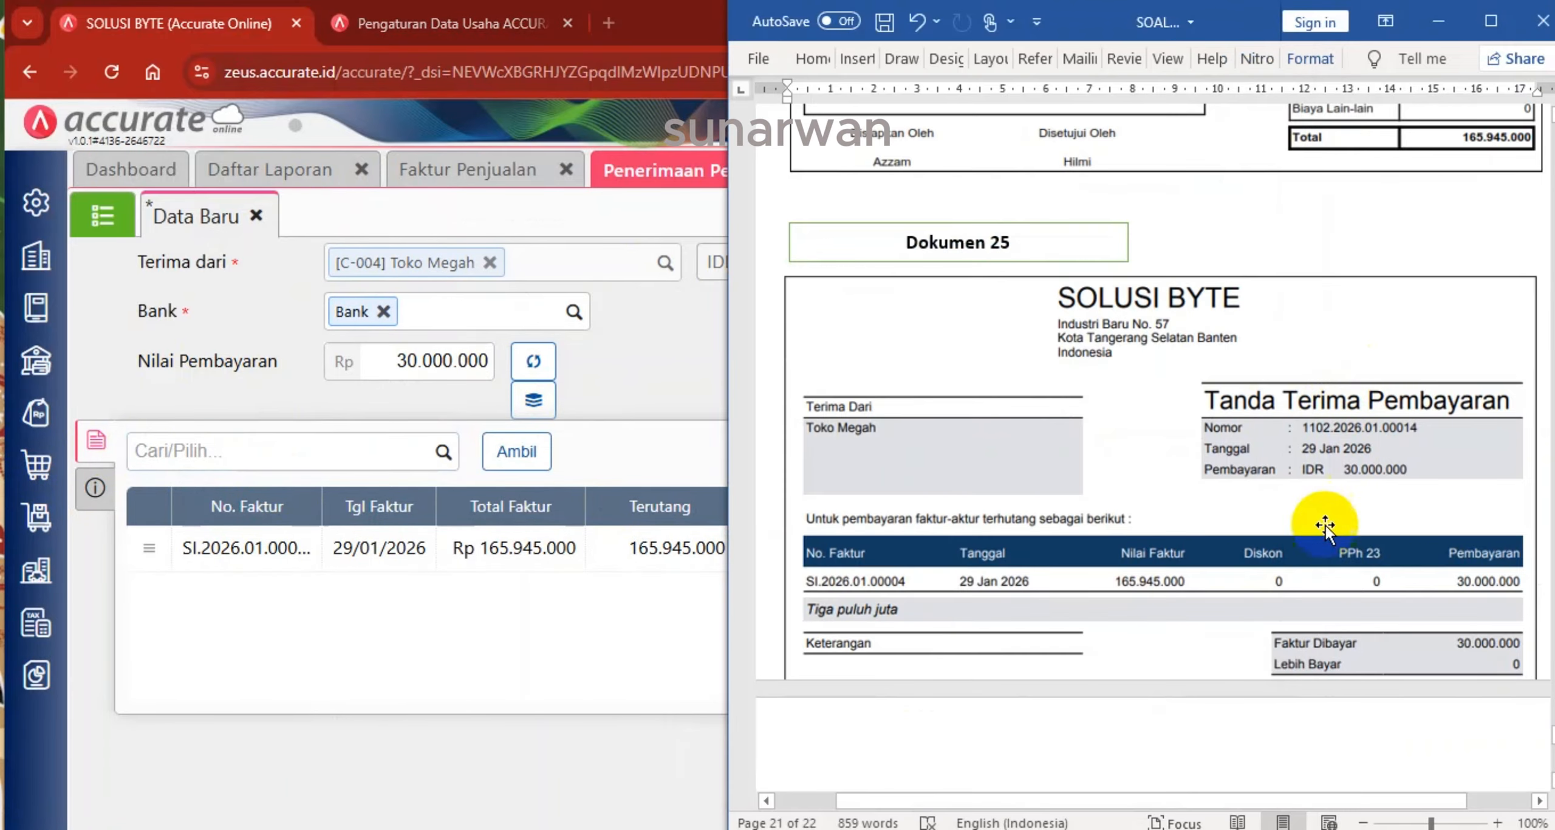
{"action": "left_click", "coordinate": [659, 347]}
{"action": "left_click", "coordinate": [1232, 283]}
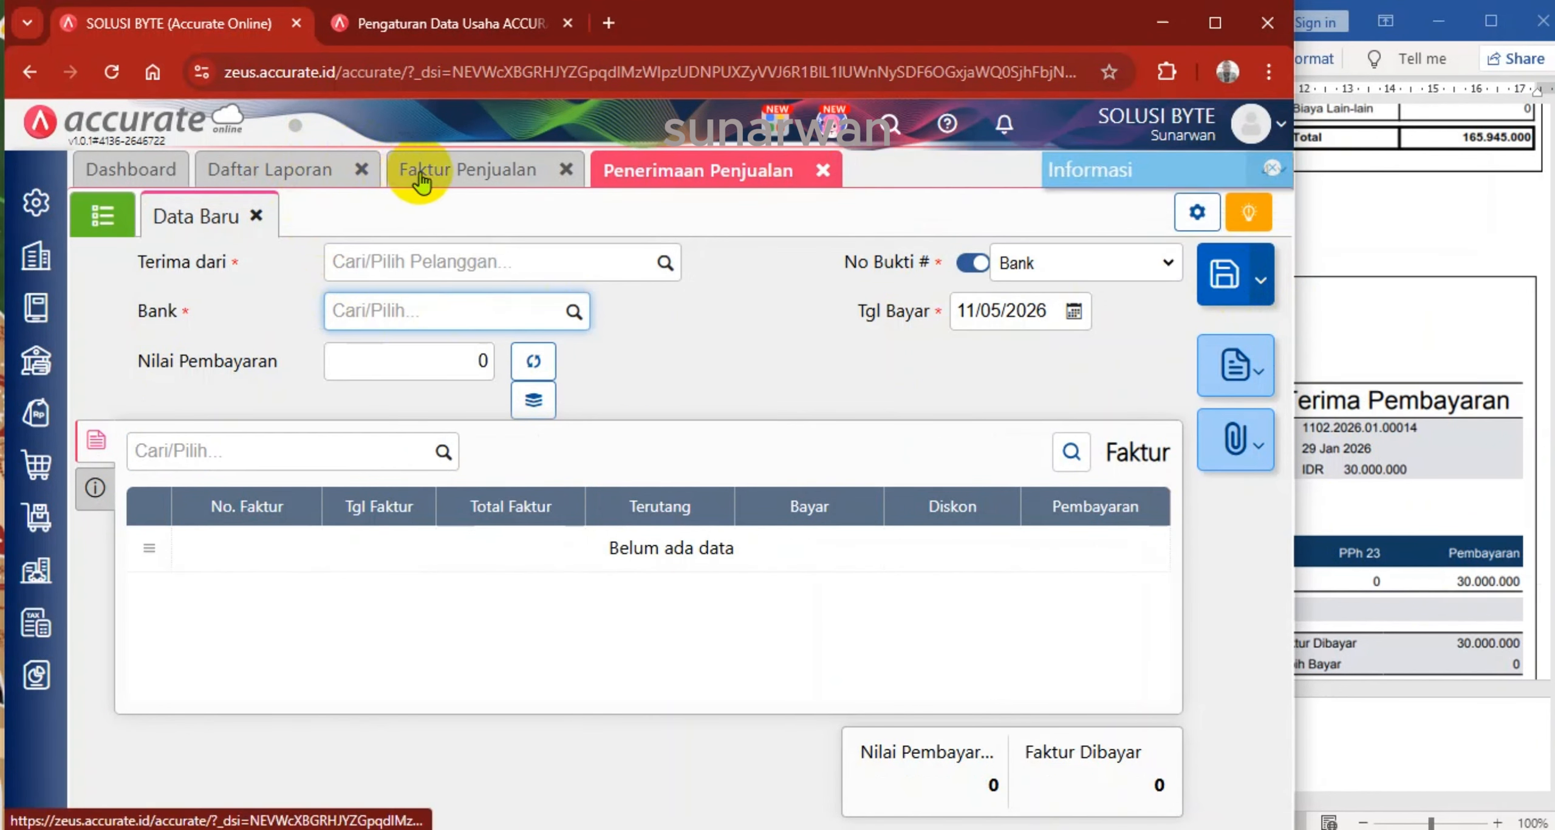
{"action": "left_click", "coordinate": [565, 170]}
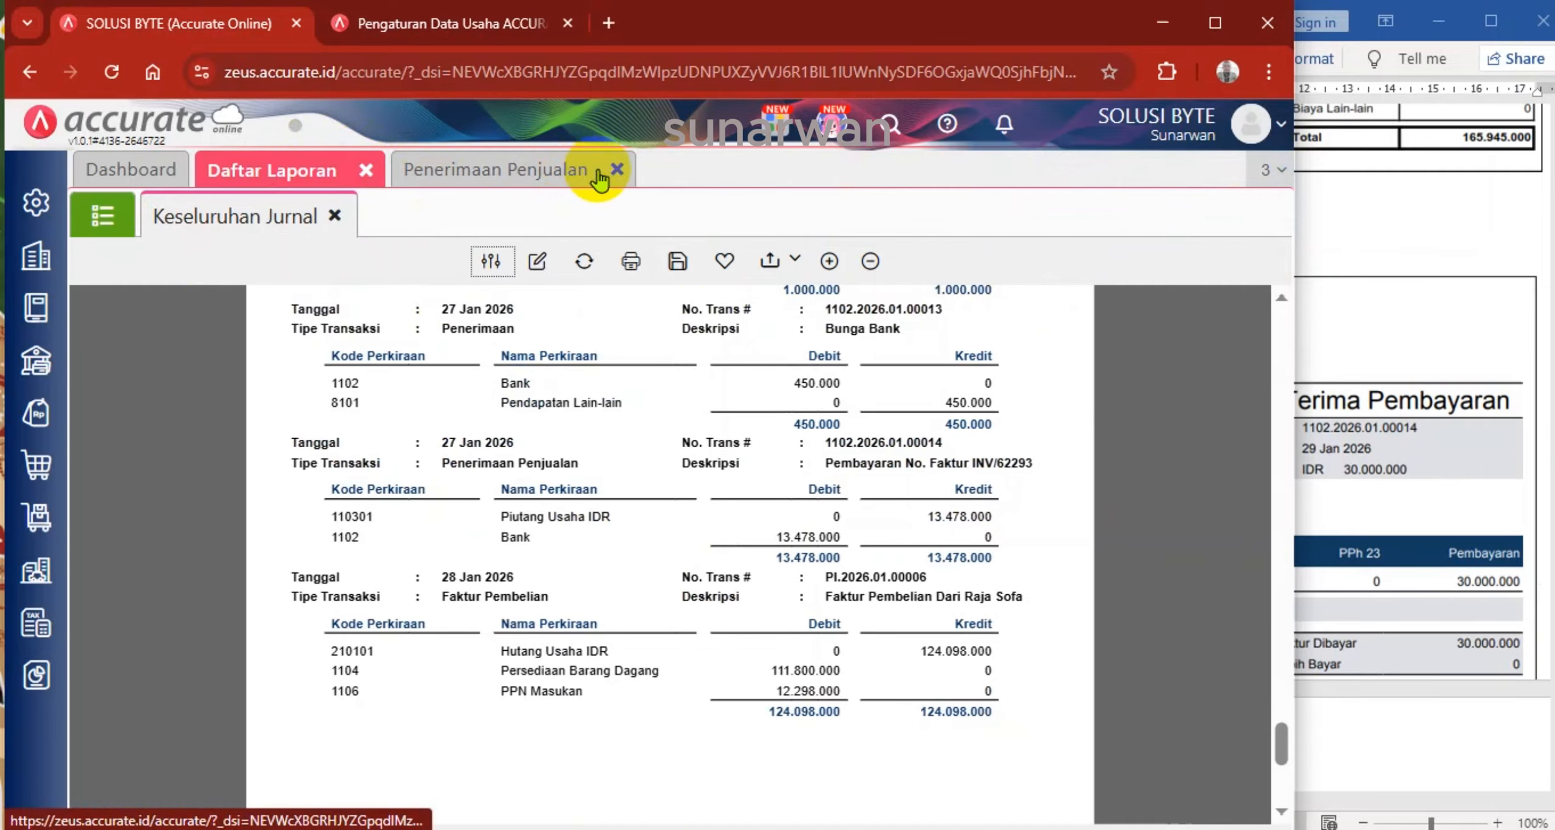
Refresh the Keseluruhan Jurnal report and examine the 29 Jan 2026 journal entries for the sales invoice and its payment
{"action": "left_click", "coordinate": [584, 263]}
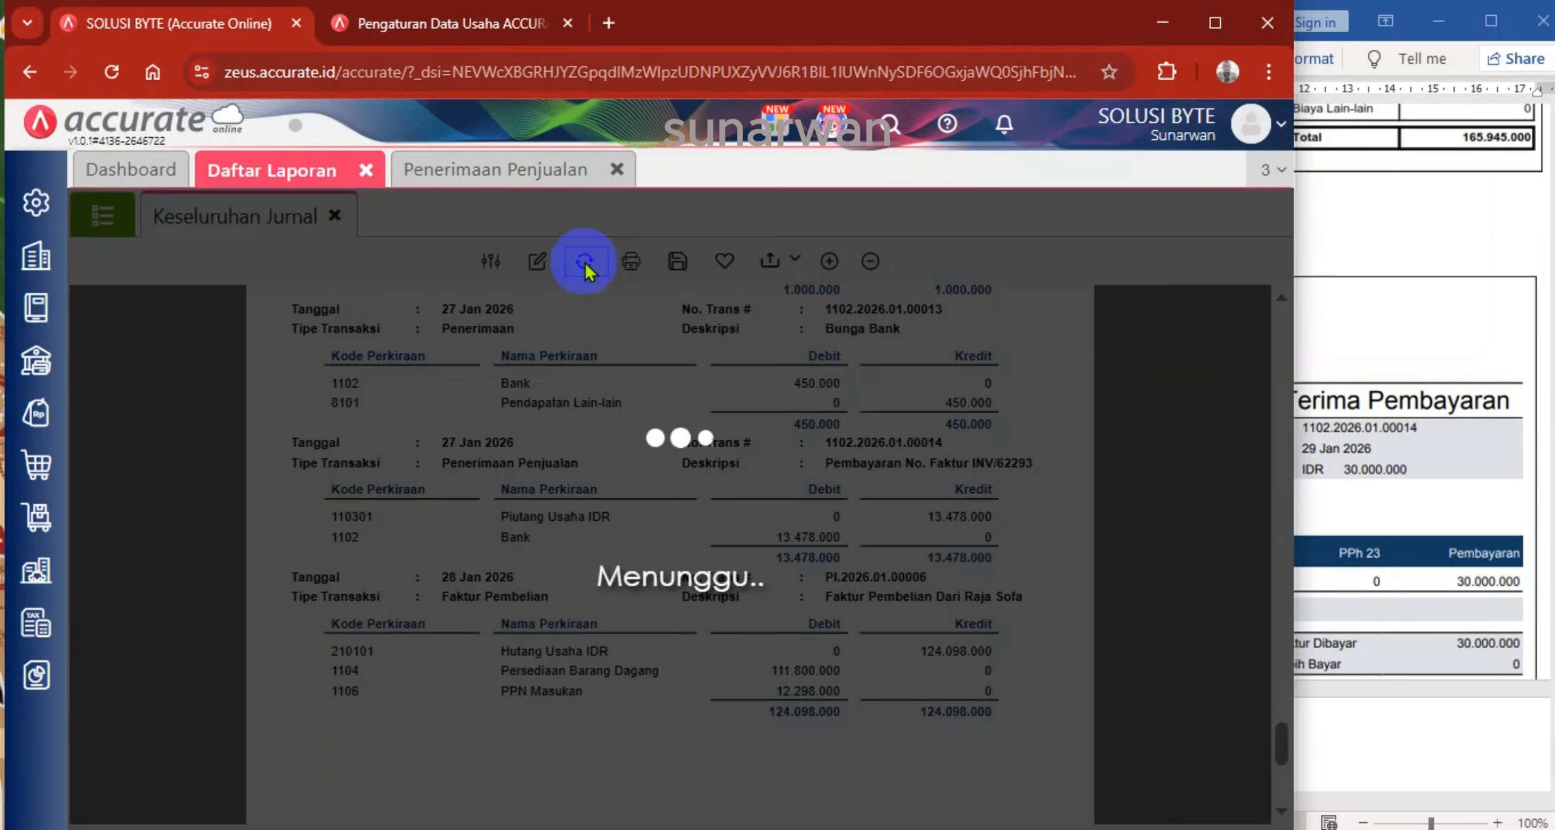
{"action": "left_click", "coordinate": [1475, 459]}
{"action": "scroll", "coordinate": [1306, 534], "scroll_direction": "down", "scroll_amount": 1}
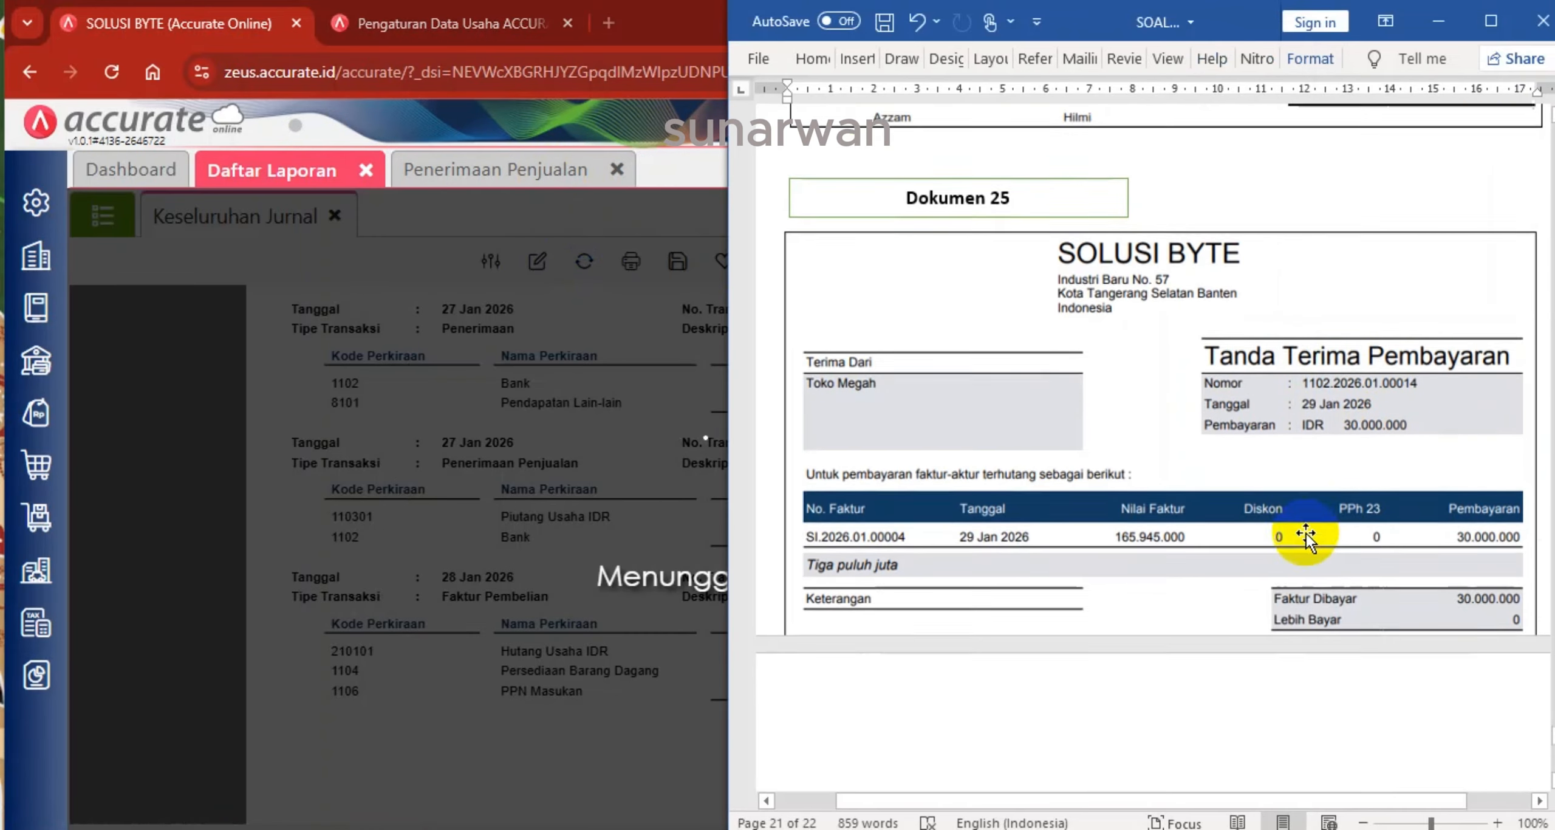
{"action": "scroll", "coordinate": [1306, 534], "scroll_direction": "down", "scroll_amount": 3}
{"action": "scroll", "coordinate": [1307, 531], "scroll_direction": "down", "scroll_amount": 3}
{"action": "left_click", "coordinate": [457, 366]}
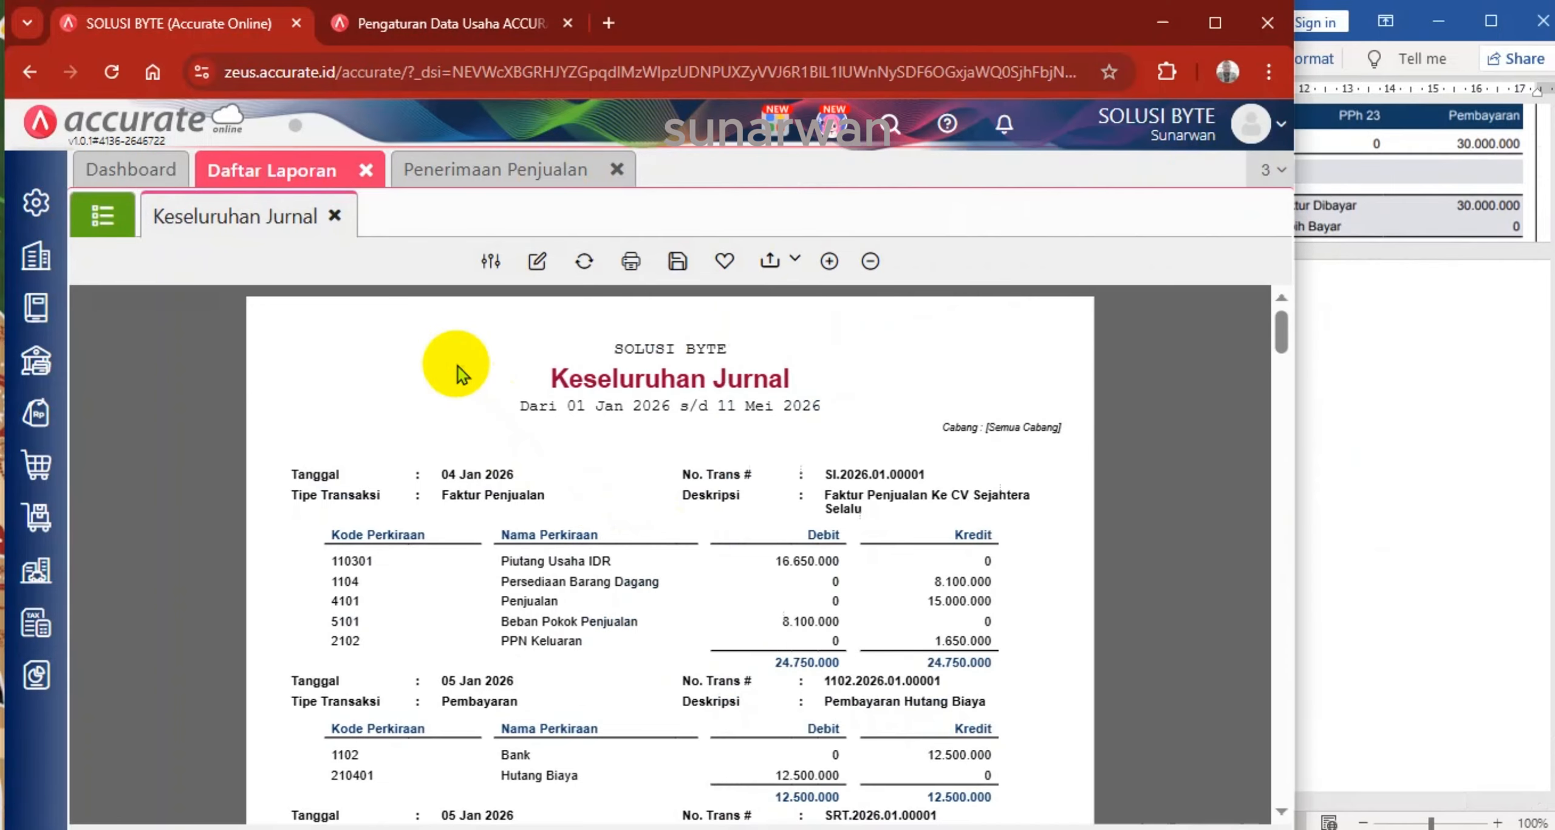
{"action": "left_click_drag", "start_coordinate": [1282, 333], "coordinate": [1322, 785]}
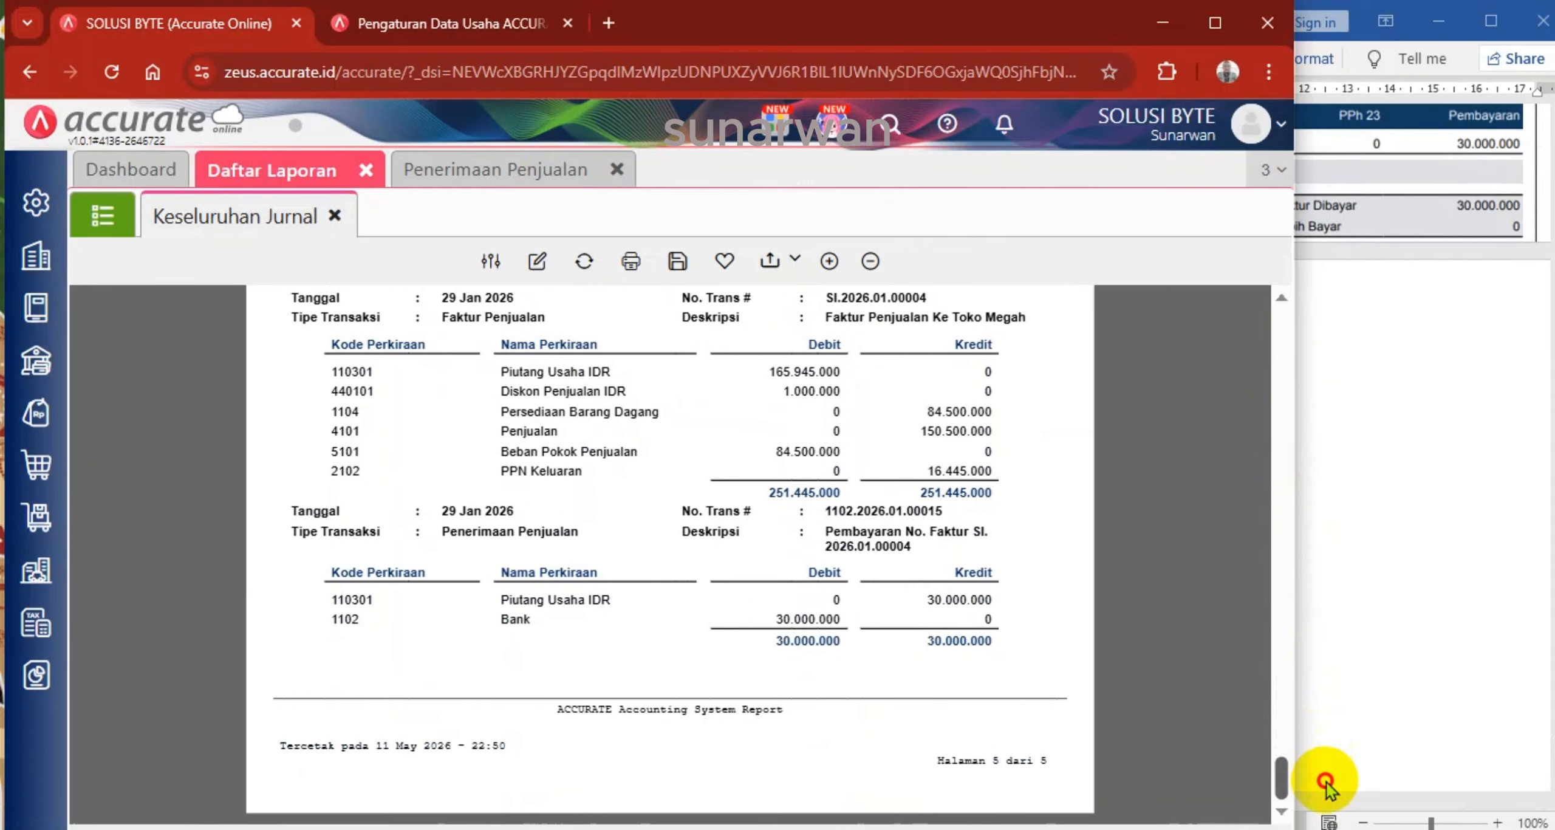
Return to the Word document and read the Penyesuaian memo JV-03 of 31 January 2026 following Dokumen 25
{"action": "left_click", "coordinate": [1435, 23]}
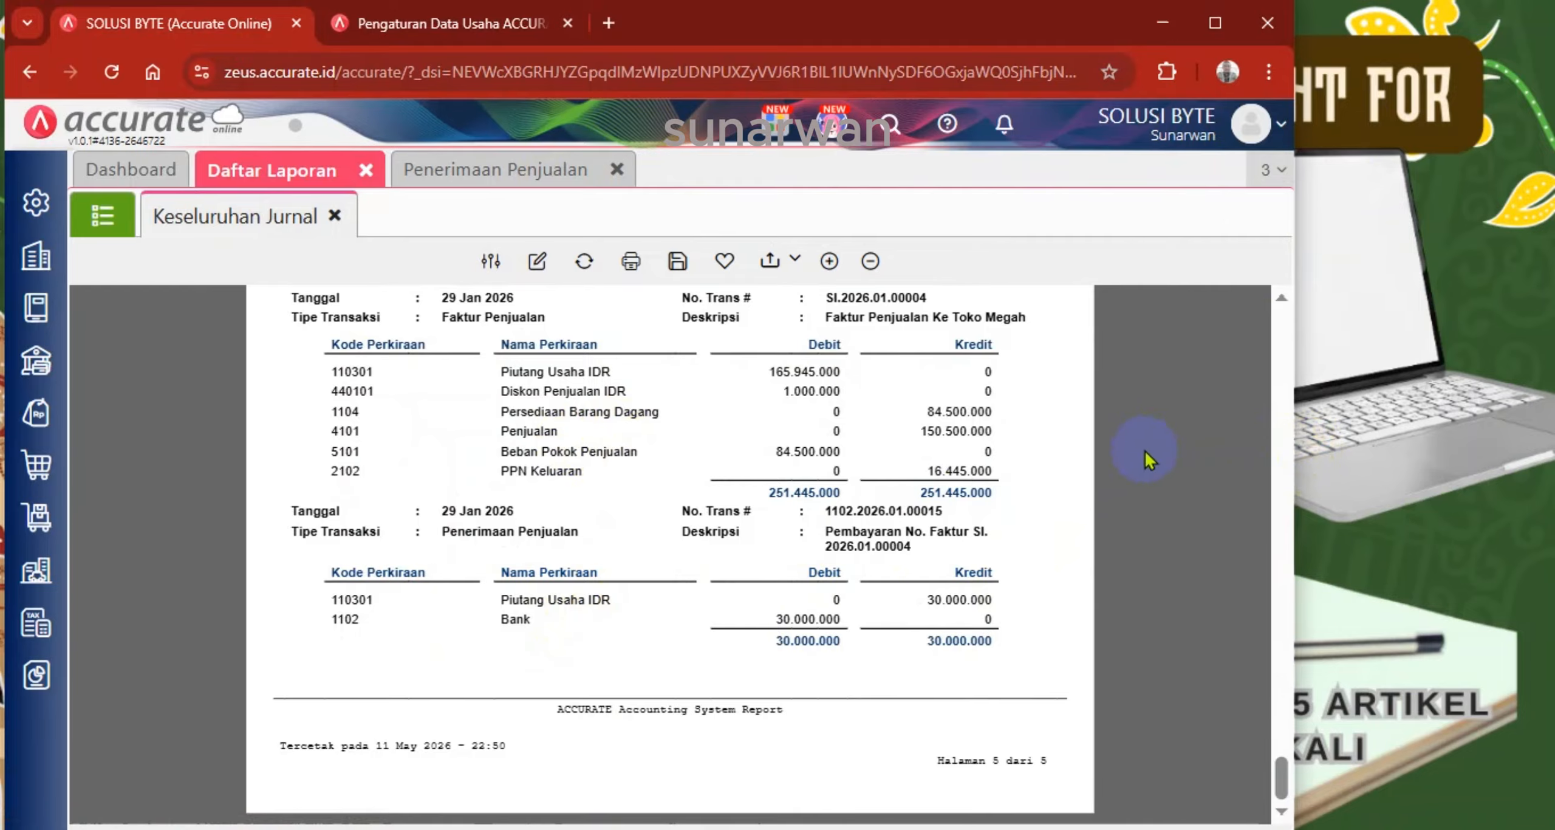
{"action": "left_click", "coordinate": [666, 828]}
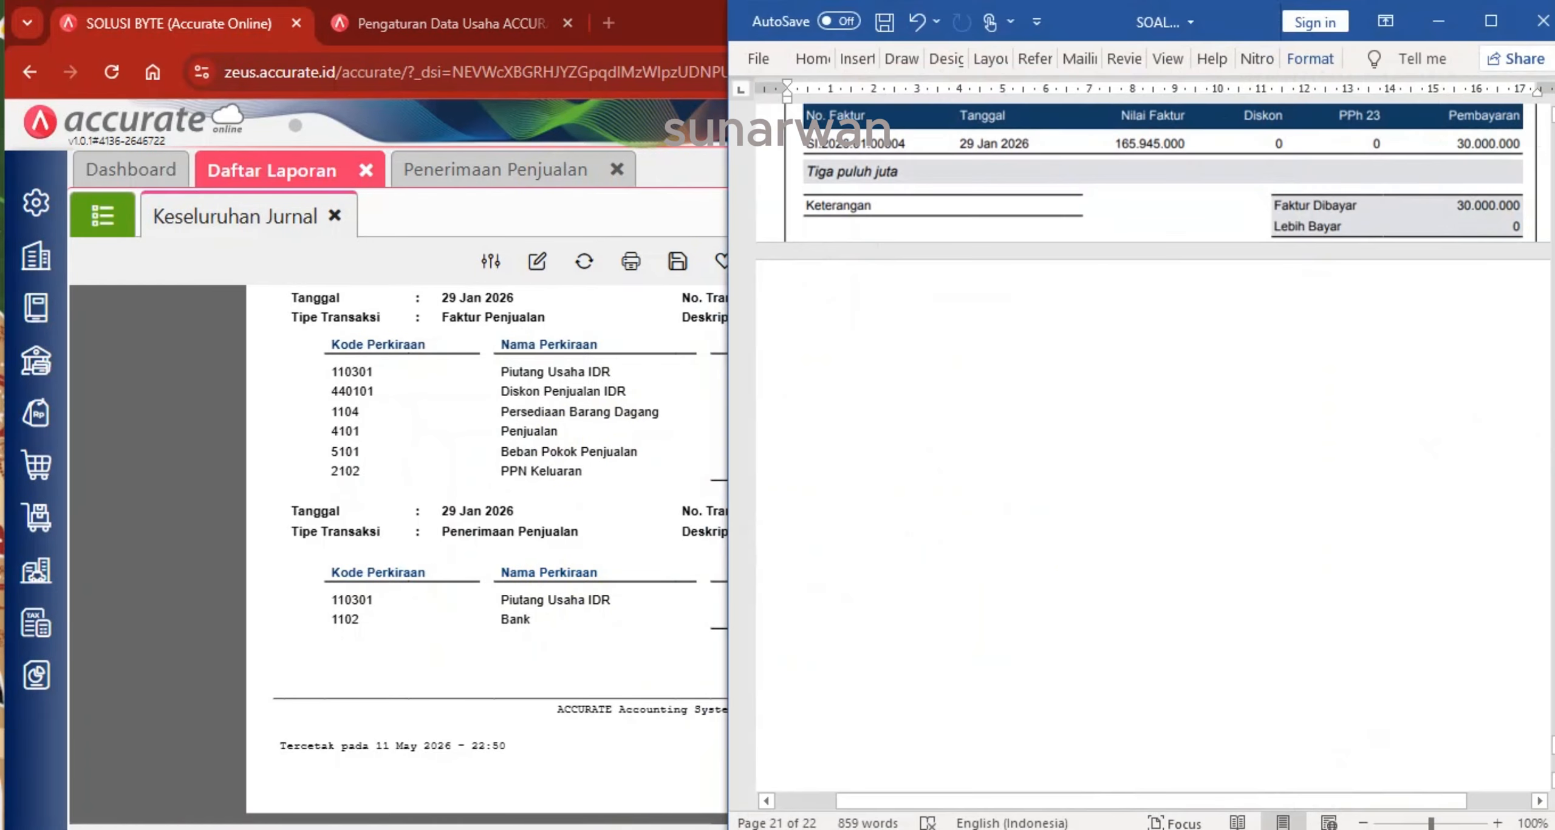
{"action": "scroll", "coordinate": [1196, 470], "scroll_direction": "up", "scroll_amount": 5}
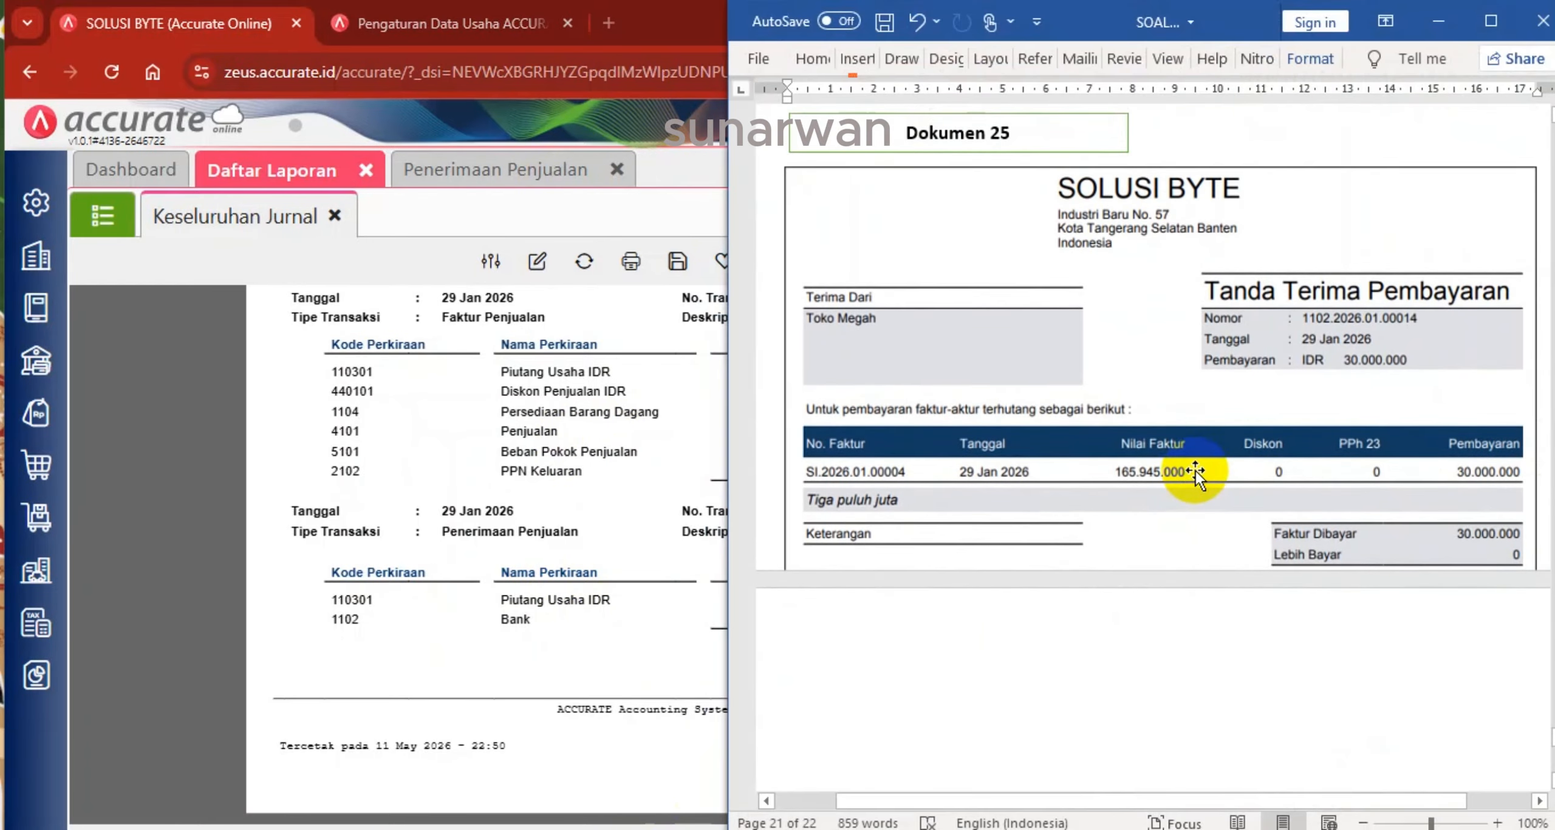
{"action": "scroll", "coordinate": [1195, 470], "scroll_direction": "down", "scroll_amount": 3}
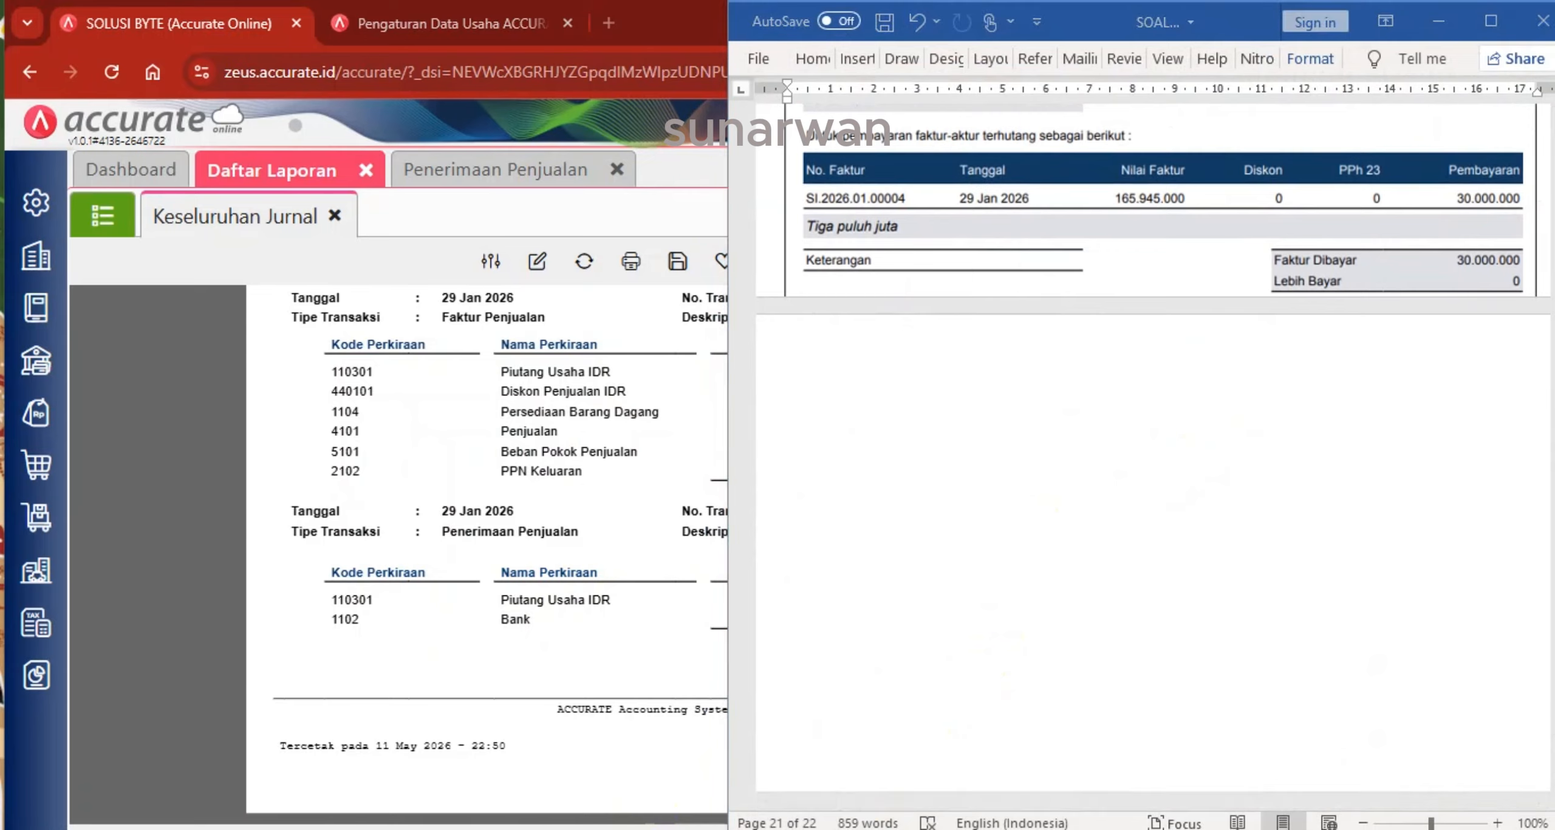
{"action": "scroll", "coordinate": [887, 476], "scroll_direction": "down", "scroll_amount": 6}
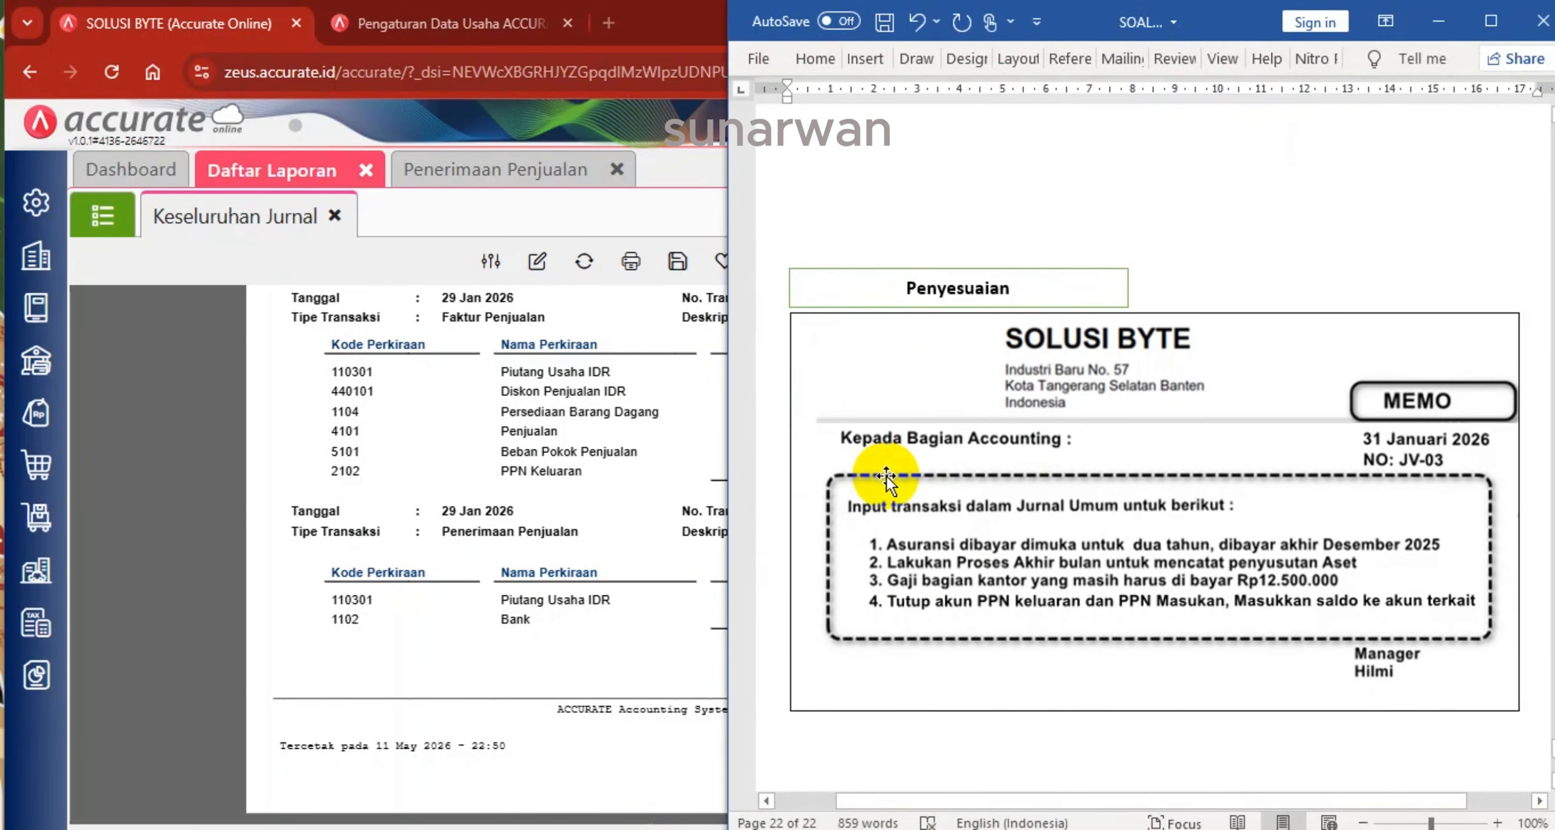
{"action": "scroll", "coordinate": [886, 477], "scroll_direction": "down", "scroll_amount": 2}
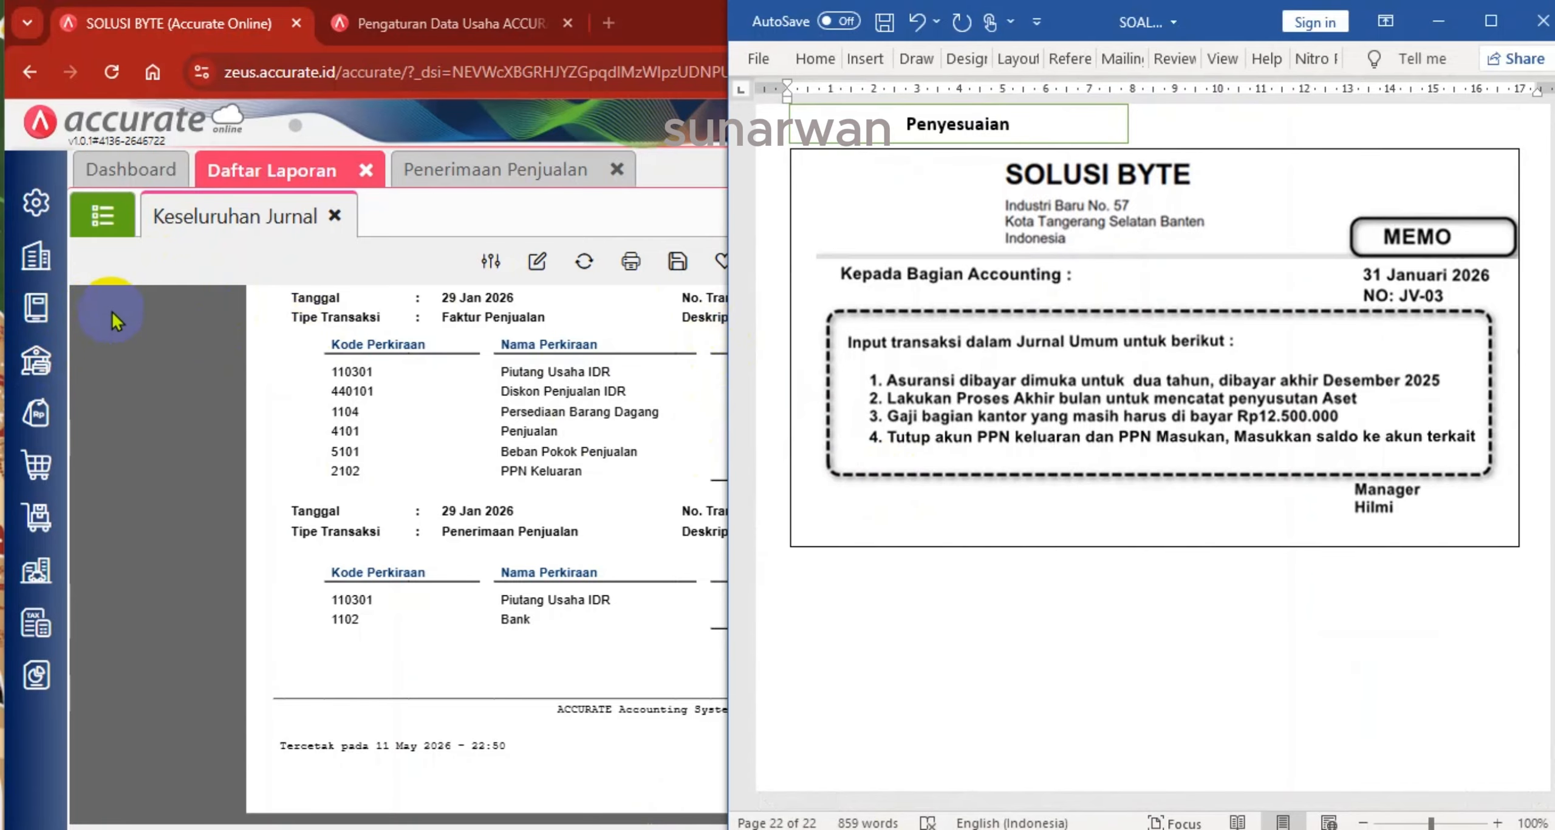
Open the Akun Perkiraan list and check the Asuransi Dibayar Dimuka balance against the insurance item in the Word memo
{"action": "left_click", "coordinate": [30, 310]}
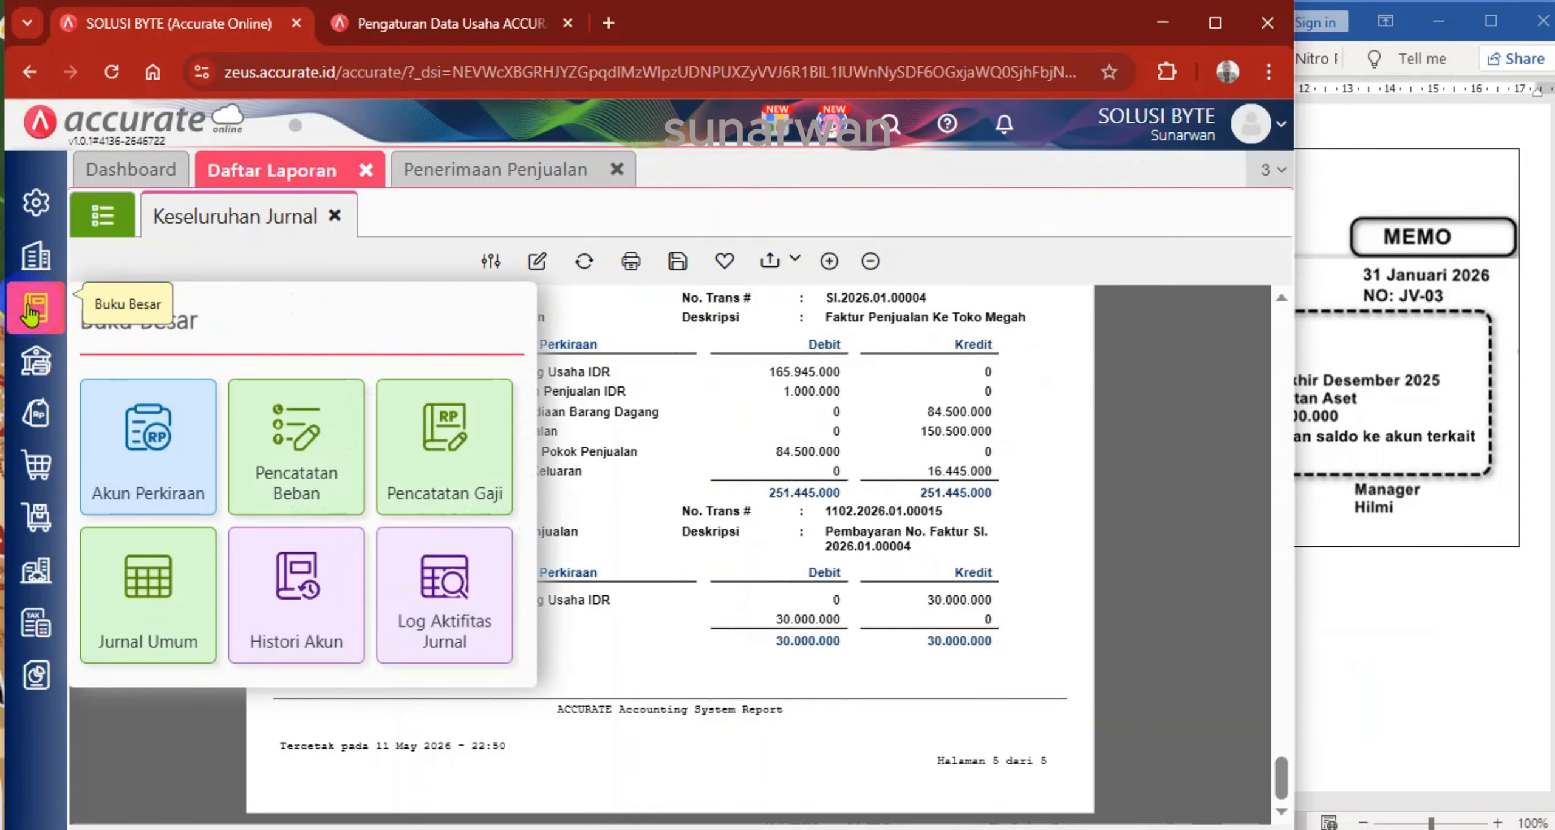
{"action": "left_click", "coordinate": [149, 444]}
{"action": "left_click", "coordinate": [1306, 471]}
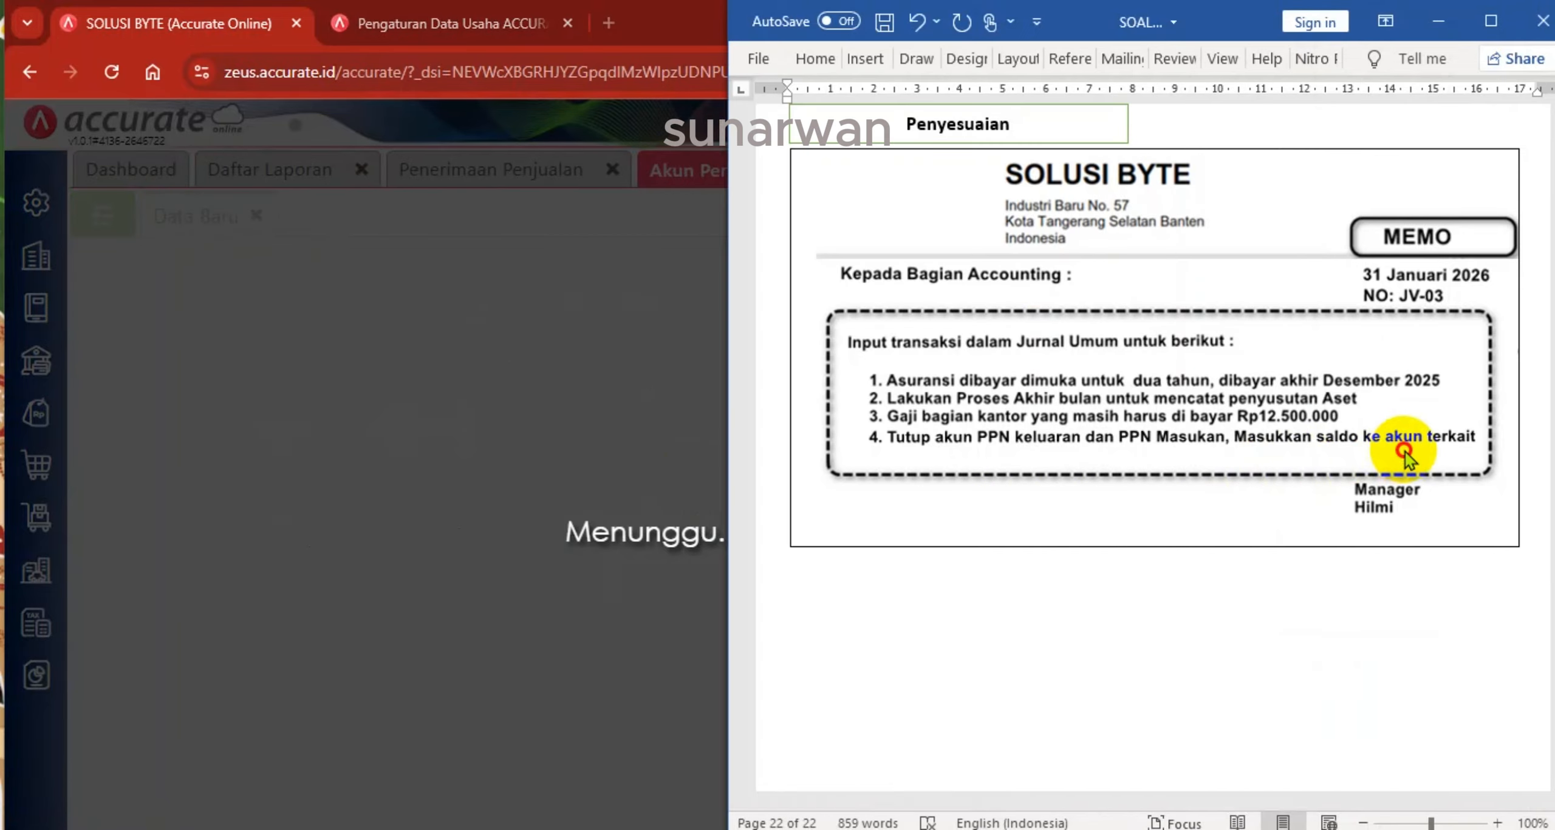
{"action": "left_click", "coordinate": [104, 213]}
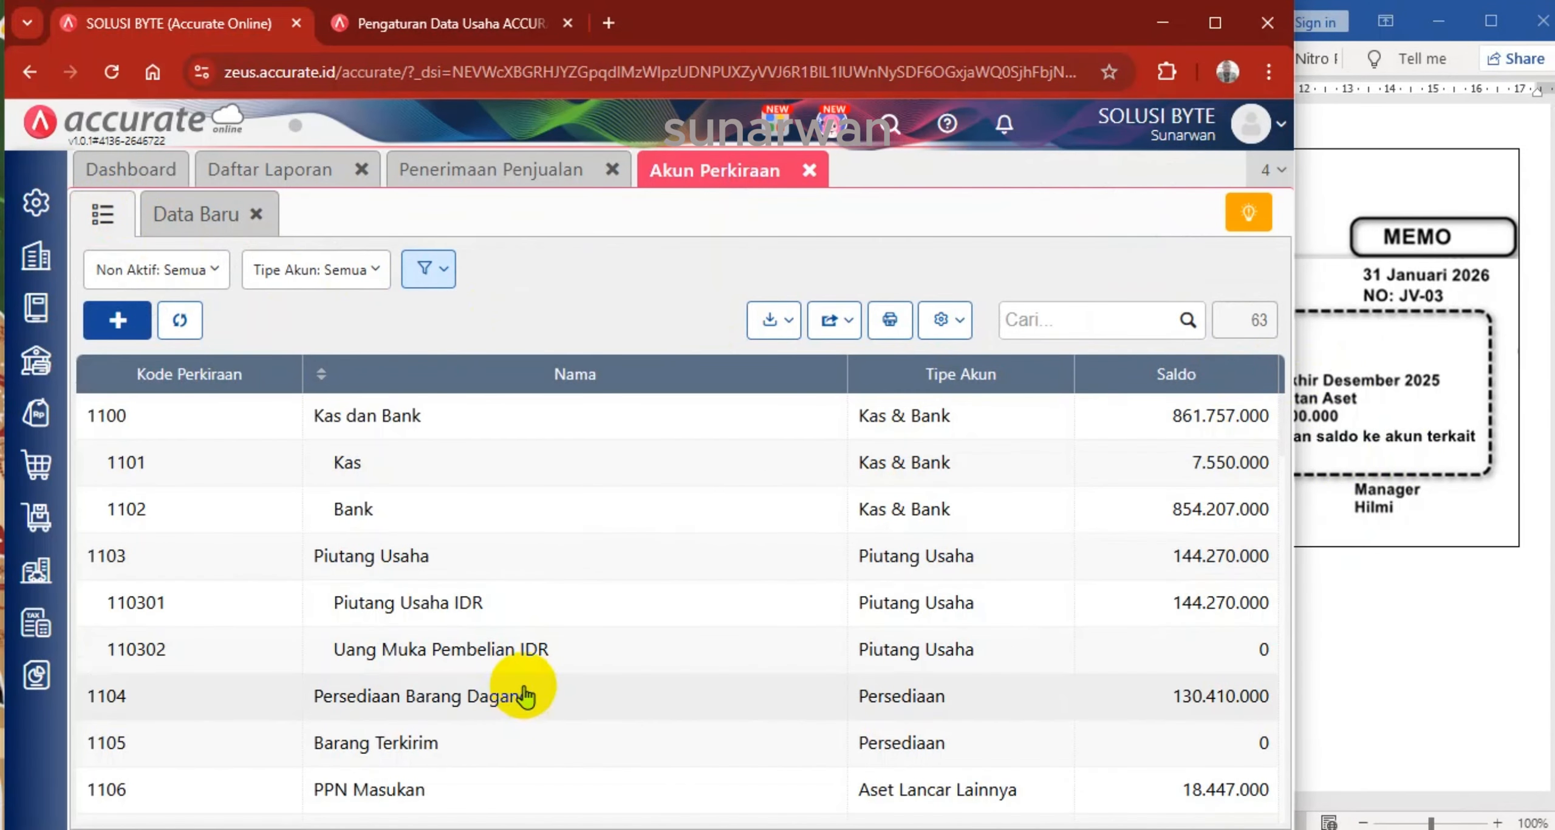
{"action": "scroll", "coordinate": [525, 738], "scroll_direction": "down", "scroll_amount": 3}
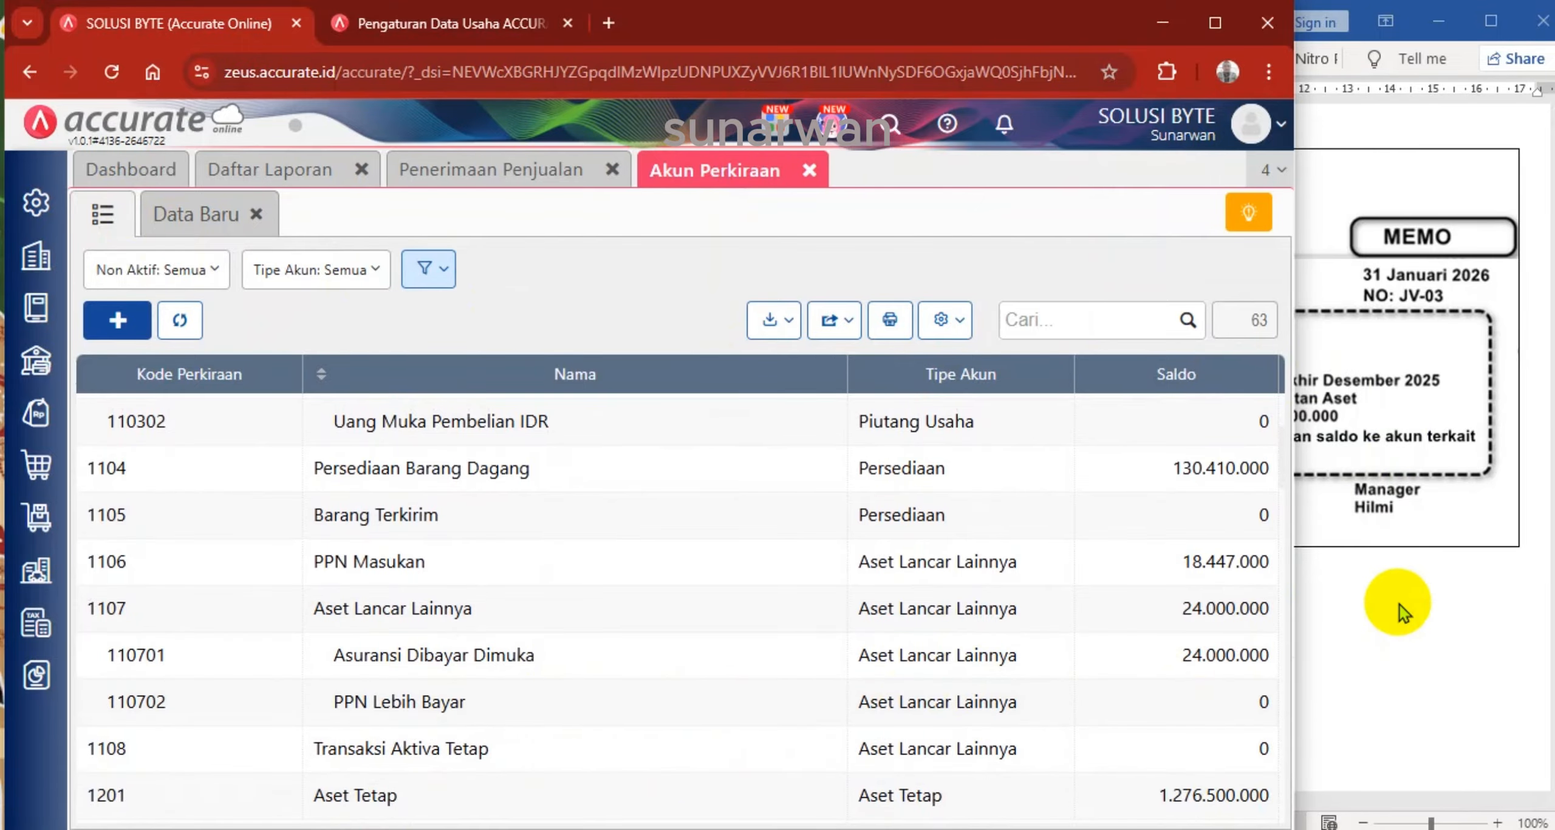
{"action": "left_click", "coordinate": [1400, 605]}
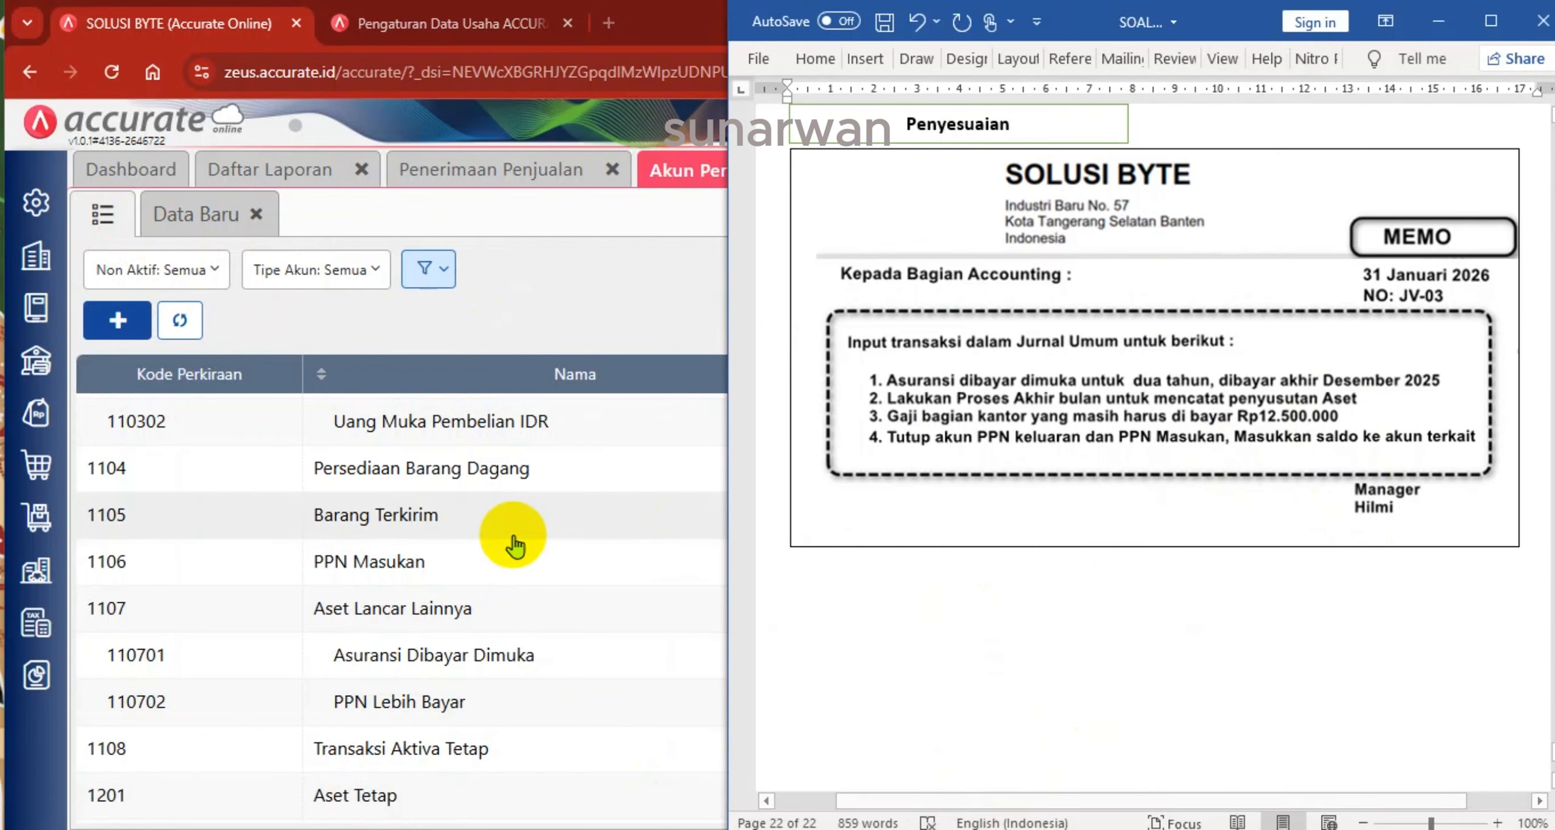
{"action": "left_click", "coordinate": [638, 282]}
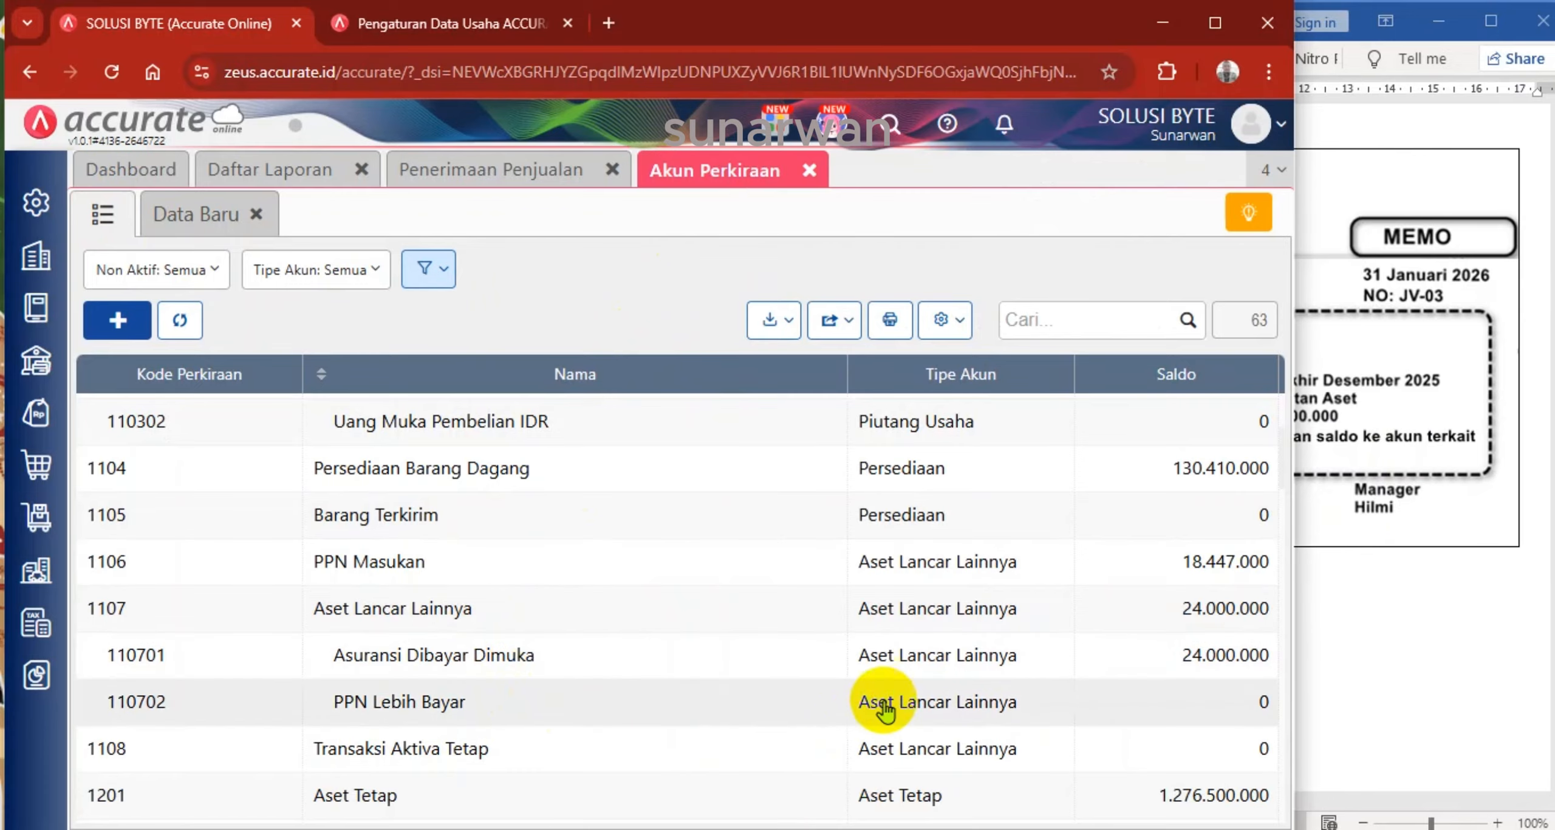
{"action": "left_click", "coordinate": [1378, 580]}
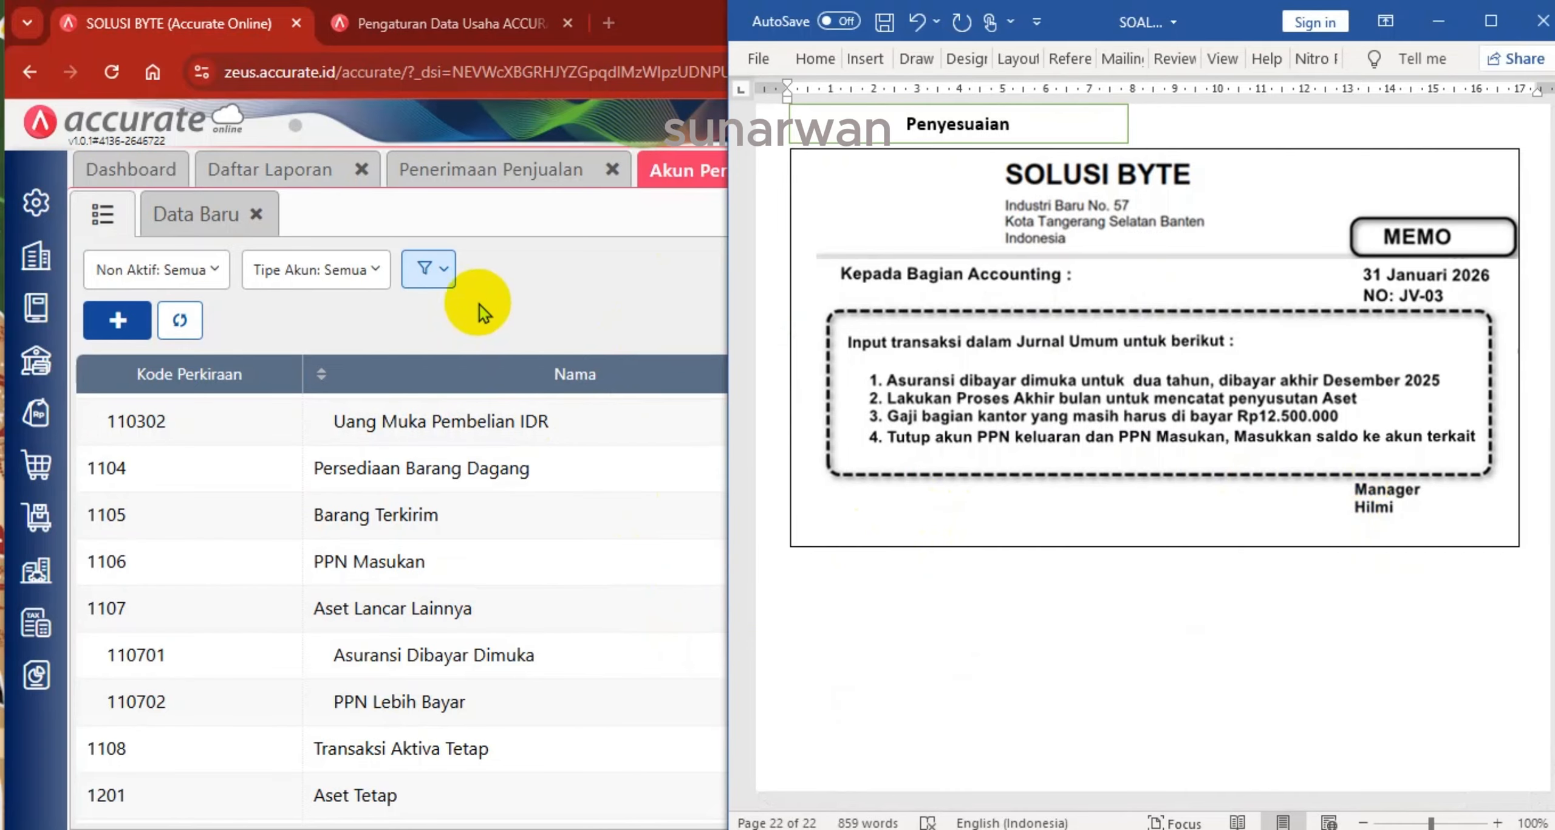
Start a new Jurnal Umum entry and set its date to 31/01/2026
{"action": "left_click", "coordinate": [31, 311]}
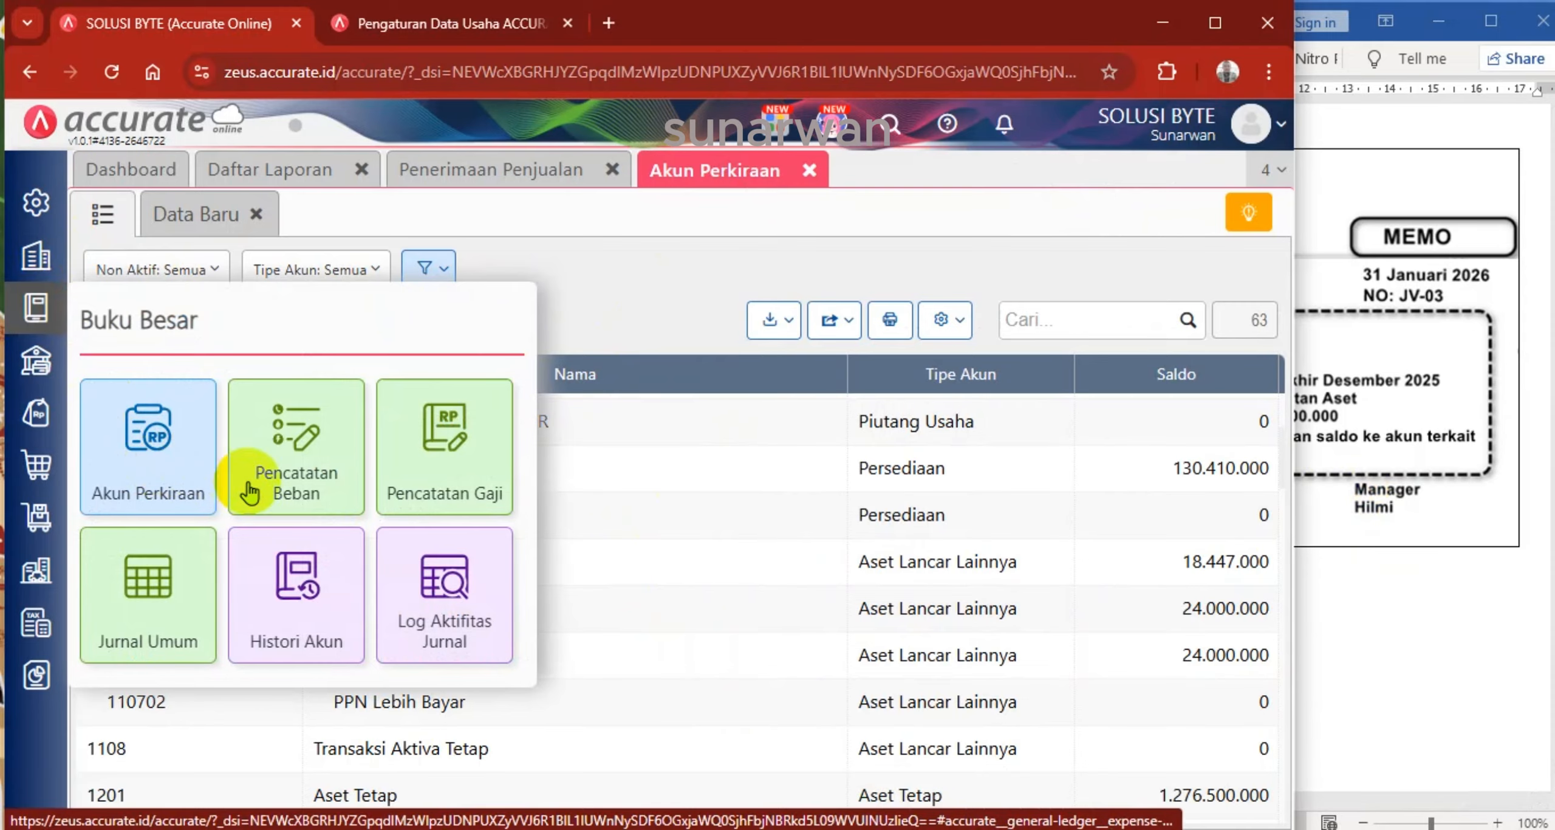
{"action": "left_click", "coordinate": [159, 595]}
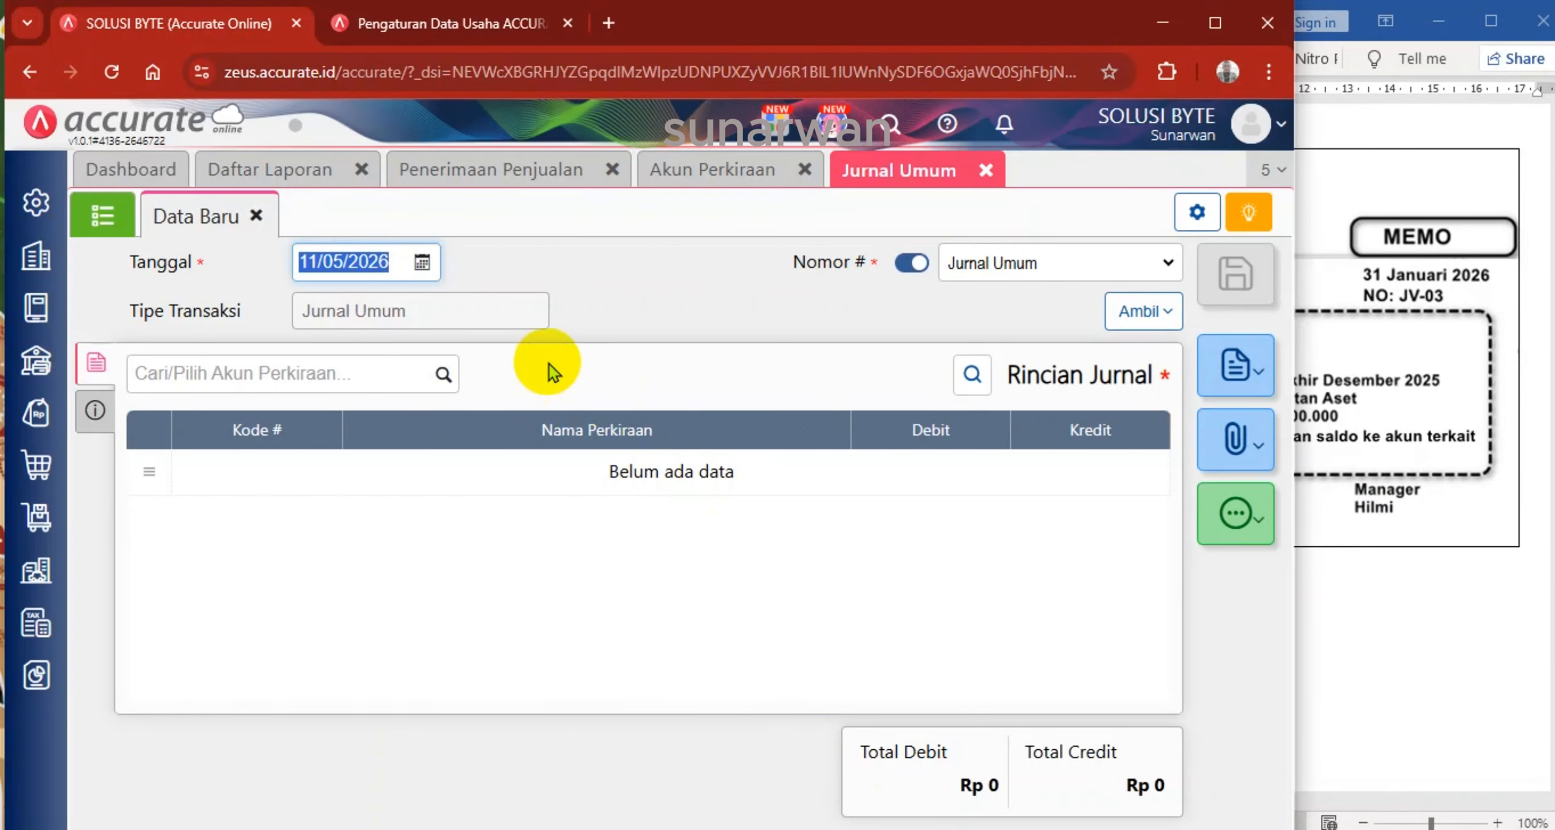
{"action": "type", "text": "31/"}
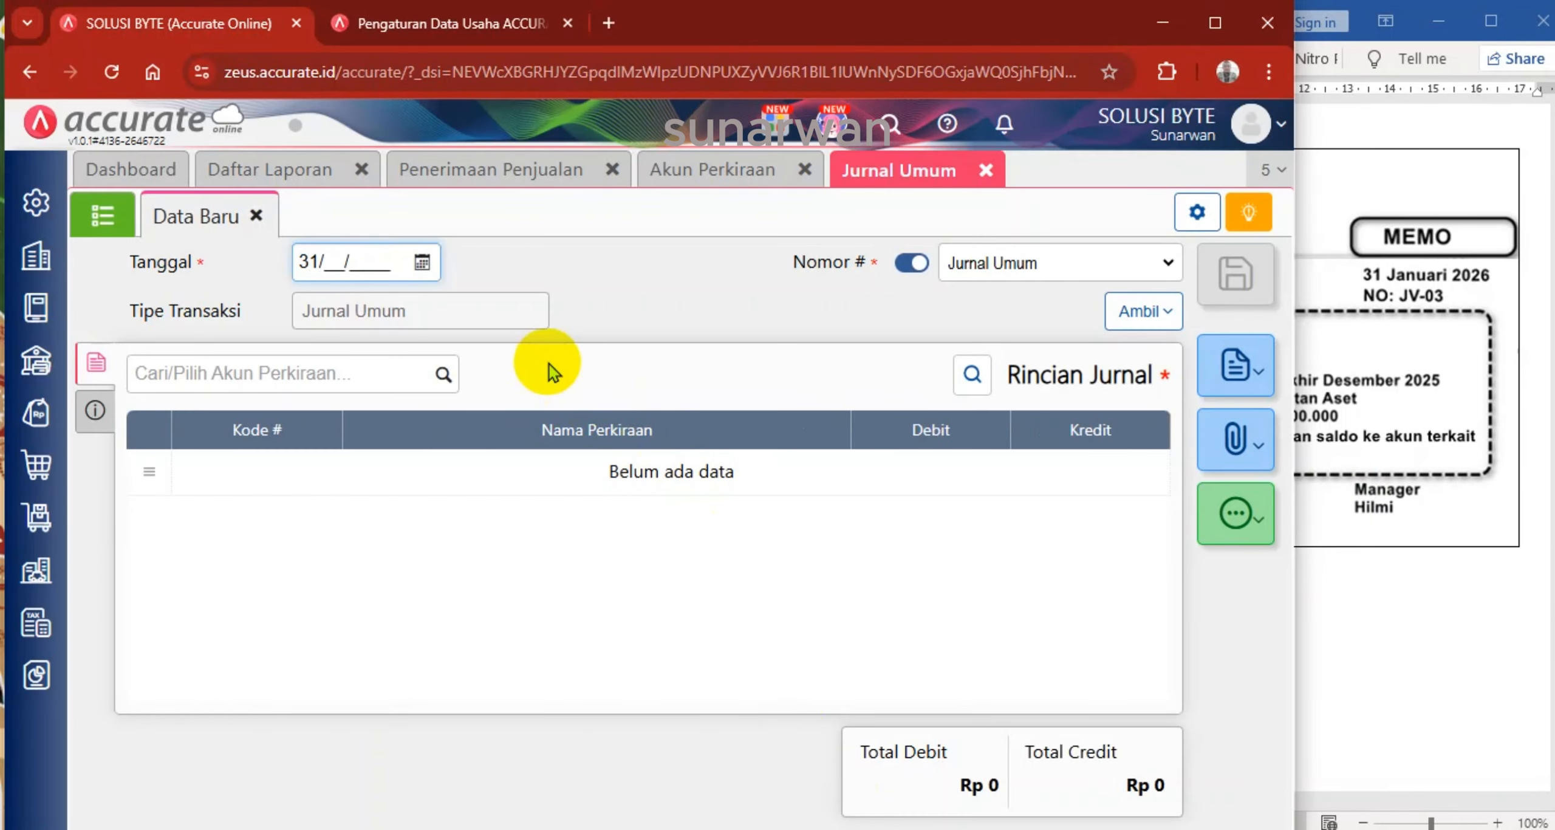
{"action": "type", "text": "01/2026"}
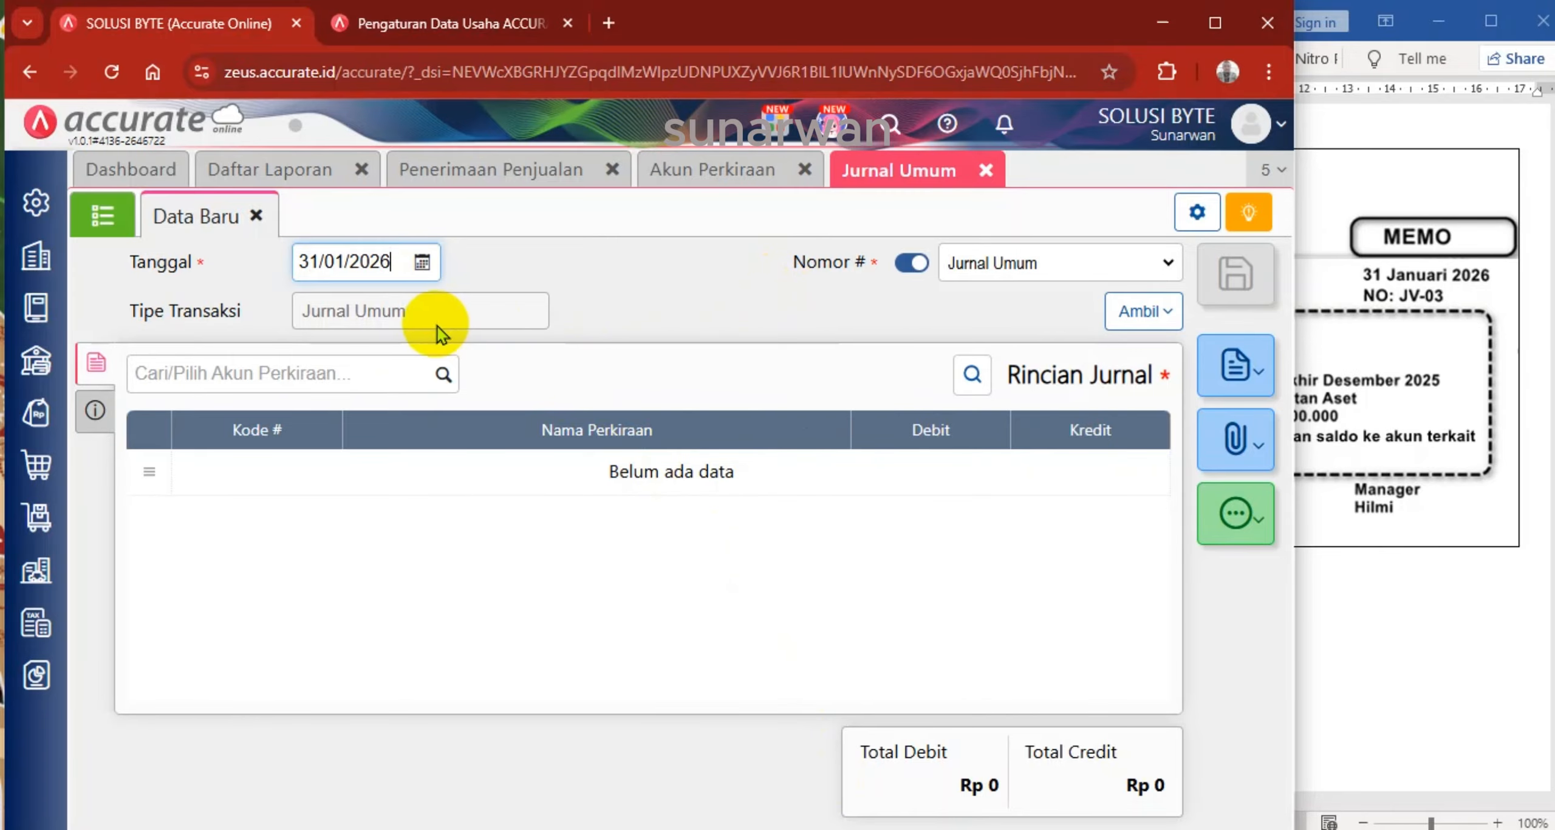
Add the Beban Asuransi account (6103) to the journal with a debit of Rp 1.000.000
{"action": "left_click", "coordinate": [444, 381]}
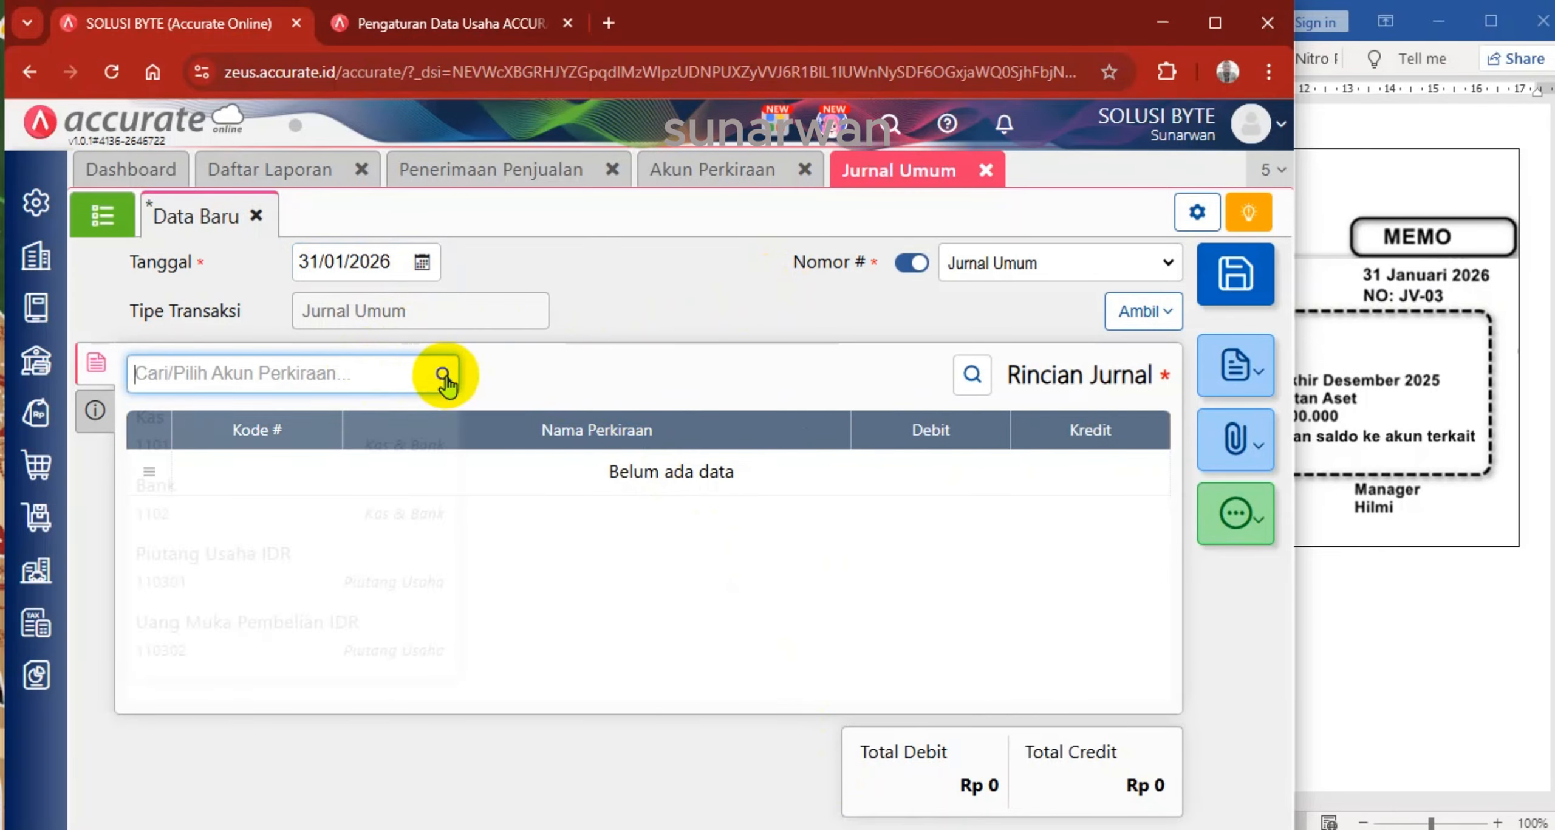
{"action": "type", "text": "asuransi"}
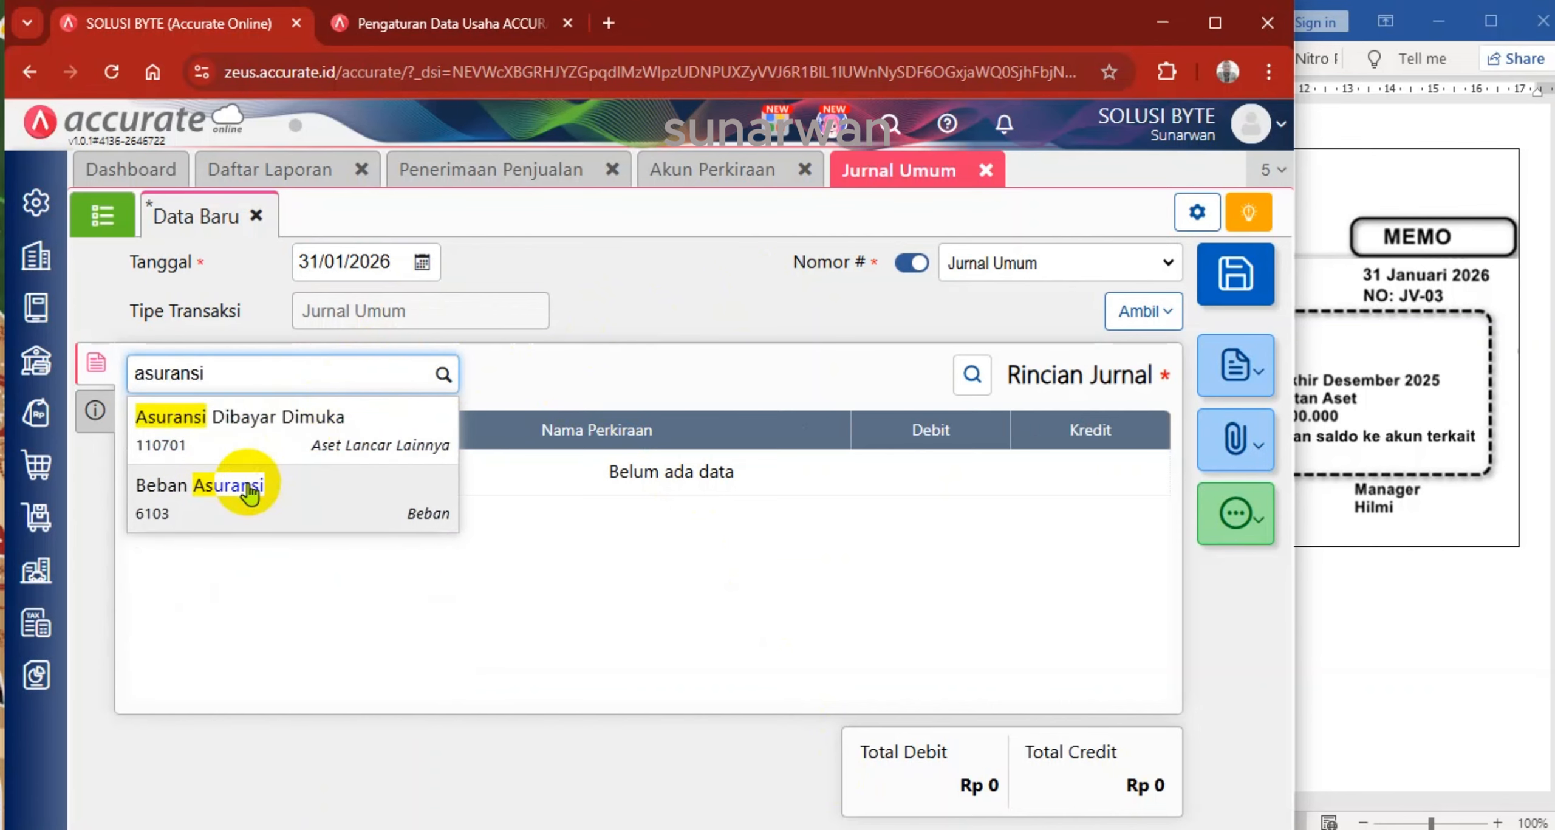
{"action": "left_click", "coordinate": [248, 489]}
{"action": "left_click", "coordinate": [750, 418]}
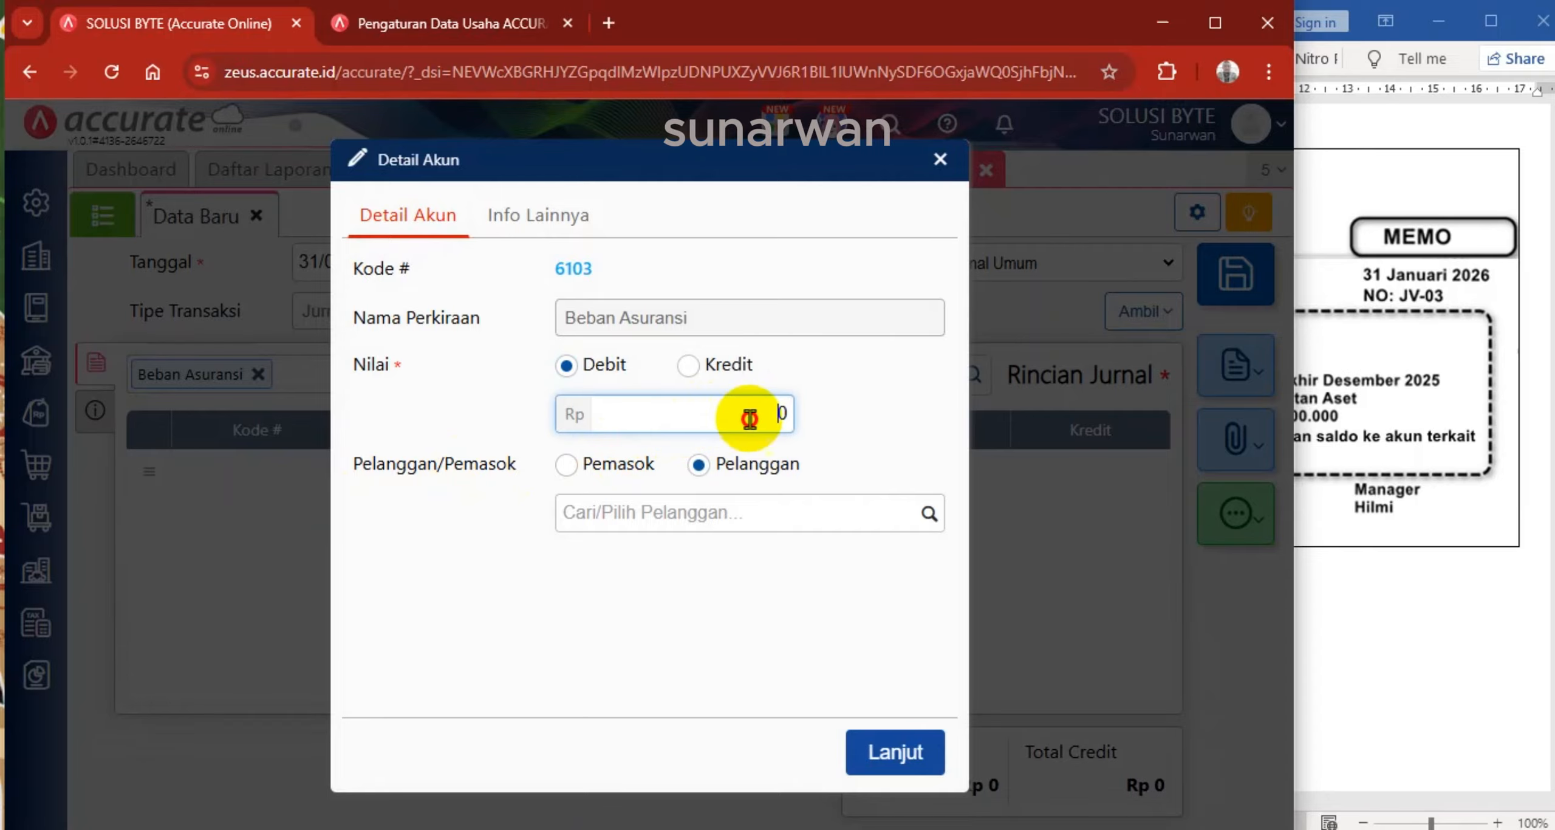
{"action": "left_click_drag", "start_coordinate": [749, 418], "coordinate": [831, 428]}
{"action": "type", "text": "1.000.00"}
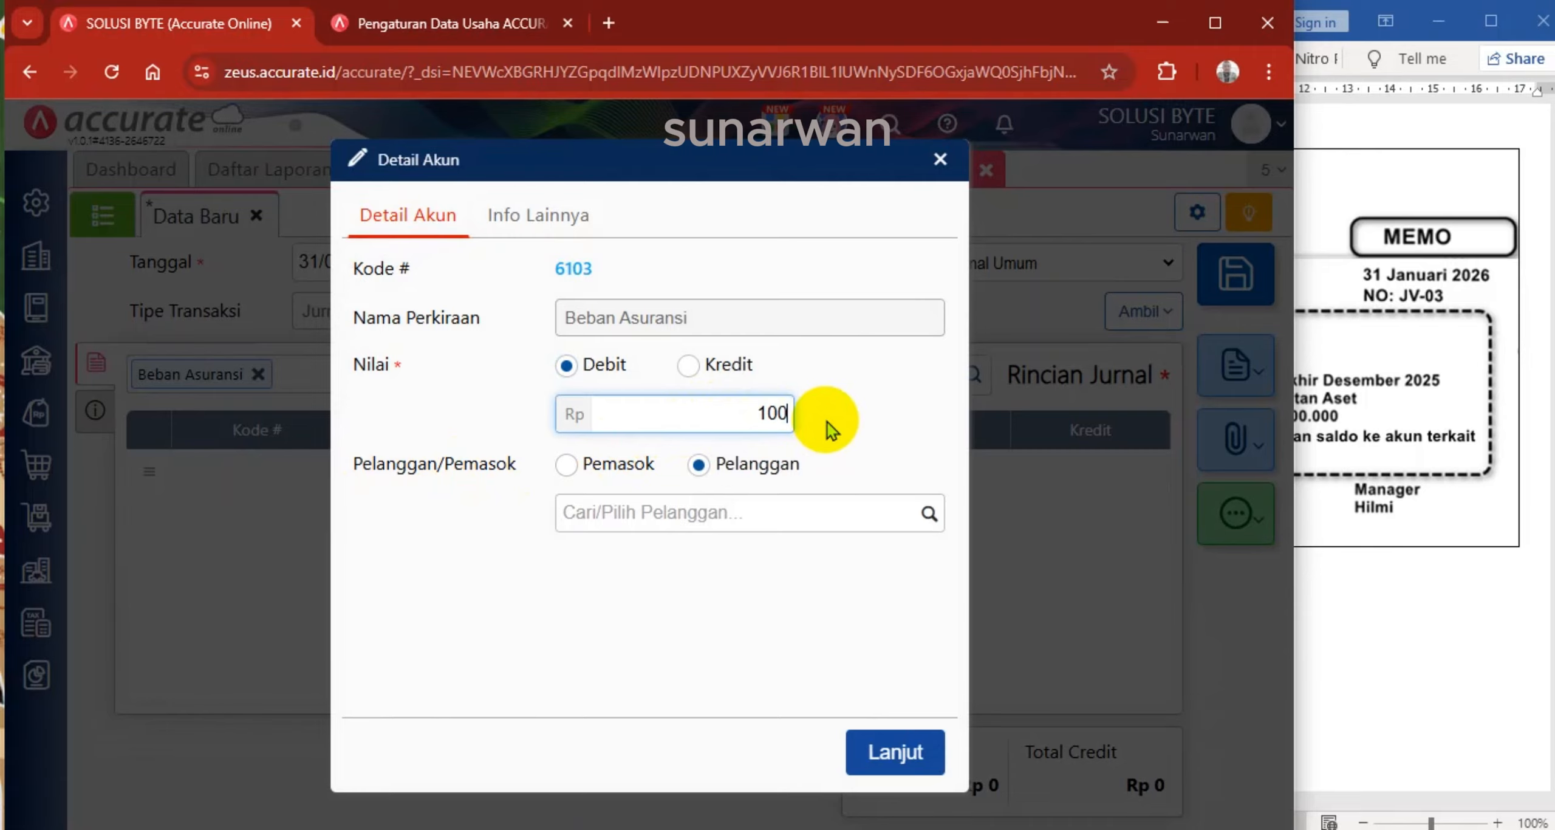
{"action": "type", "text": "0"}
{"action": "left_click", "coordinate": [895, 751]}
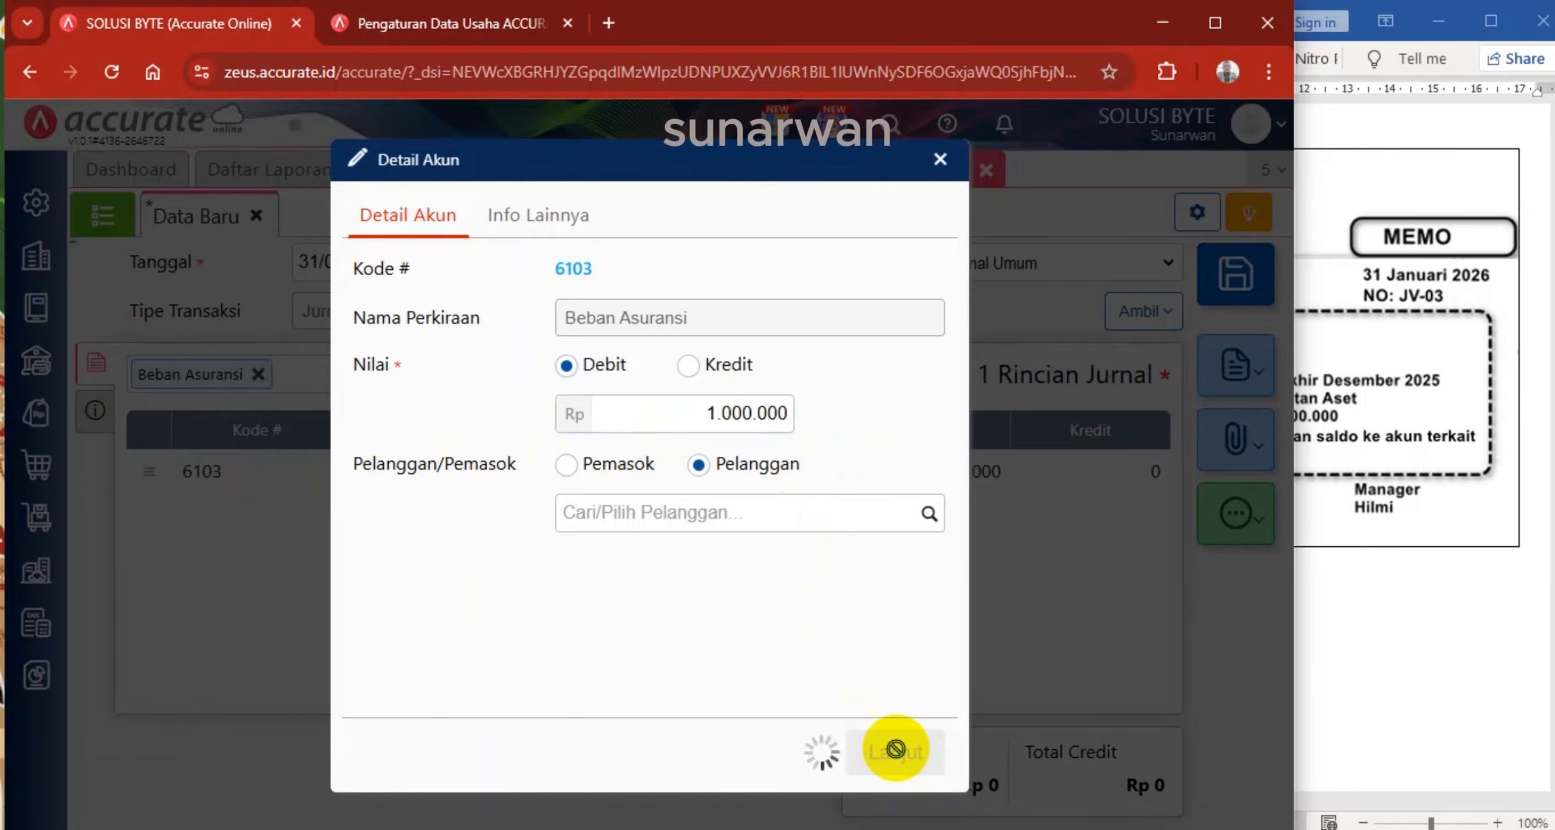
Add Asuransi Dibayar Dimuka (110701) with a credit of Rp 1.000.000 and save the journal
{"action": "type", "text": "asuransi"}
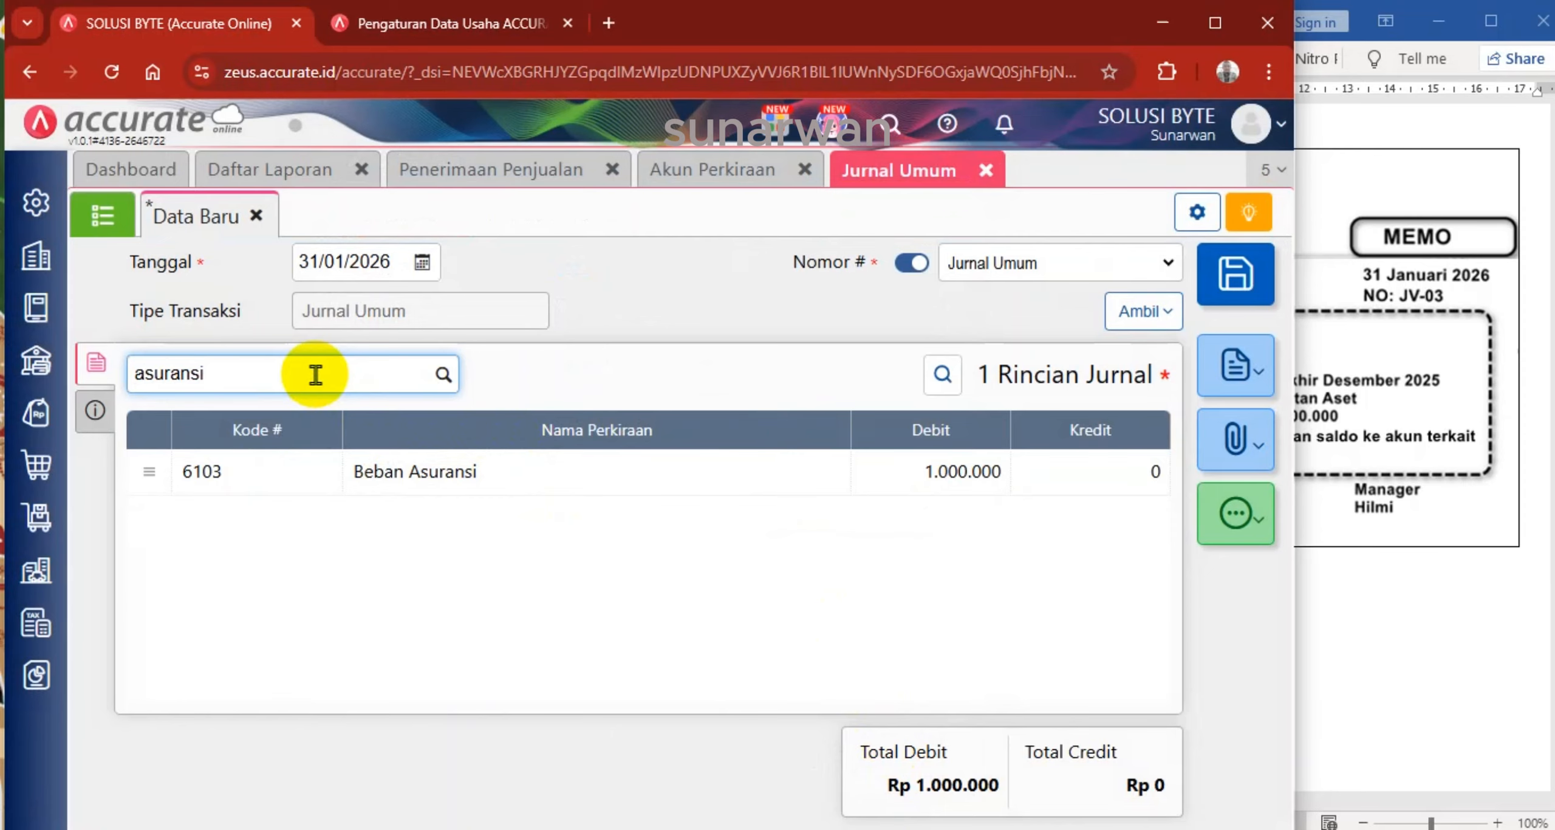
{"action": "left_click", "coordinate": [302, 419]}
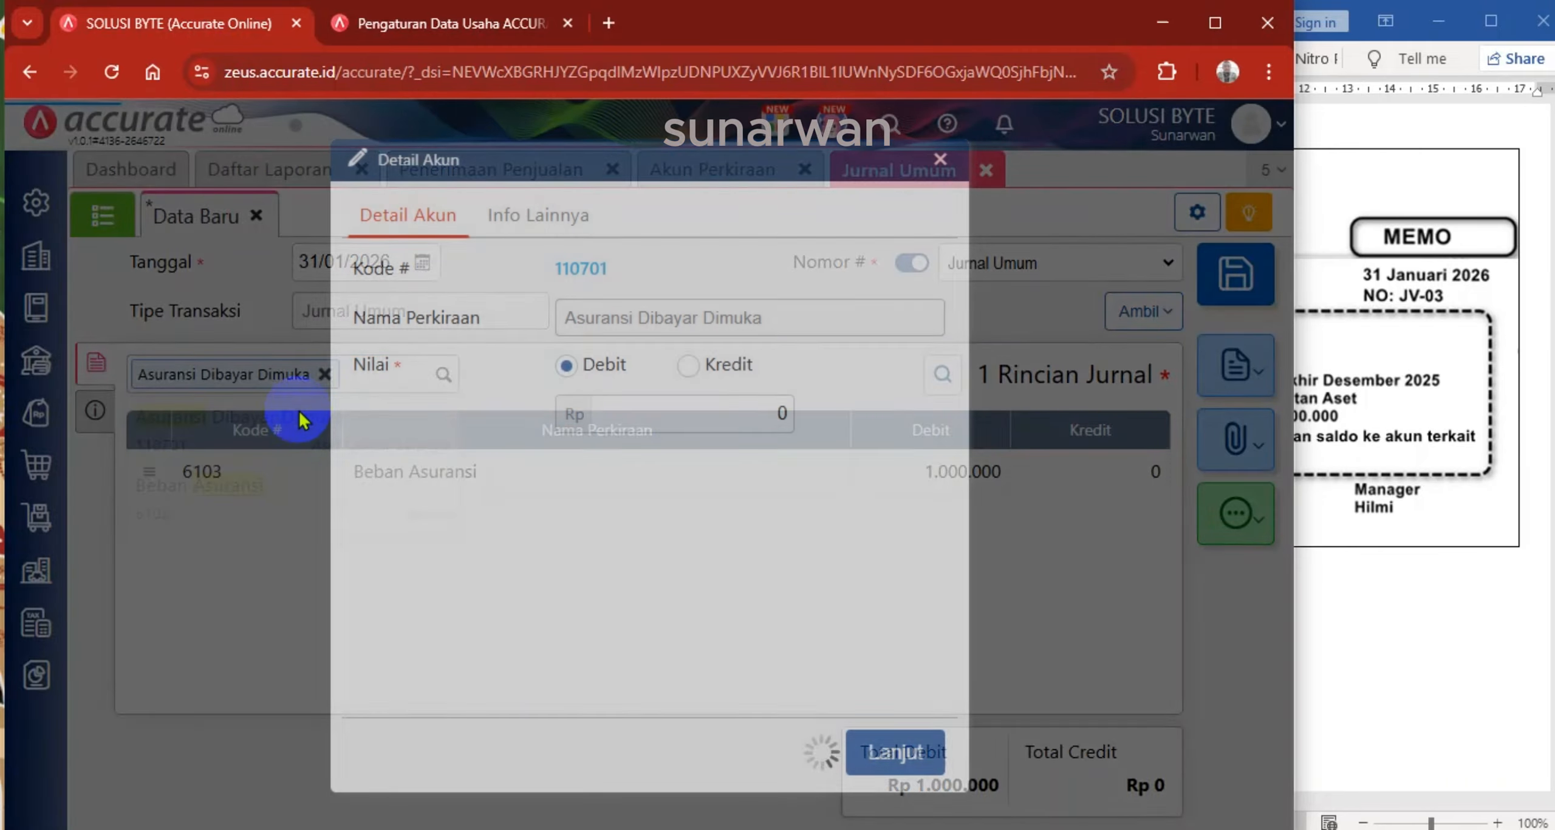
{"action": "left_click", "coordinate": [887, 753]}
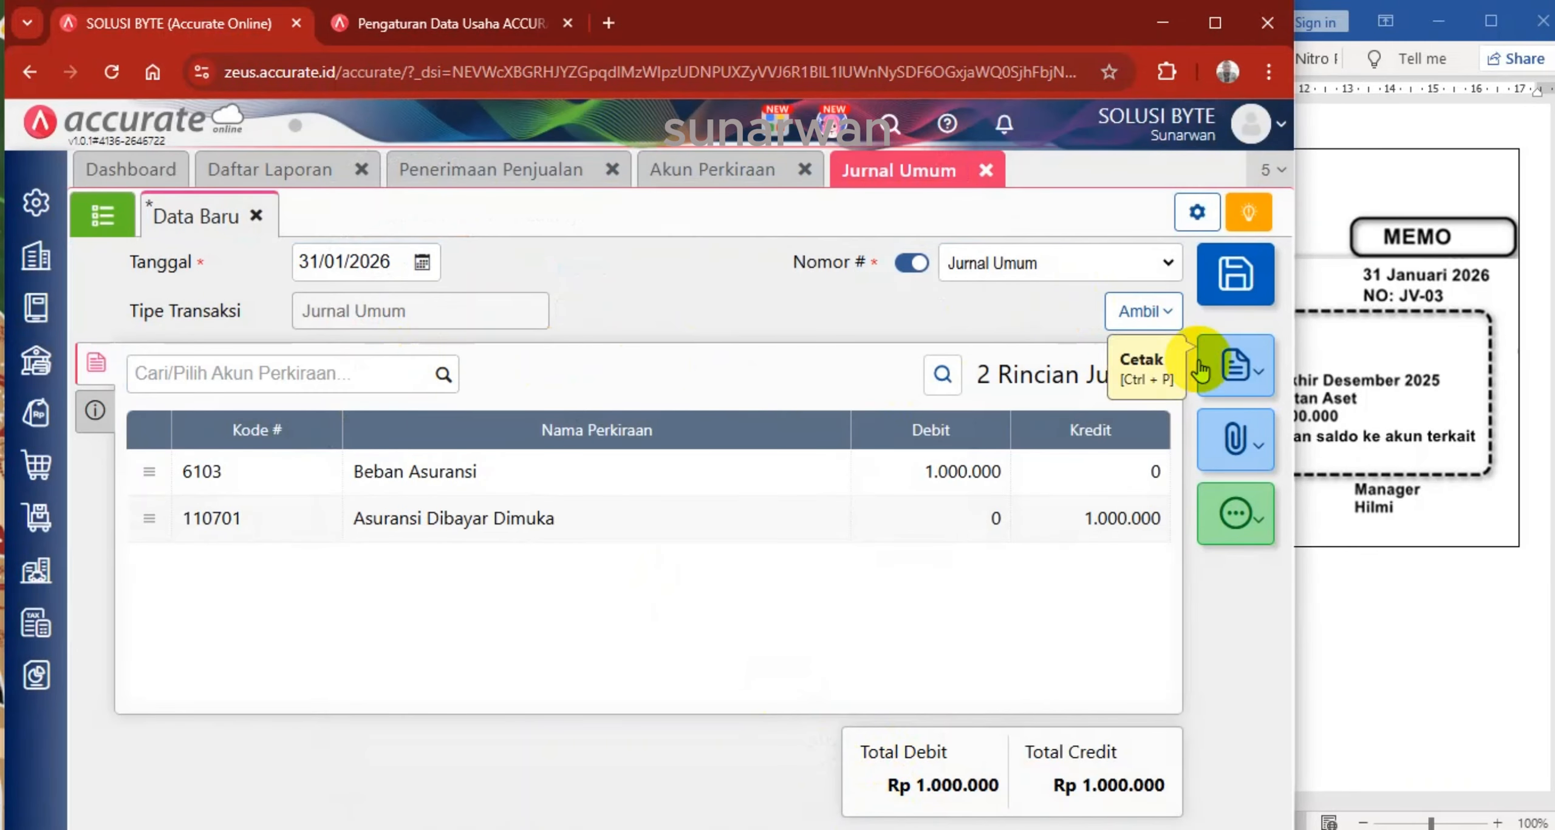
{"action": "left_click", "coordinate": [1238, 288]}
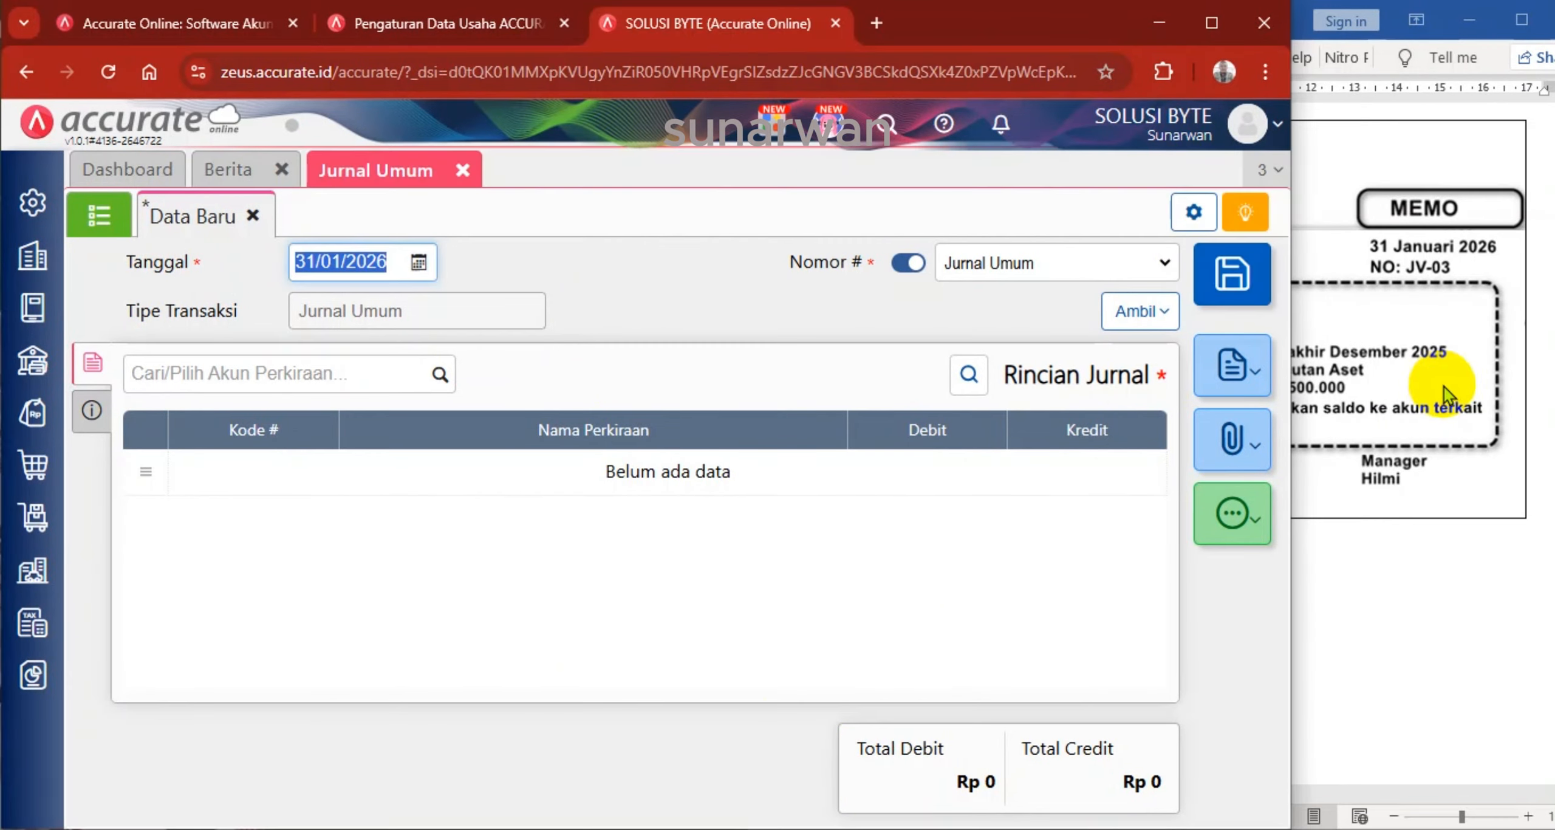
Check memo item 2 in Word, run Proses Akhir Bulan for Januari 2026, and save it
{"action": "left_click", "coordinate": [1446, 386]}
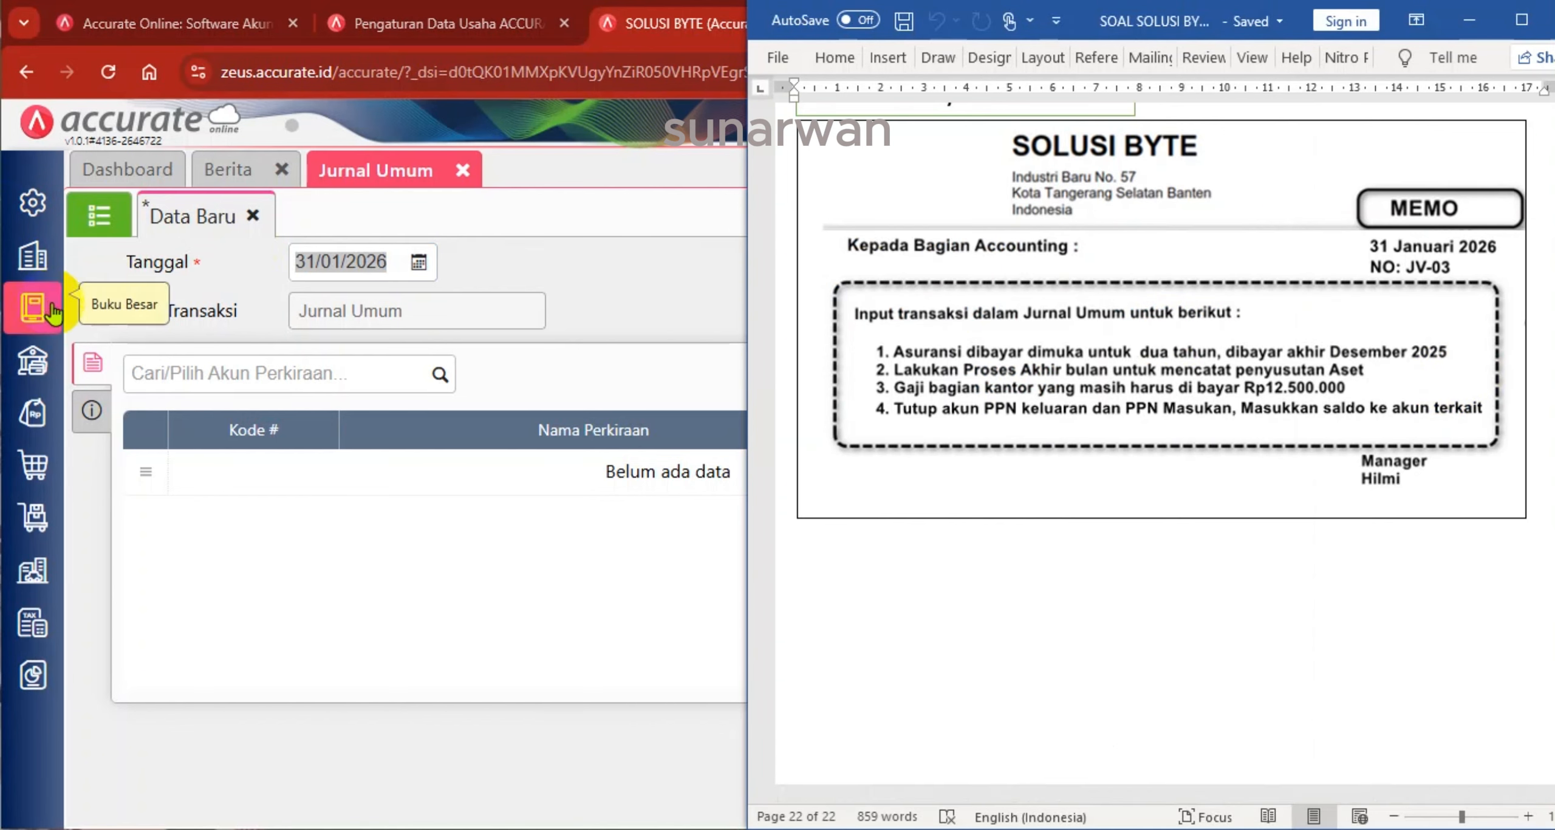
{"action": "left_click", "coordinate": [43, 276]}
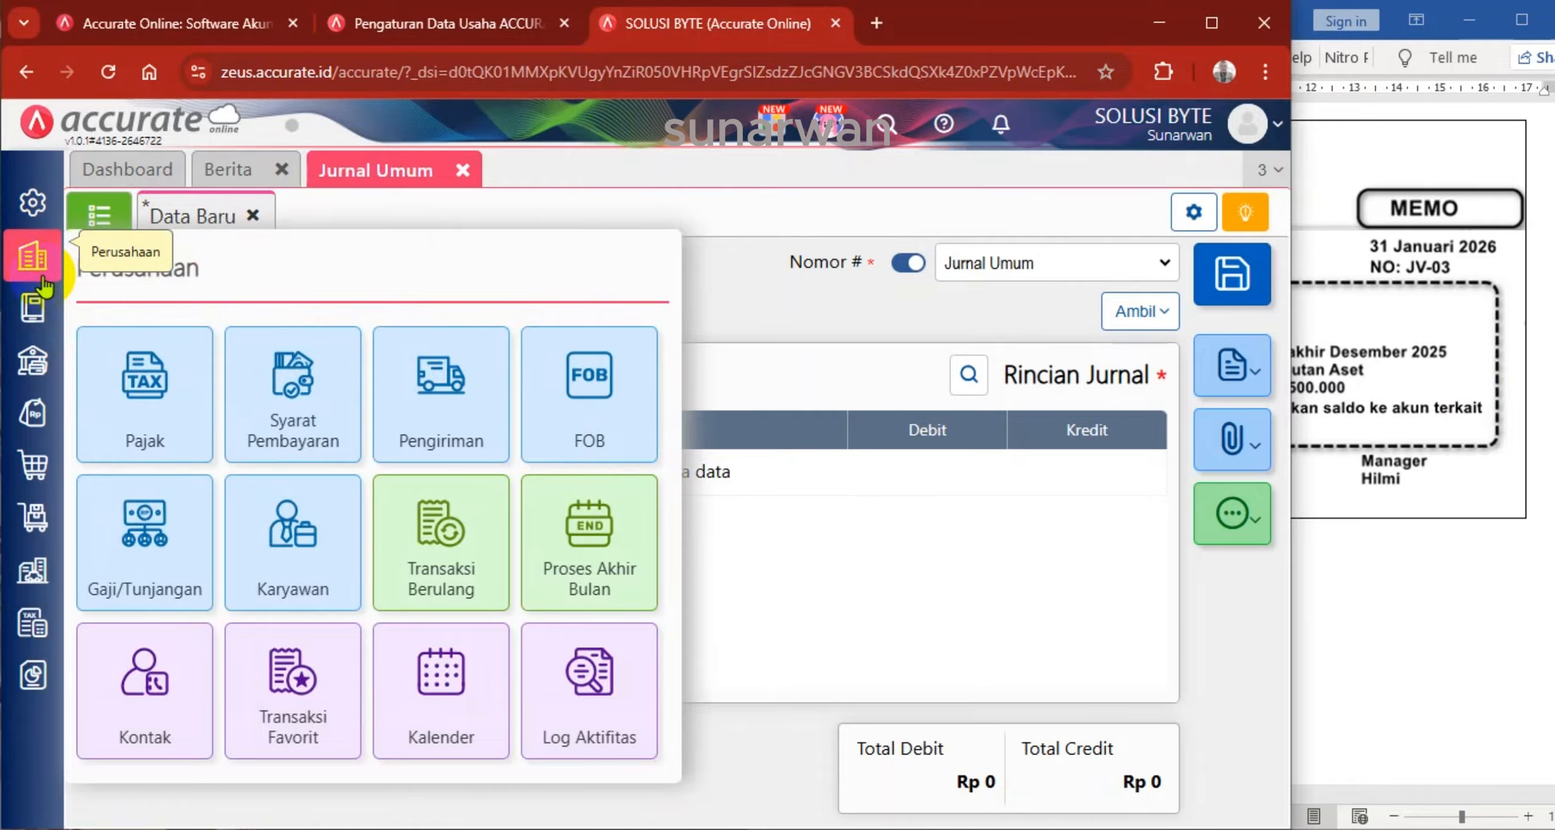
{"action": "left_click", "coordinate": [606, 528]}
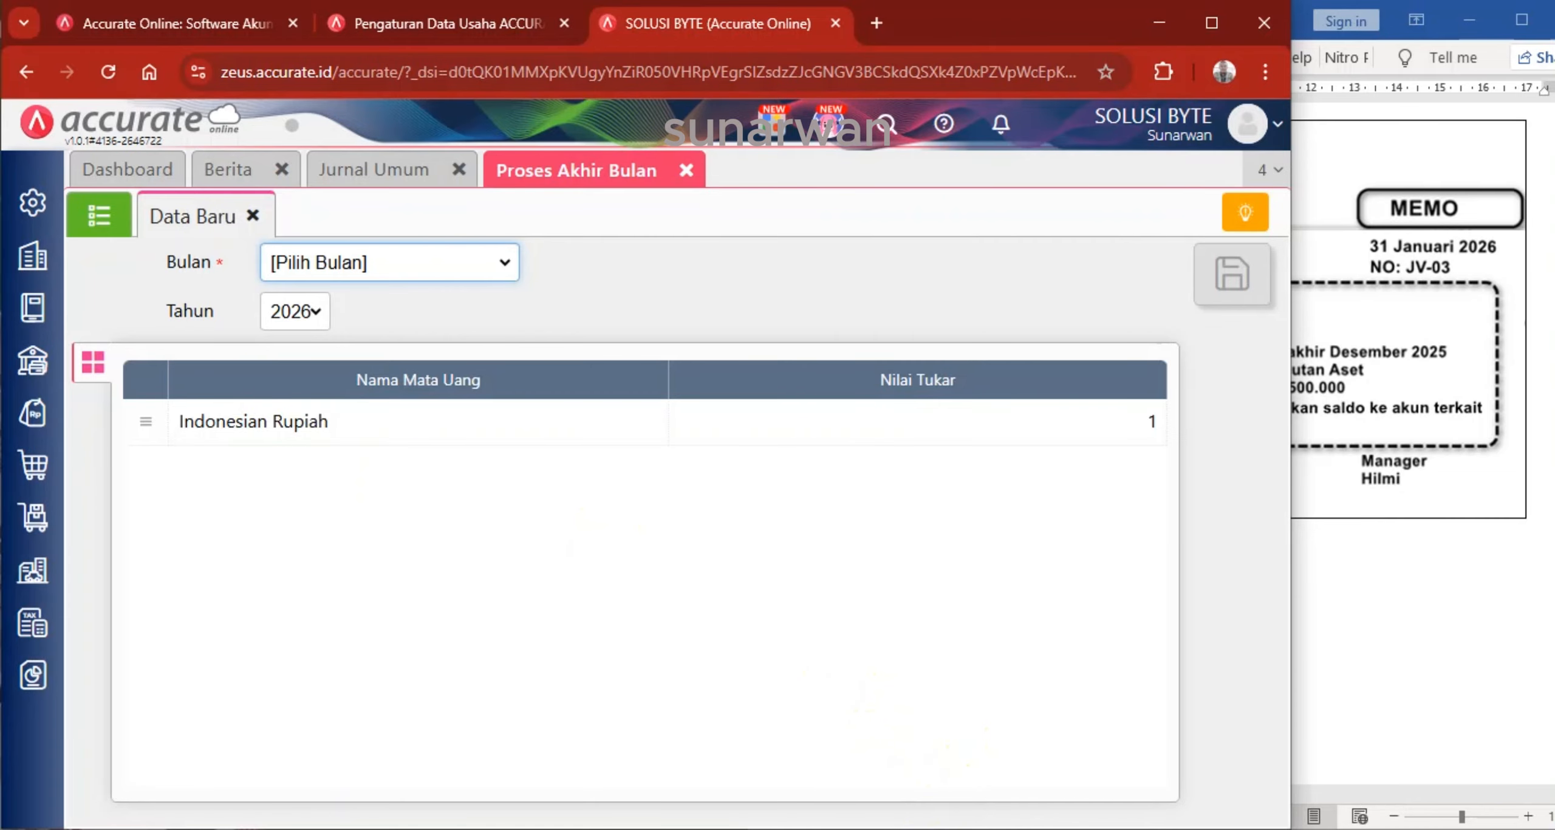
{"action": "left_click", "coordinate": [507, 263]}
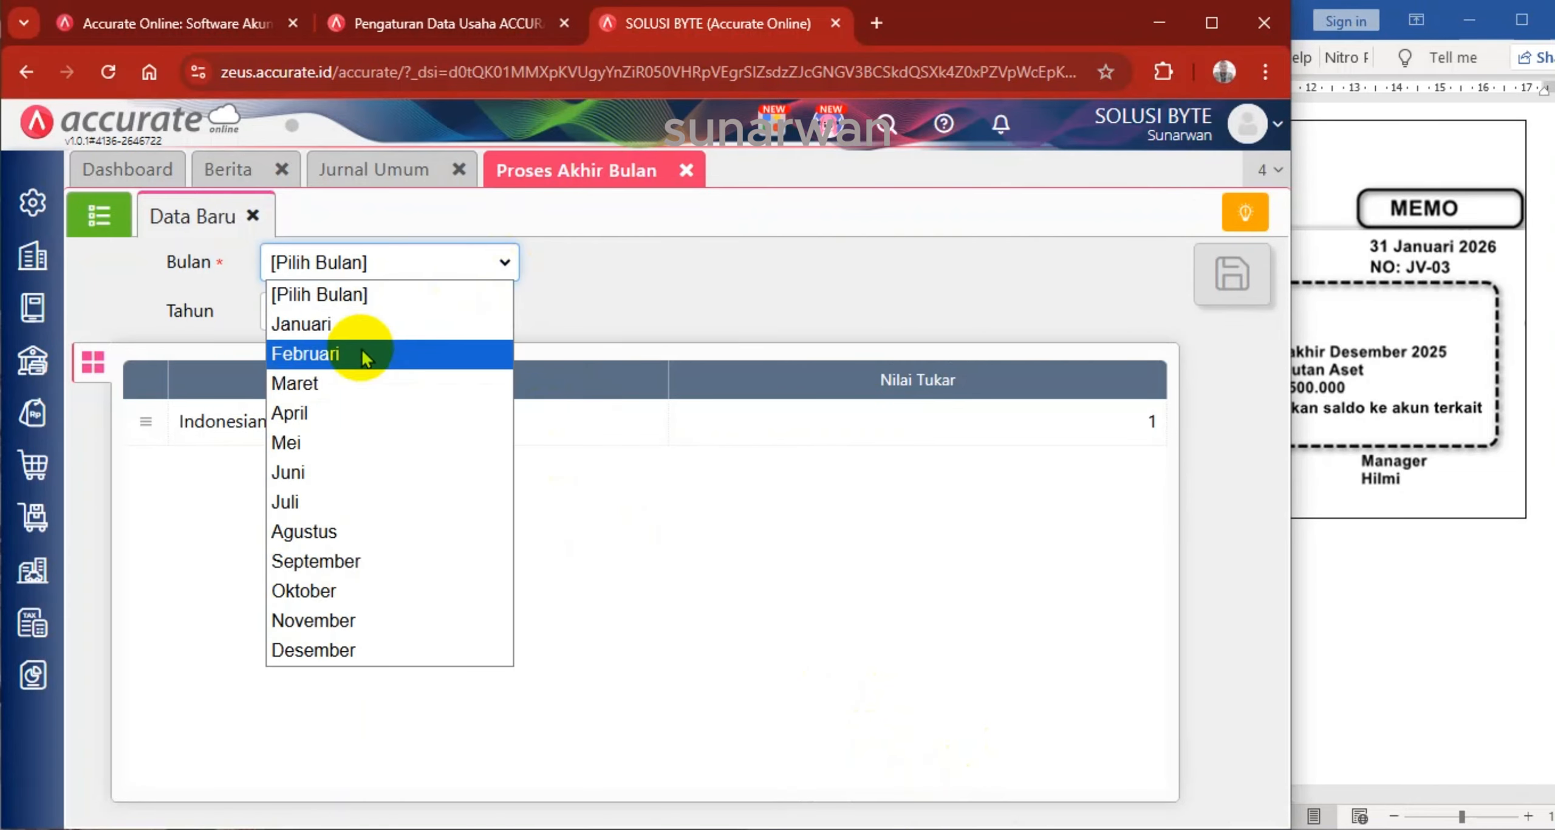
{"action": "left_click", "coordinate": [369, 326]}
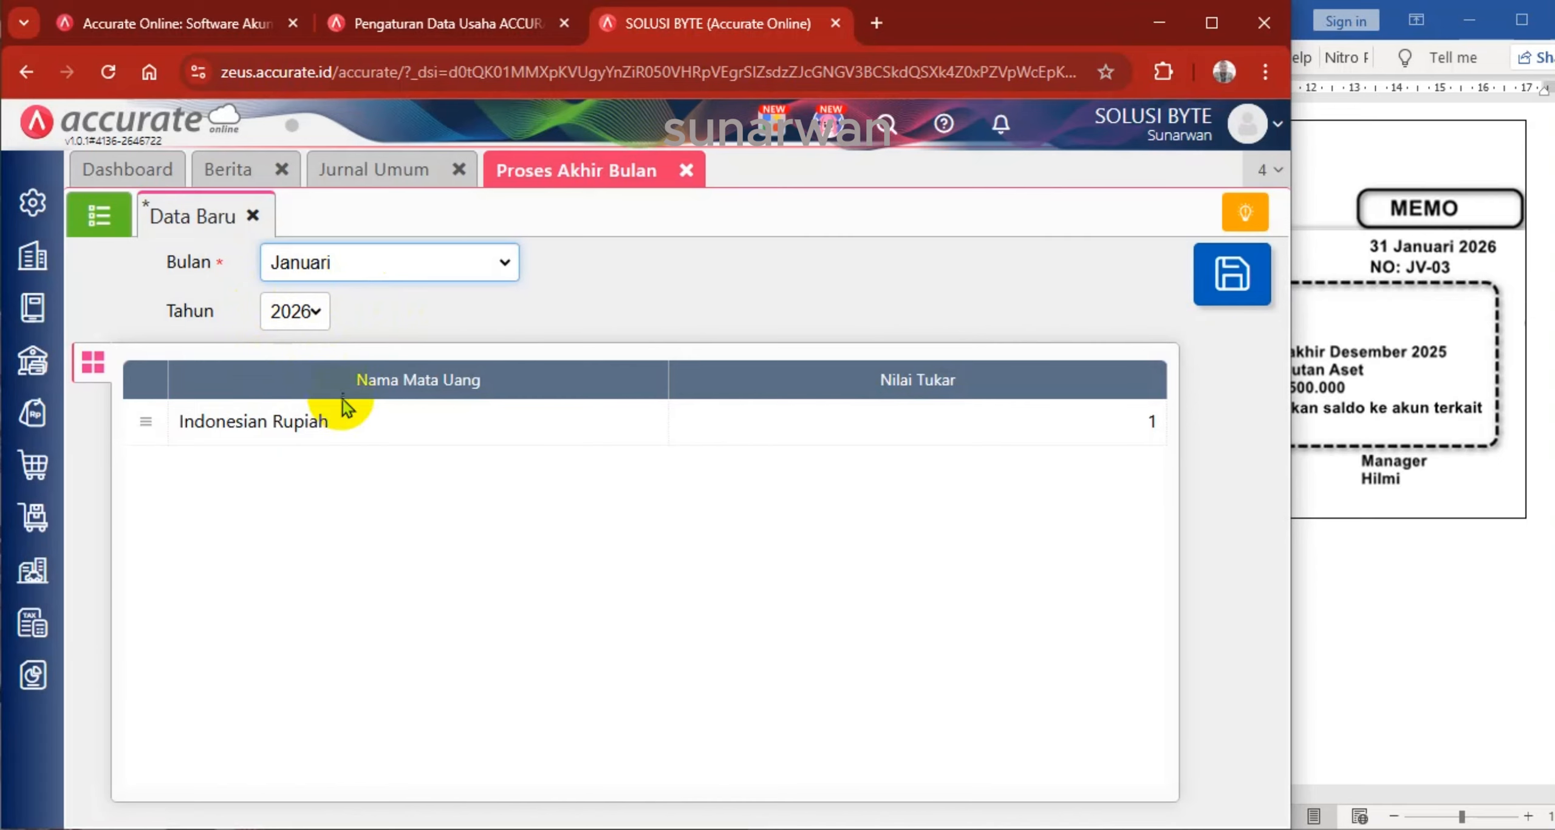
{"action": "left_click", "coordinate": [1214, 279]}
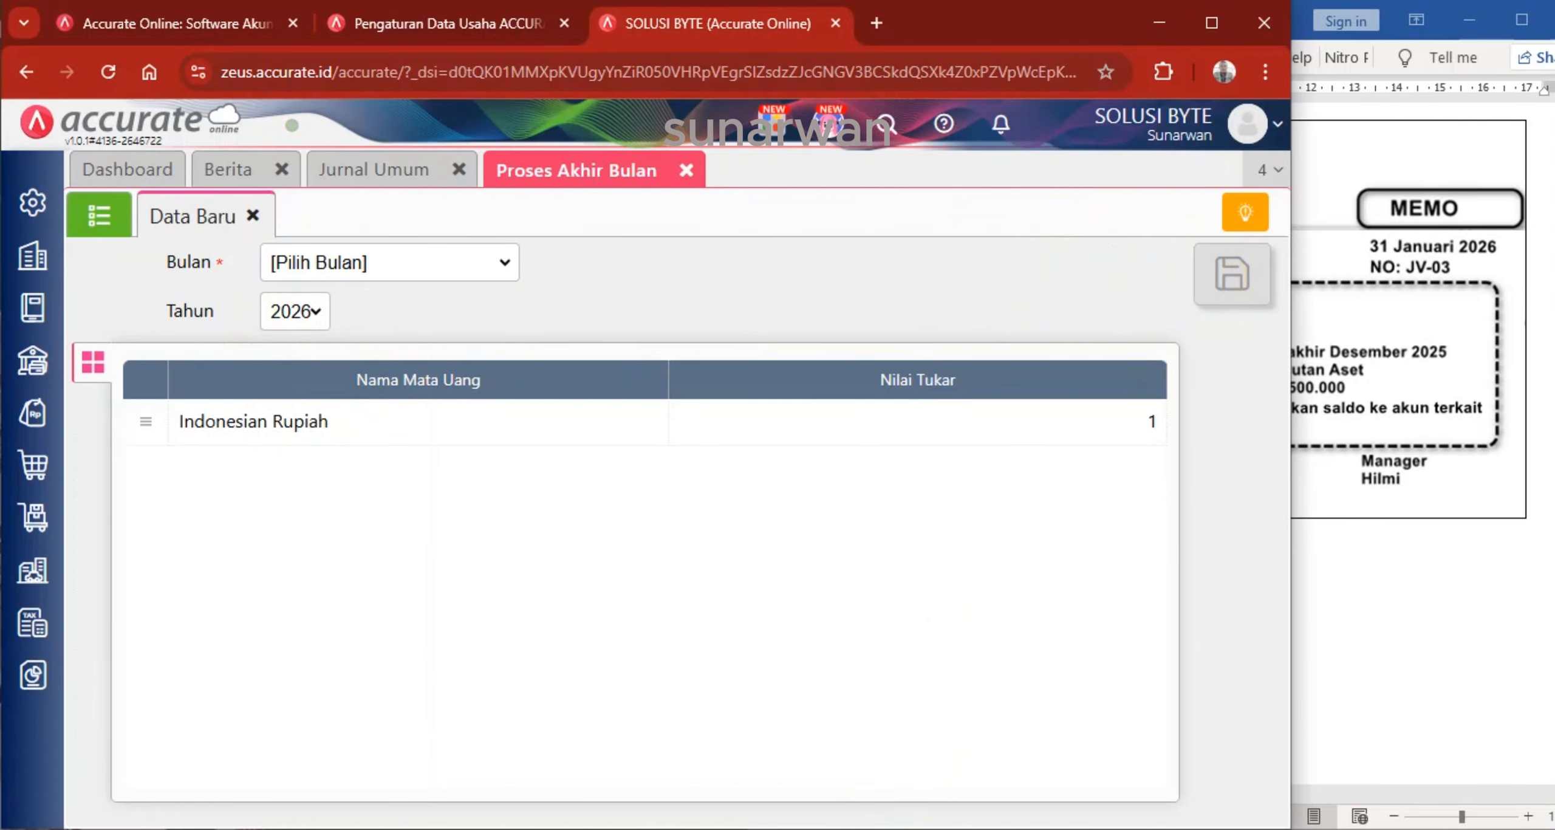
Read the memo's office salary item in Word and return to the account search of the 31/01/2026 Jurnal Umum entry
{"action": "left_click", "coordinate": [1419, 420]}
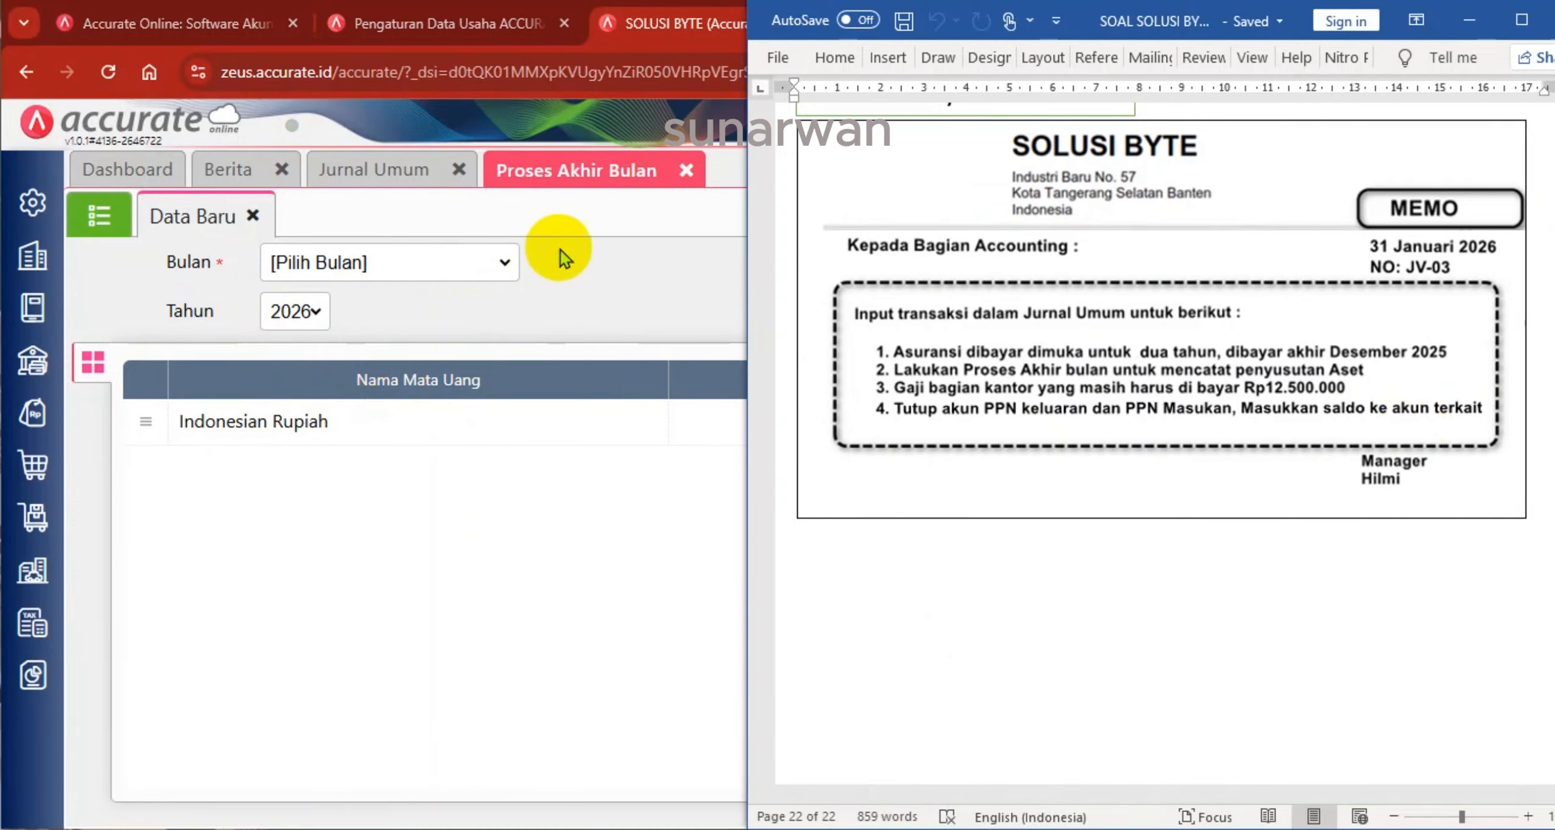
{"action": "left_click", "coordinate": [377, 172]}
{"action": "left_click", "coordinate": [392, 263]}
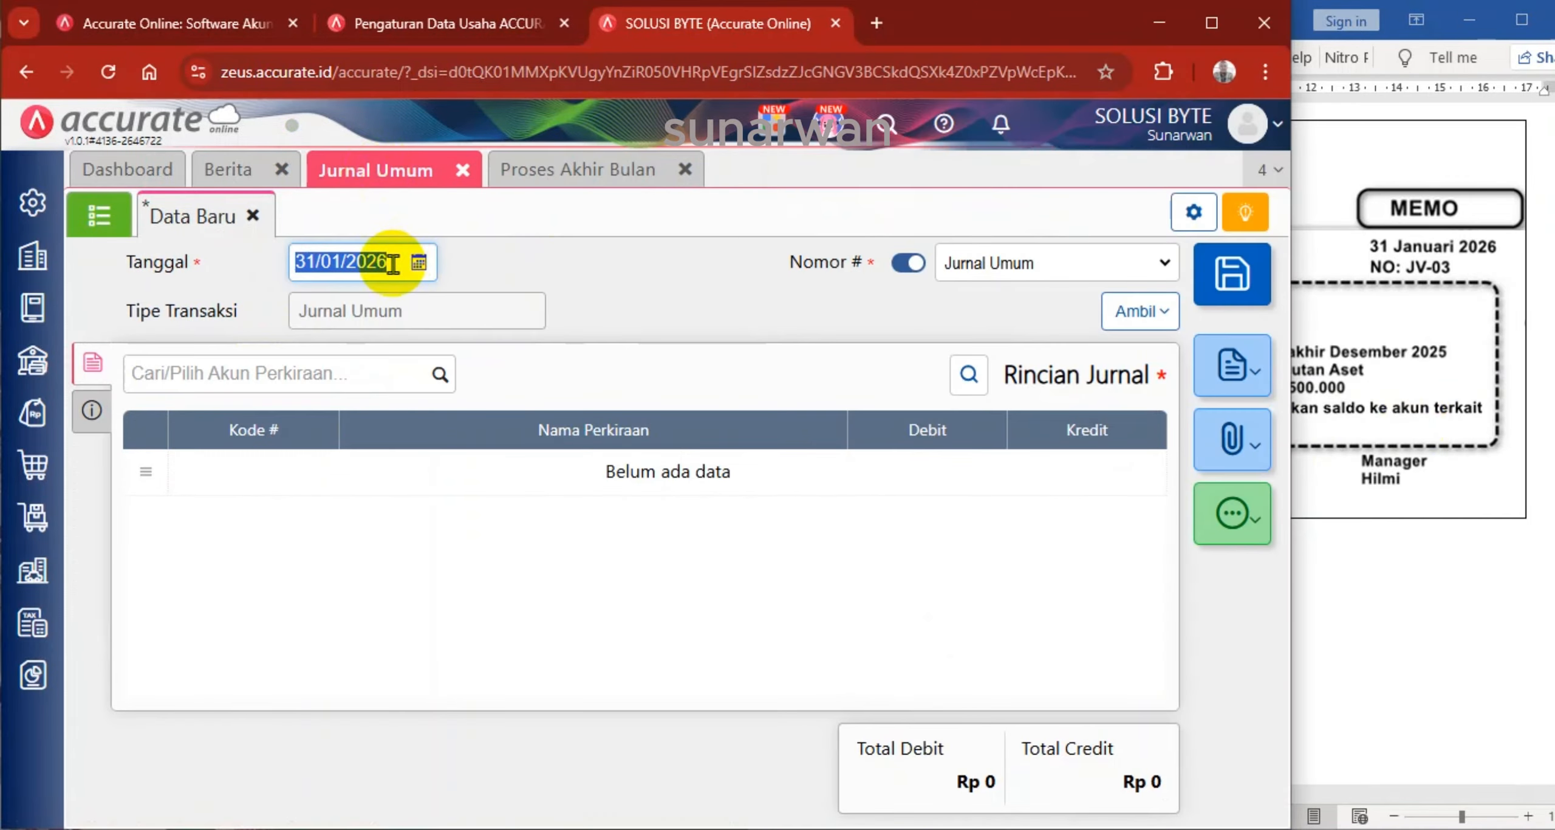
{"action": "left_click", "coordinate": [253, 372]}
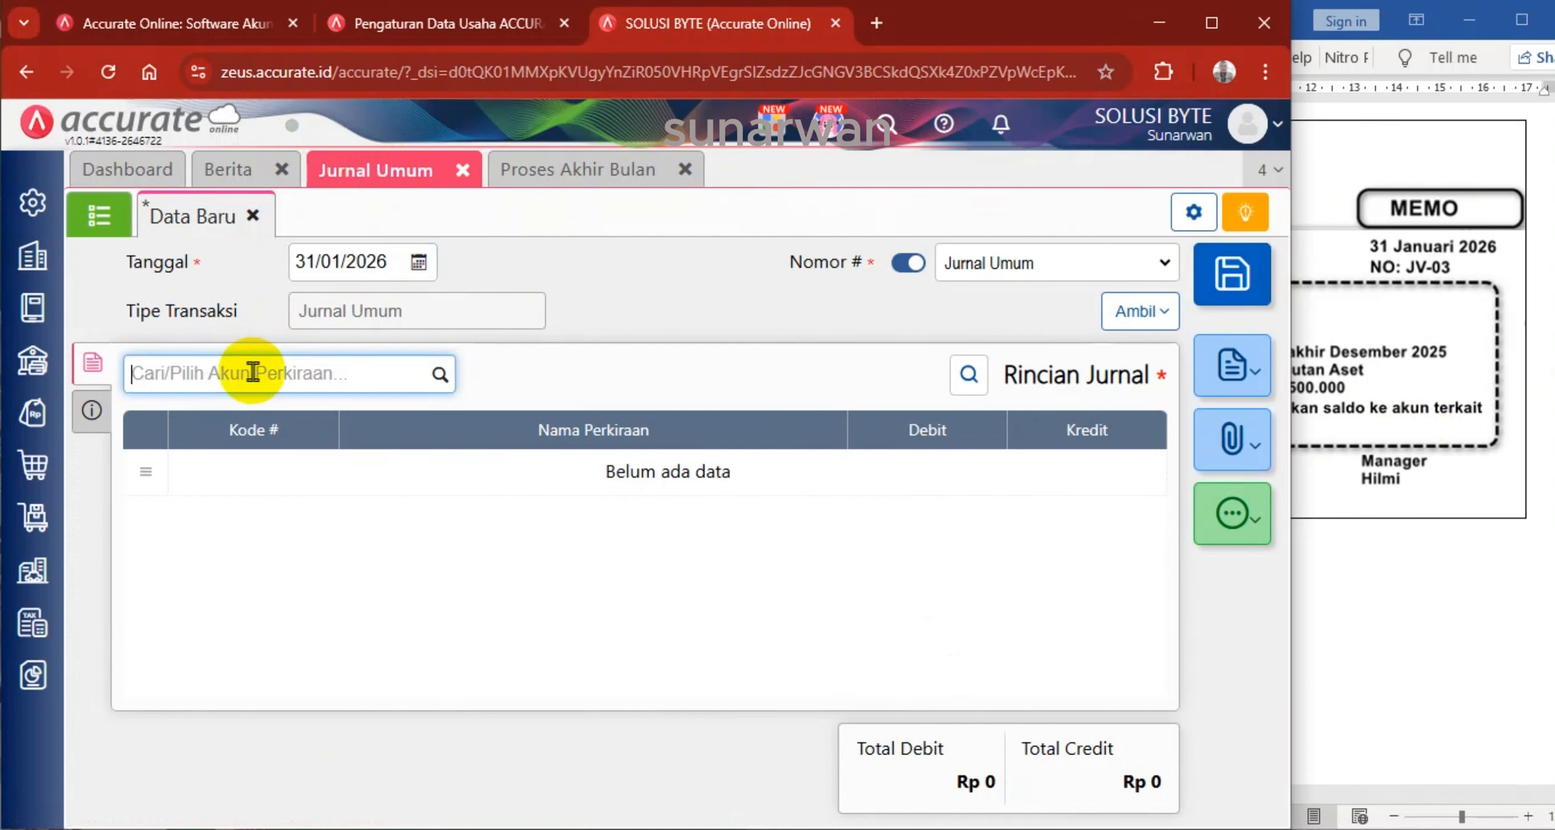
{"action": "type", "text": "wa"}
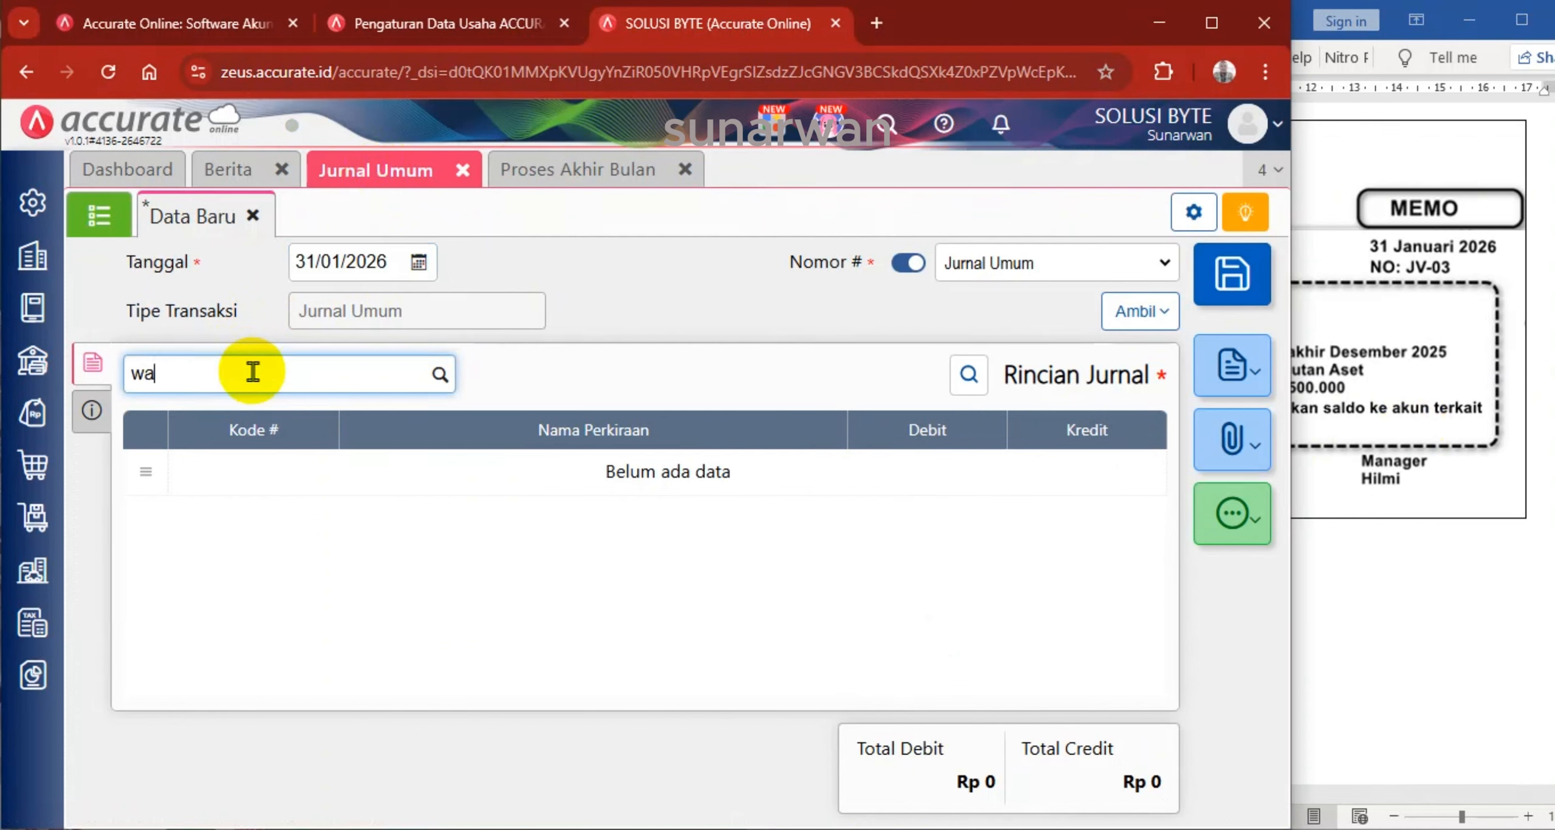
{"action": "type", "text": "g"}
{"action": "key", "text": "BackSpace"}
{"action": "key", "text": "BackSpace"}
{"action": "key", "text": "BackSpace"}
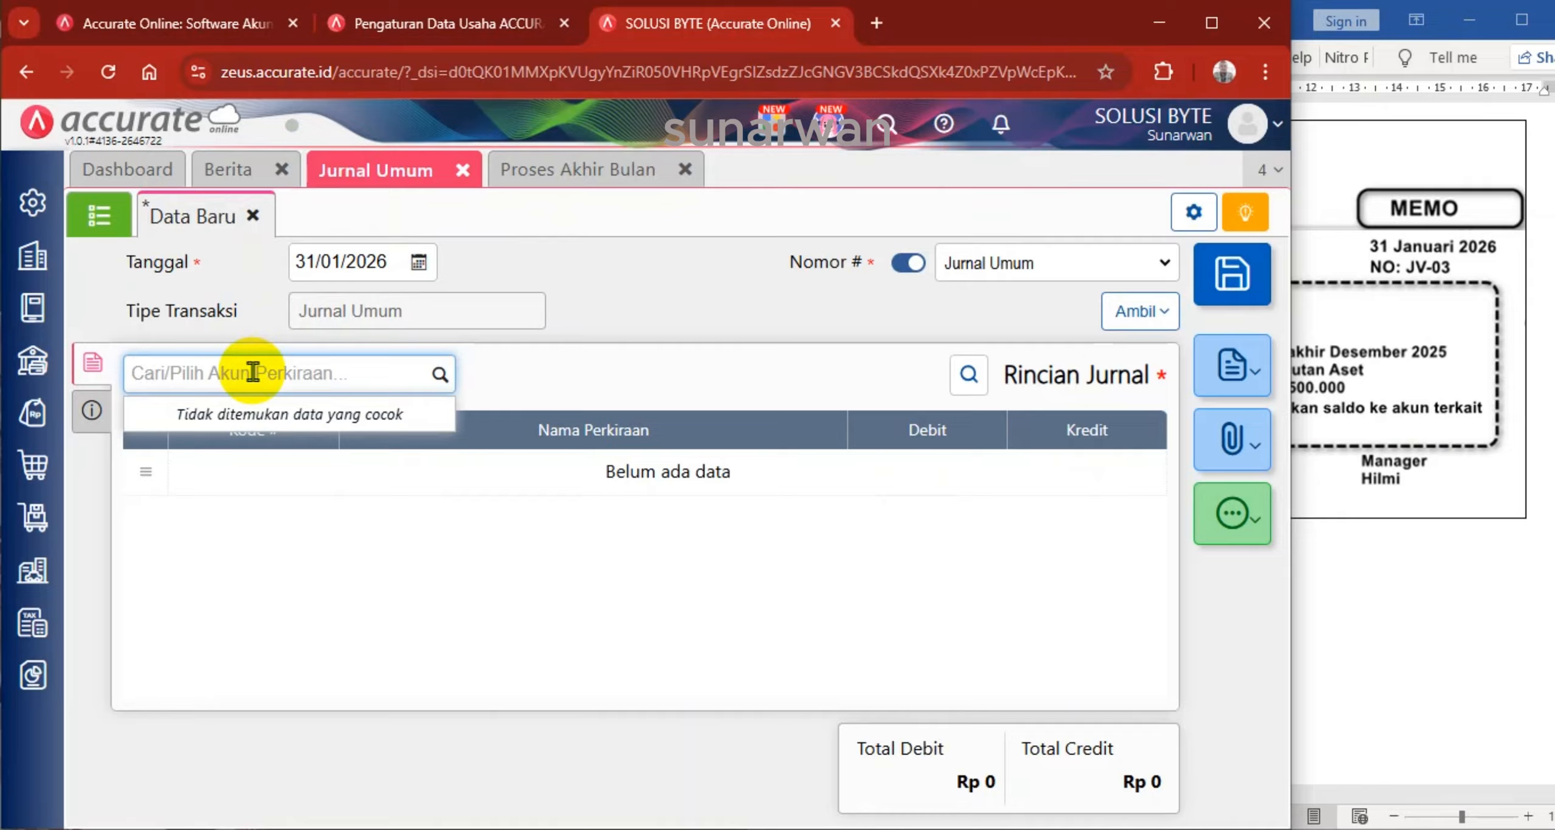
Add the Beban Gaji account (610101) to the journal with a debit of Rp 12.500.000, checking the amount against the Word memo
{"action": "type", "text": "Gaji"}
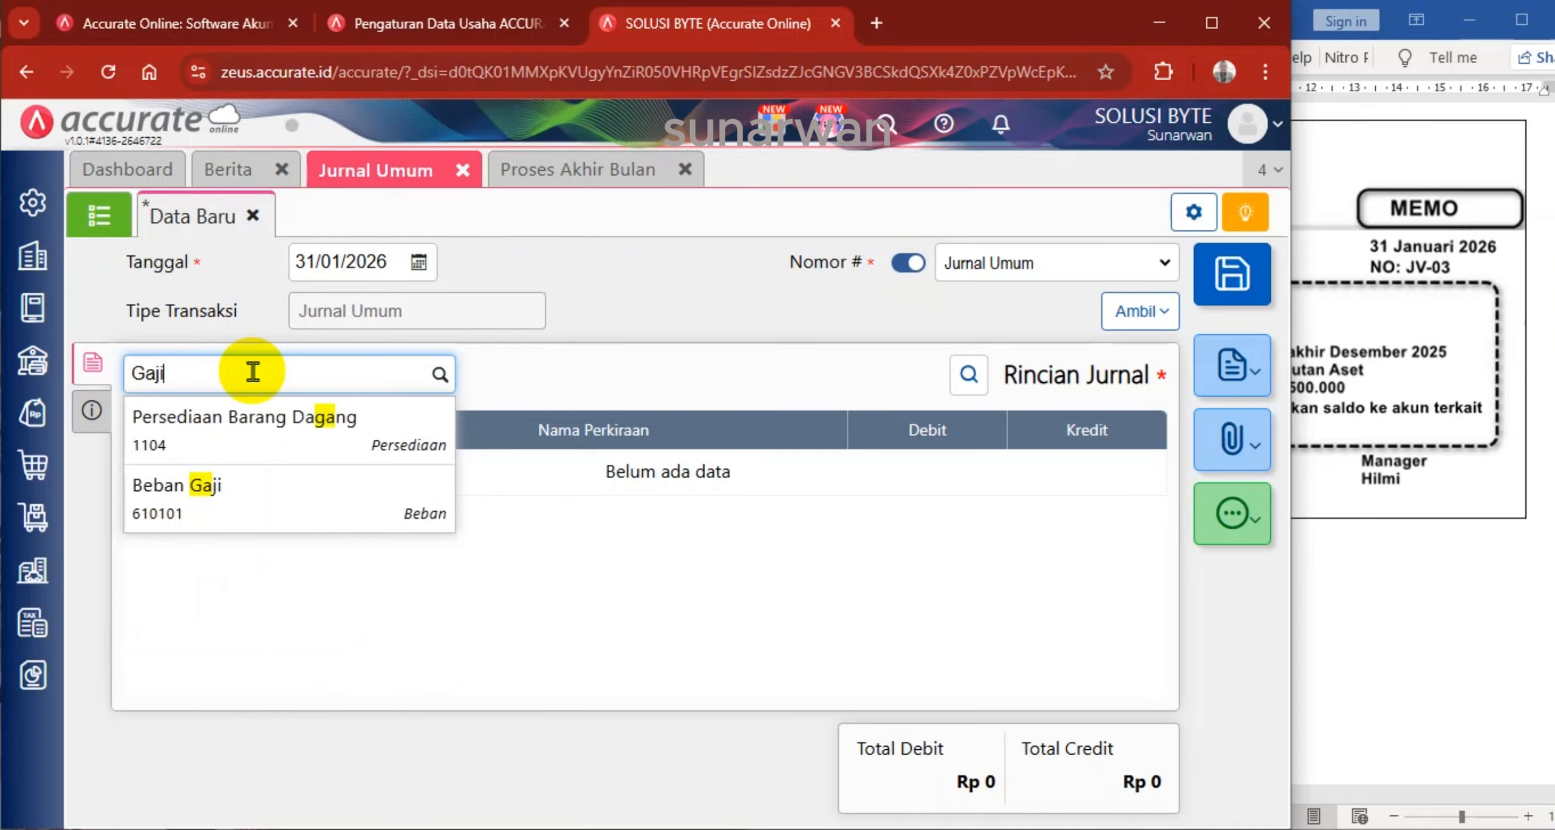
{"action": "left_click", "coordinate": [243, 429]}
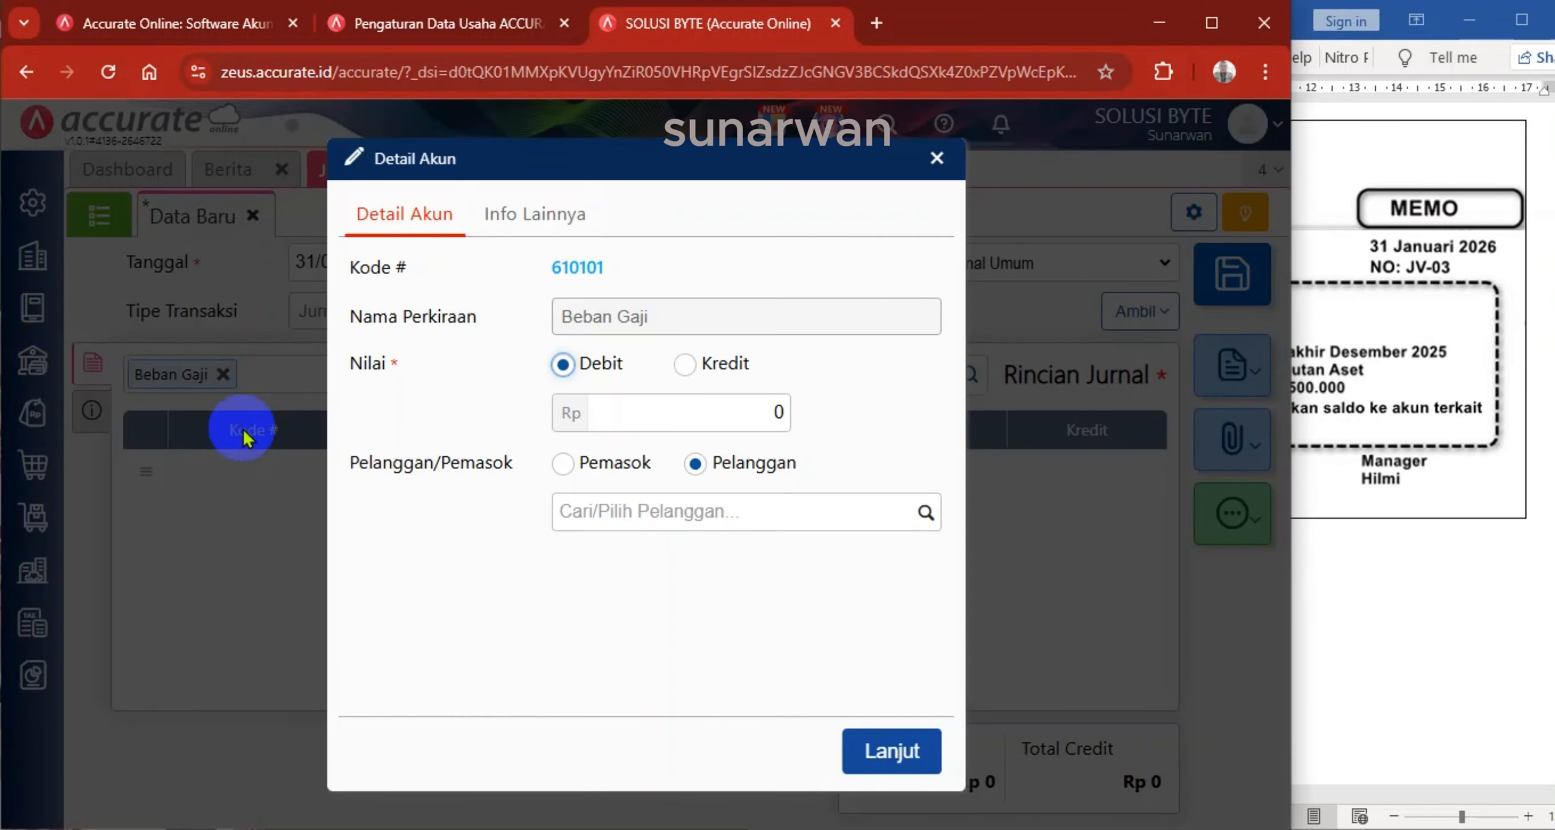
{"action": "left_click", "coordinate": [779, 412]}
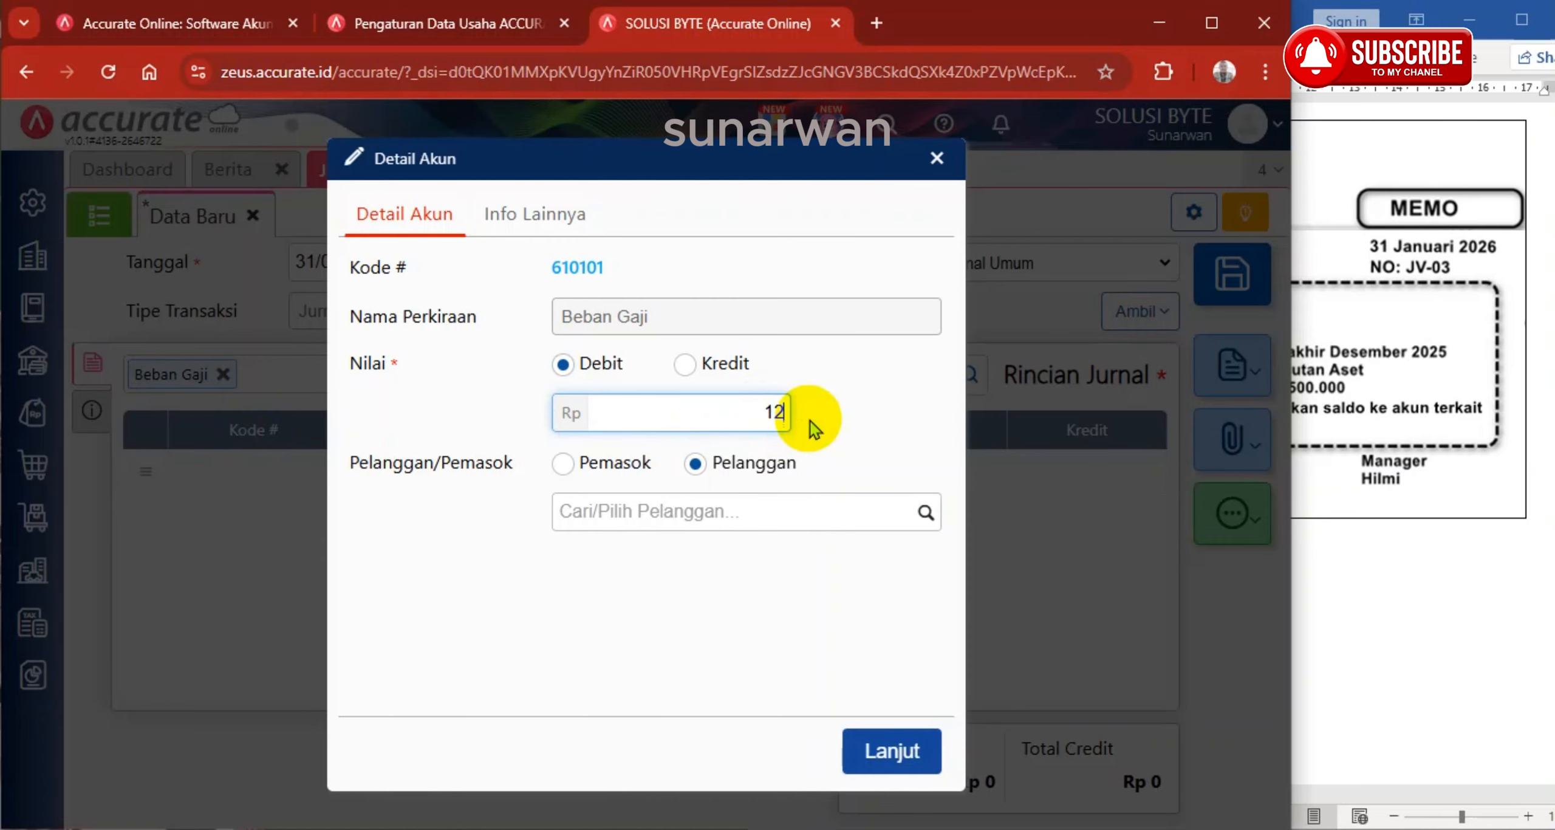
{"action": "type", "text": "5000000"}
{"action": "left_click", "coordinate": [1440, 626]}
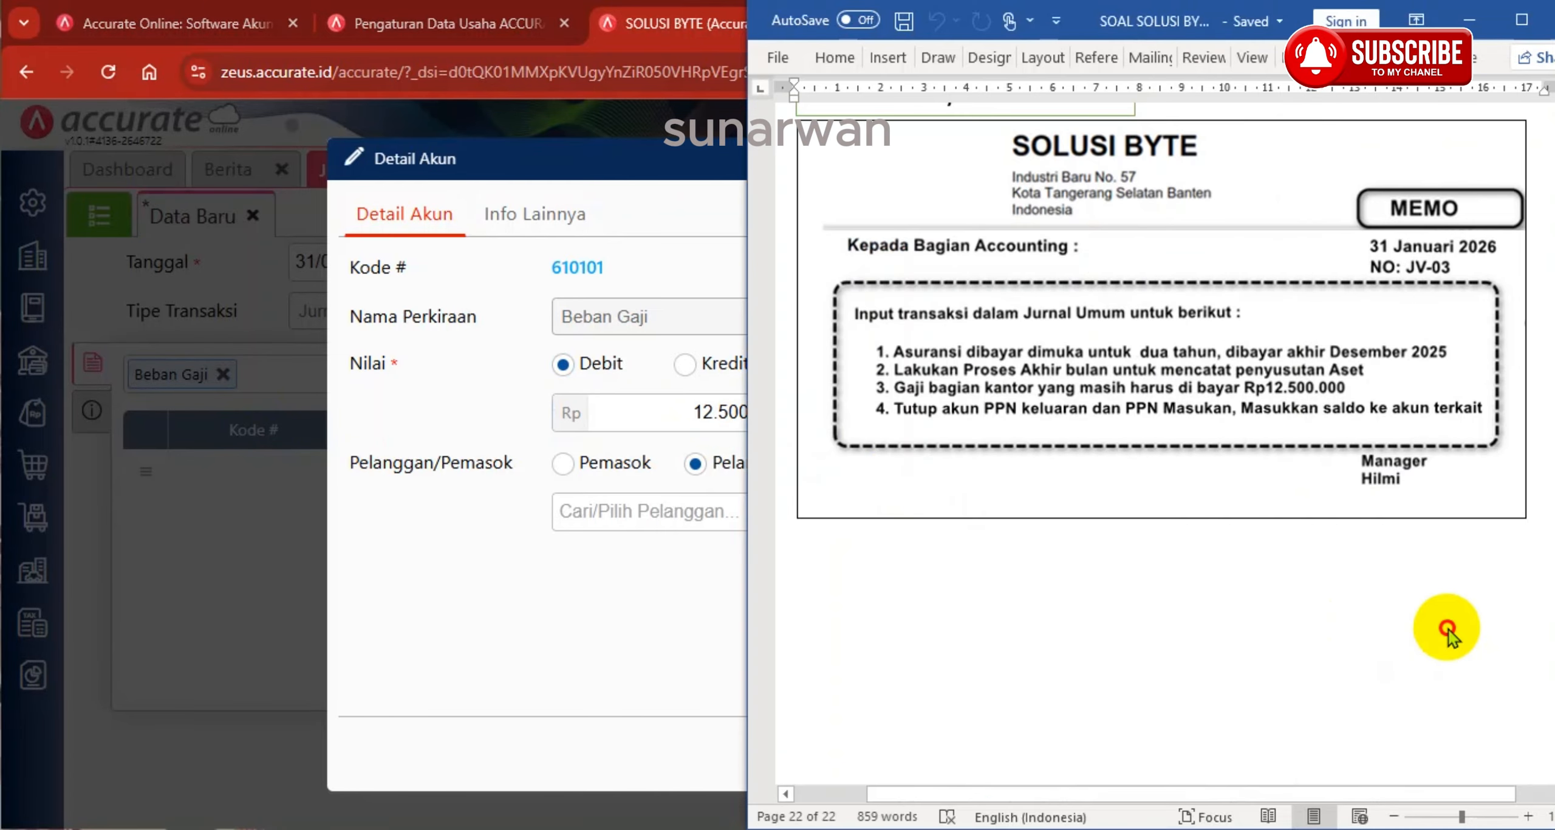
{"action": "left_click", "coordinate": [640, 708]}
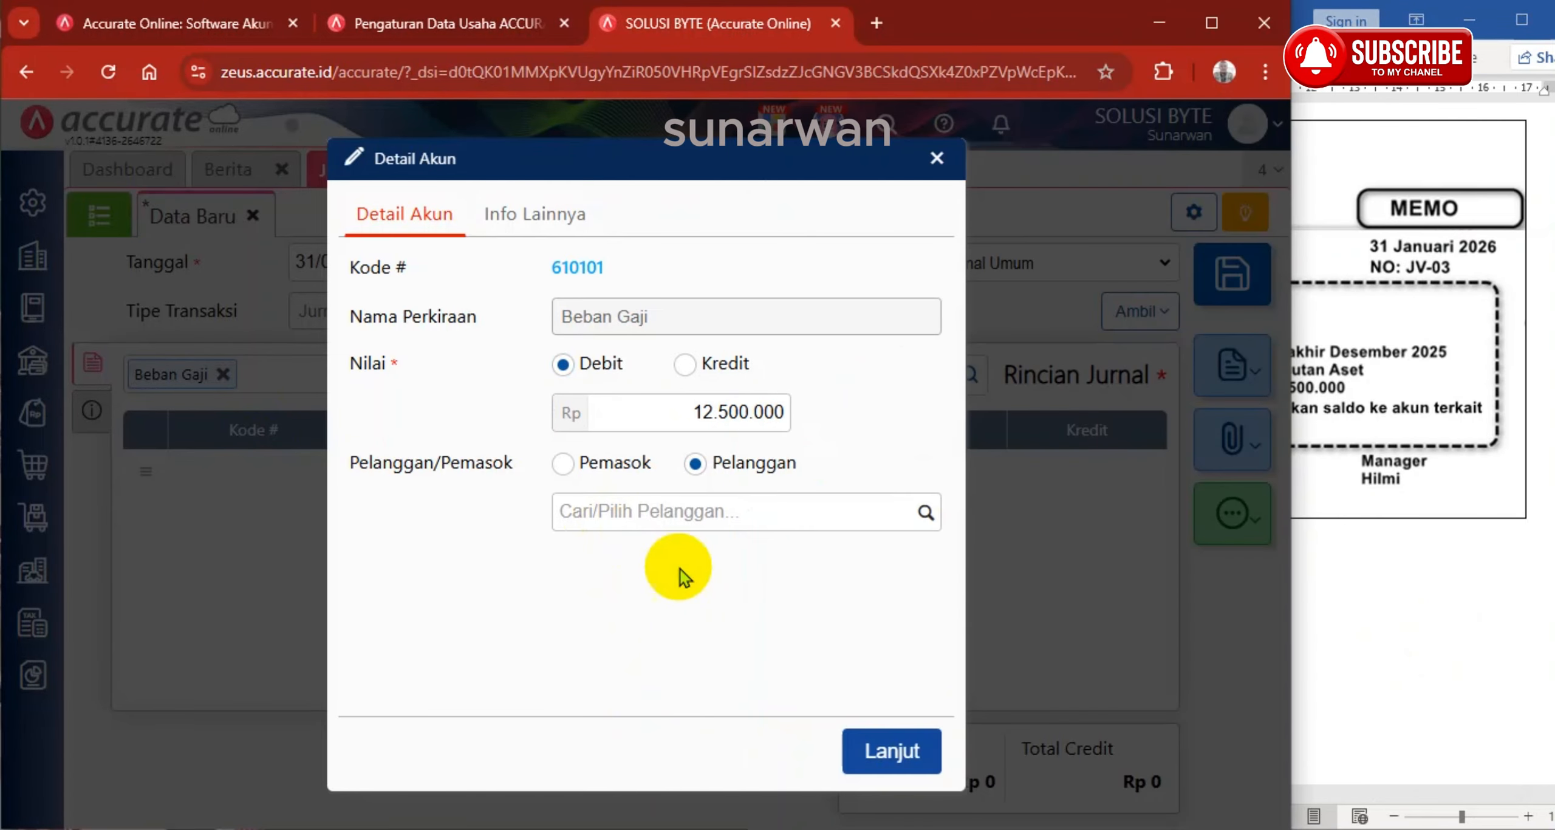
{"action": "left_click", "coordinate": [898, 752]}
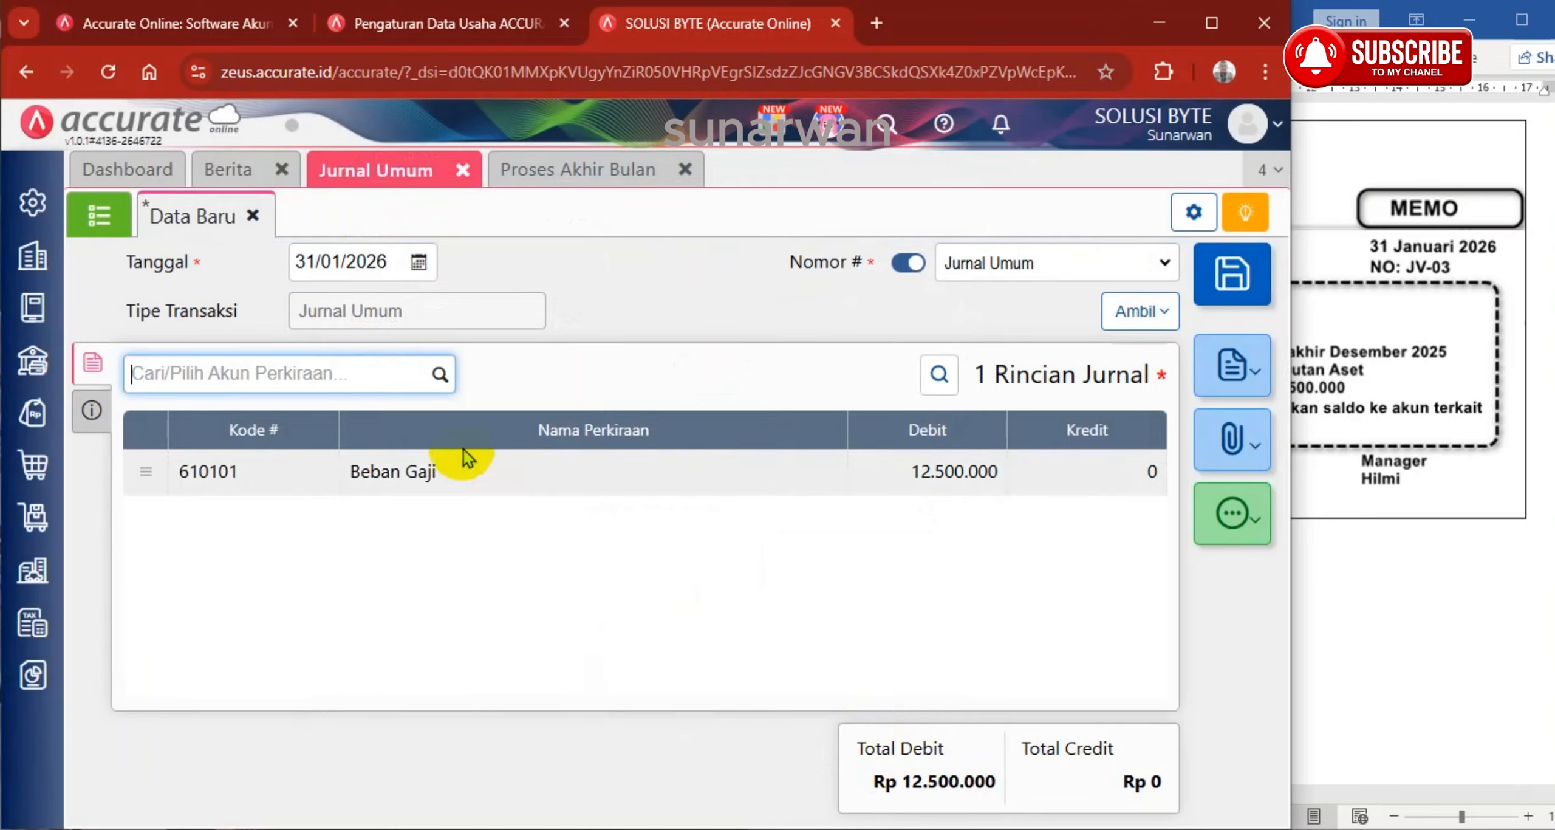
Add Hutang Biaya (210401) with a credit of Rp 12.500.000 and save the journal
{"action": "left_click", "coordinate": [433, 380]}
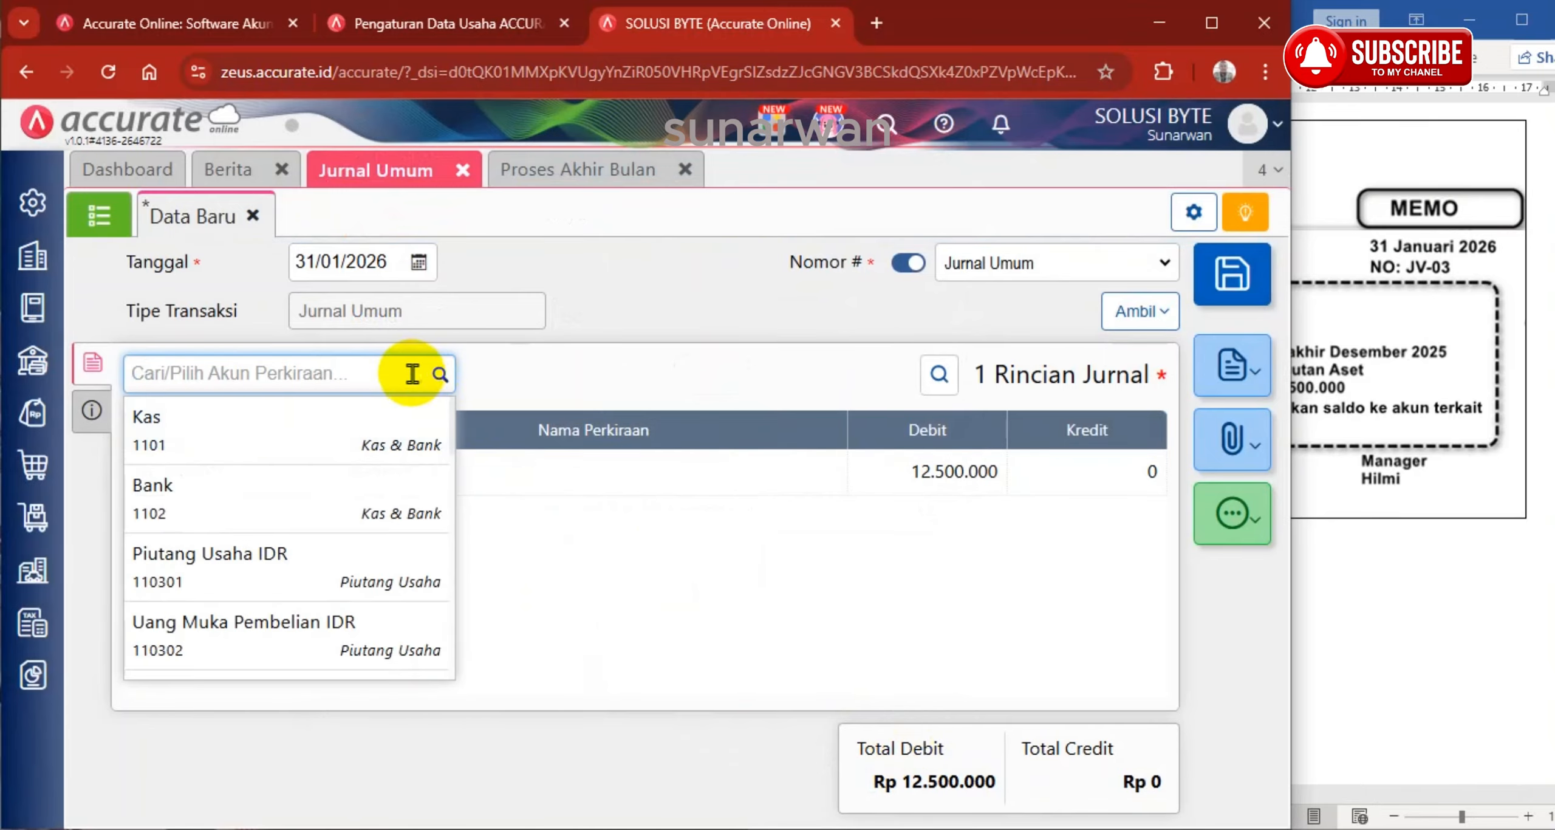
{"action": "type", "text": "hutang"}
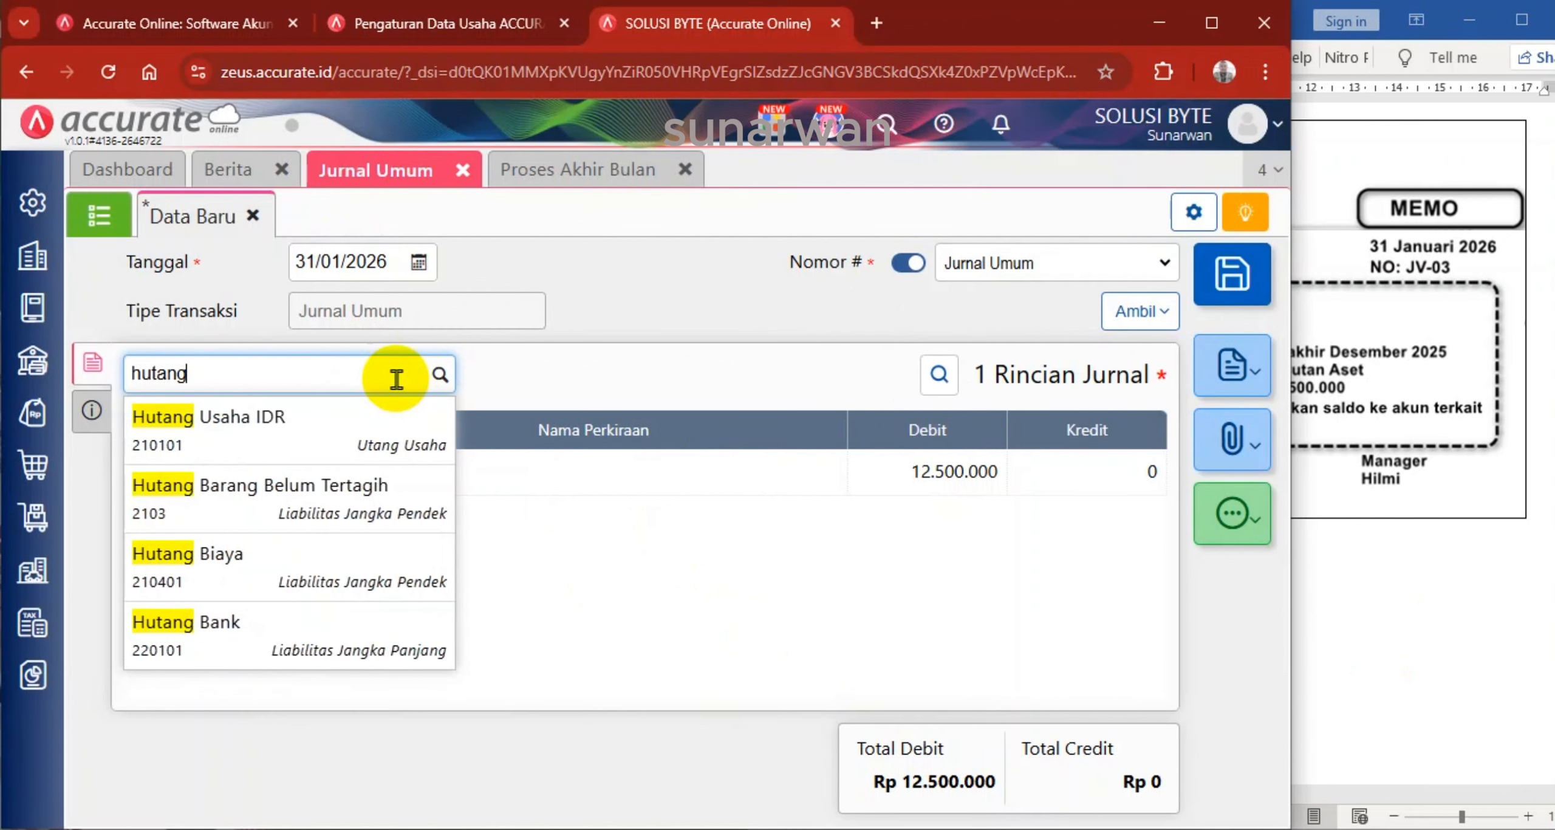
{"action": "left_click", "coordinate": [307, 563]}
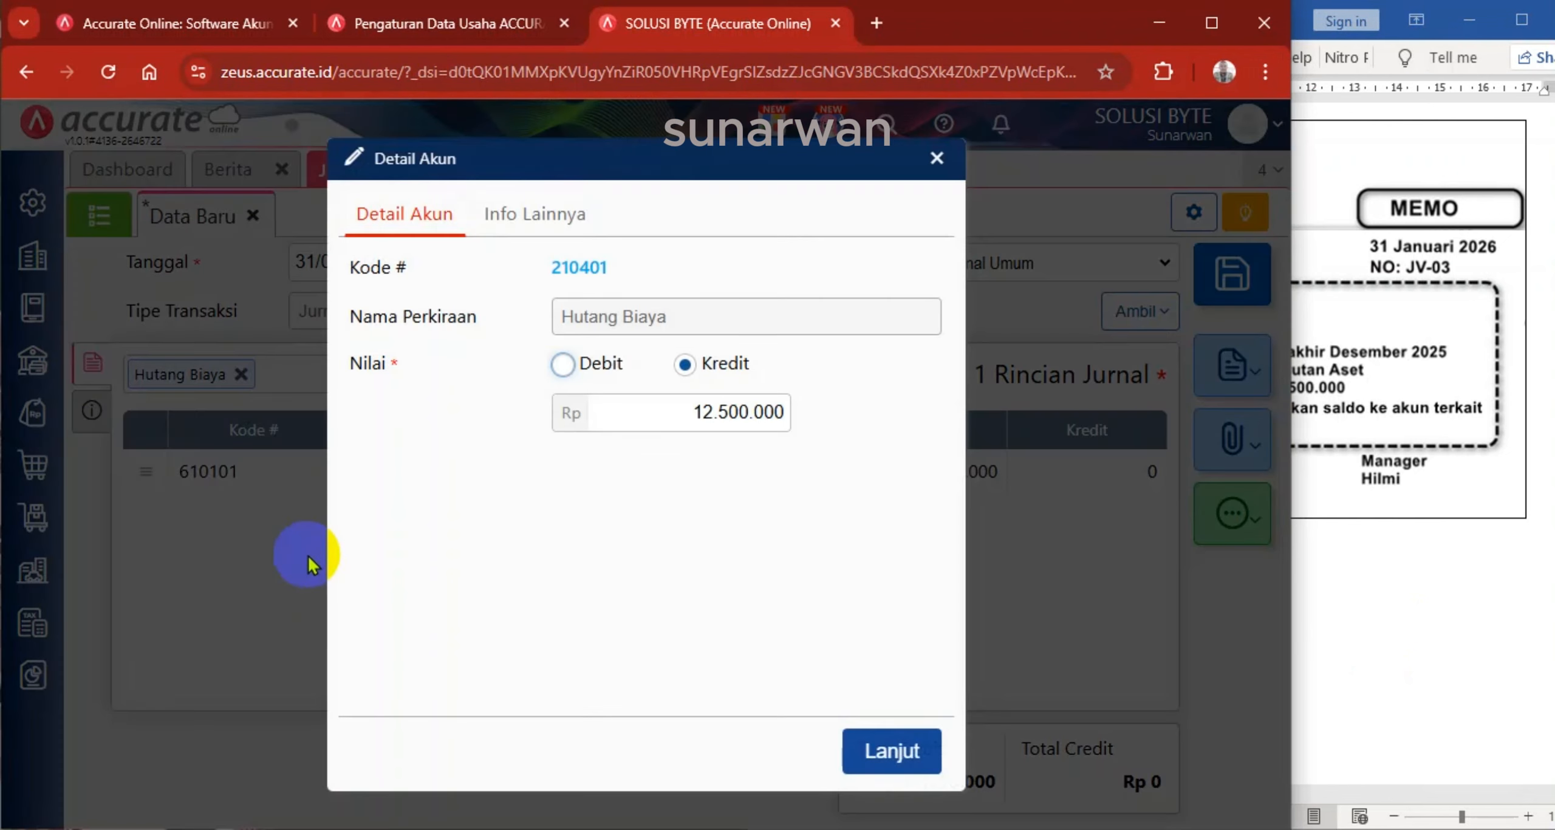
{"action": "left_click", "coordinate": [893, 751]}
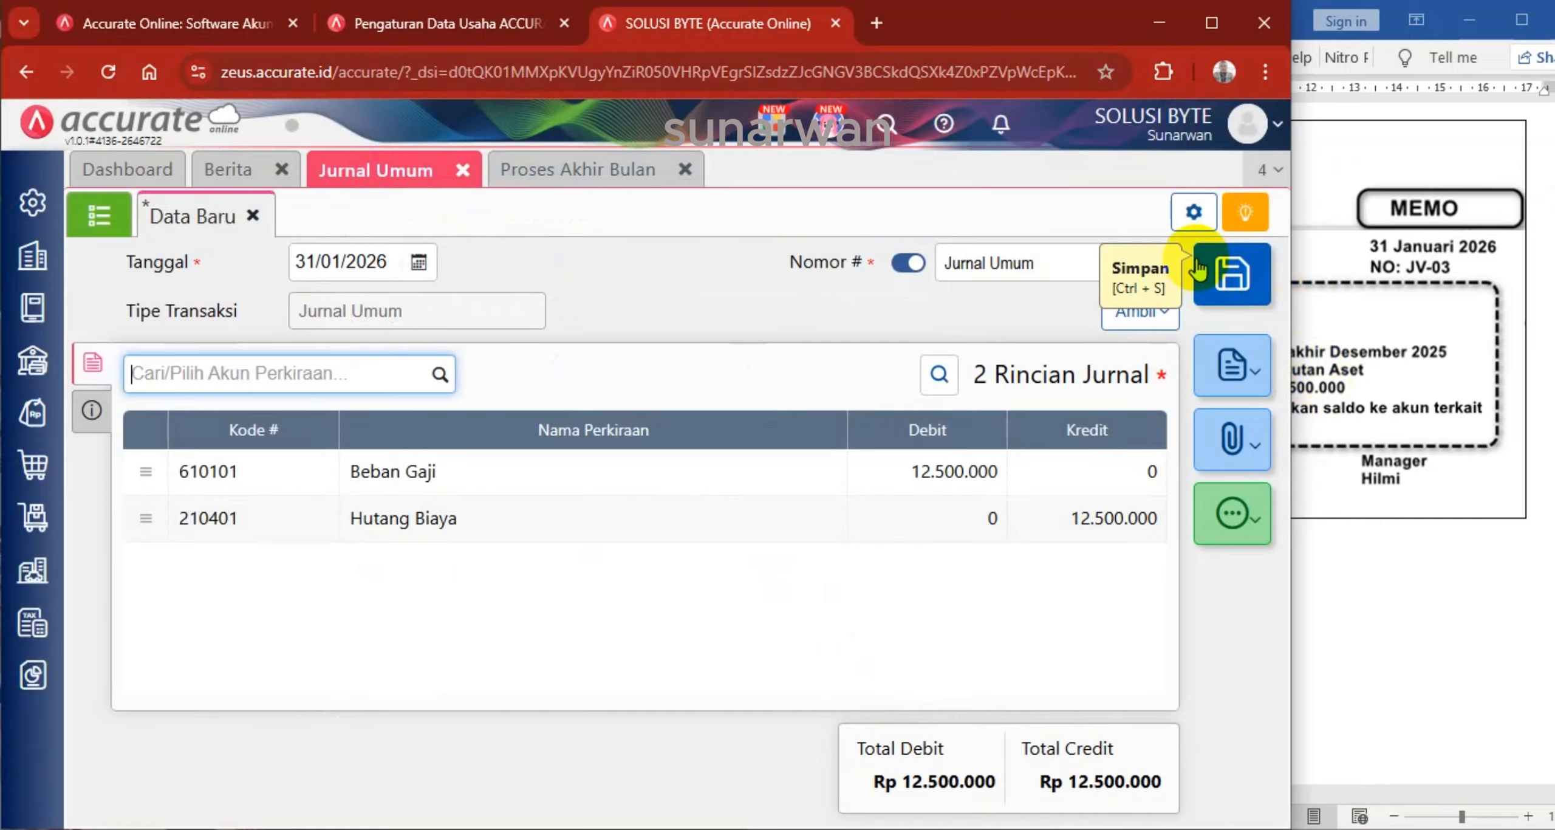
{"action": "left_click", "coordinate": [1215, 269]}
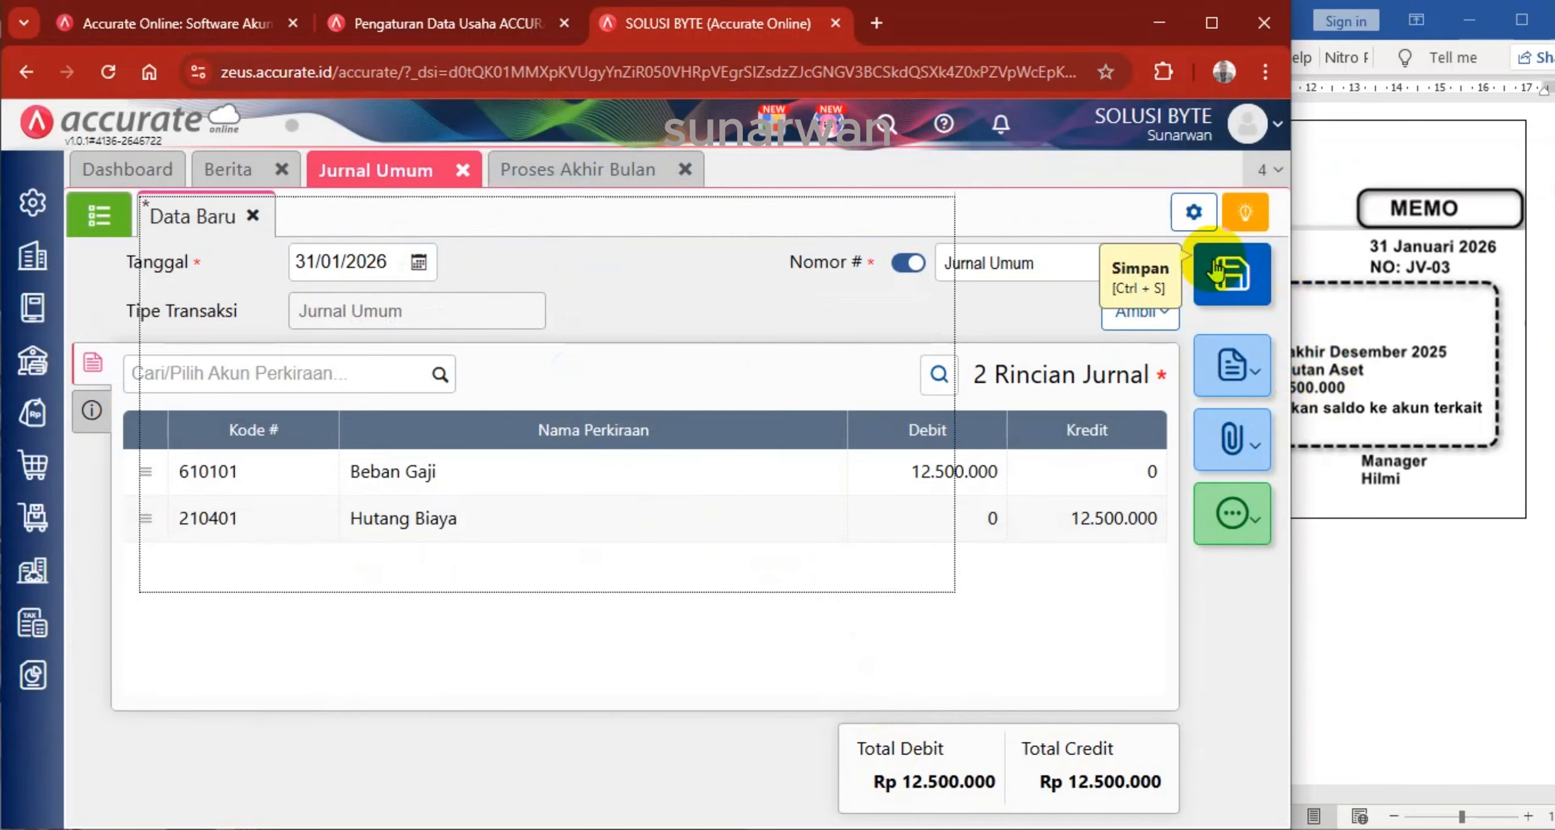
Read the memo's PPN closing item in Word and look up the PPN Masukan and PPN Keluaran balances in Accurate's Akun Perkiraan list
{"action": "left_click", "coordinate": [1407, 375]}
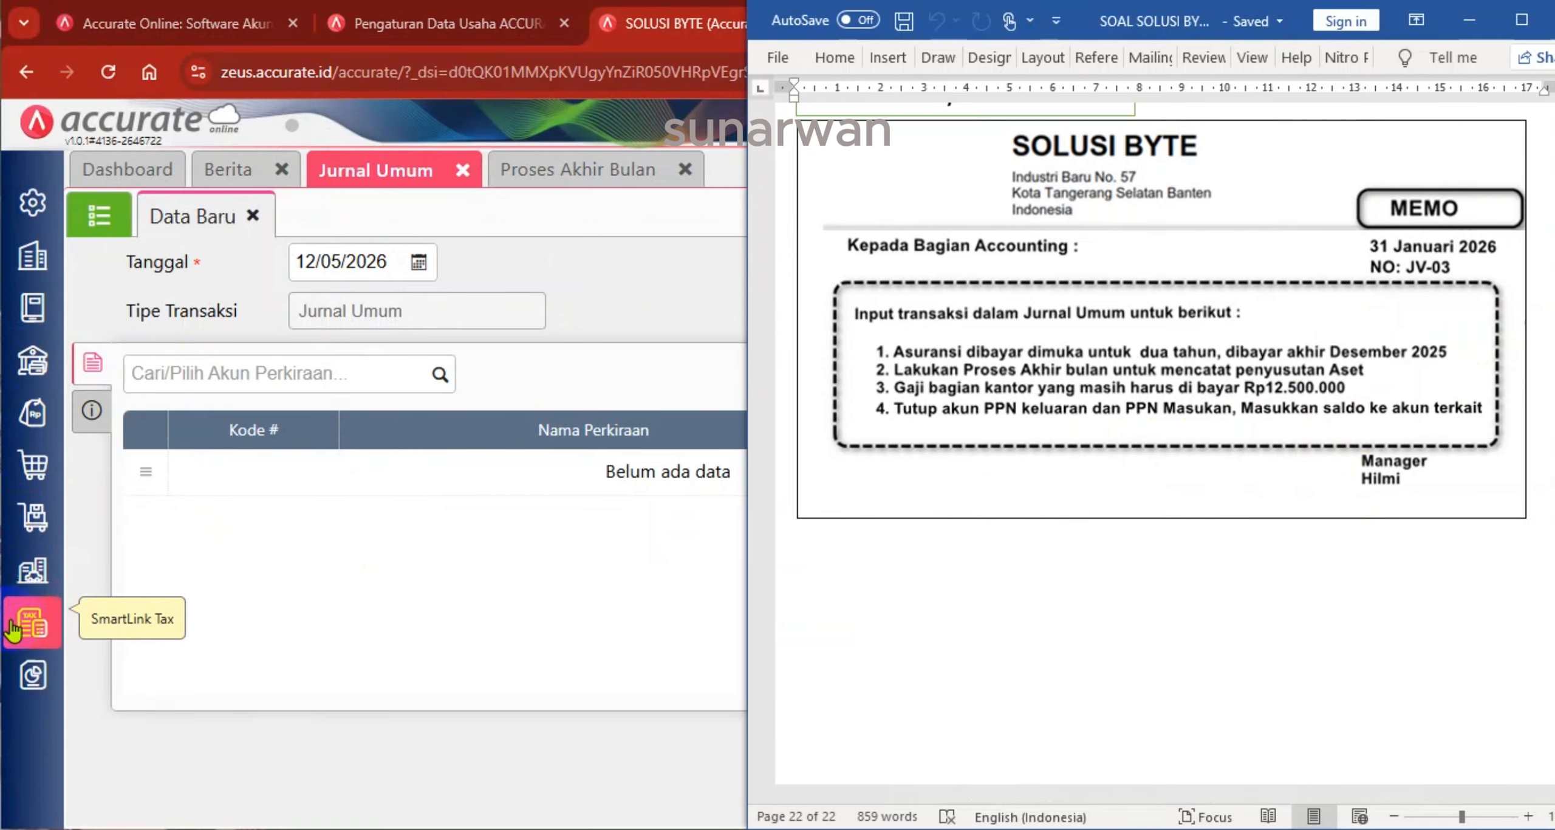
{"action": "left_click", "coordinate": [30, 315]}
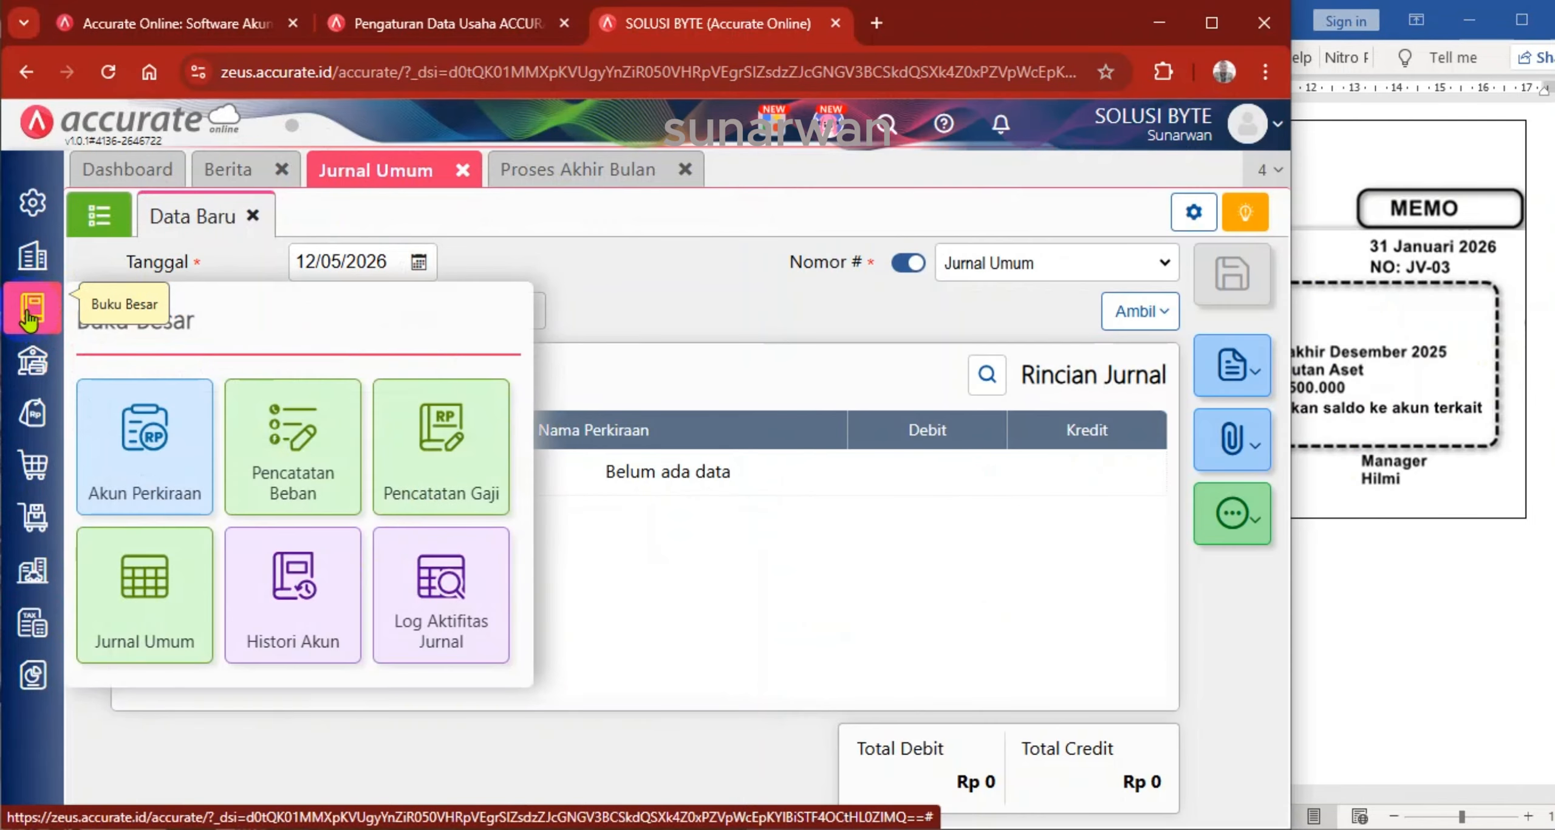
{"action": "left_click", "coordinate": [104, 456]}
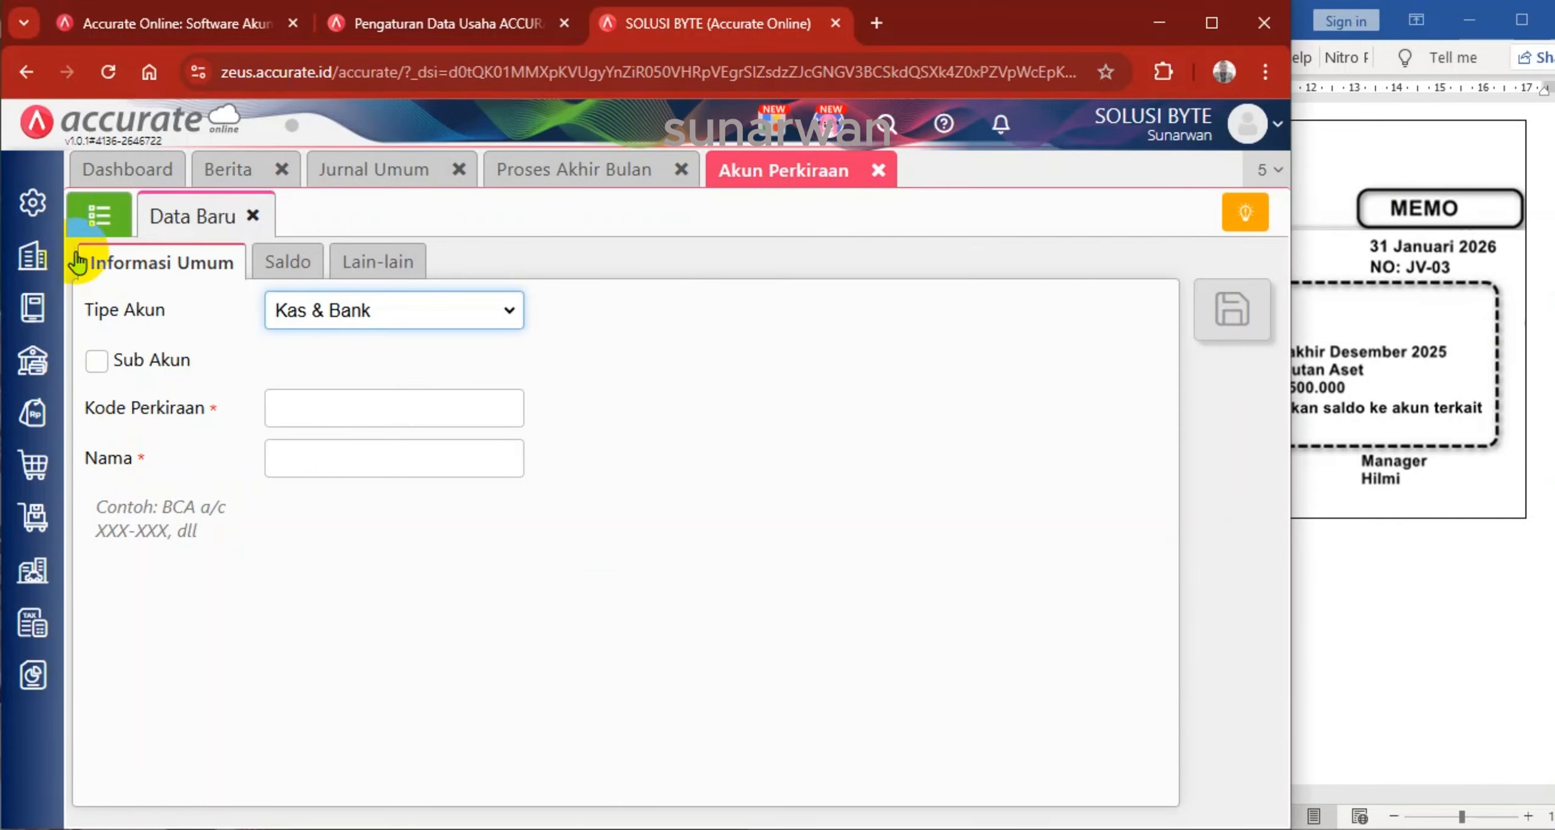
{"action": "left_click", "coordinate": [102, 229]}
{"action": "left_click", "coordinate": [1361, 388]}
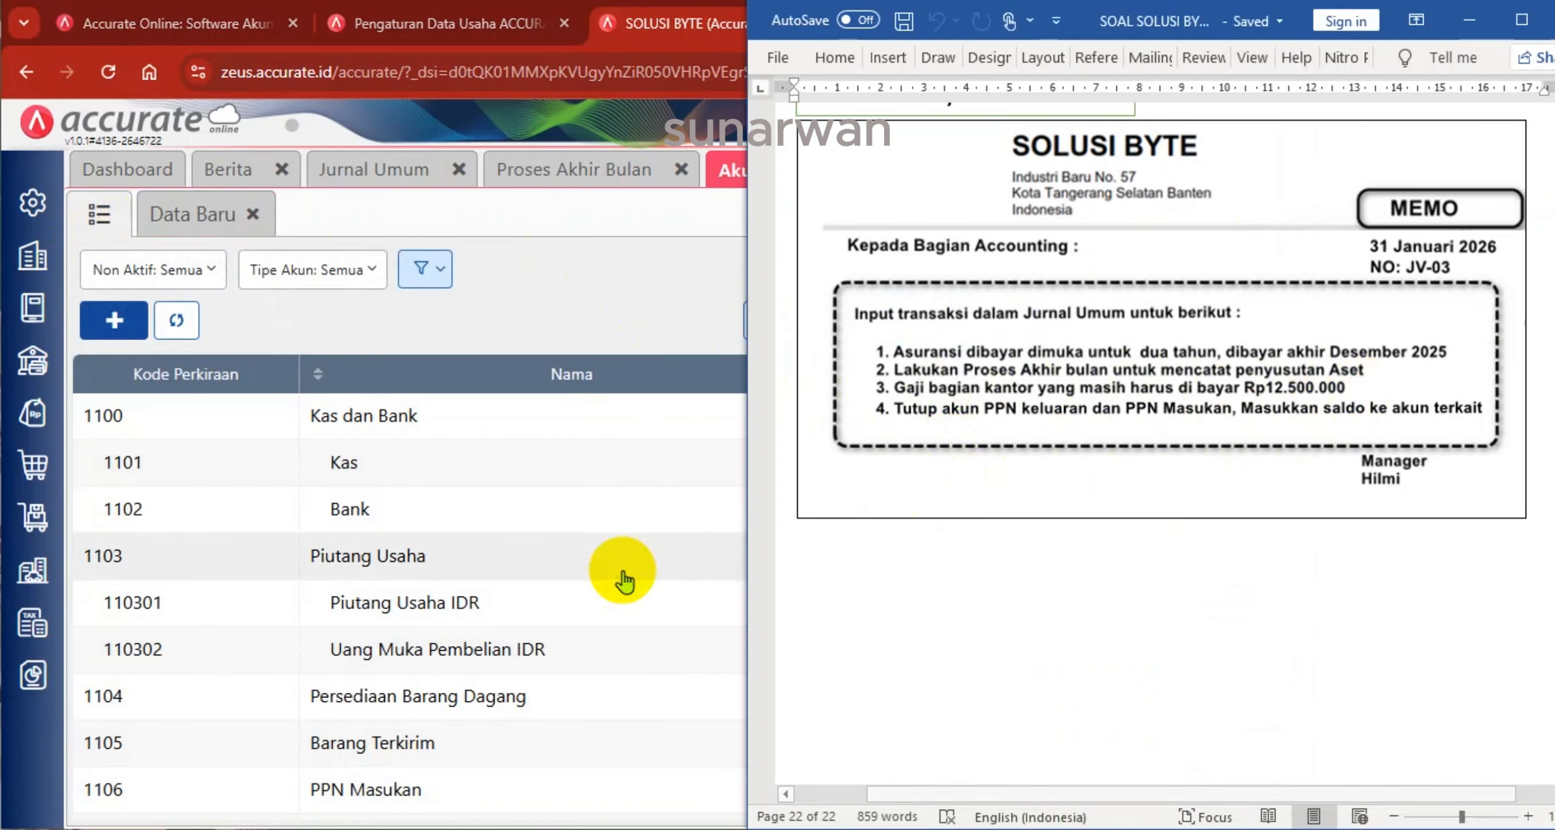
{"action": "left_click", "coordinate": [646, 302]}
{"action": "scroll", "coordinate": [615, 420], "scroll_direction": "down", "scroll_amount": 4}
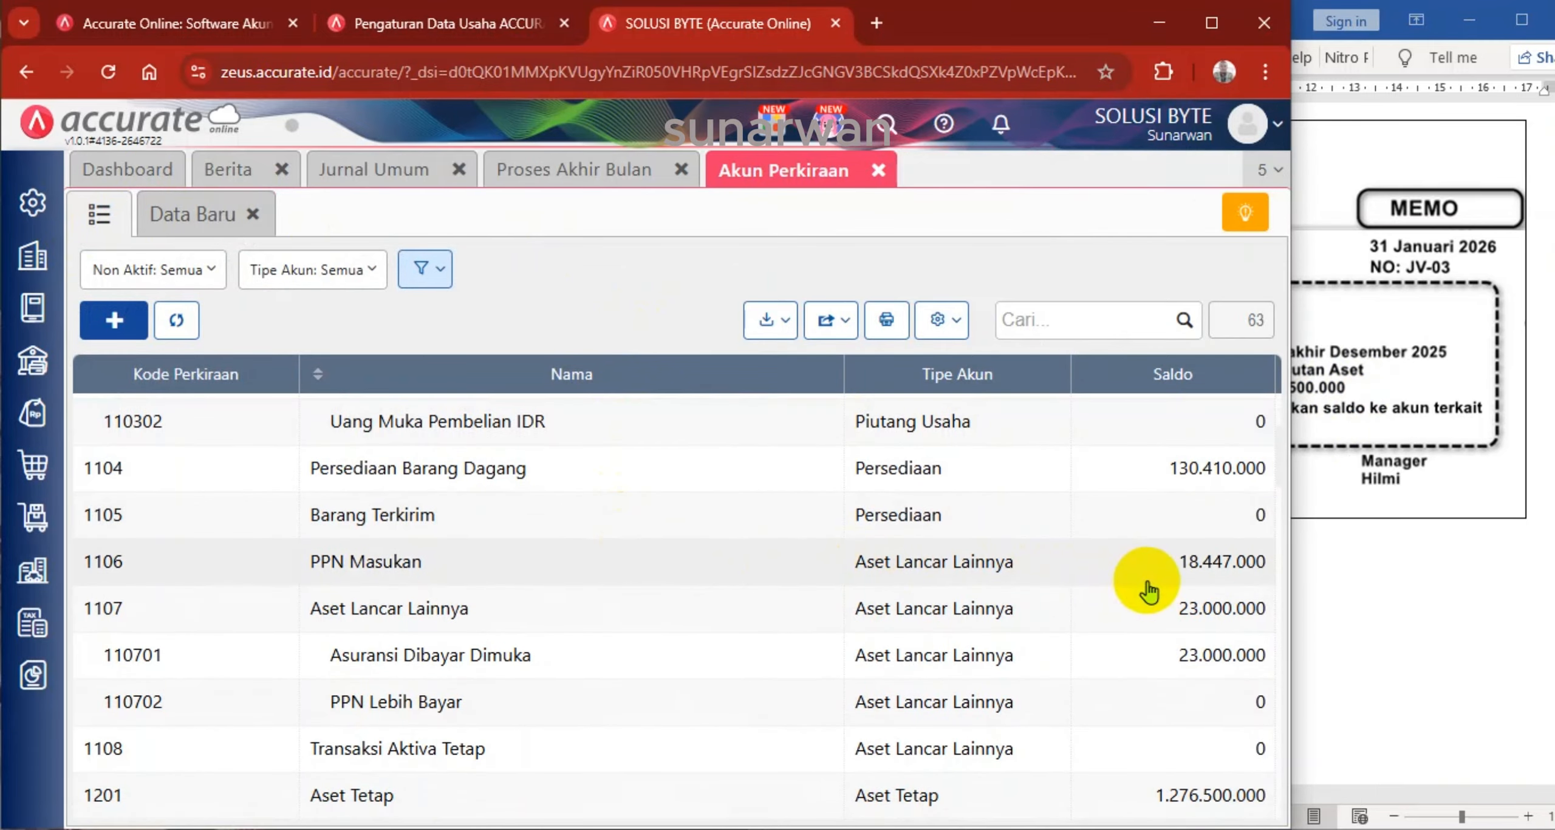
{"action": "scroll", "coordinate": [748, 720], "scroll_direction": "down", "scroll_amount": 4}
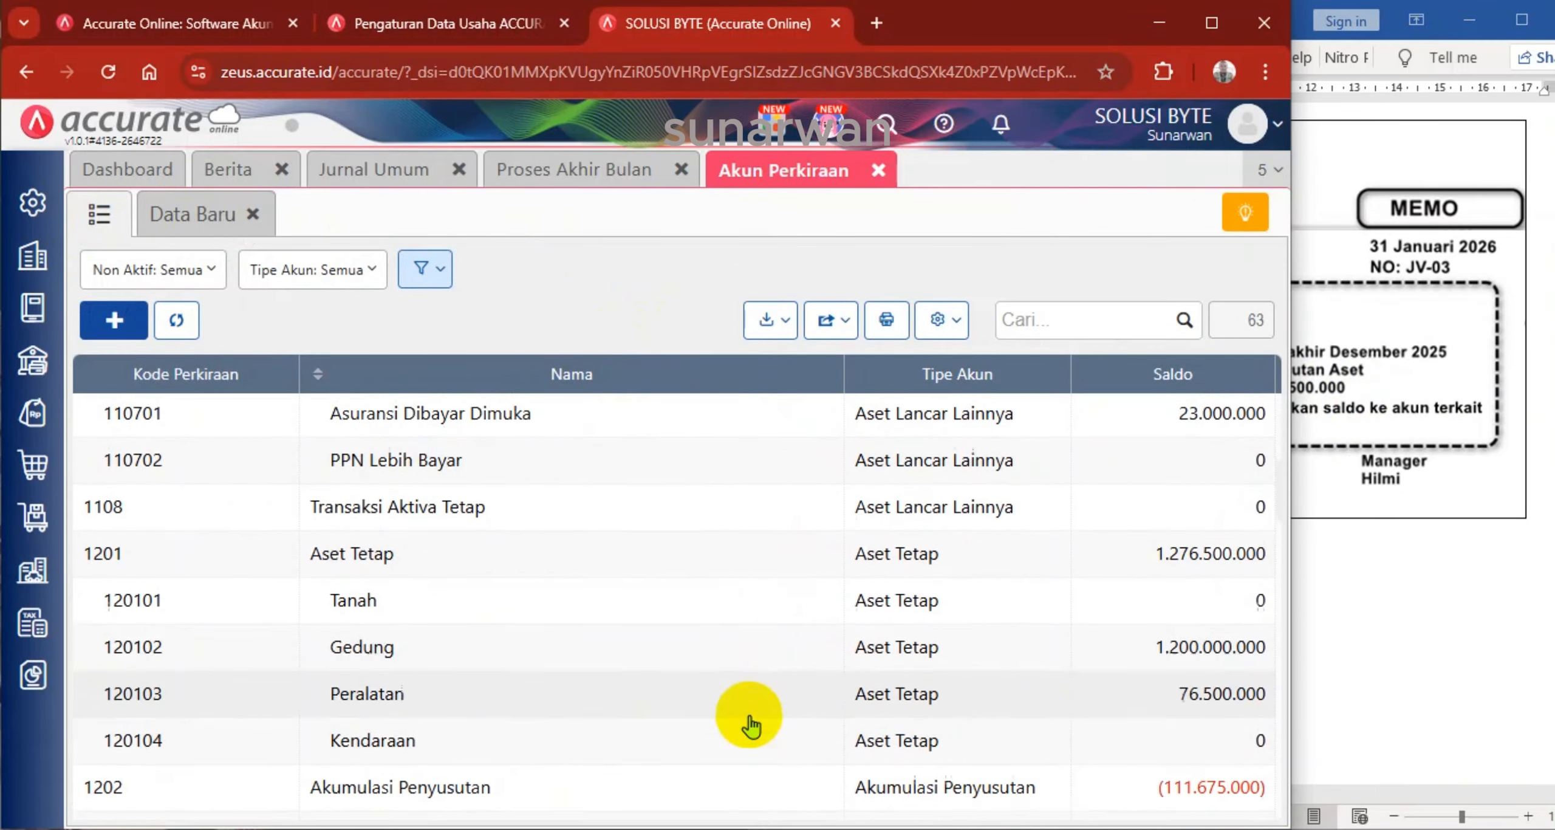
{"action": "scroll", "coordinate": [751, 722], "scroll_direction": "down", "scroll_amount": 7}
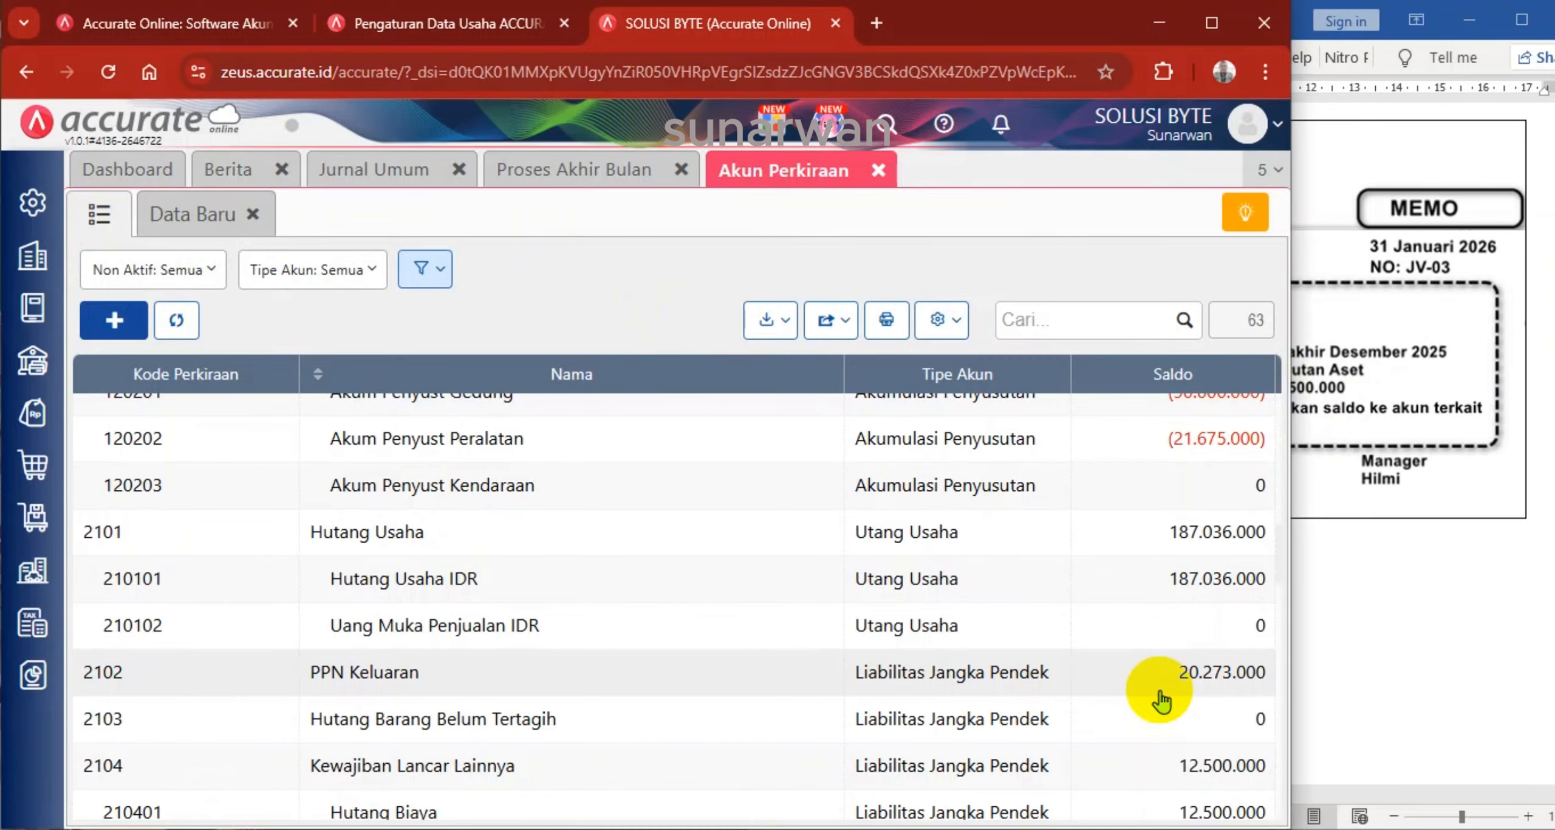
Date the new Jurnal Umum entry 31/01/2026 and add PPN Keluaran (2102) with a debit of Rp 20.273.000
{"action": "left_click", "coordinate": [335, 170]}
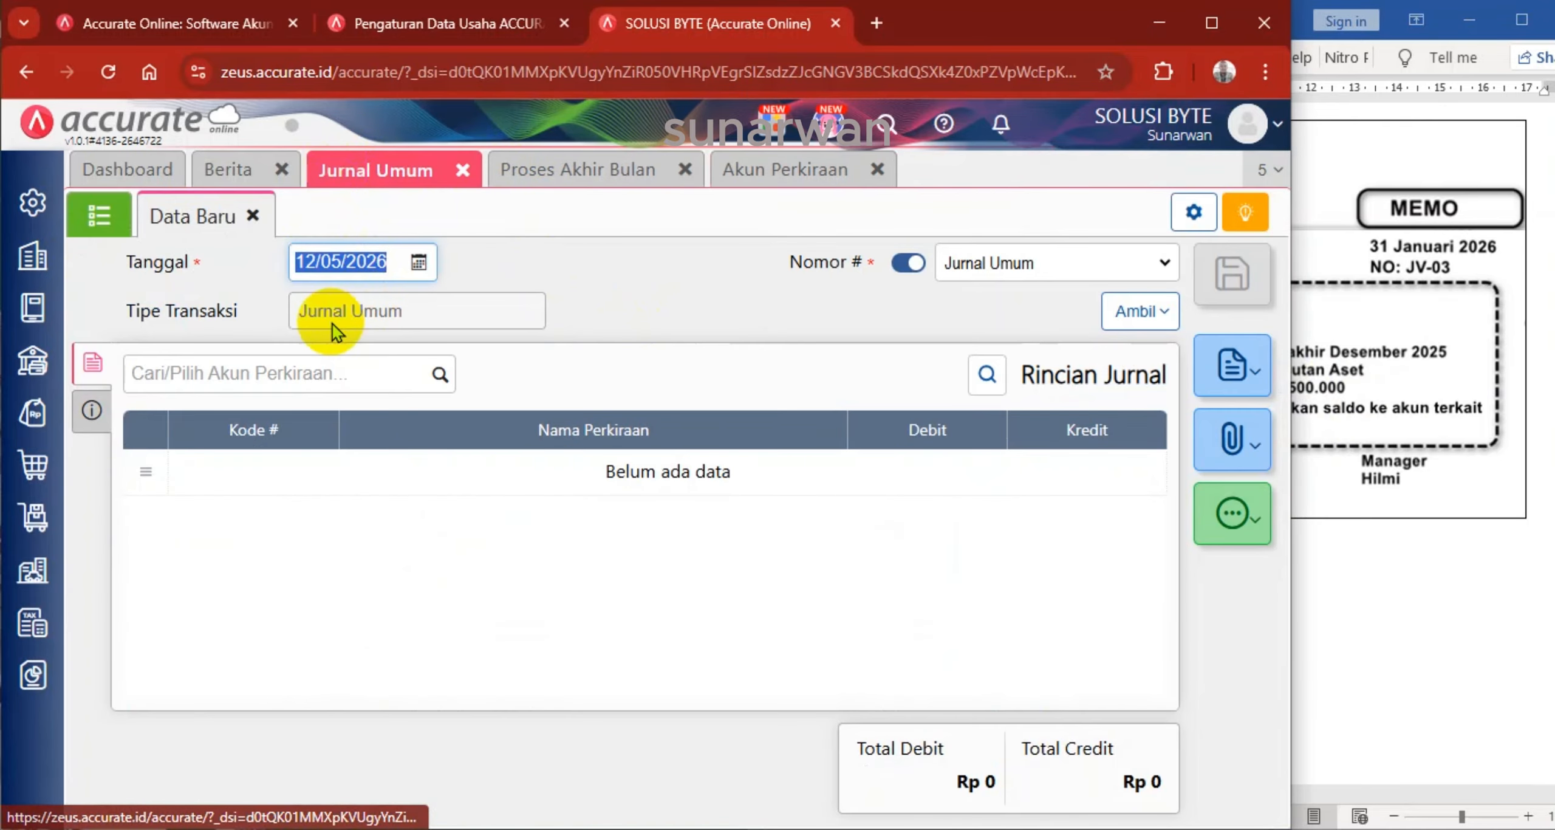
{"action": "type", "text": "31/"}
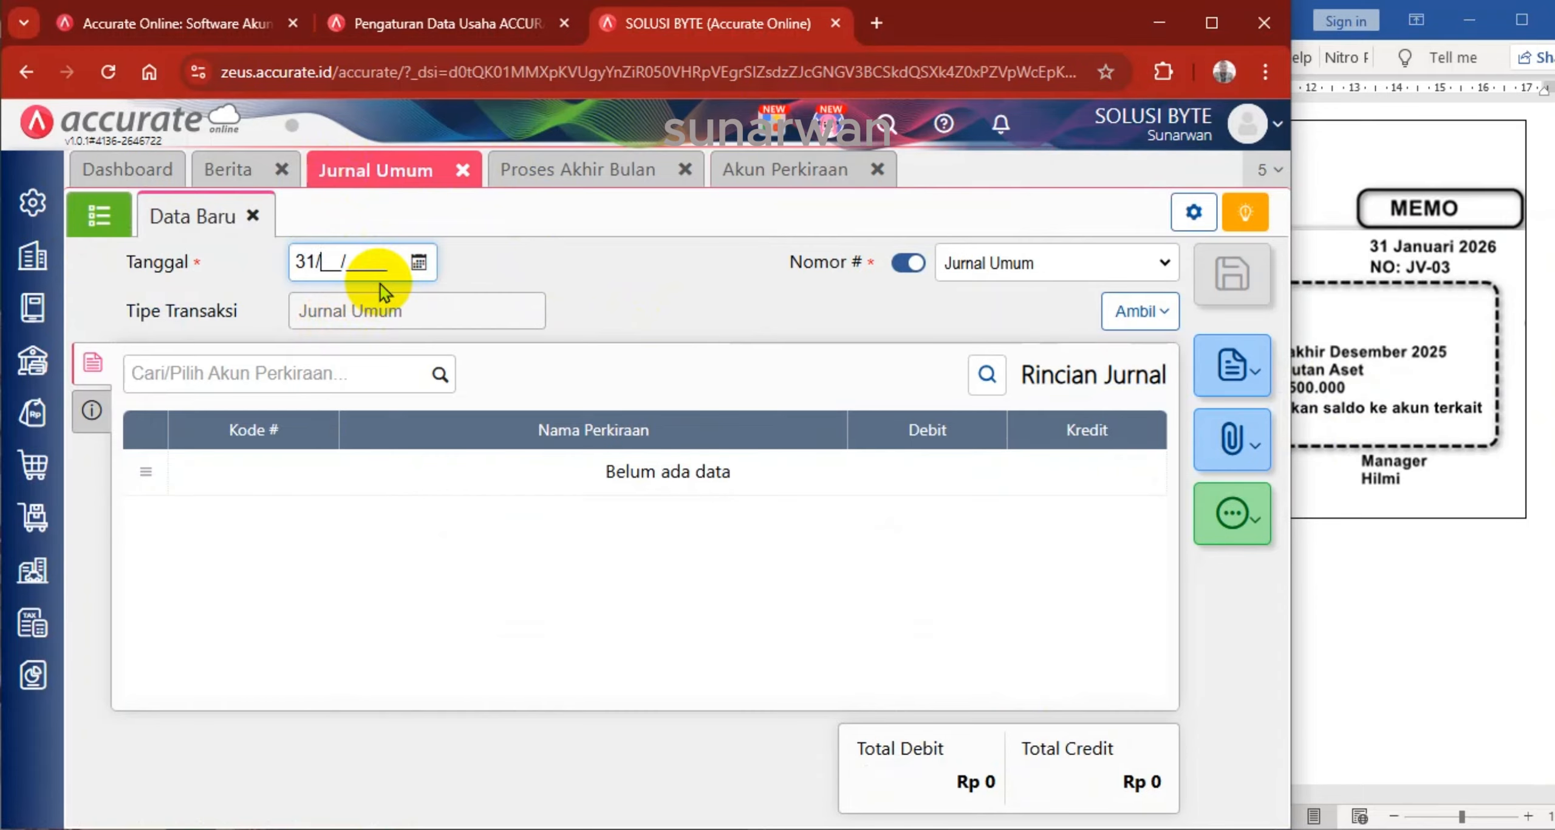
{"action": "type", "text": "01/2026"}
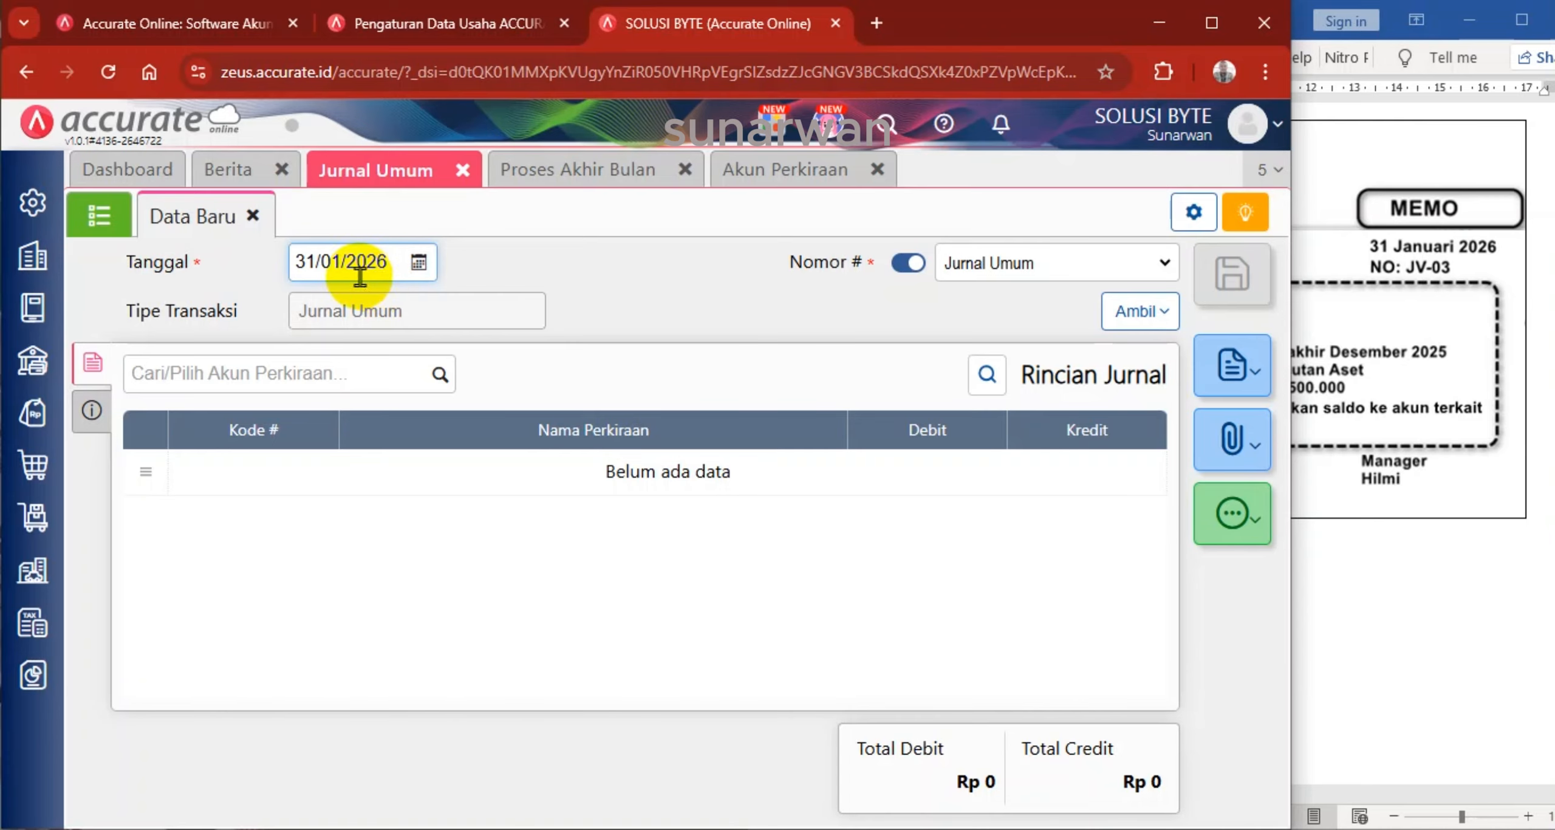
{"action": "left_click", "coordinate": [348, 372]}
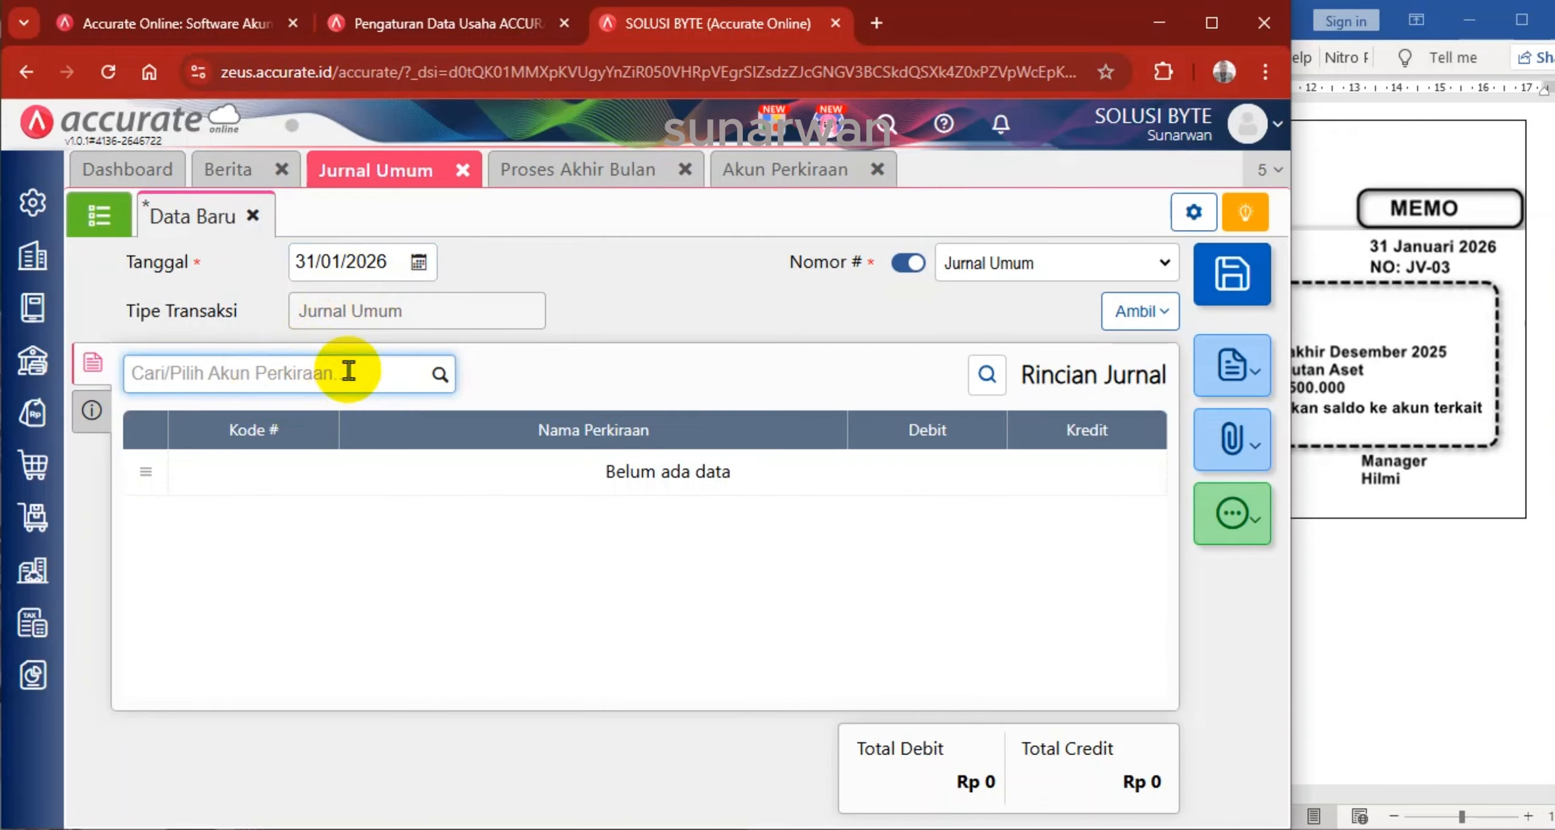
{"action": "type", "text": "ppn"}
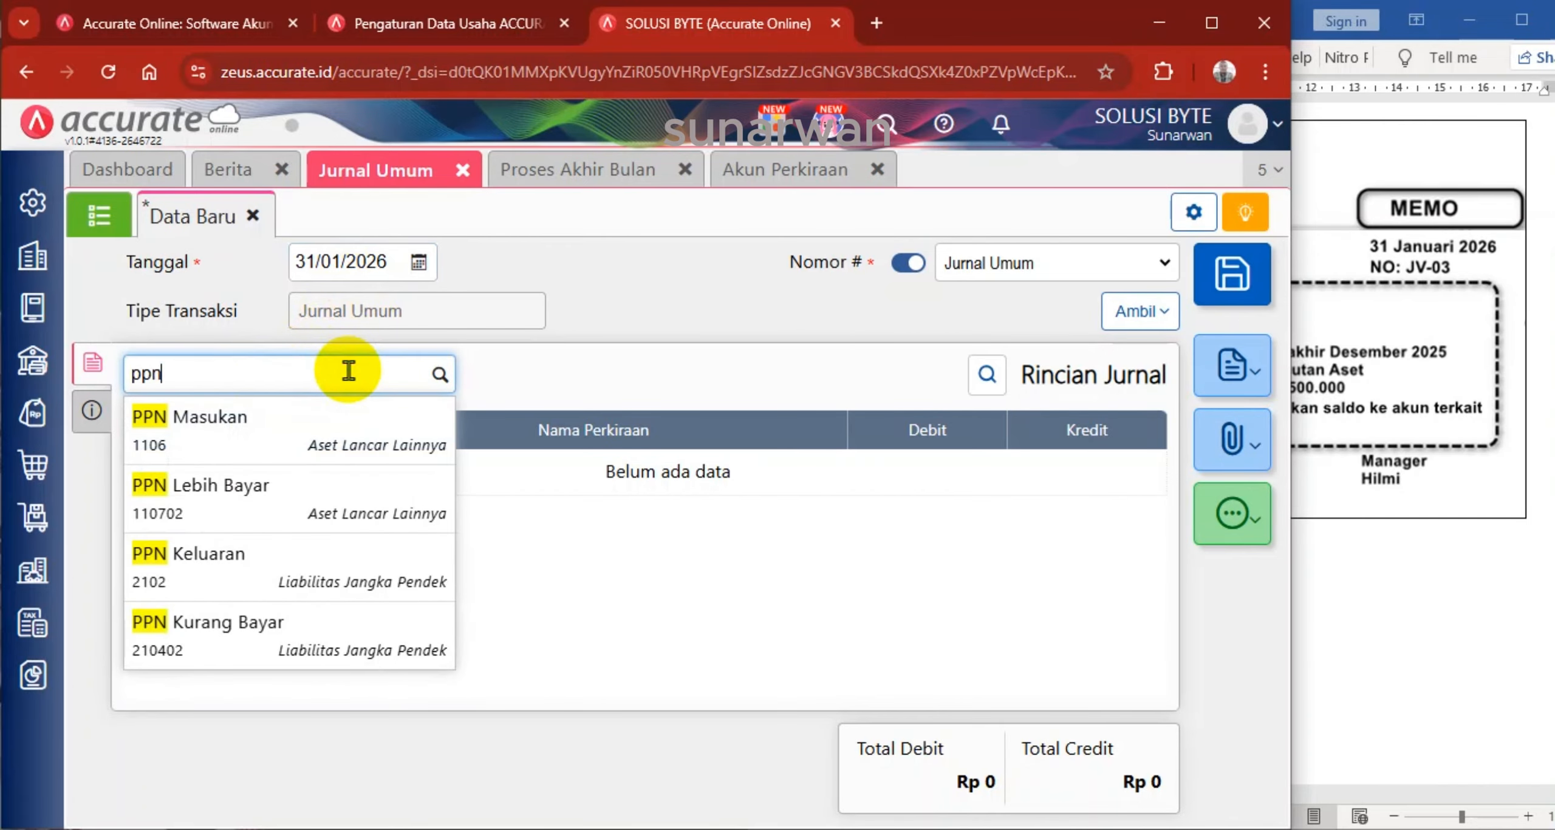
{"action": "left_click", "coordinate": [307, 578]}
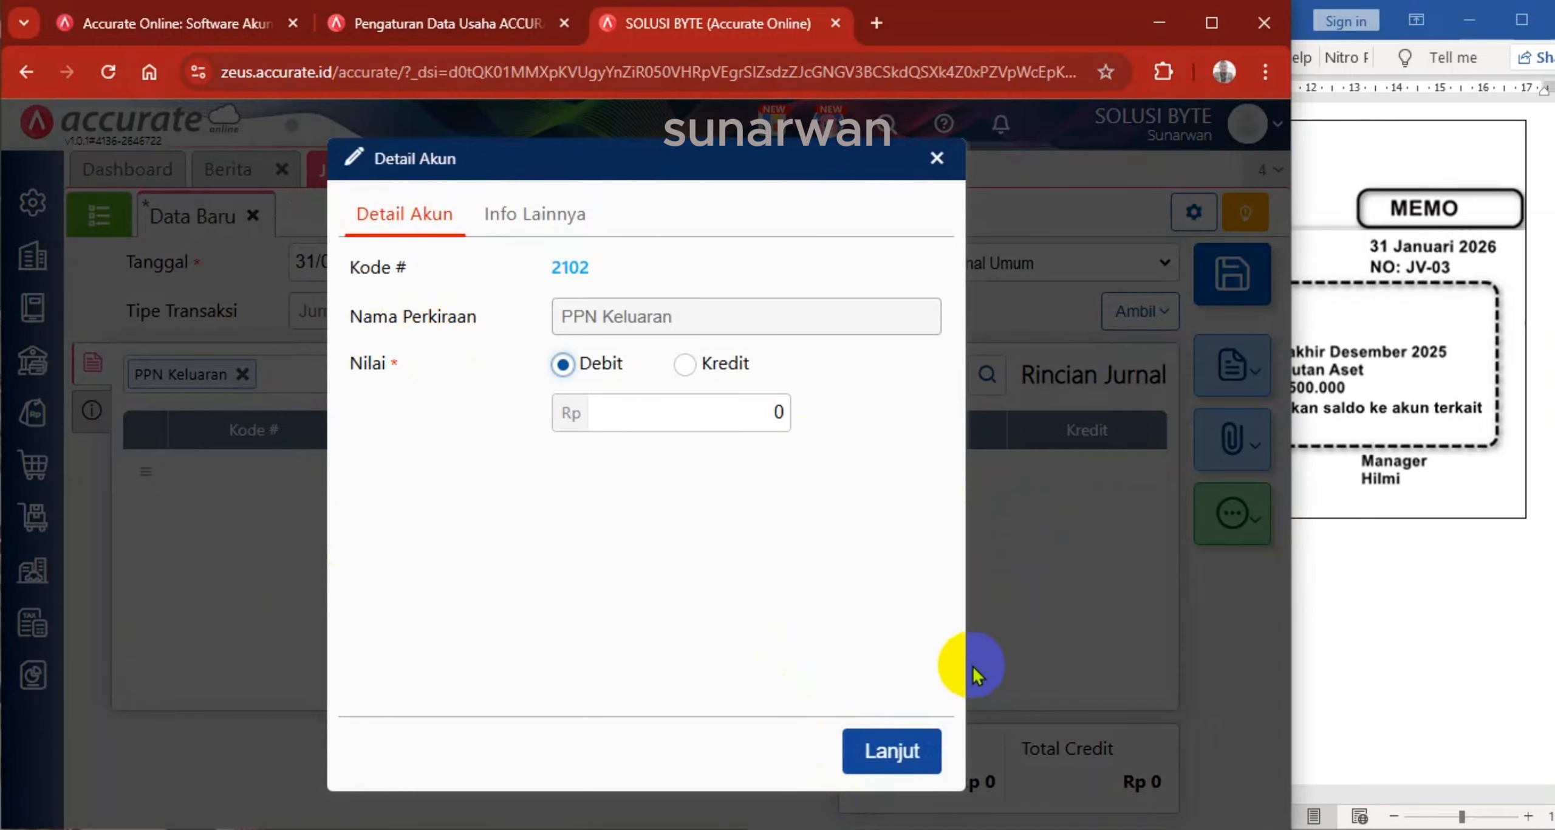
{"action": "left_click", "coordinate": [723, 413]}
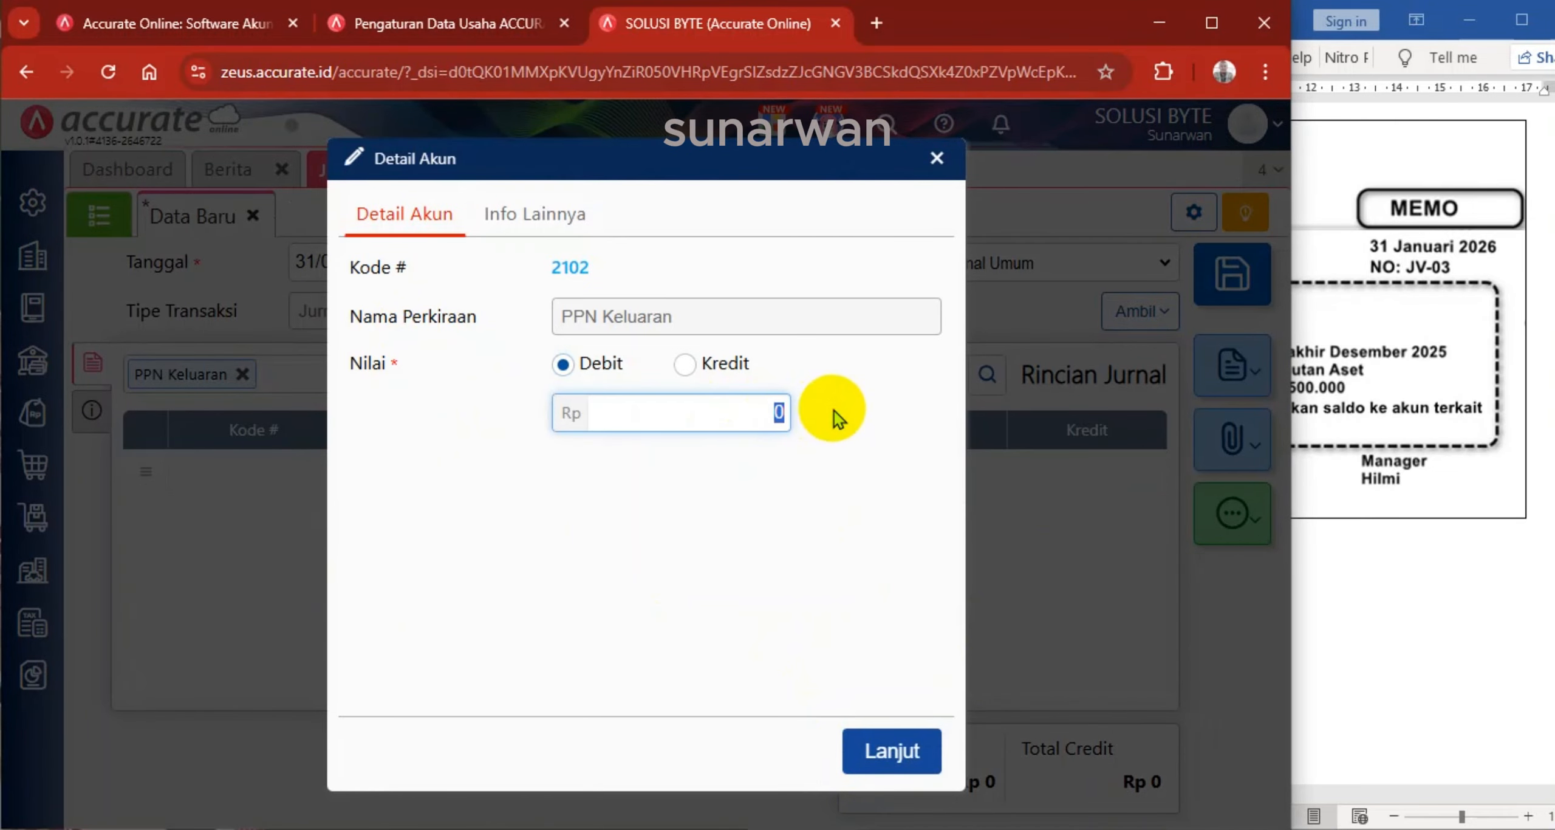
{"action": "type", "text": "20.273.000"}
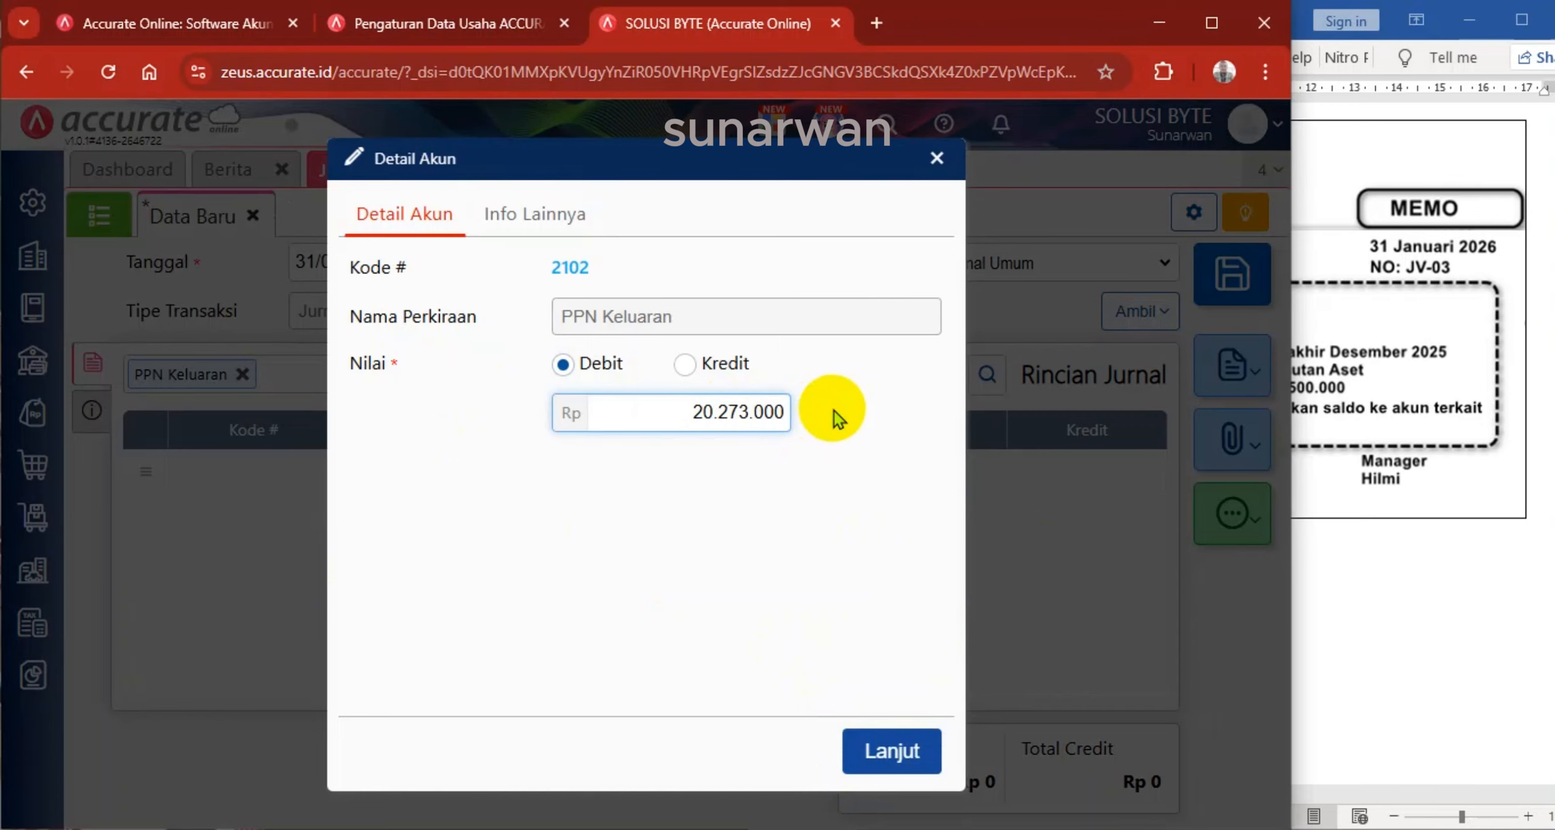
{"action": "left_click", "coordinate": [869, 749]}
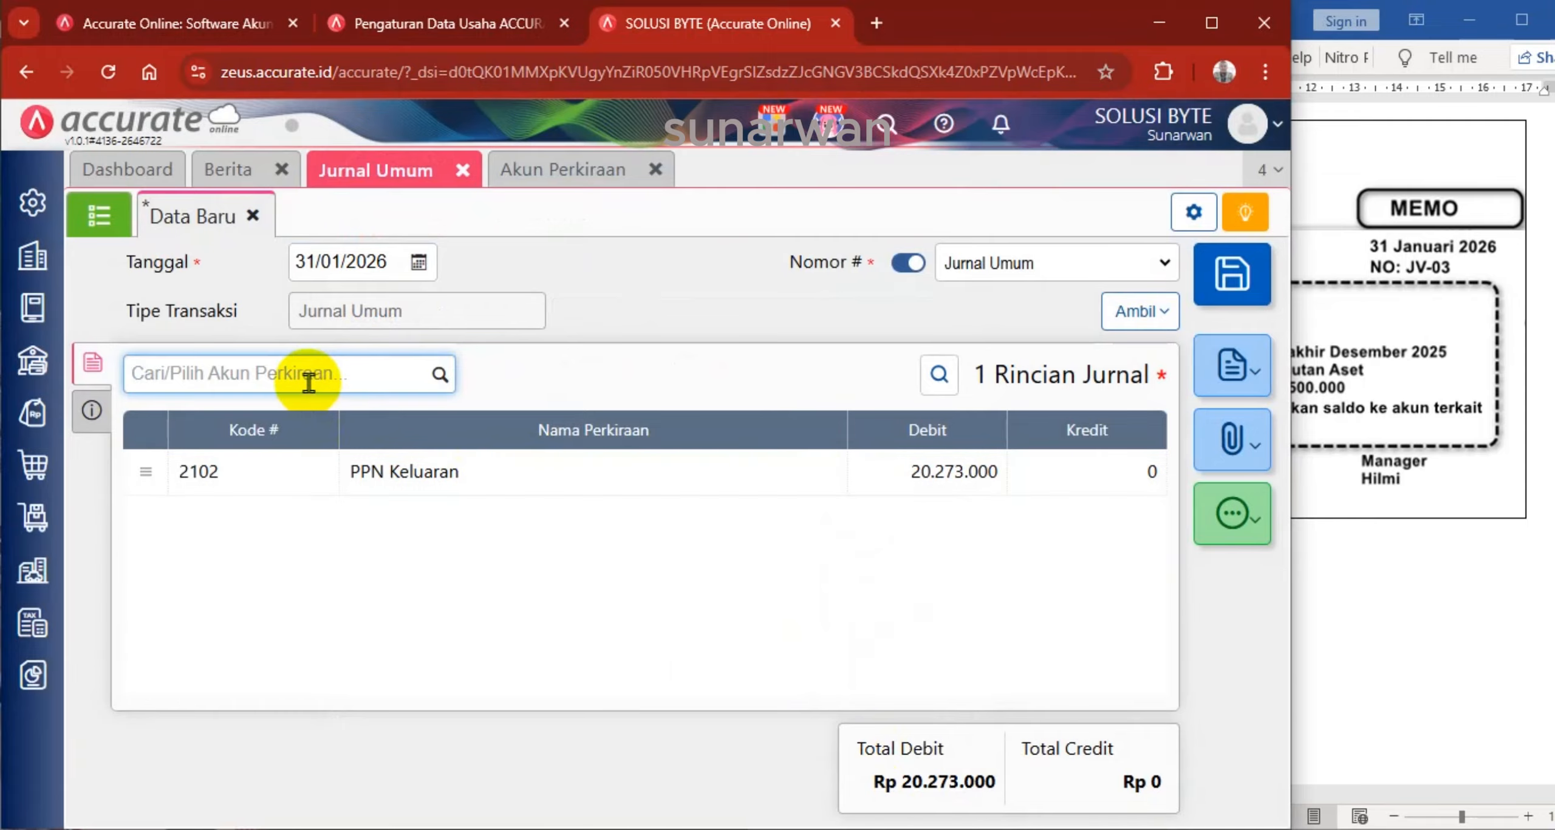
Add PPN Masukan (1106) to the journal with a credit of Rp 18.447.000
{"action": "type", "text": "ppn masu"}
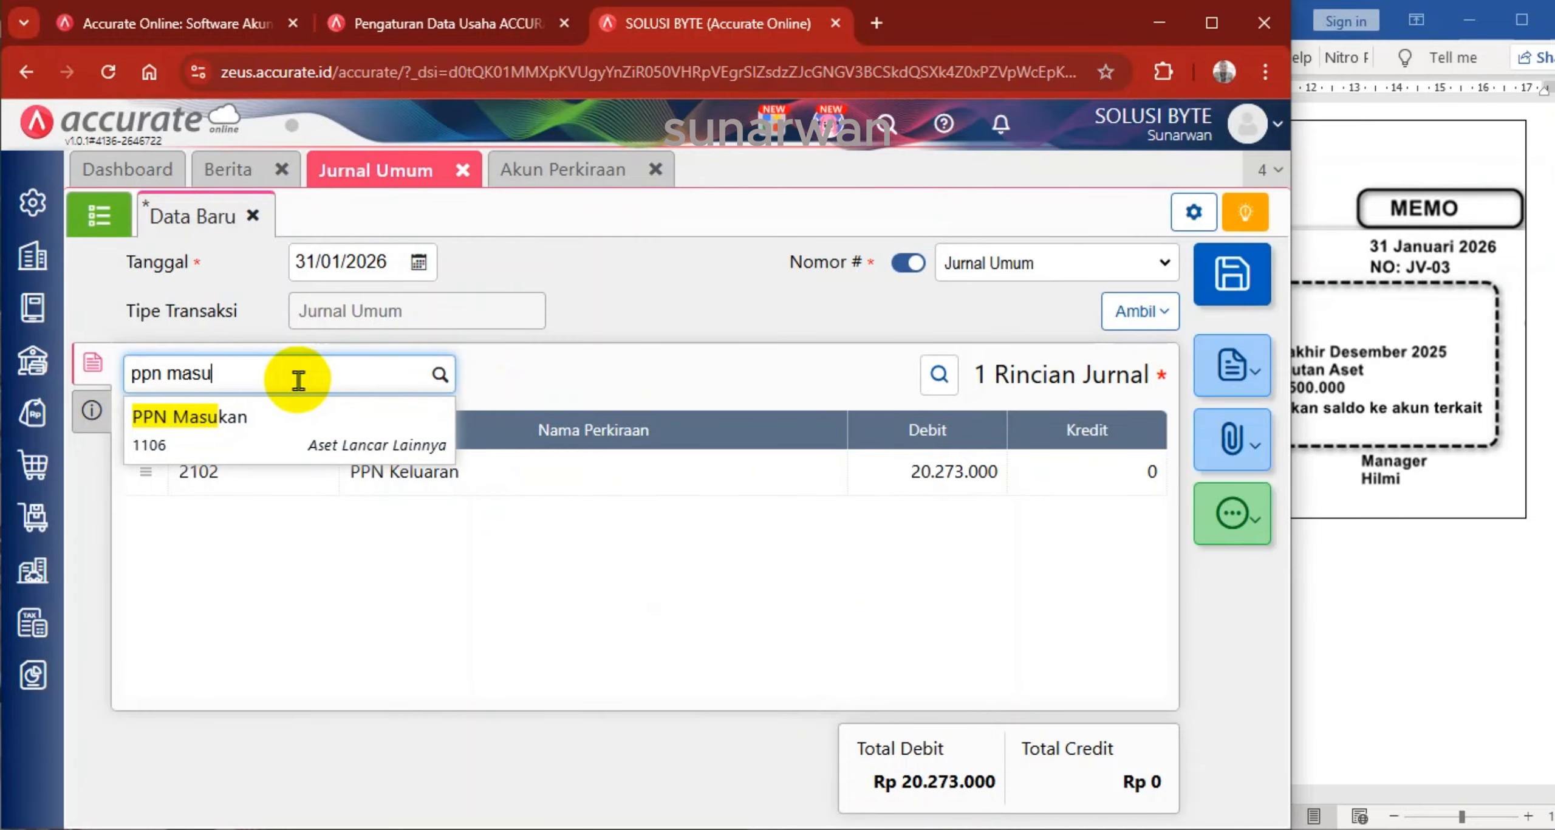
{"action": "left_click", "coordinate": [216, 432]}
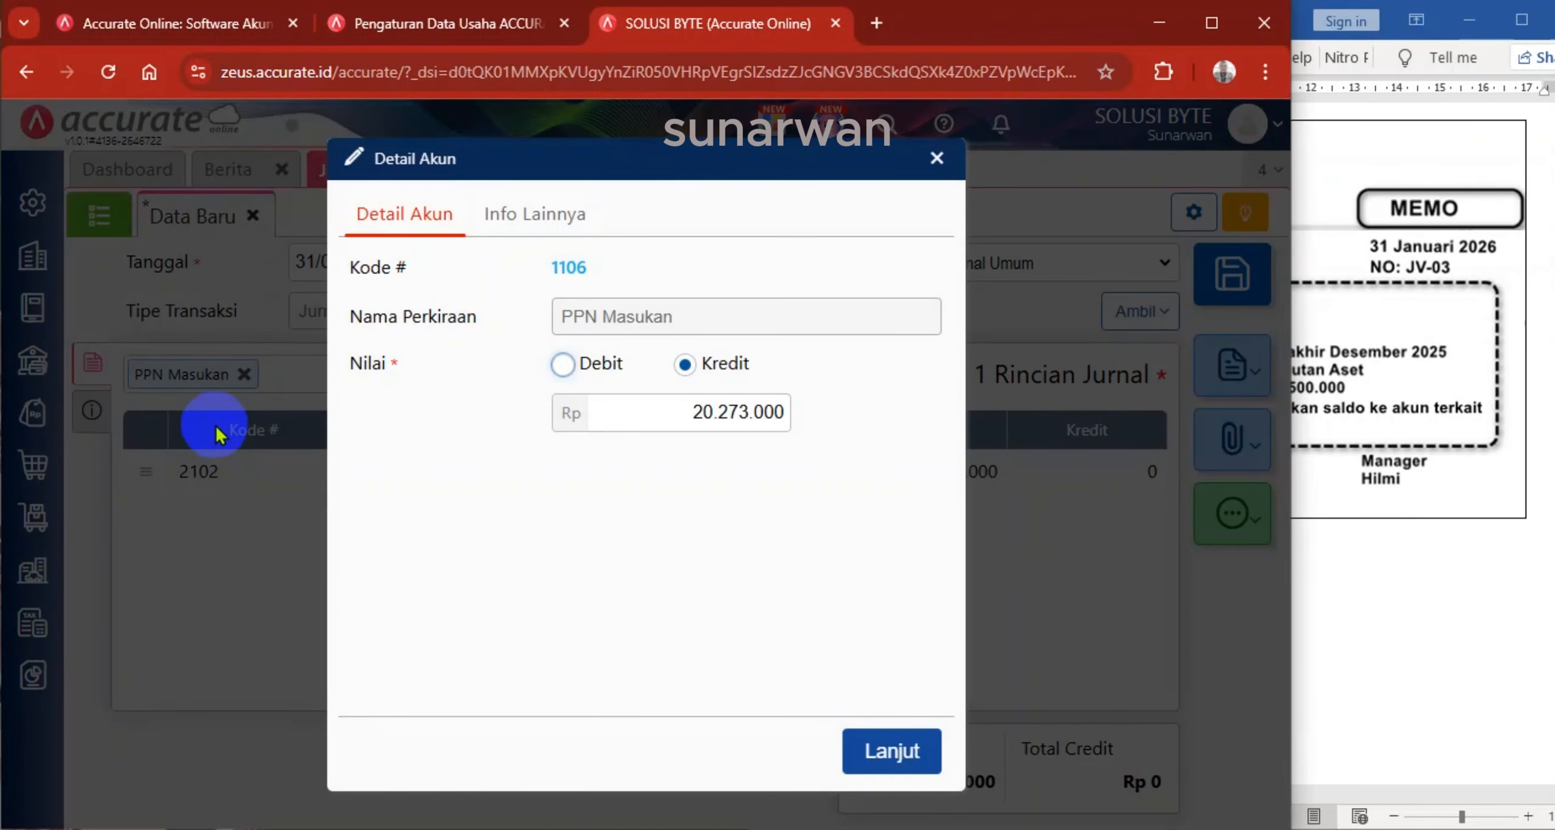
{"action": "left_click", "coordinate": [684, 411]}
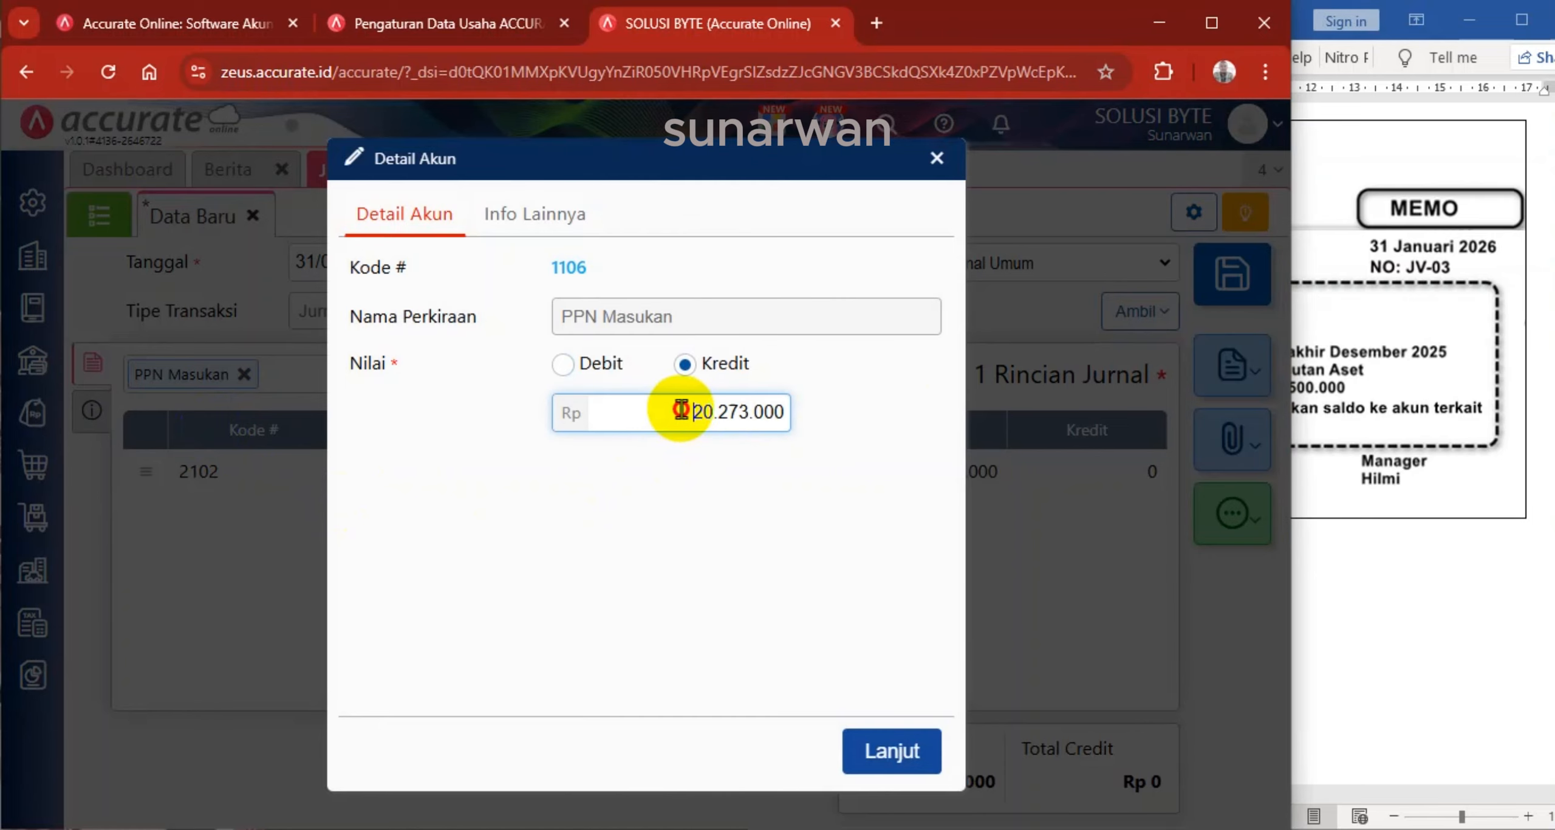
{"action": "type", "text": "18"}
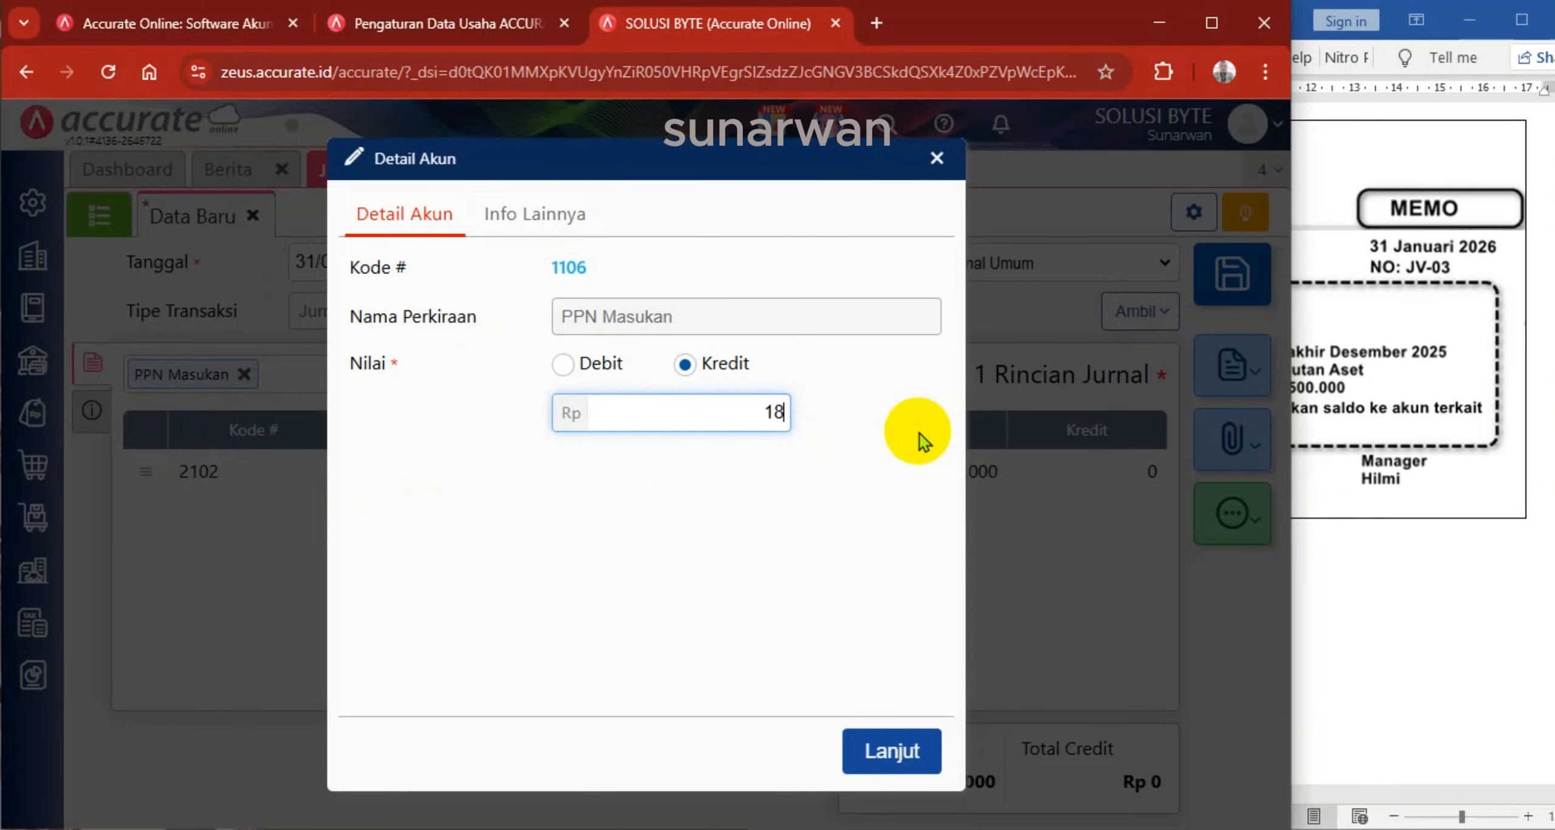
{"action": "type", "text": ".447.000"}
{"action": "left_click", "coordinate": [879, 746]}
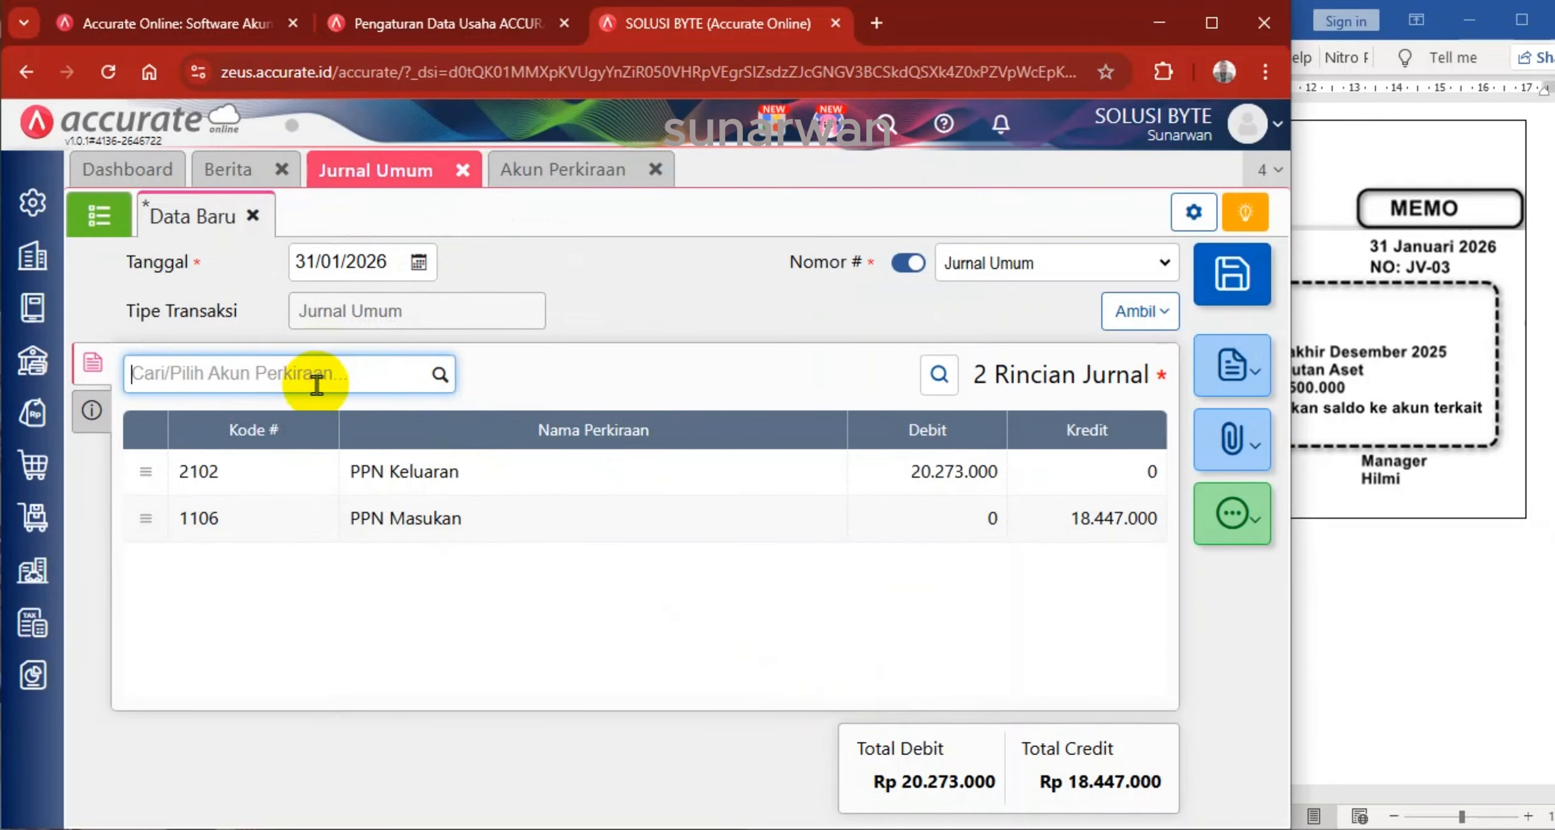
Add PPN Kurang Bayar (210402) to the journal with a credit of Rp 1.826.000
{"action": "type", "text": "ppn"}
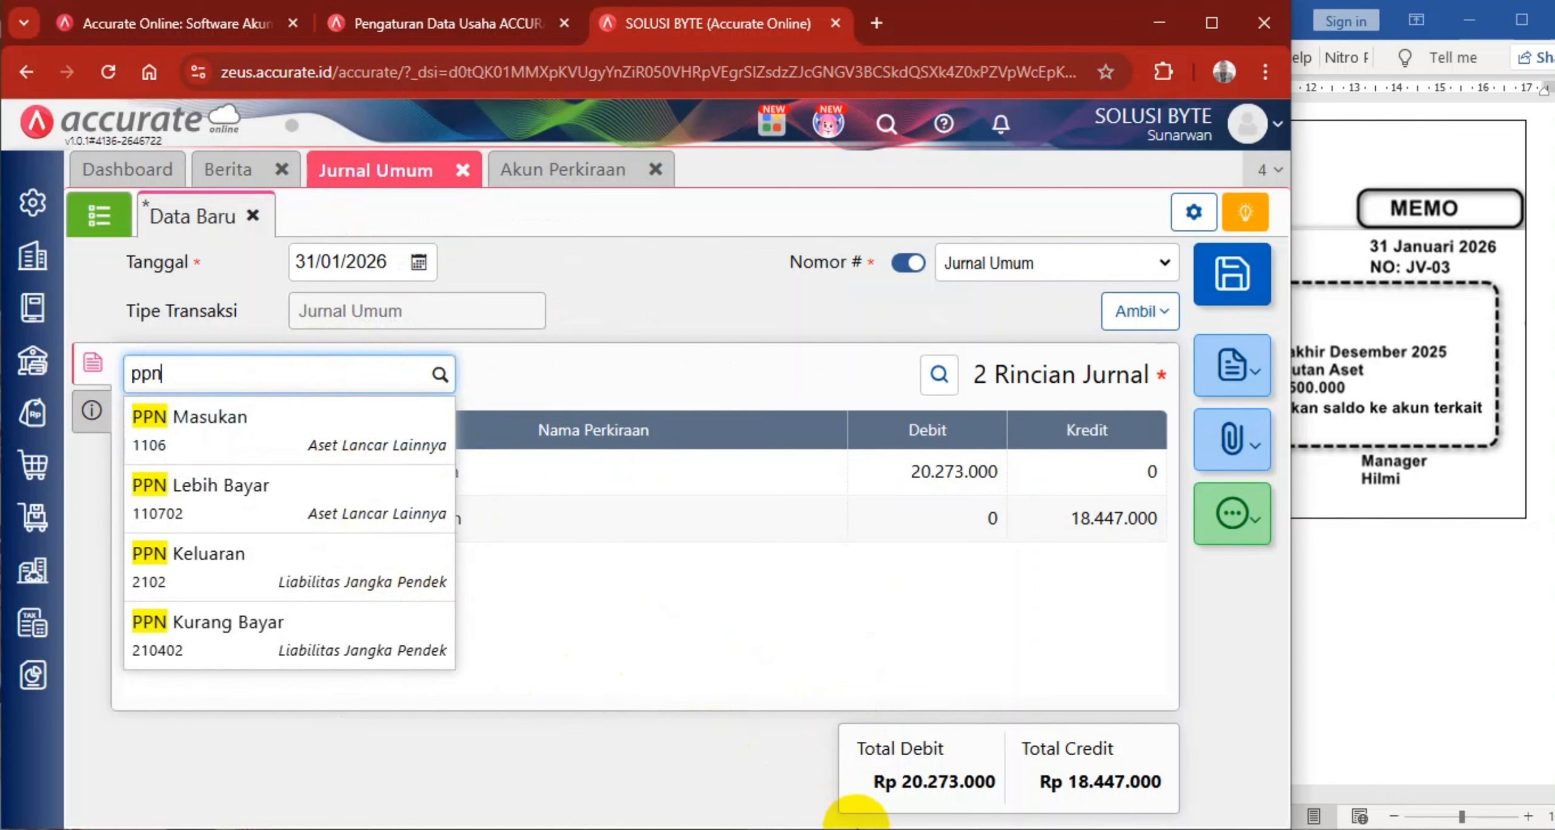
{"action": "left_click", "coordinate": [326, 628]}
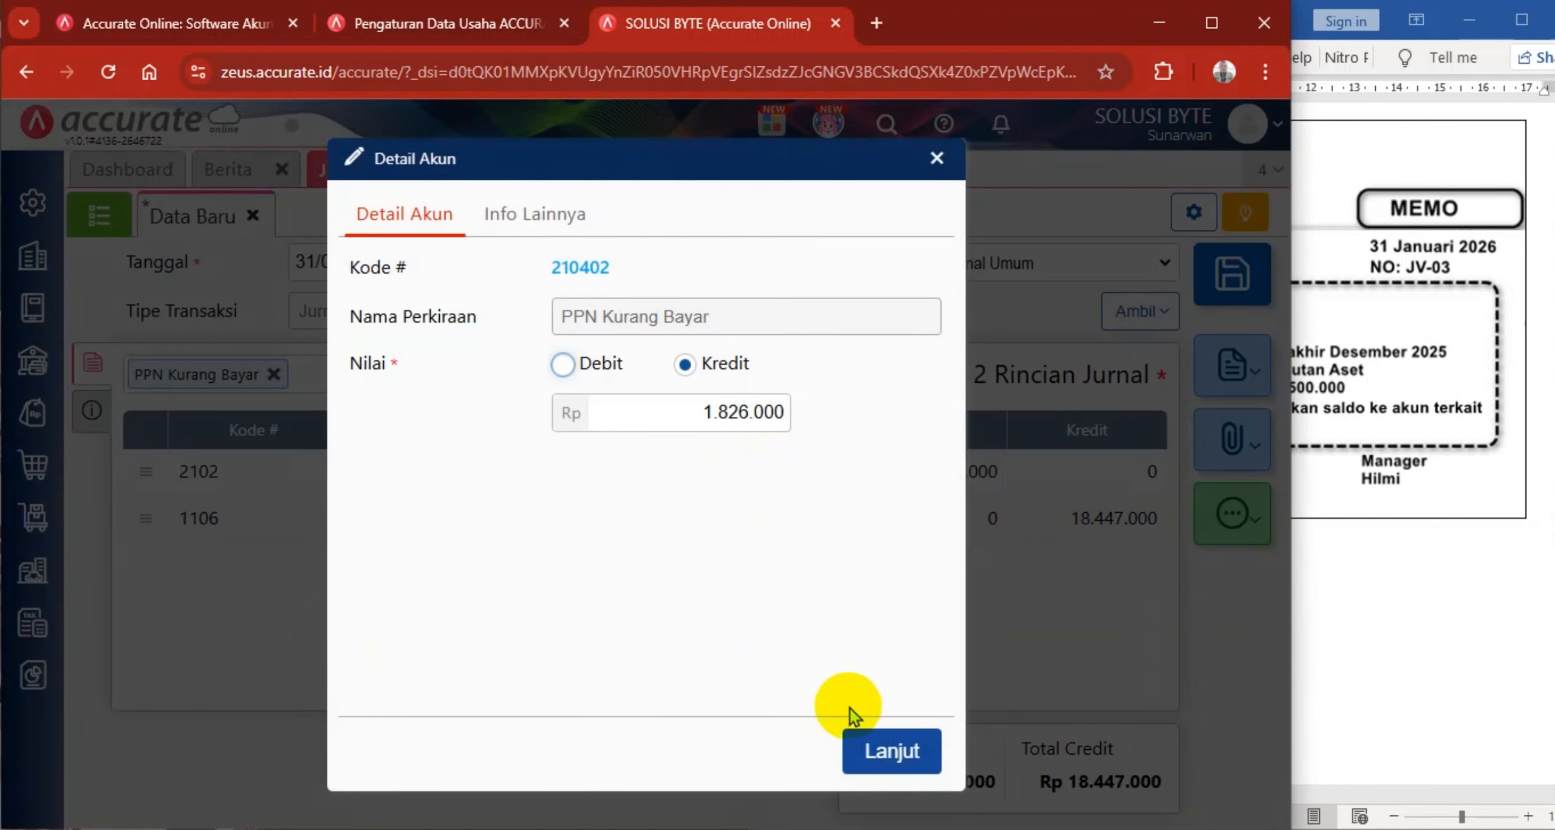
{"action": "left_click", "coordinate": [887, 748]}
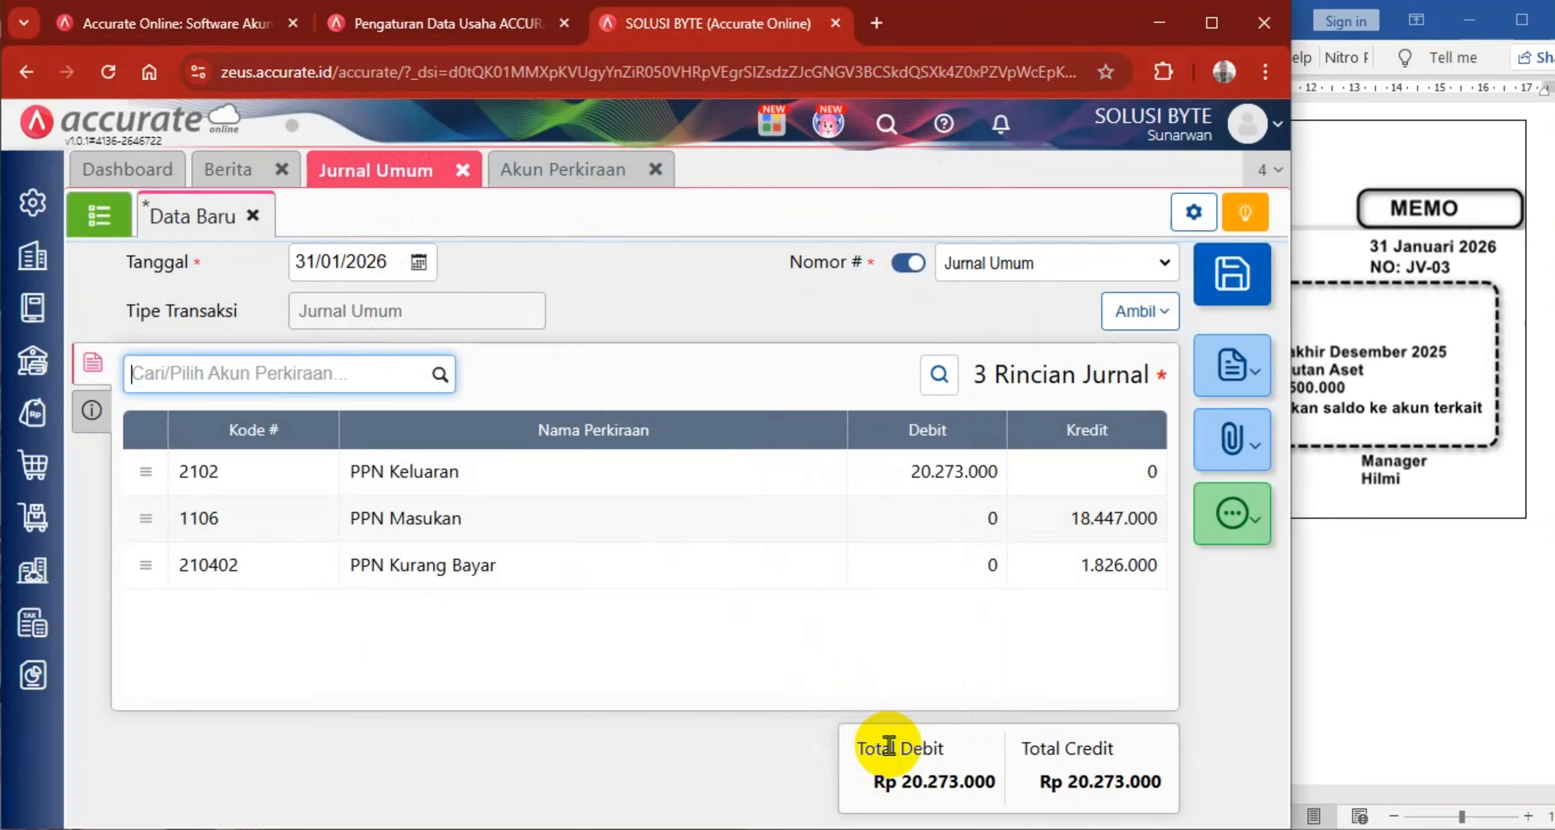
Save the PPN closing journal, then close the Akun Perkiraan list and put the Word memo out of view
{"action": "left_click", "coordinate": [1241, 285]}
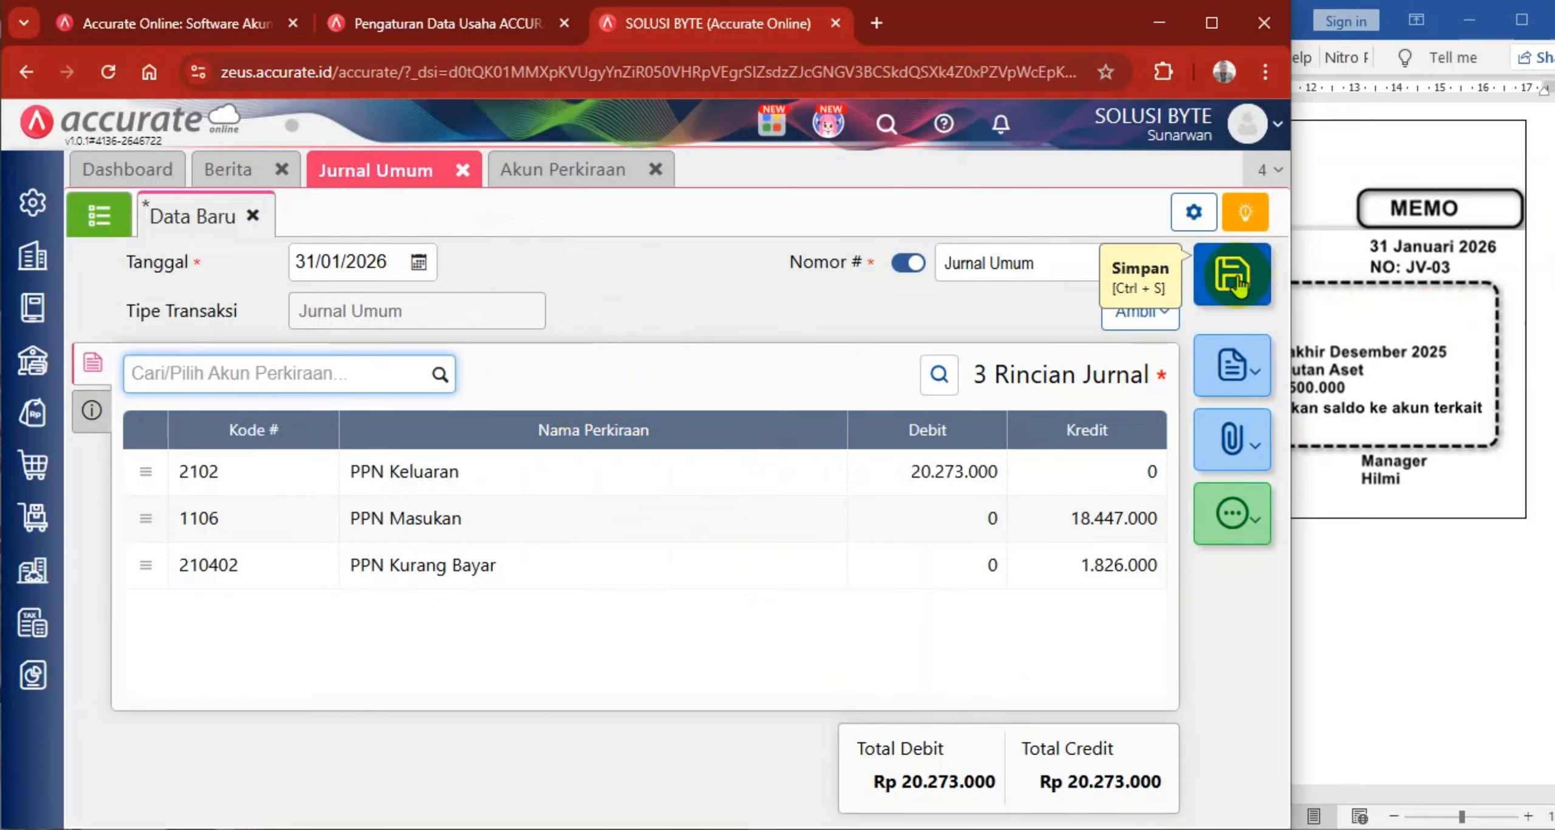
{"action": "left_click", "coordinate": [1236, 283]}
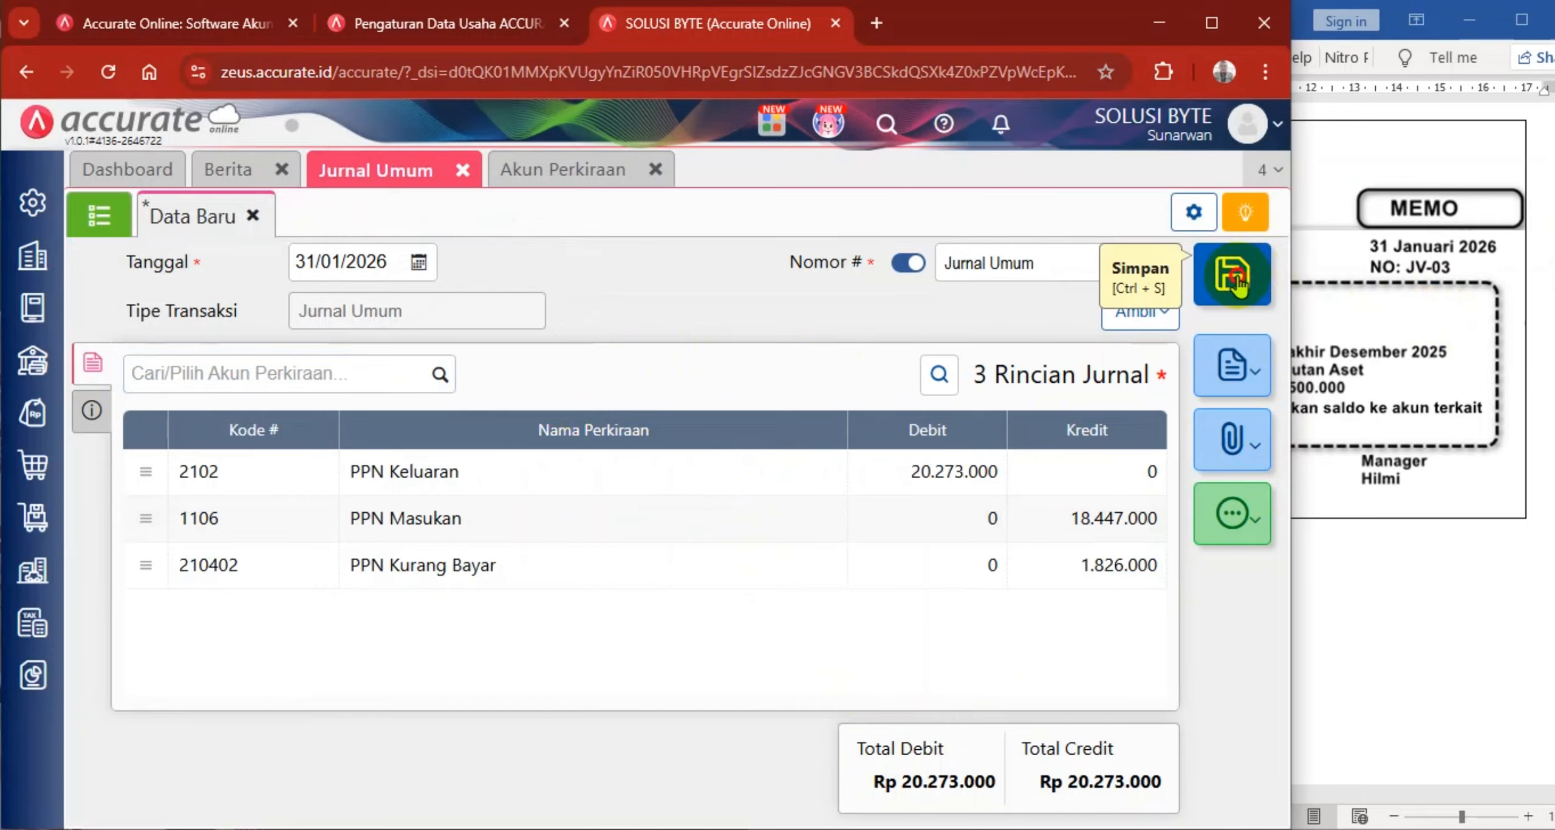
{"action": "left_click", "coordinate": [654, 169]}
{"action": "left_click", "coordinate": [1468, 21]}
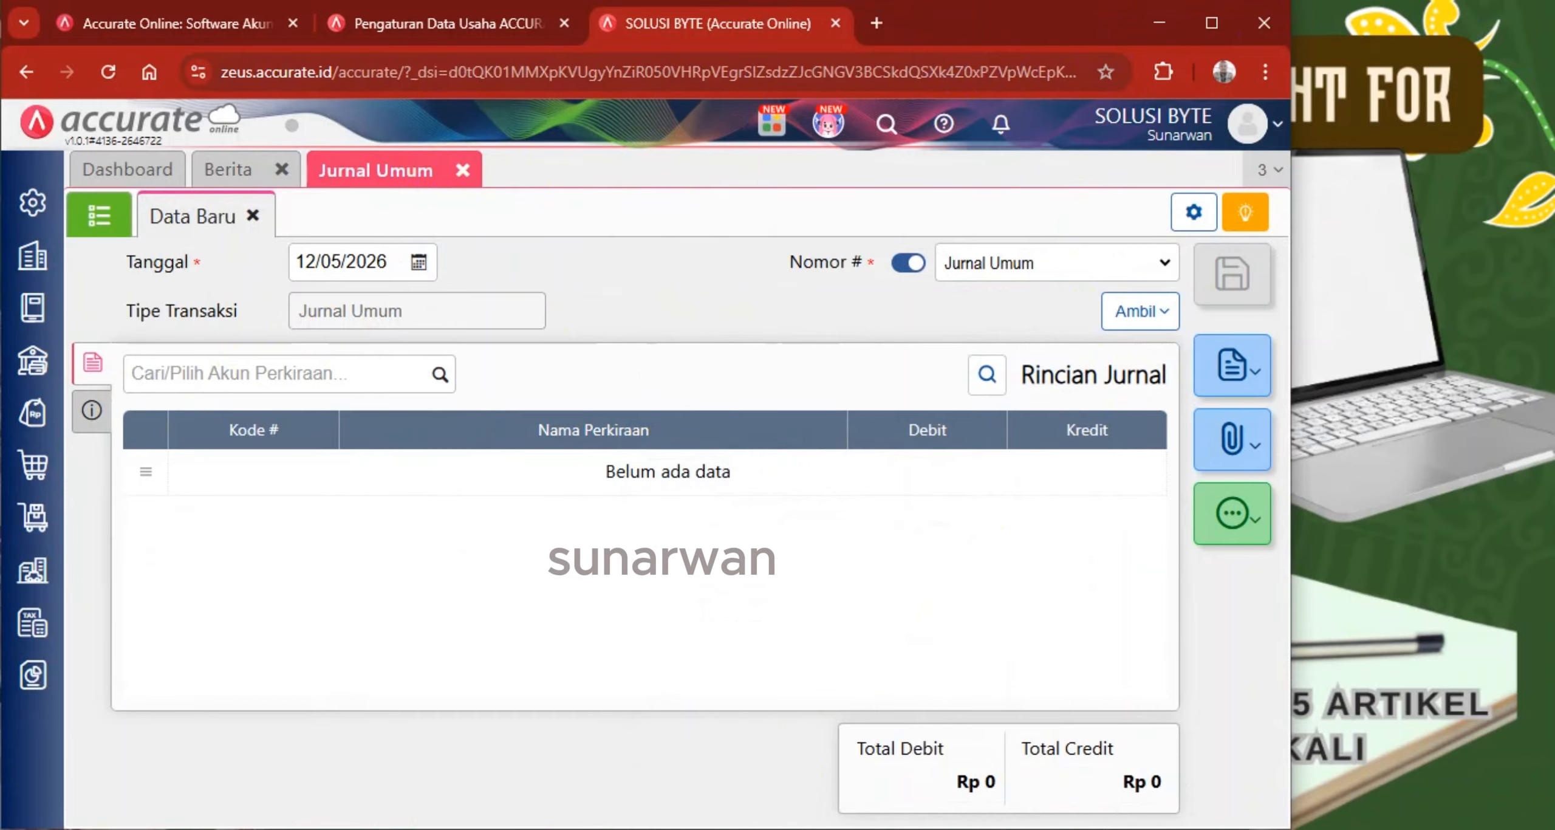
Check the JV-03 memo in Word for any remaining adjustment items and return to Accurate
{"action": "left_click", "coordinate": [540, 827]}
{"action": "scroll", "coordinate": [1288, 569], "scroll_direction": "down", "scroll_amount": 5}
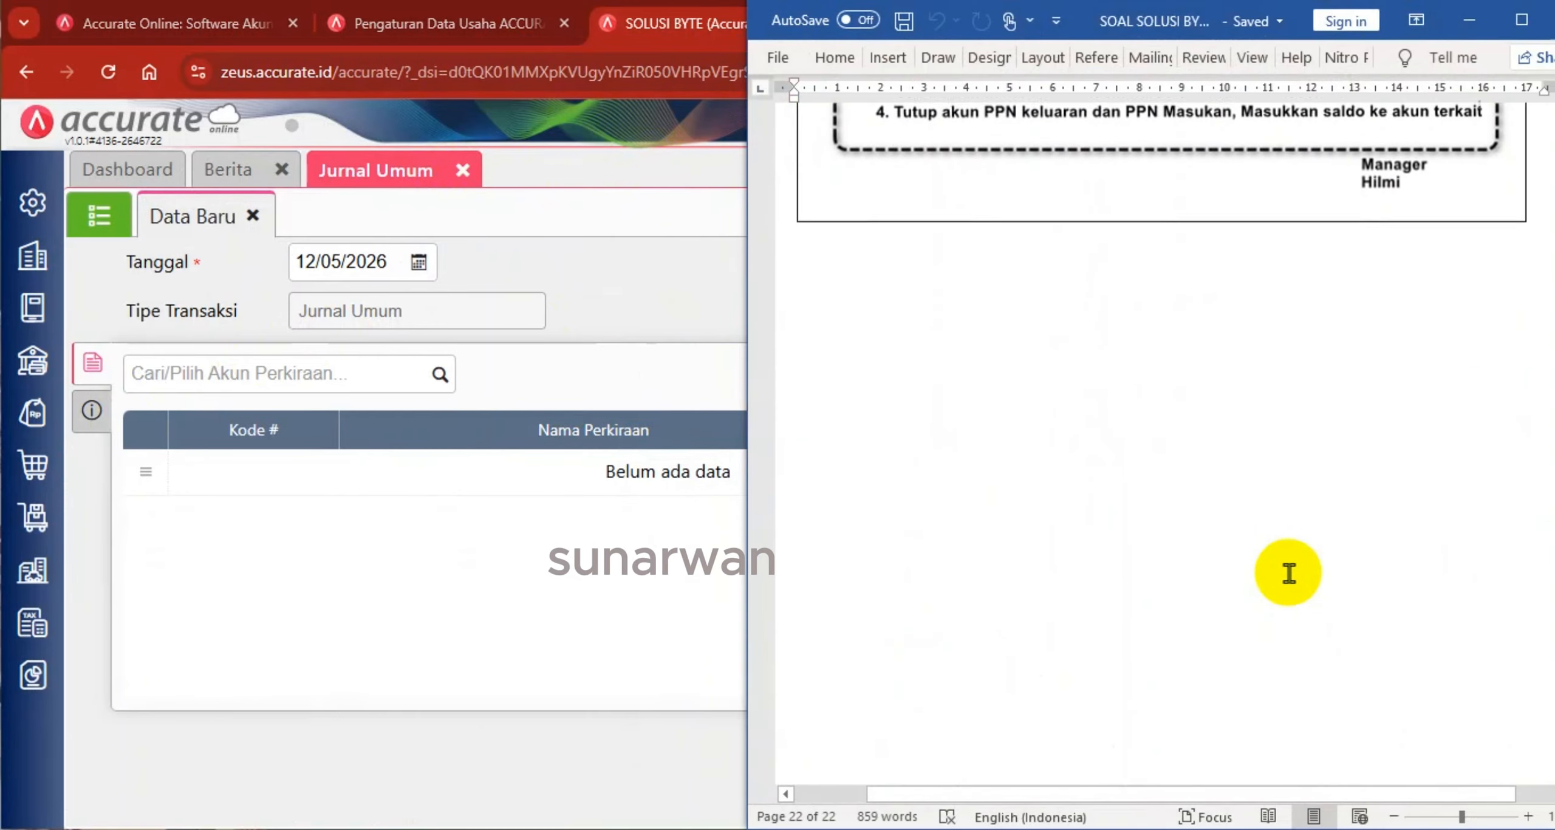
{"action": "scroll", "coordinate": [1428, 283], "scroll_direction": "up", "scroll_amount": 8}
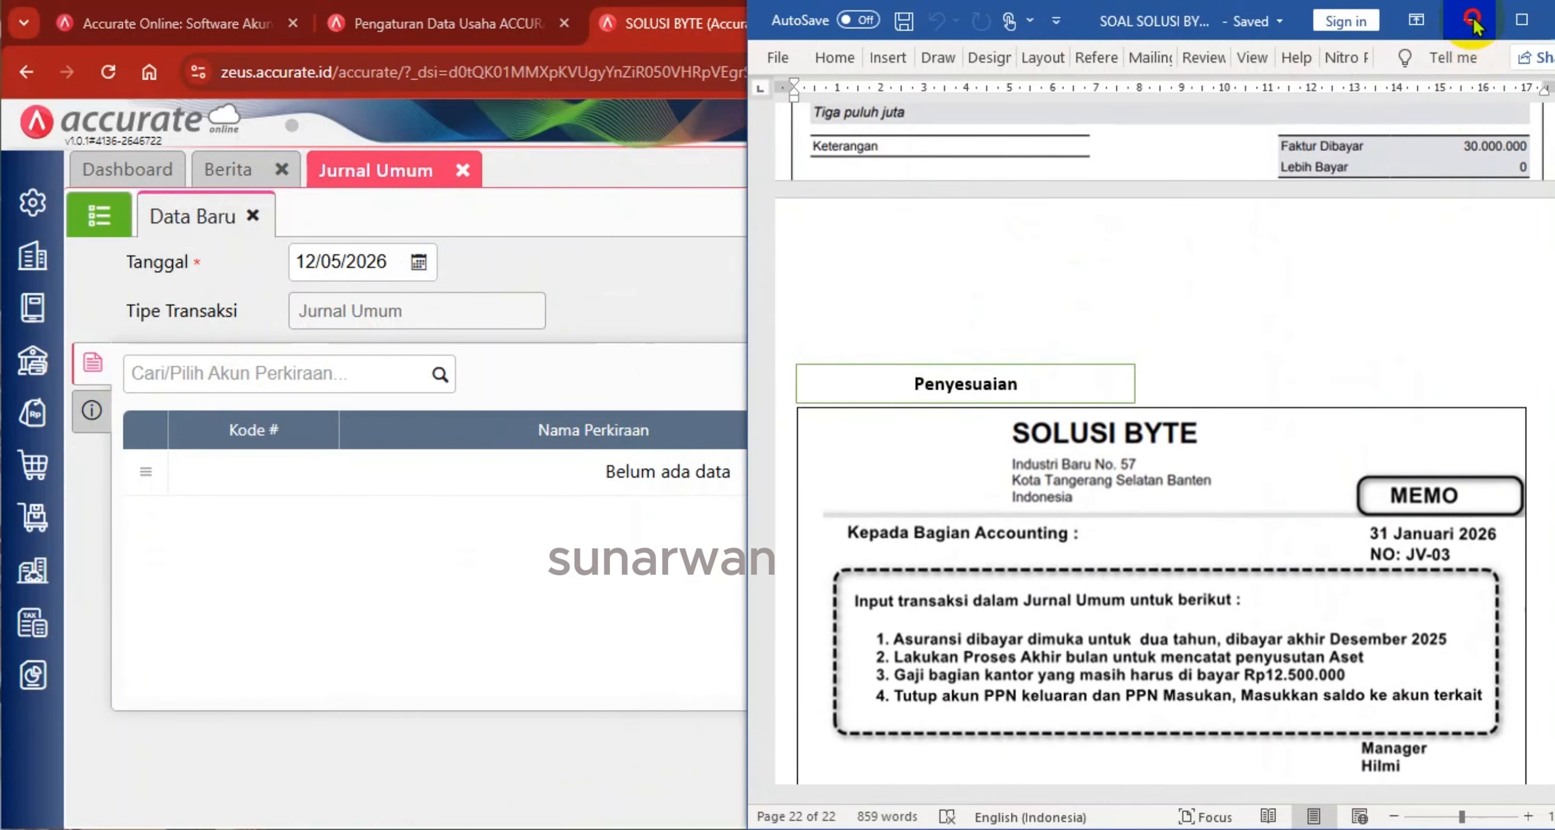
{"action": "left_click", "coordinate": [1469, 21]}
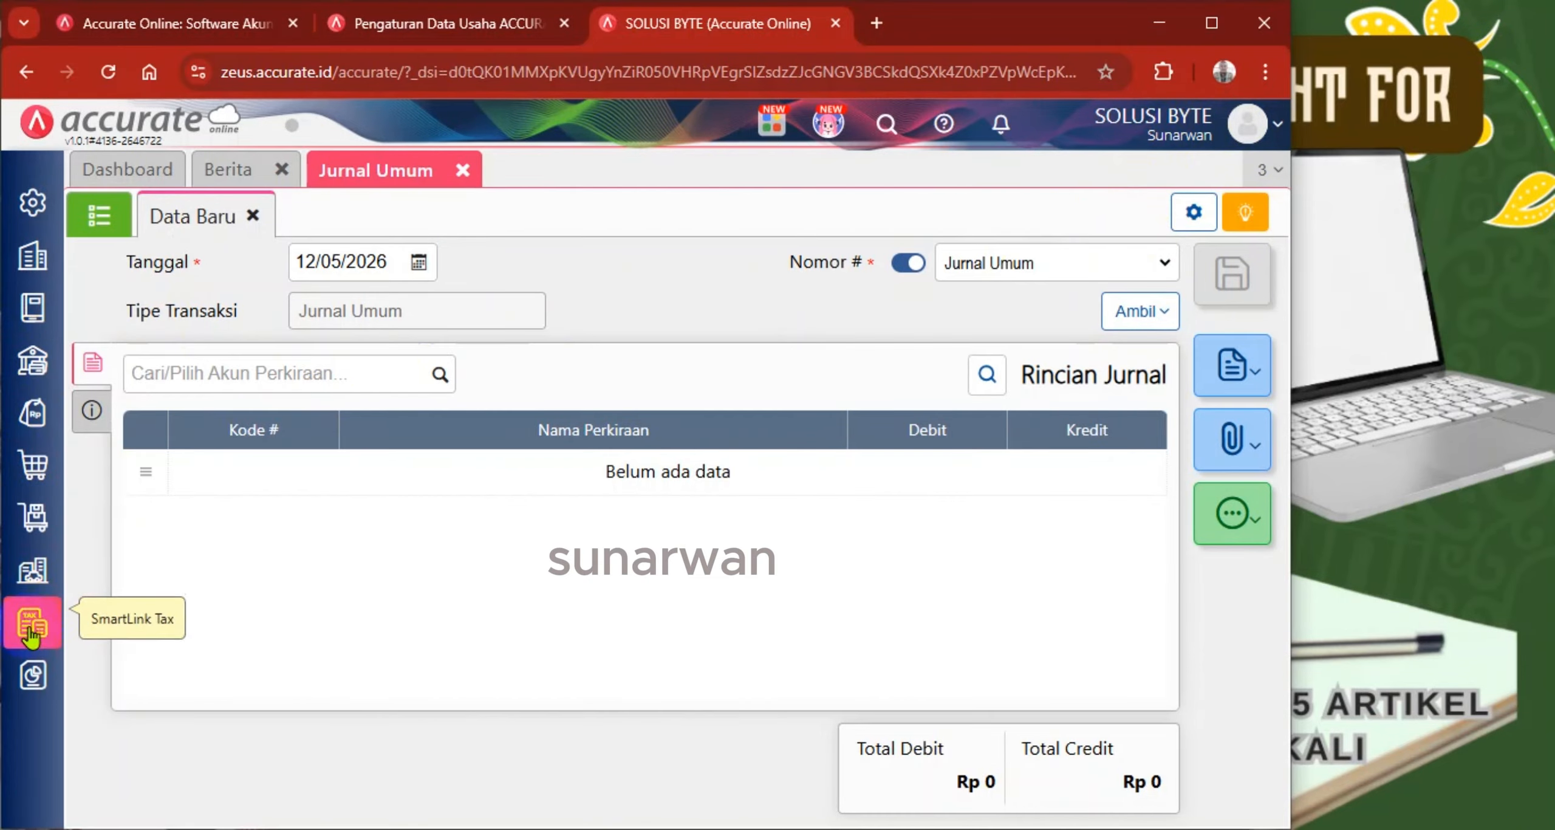
Open Accurate's Daftar Laporan and close the Berita page, returning to the report list
{"action": "left_click", "coordinate": [33, 673]}
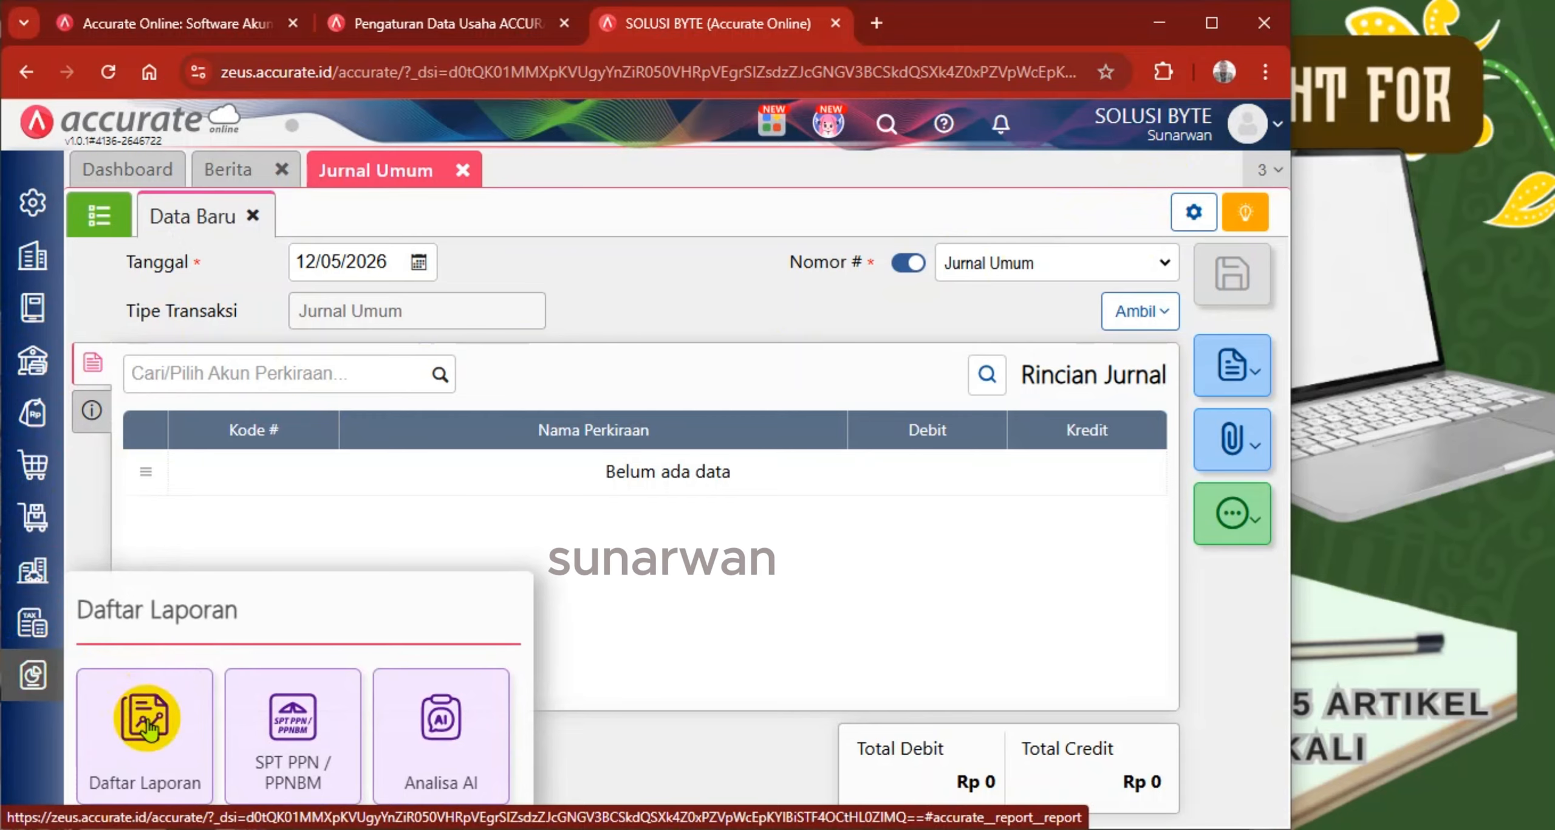
{"action": "left_click", "coordinate": [146, 723]}
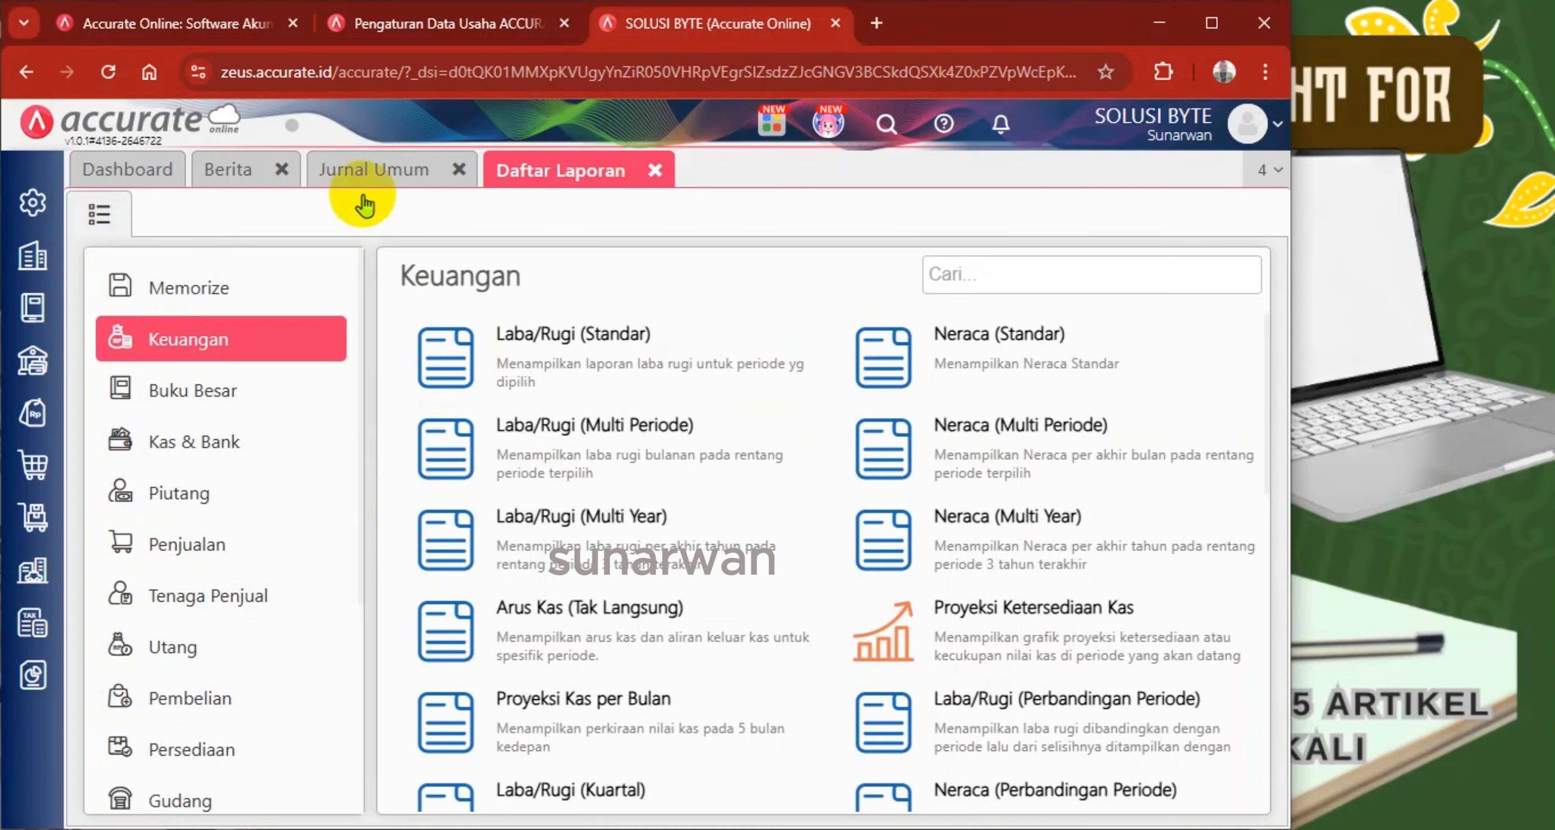
{"action": "left_click", "coordinate": [282, 170]}
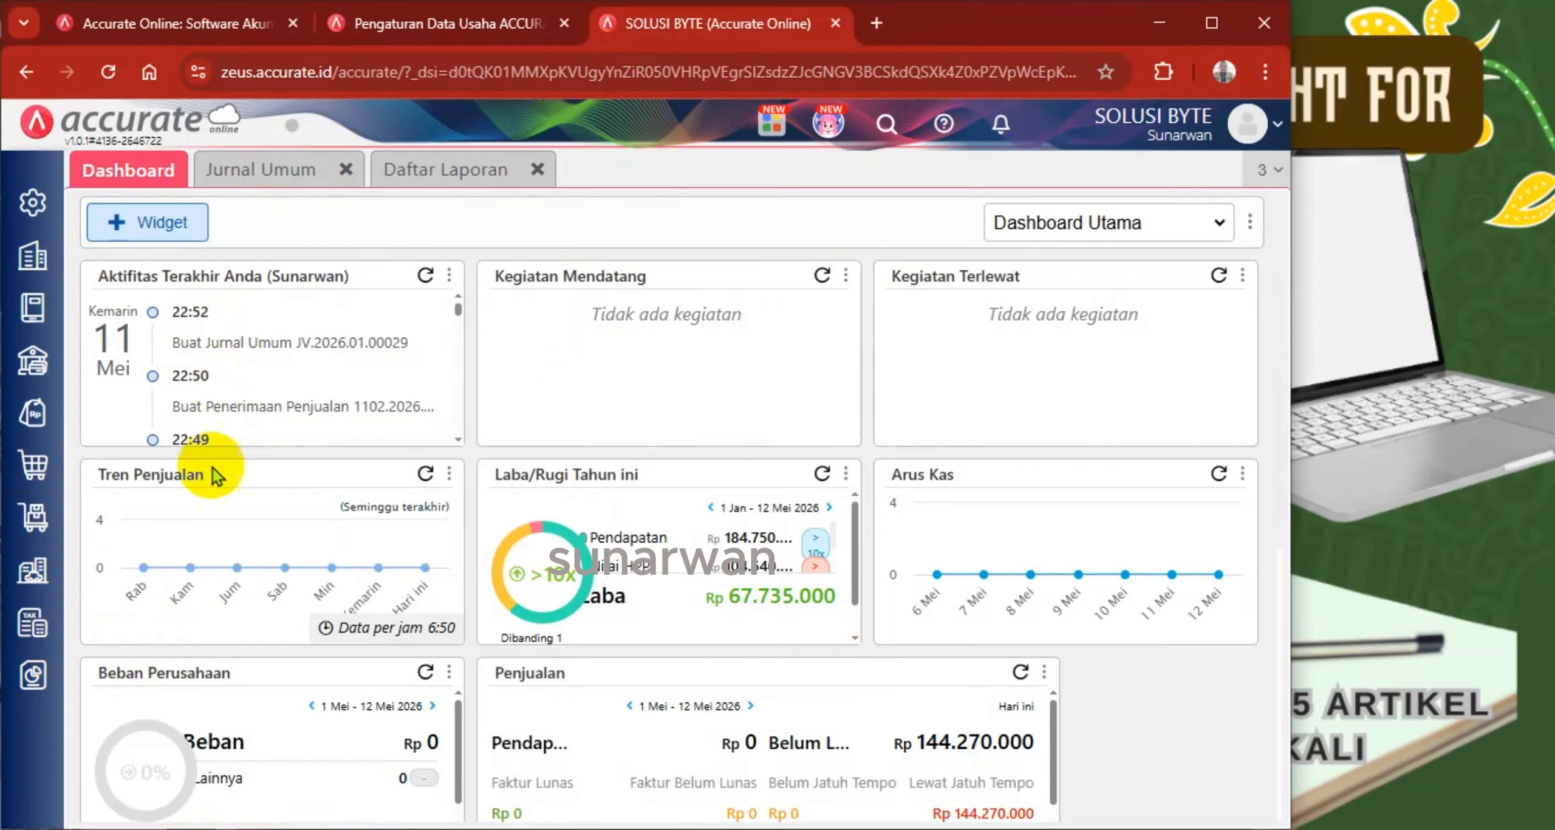
{"action": "left_click", "coordinate": [452, 170]}
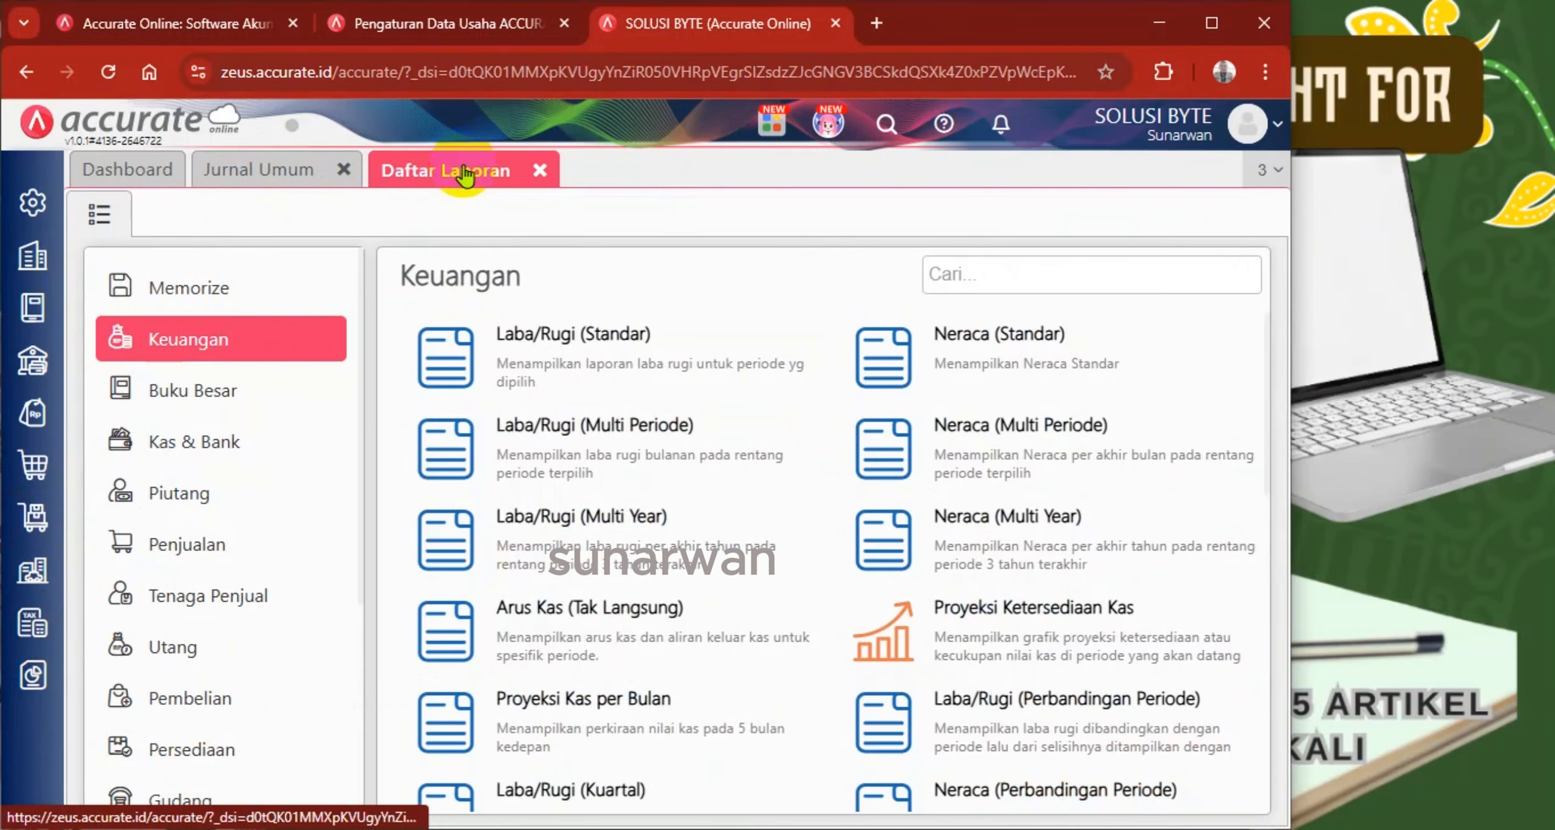
Display the Keseluruhan Jurnal report from the Buku Besar group with the start date 01/01/2026
{"action": "left_click", "coordinate": [193, 392]}
{"action": "left_click", "coordinate": [581, 338]}
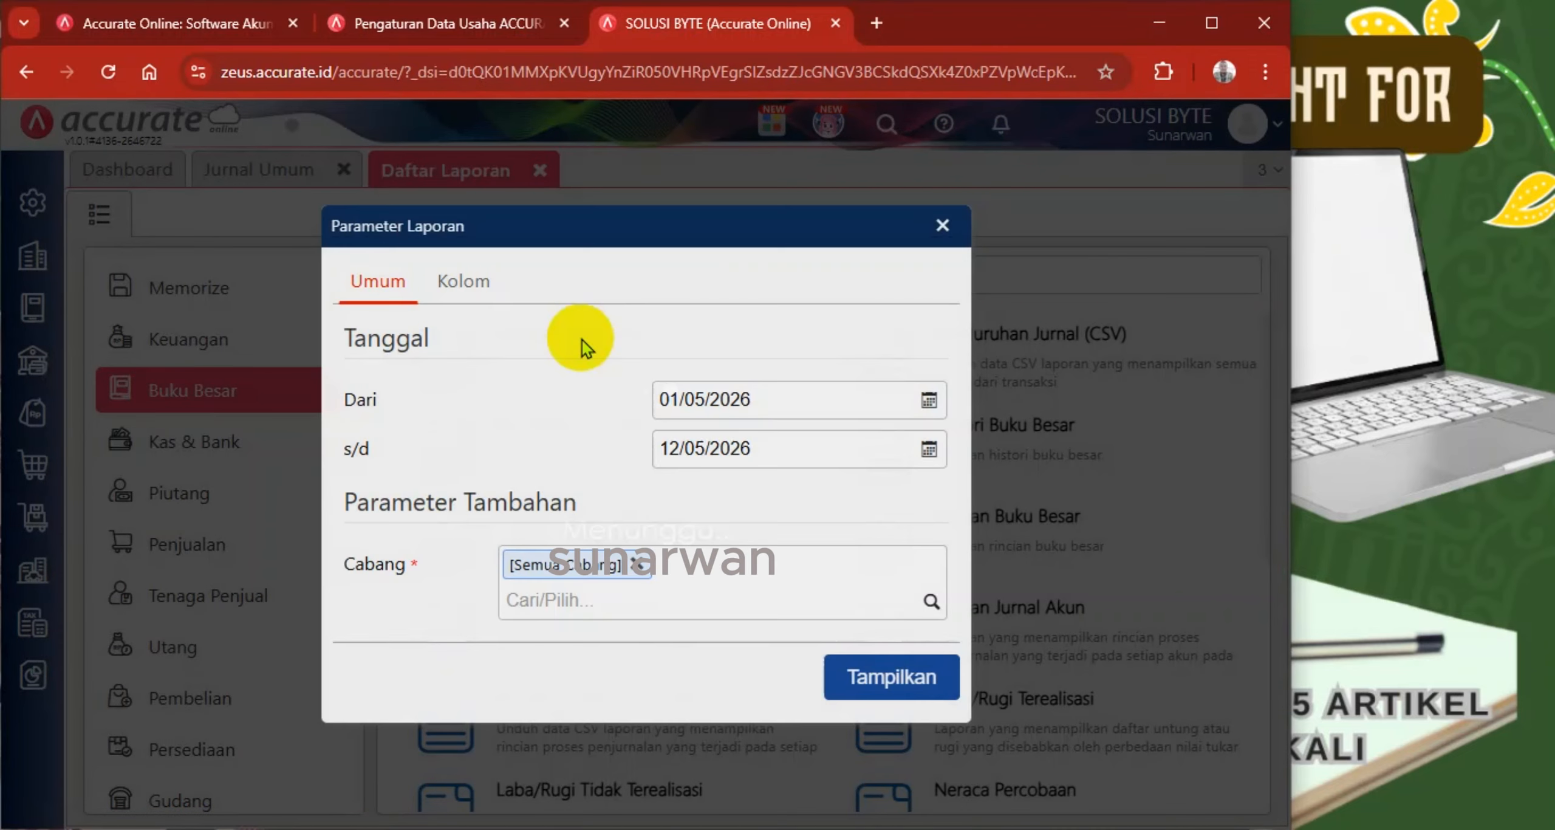
{"action": "type", "text": "01/"}
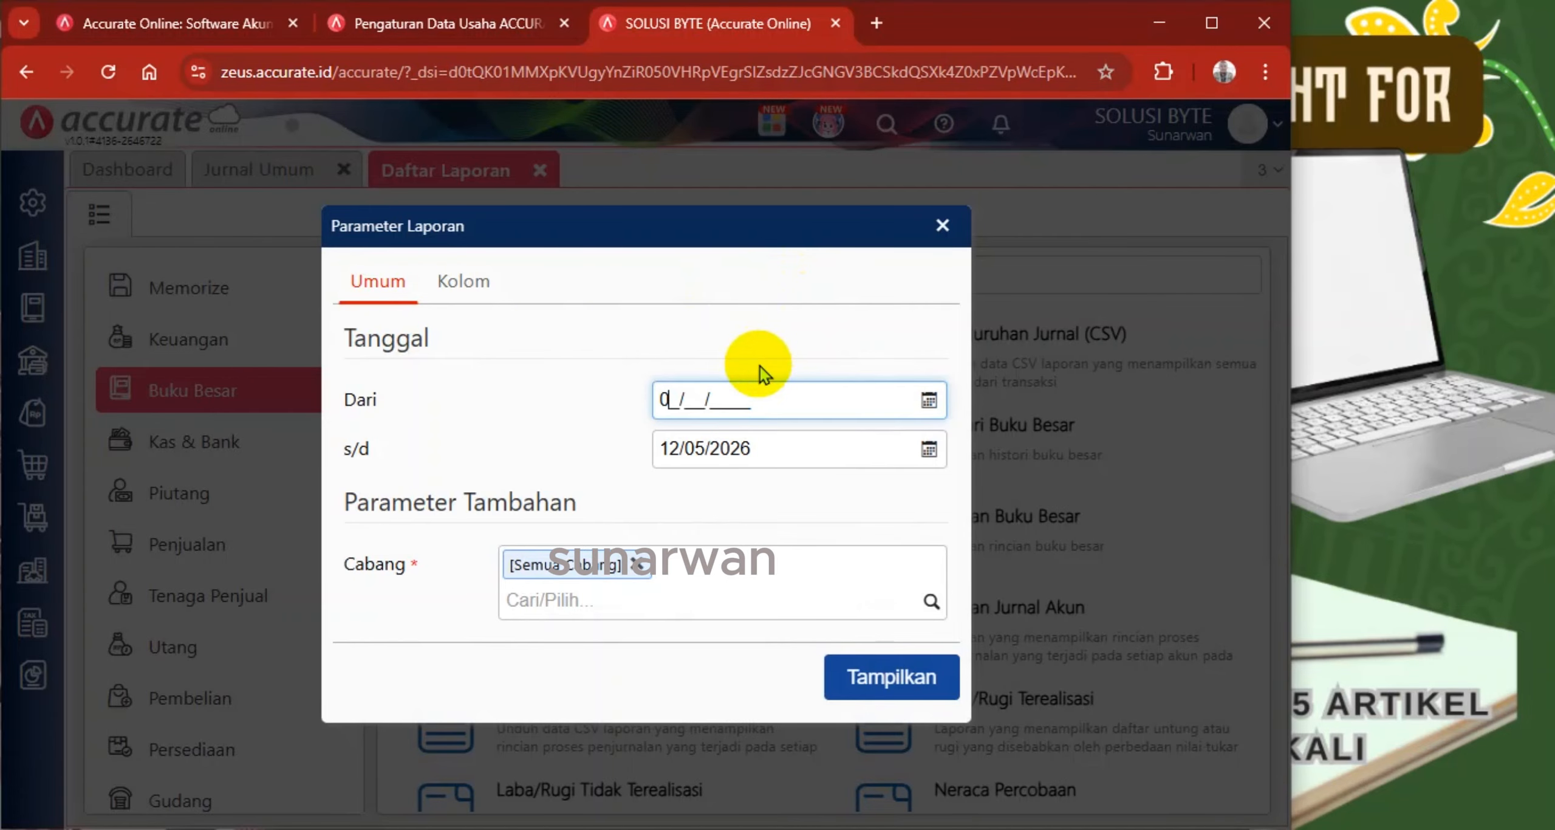
{"action": "type", "text": "1"}
{"action": "key", "text": "BackSpace"}
{"action": "type", "text": "012"}
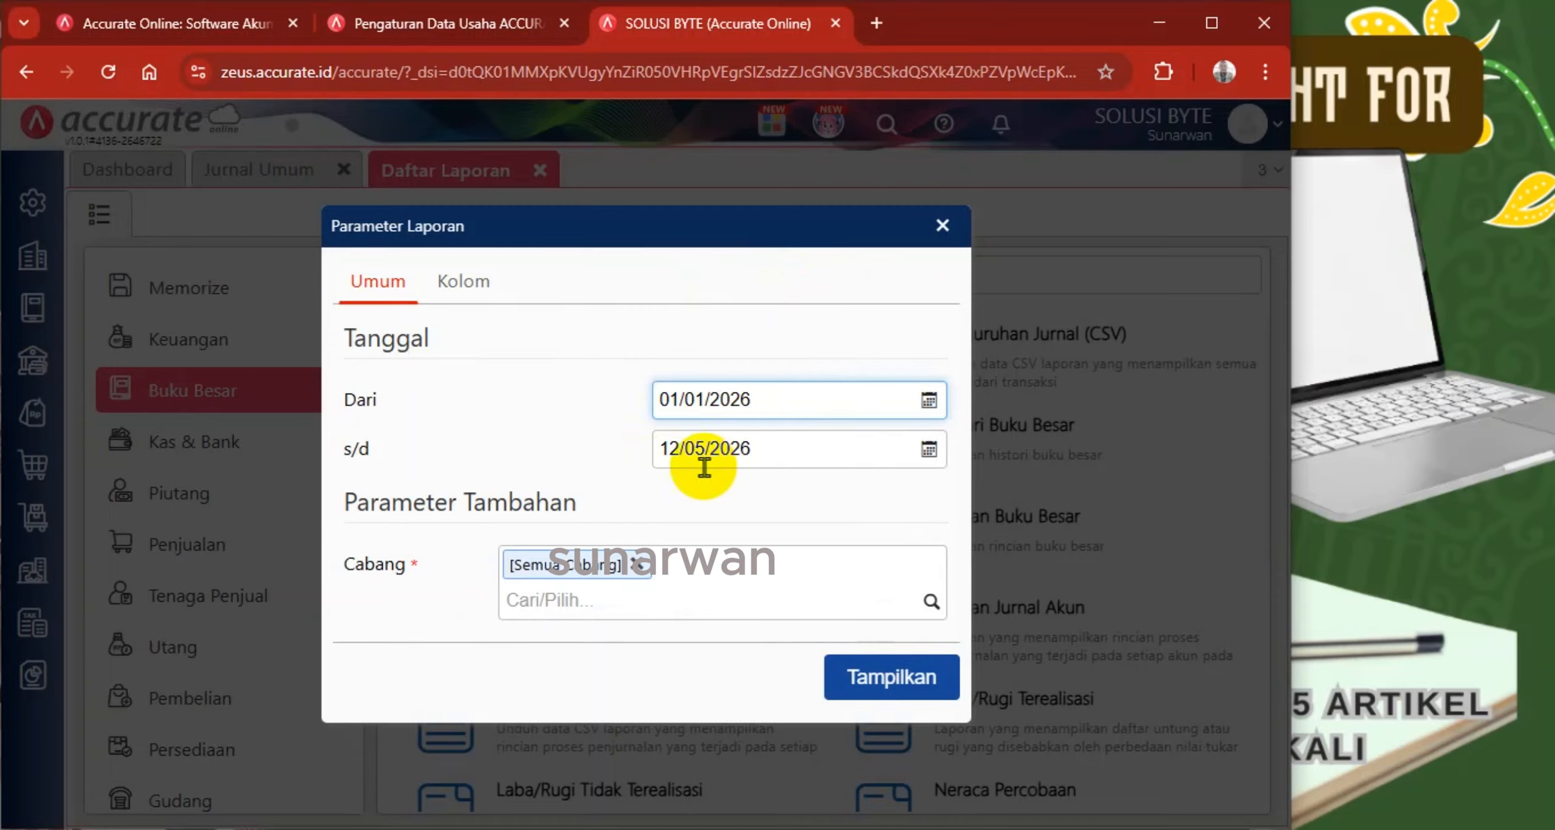
{"action": "left_click", "coordinate": [888, 673]}
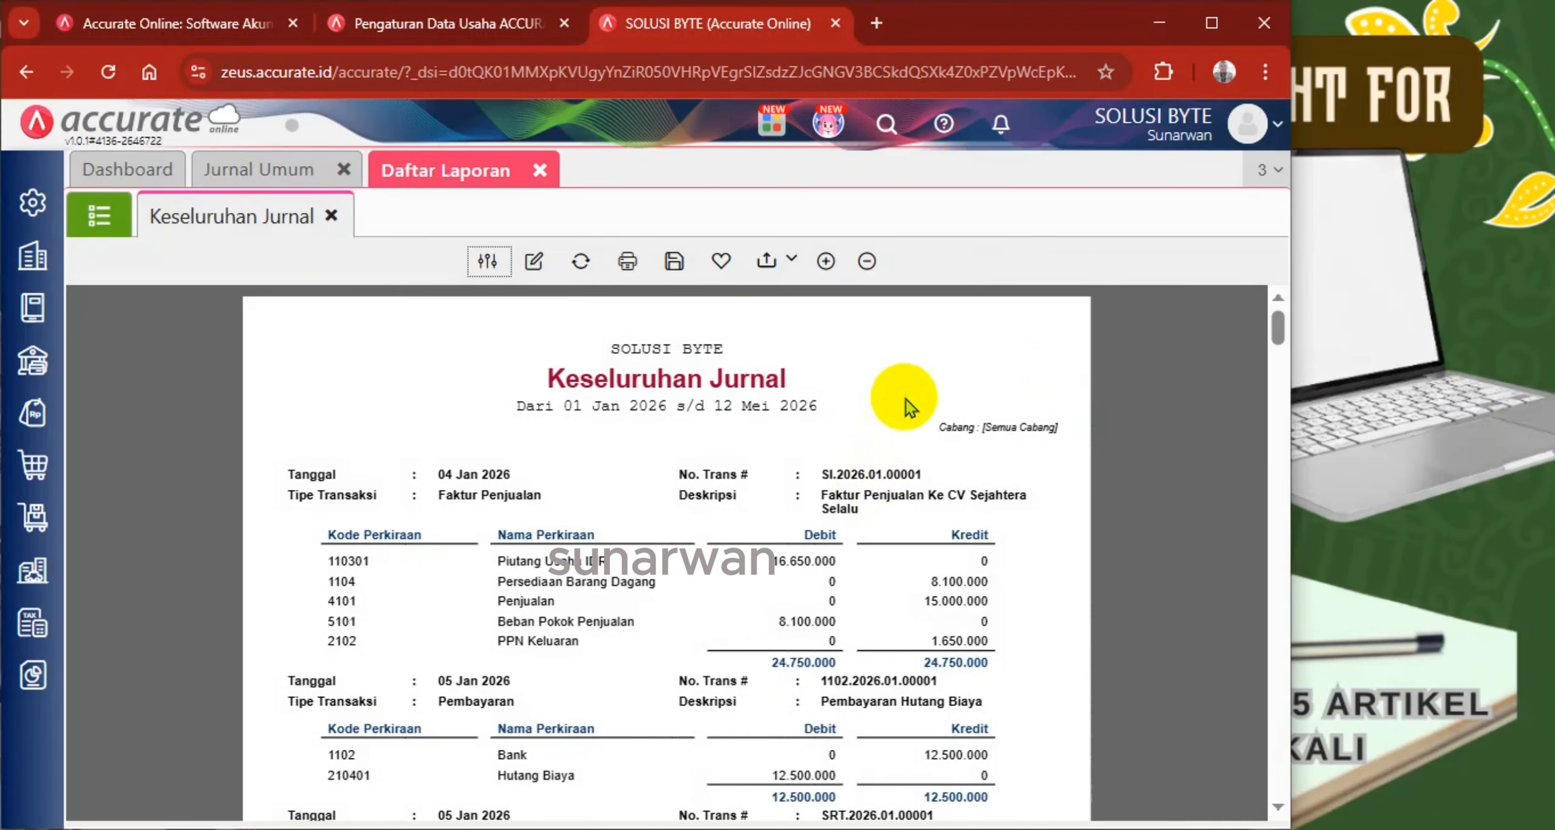
Enlarge the Keseluruhan Jurnal report and widen the browser window so the Debit and Kredit columns fit
{"action": "left_click", "coordinate": [826, 262]}
{"action": "left_click", "coordinate": [866, 261]}
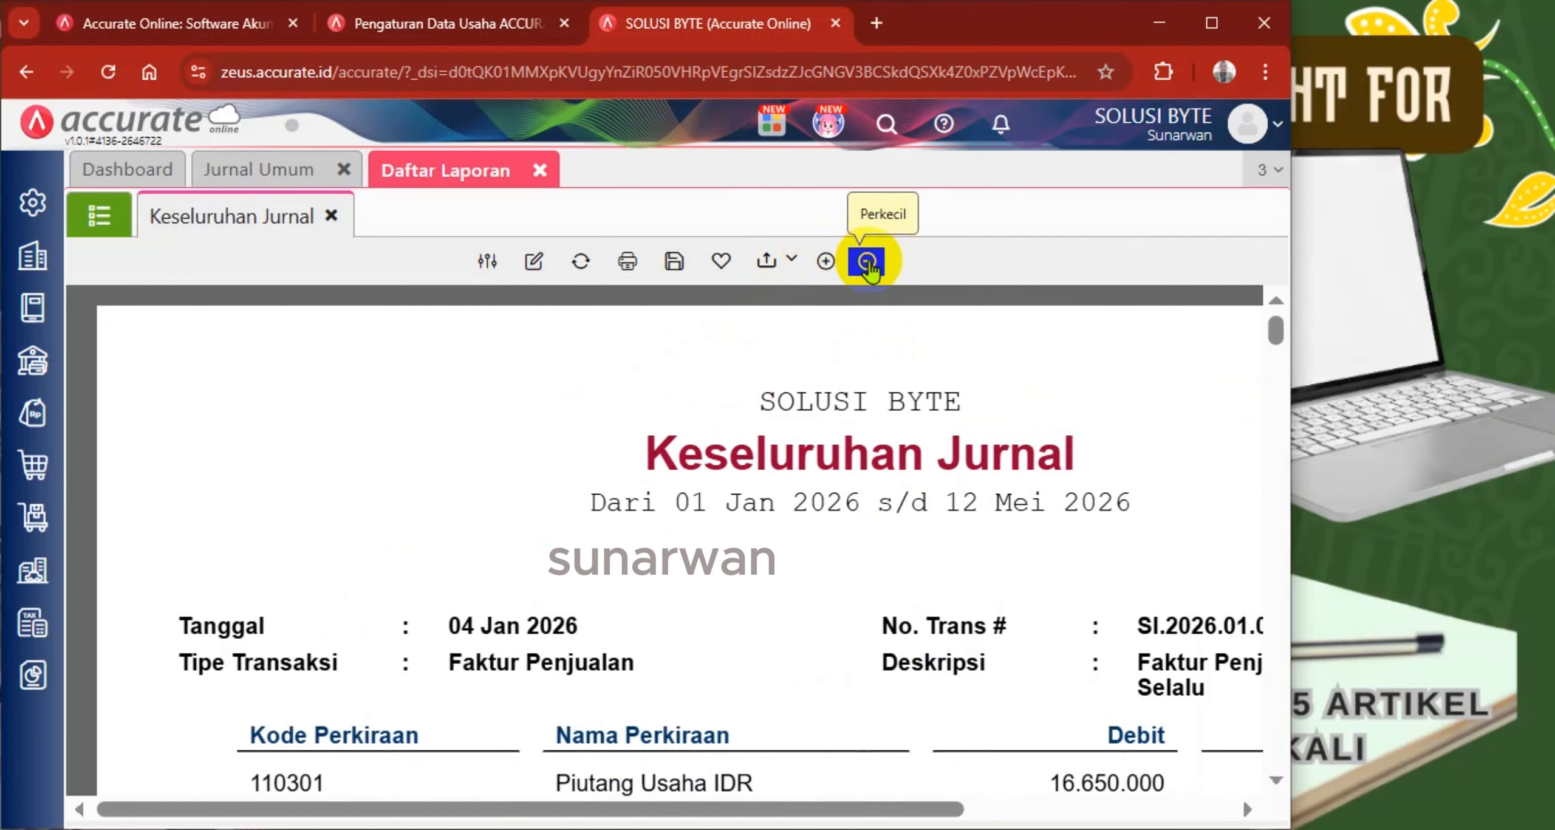
{"action": "scroll", "coordinate": [1013, 396], "scroll_direction": "down", "scroll_amount": 2}
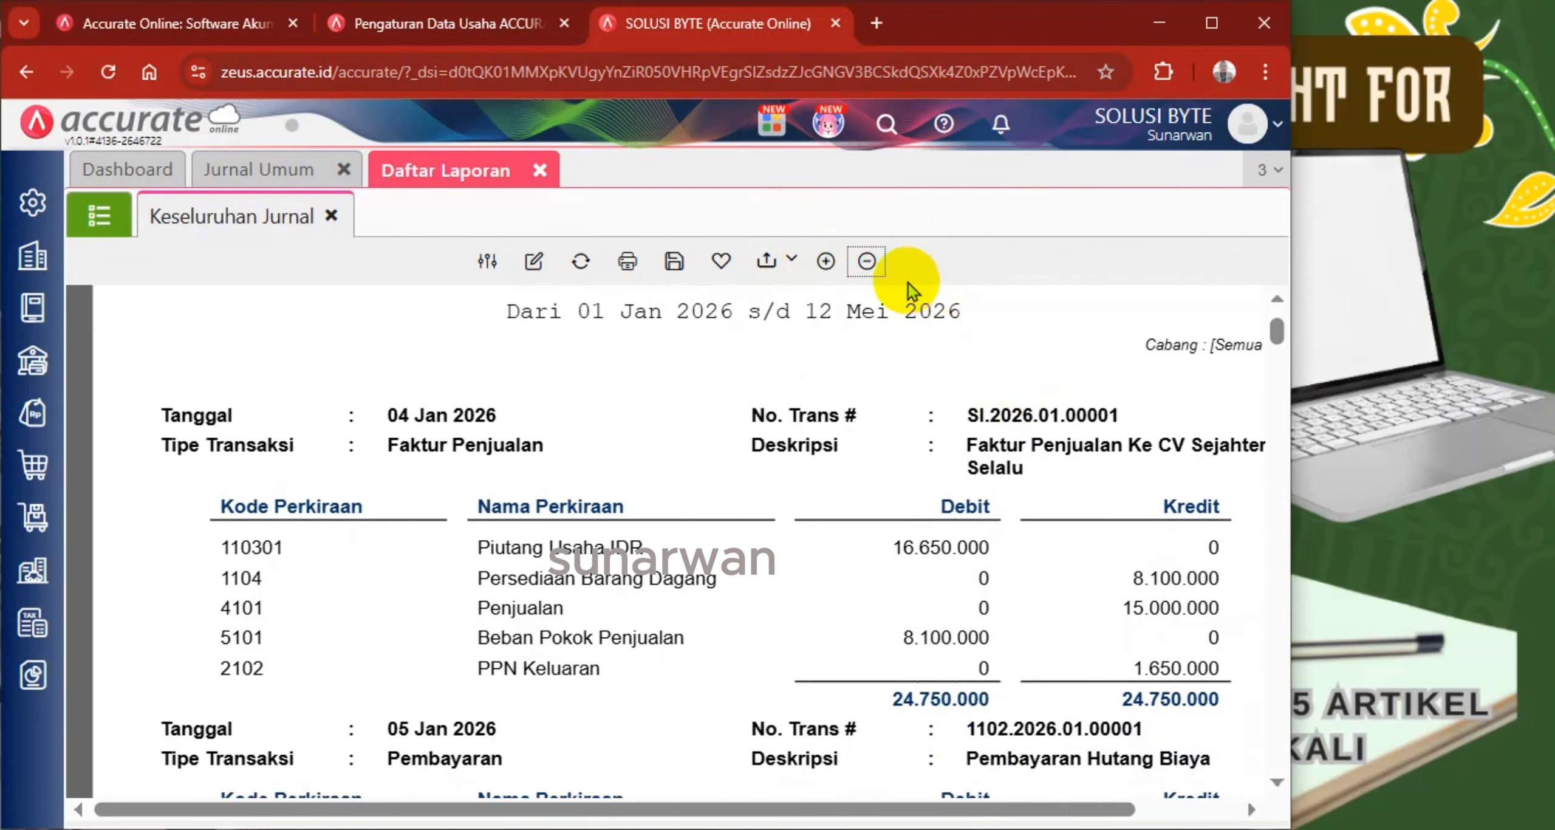
{"action": "left_click_drag", "start_coordinate": [1289, 429], "coordinate": [1330, 425]}
{"action": "mouse_move", "coordinate": [1162, 808]}
{"action": "left_mouse_down"}
{"action": "mouse_move", "coordinate": [1215, 791]}
{"action": "mouse_move", "coordinate": [1178, 803]}
{"action": "left_mouse_up"}
{"action": "left_click_drag", "start_coordinate": [1330, 521], "coordinate": [1334, 521]}
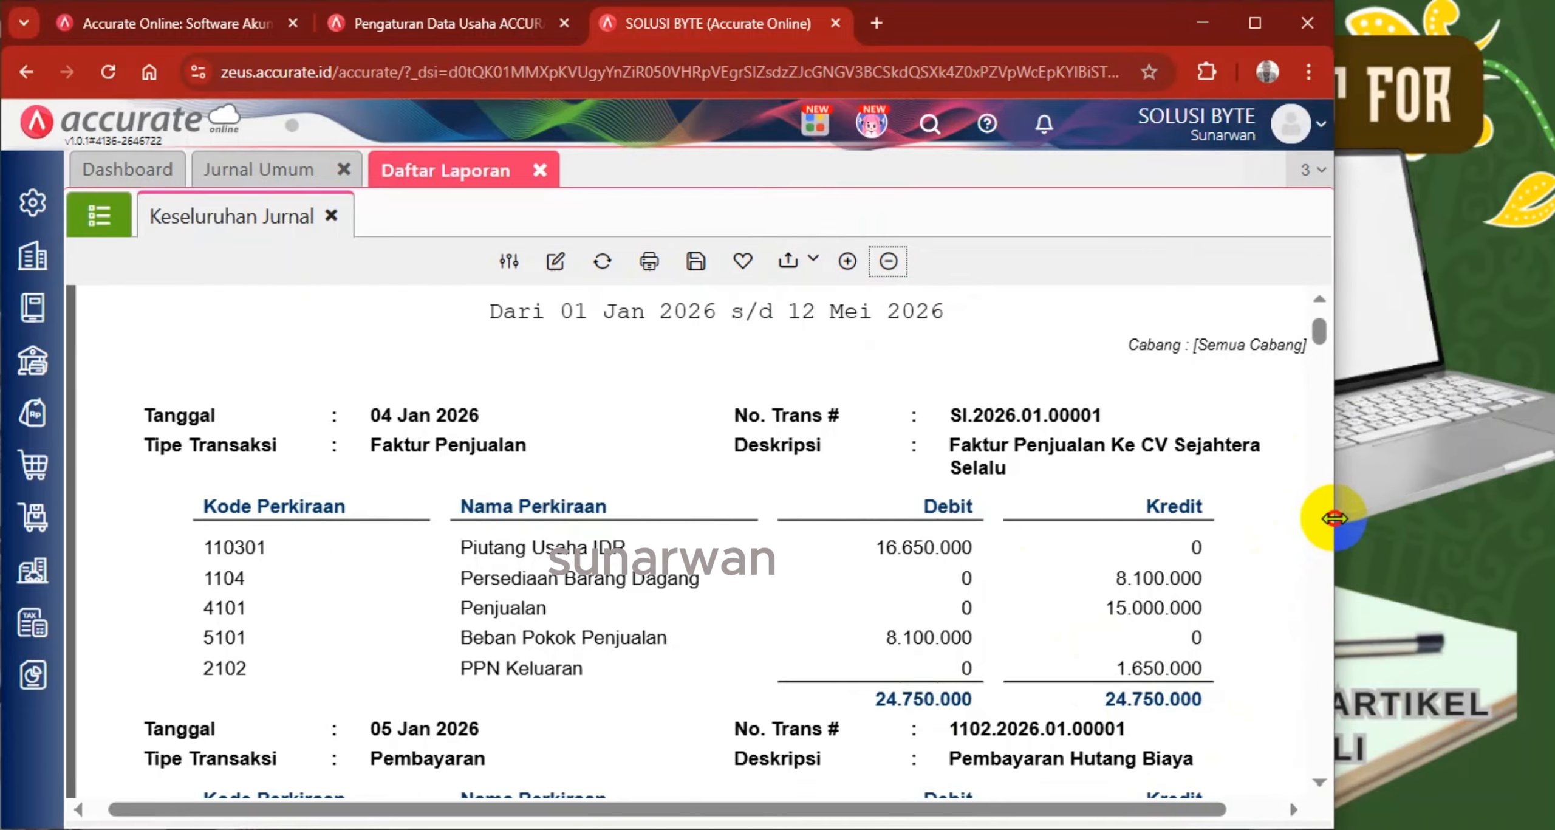
Review the January entries in the Keseluruhan Jurnal report through the 31 Jan 2026 adjustment and Proses Akhir Bulan journals
{"action": "scroll", "coordinate": [1006, 421], "scroll_direction": "up", "scroll_amount": 1}
{"action": "scroll", "coordinate": [1006, 422], "scroll_direction": "down", "scroll_amount": 10}
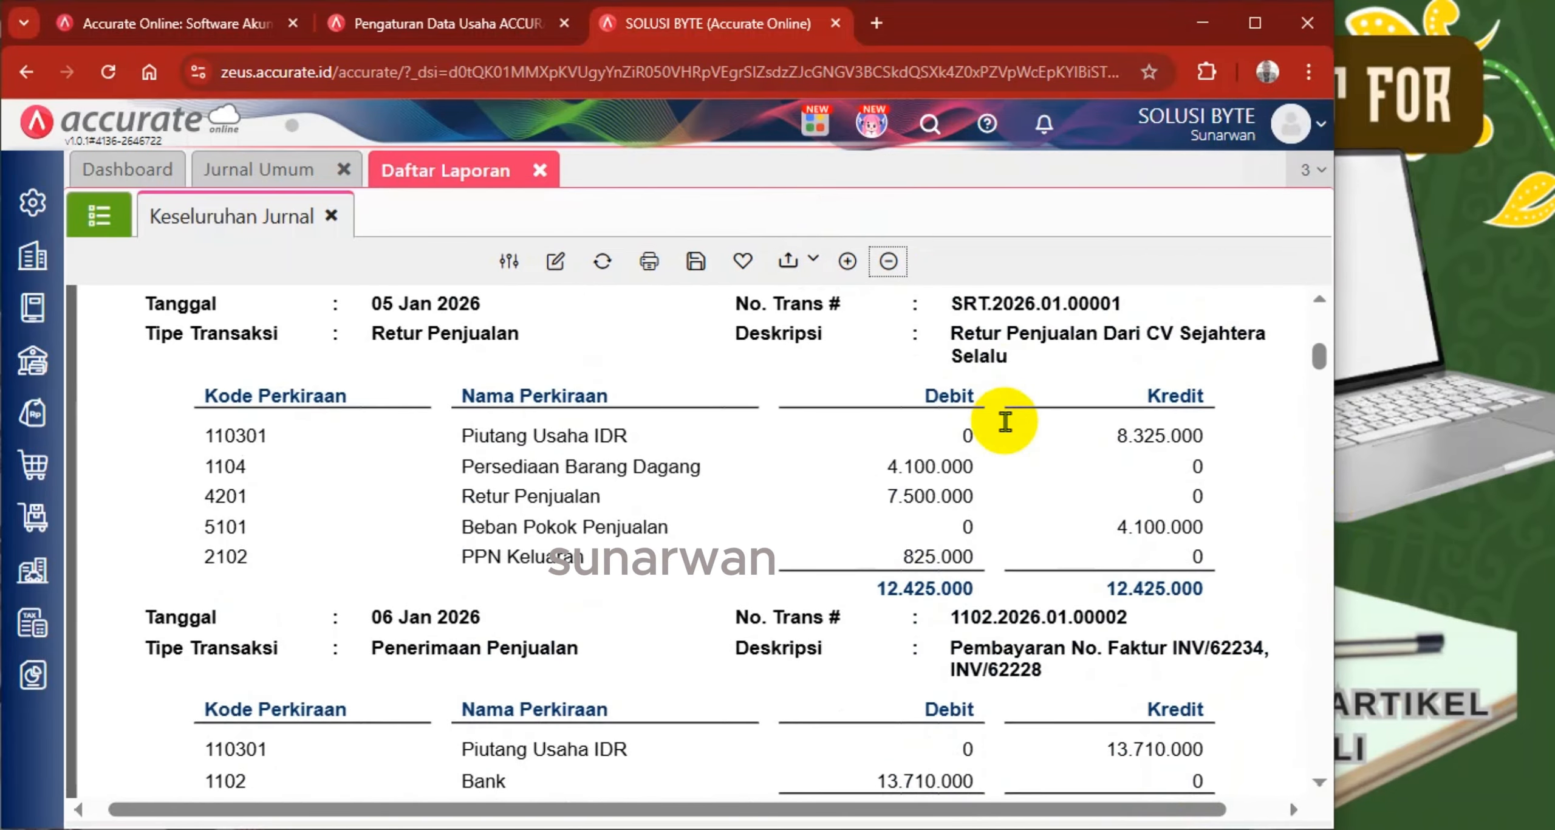
{"action": "scroll", "coordinate": [1006, 422], "scroll_direction": "up", "scroll_amount": 5}
{"action": "scroll", "coordinate": [1006, 422], "scroll_direction": "down", "scroll_amount": 8}
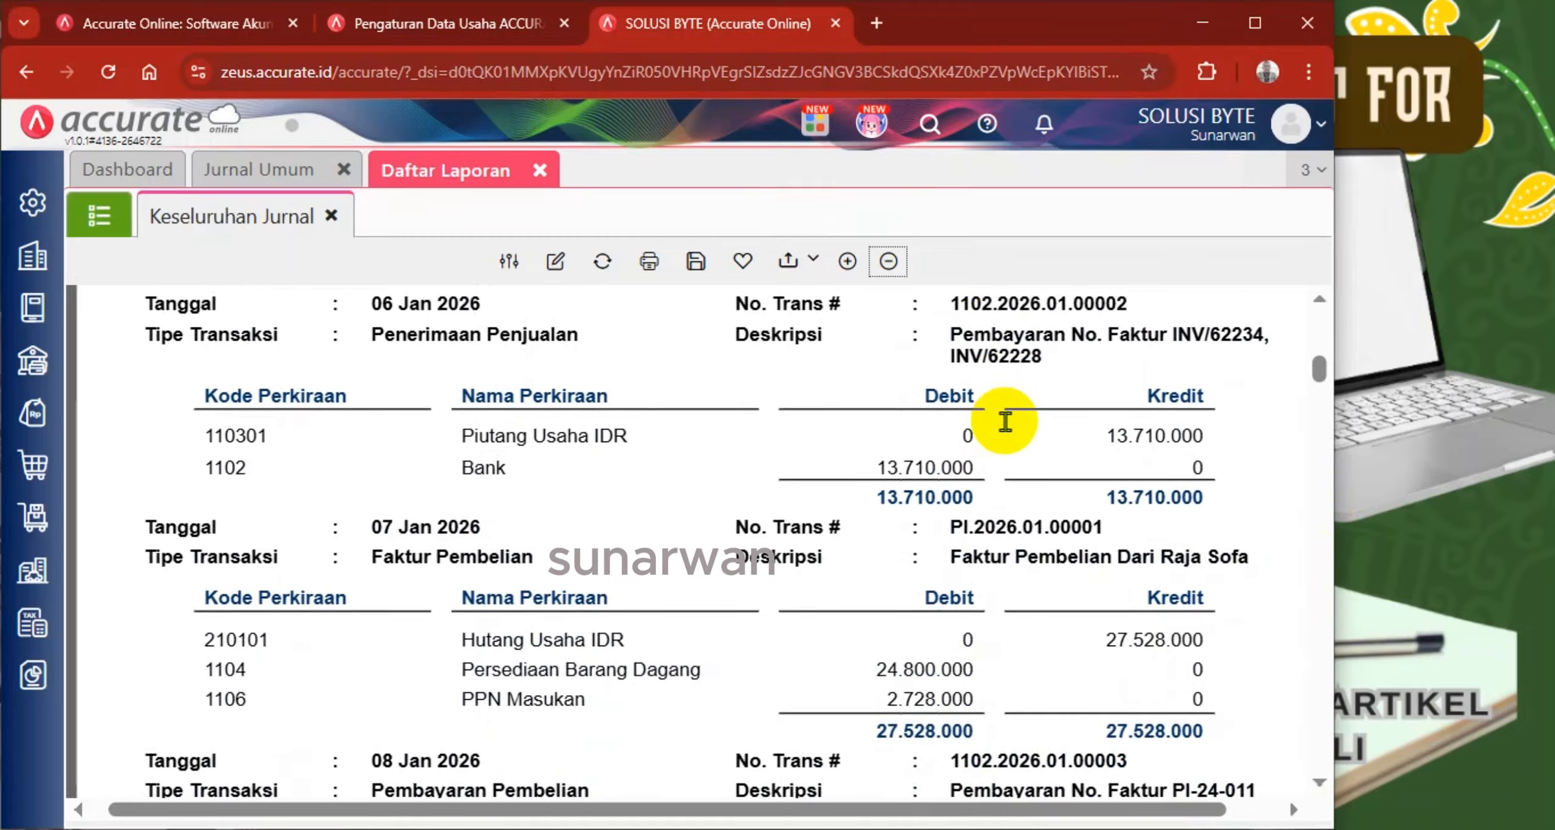
{"action": "scroll", "coordinate": [1005, 423], "scroll_direction": "down", "scroll_amount": 5}
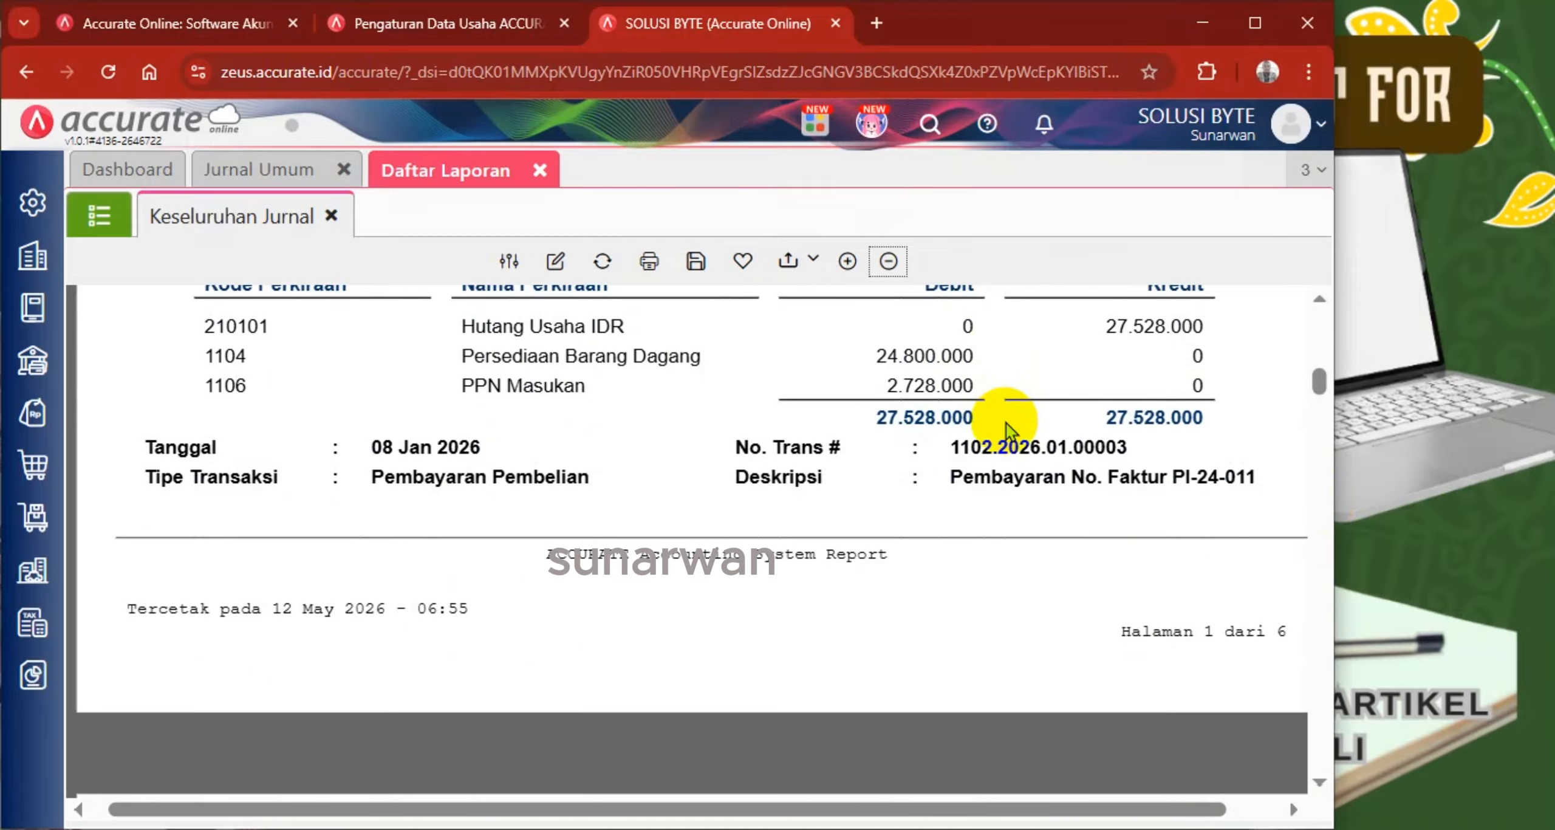
{"action": "scroll", "coordinate": [1006, 423], "scroll_direction": "down", "scroll_amount": 3}
{"action": "scroll", "coordinate": [1006, 423], "scroll_direction": "down", "scroll_amount": 2}
{"action": "scroll", "coordinate": [1004, 425], "scroll_direction": "down", "scroll_amount": 6}
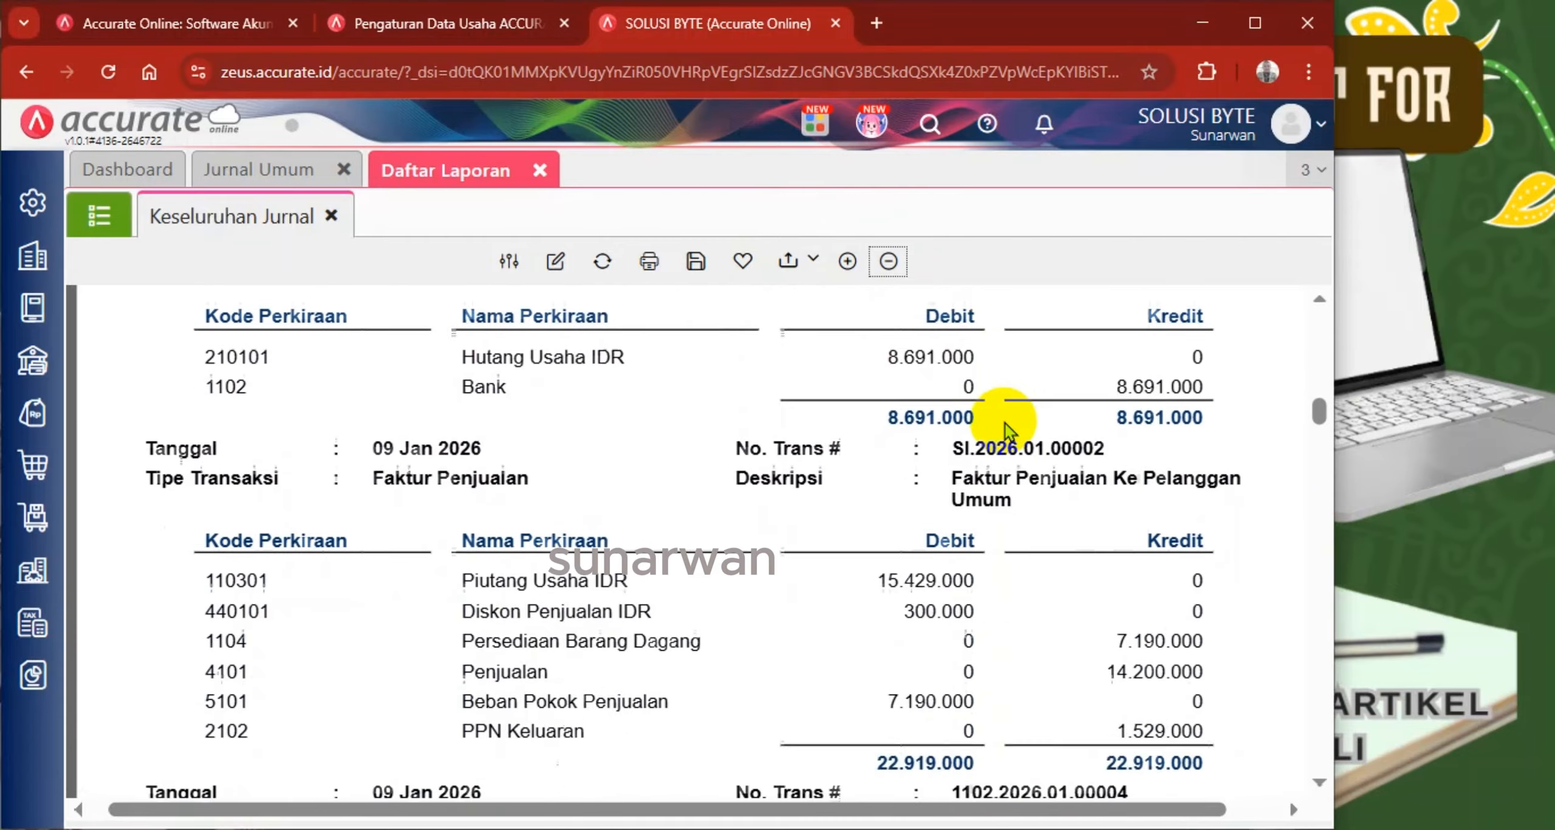
{"action": "scroll", "coordinate": [1004, 426], "scroll_direction": "down", "scroll_amount": 6}
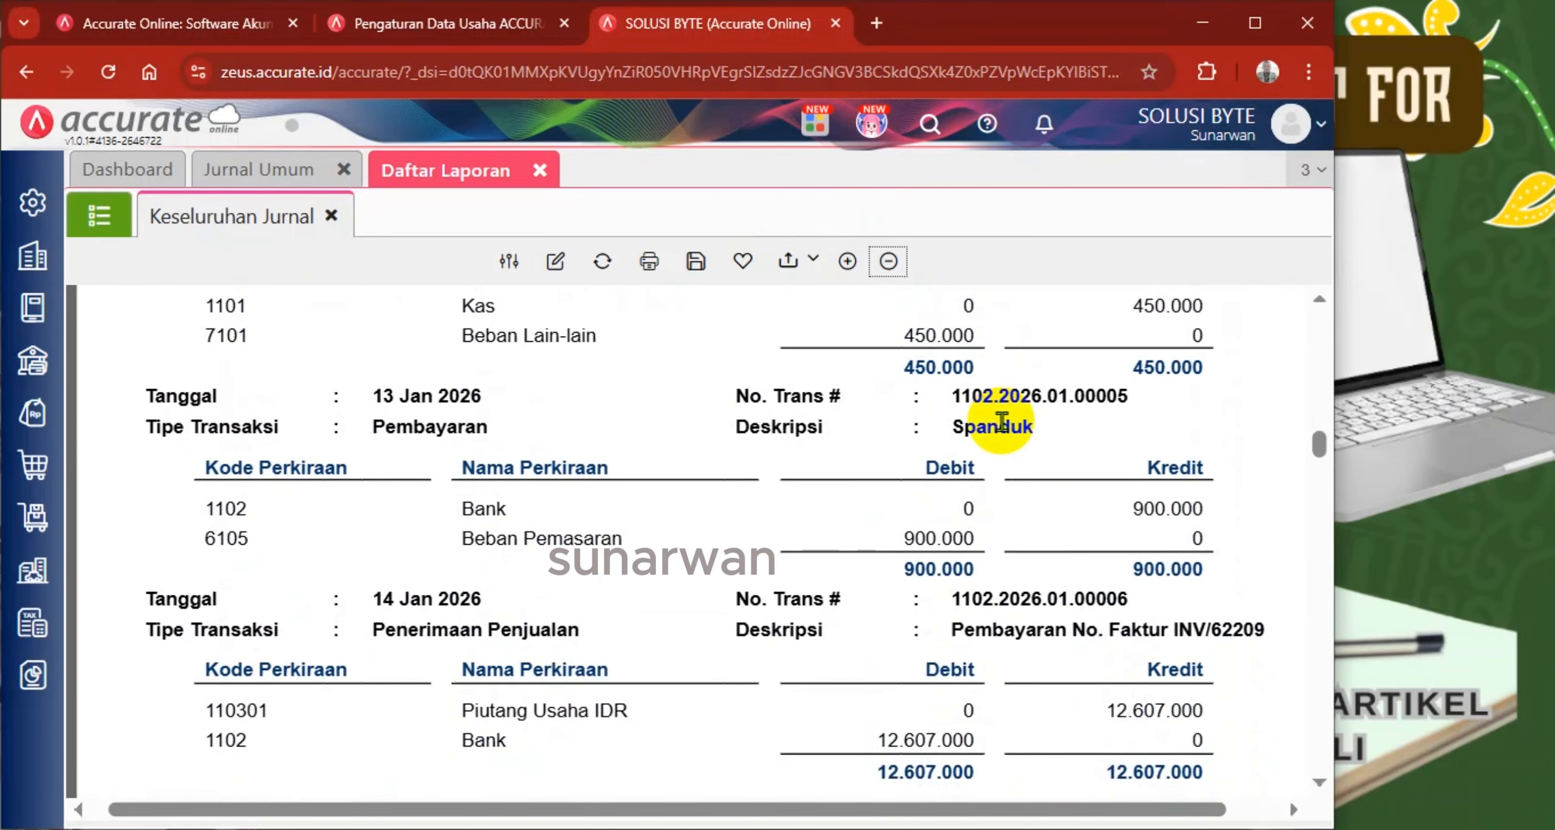
{"action": "scroll", "coordinate": [1001, 420], "scroll_direction": "down", "scroll_amount": 11}
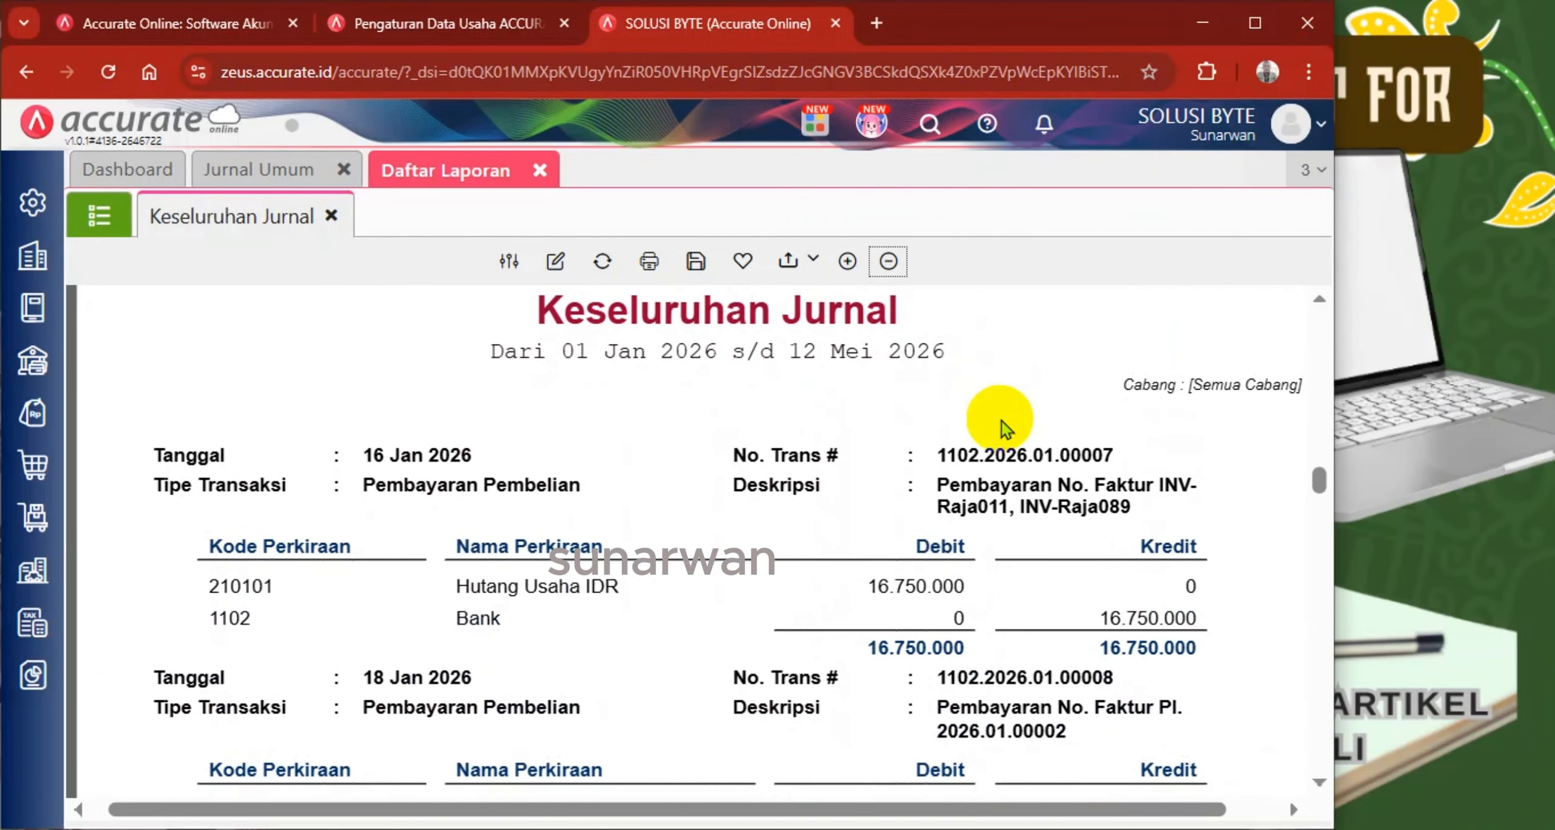
{"action": "scroll", "coordinate": [1001, 420], "scroll_direction": "down", "scroll_amount": 2}
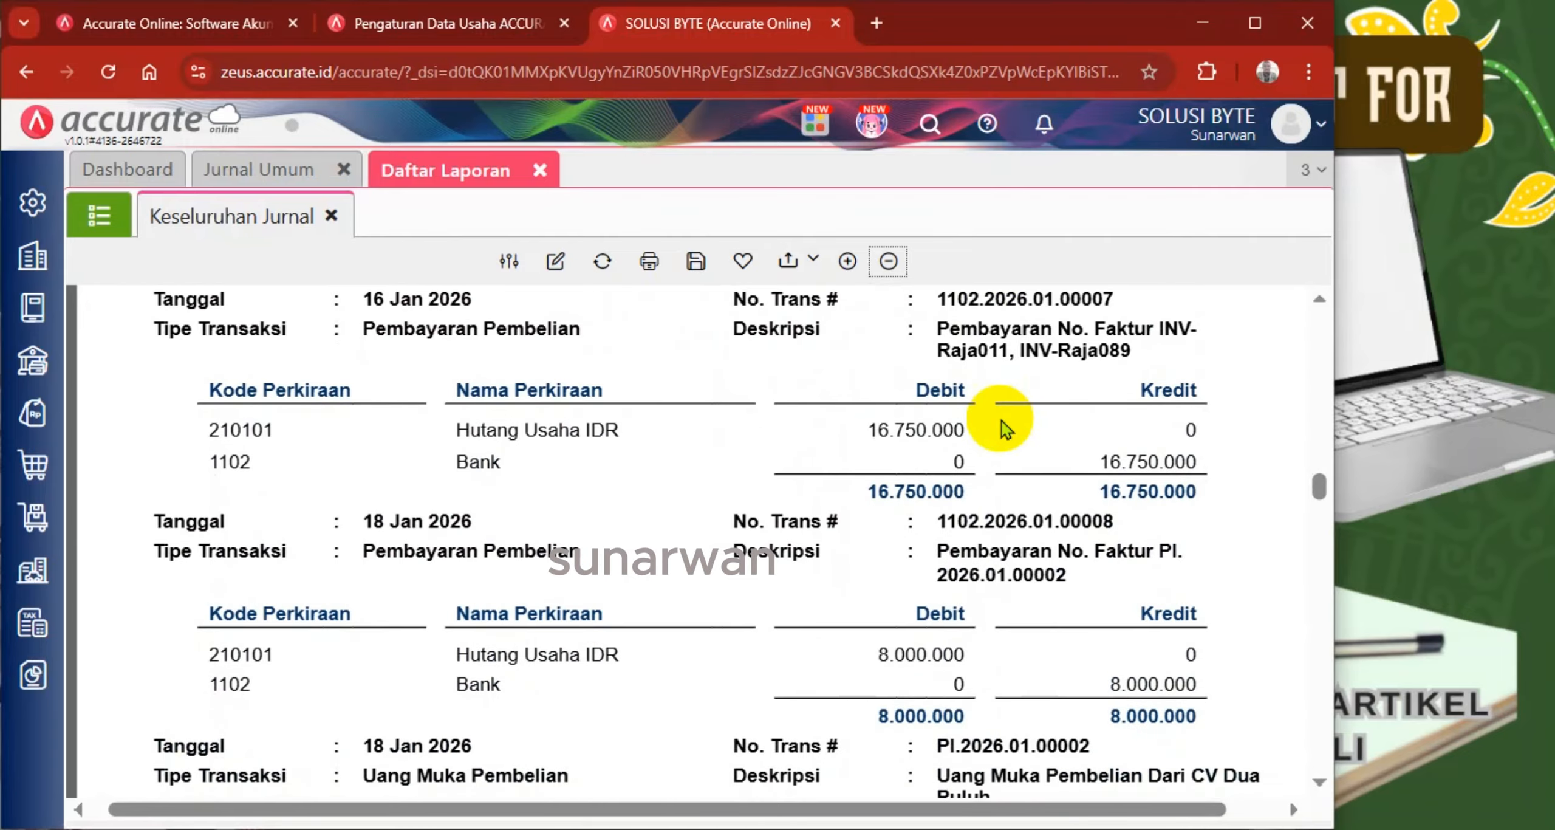
{"action": "scroll", "coordinate": [1001, 420], "scroll_direction": "down", "scroll_amount": 4}
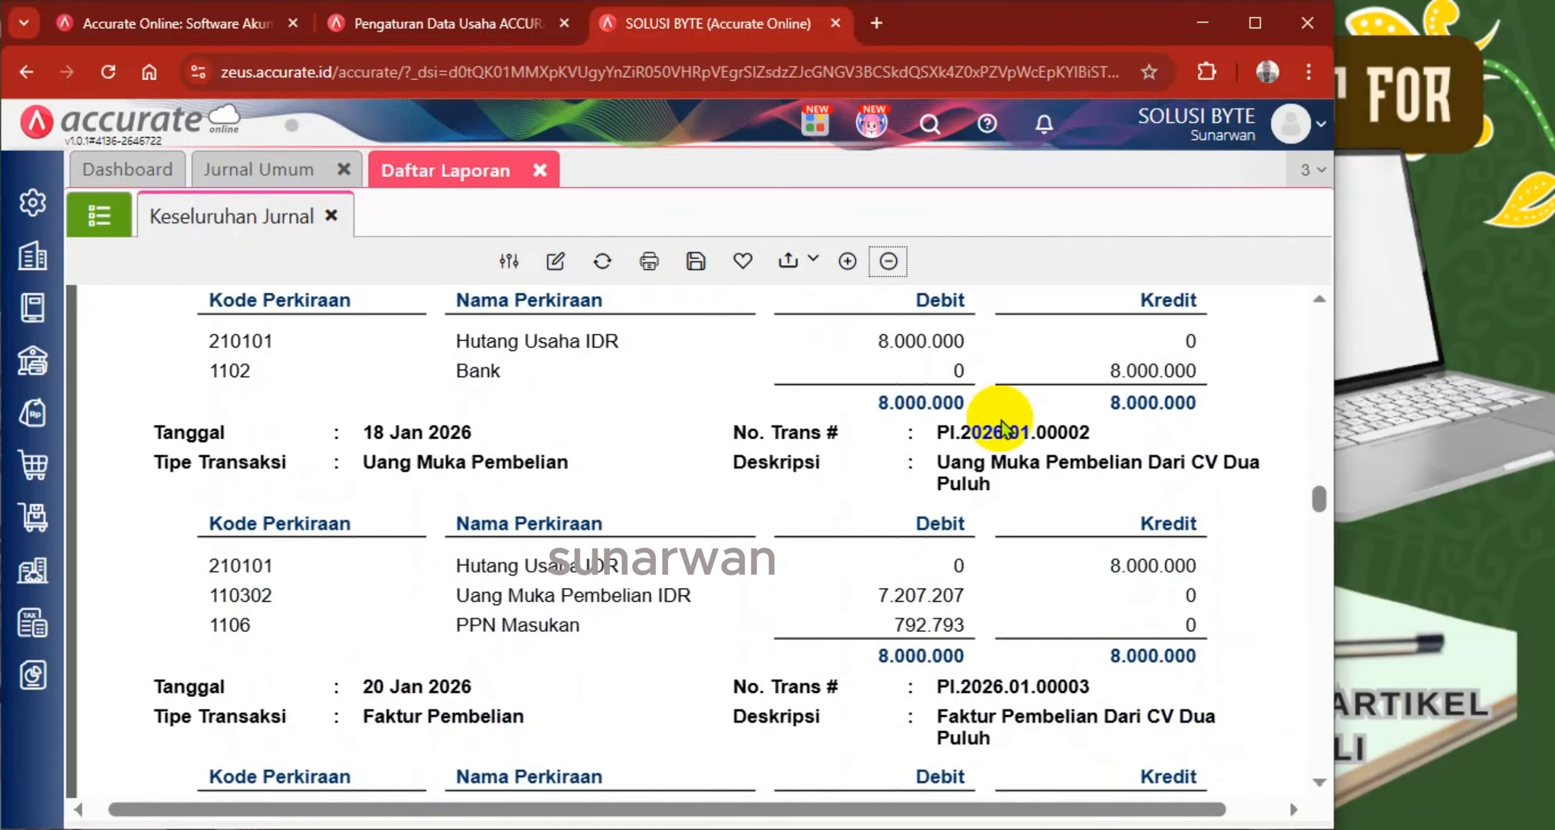
{"action": "scroll", "coordinate": [1001, 421], "scroll_direction": "down", "scroll_amount": 8}
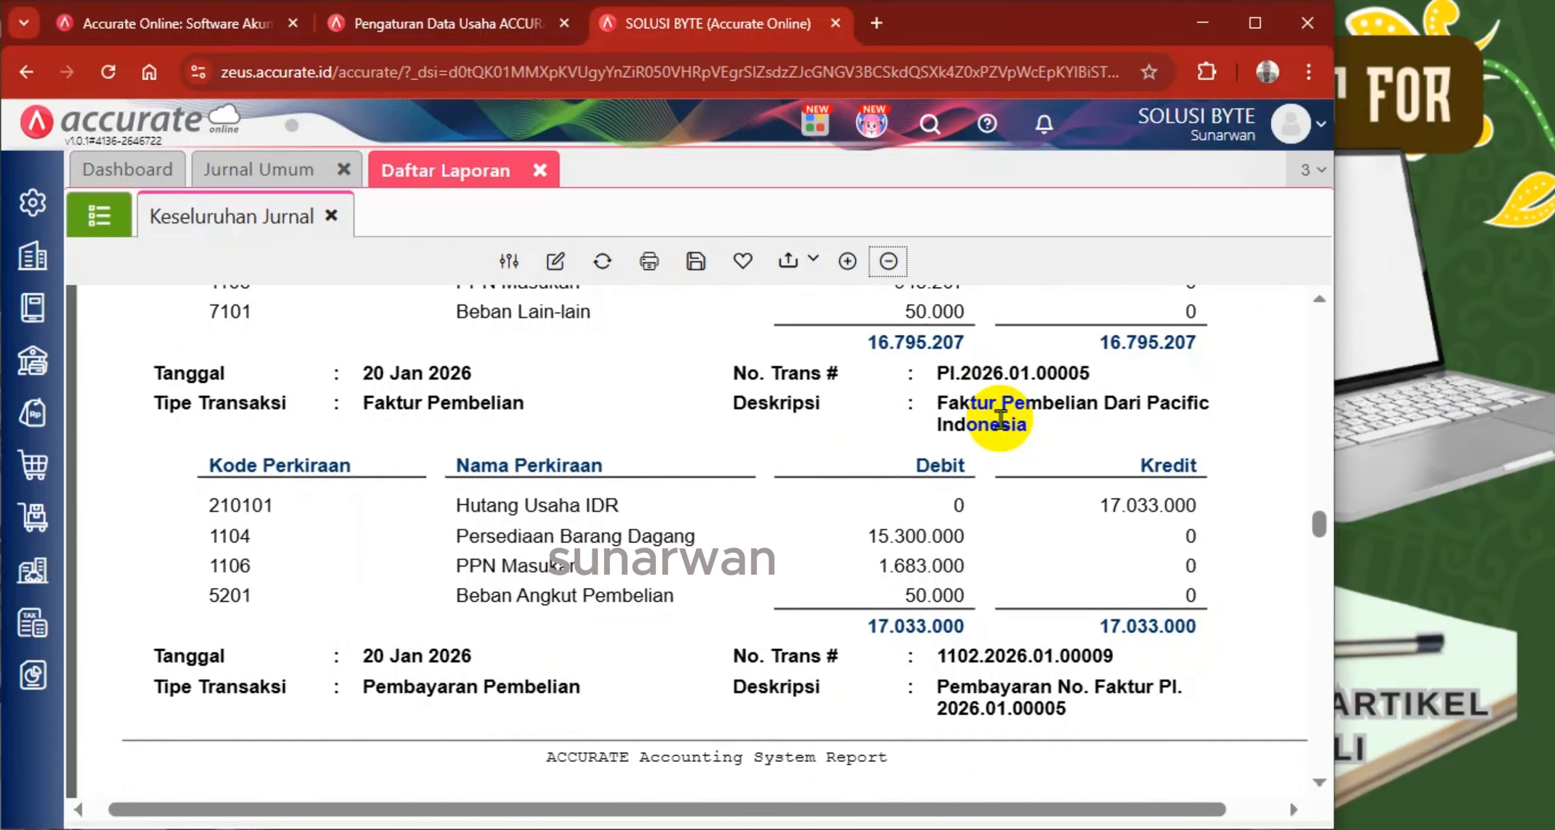
{"action": "scroll", "coordinate": [1001, 420], "scroll_direction": "down", "scroll_amount": 8}
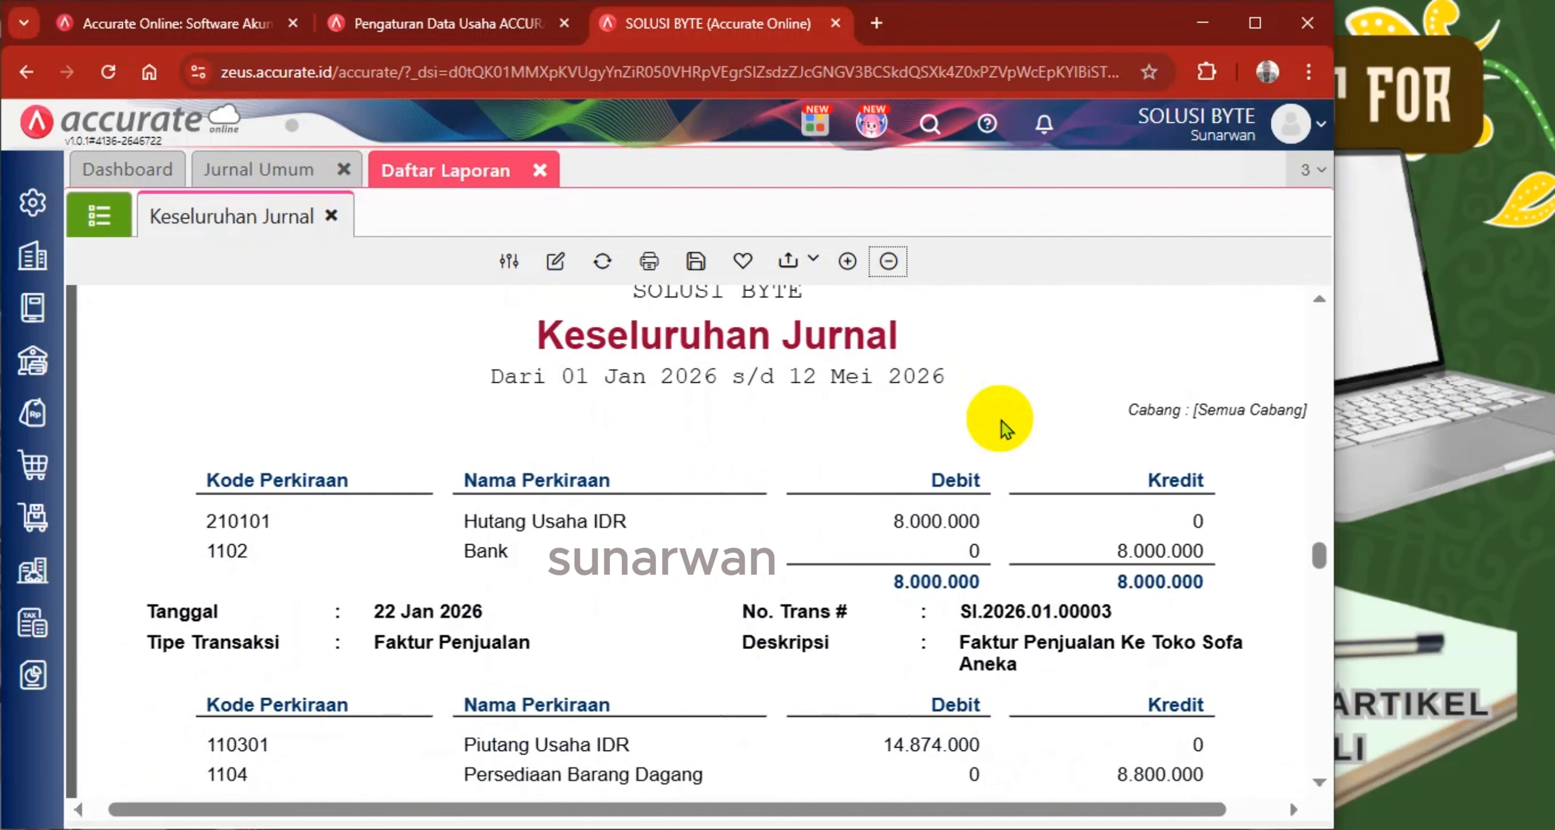
{"action": "scroll", "coordinate": [1001, 420], "scroll_direction": "down", "scroll_amount": 8}
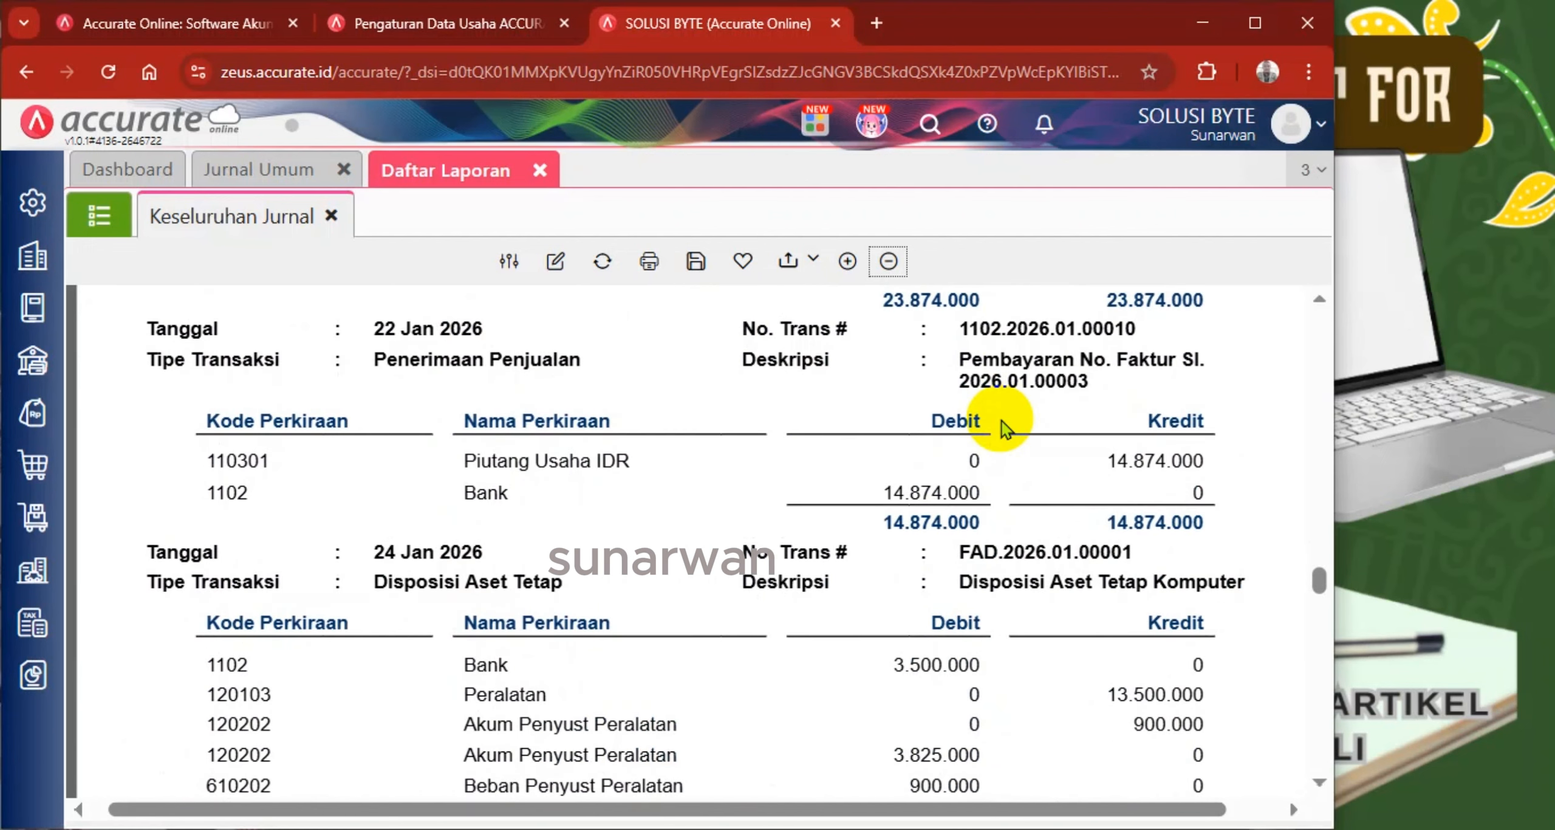
{"action": "scroll", "coordinate": [1001, 420], "scroll_direction": "down", "scroll_amount": 2}
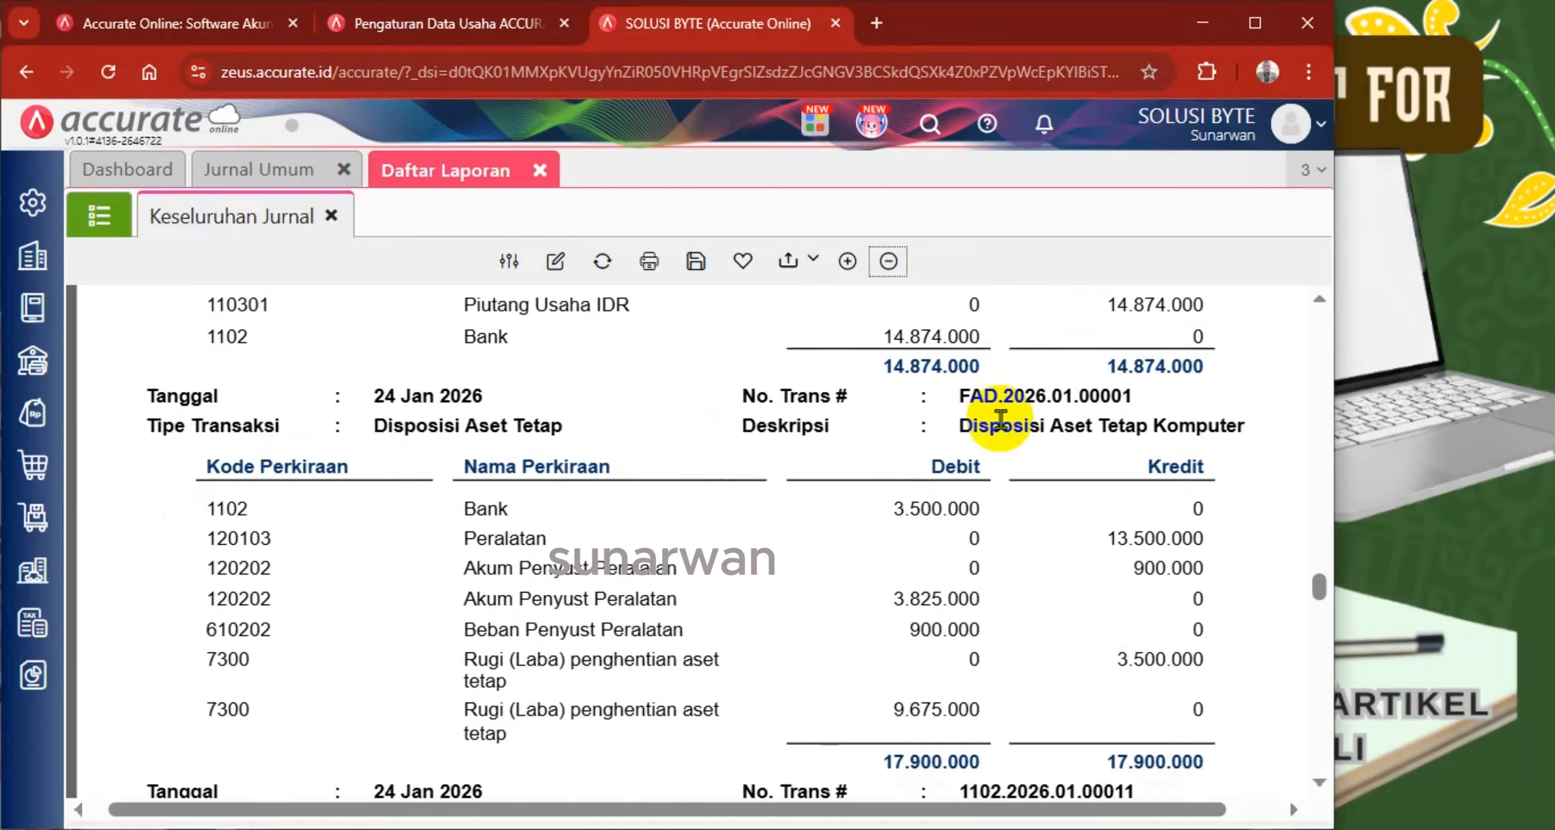
{"action": "scroll", "coordinate": [1001, 418], "scroll_direction": "down", "scroll_amount": 7}
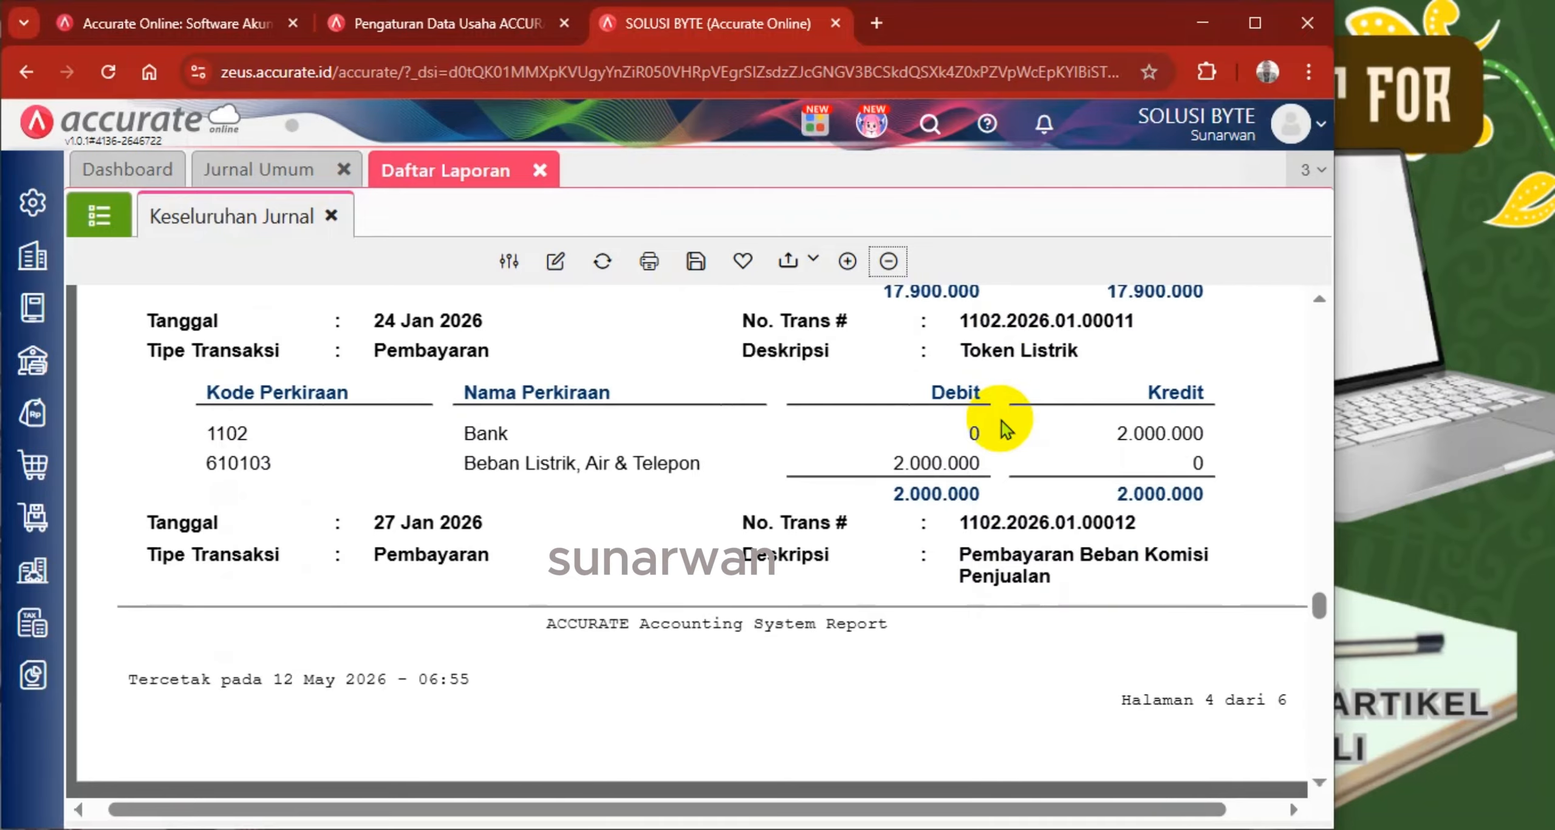
{"action": "scroll", "coordinate": [1001, 420], "scroll_direction": "down", "scroll_amount": 10}
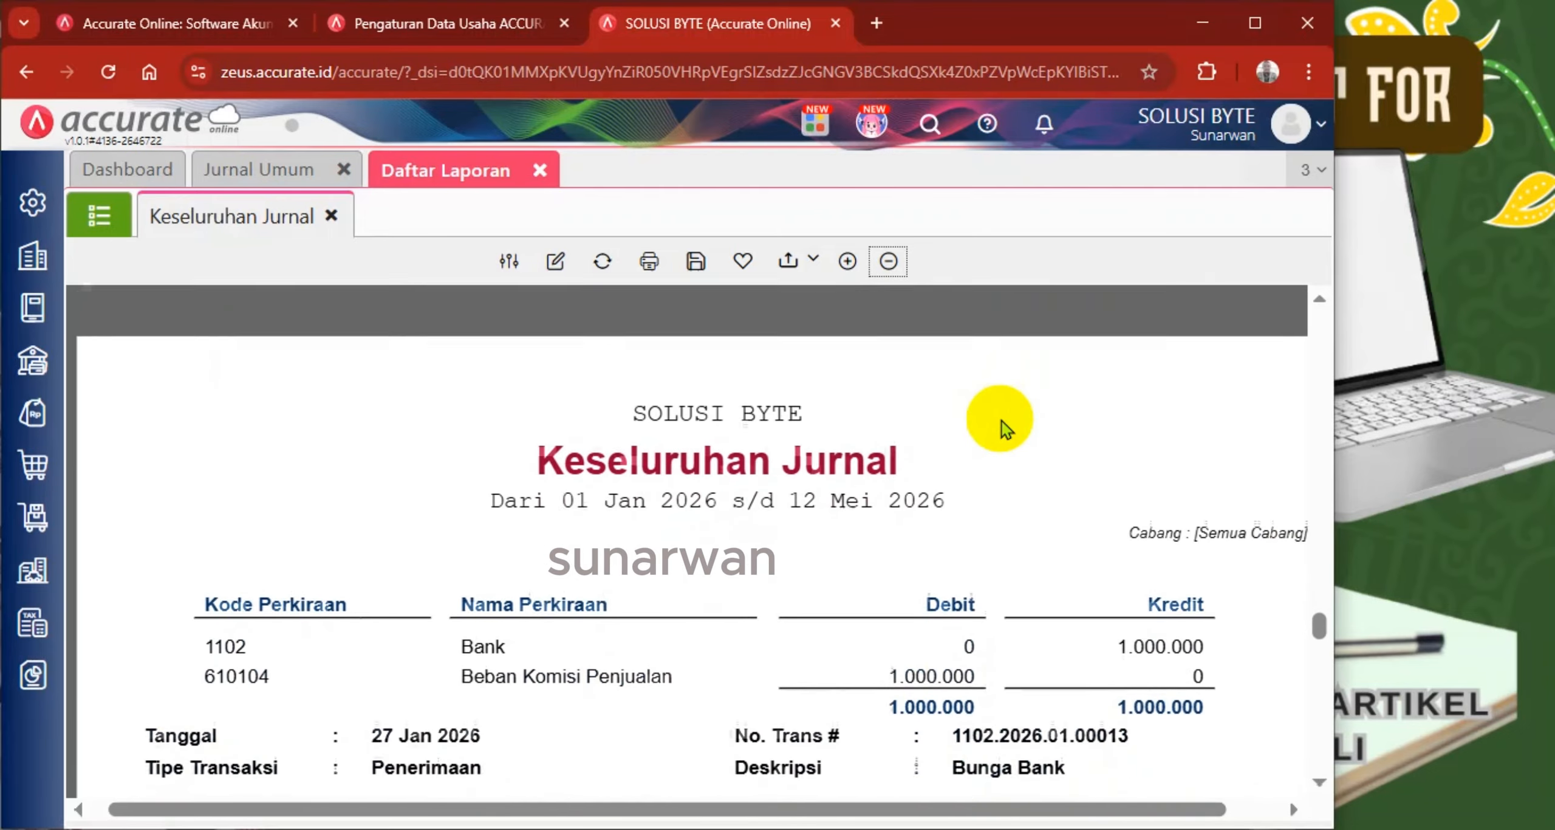
{"action": "scroll", "coordinate": [1001, 420], "scroll_direction": "down", "scroll_amount": 5}
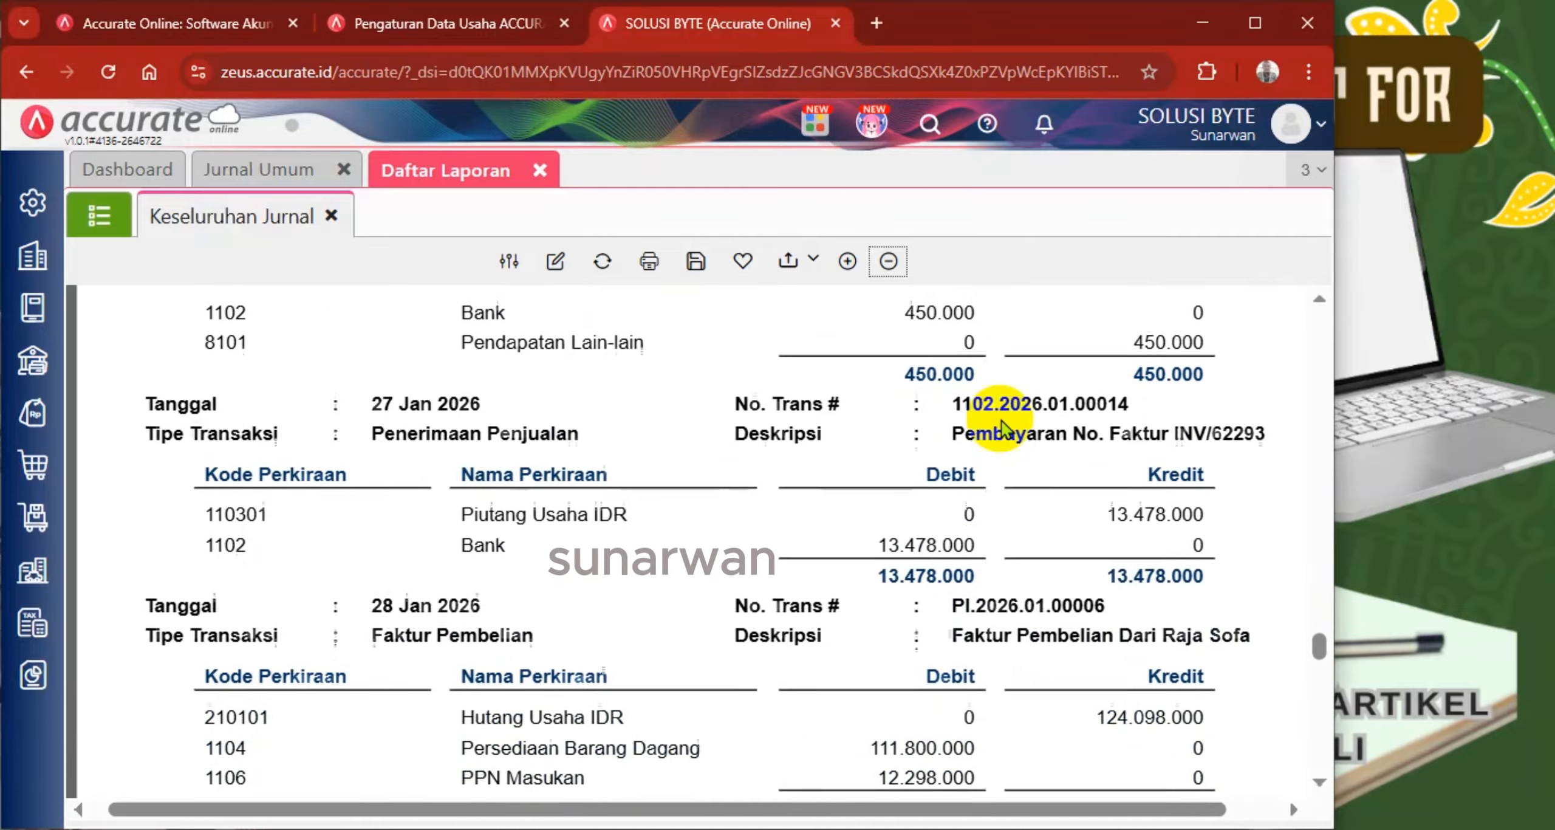
{"action": "scroll", "coordinate": [1001, 420], "scroll_direction": "down", "scroll_amount": 8}
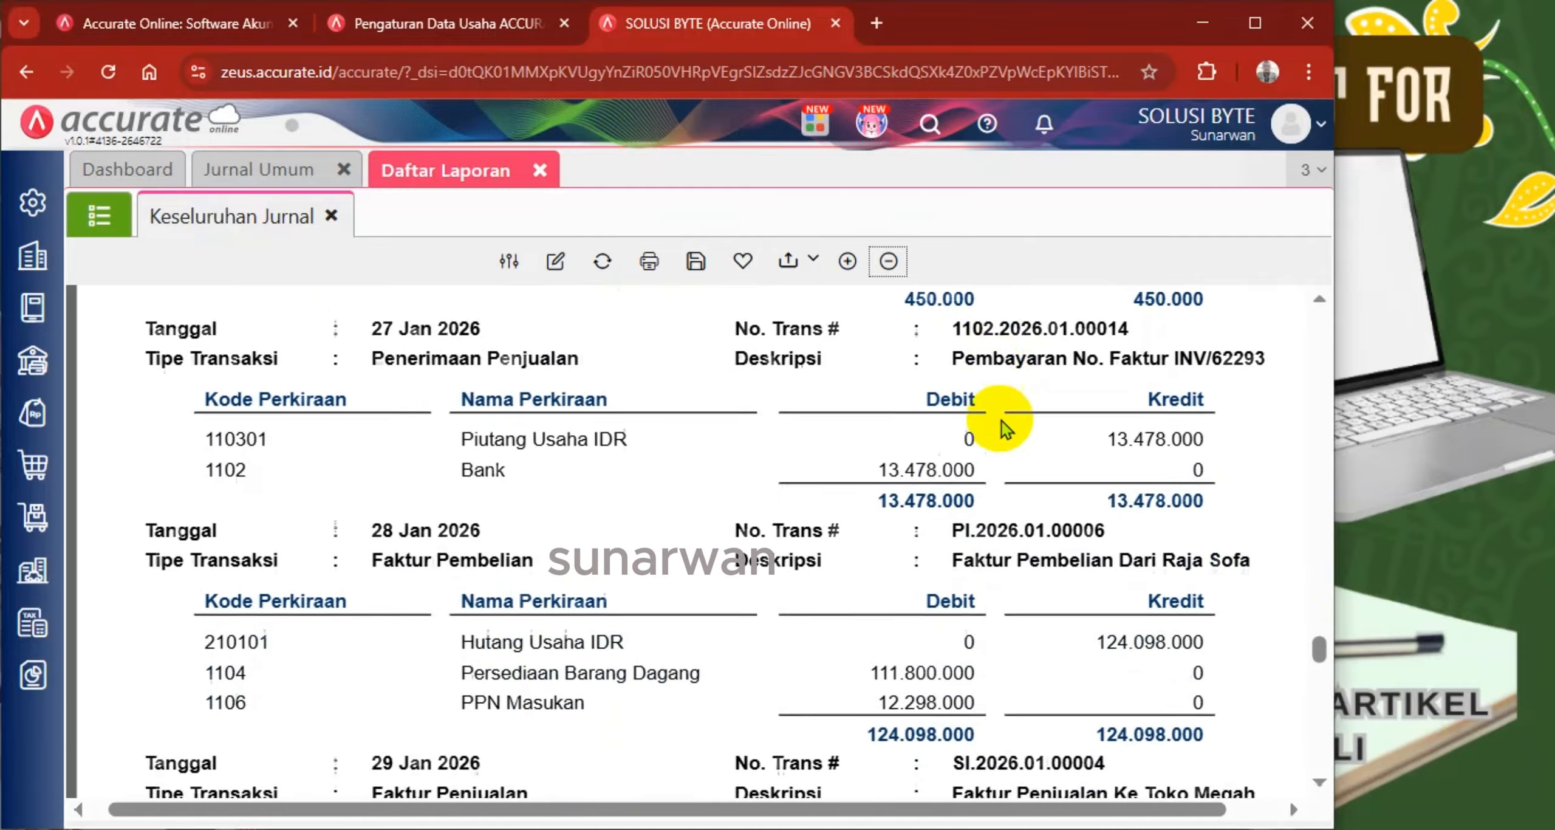
{"action": "scroll", "coordinate": [1001, 421], "scroll_direction": "down", "scroll_amount": 15}
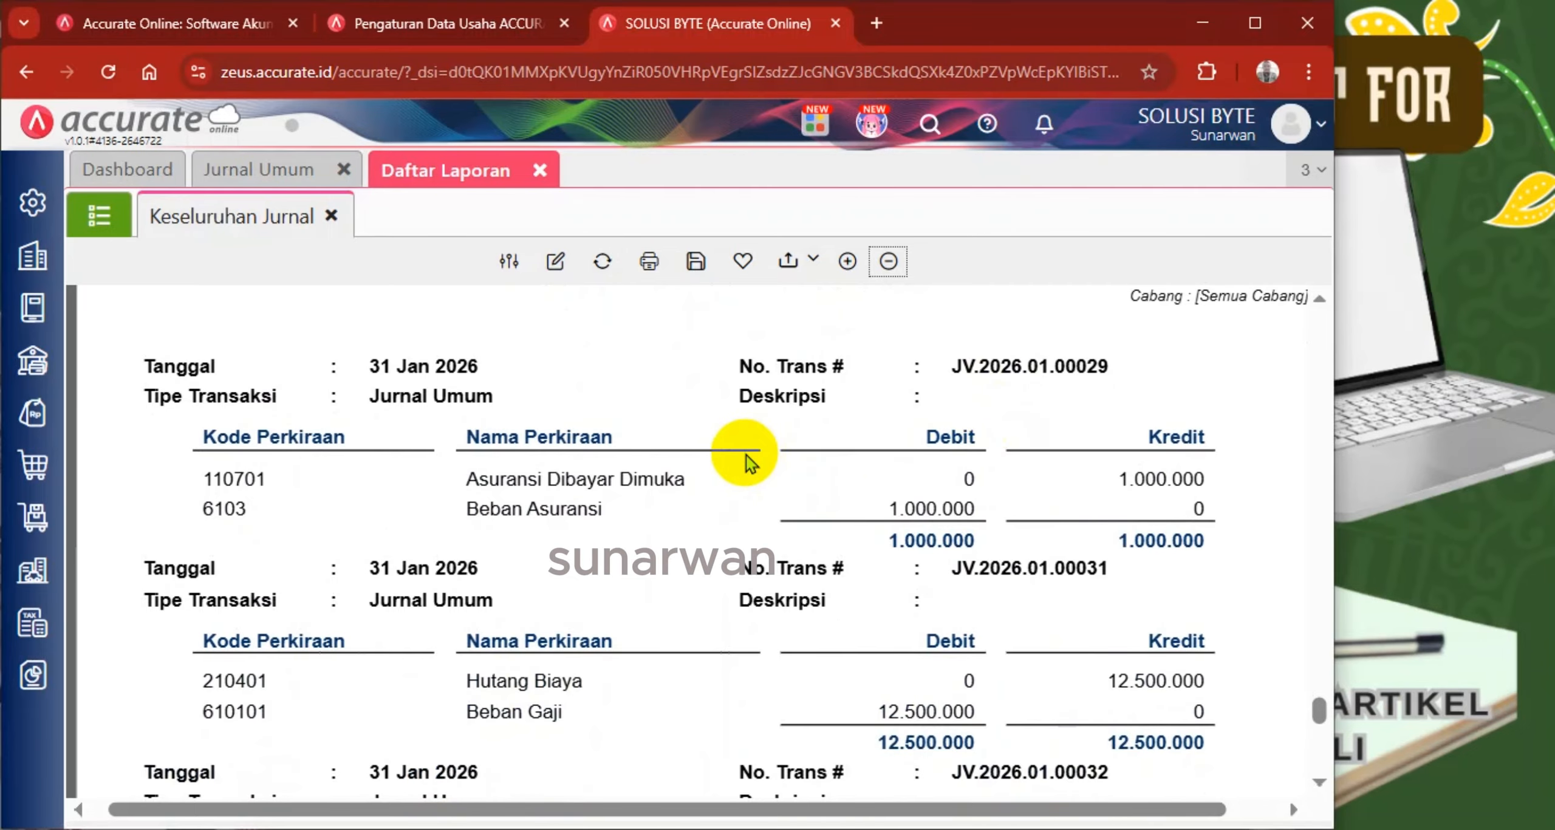
{"action": "scroll", "coordinate": [748, 459], "scroll_direction": "down", "scroll_amount": 8}
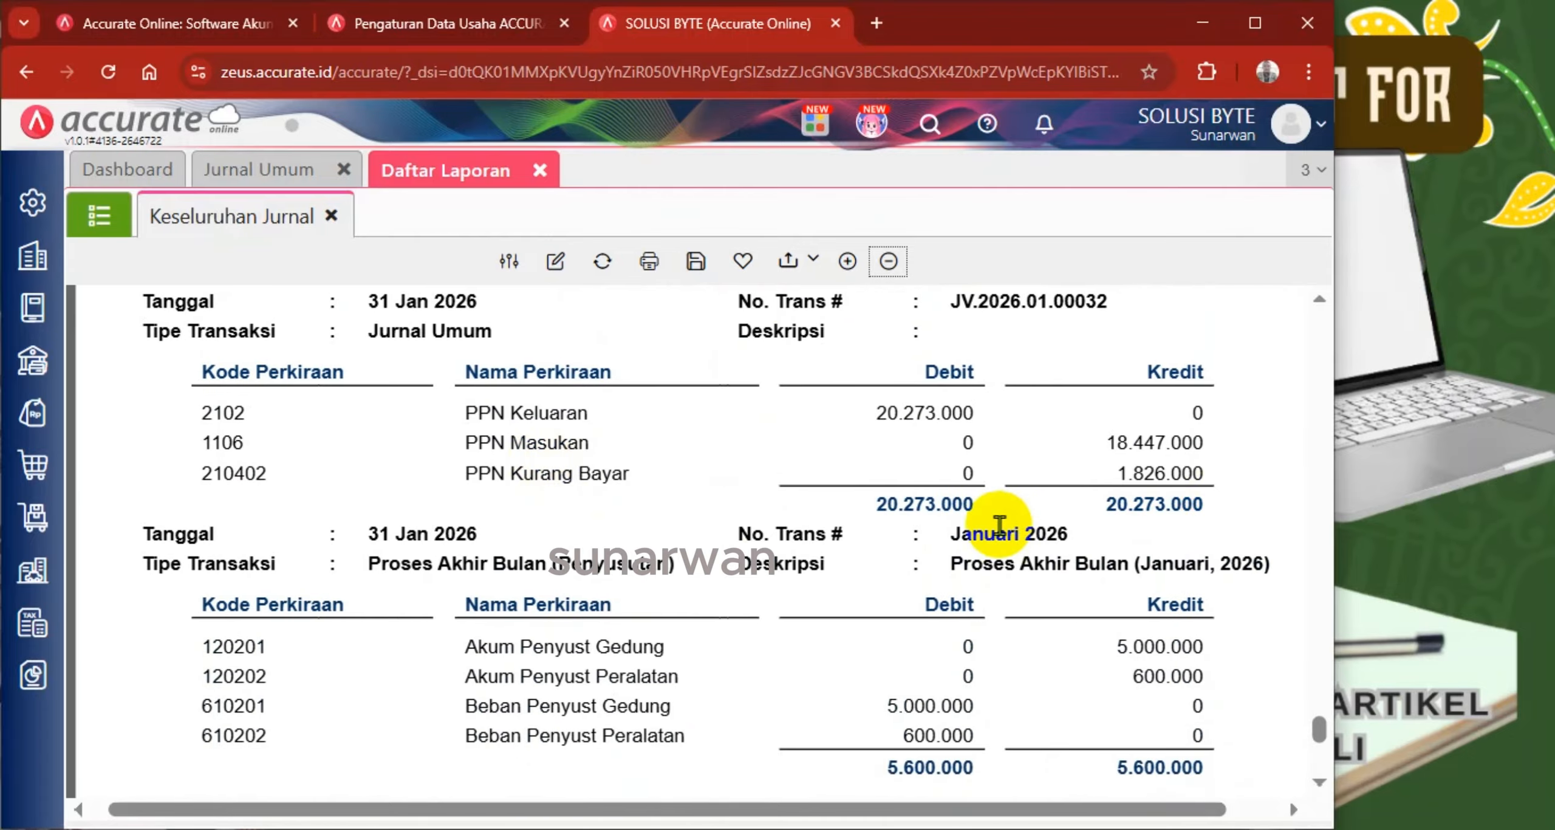
Display the Laba/Rugi (Standar) report from the Keuangan group for 01/01/2026 to 31/01/2026
{"action": "scroll", "coordinate": [999, 525], "scroll_direction": "down", "scroll_amount": 6}
{"action": "scroll", "coordinate": [999, 526], "scroll_direction": "up", "scroll_amount": 6}
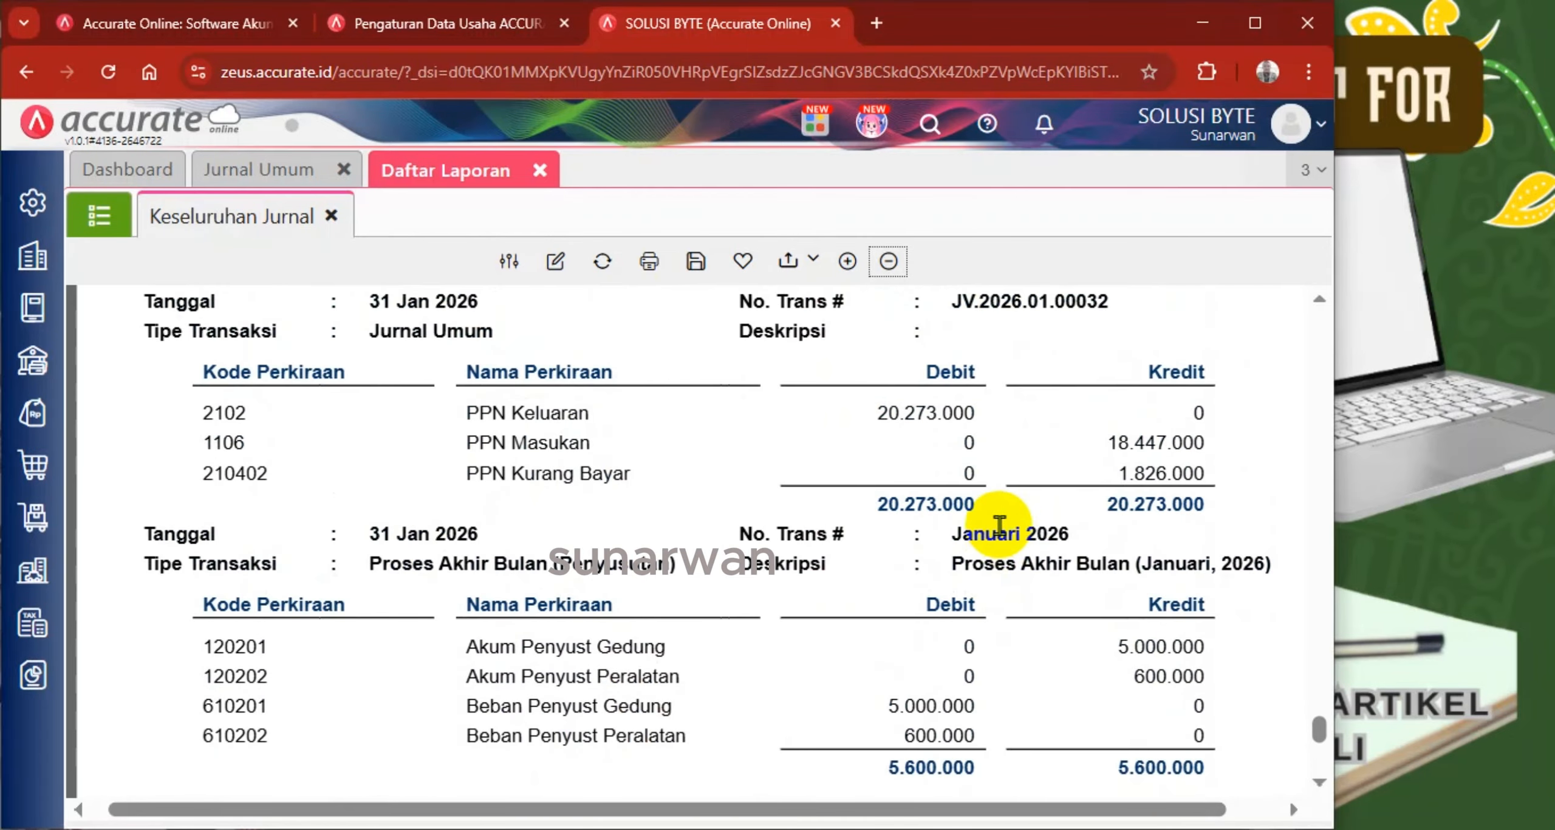
{"action": "left_click", "coordinate": [98, 220]}
{"action": "left_click", "coordinate": [178, 340]}
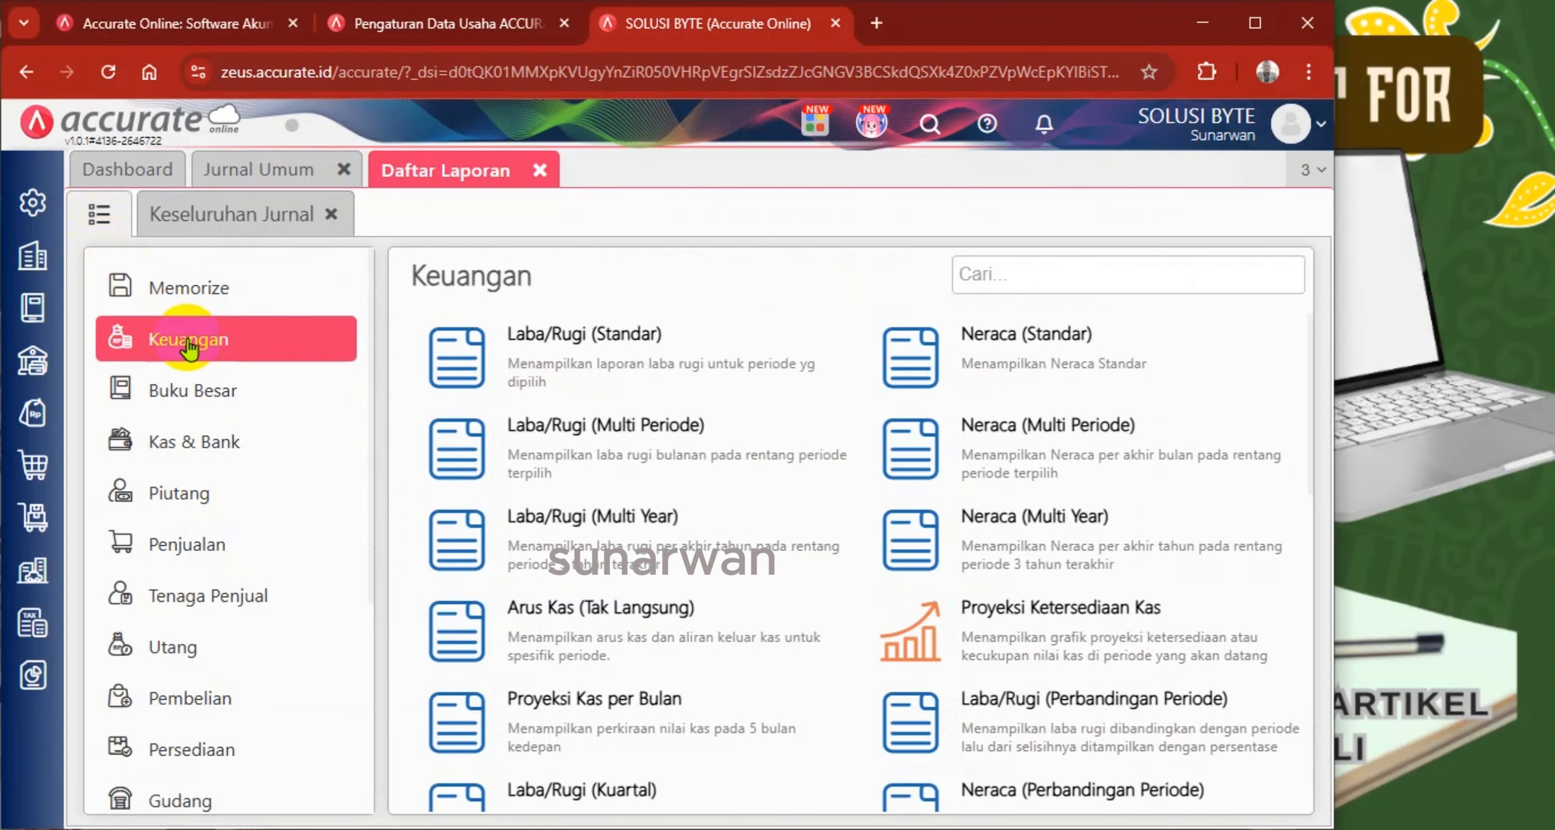
{"action": "left_click", "coordinate": [544, 359]}
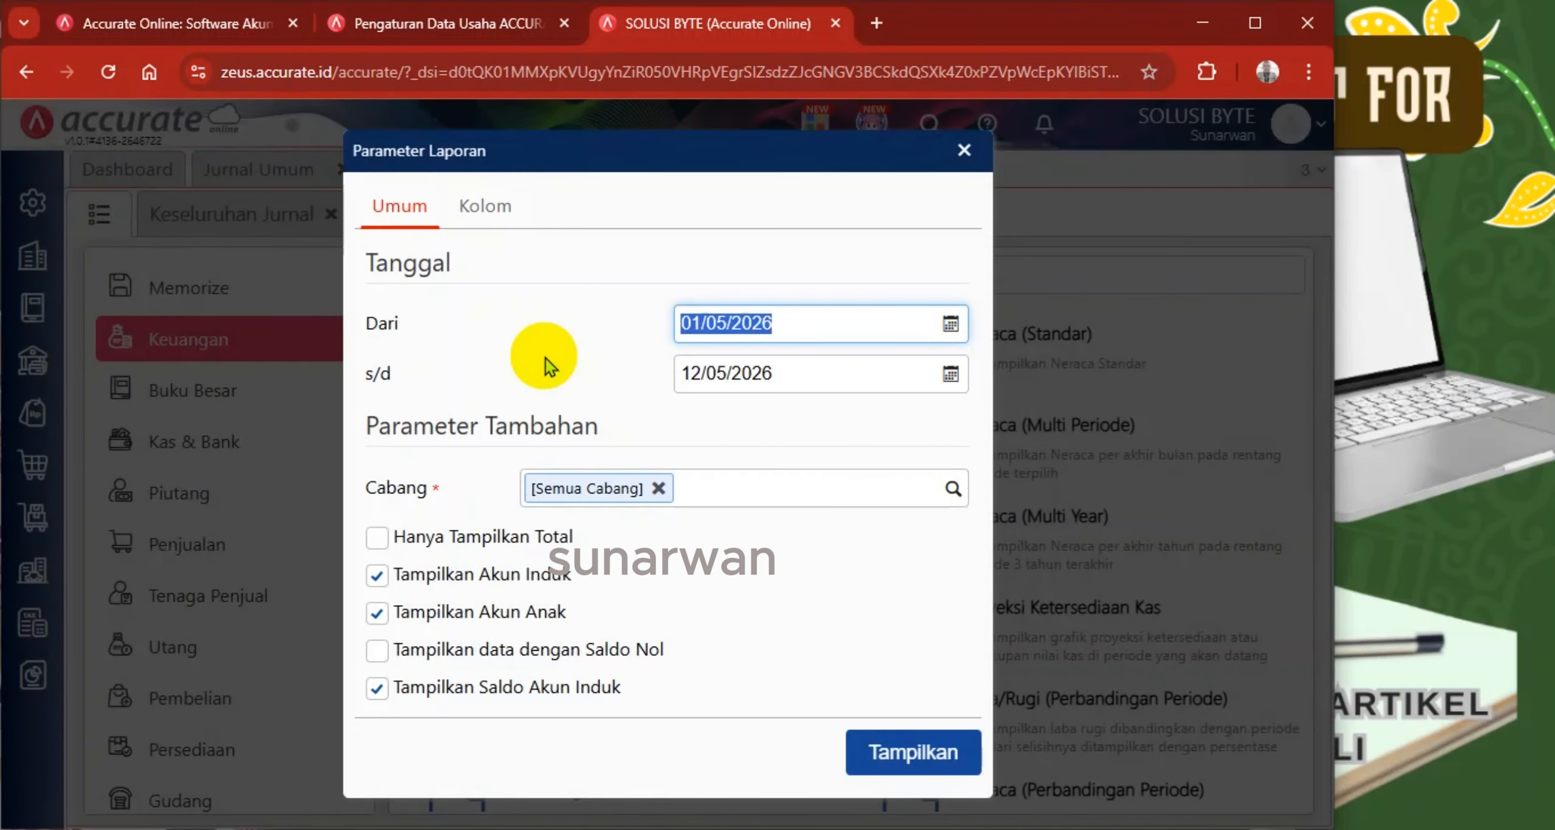
{"action": "type", "text": "01/01/"}
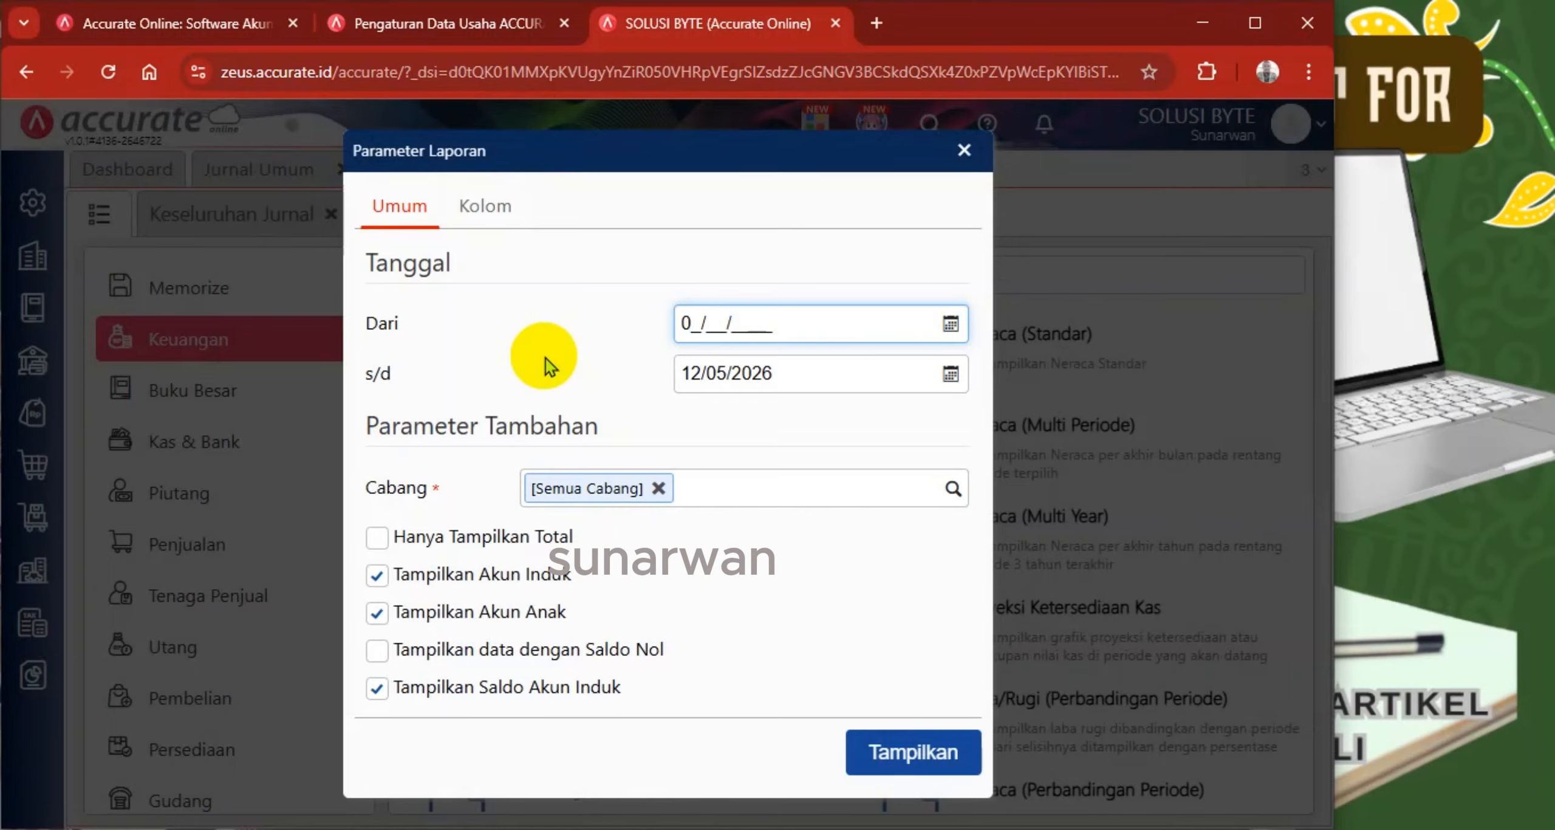
{"action": "type", "text": "2026"}
{"action": "key", "text": "Tab"}
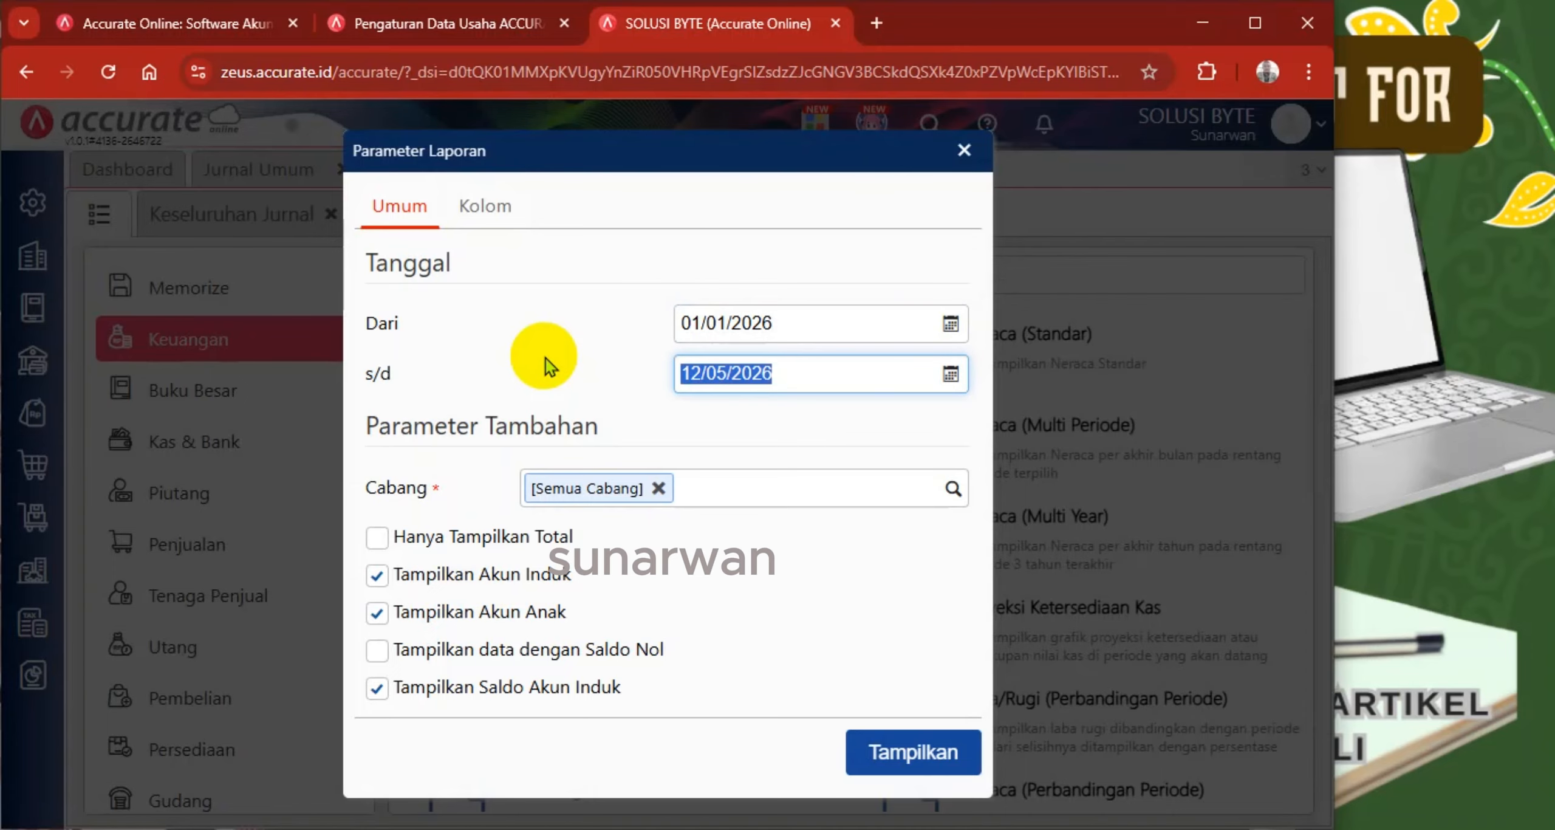
{"action": "type", "text": "31/01/"}
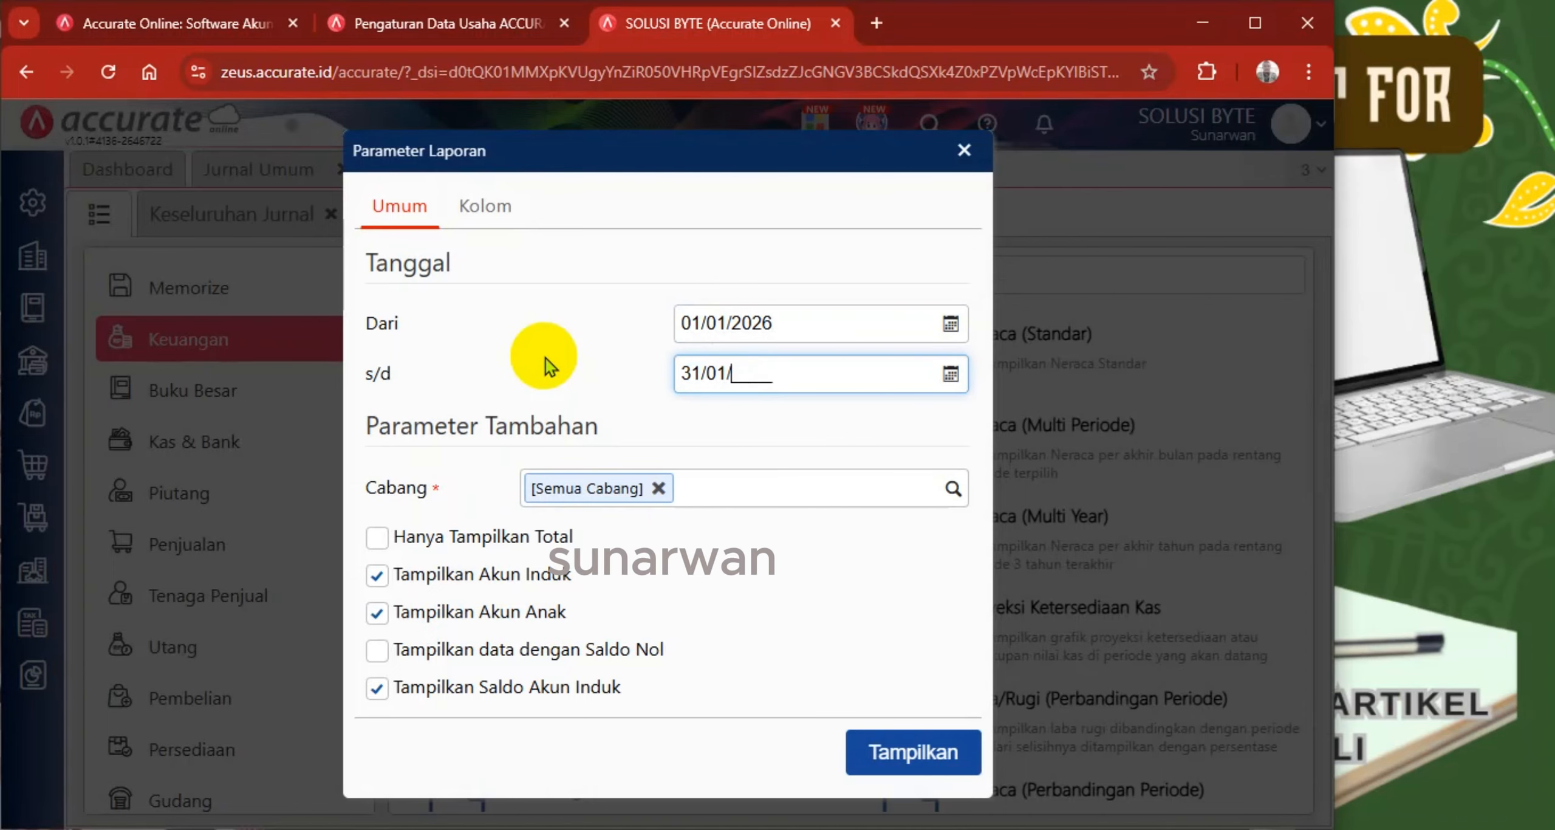
{"action": "type", "text": "2026"}
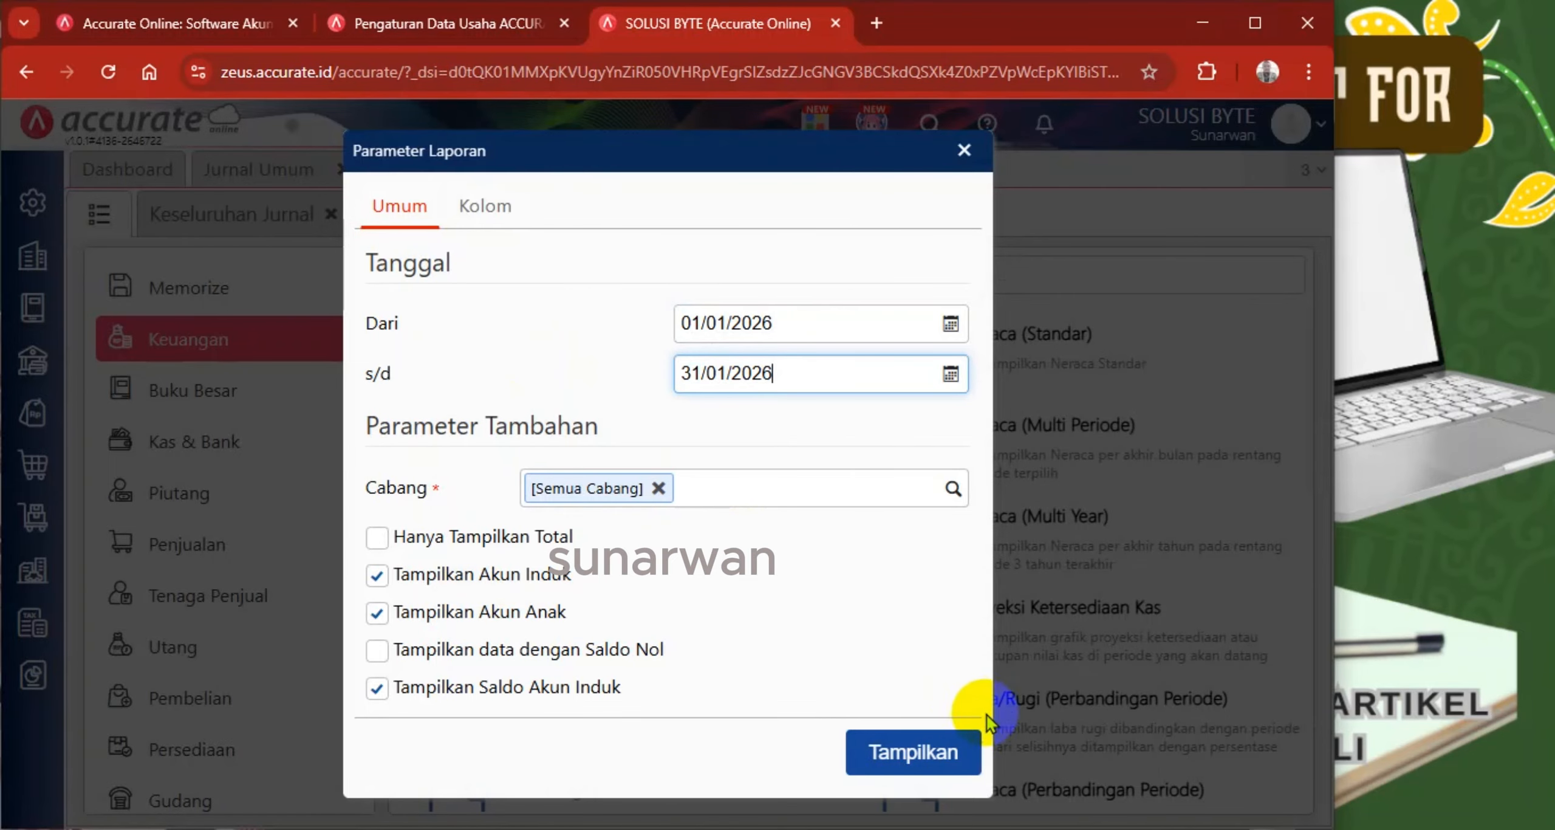
{"action": "left_click", "coordinate": [908, 751]}
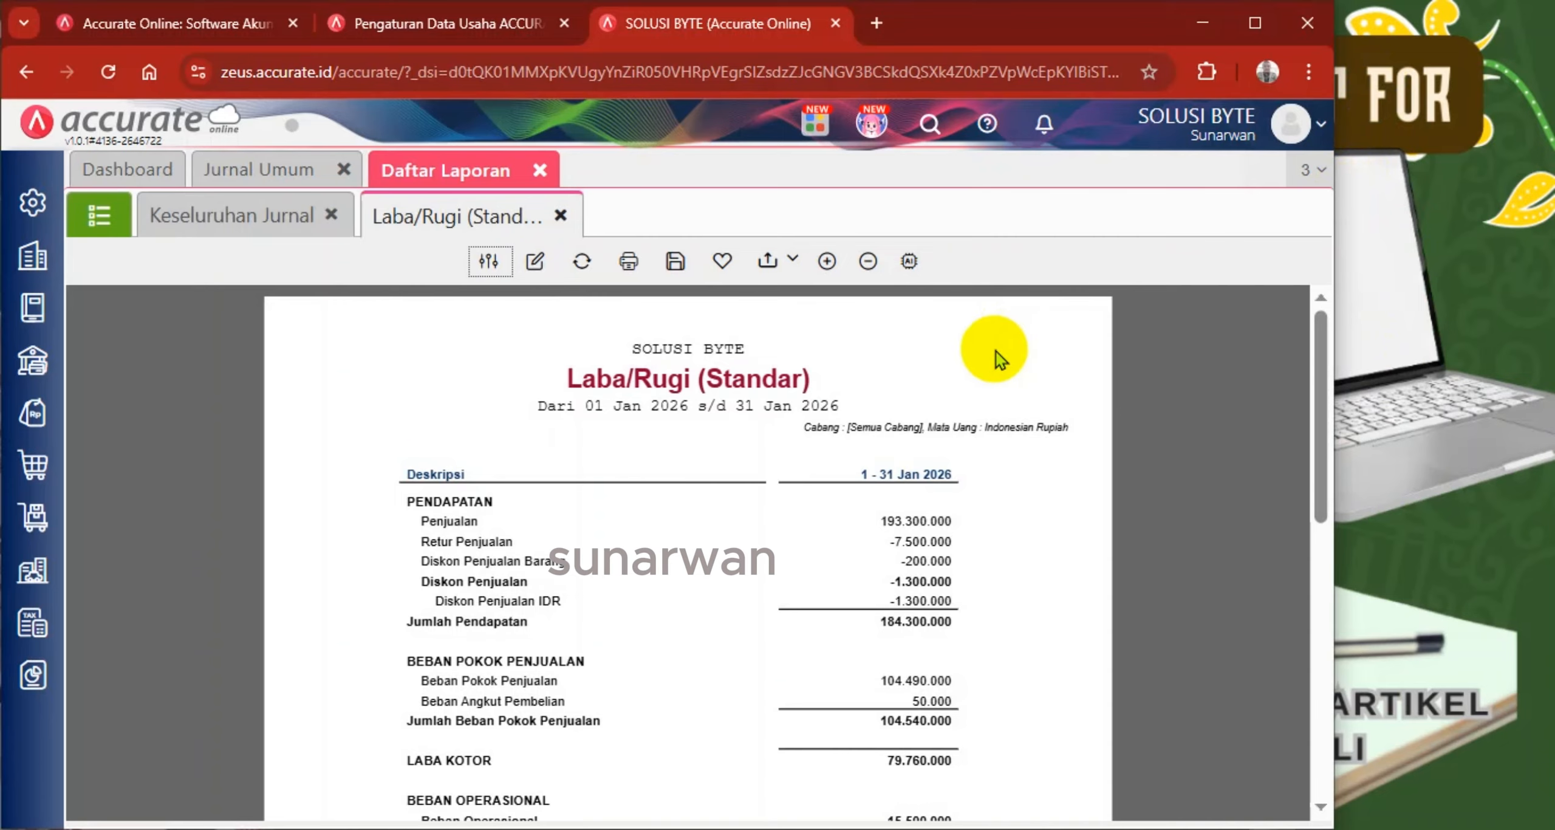
Enlarge the Laba/Rugi (Standar) report and review it from Pendapatan down to Laba Bersih
{"action": "left_click", "coordinate": [826, 261]}
{"action": "left_click", "coordinate": [868, 261]}
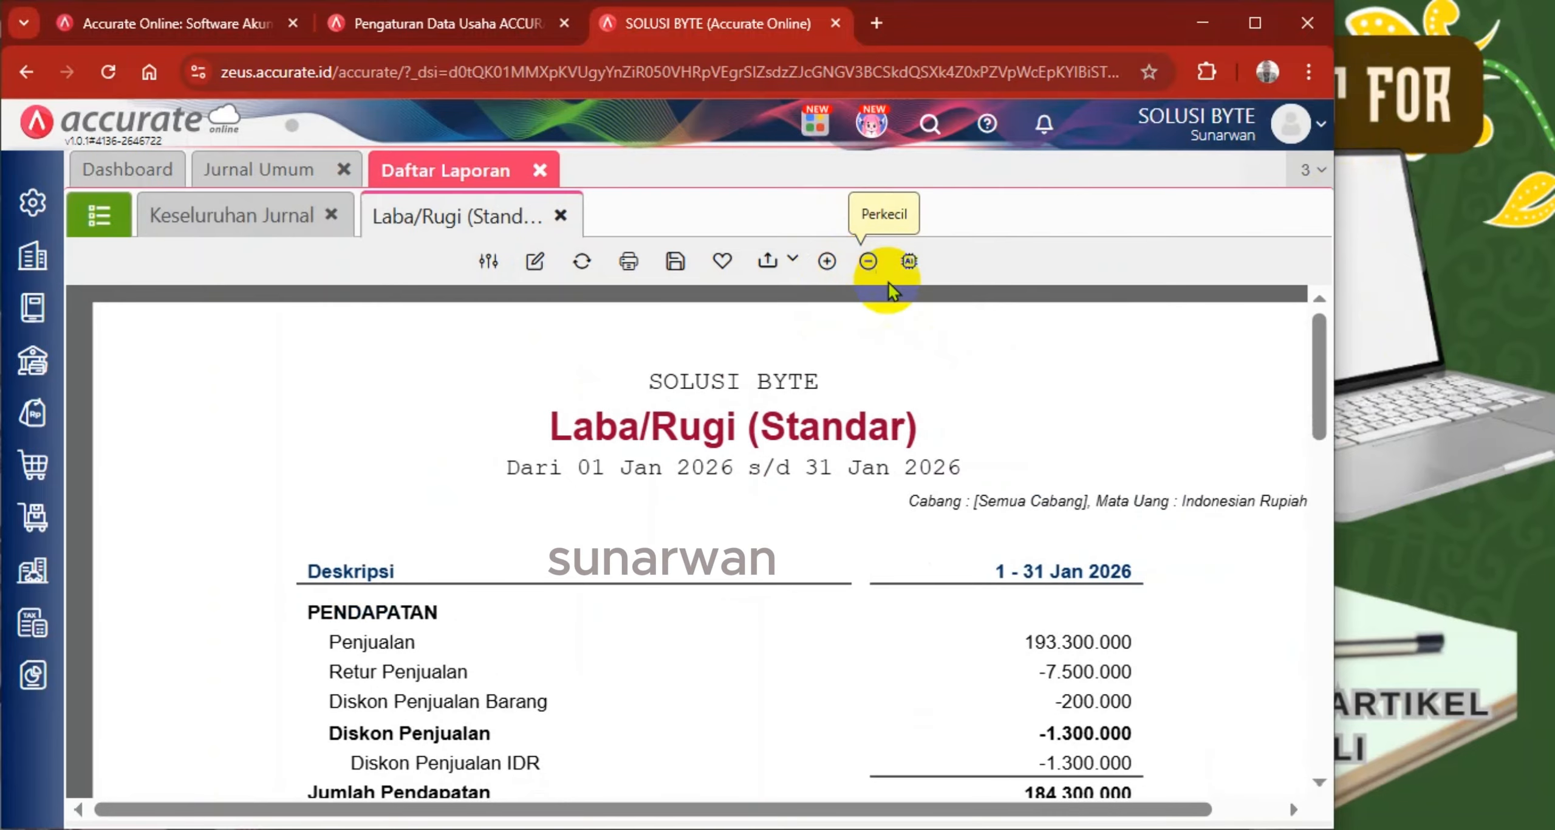
{"action": "scroll", "coordinate": [933, 384], "scroll_direction": "down", "scroll_amount": 2}
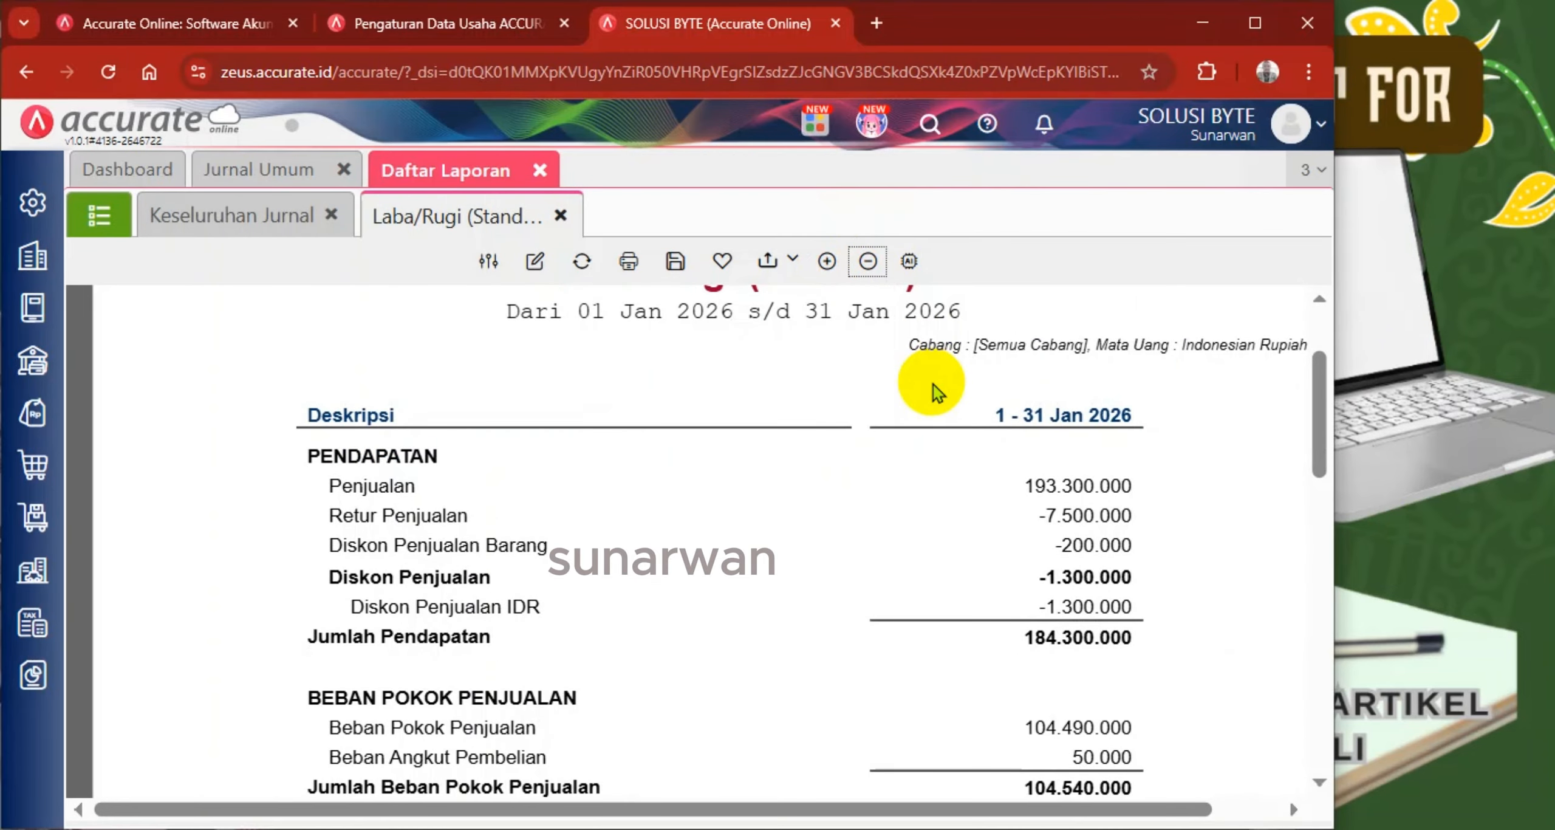
{"action": "scroll", "coordinate": [933, 384], "scroll_direction": "down", "scroll_amount": 3}
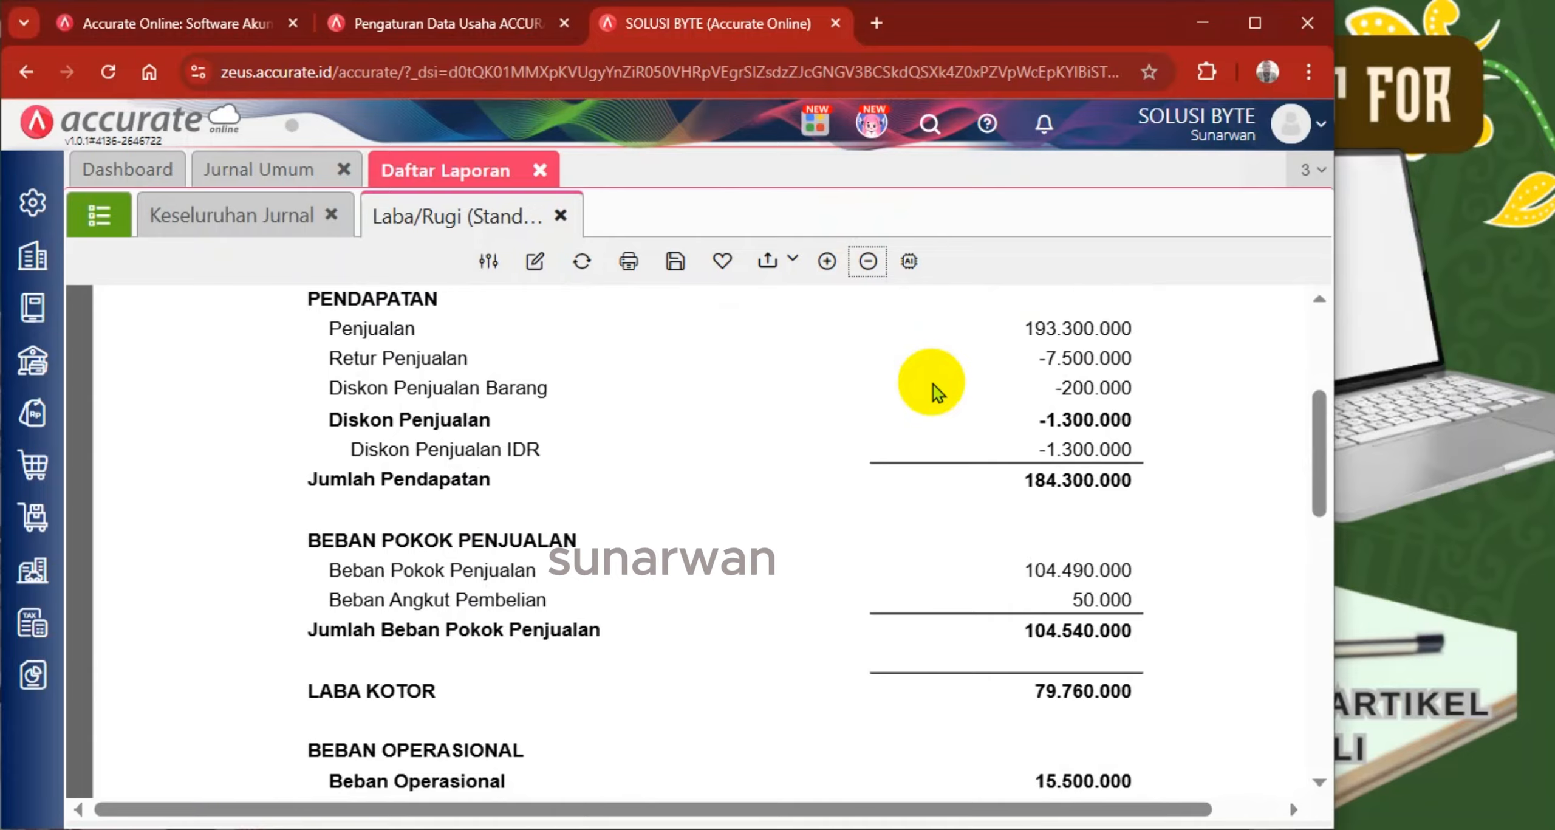
{"action": "scroll", "coordinate": [933, 384], "scroll_direction": "down", "scroll_amount": 3}
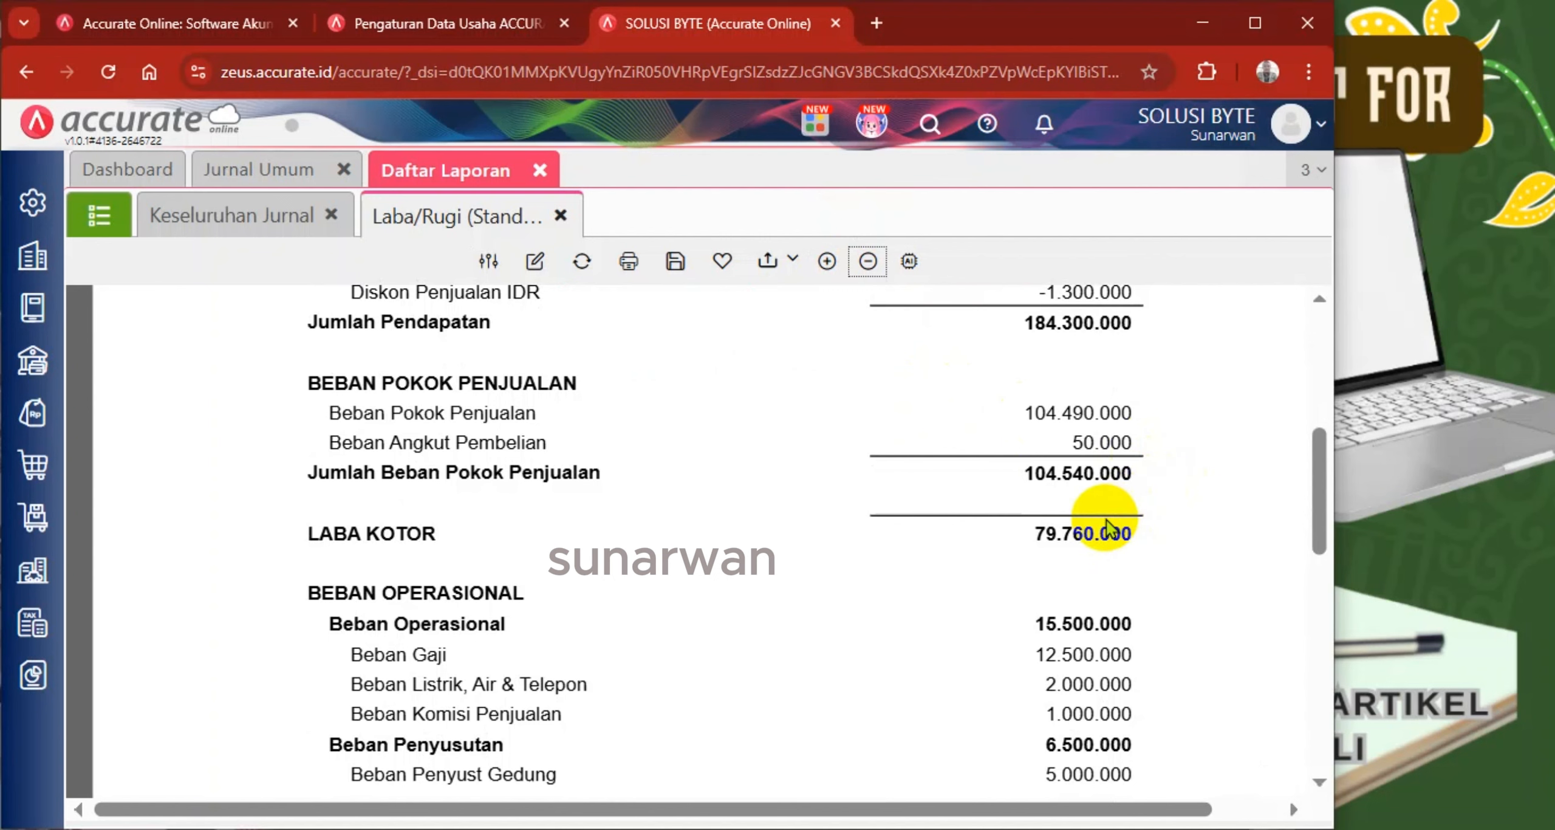
{"action": "scroll", "coordinate": [1106, 527], "scroll_direction": "down", "scroll_amount": 10}
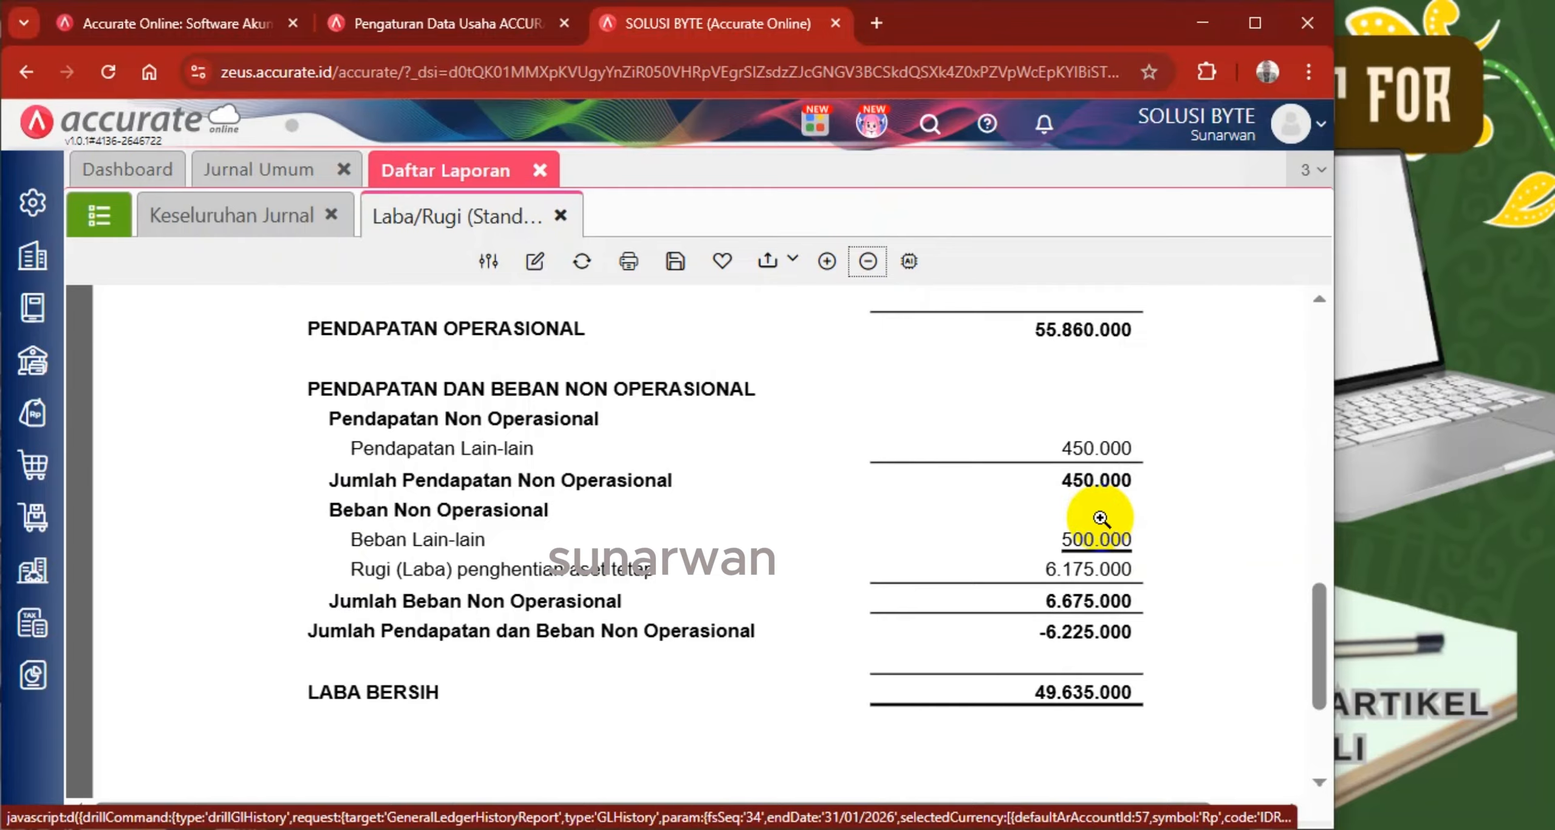
{"action": "scroll", "coordinate": [1095, 518], "scroll_direction": "down", "scroll_amount": 4}
{"action": "scroll", "coordinate": [1095, 517], "scroll_direction": "up", "scroll_amount": 3}
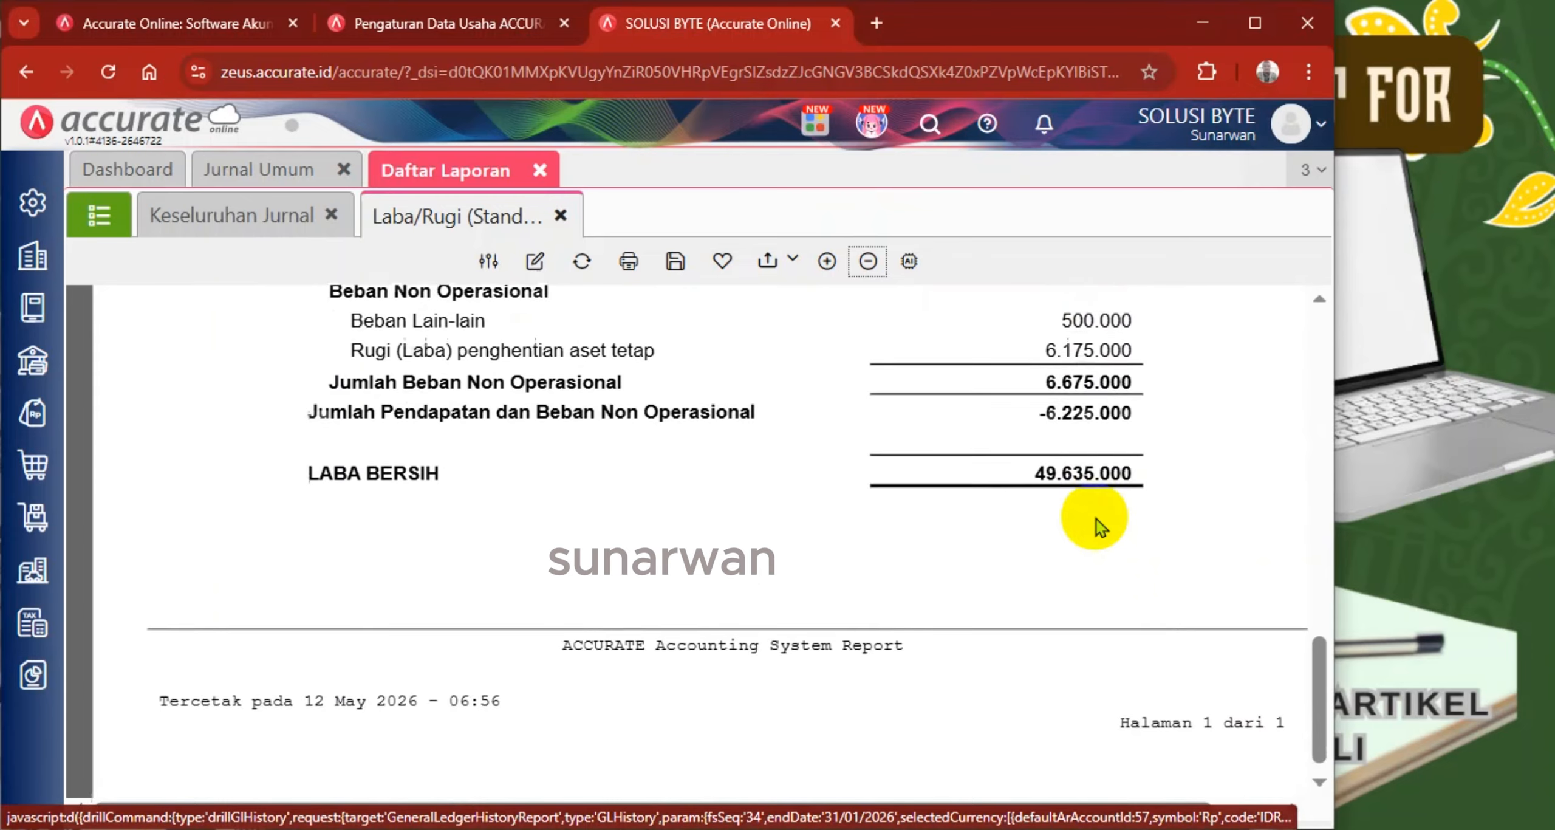
{"action": "scroll", "coordinate": [1096, 518], "scroll_direction": "up", "scroll_amount": 2}
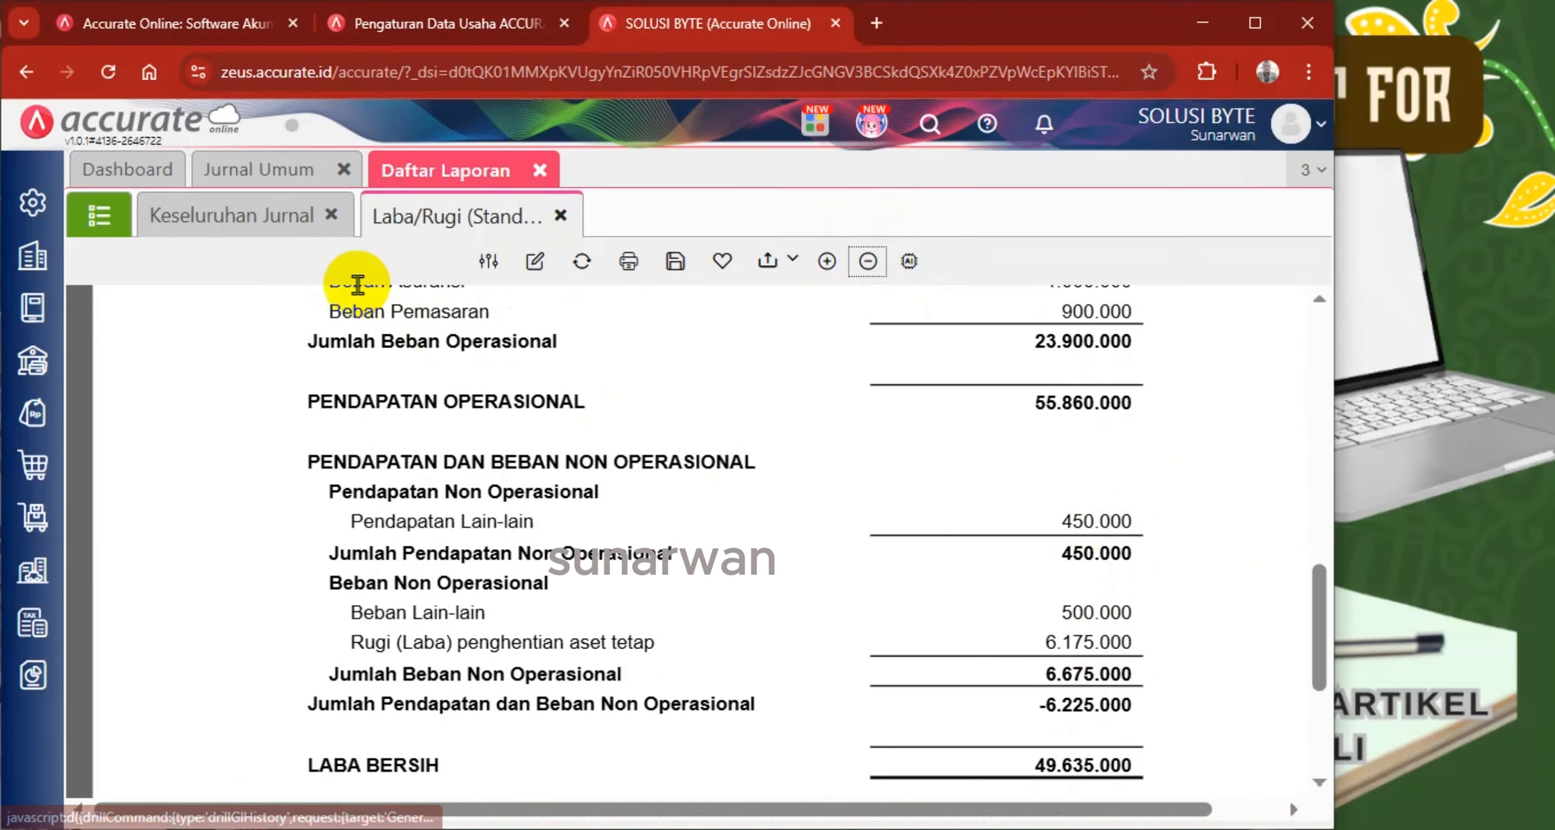
Display the Neraca (Standar) report from the Keuangan group as of 31/01/2026
{"action": "left_click", "coordinate": [245, 222]}
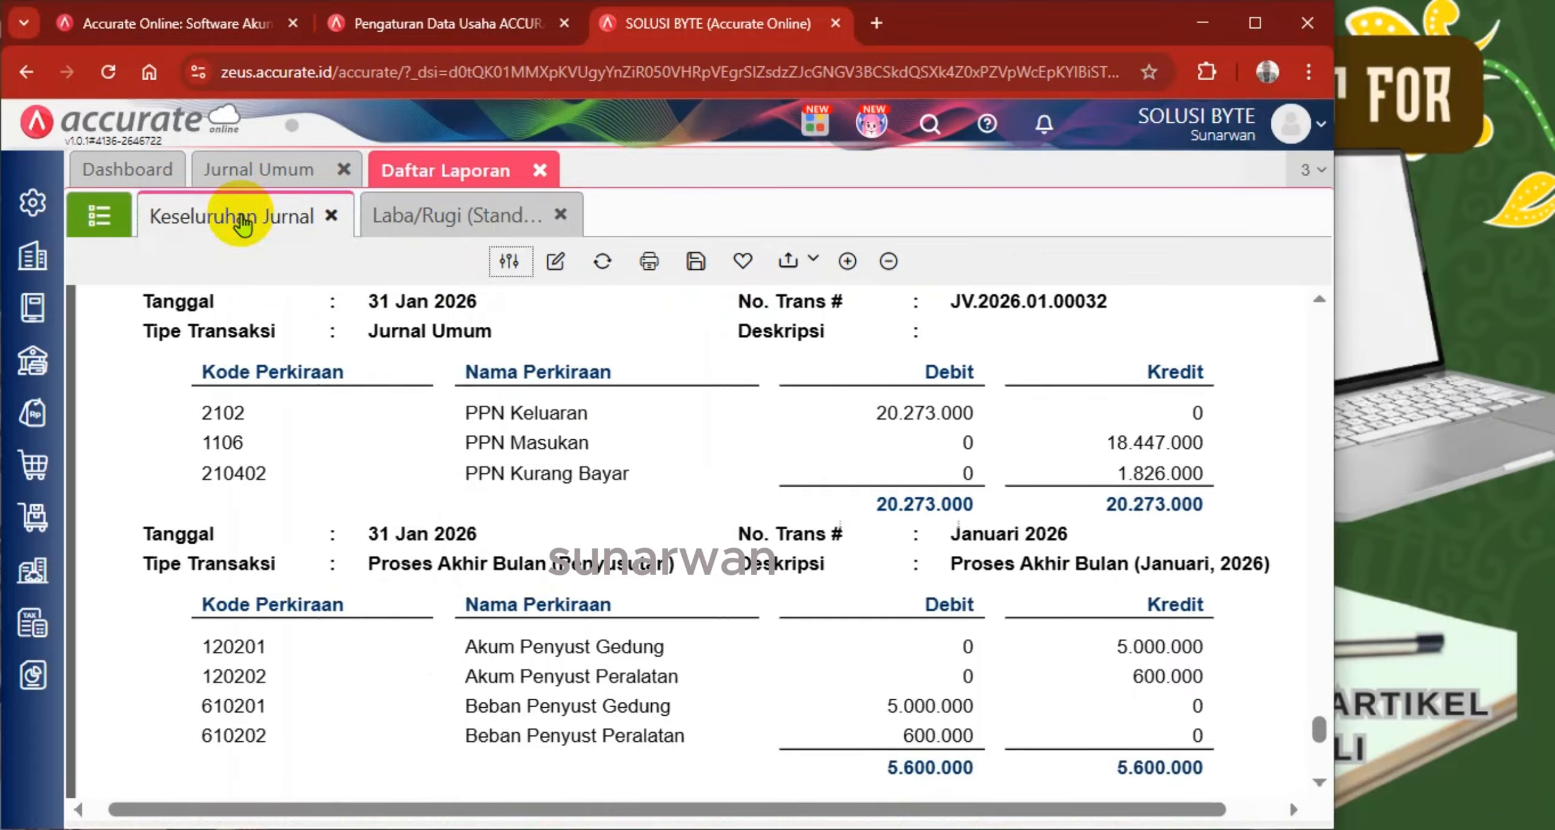
{"action": "left_click", "coordinate": [103, 219]}
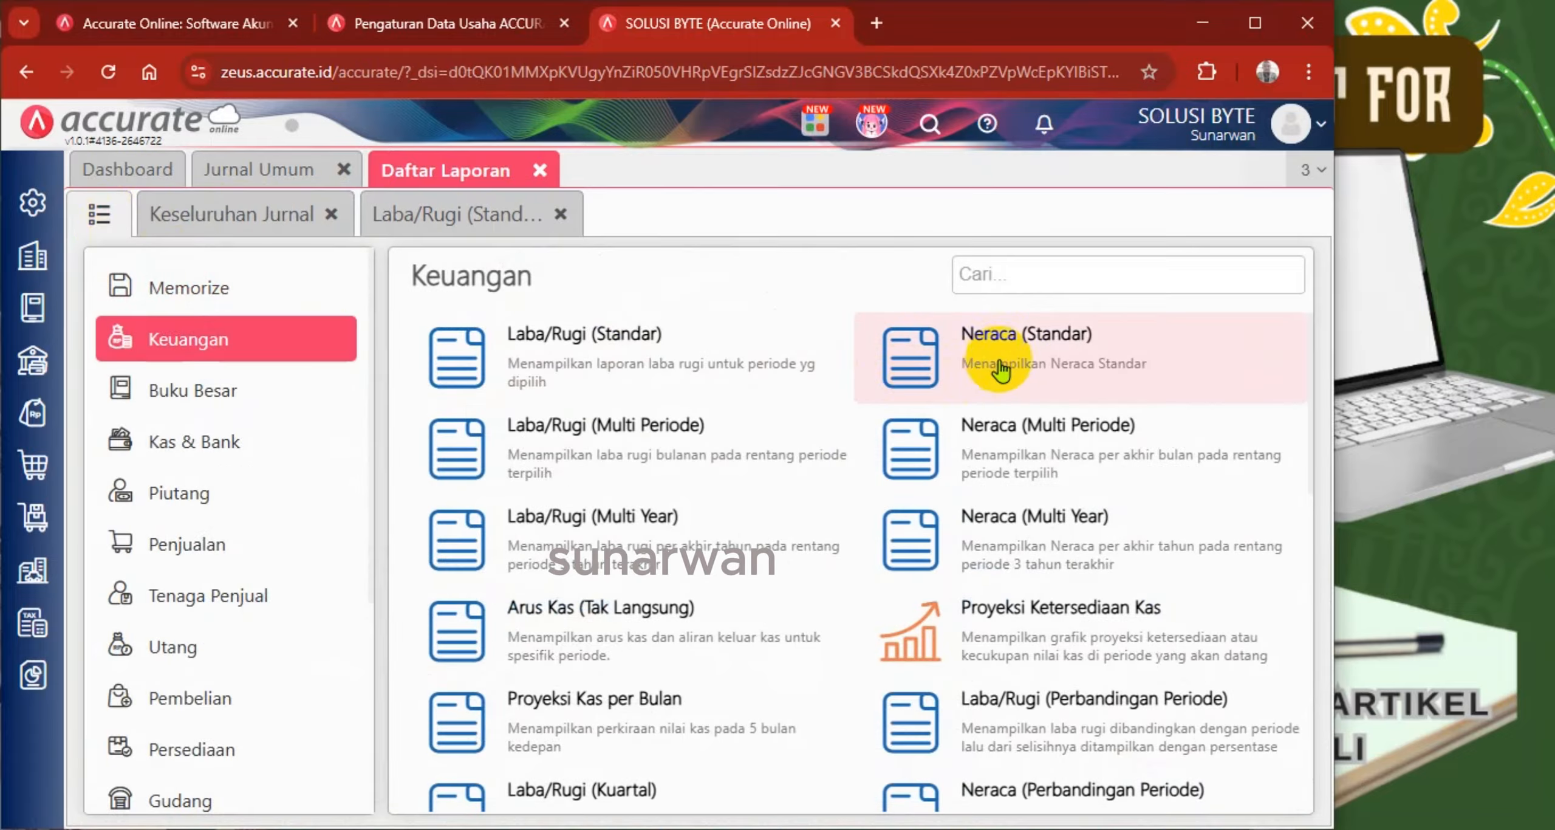
{"action": "left_click", "coordinate": [1004, 355]}
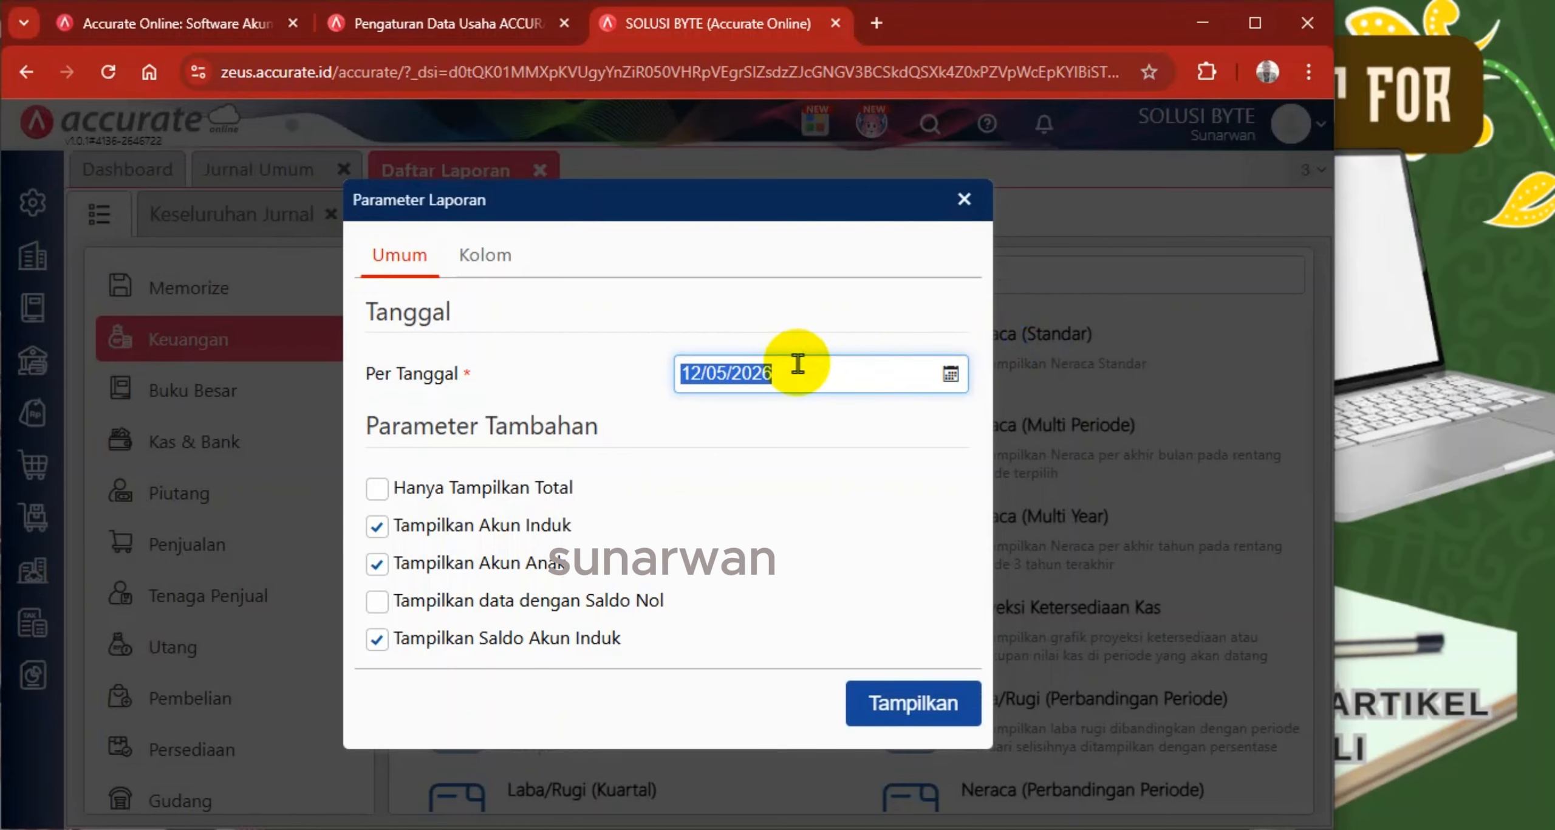
{"action": "type", "text": "31/01/20"}
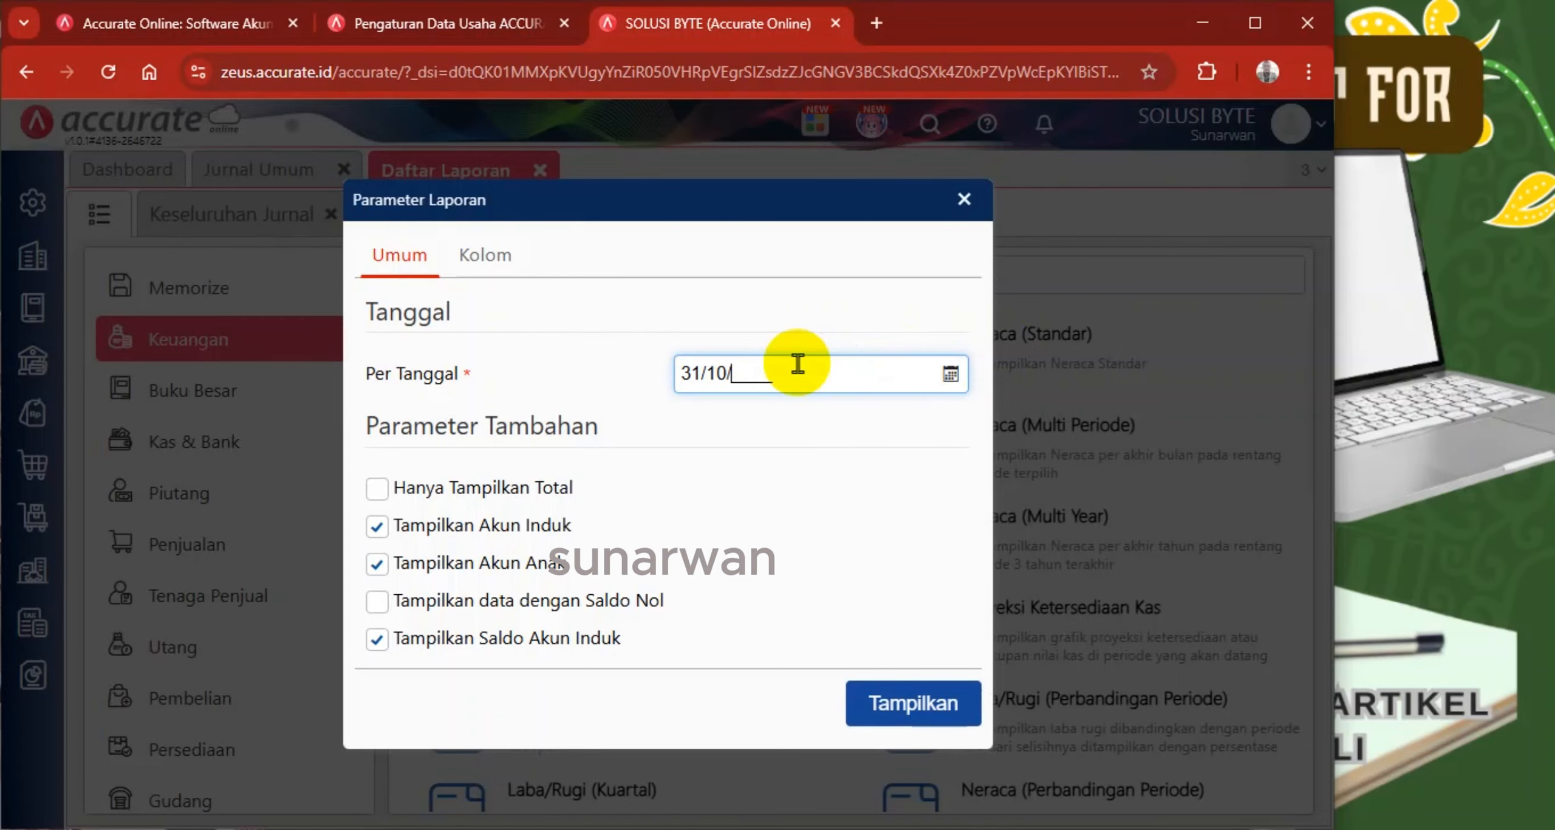
{"action": "type", "text": "2"}
{"action": "key", "text": "BackSpace"}
{"action": "key", "text": "BackSpace"}
{"action": "key", "text": "BackSpace"}
{"action": "type", "text": "01/2026"}
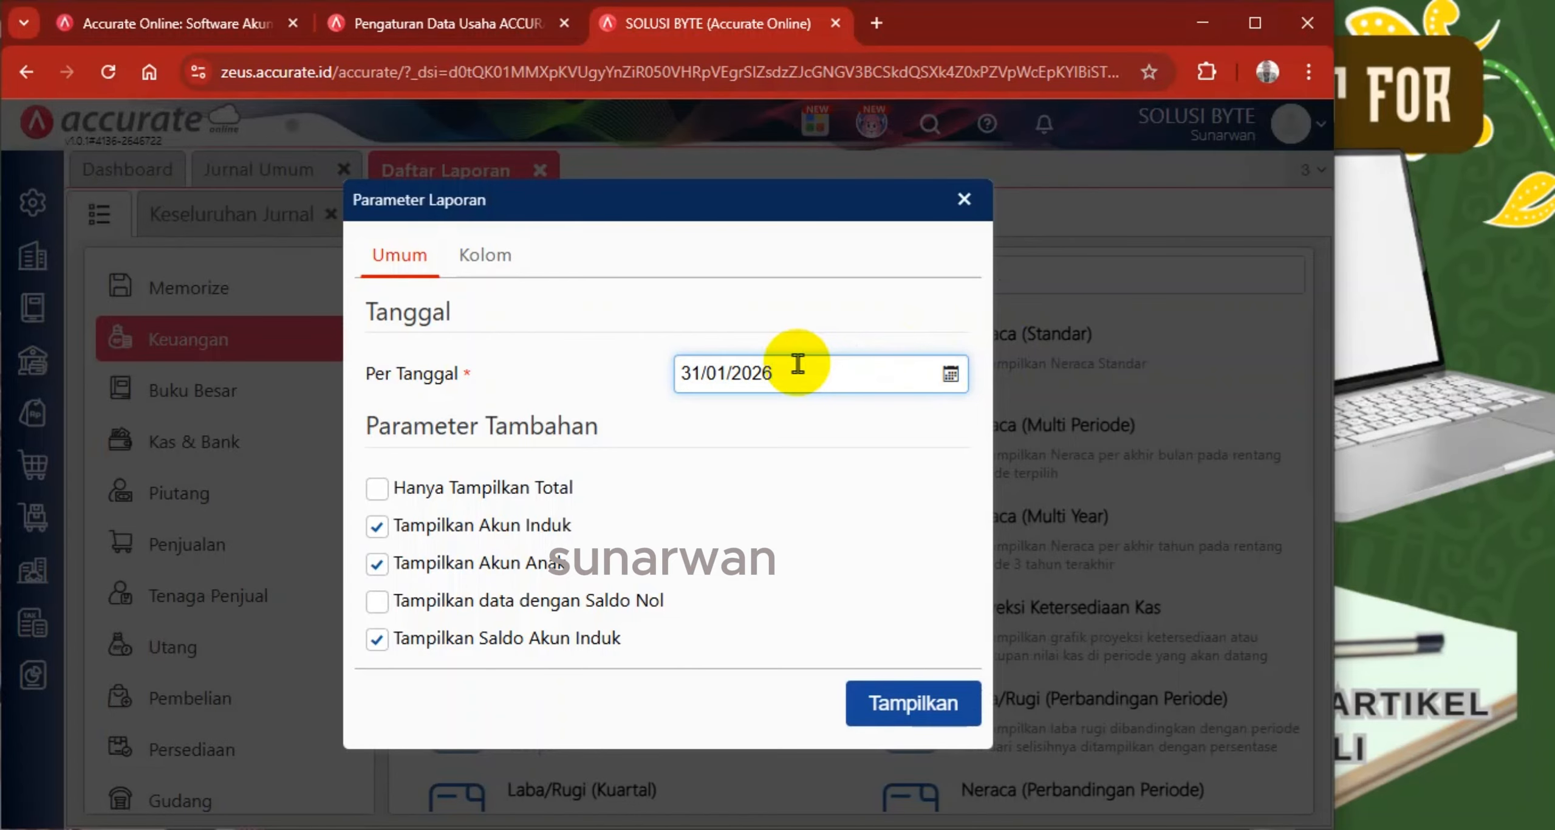
{"action": "left_click", "coordinate": [917, 703]}
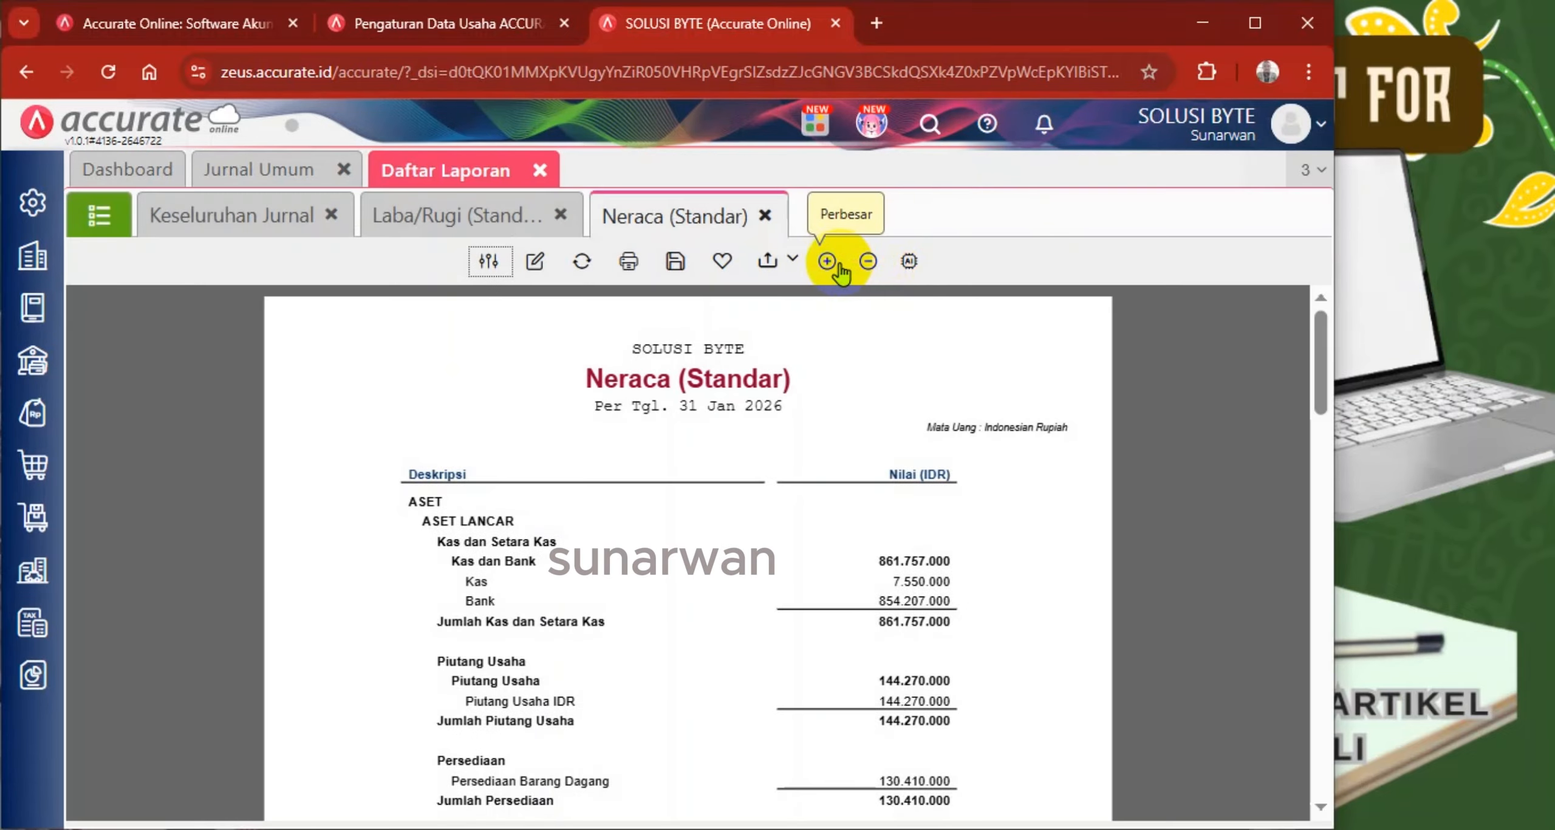
Enlarge the Neraca (Standar) report and compare Jumlah Aset with Jumlah Liabilitas dan Ekuitas
{"action": "left_click", "coordinate": [870, 265]}
{"action": "scroll", "coordinate": [1001, 462], "scroll_direction": "down", "scroll_amount": 5}
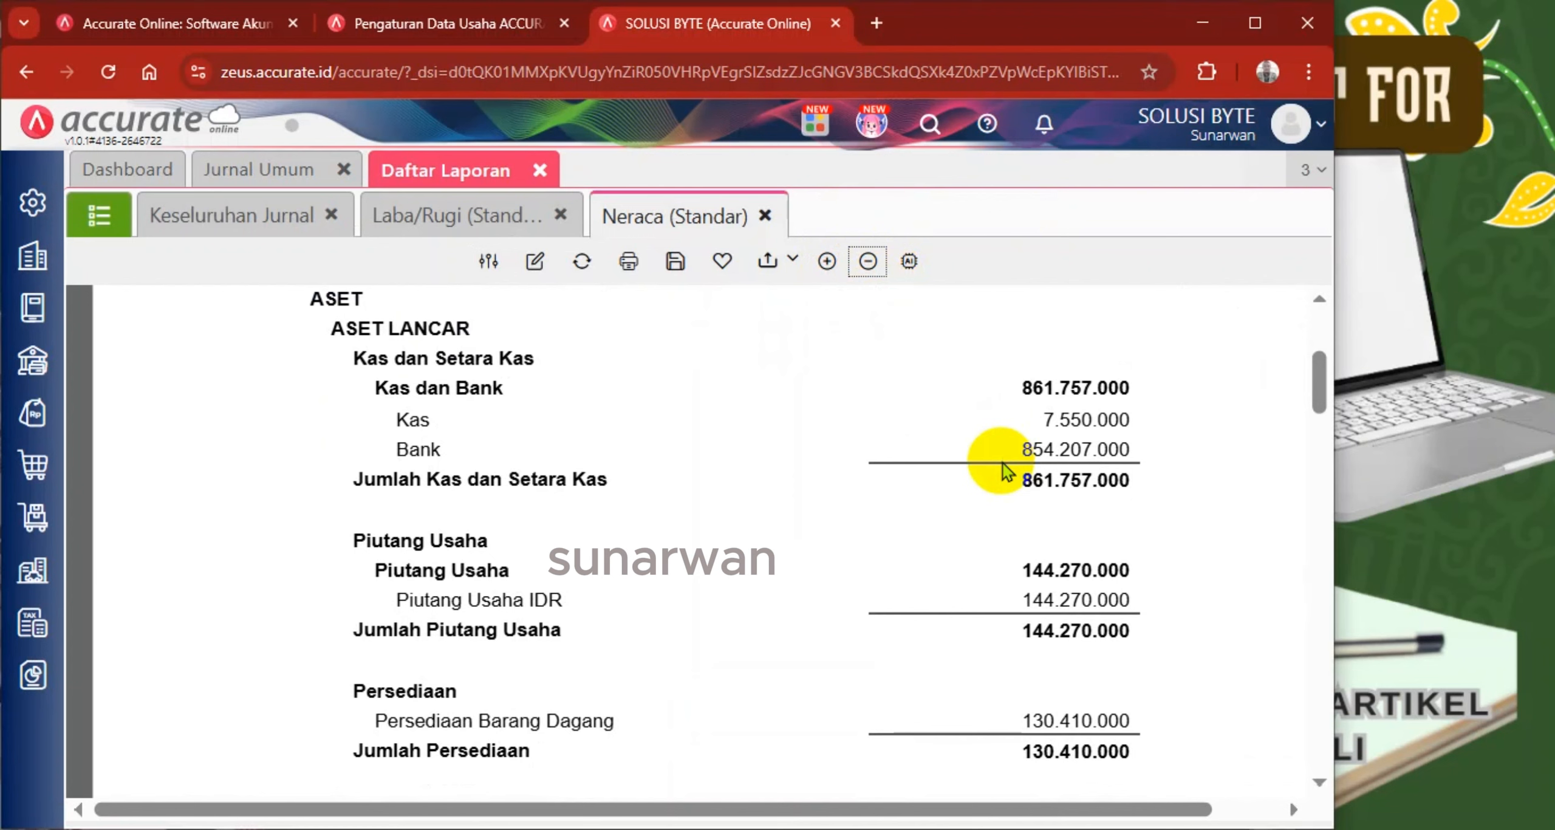
{"action": "scroll", "coordinate": [1002, 463], "scroll_direction": "down", "scroll_amount": 5}
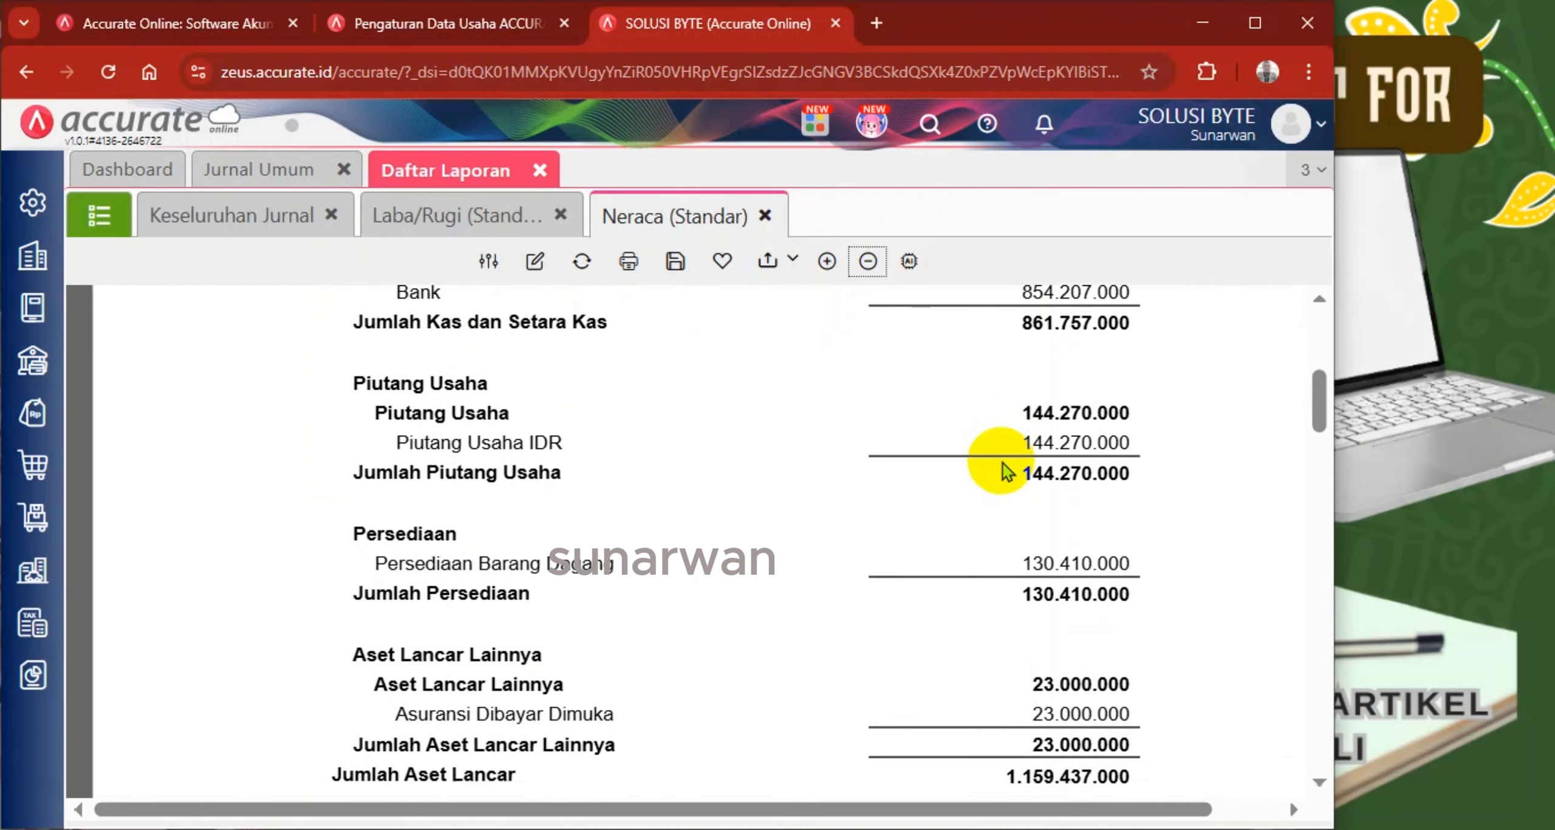
{"action": "scroll", "coordinate": [1002, 463], "scroll_direction": "down", "scroll_amount": 3}
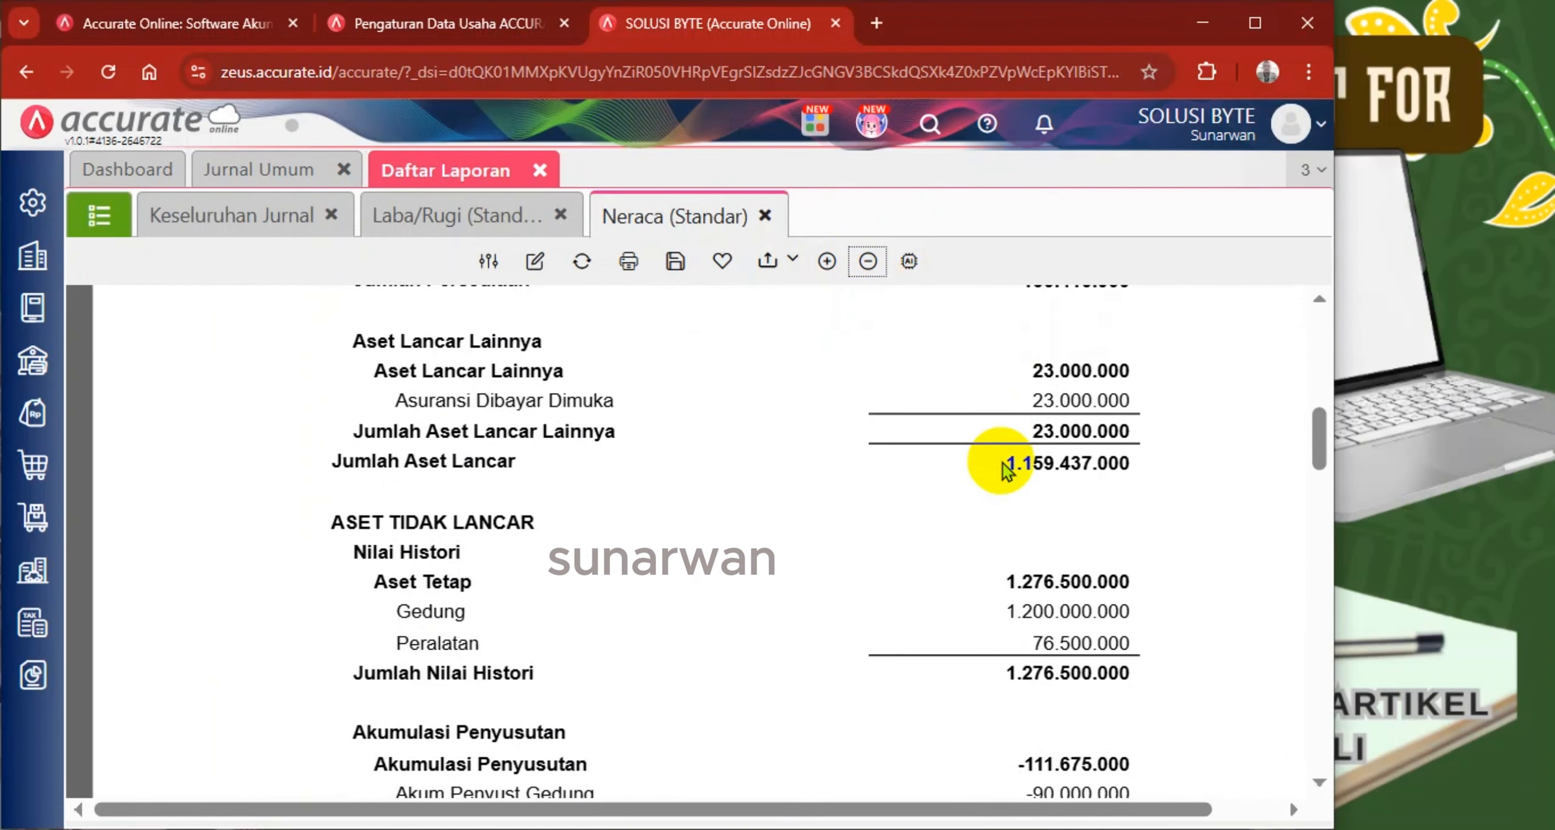
{"action": "scroll", "coordinate": [1002, 463], "scroll_direction": "down", "scroll_amount": 3}
{"action": "scroll", "coordinate": [1002, 463], "scroll_direction": "down", "scroll_amount": 6}
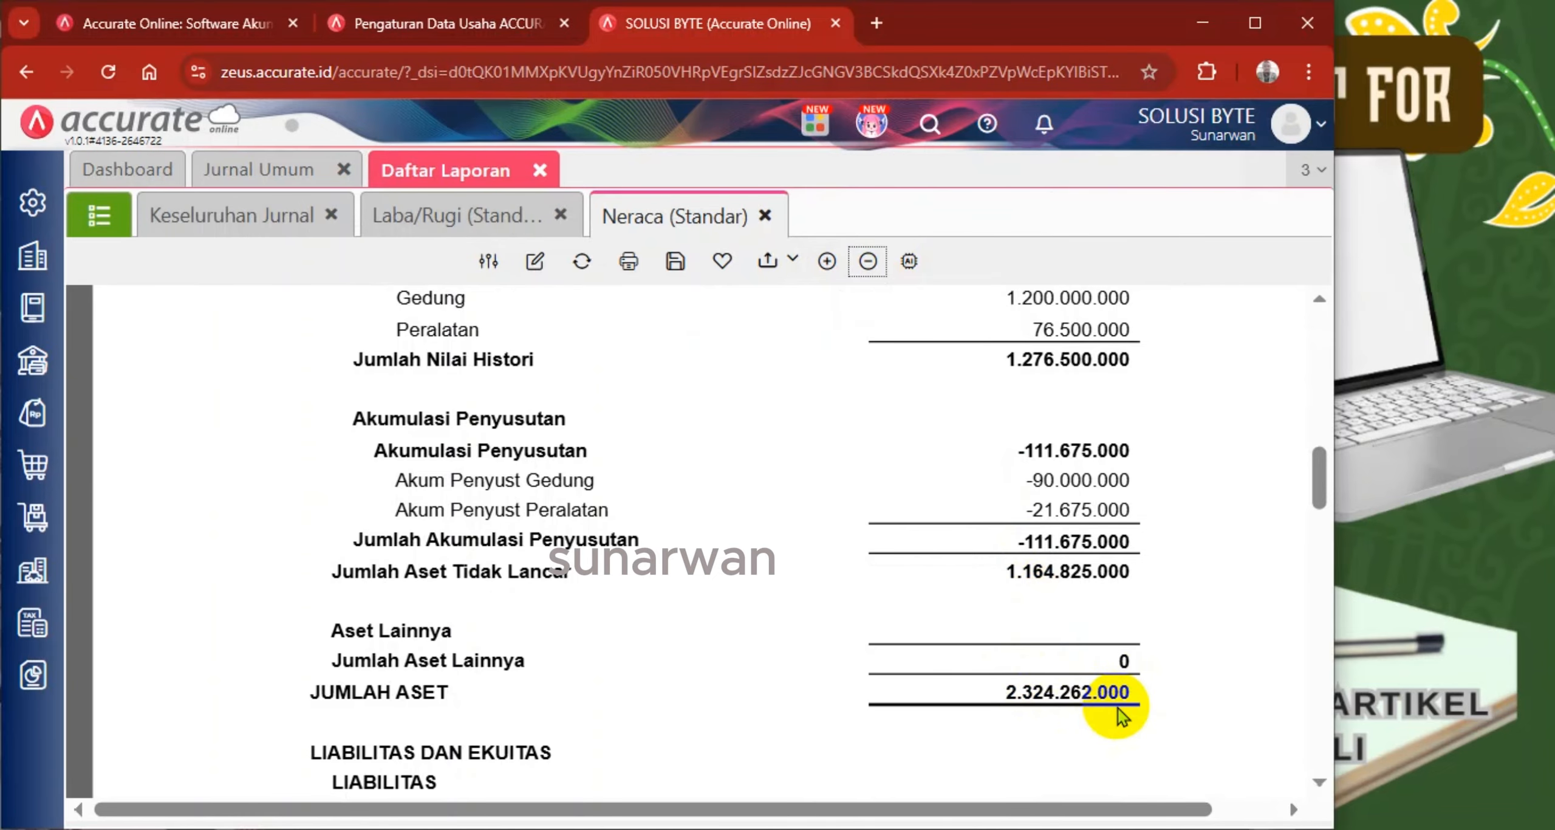
{"action": "scroll", "coordinate": [1121, 714], "scroll_direction": "down", "scroll_amount": 20}
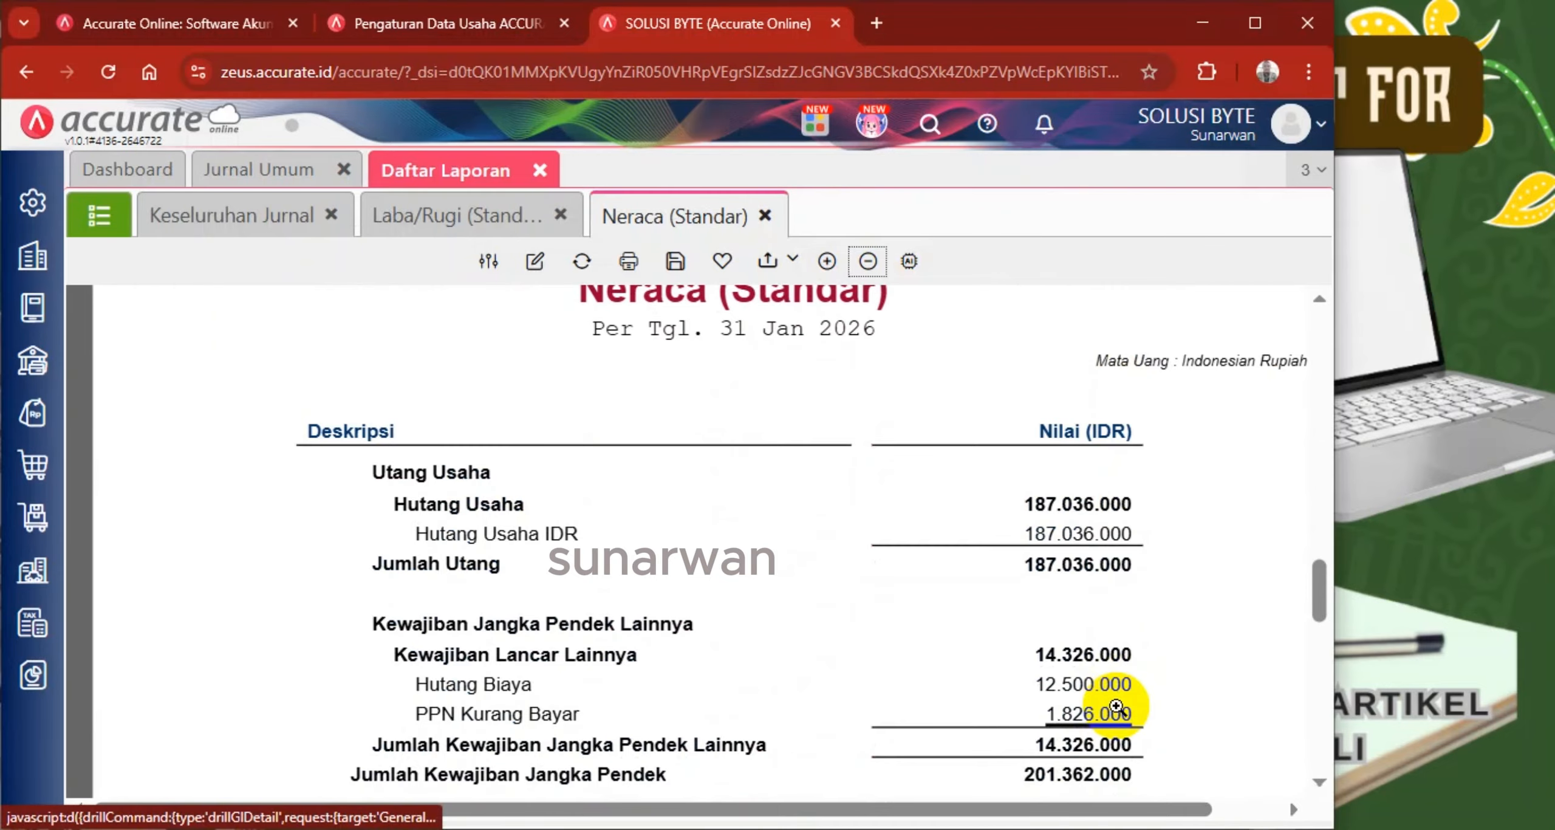
{"action": "scroll", "coordinate": [1117, 706], "scroll_direction": "down", "scroll_amount": 9}
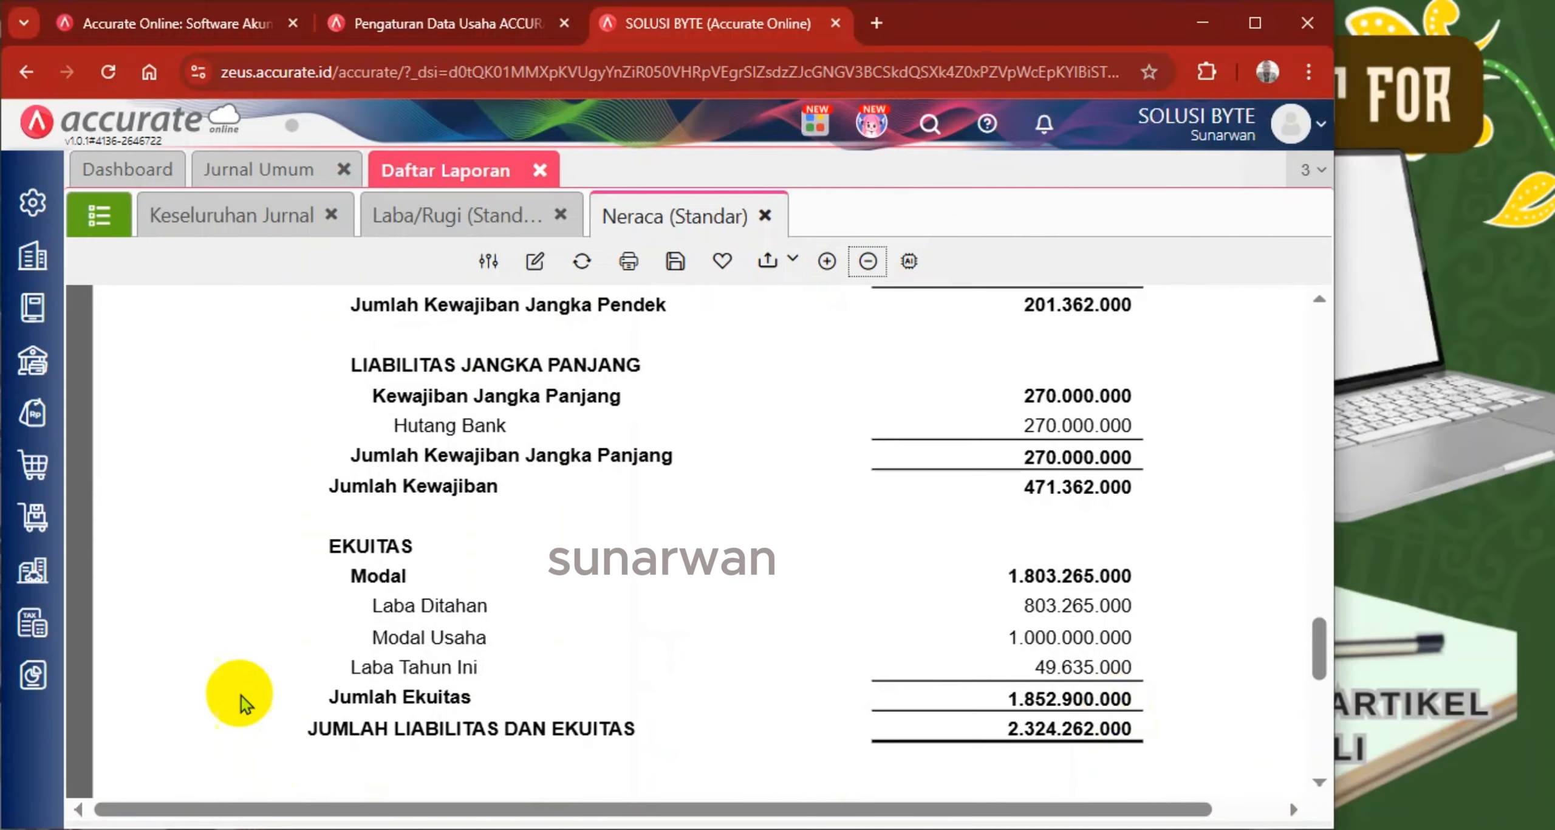
Open the parameters of the Arus Kas (Tak Langsung) report and set its start period to Desember 2025
{"action": "left_click", "coordinate": [92, 225]}
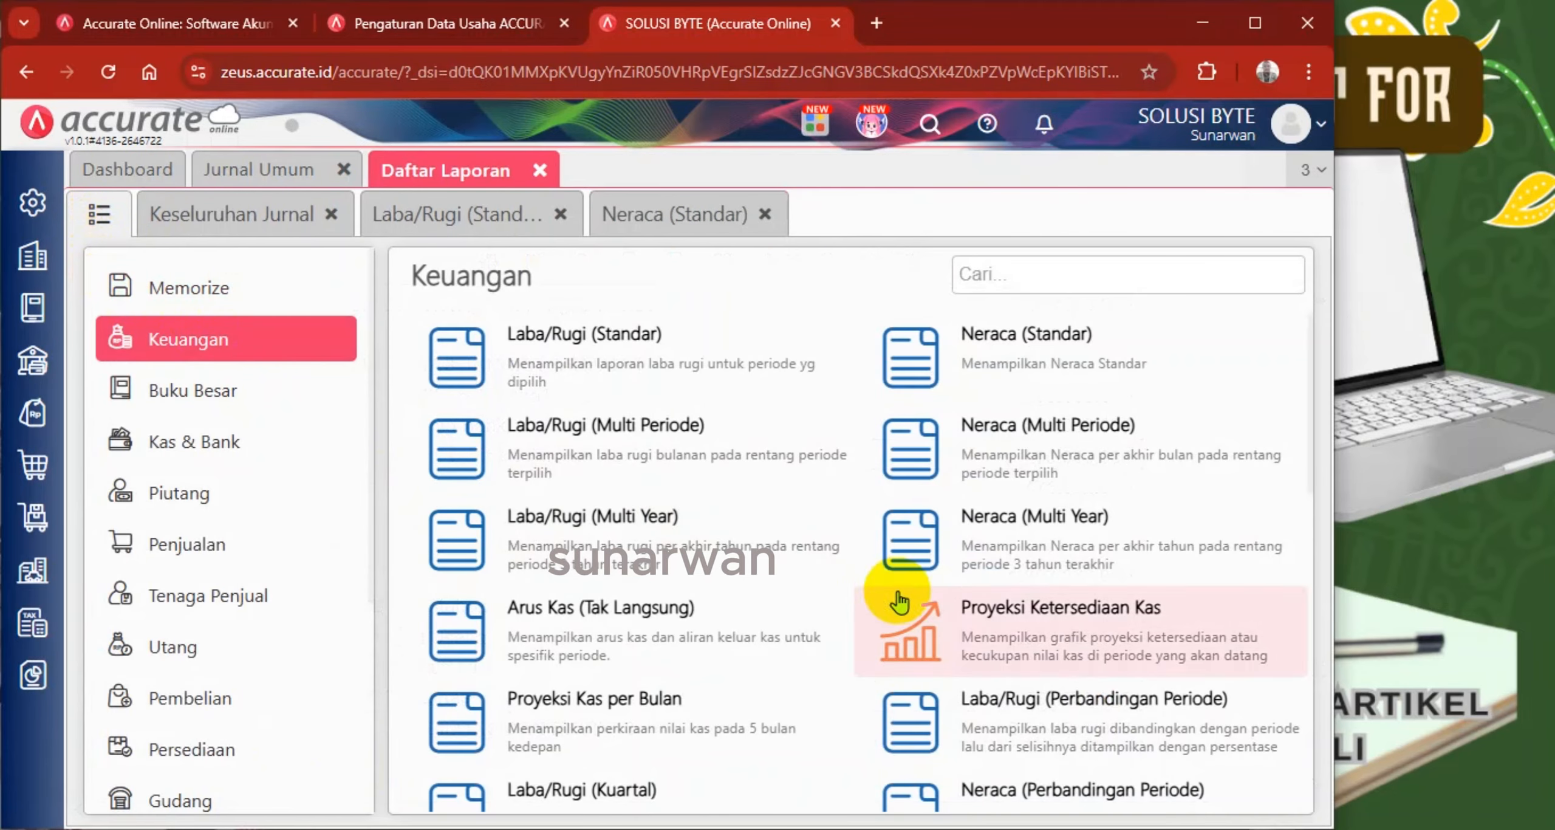
{"action": "left_click", "coordinate": [729, 619]}
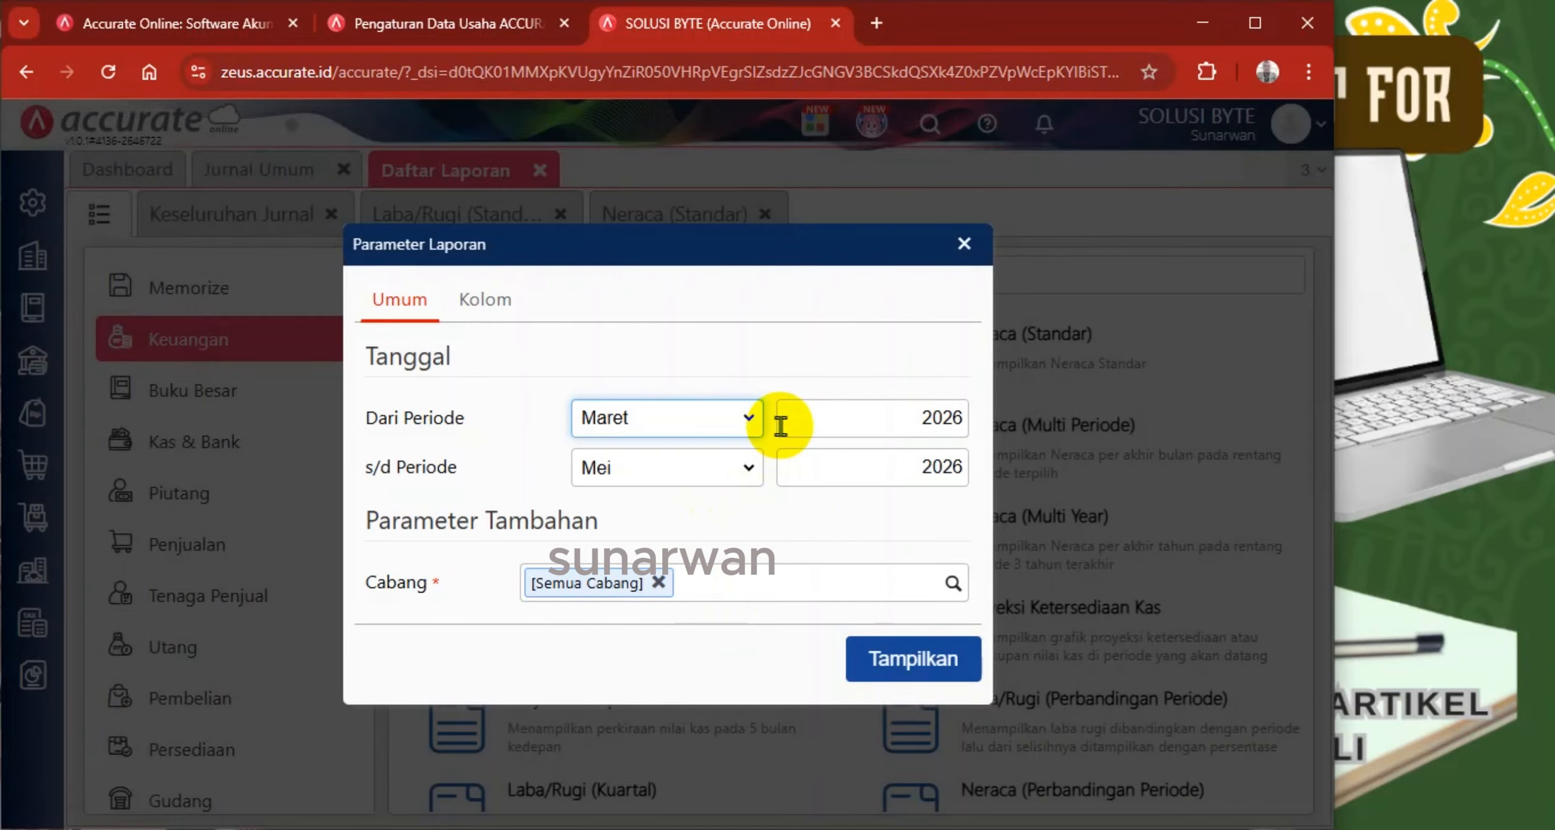
{"action": "left_click", "coordinate": [750, 419]}
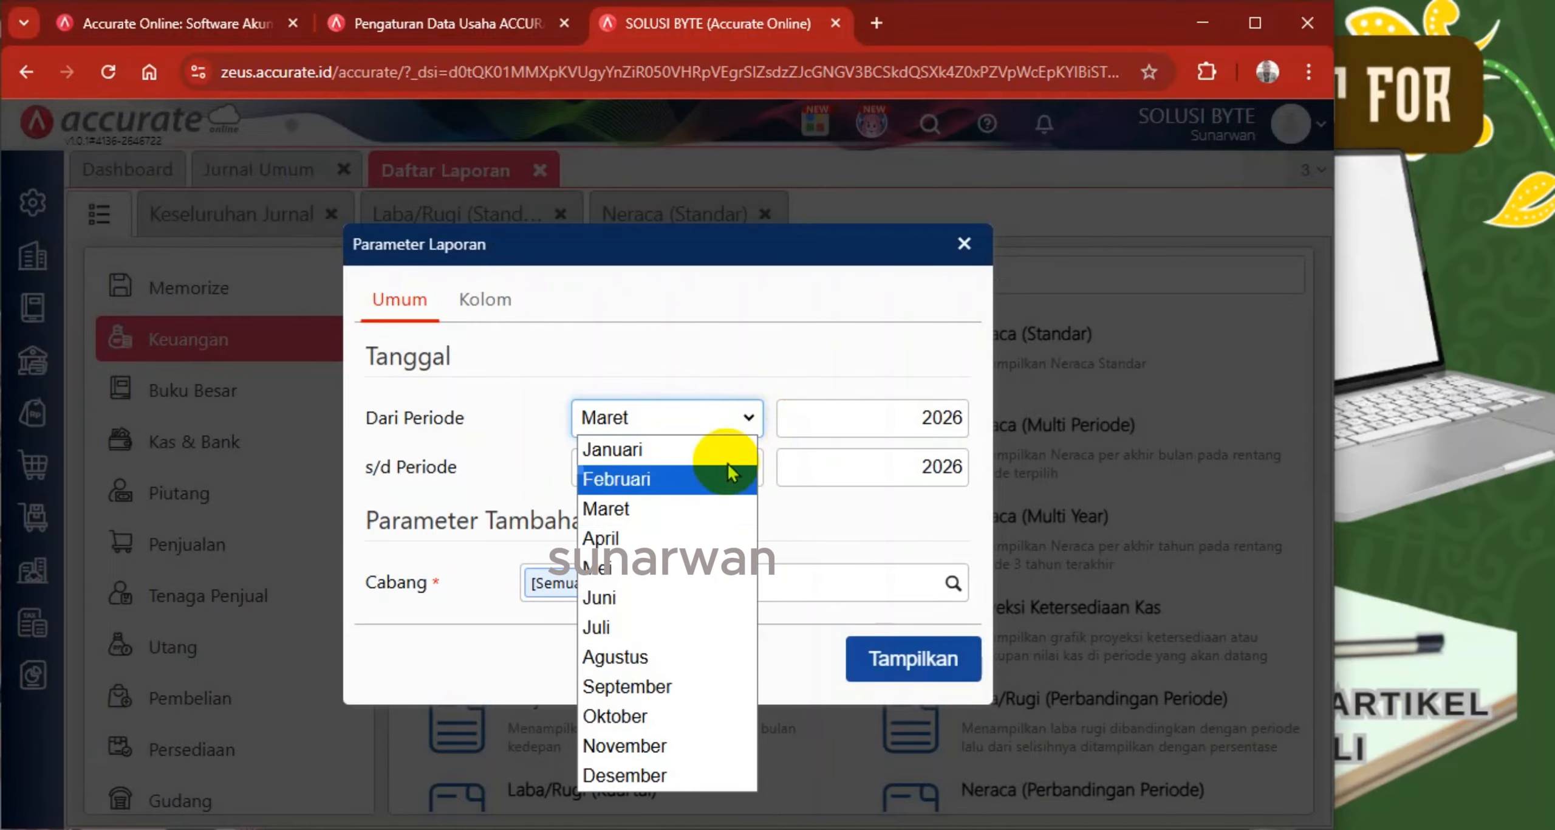
{"action": "left_click", "coordinate": [637, 775]}
{"action": "left_click", "coordinate": [903, 417]}
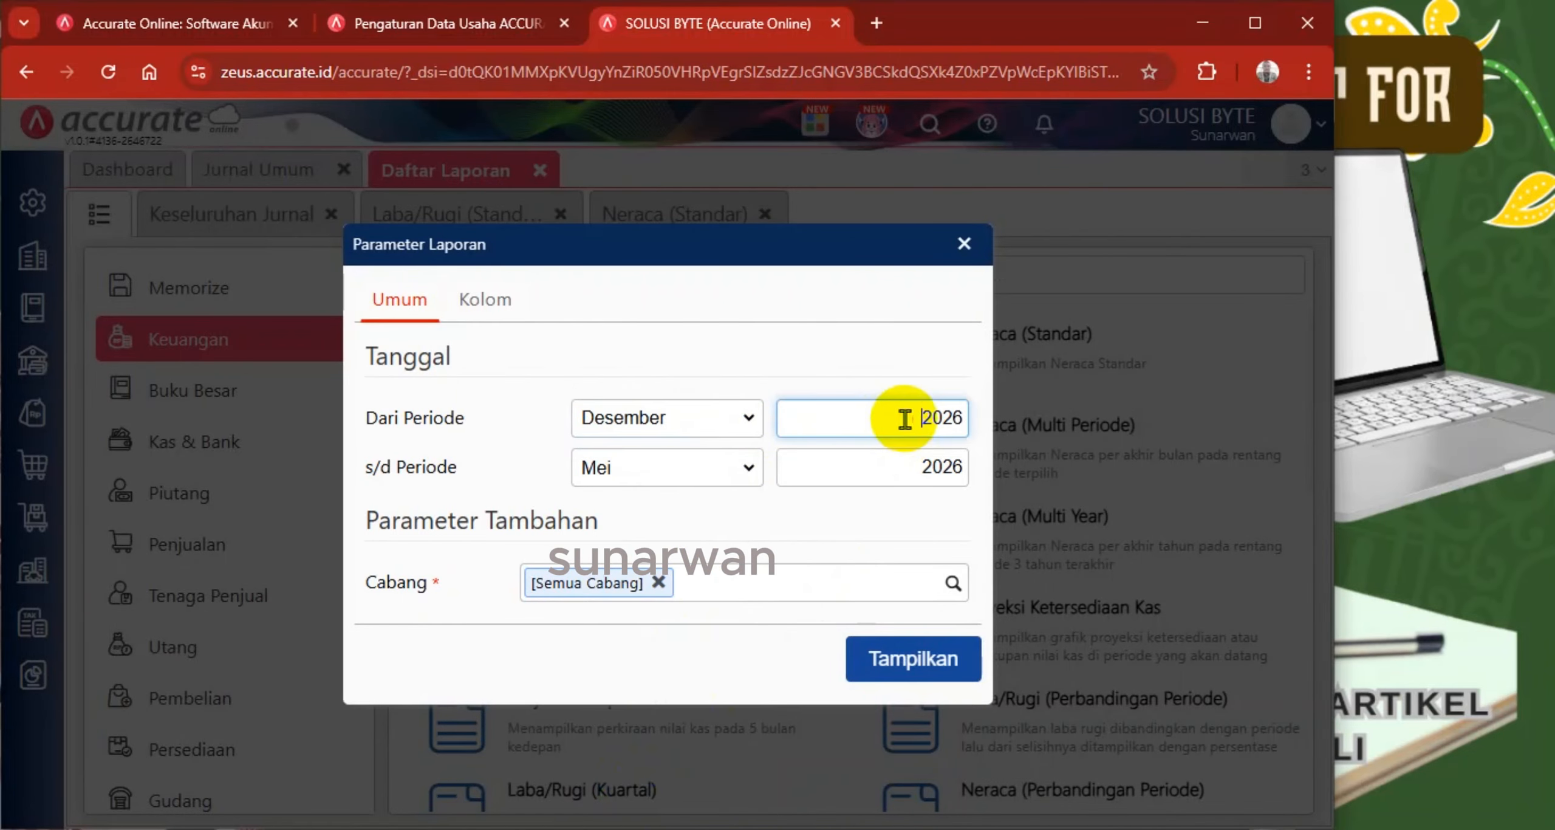
{"action": "left_click_drag", "start_coordinate": [916, 420], "coordinate": [987, 425]}
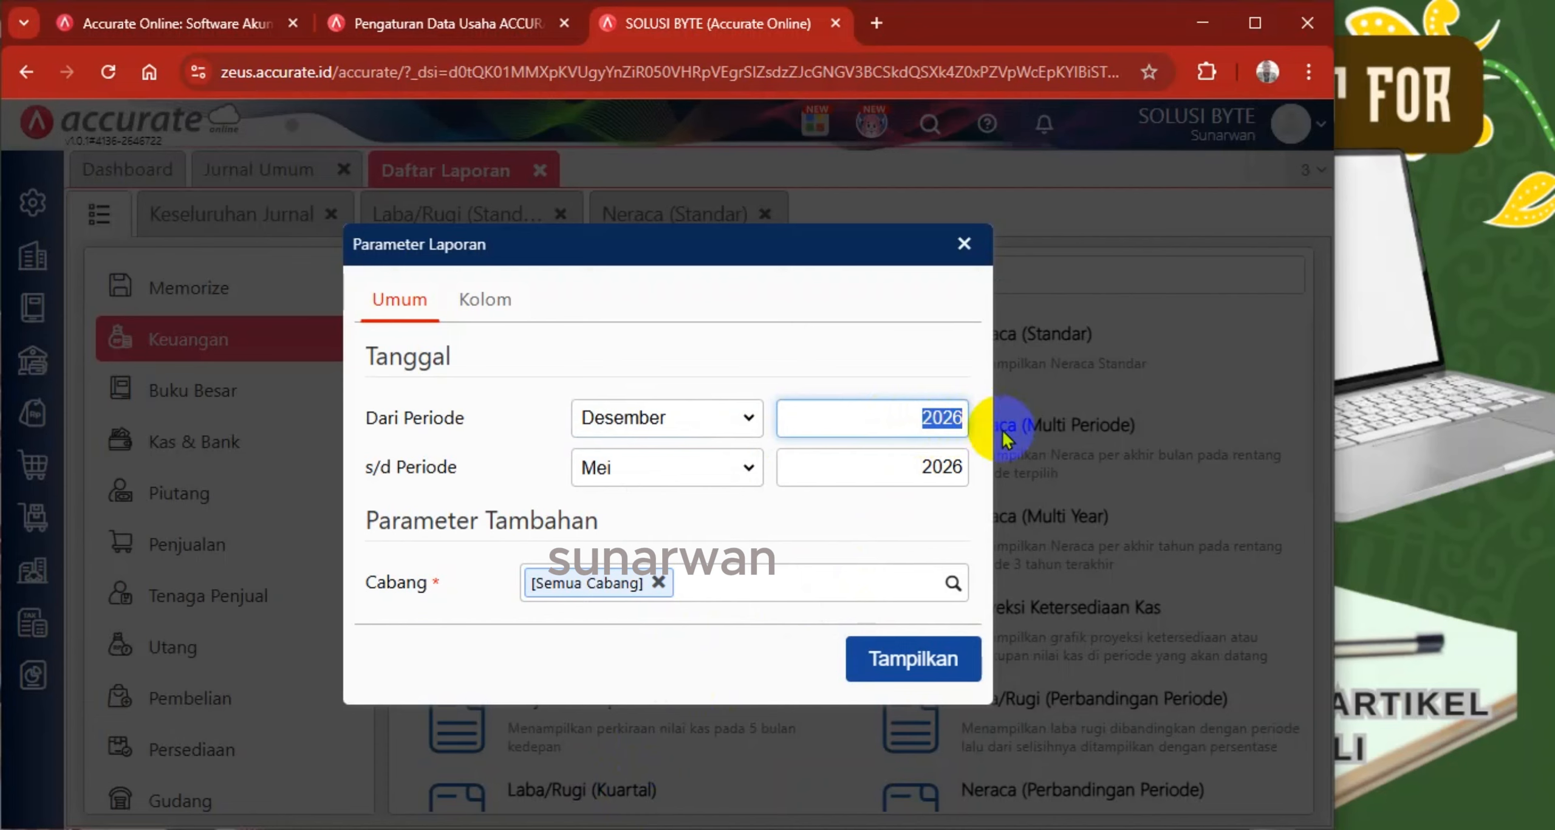
{"action": "type", "text": "2025"}
{"action": "left_click", "coordinate": [750, 467]}
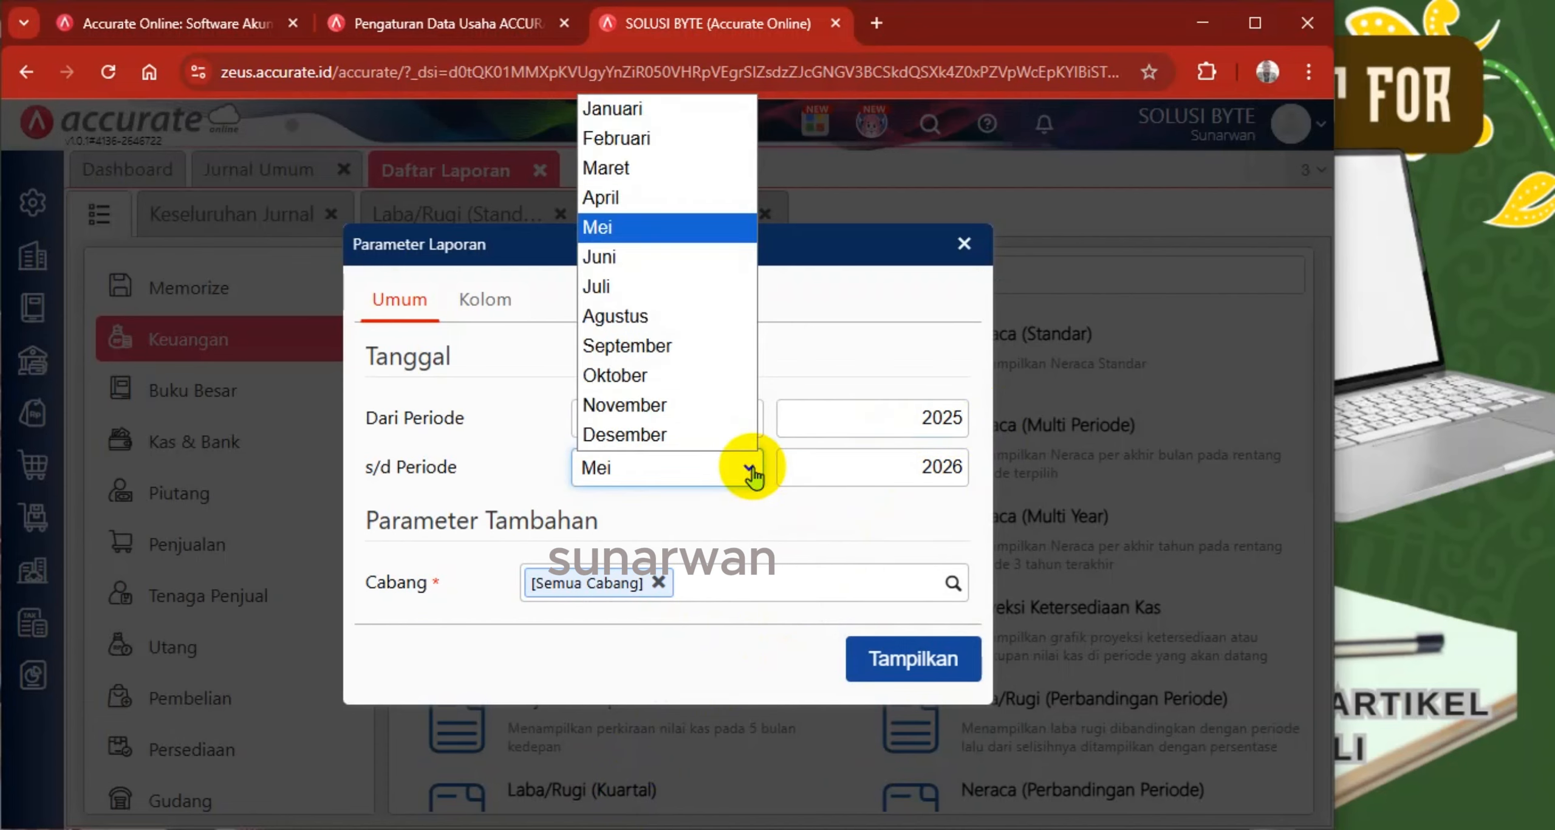